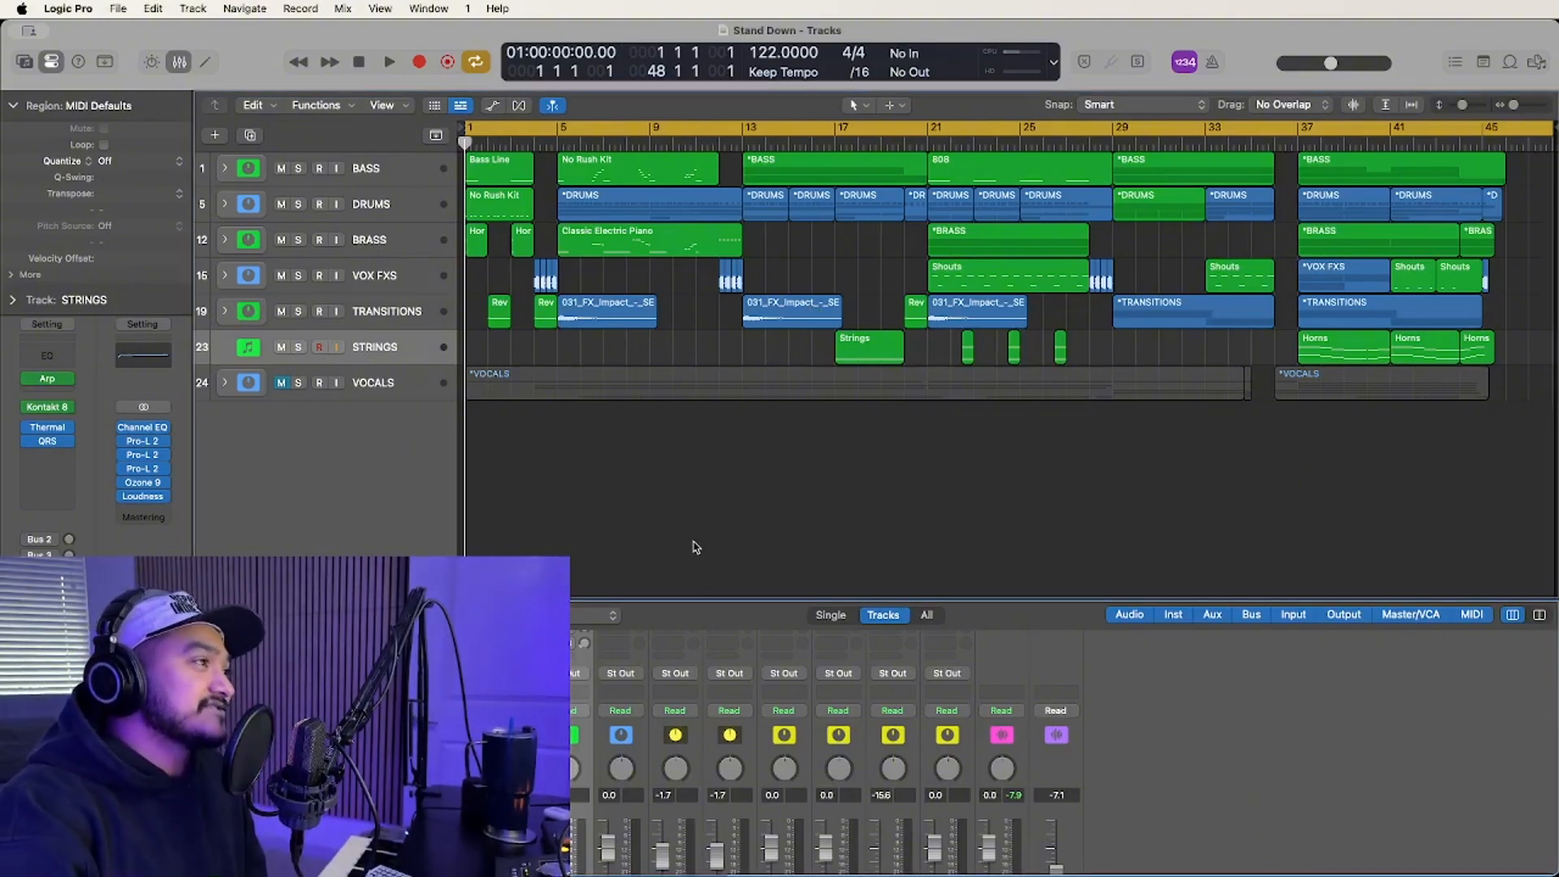
# Hide the mixer and briefly expand the VOCALS stack to view its vocal tracks, leaving the stack collapsed.
pyautogui.press('x')
pyautogui.click(224, 383)
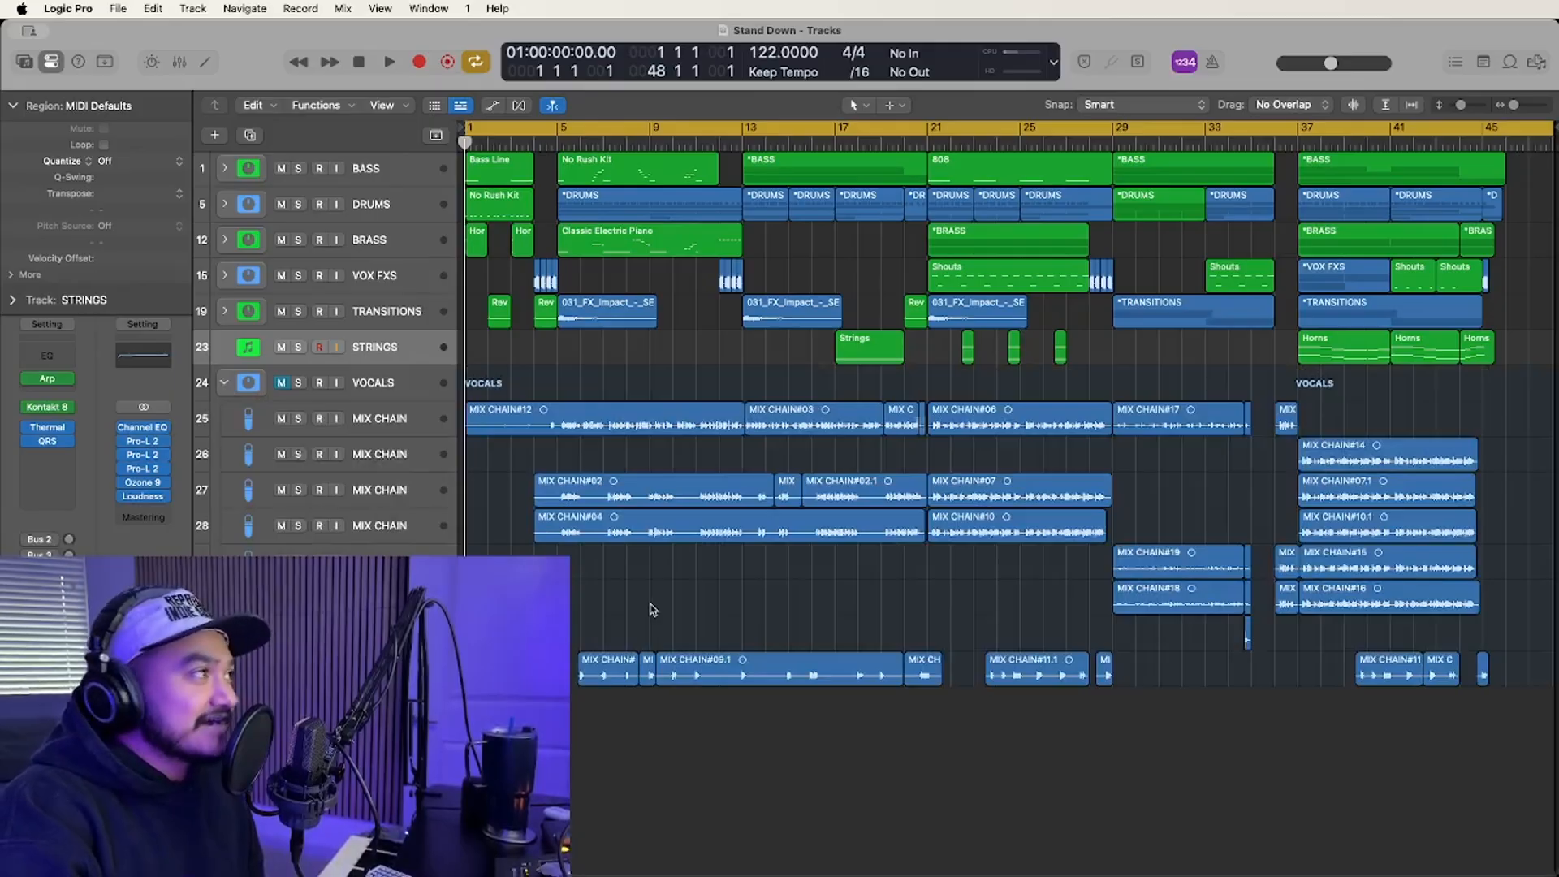
pyautogui.click(225, 384)
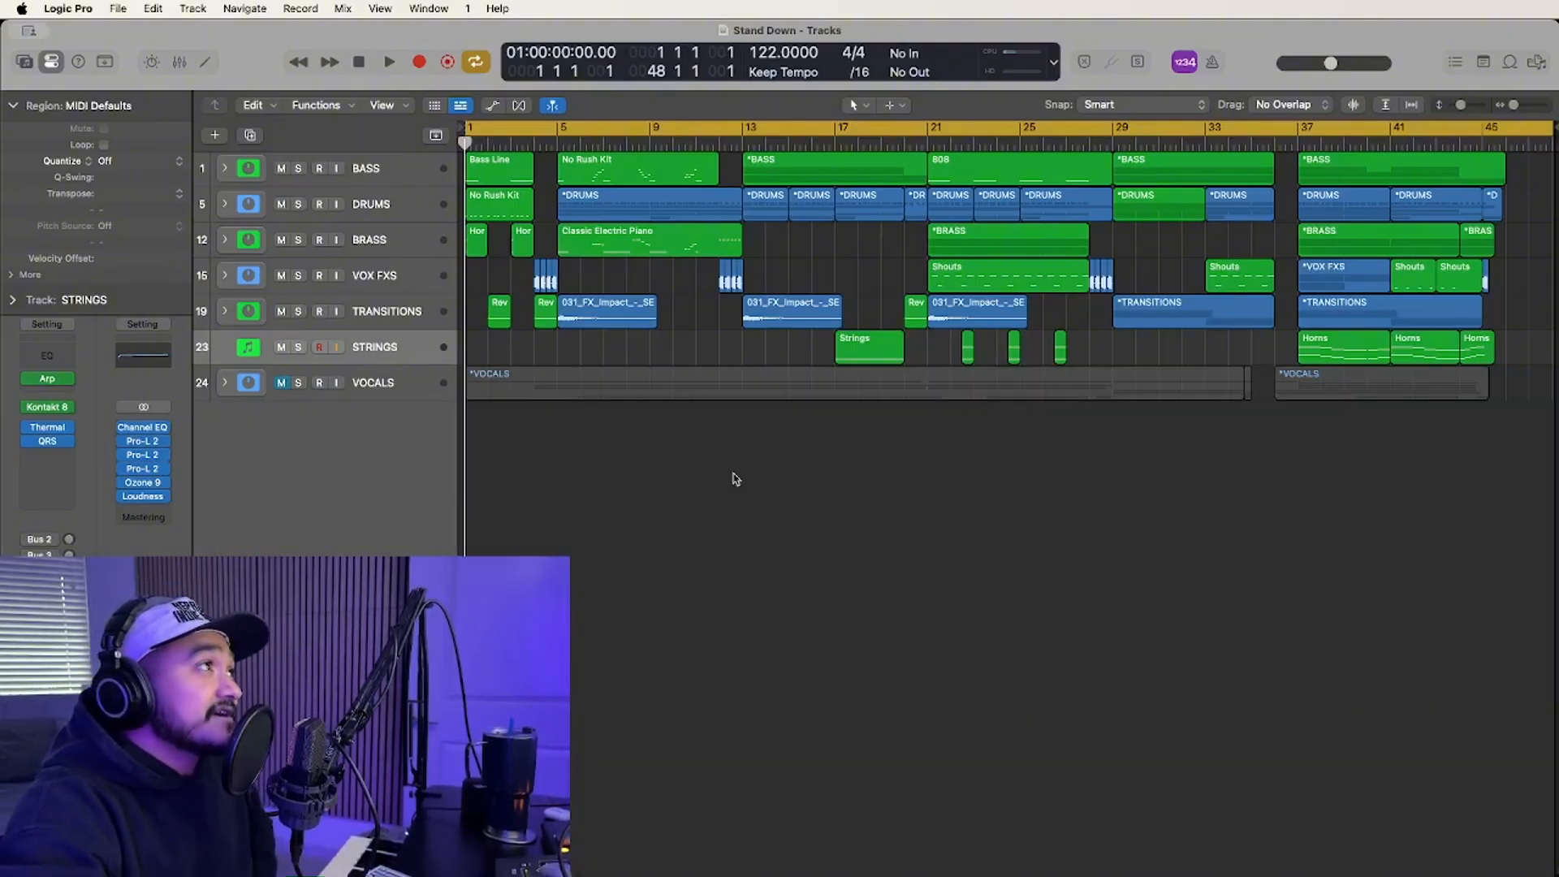
# Play the song from the beginning with taller tracks, expanding the BASS, DRUMS, BRASS, VOX FXS and TRANSITIONS stacks to view their contents.
pyautogui.press('space')
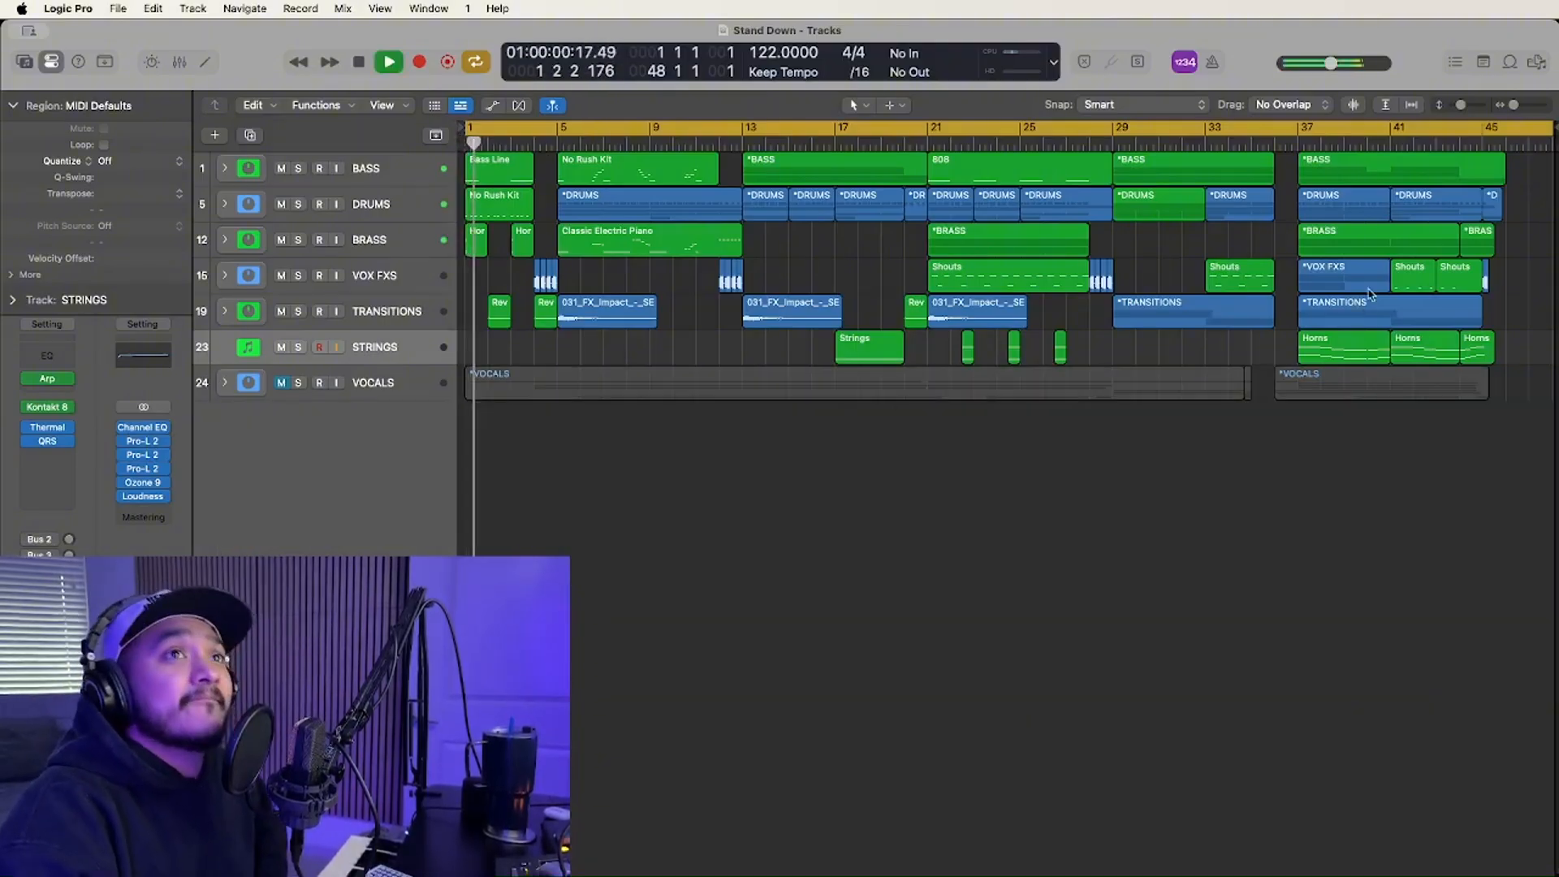
pyautogui.moveTo(1461, 105); pyautogui.dragTo(1468, 108)
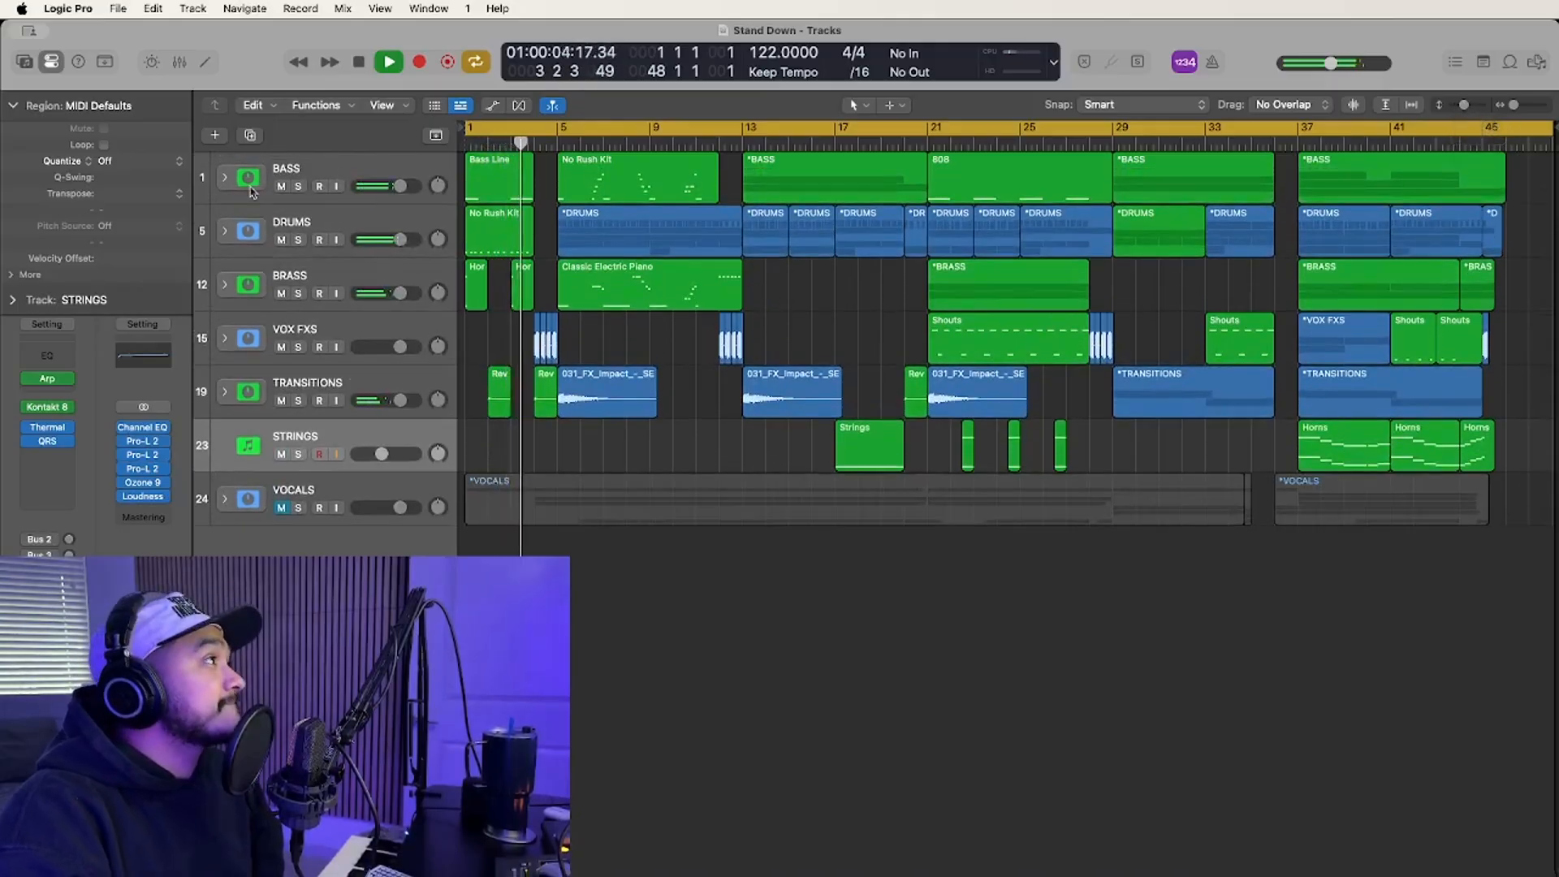
pyautogui.click(226, 178)
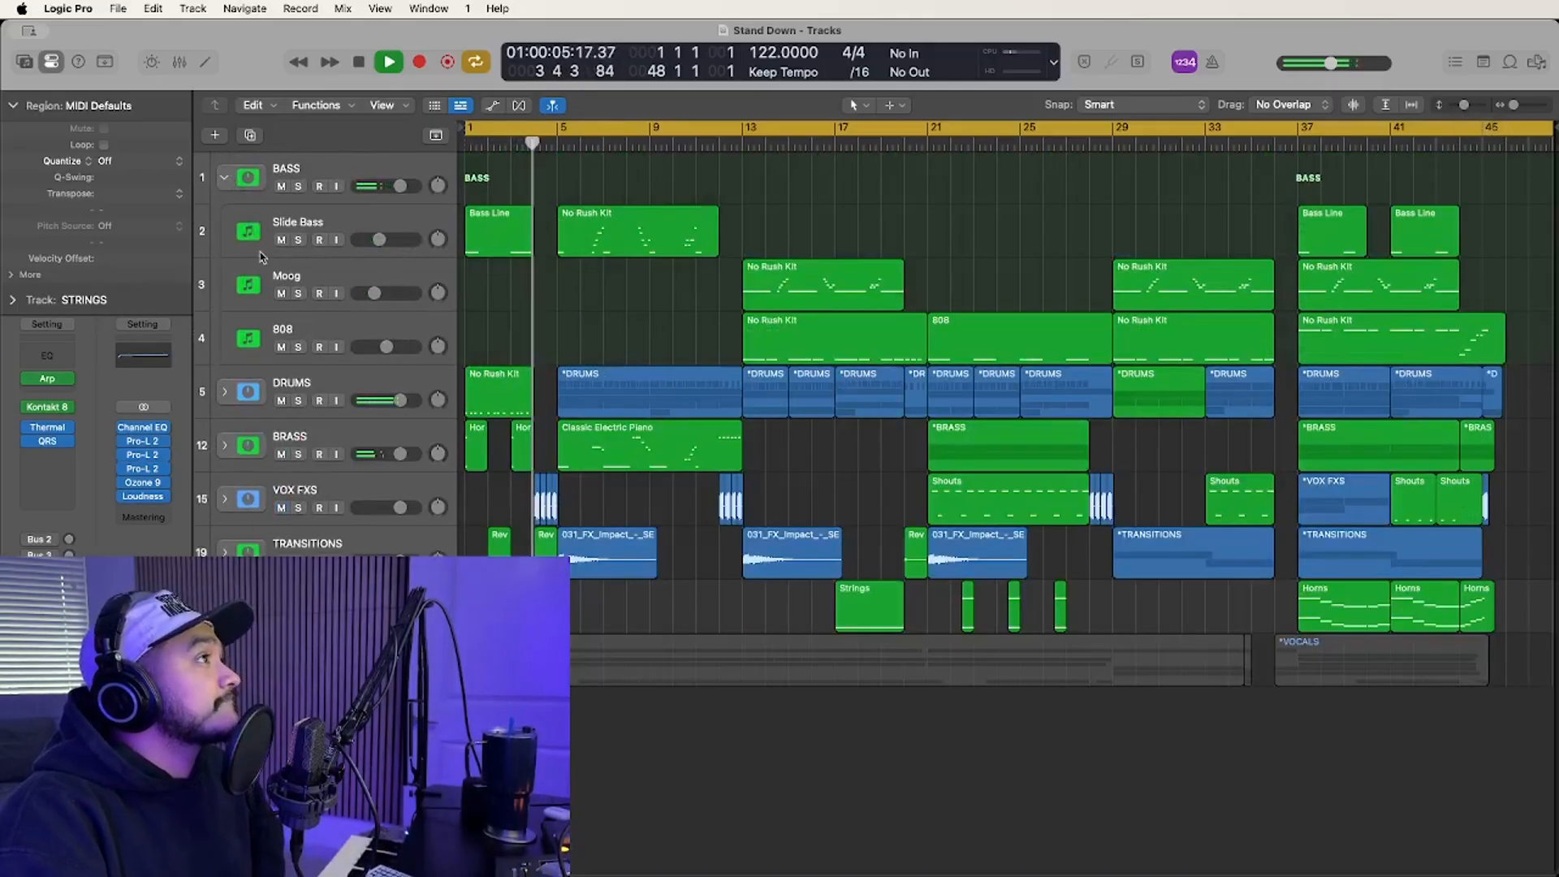
pyautogui.click(225, 393)
pyautogui.scroll(-5, 246, 396)
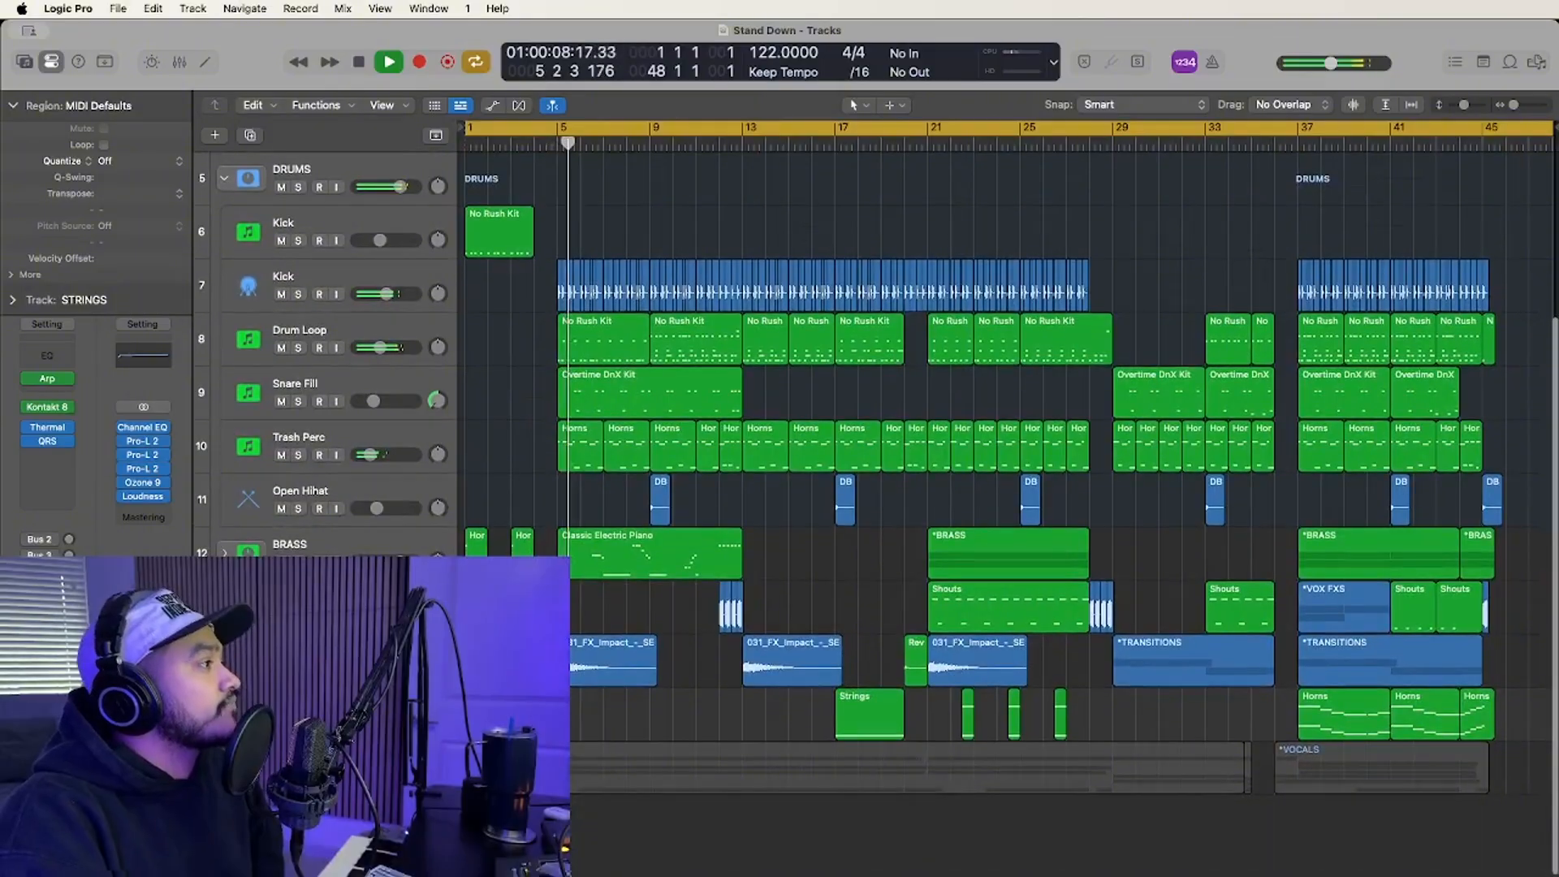
pyautogui.click(225, 553)
pyautogui.scroll(-2, 225, 552)
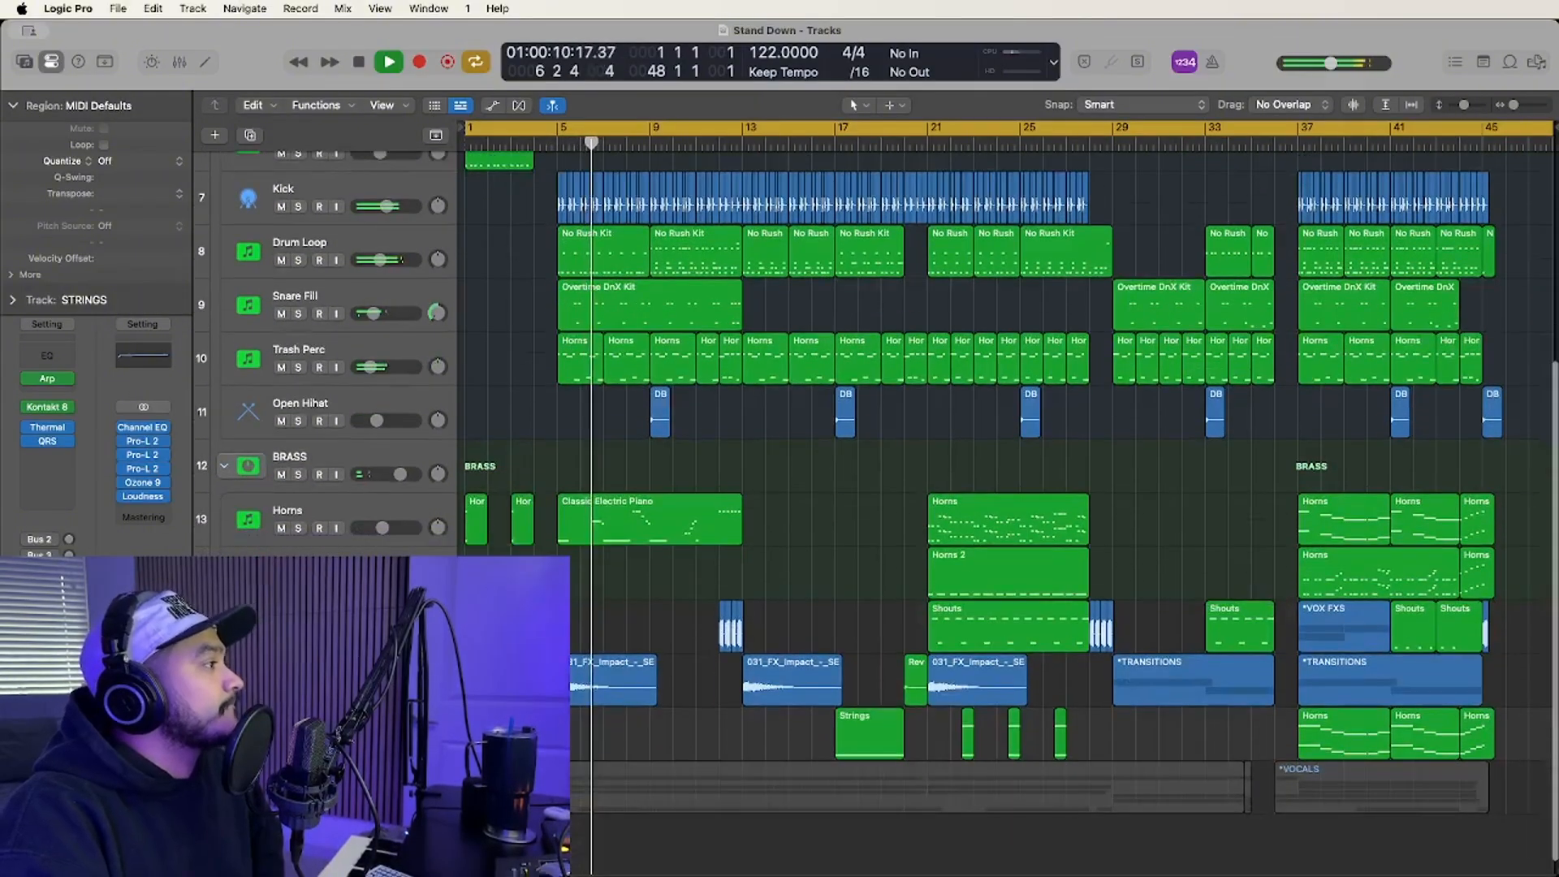
pyautogui.click(224, 627)
pyautogui.scroll(-3, 224, 627)
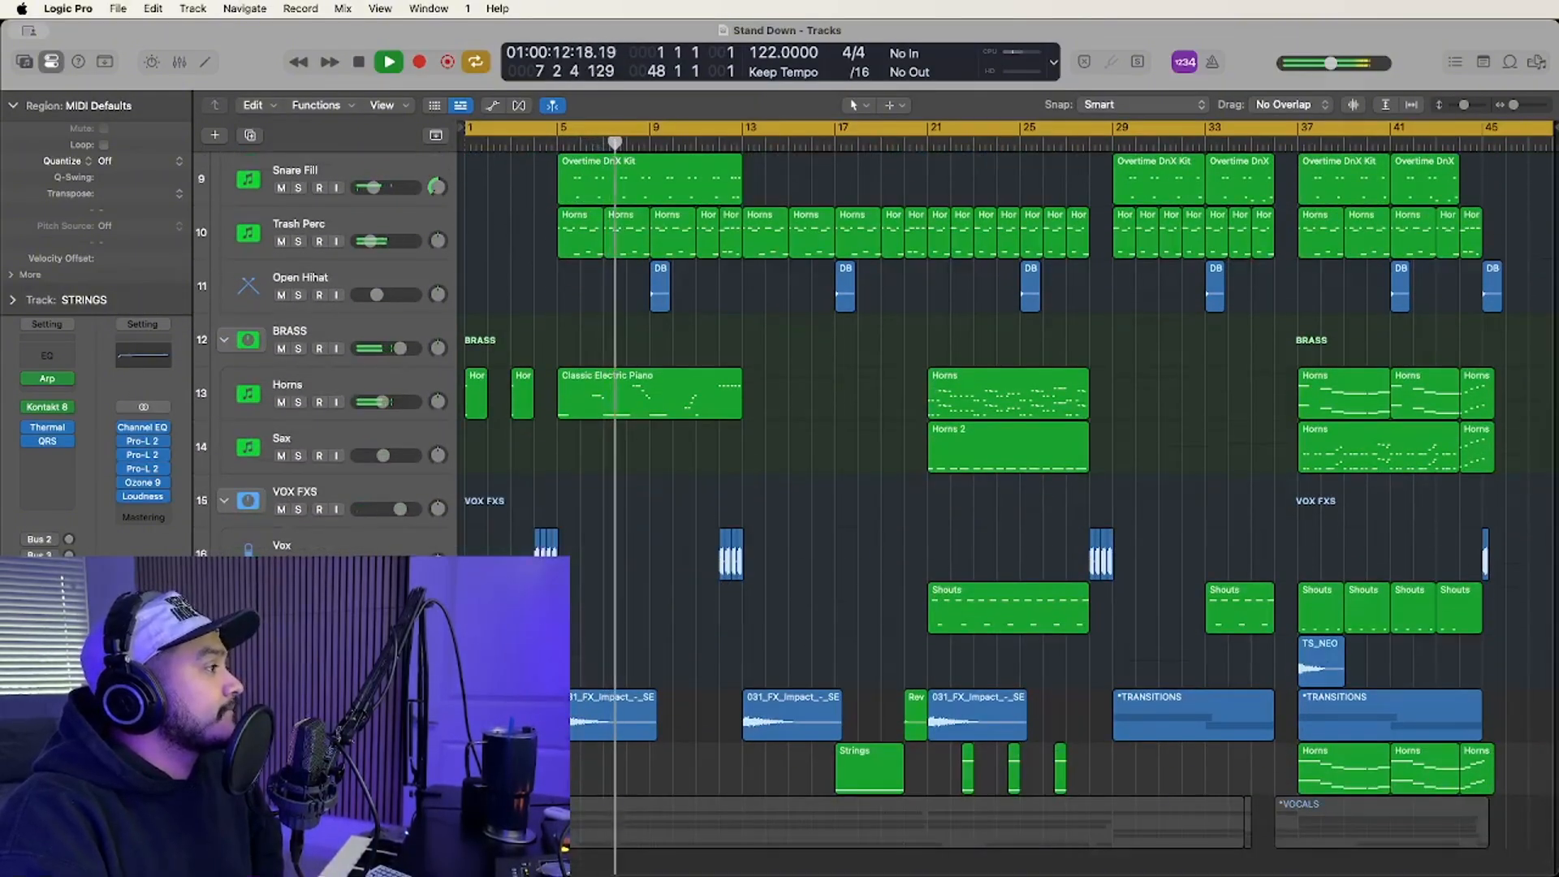
pyautogui.click(224, 703)
pyautogui.scroll(-5, 611, 707)
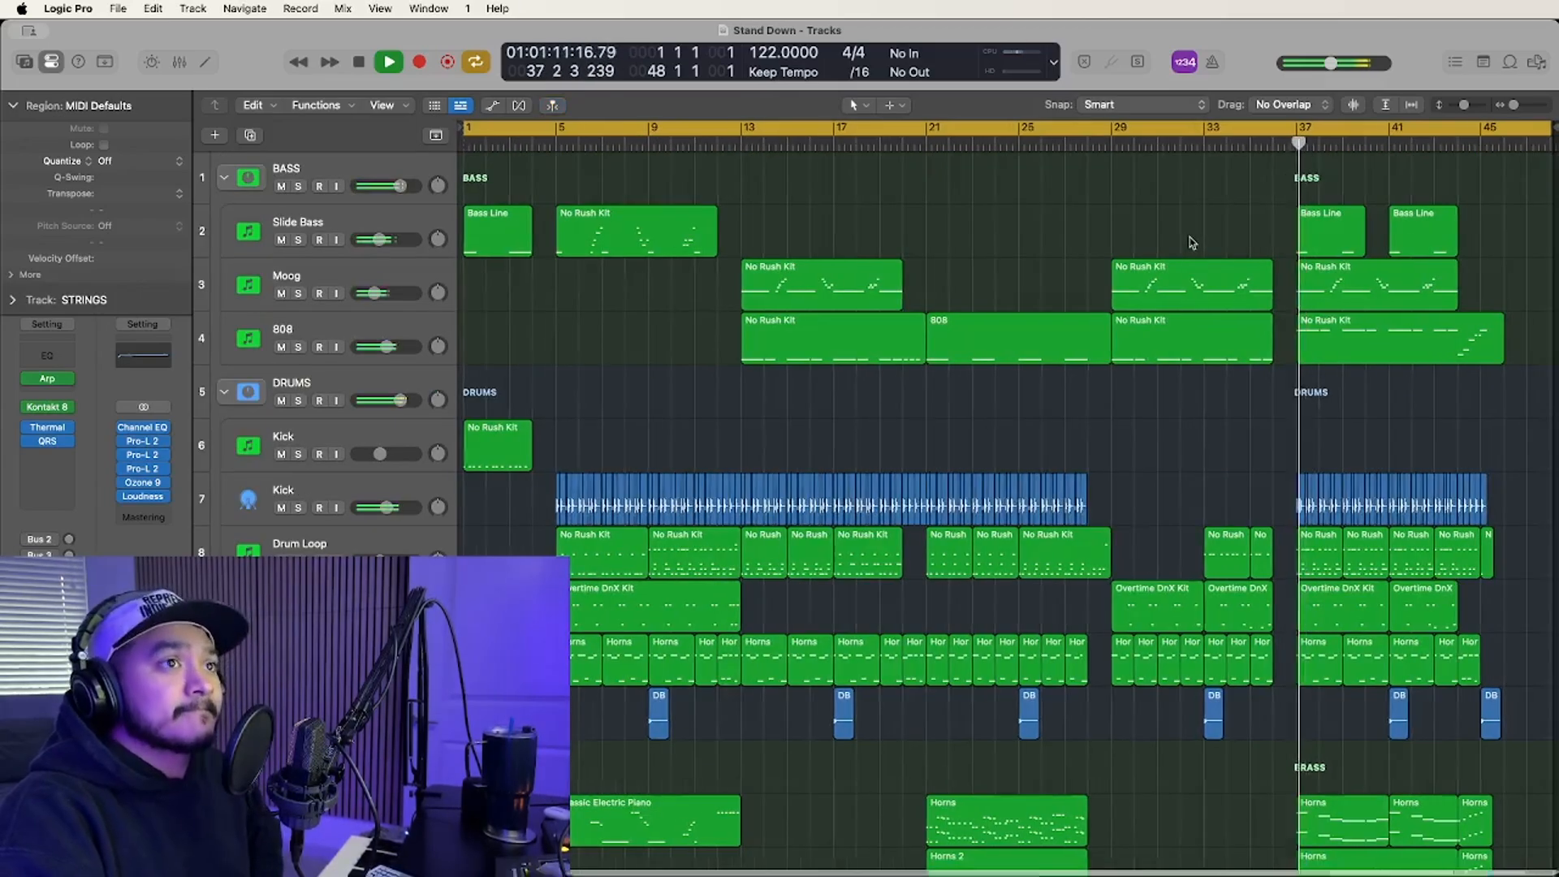
# Examine the regions of the closing section from bar 37 during playback, and return the stopped playhead to the start of the song.
pyautogui.scroll(-1, 1286, 425)
pyautogui.scroll(5, 1286, 424)
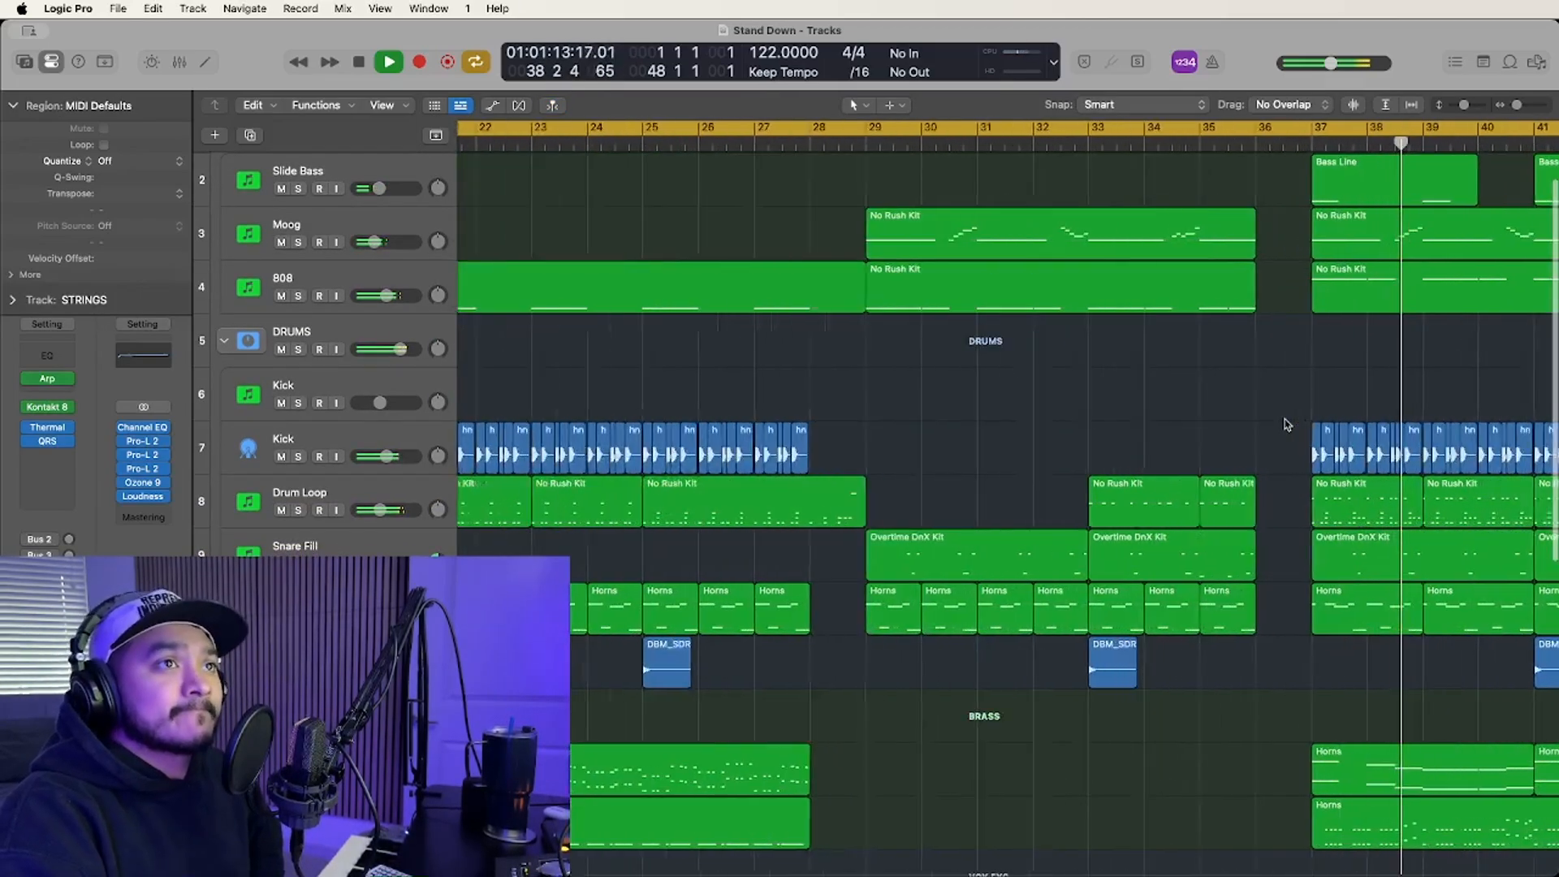
pyautogui.hscroll(5, 1286, 424)
pyautogui.hscroll(3, 1285, 424)
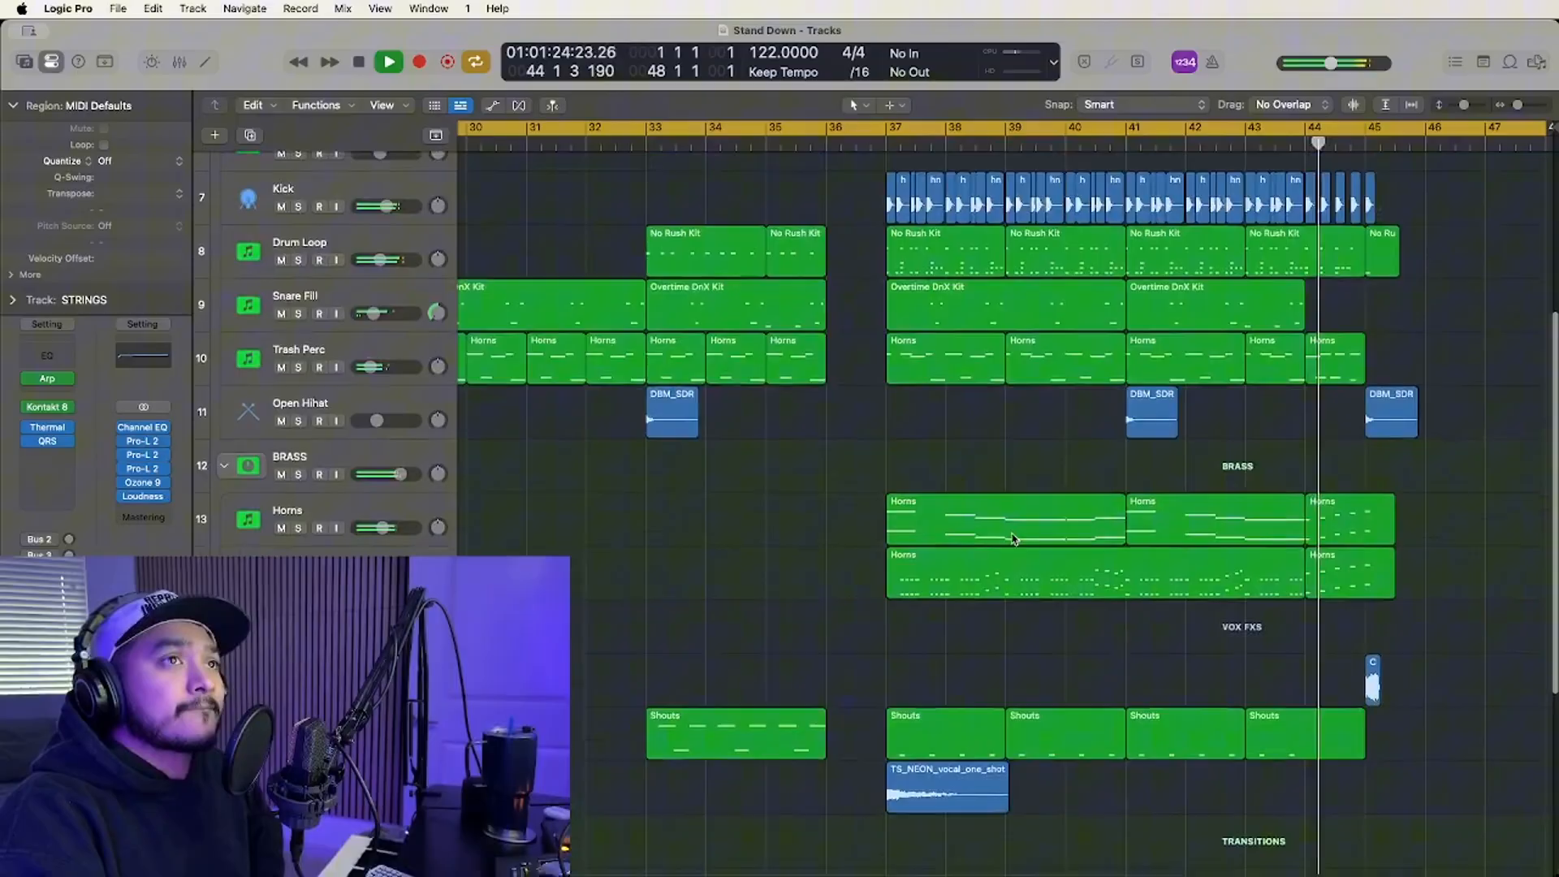
pyautogui.scroll(3, 1009, 539)
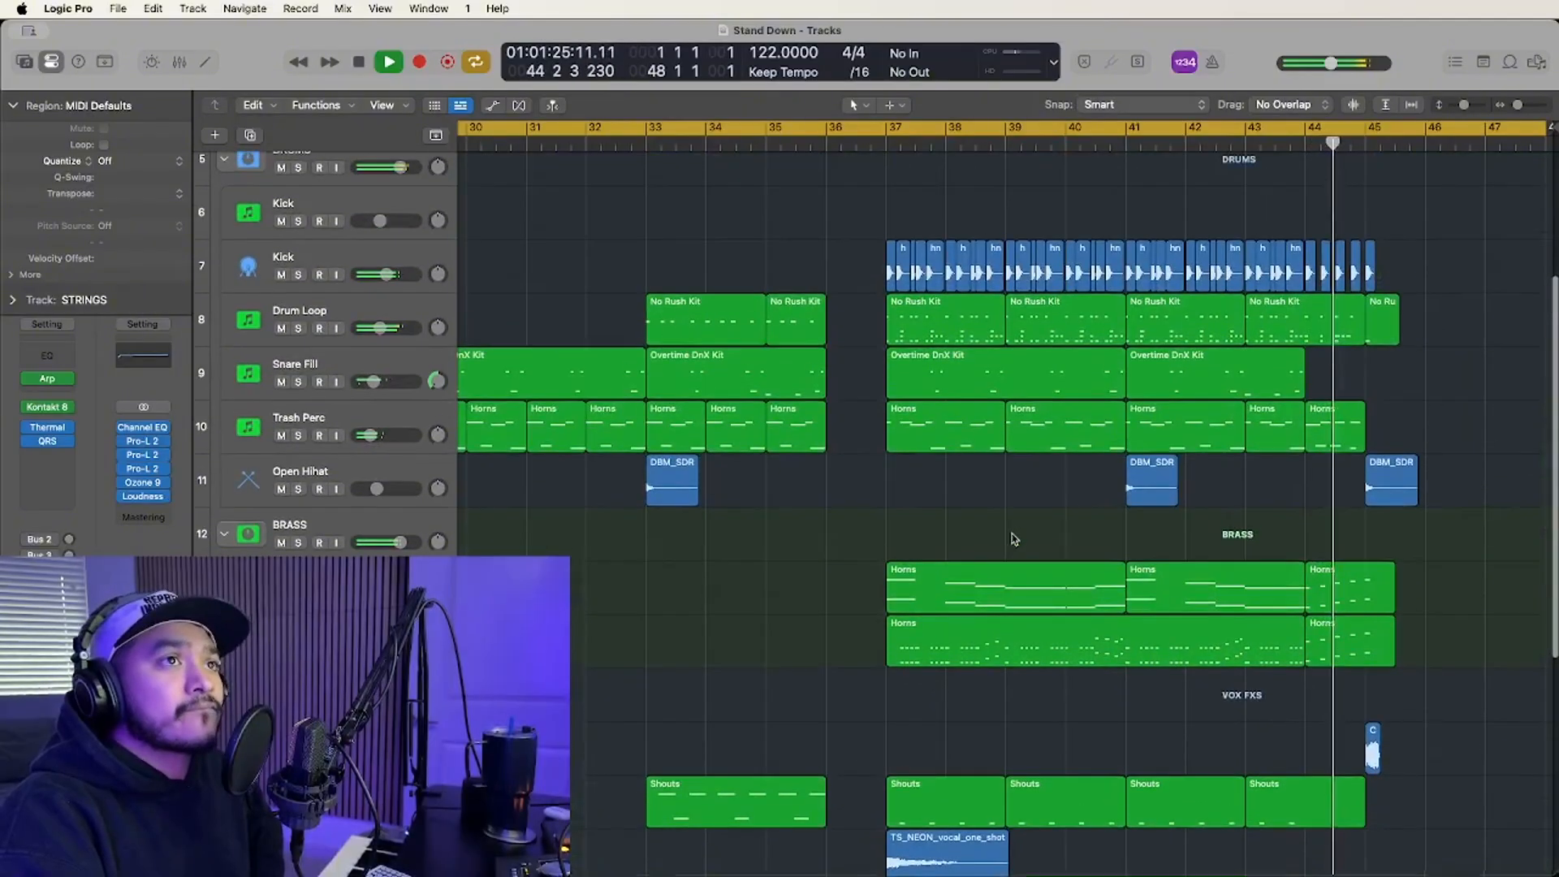
pyautogui.scroll(4, 1012, 539)
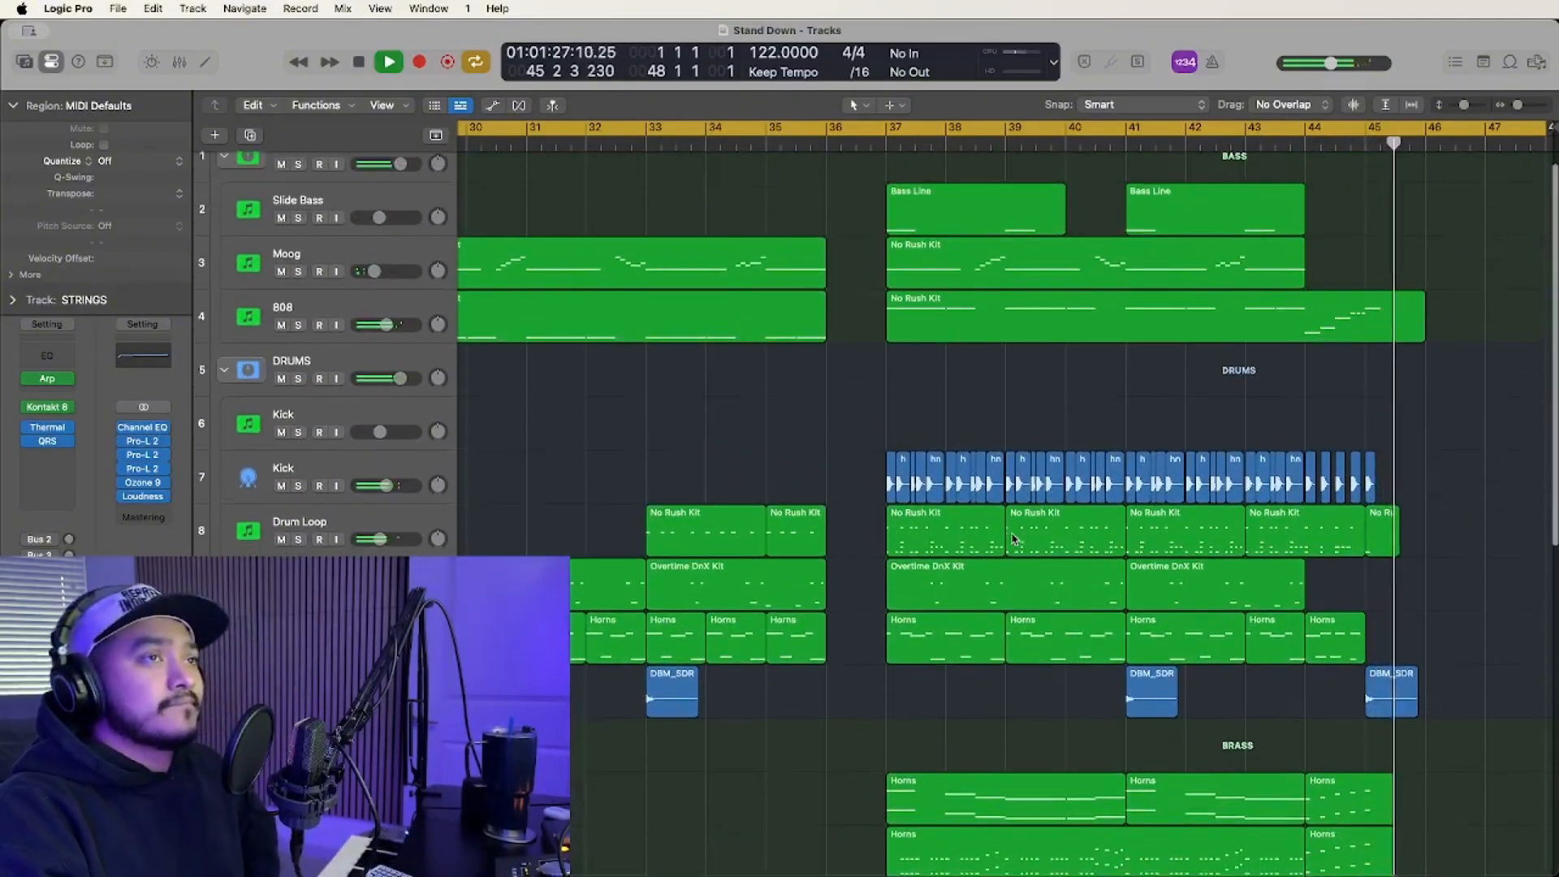
pyautogui.press('space')
pyautogui.press('Return')
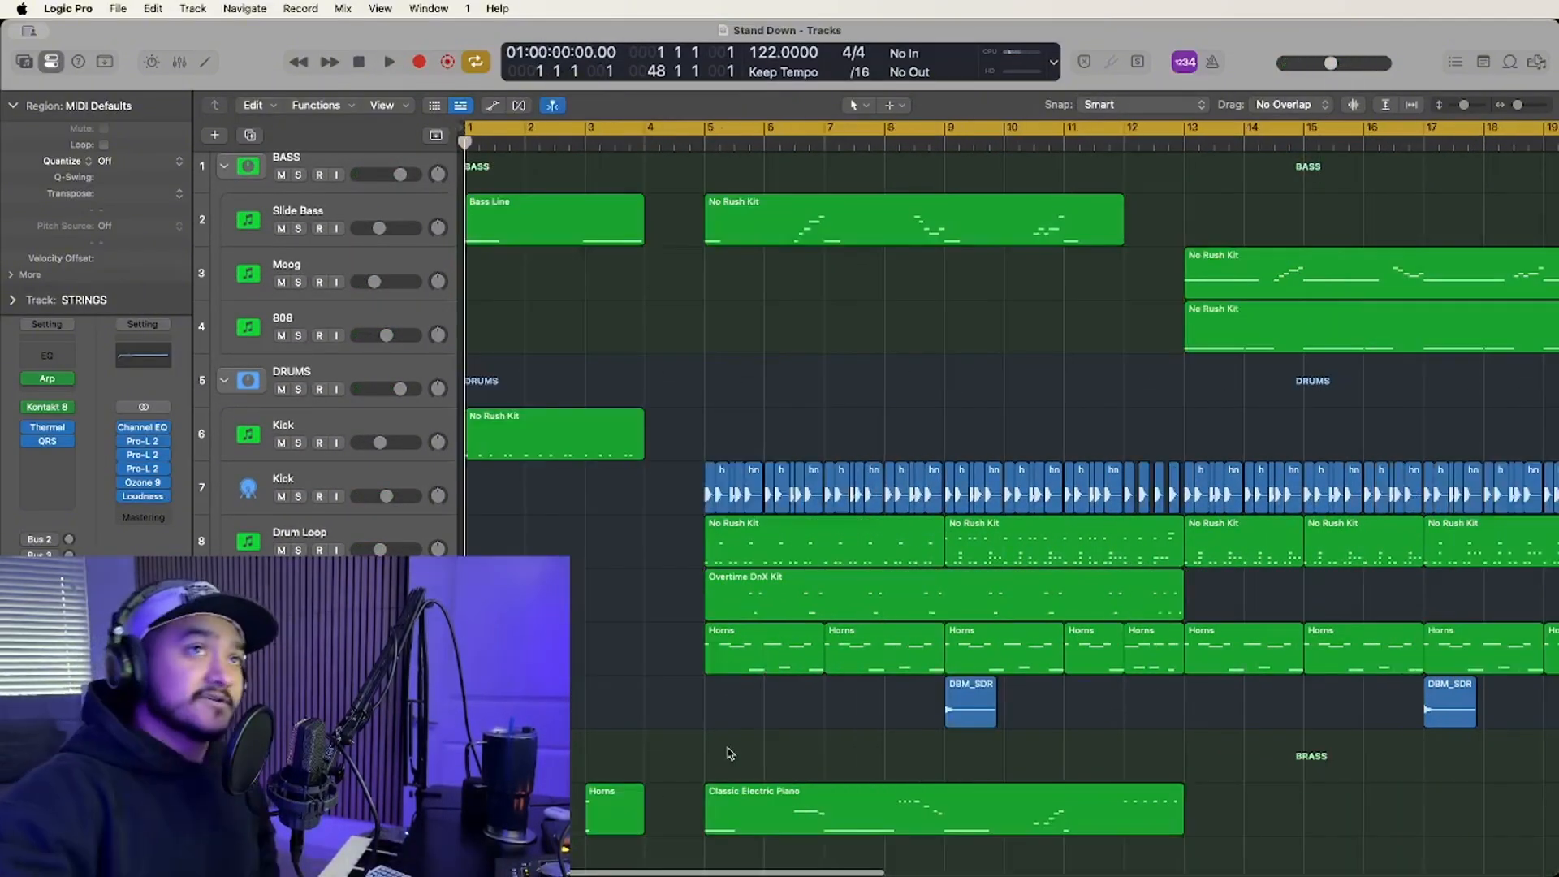
# Zoom out to fit the whole arrangement and collapse the BASS, DRUMS, BRASS, VOX FXS and TRANSITIONS stacks.
pyautogui.scroll(5, 728, 752)
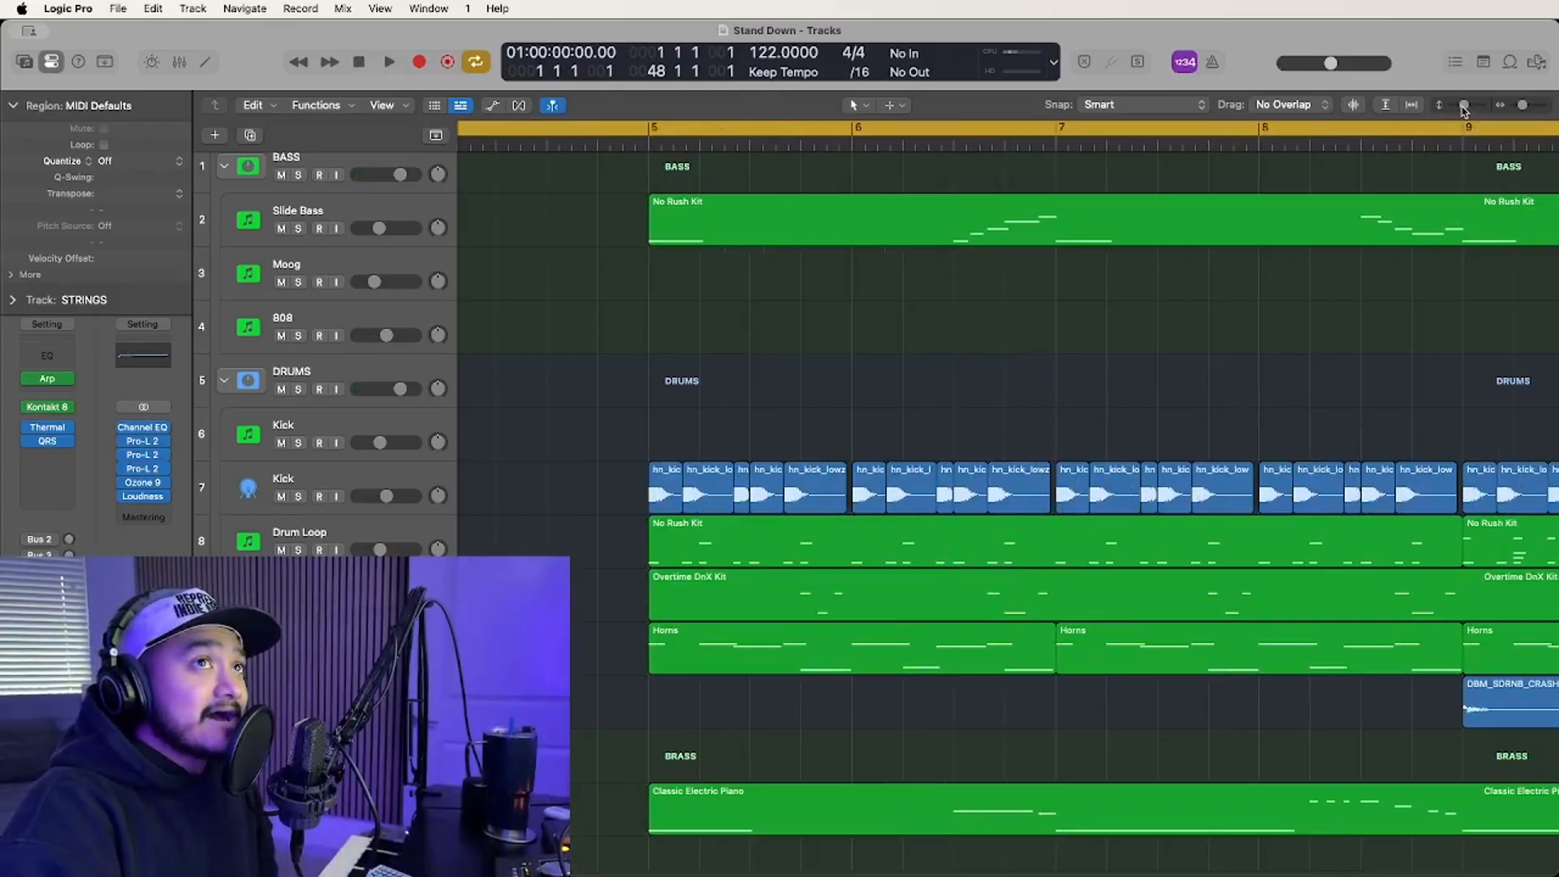
pyautogui.moveTo(1464, 106); pyautogui.dragTo(1458, 108)
pyautogui.scroll(-10, 719, 163)
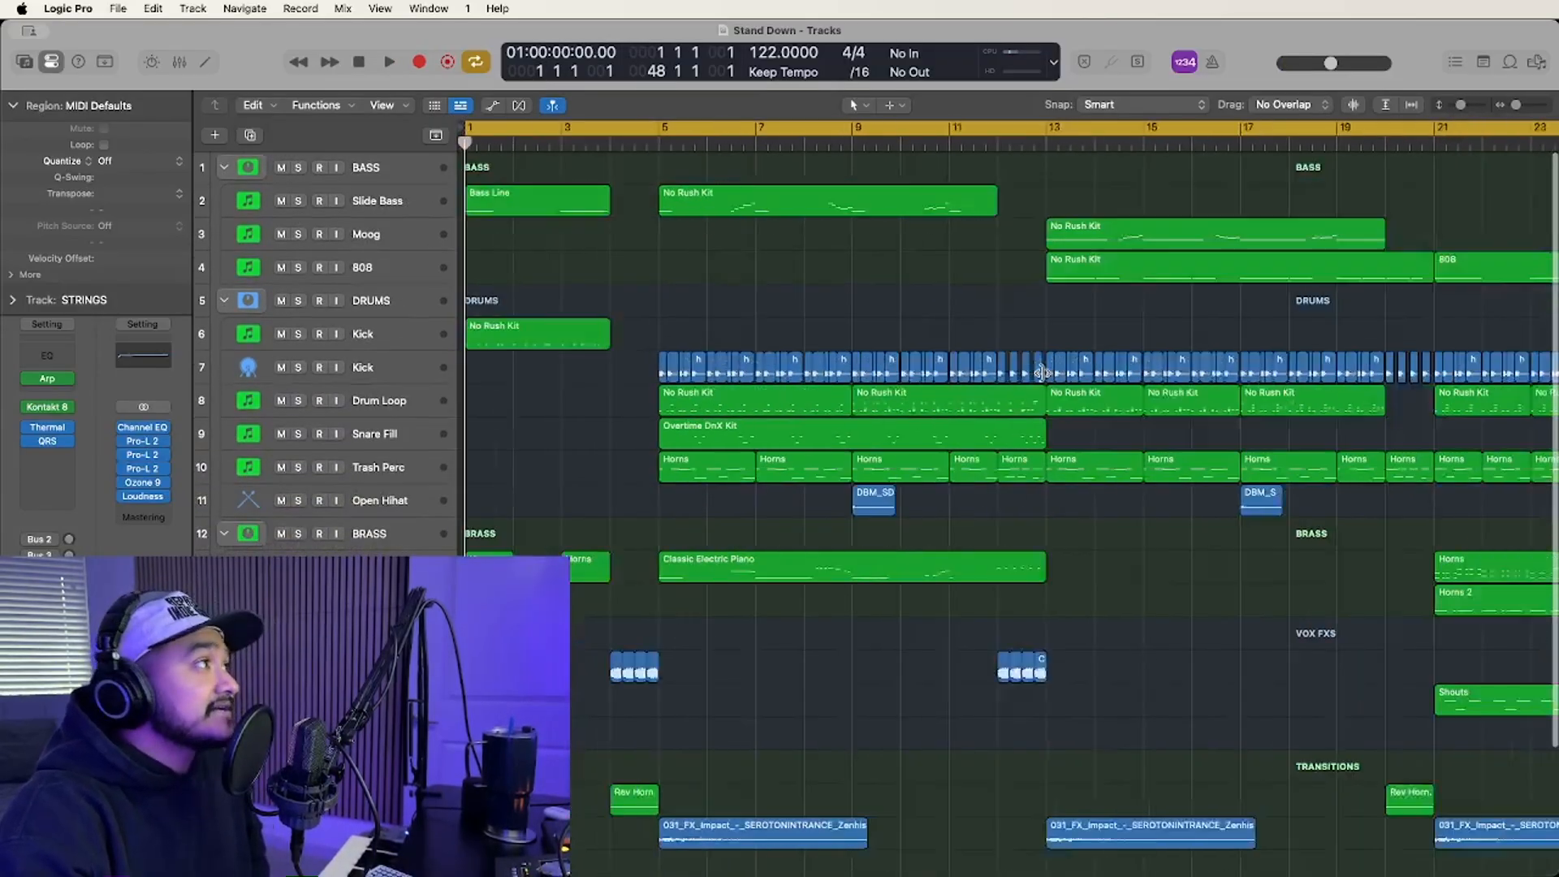
pyautogui.click(372, 165)
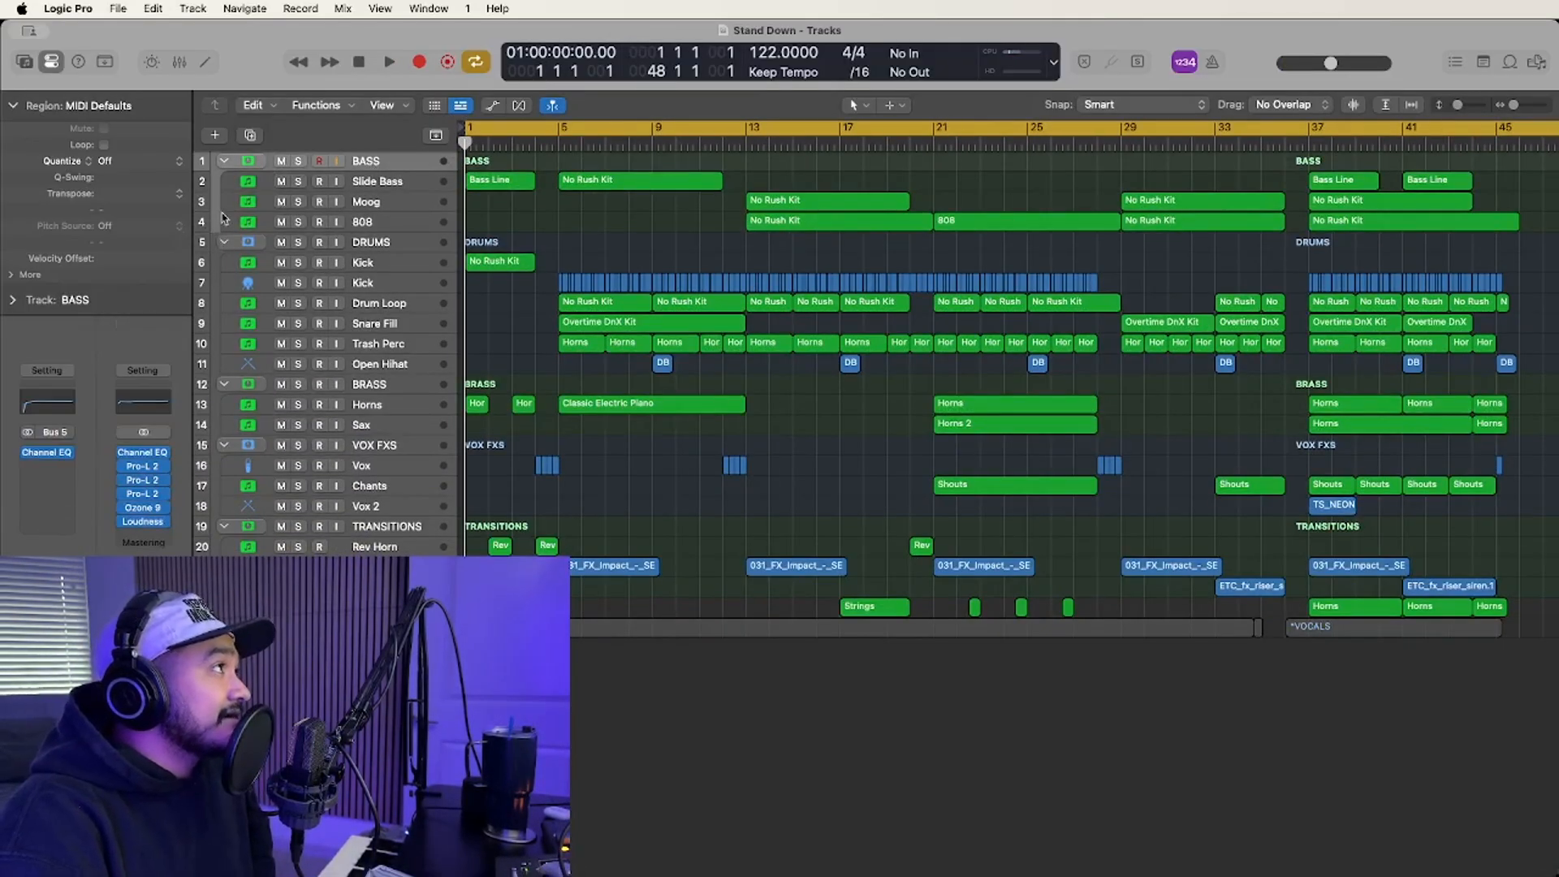
pyautogui.click(224, 163)
pyautogui.click(224, 181)
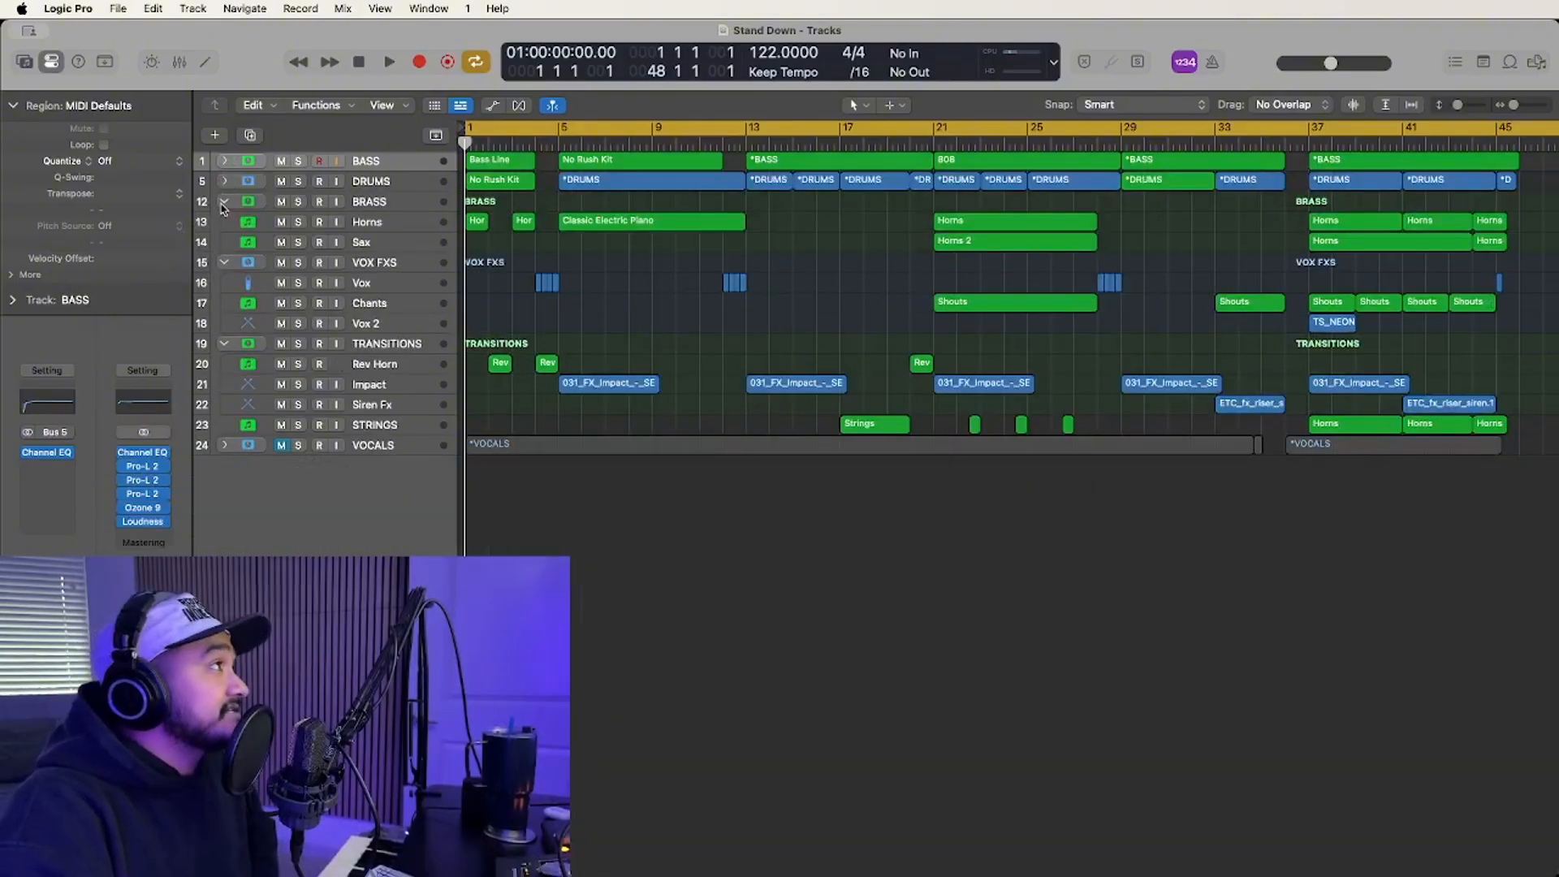
pyautogui.click(223, 201)
pyautogui.click(224, 223)
pyautogui.click(223, 243)
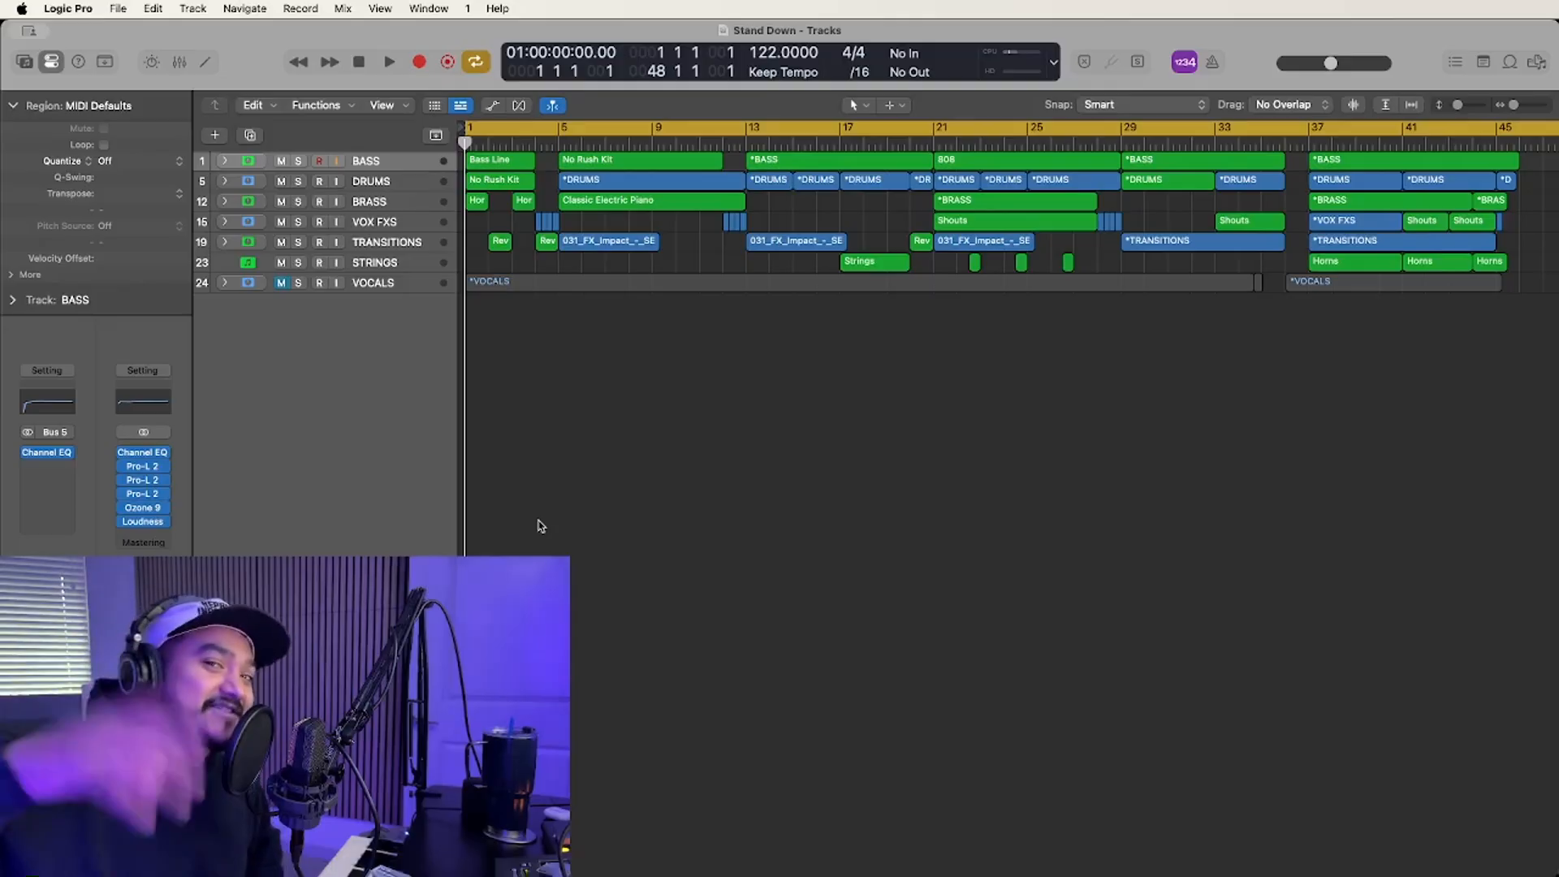
# Make the tracks slightly taller, expand the BASS stack and open the Slide Bass track's Opus instrument with its whole window in view.
pyautogui.press('super+Down')
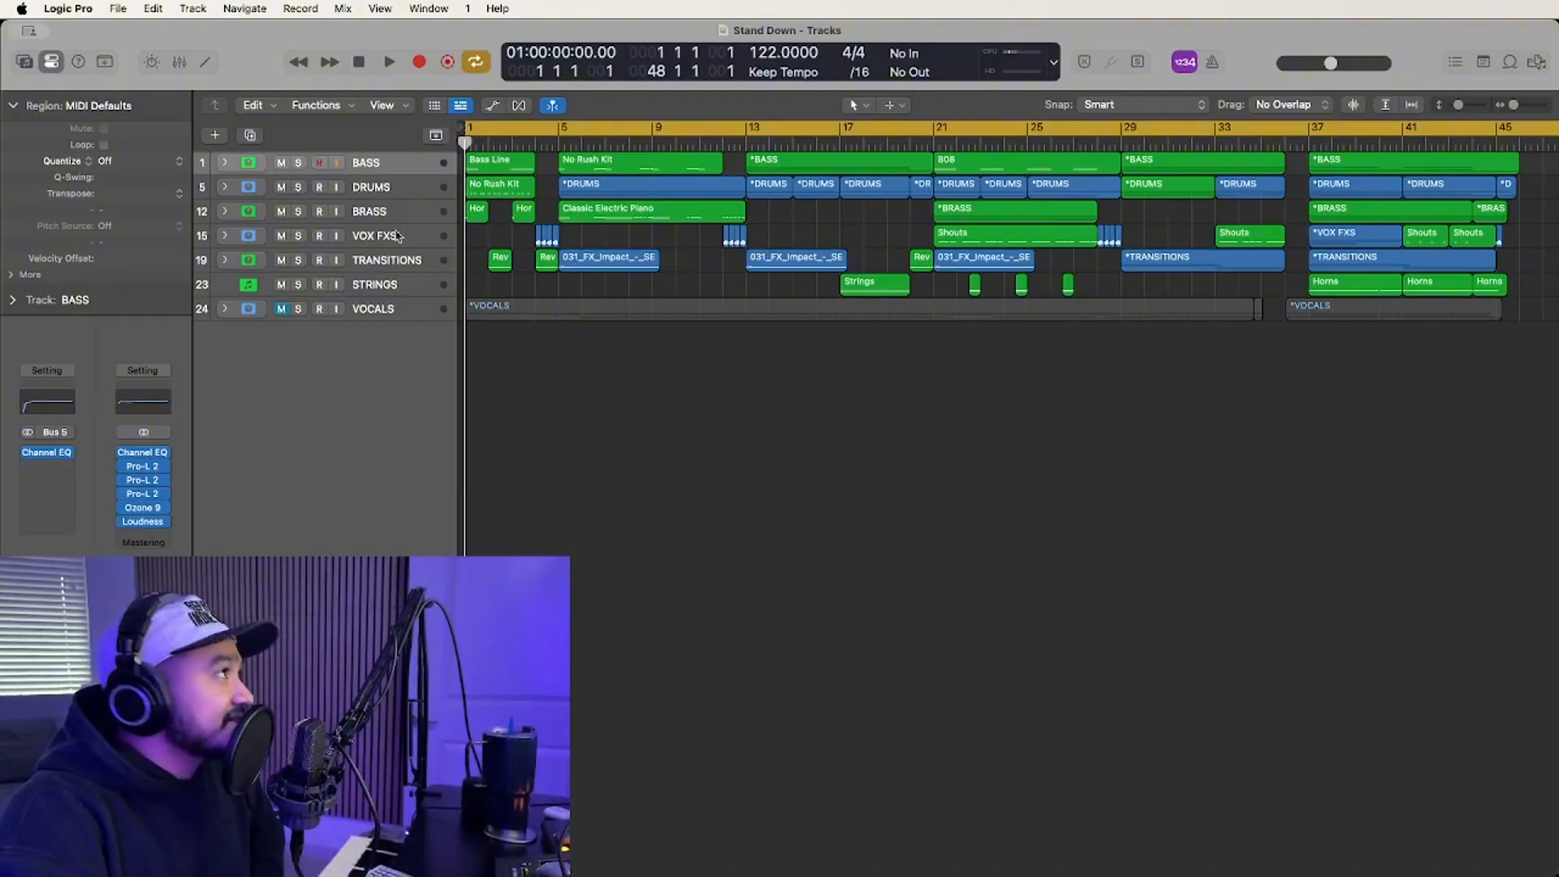
pyautogui.click(225, 162)
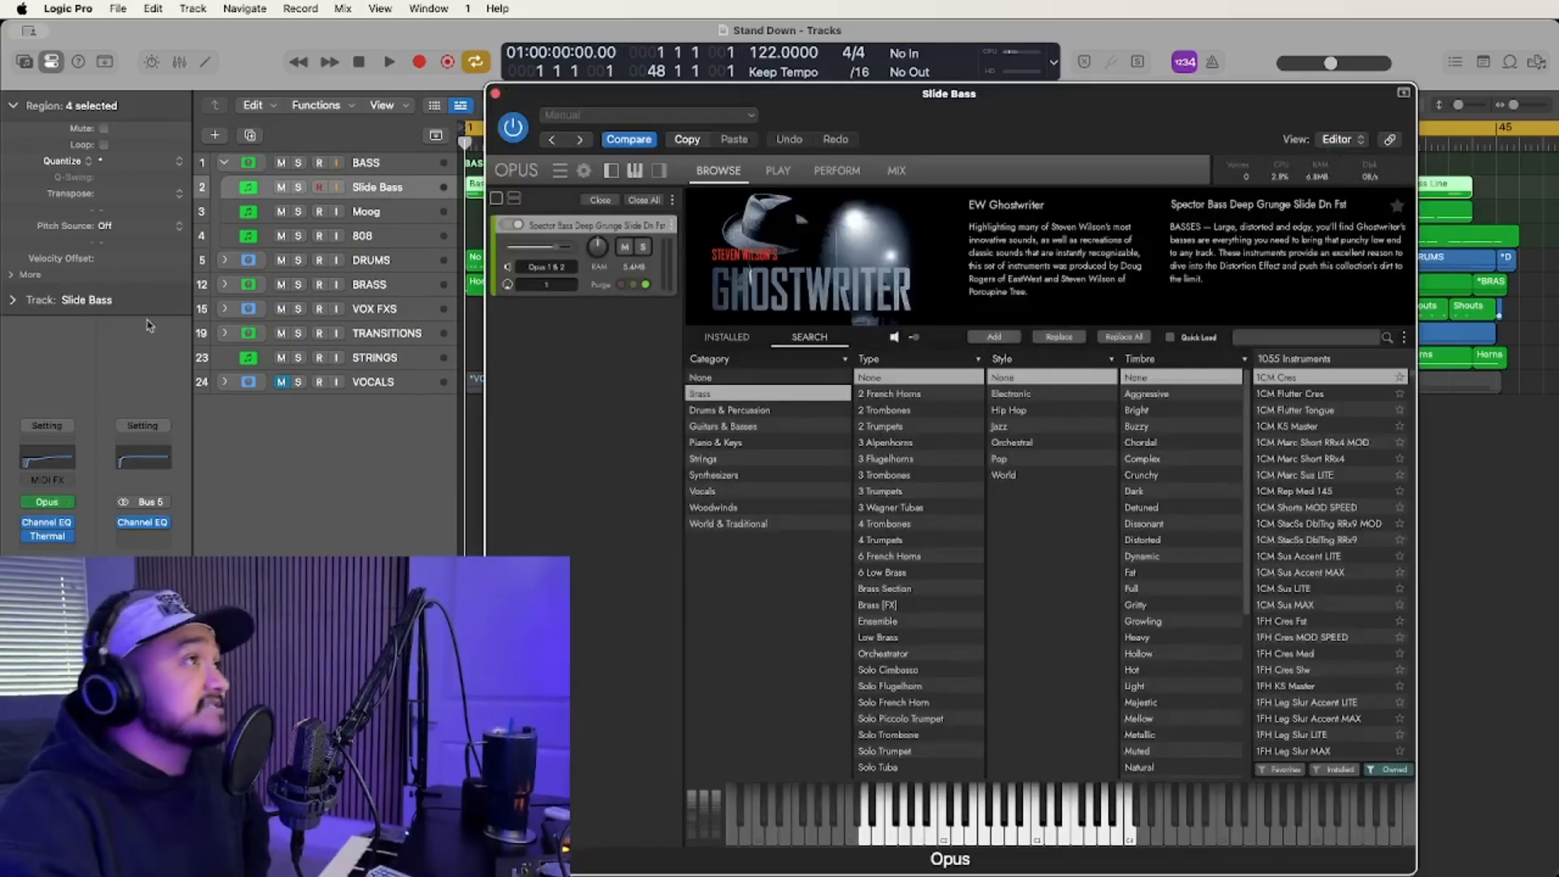
pyautogui.moveTo(867, 99); pyautogui.dragTo(686, 65)
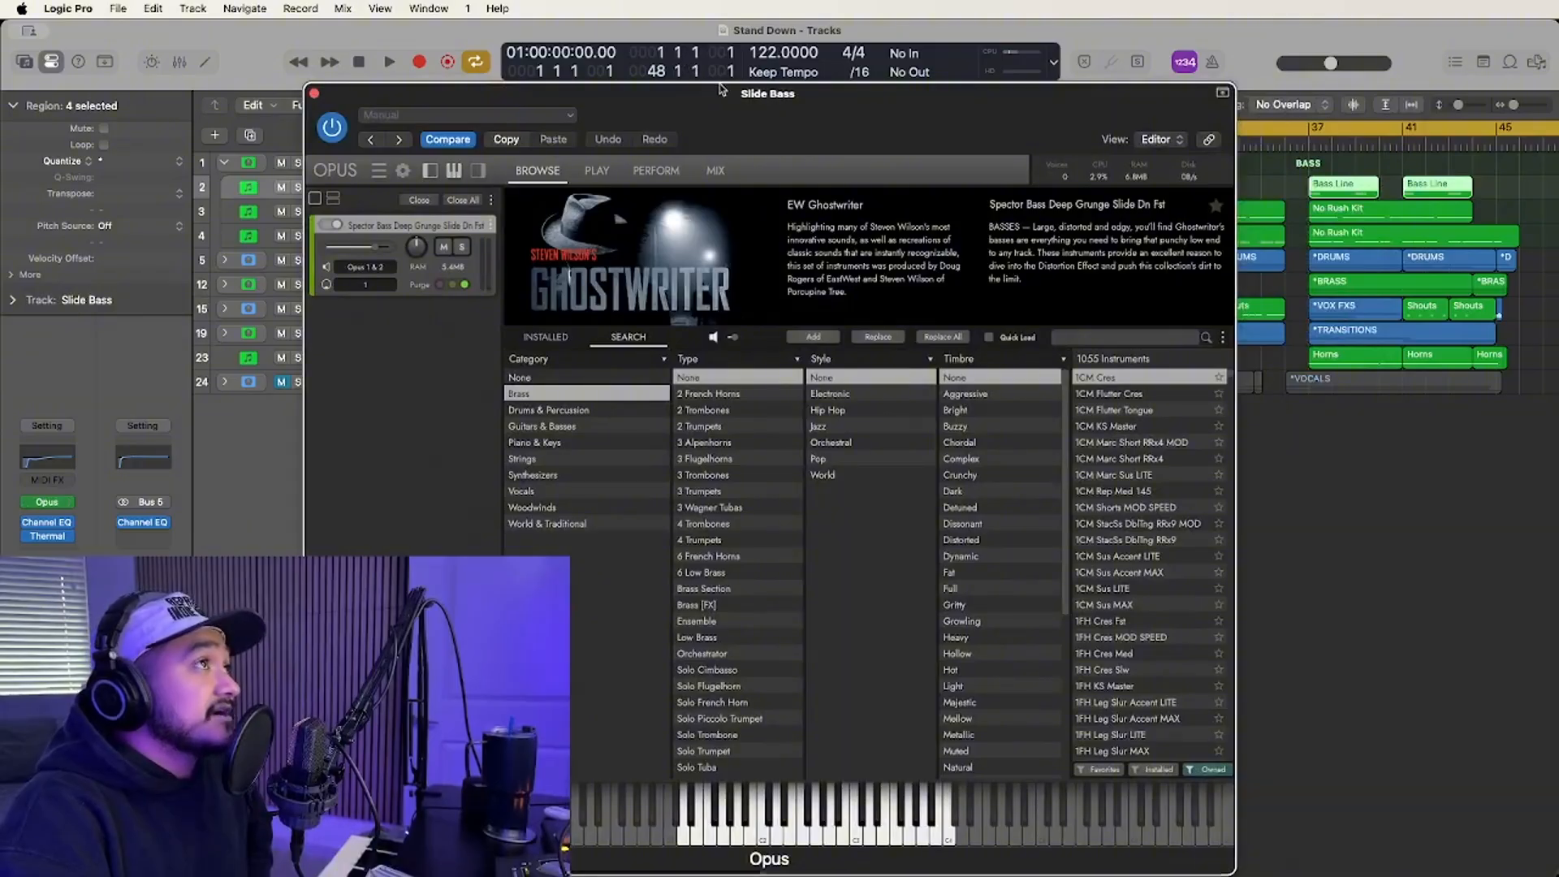
pyautogui.moveTo(793, 113); pyautogui.dragTo(734, 91)
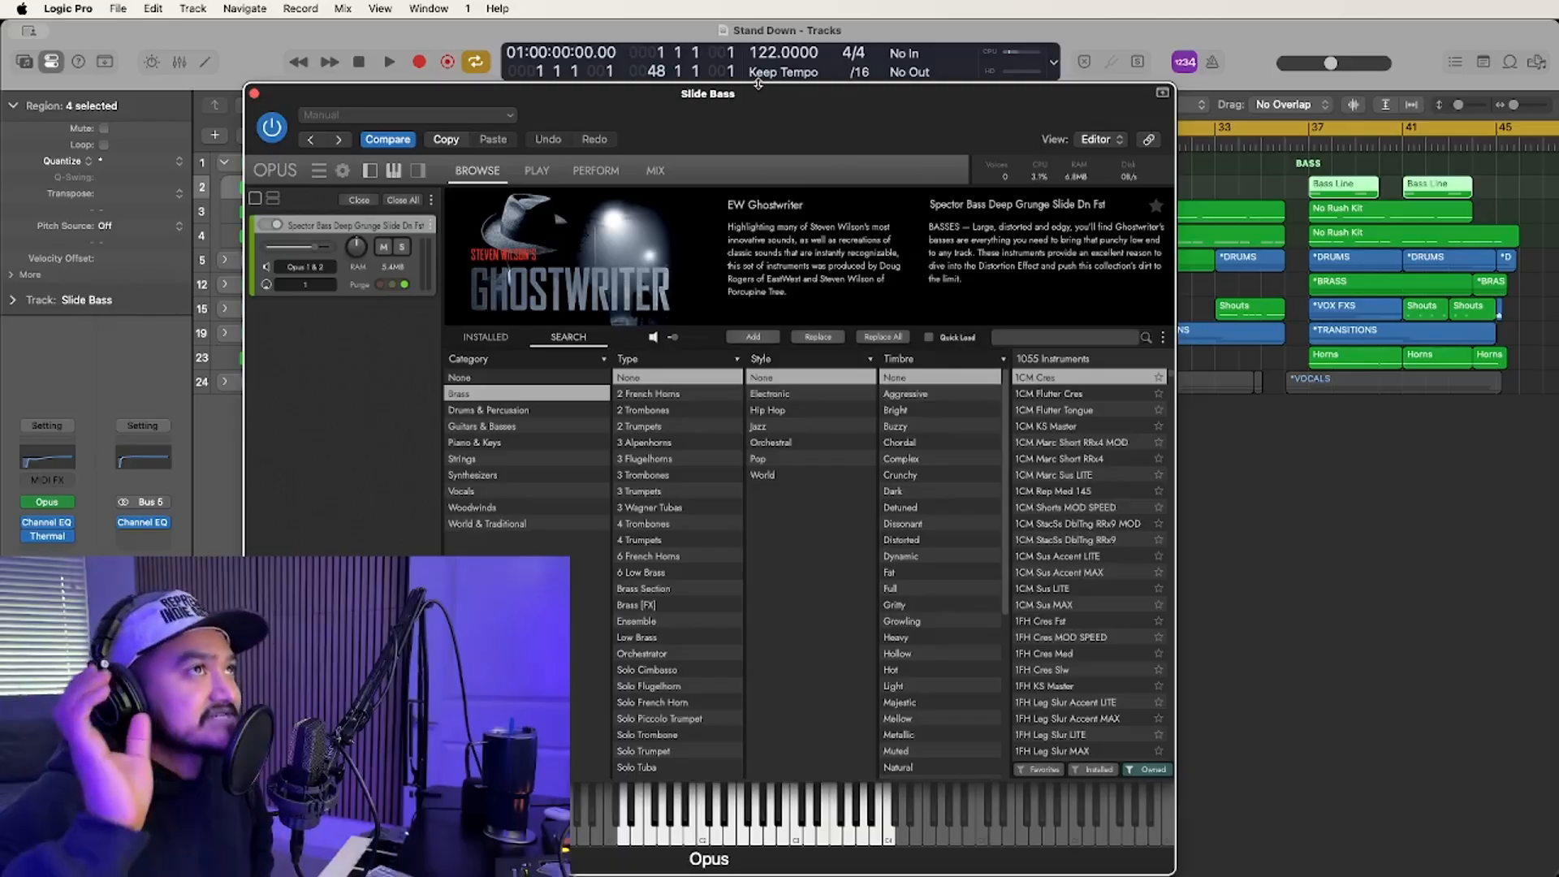
pyautogui.moveTo(766, 110); pyautogui.dragTo(770, 70)
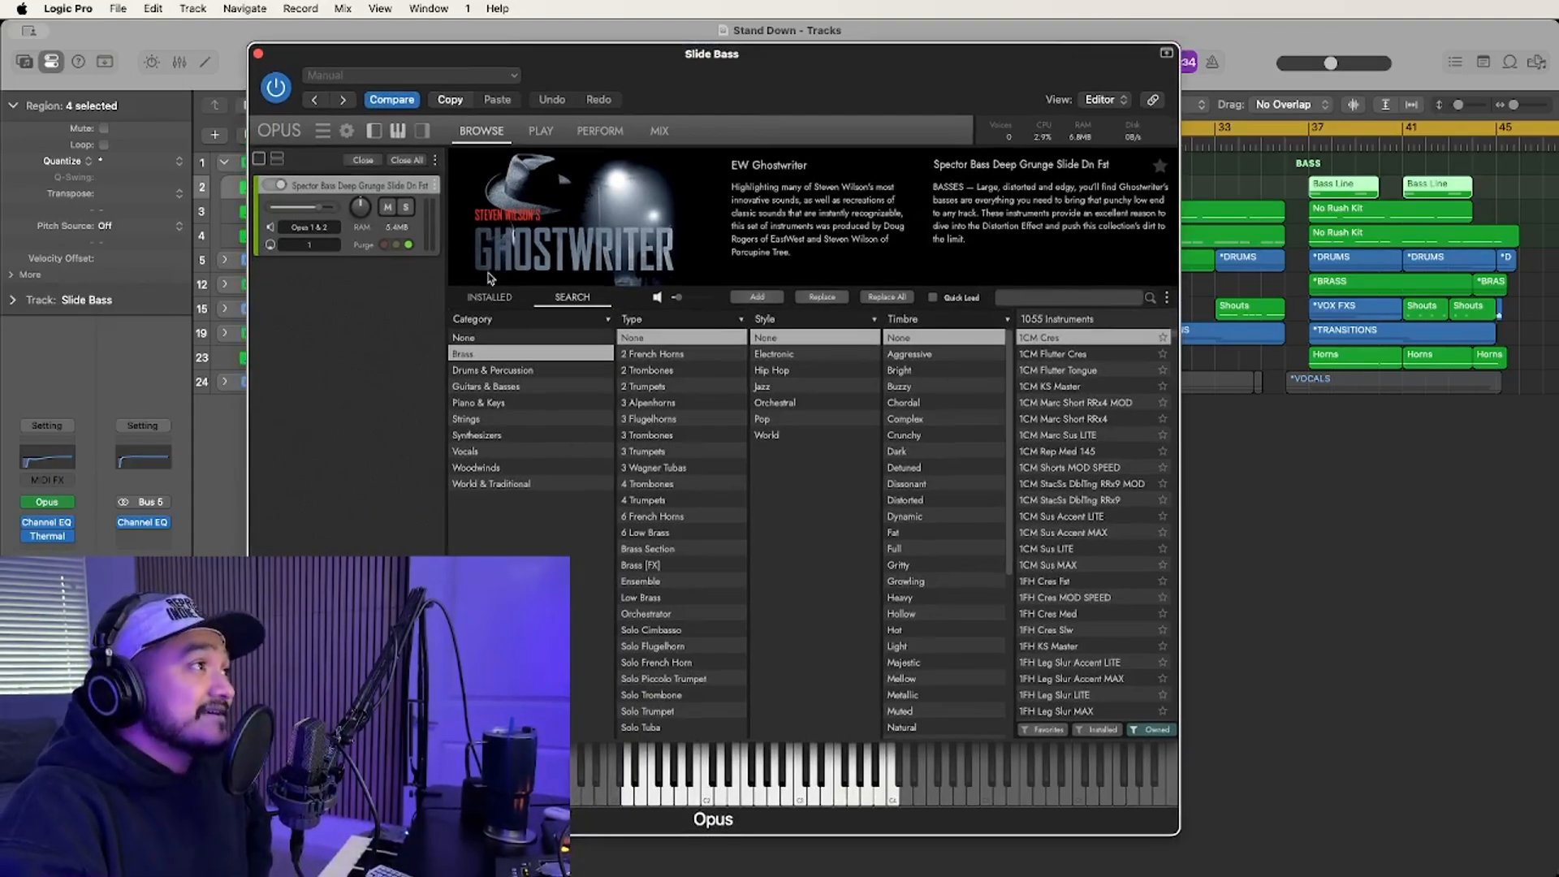
# Look through the installed Opus libraries and the Slide Bass patch's player controls, and close the instrument window.
pyautogui.click(489, 298)
pyautogui.scroll(-3, 520, 455)
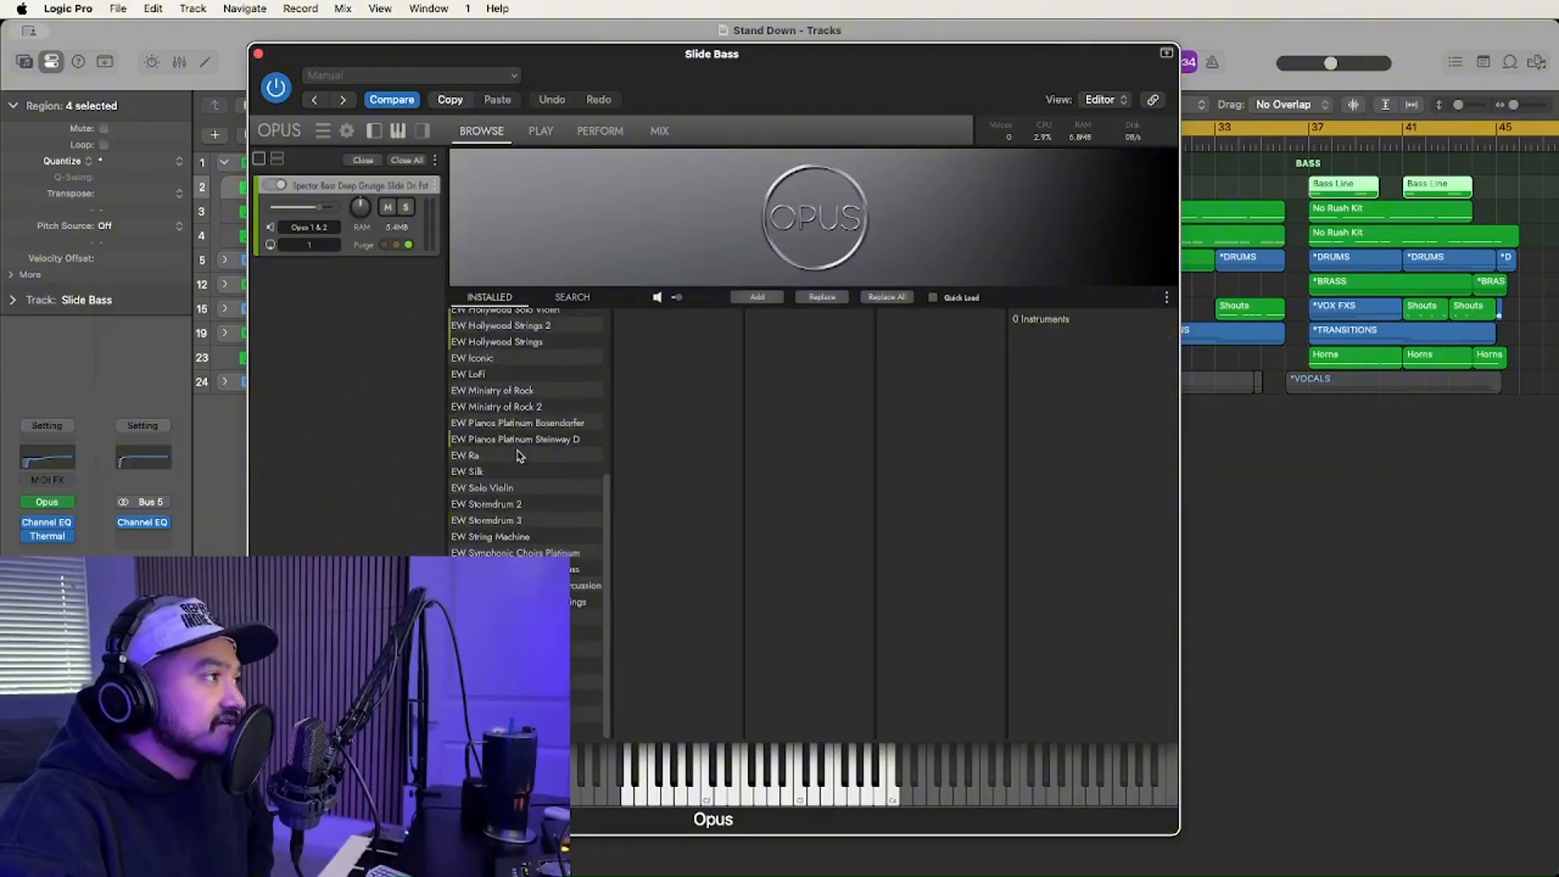
pyautogui.click(573, 297)
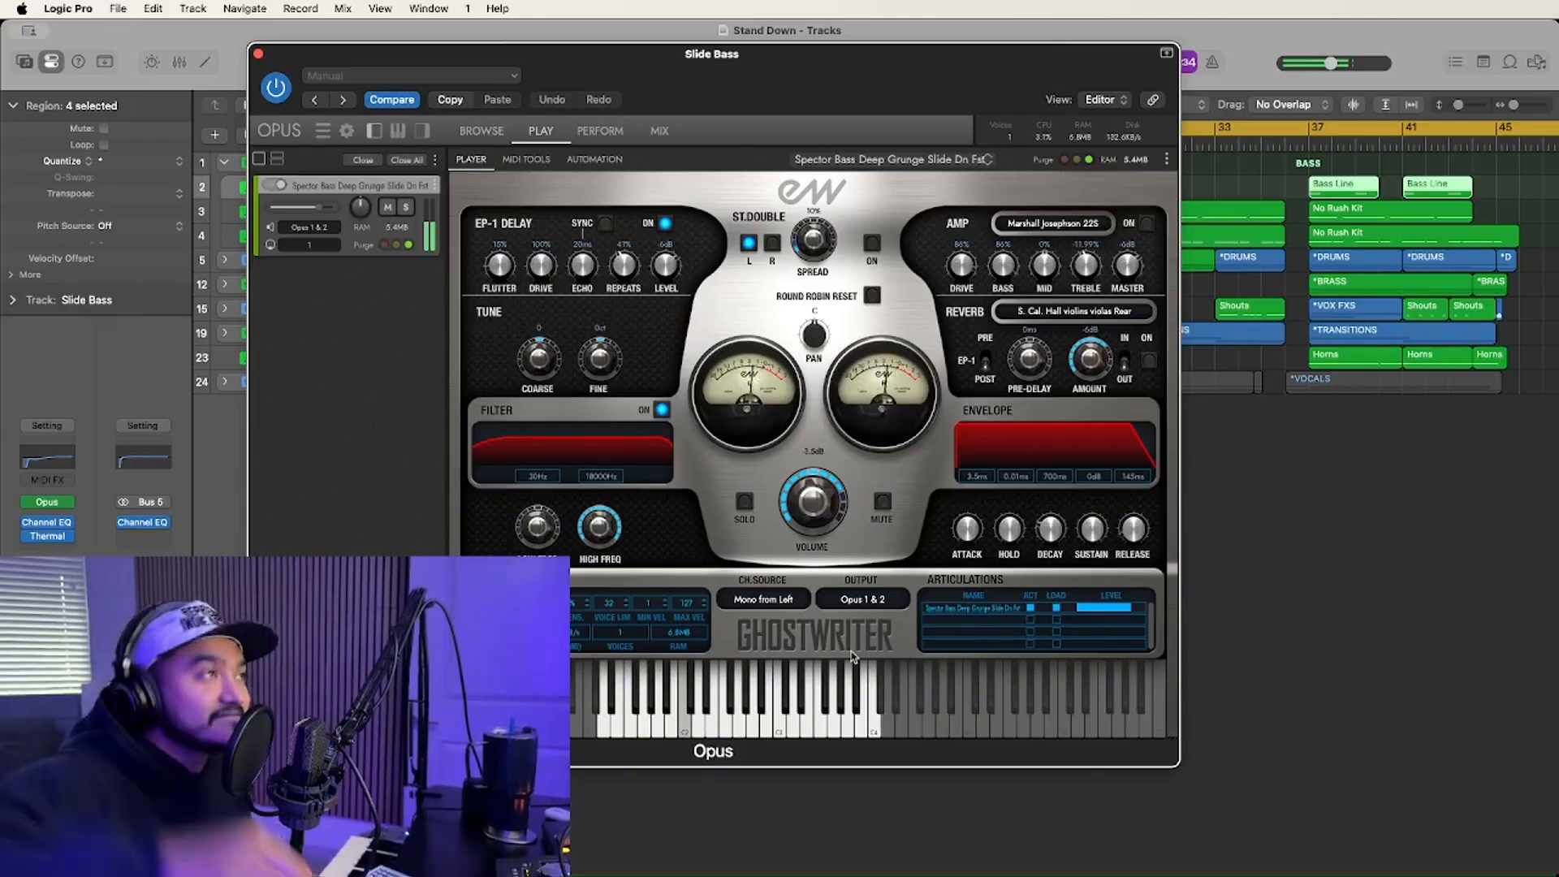
pyautogui.click(258, 53)
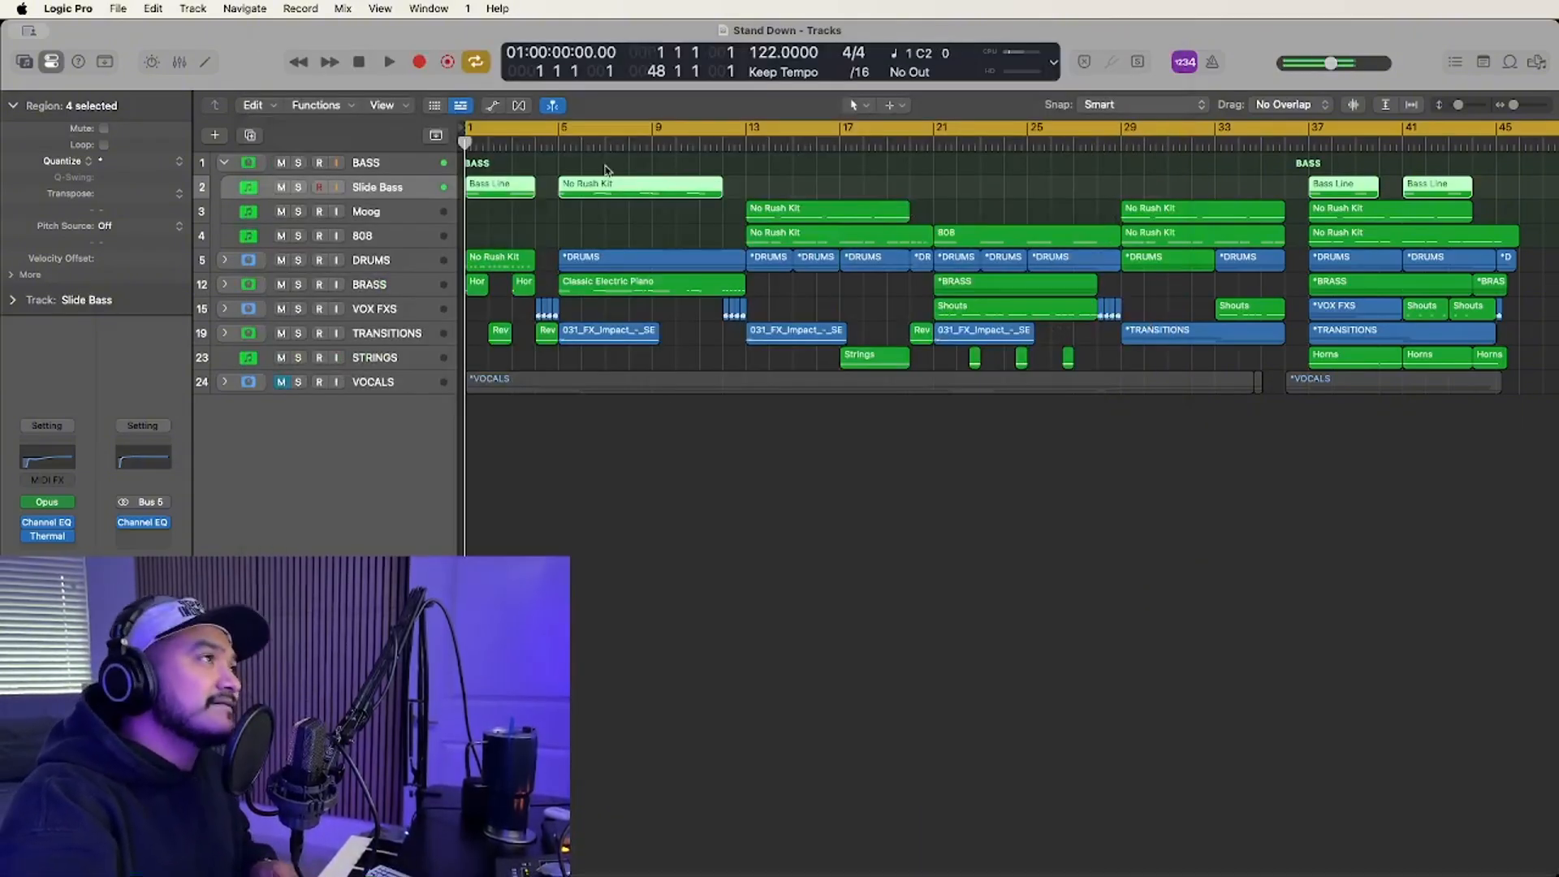
# Open the Slide Bass regions in the Piano Roll and audition the track soloed, turning solo off after stopping playback.
pyautogui.doubleClick(599, 193)
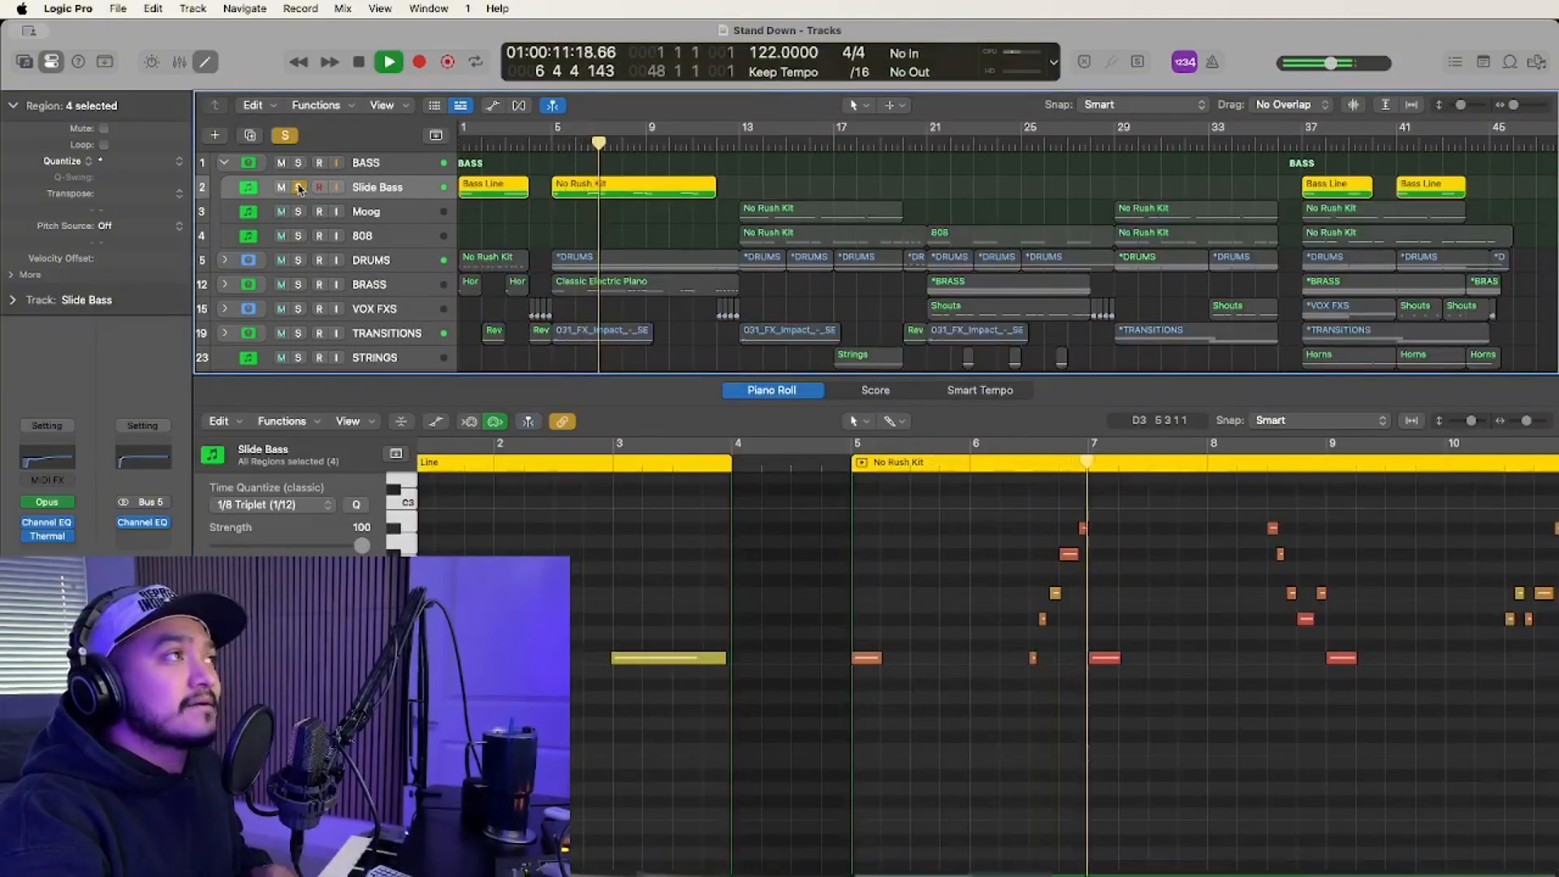
pyautogui.press('space')
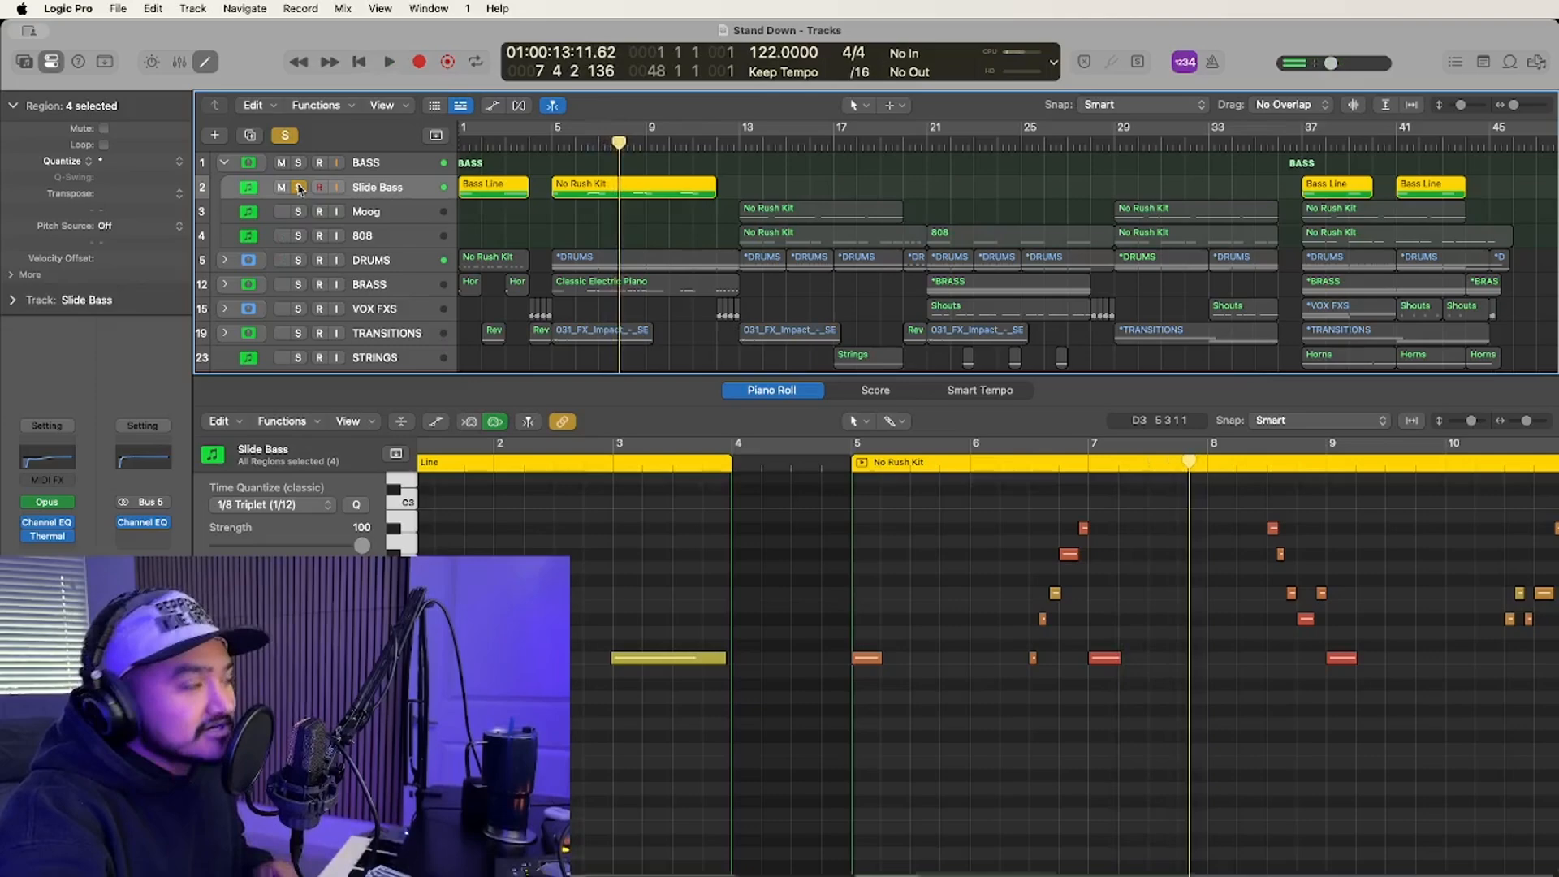
pyautogui.click(298, 189)
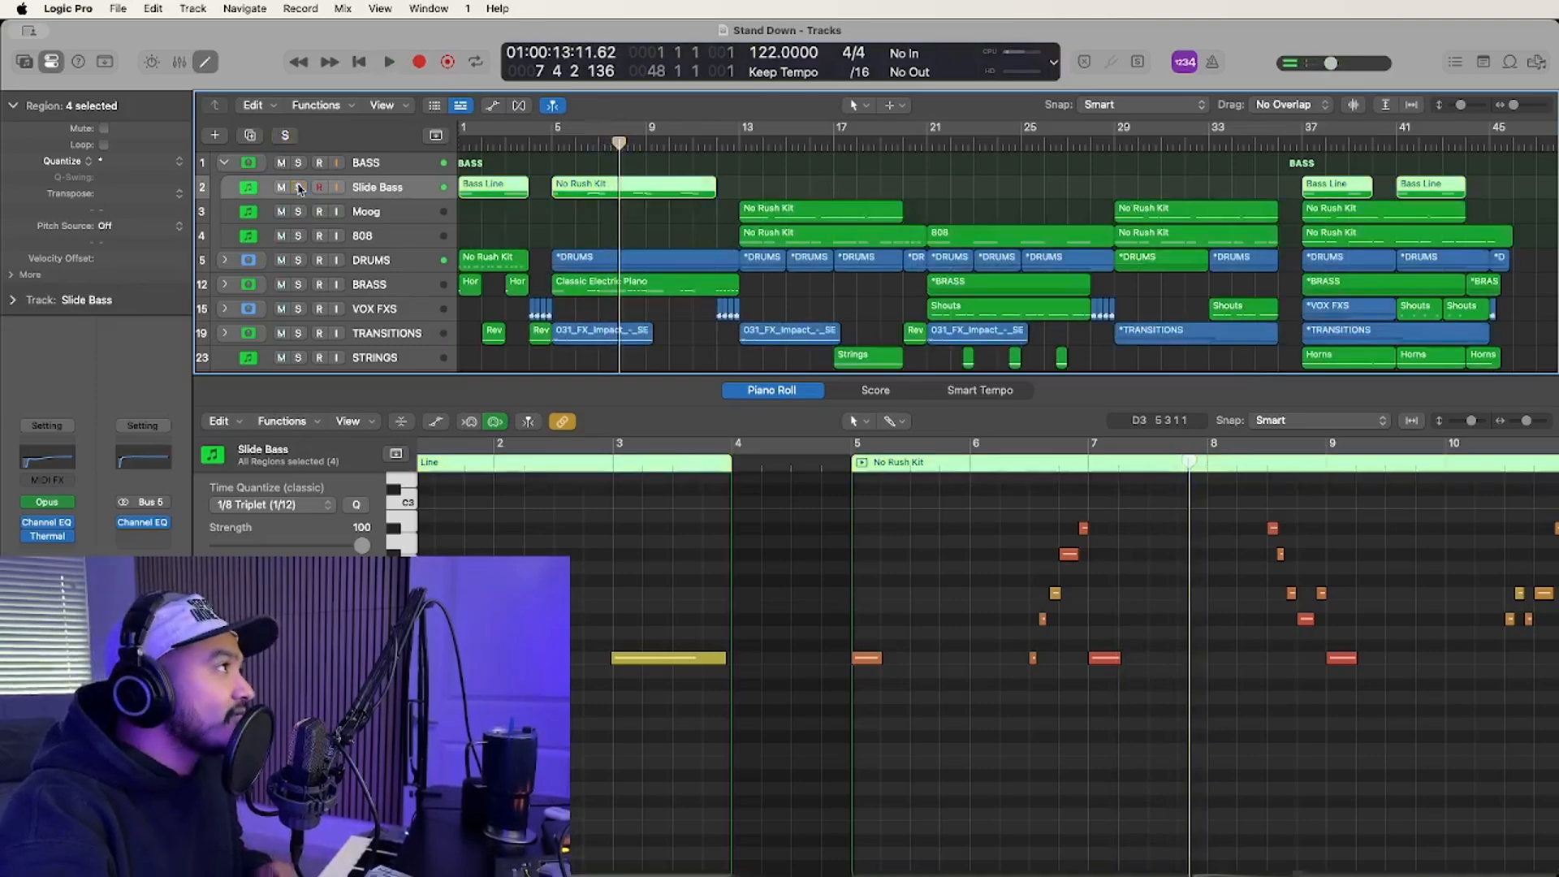
# Solo the Moog track and play it from bar 13 while viewing its full bass line in the Piano Roll.
pyautogui.click(394, 211)
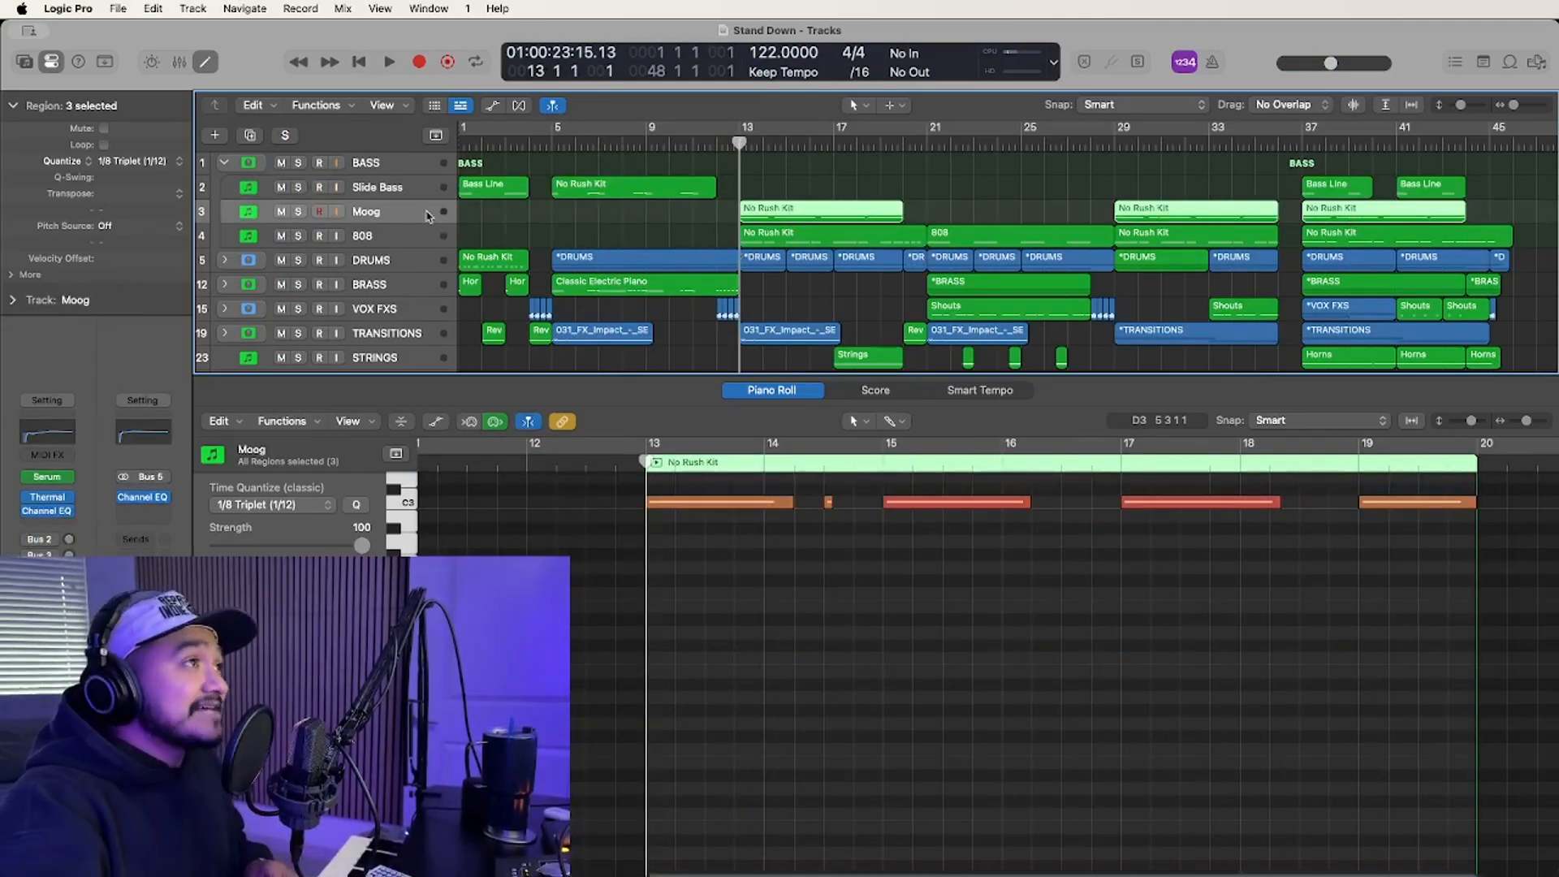
pyautogui.click(319, 211)
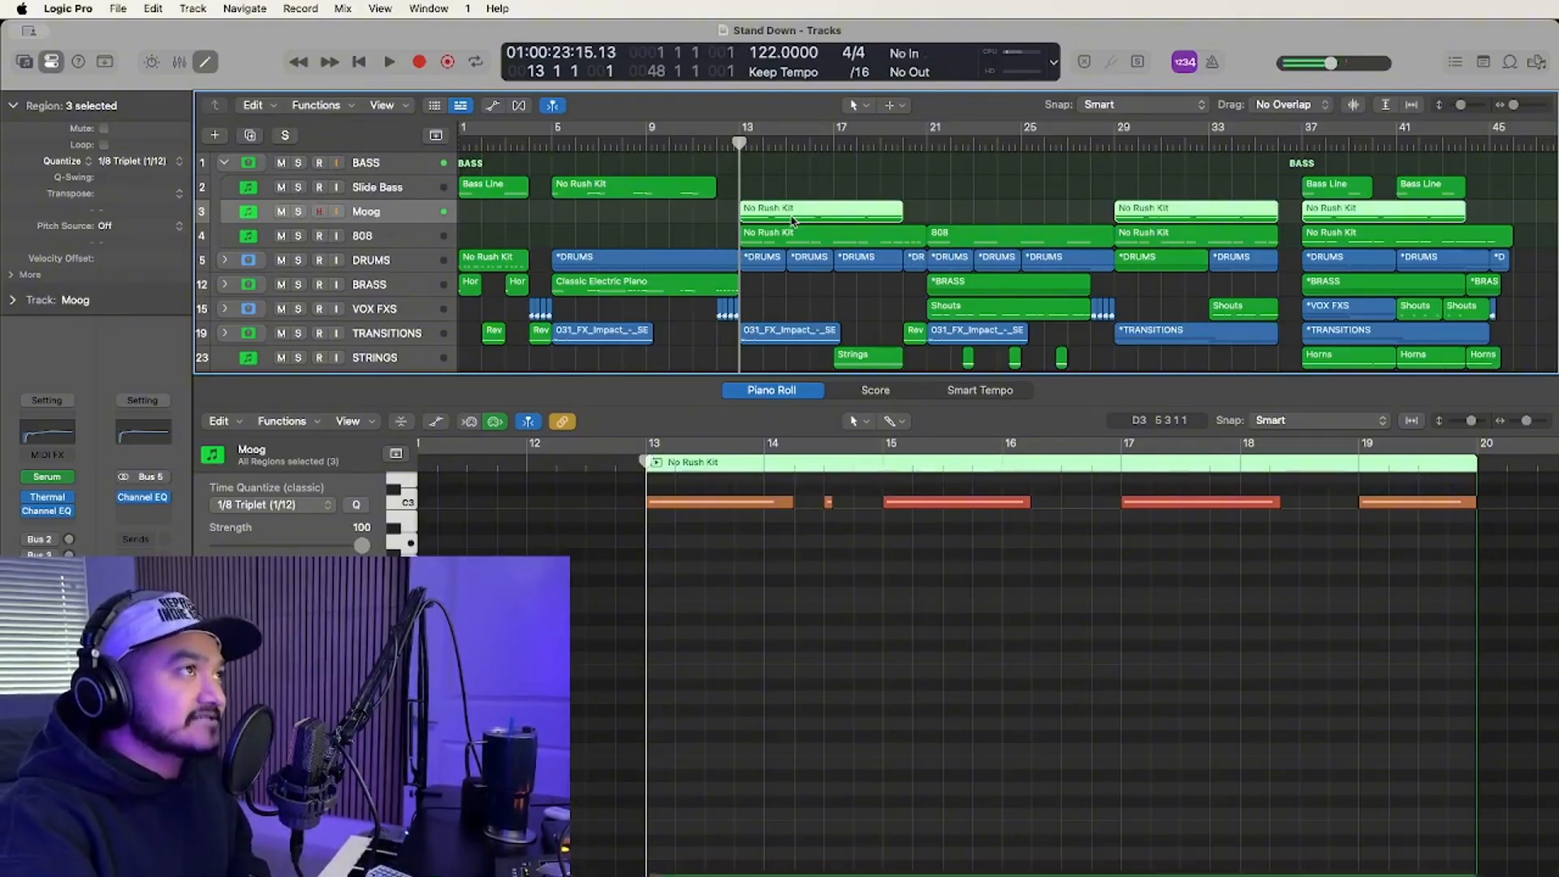
pyautogui.click(299, 212)
pyautogui.press('space')
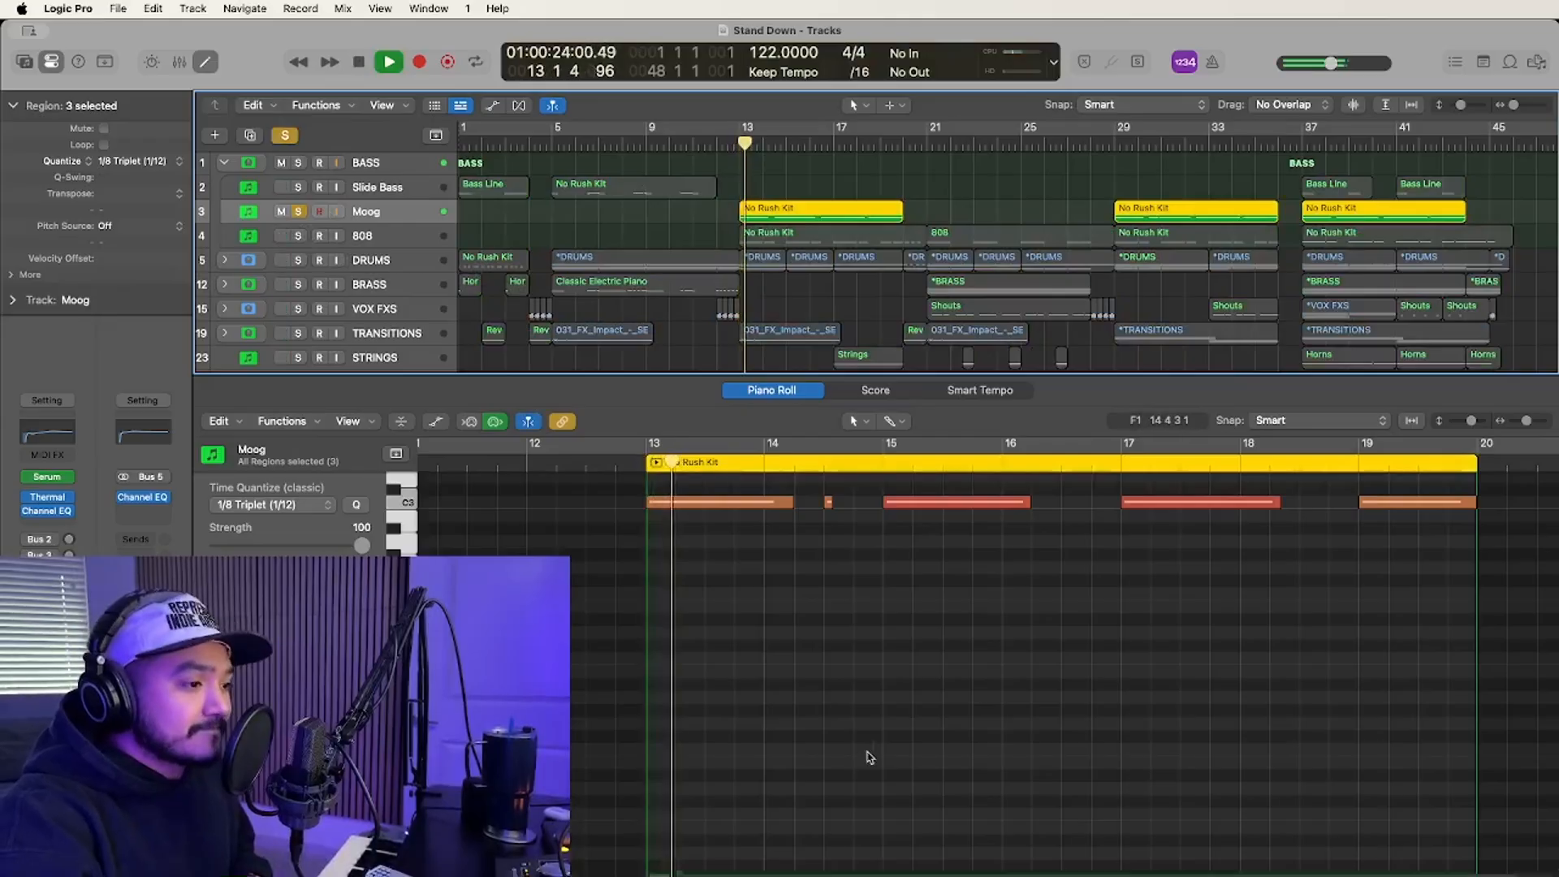
pyautogui.scroll(3, 708, 574)
pyautogui.scroll(3, 711, 573)
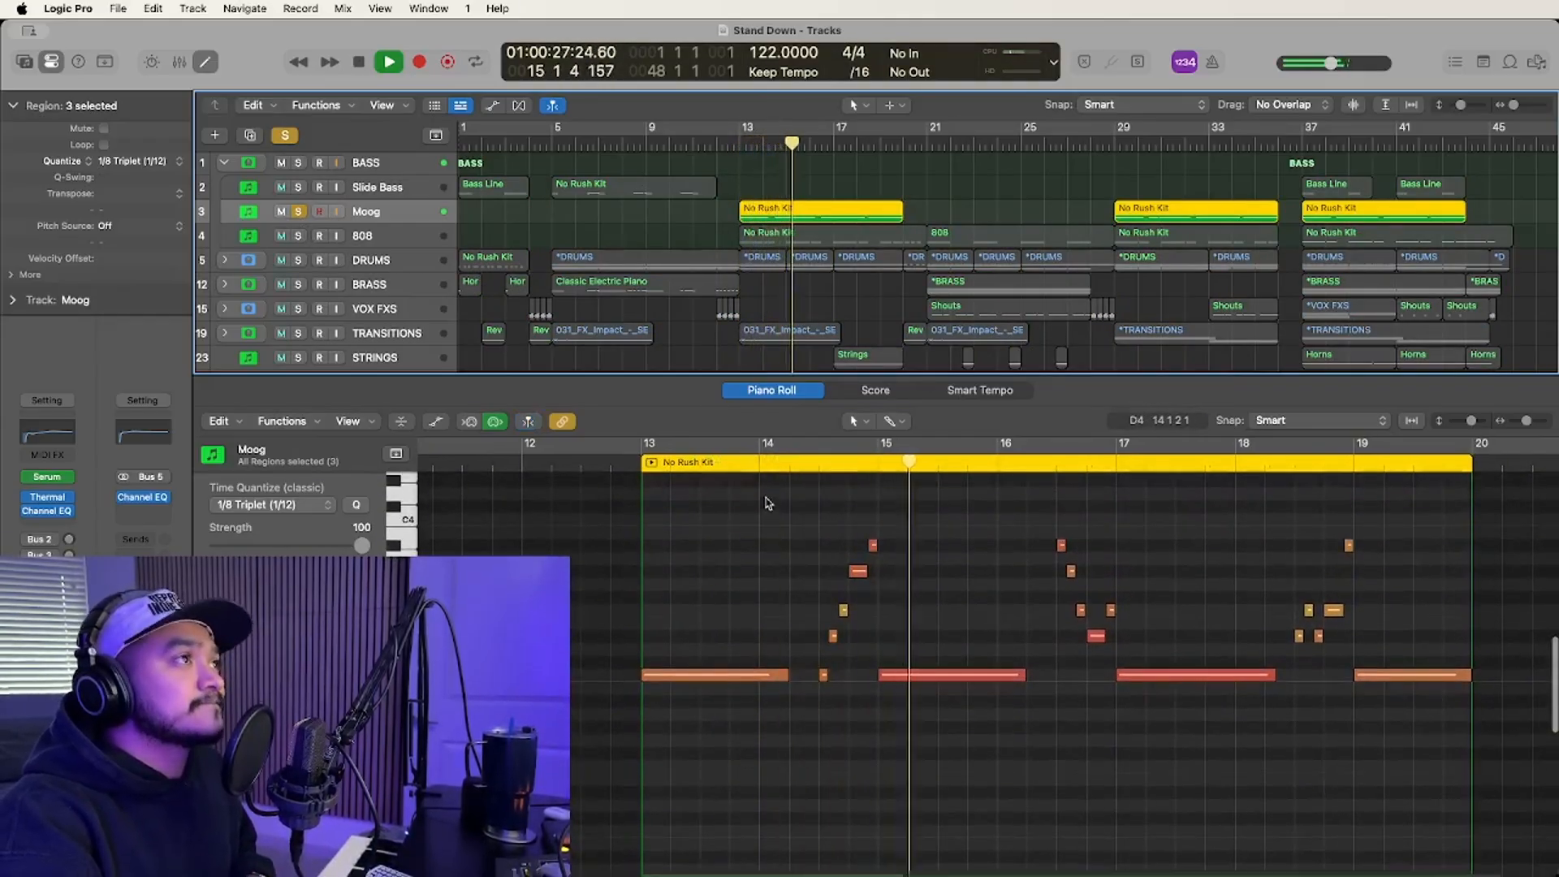
pyautogui.press('space')
# Solo the Slide Bass, Moog and 808 tracks together and play them from bar 13, stopping playback at the end.
pyautogui.click(299, 236)
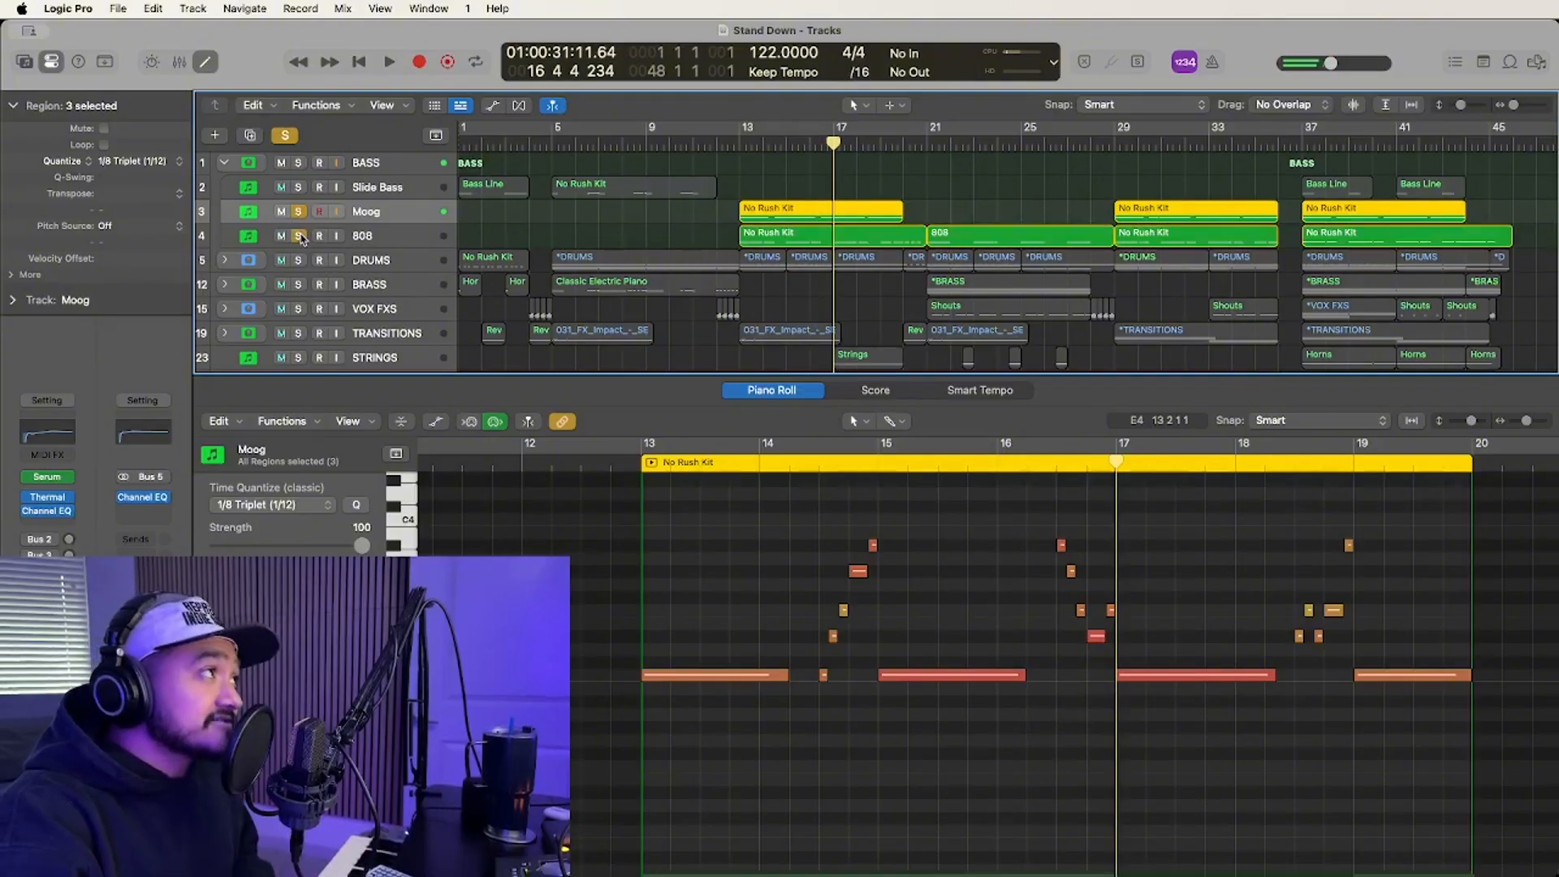
pyautogui.click(299, 213)
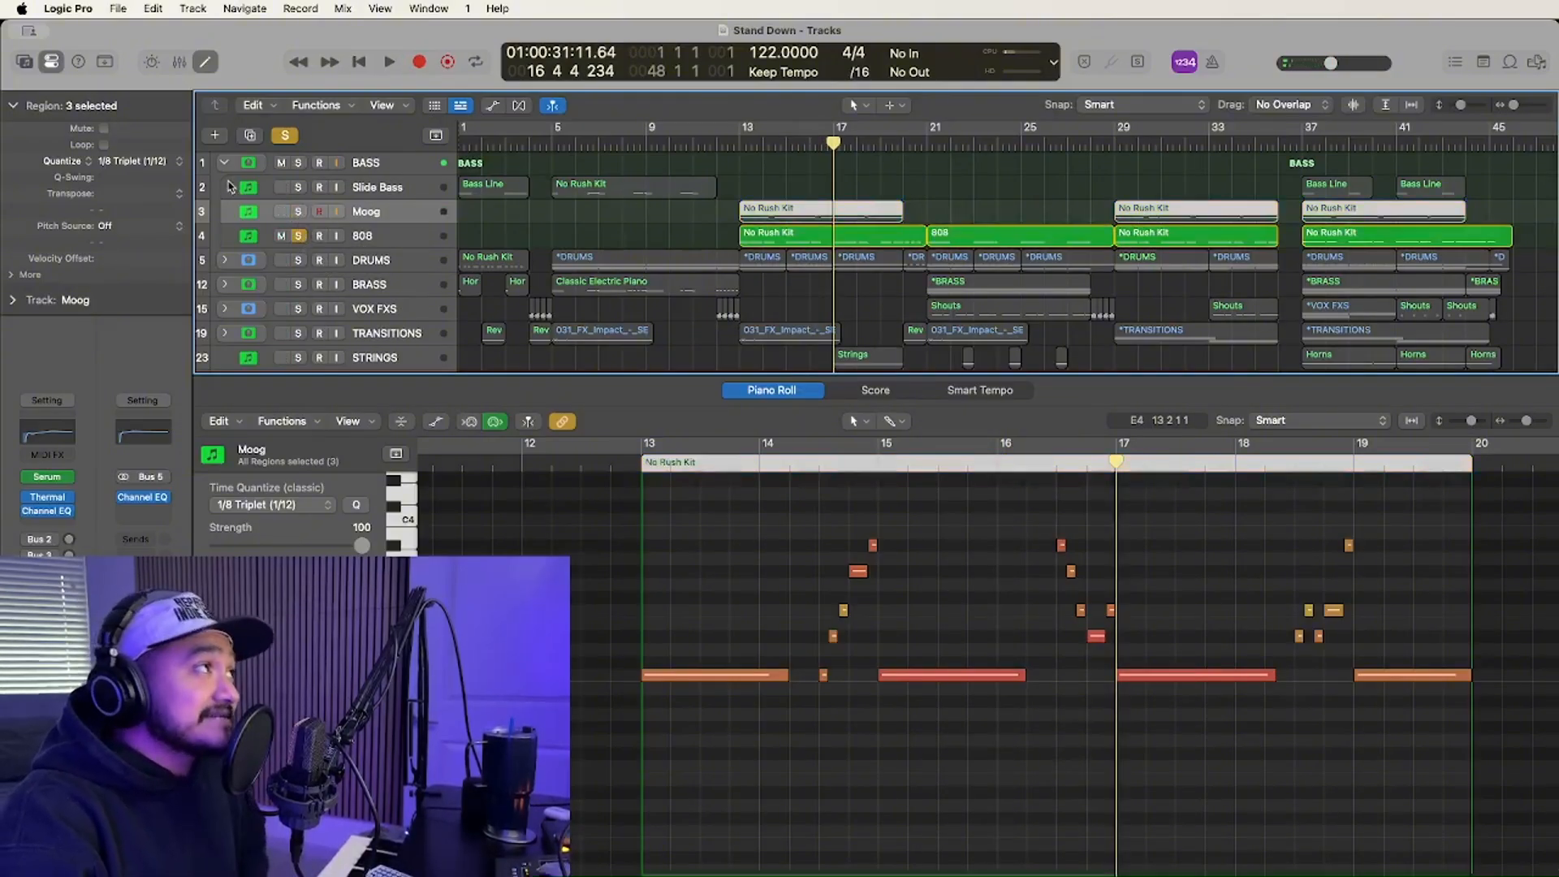
pyautogui.click(299, 188)
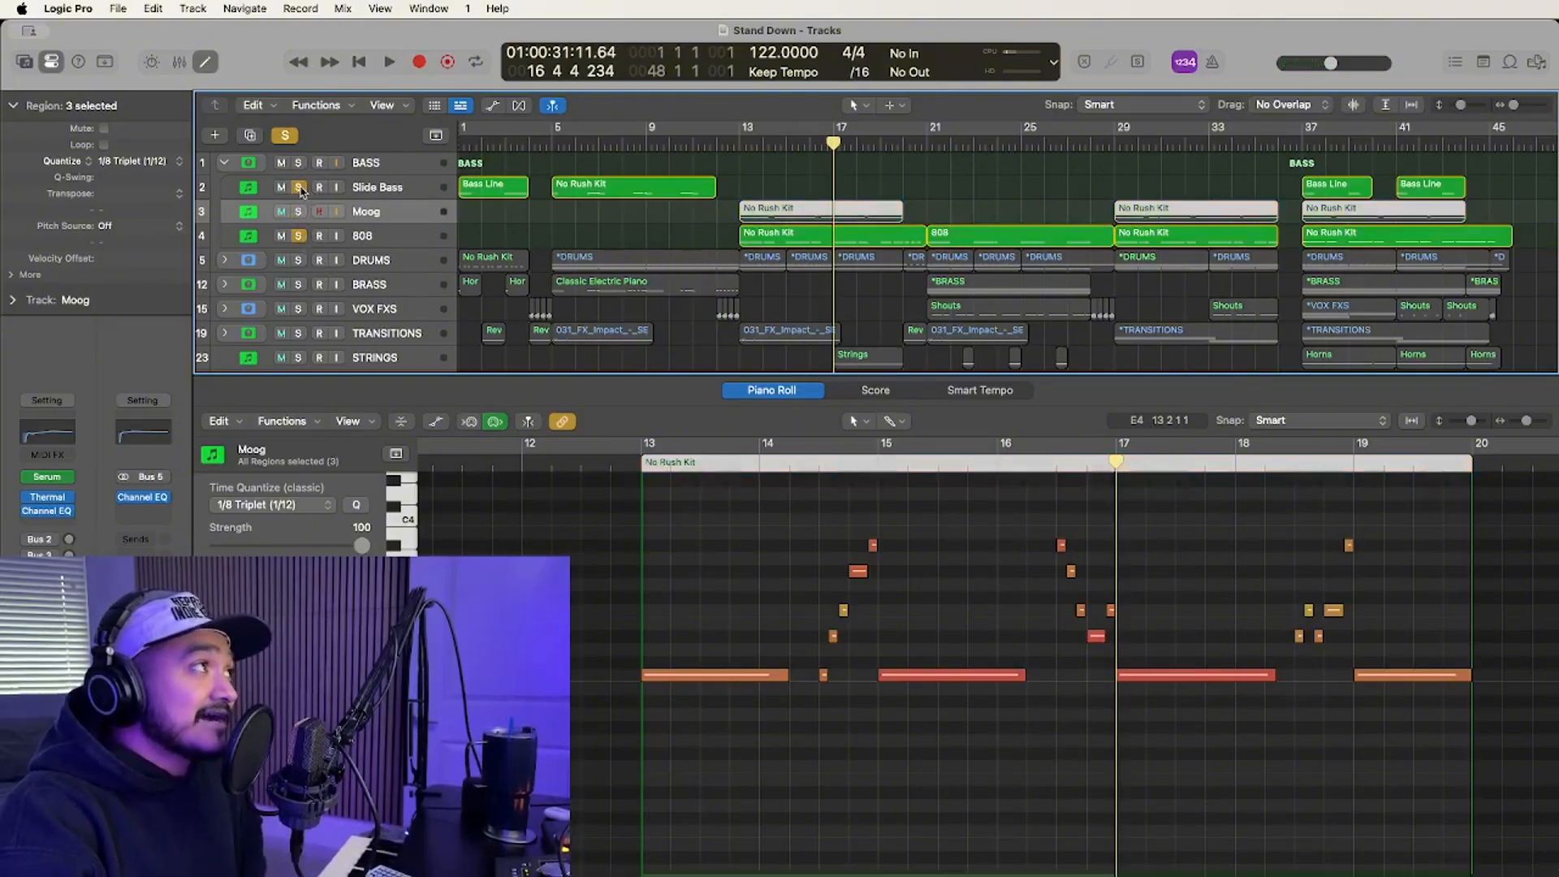
pyautogui.click(739, 144)
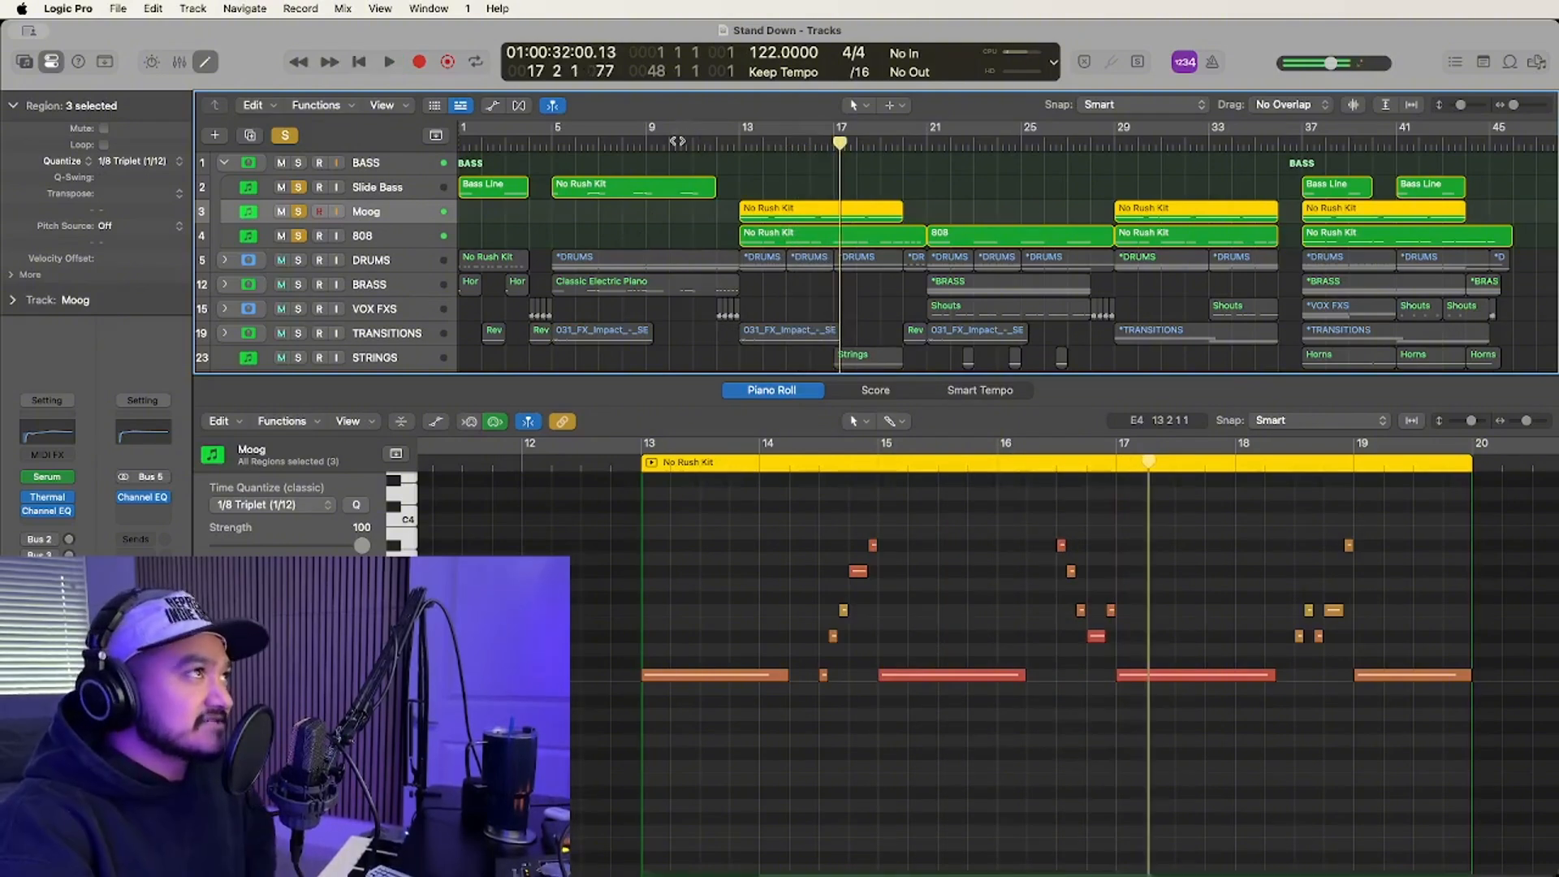
pyautogui.press('space')
# Audition the soloed bass tracks from bar 5, jumping to bar 13 during playback.
pyautogui.click(552, 145)
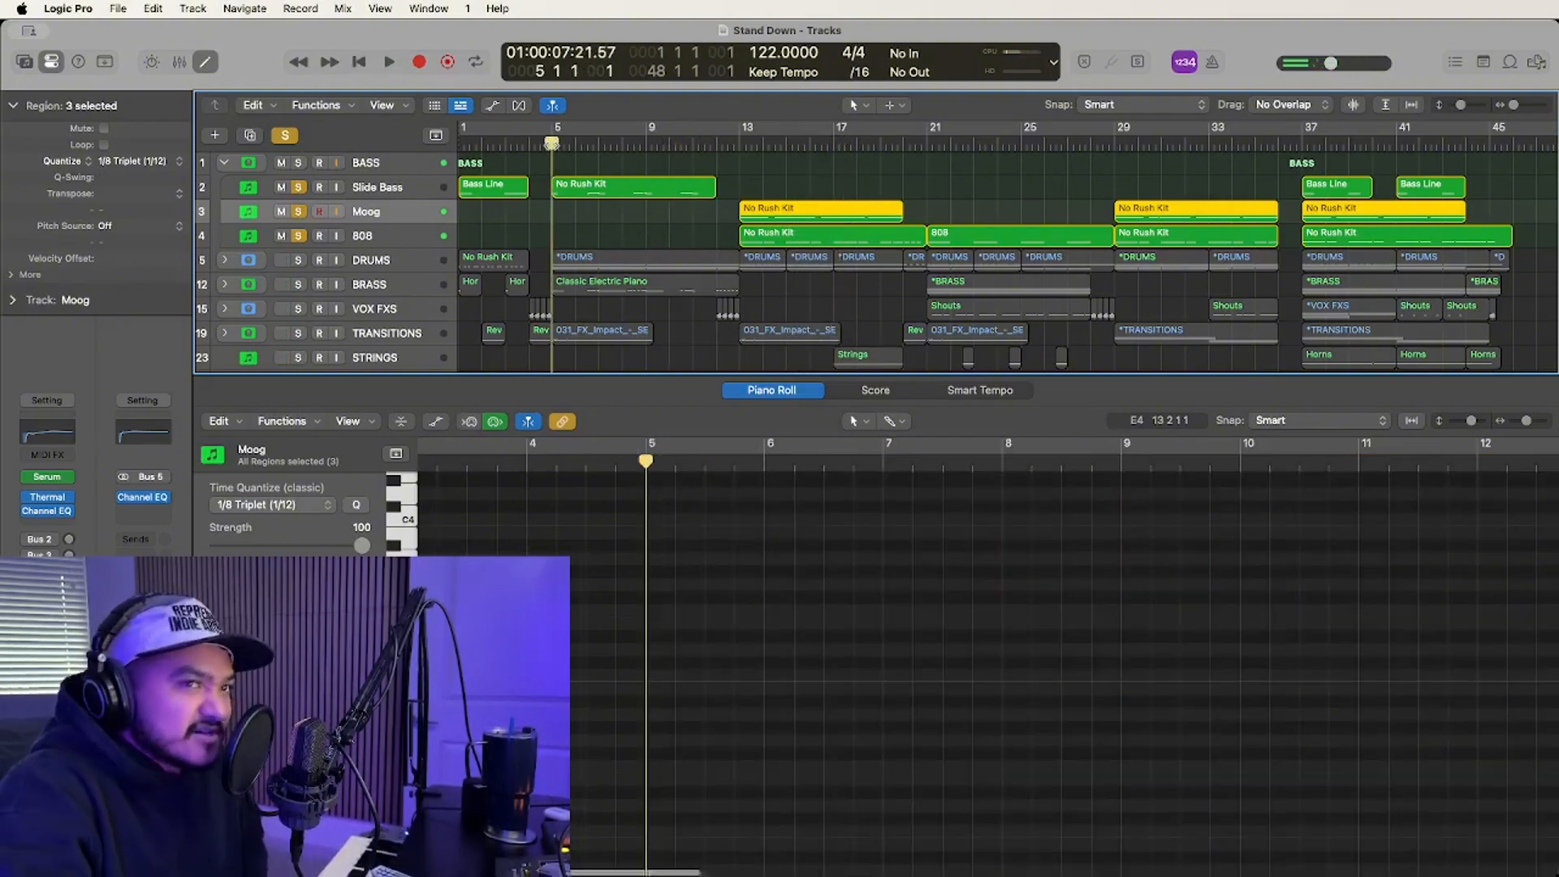
pyautogui.press('space')
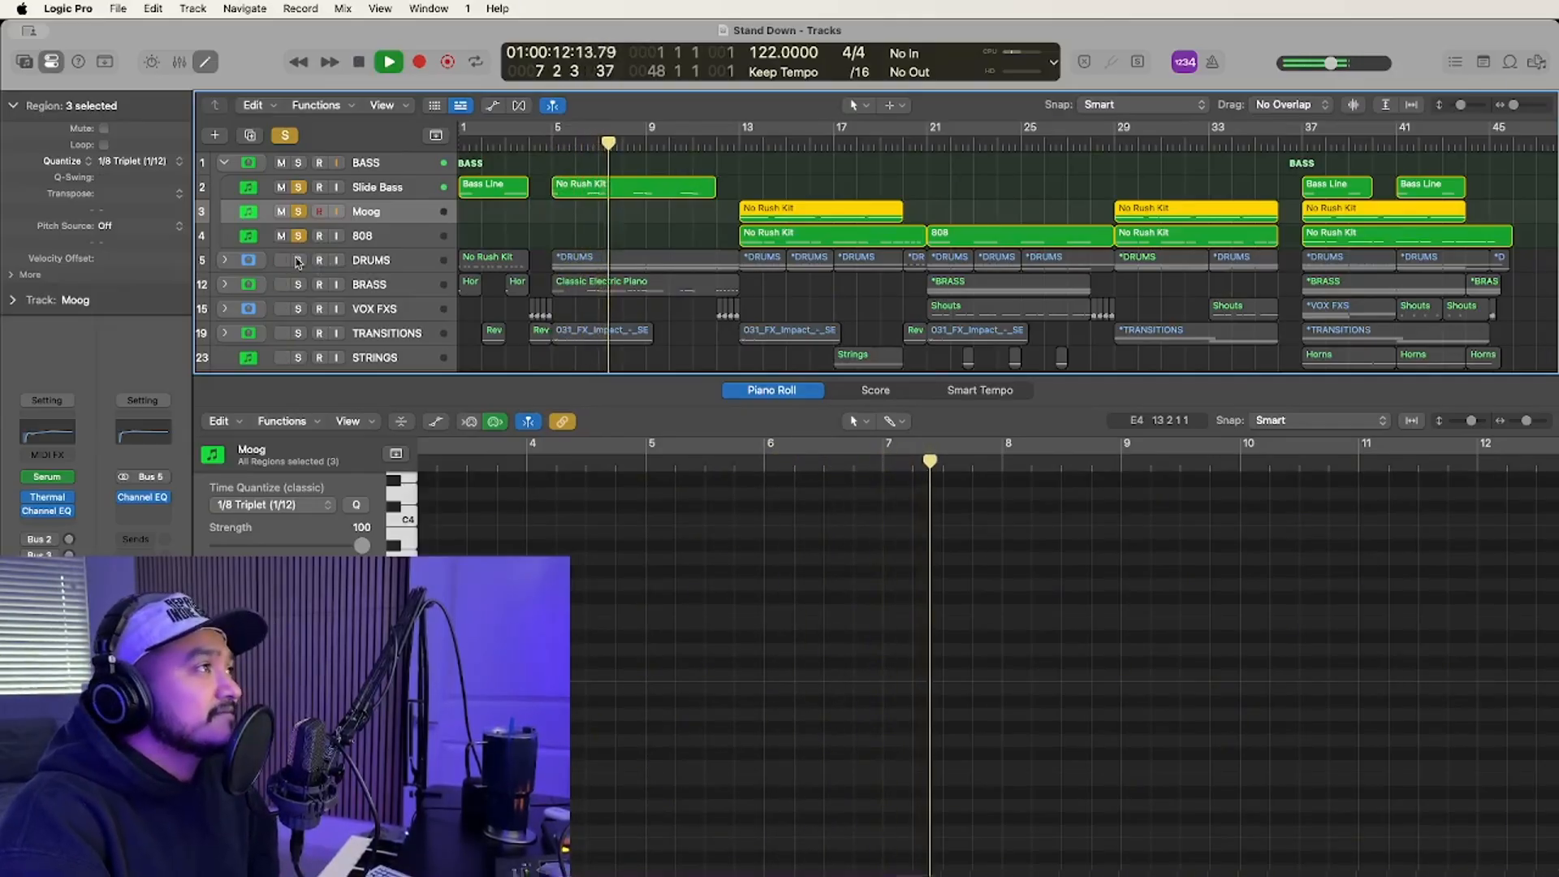
pyautogui.click(735, 145)
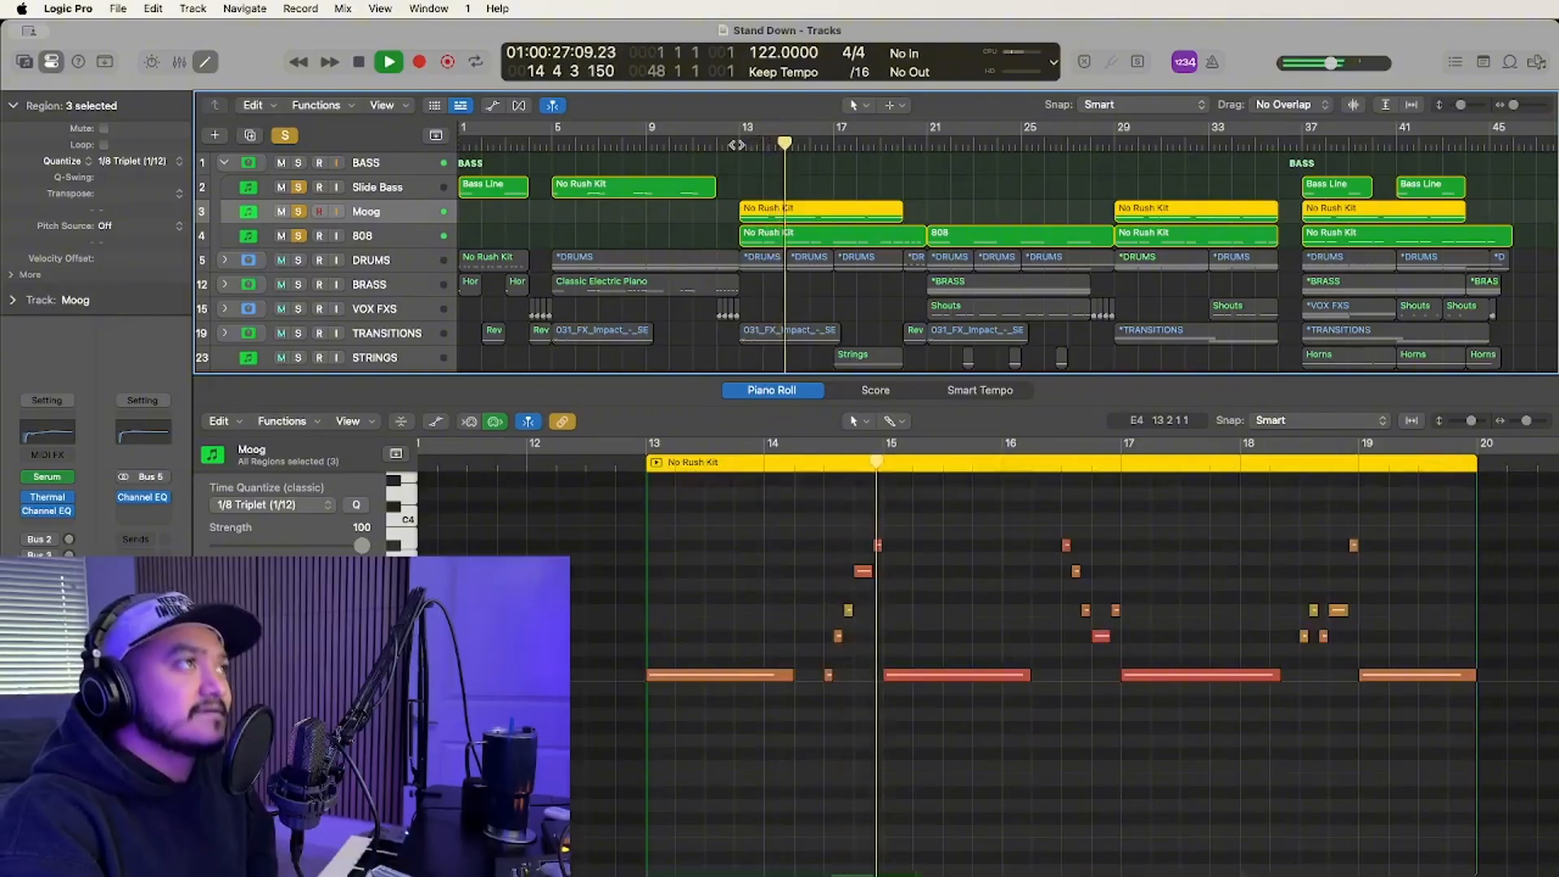
# View the 808 track's notes in the Piano Roll while auditioning its sections from bars 13 and 21, and turn off all bass solos.
pyautogui.click(771, 236)
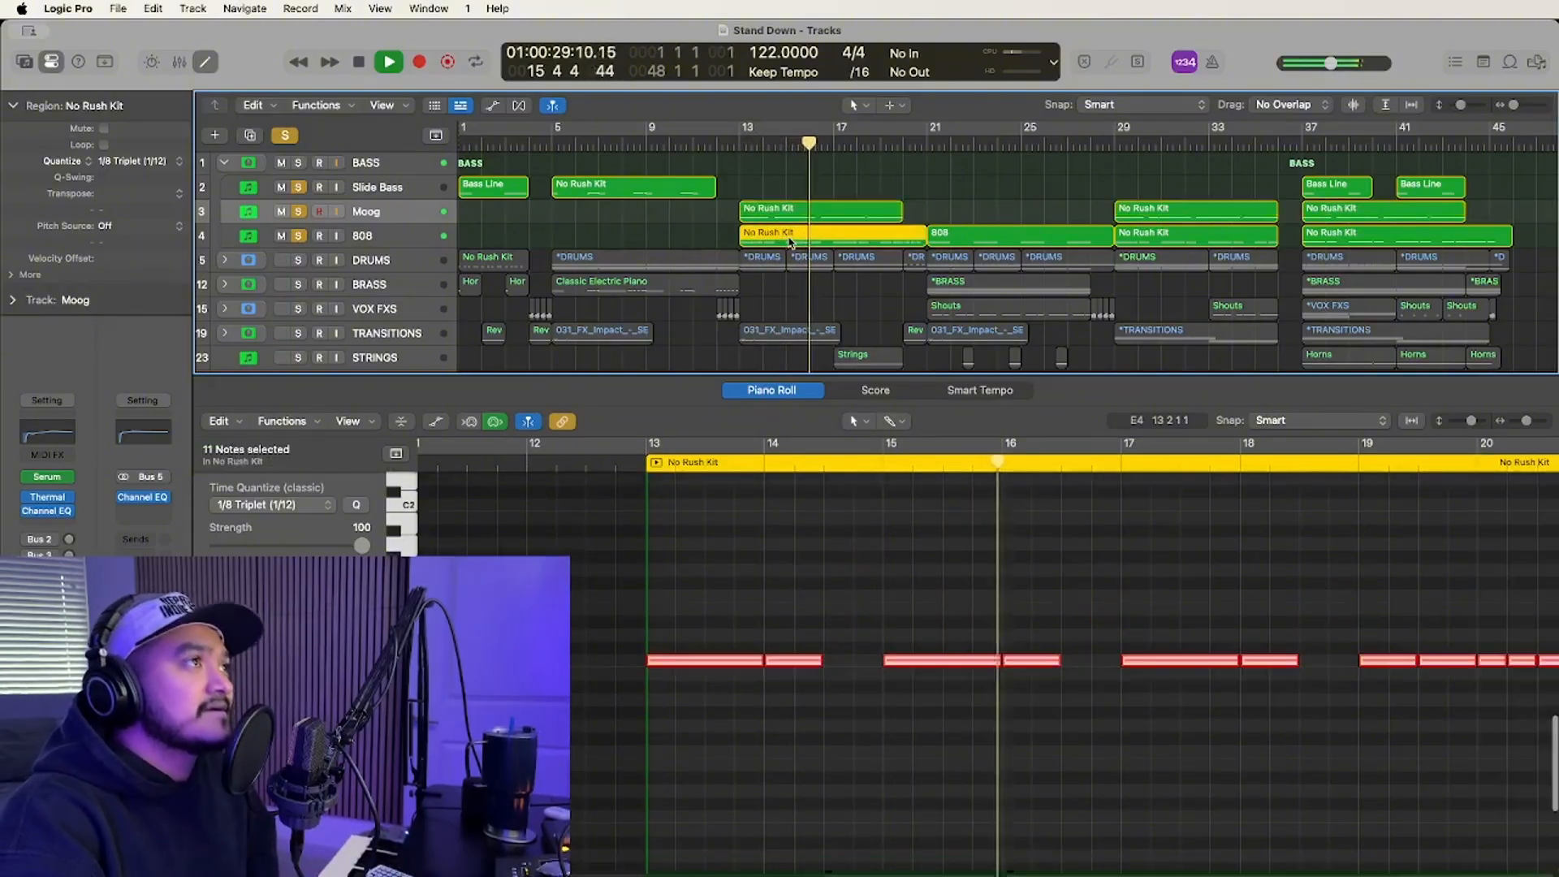
pyautogui.press('space')
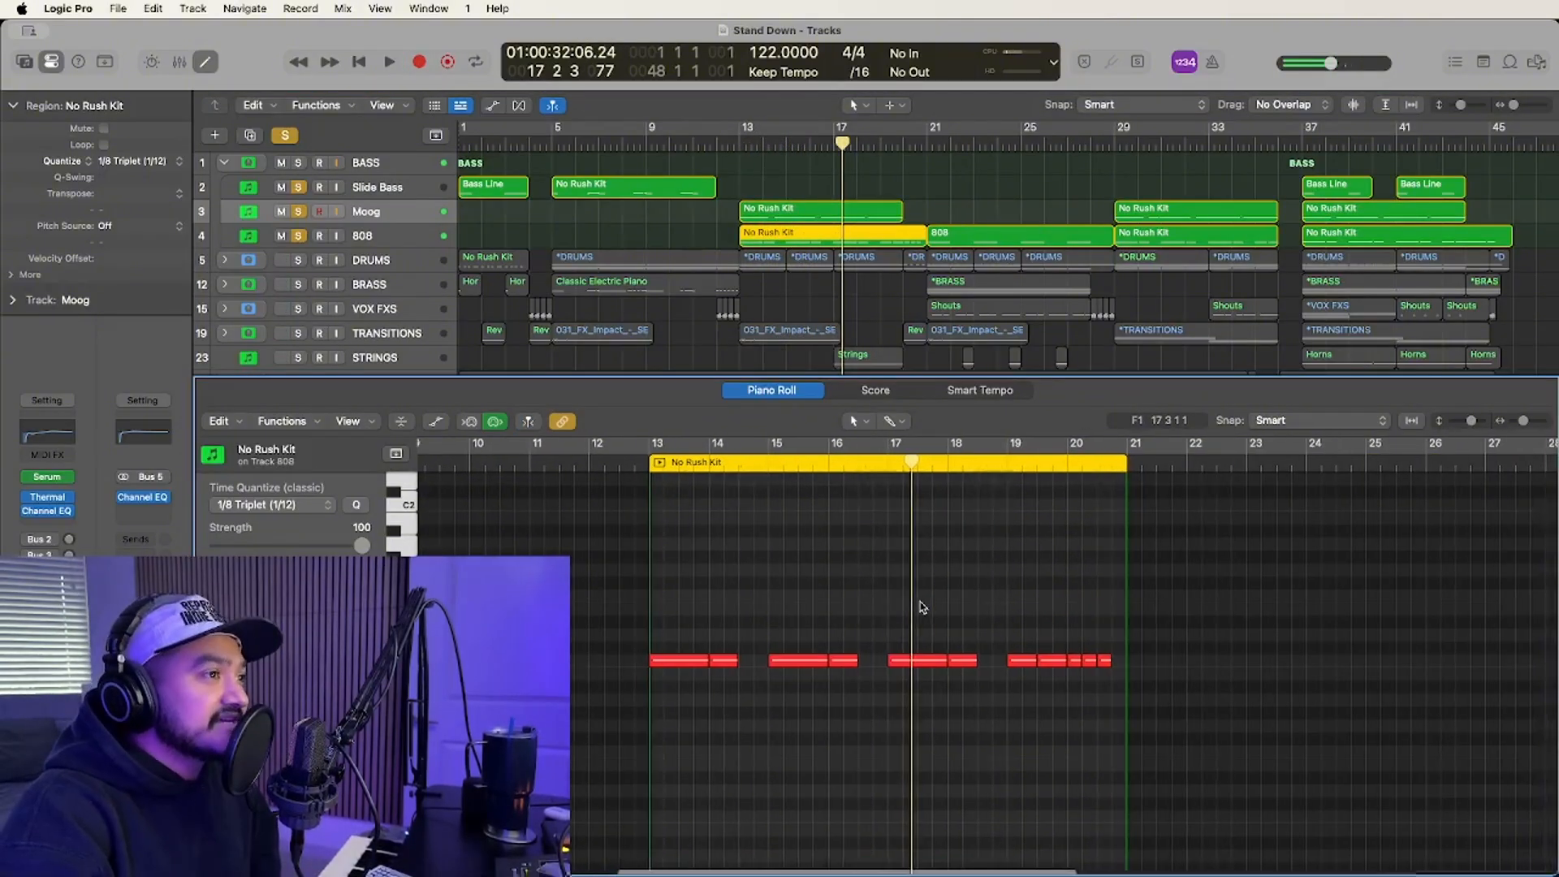
pyautogui.click(642, 463)
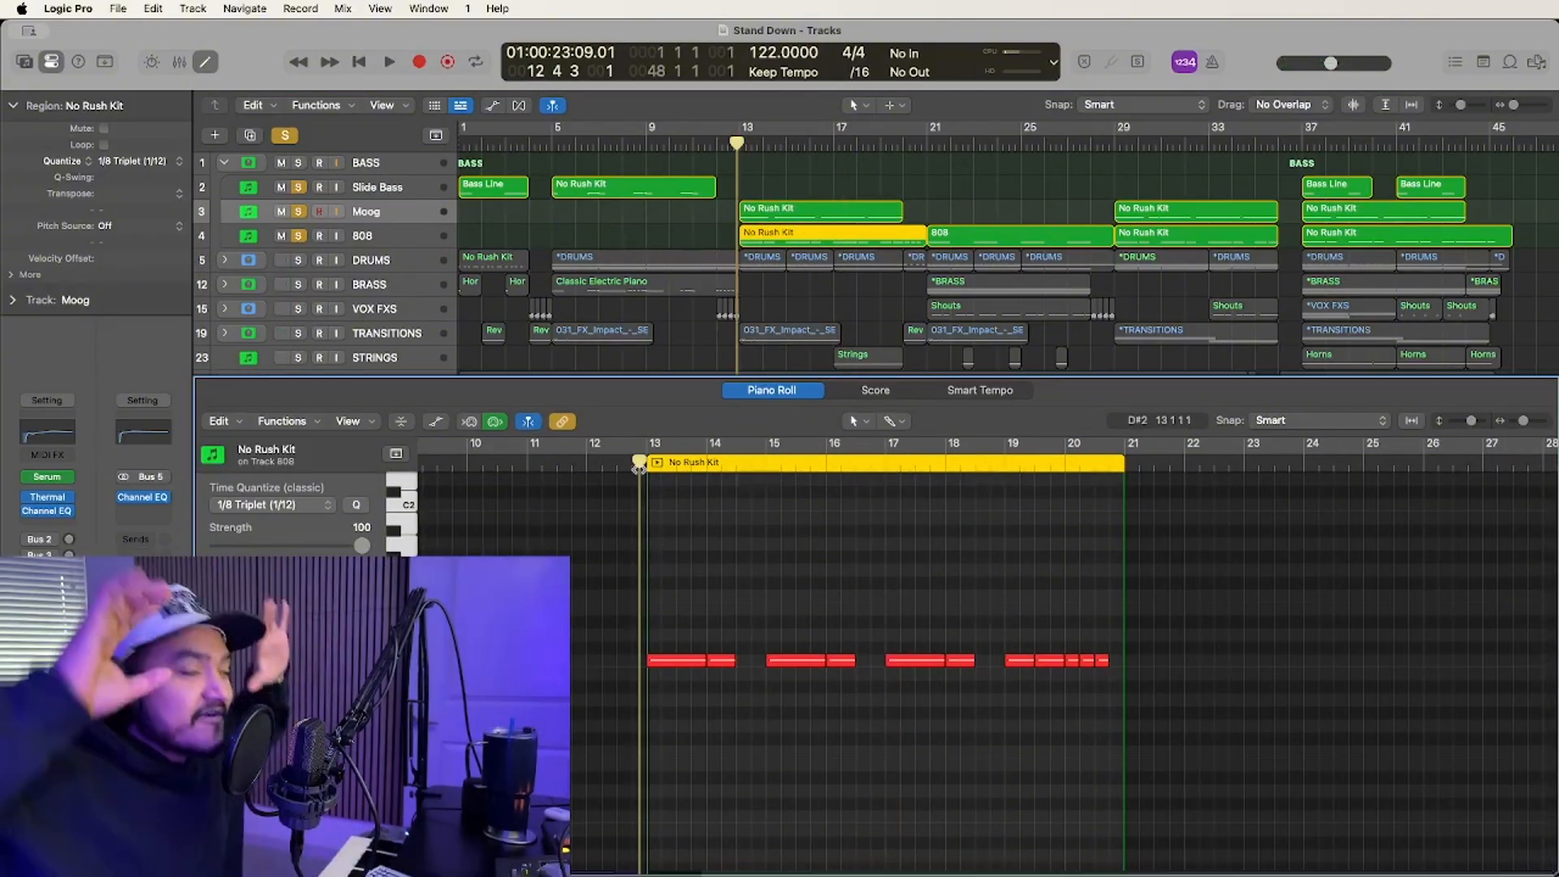
pyautogui.press('space')
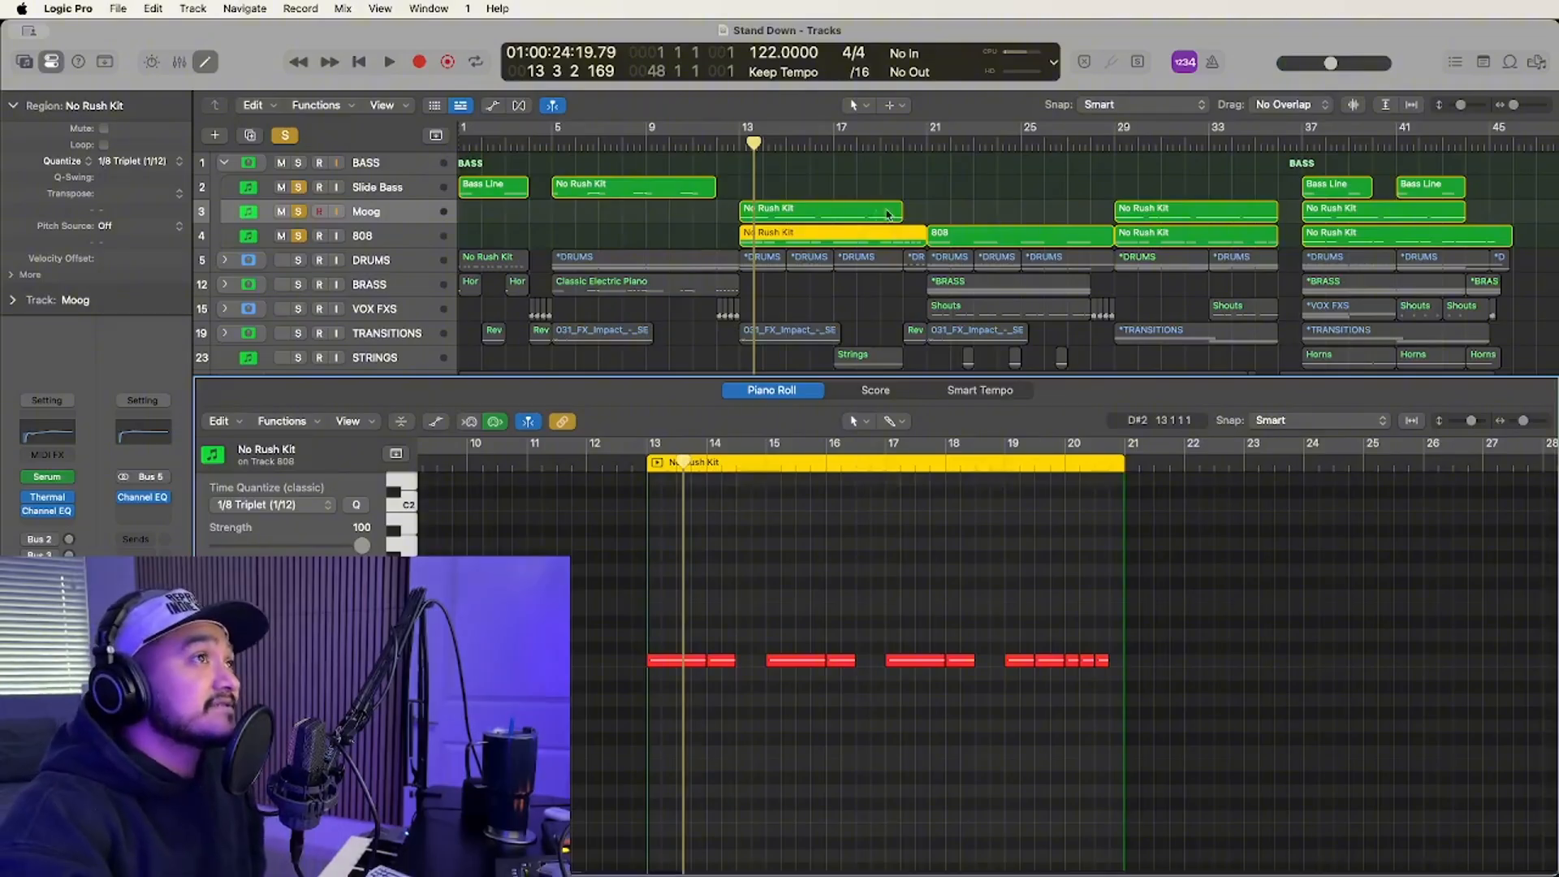
pyautogui.click(928, 142)
pyautogui.hscroll(1, 1139, 219)
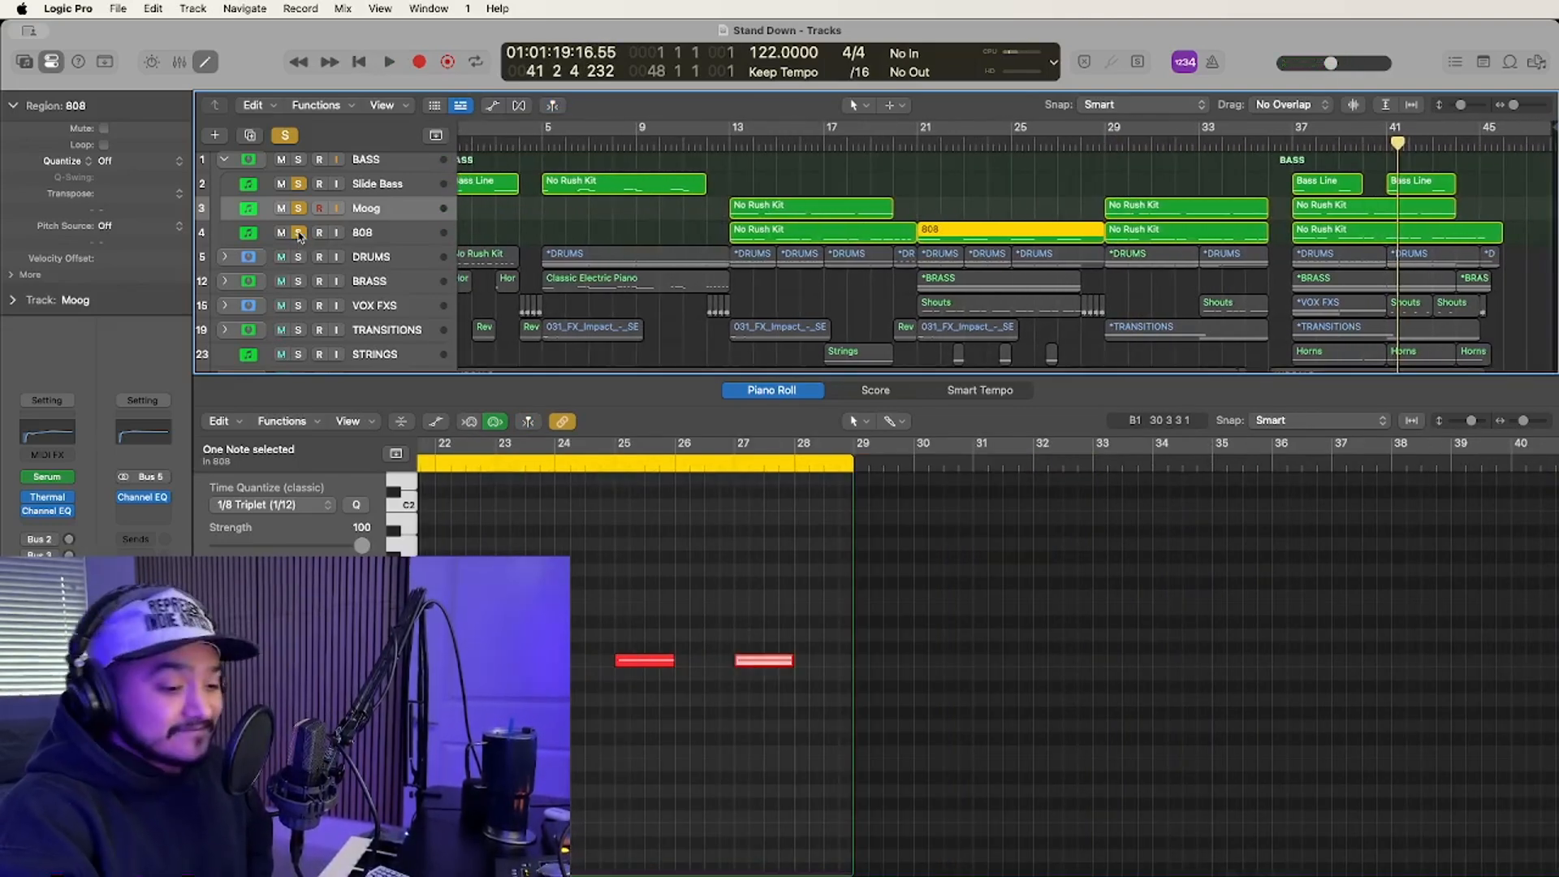
pyautogui.click(299, 234)
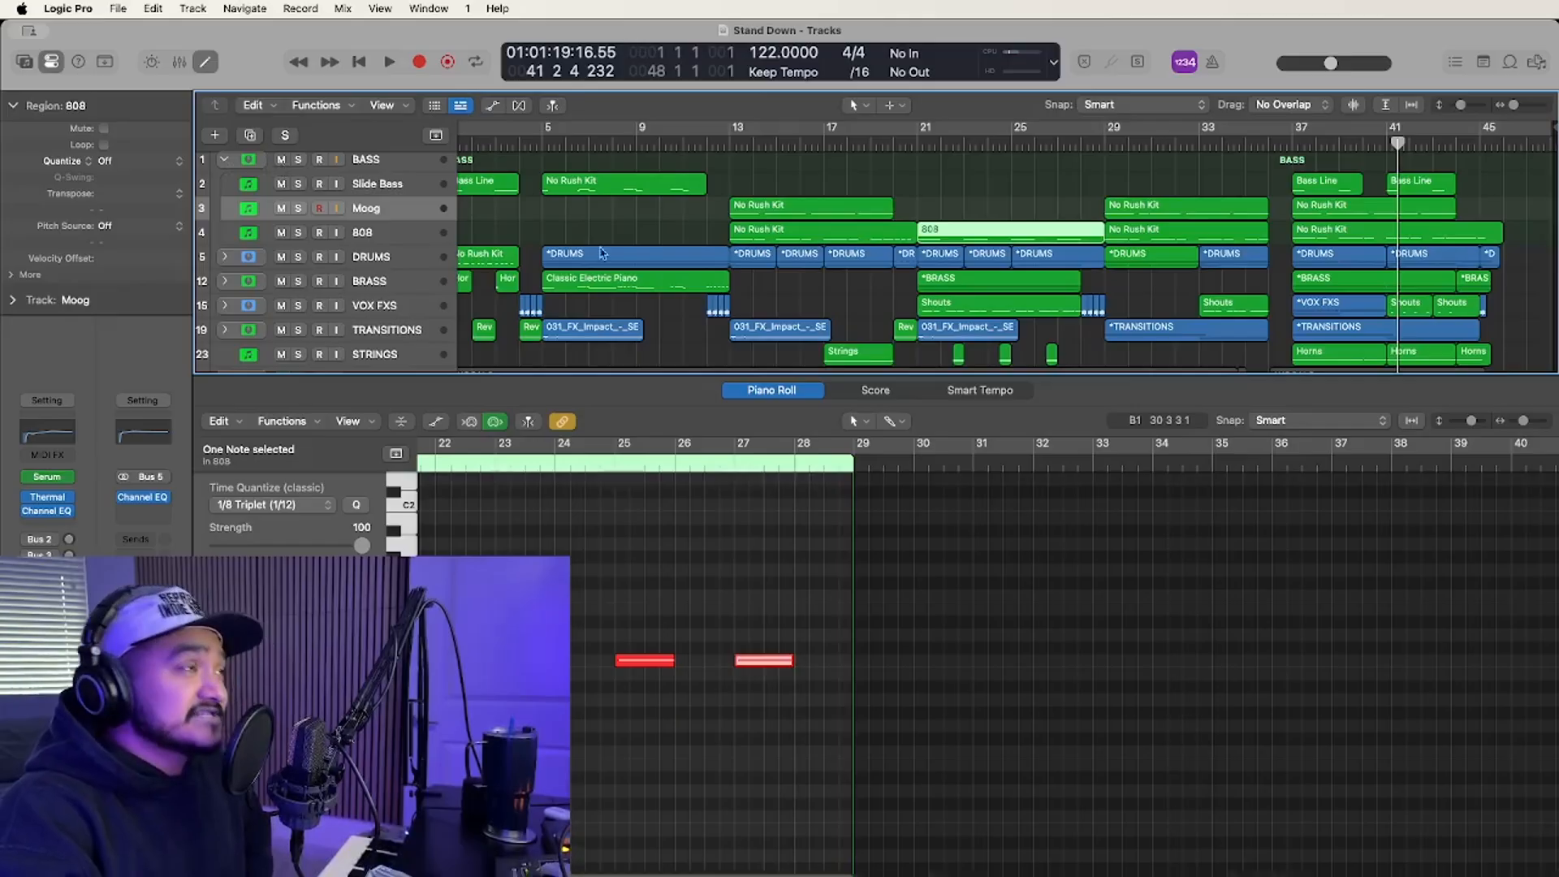
# Expand the DRUMS stack, look through its kick, drum loop, snare, percussion and hi-hat tracks, and collapse it.
pyautogui.scroll(-3, 601, 253)
pyautogui.scroll(3, 625, 272)
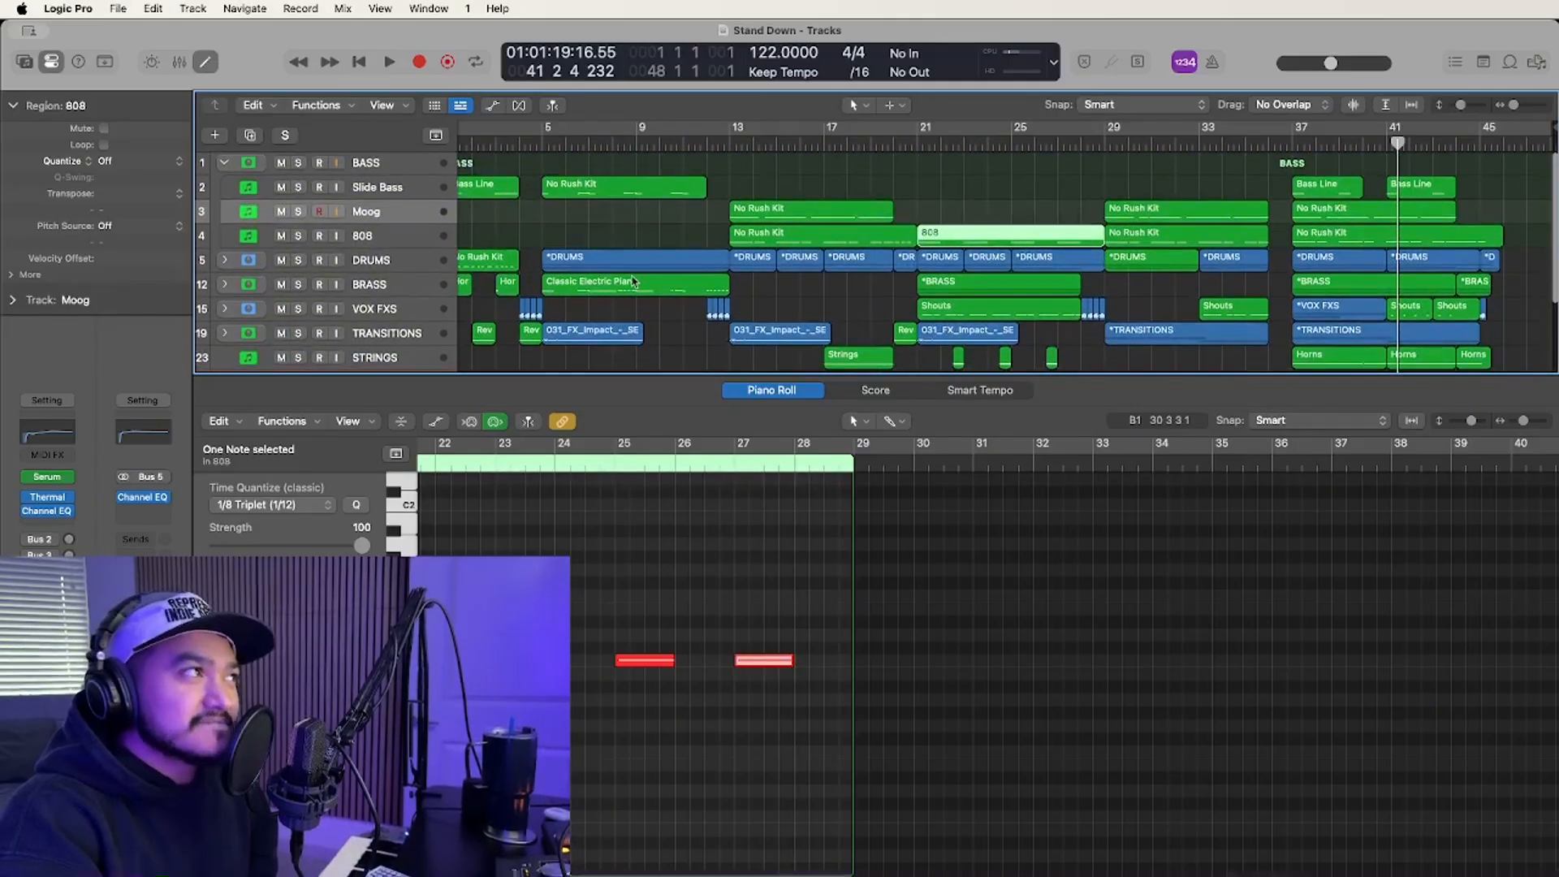
pyautogui.click(224, 260)
pyautogui.scroll(-3, 904, 284)
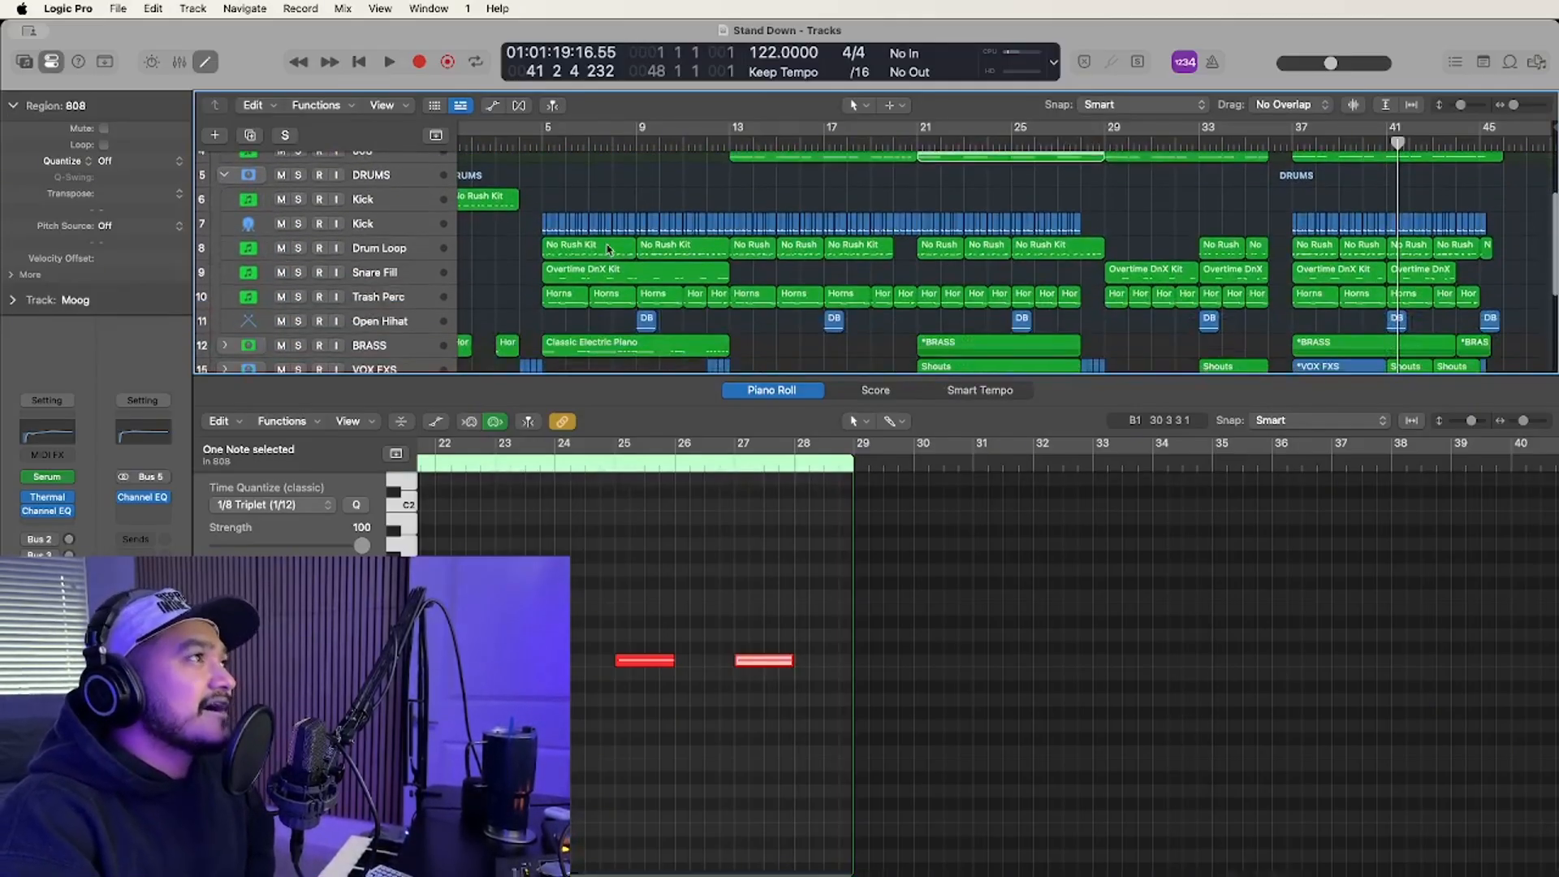
pyautogui.scroll(-3, 904, 284)
pyautogui.scroll(1, 955, 214)
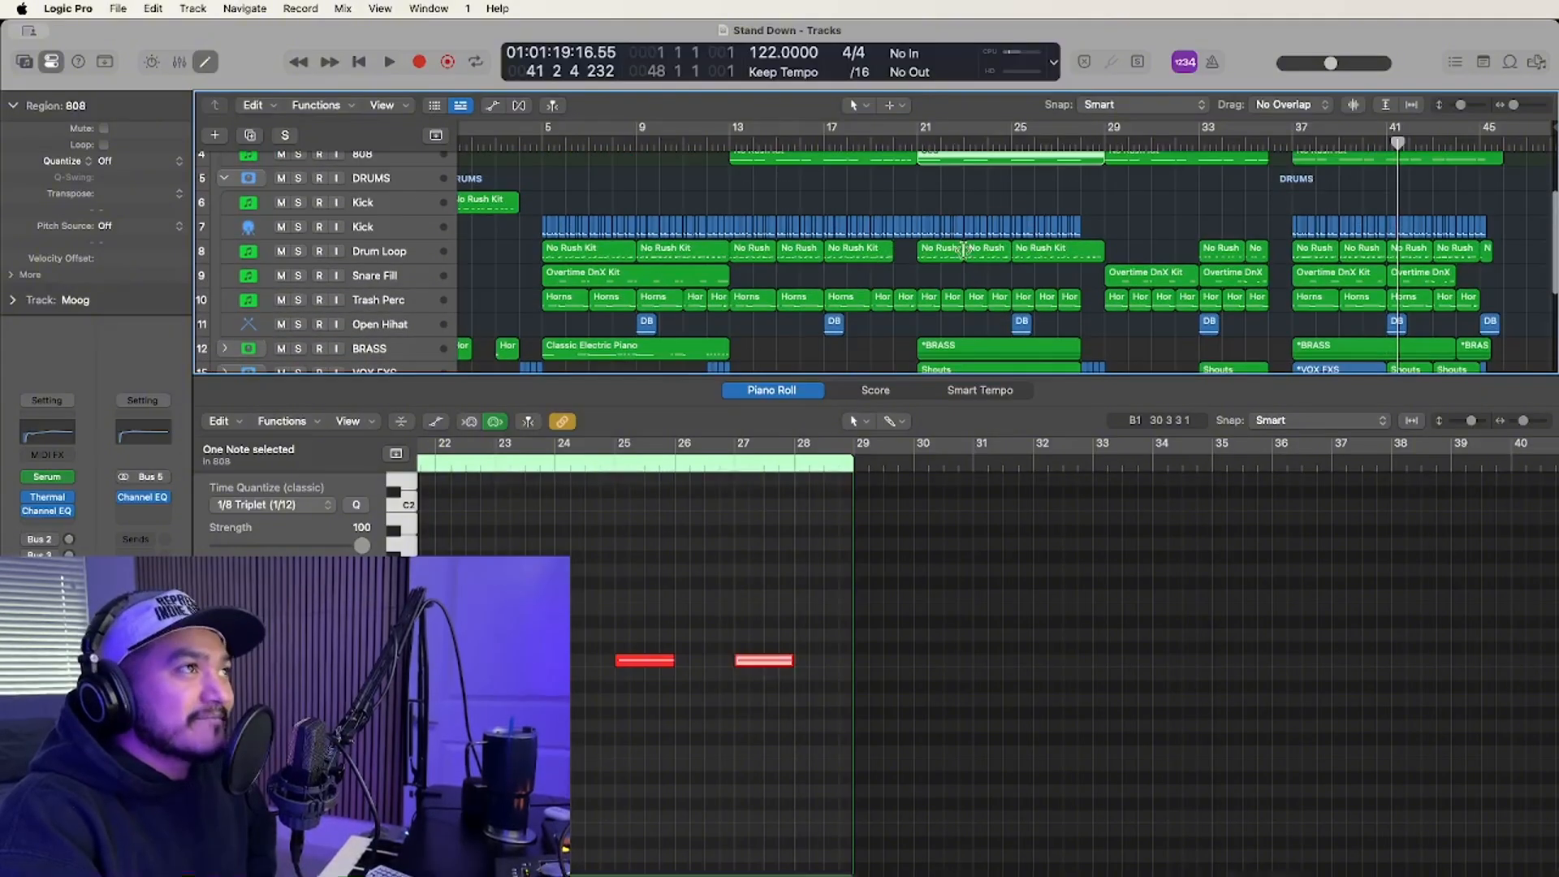
pyautogui.scroll(4, 630, 214)
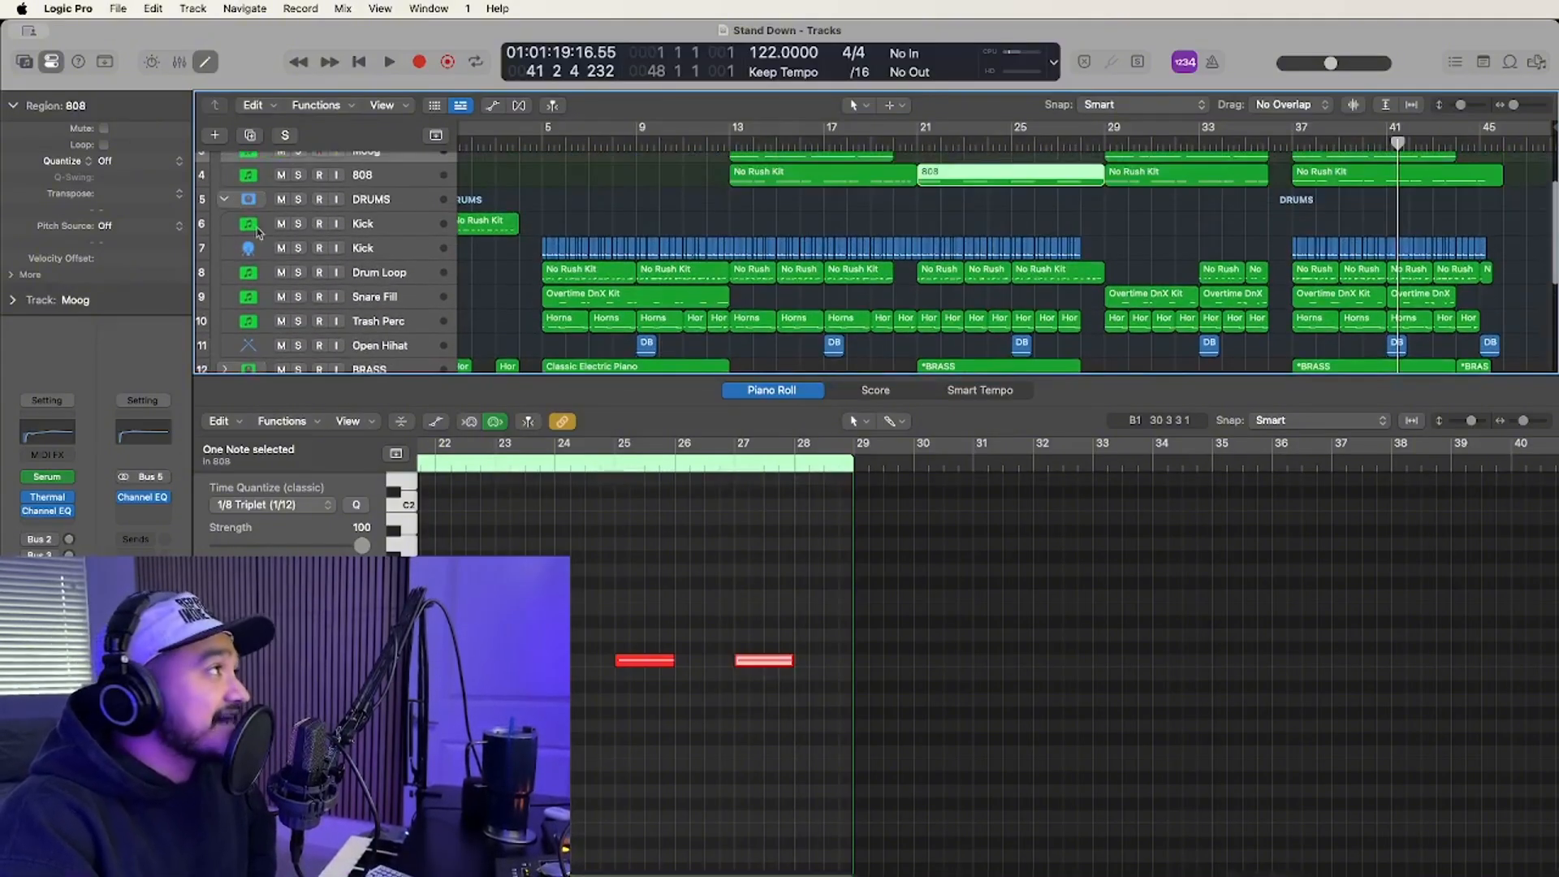
pyautogui.click(225, 199)
# Look inside the BRASS and VOX FXS stacks, collapse them and move BRASS directly below the BASS stack.
pyautogui.click(380, 229)
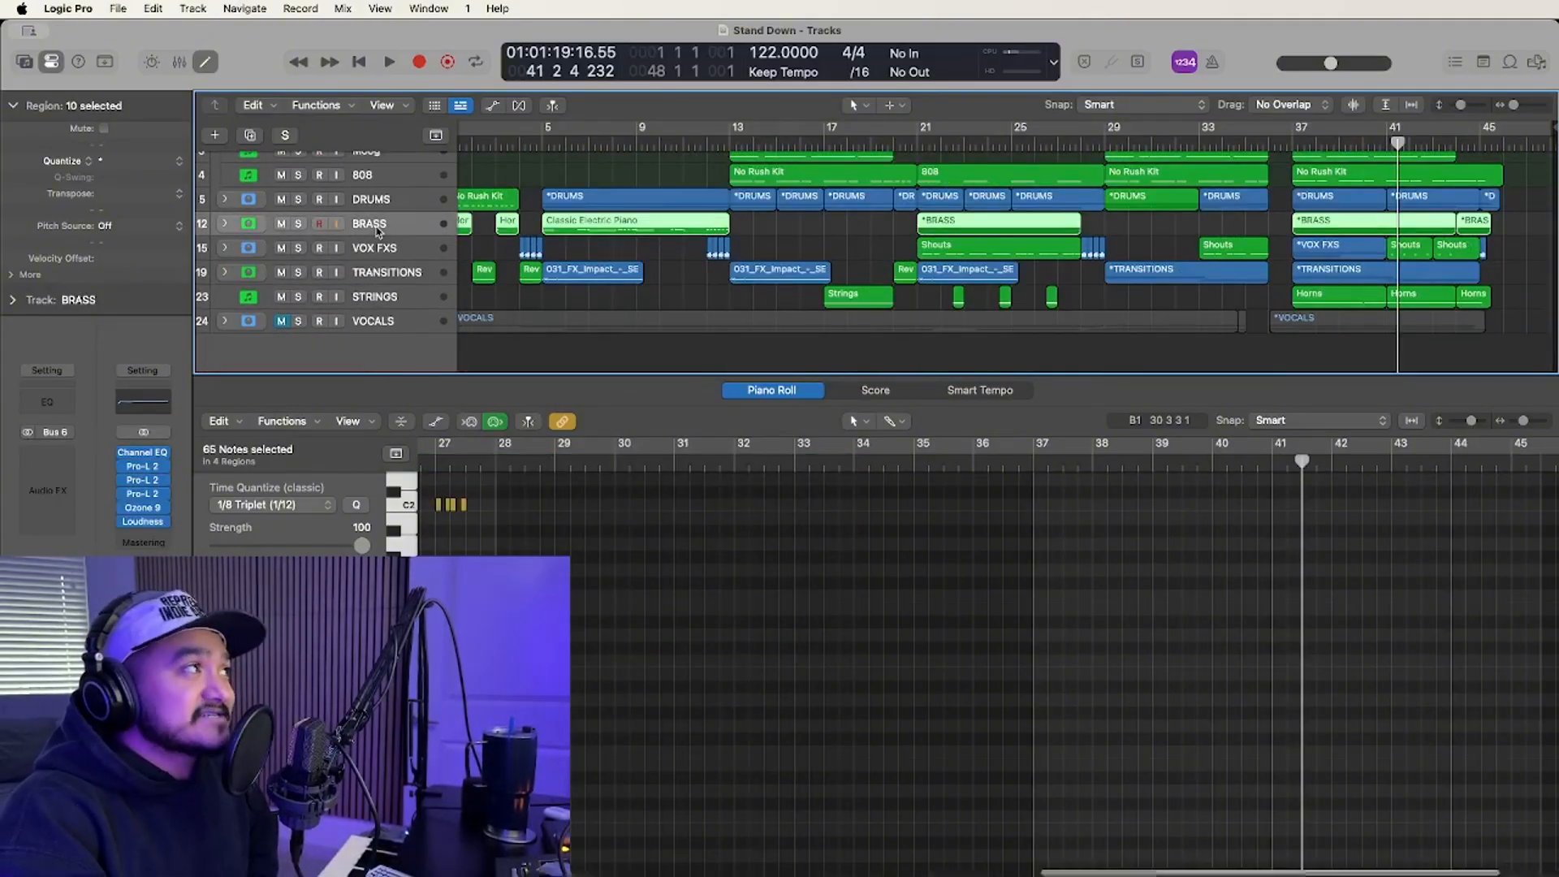
pyautogui.click(225, 224)
pyautogui.scroll(-2, 228, 268)
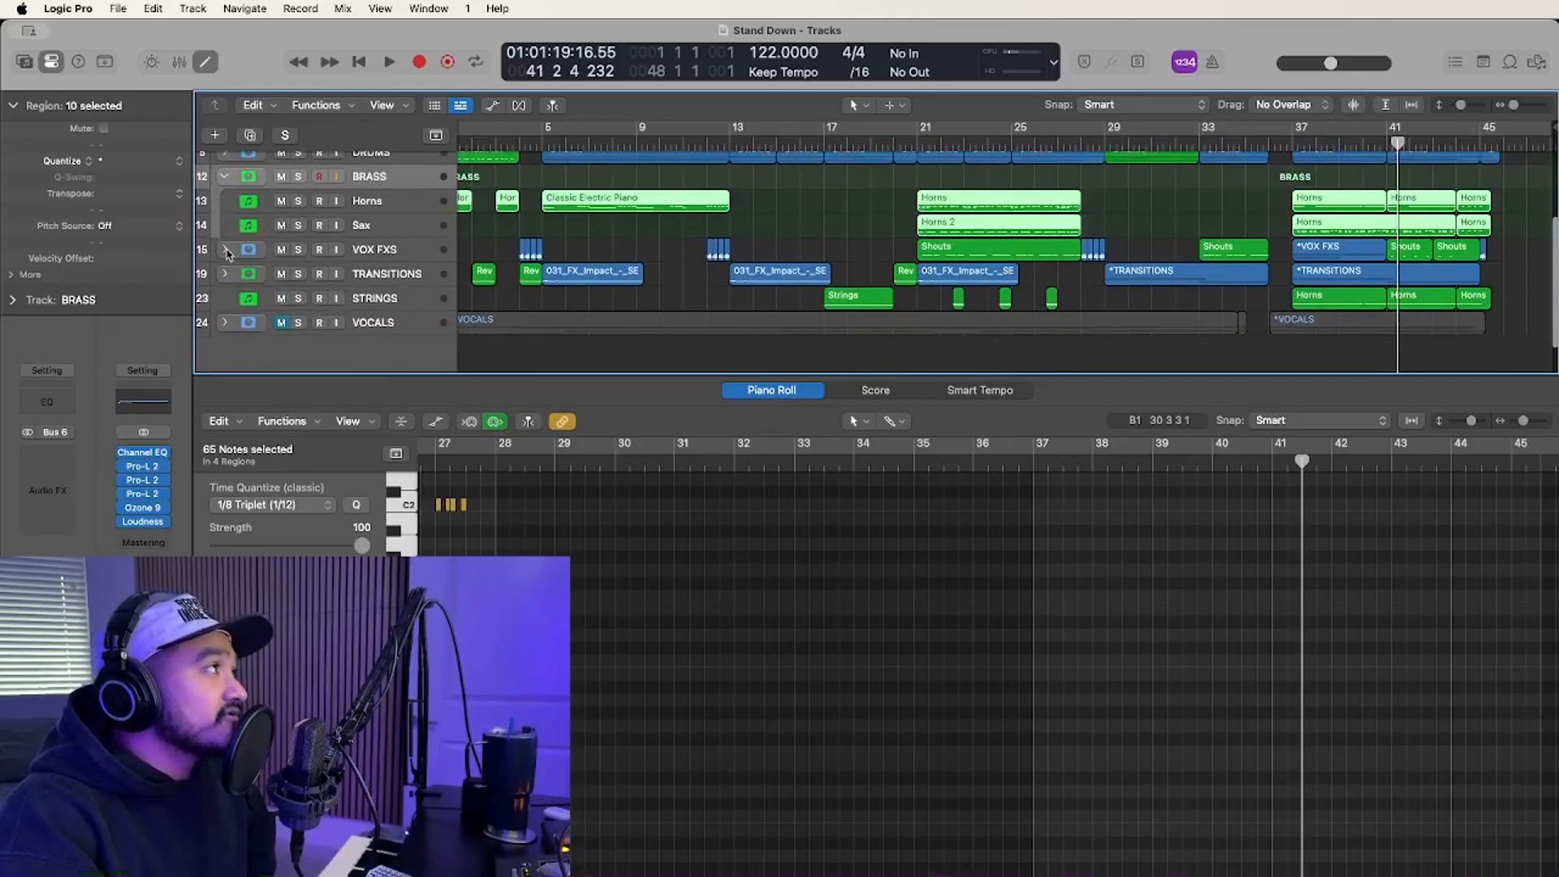
pyautogui.click(225, 250)
pyautogui.click(225, 251)
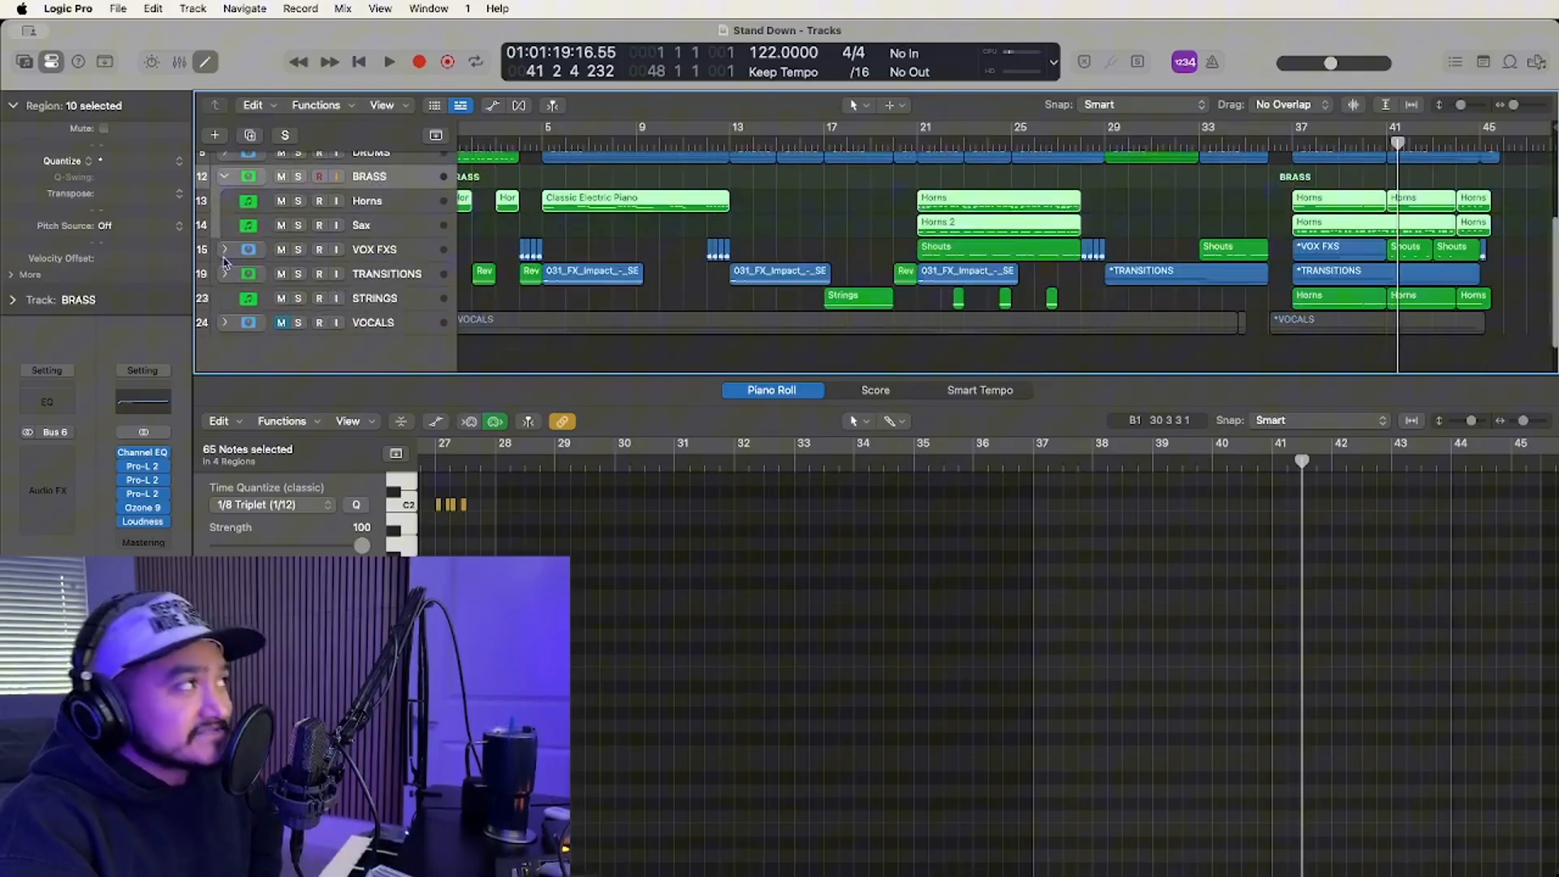
pyautogui.click(225, 178)
pyautogui.moveTo(370, 215); pyautogui.dragTo(377, 188)
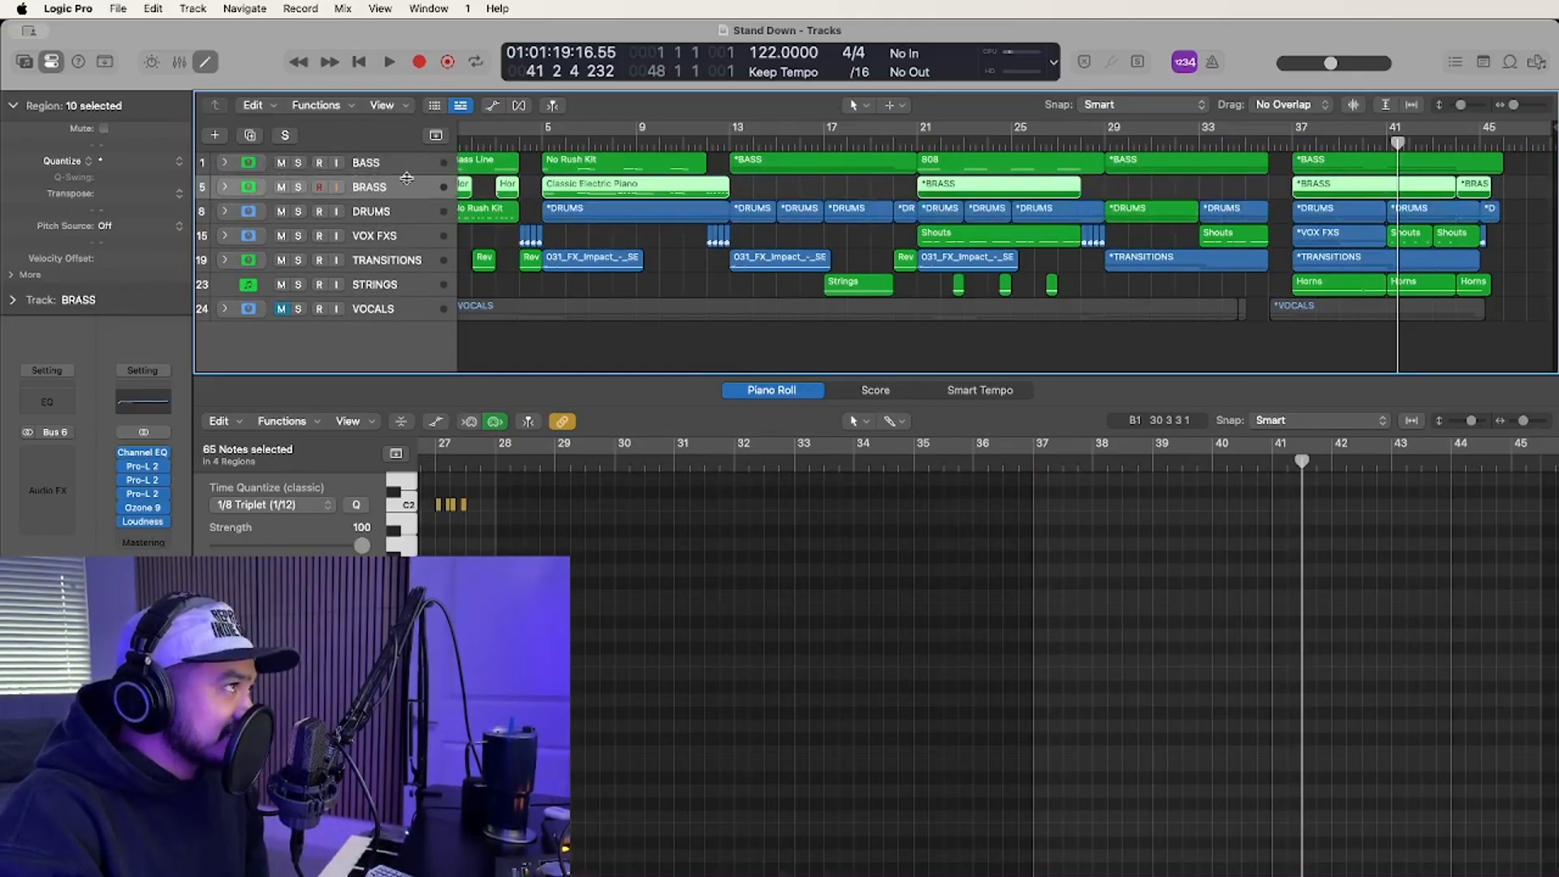
# Move the STRINGS track directly below the BRASS stack.
pyautogui.click(376, 237)
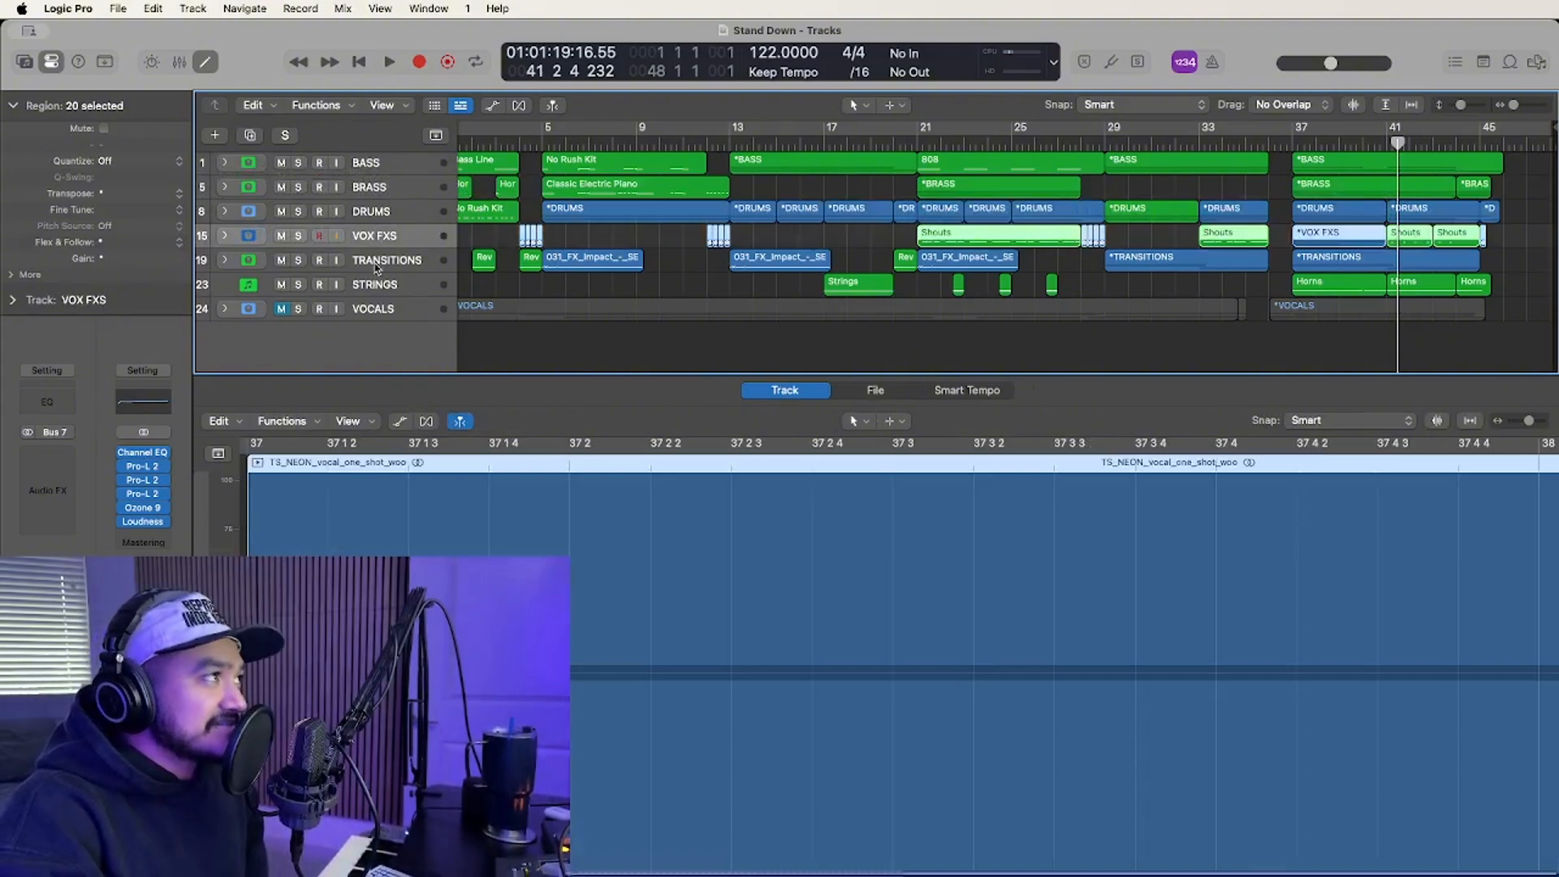
pyautogui.click(376, 260)
pyautogui.click(376, 284)
pyautogui.moveTo(376, 284); pyautogui.dragTo(376, 226)
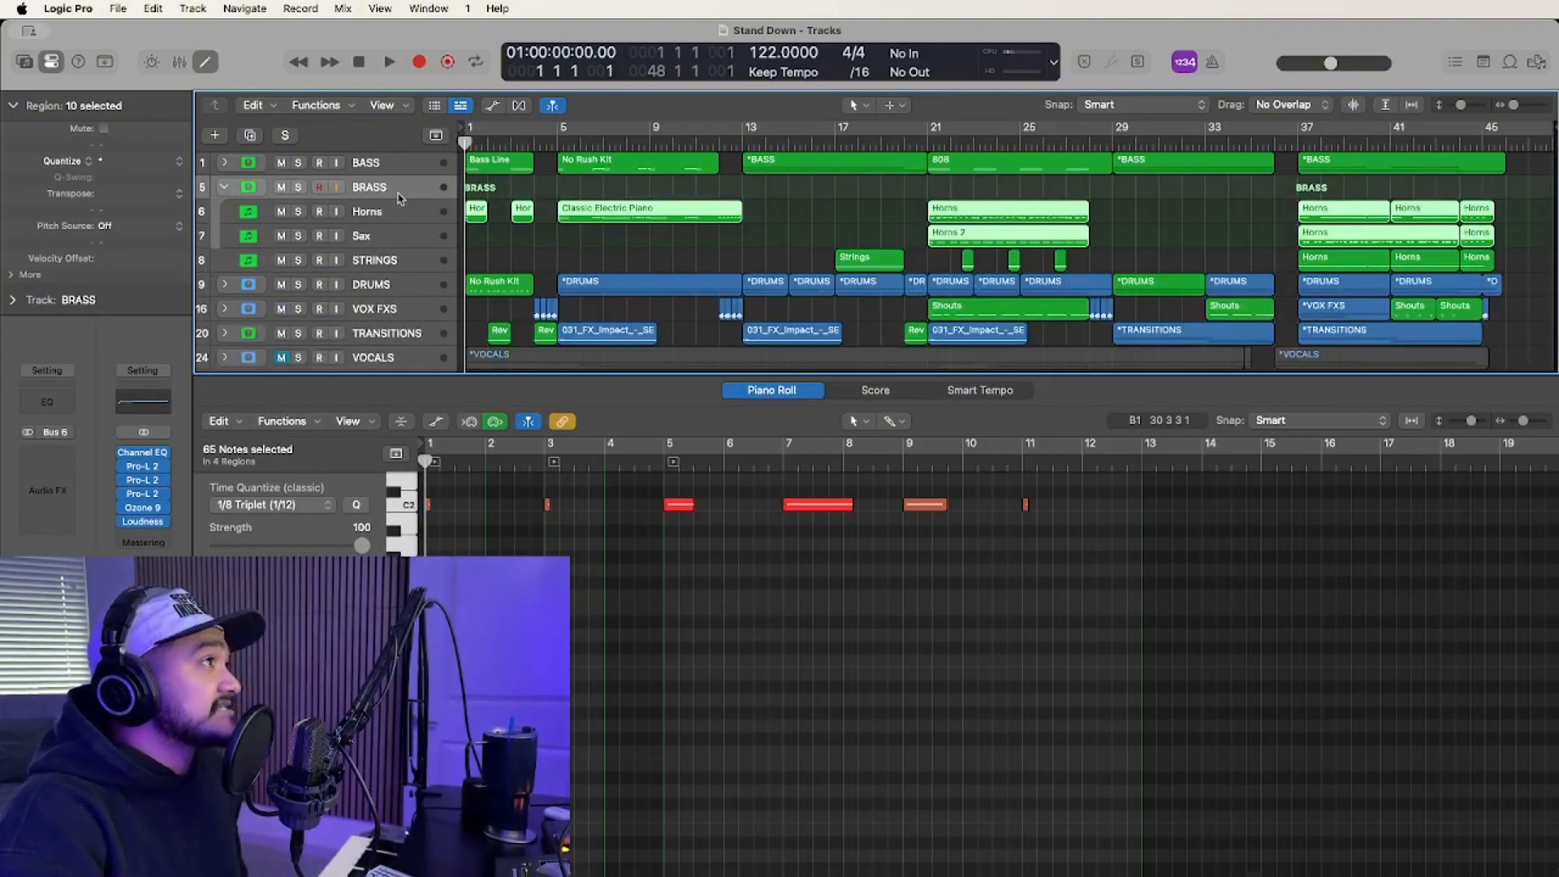
# Open the Horns track's SINE Player instrument from the BRASS stack and place its whole window in view.
pyautogui.click(397, 211)
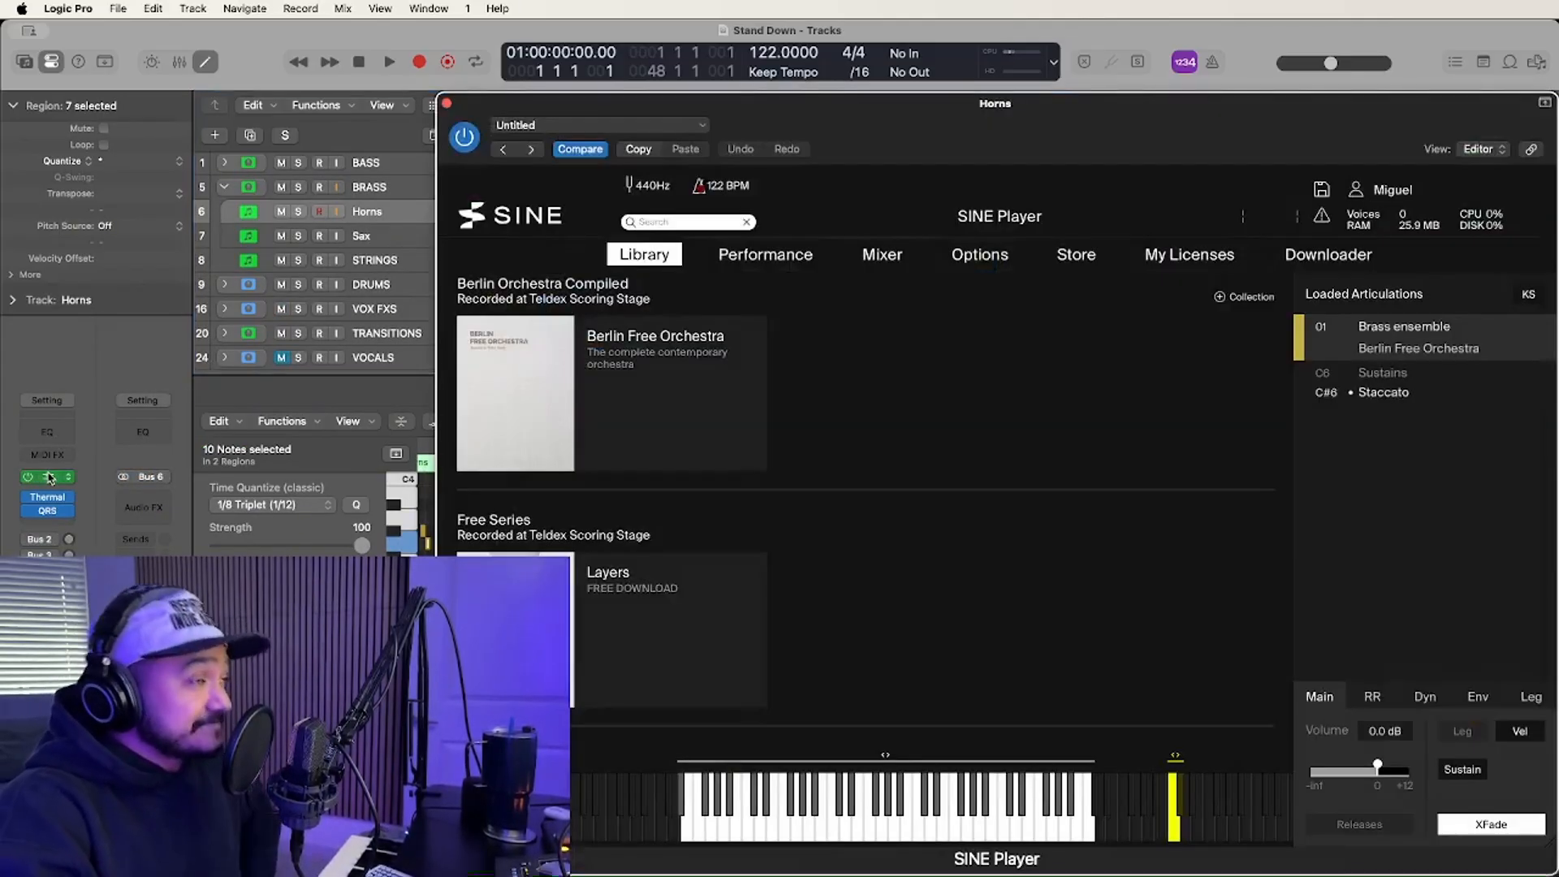
pyautogui.click(49, 477)
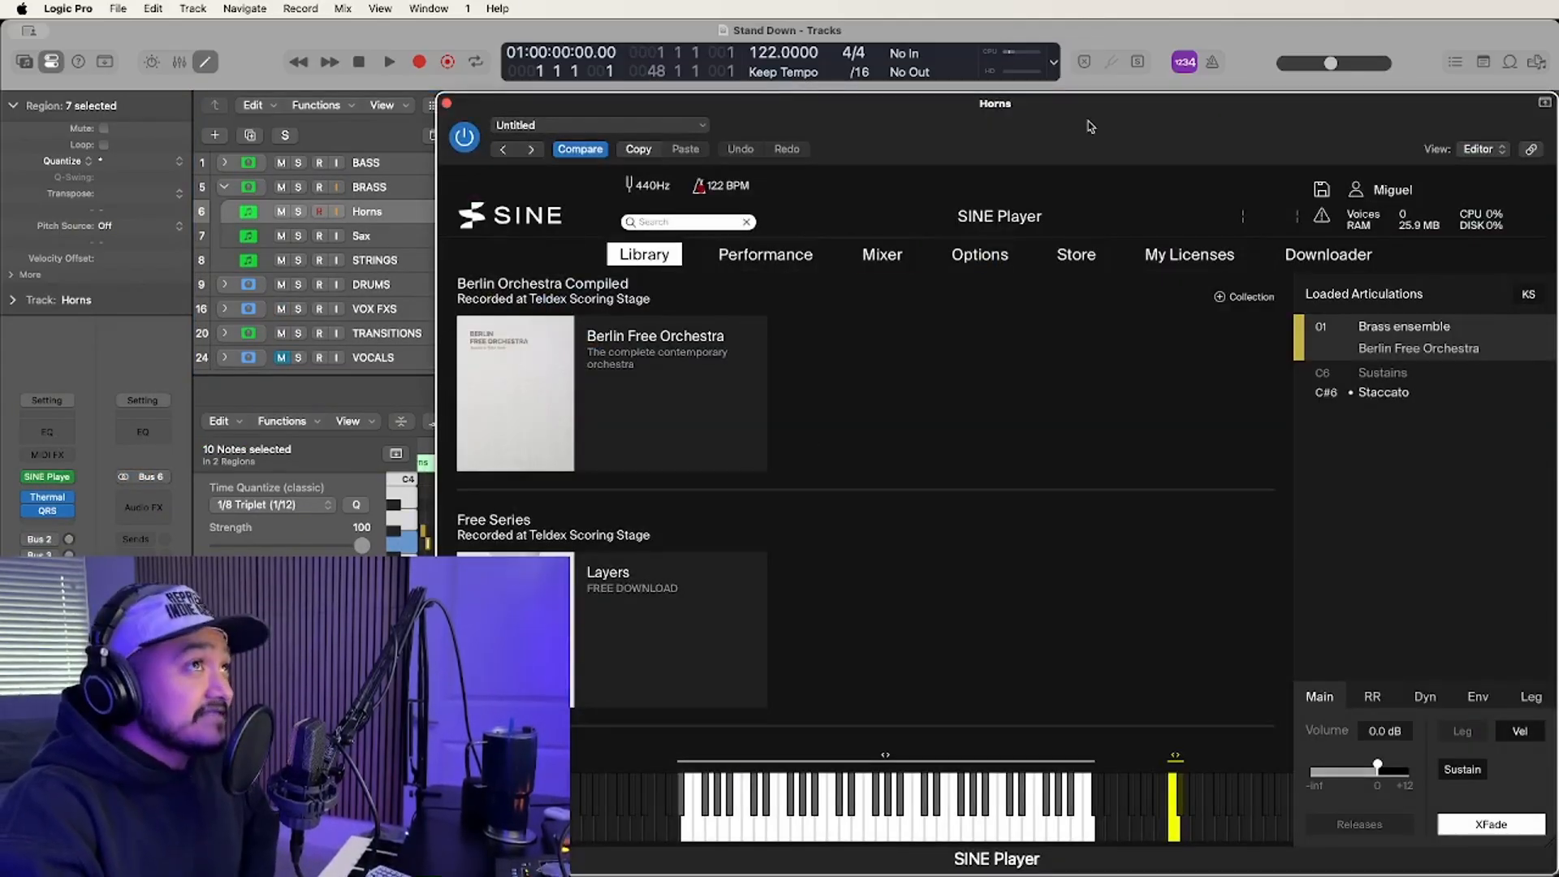
pyautogui.moveTo(1064, 129); pyautogui.dragTo(854, 99)
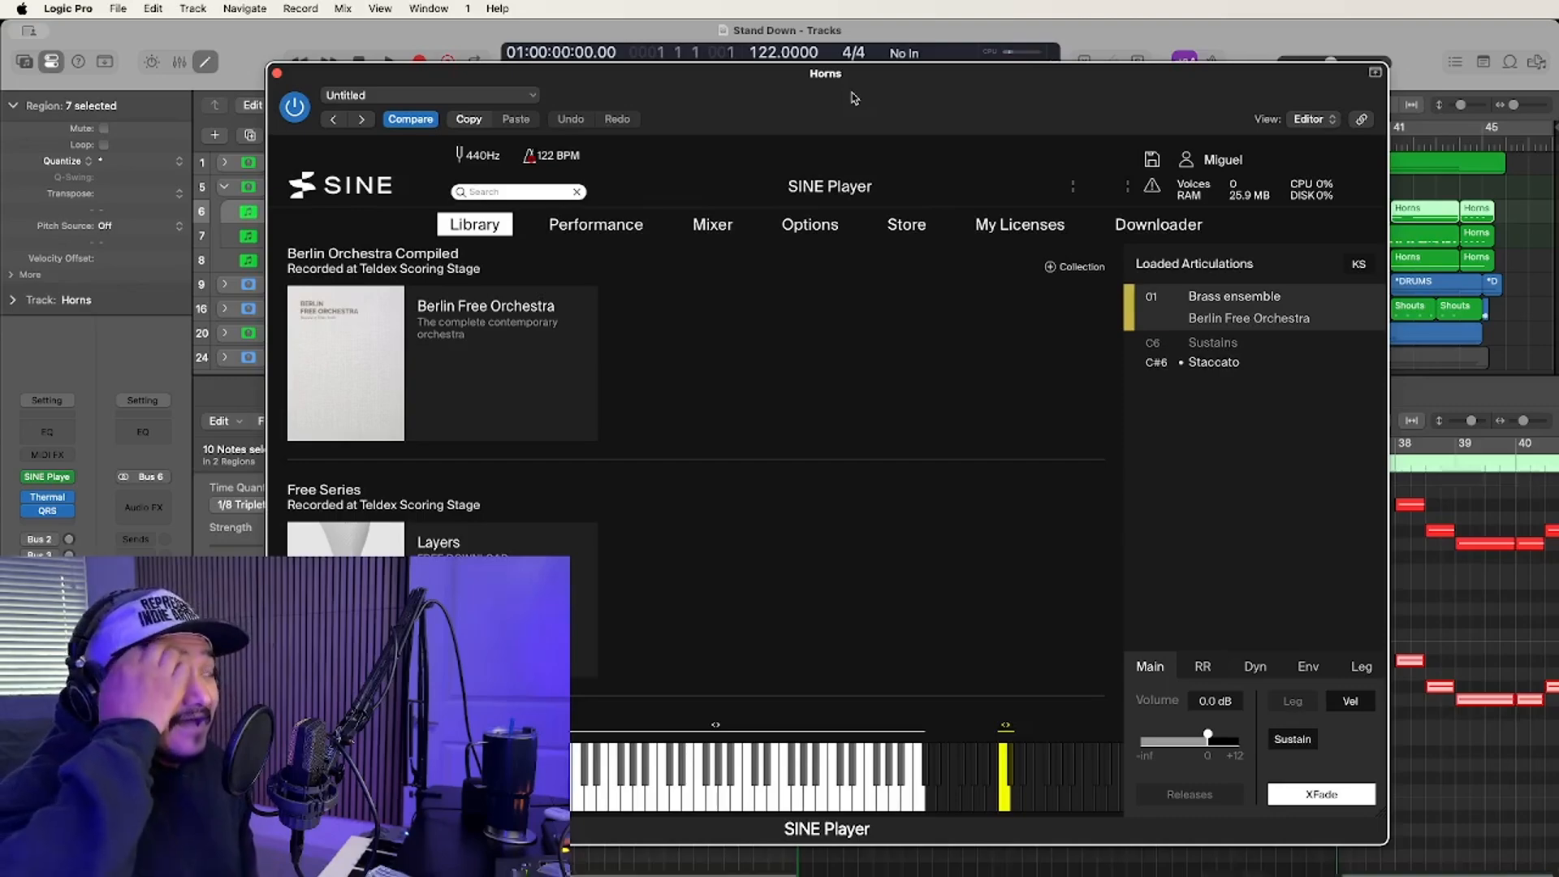
pyautogui.moveTo(854, 98); pyautogui.dragTo(855, 65)
# Look through the SINE Player library list, including the free series collections, and close the Horns instrument window.
pyautogui.scroll(-10, 752, 524)
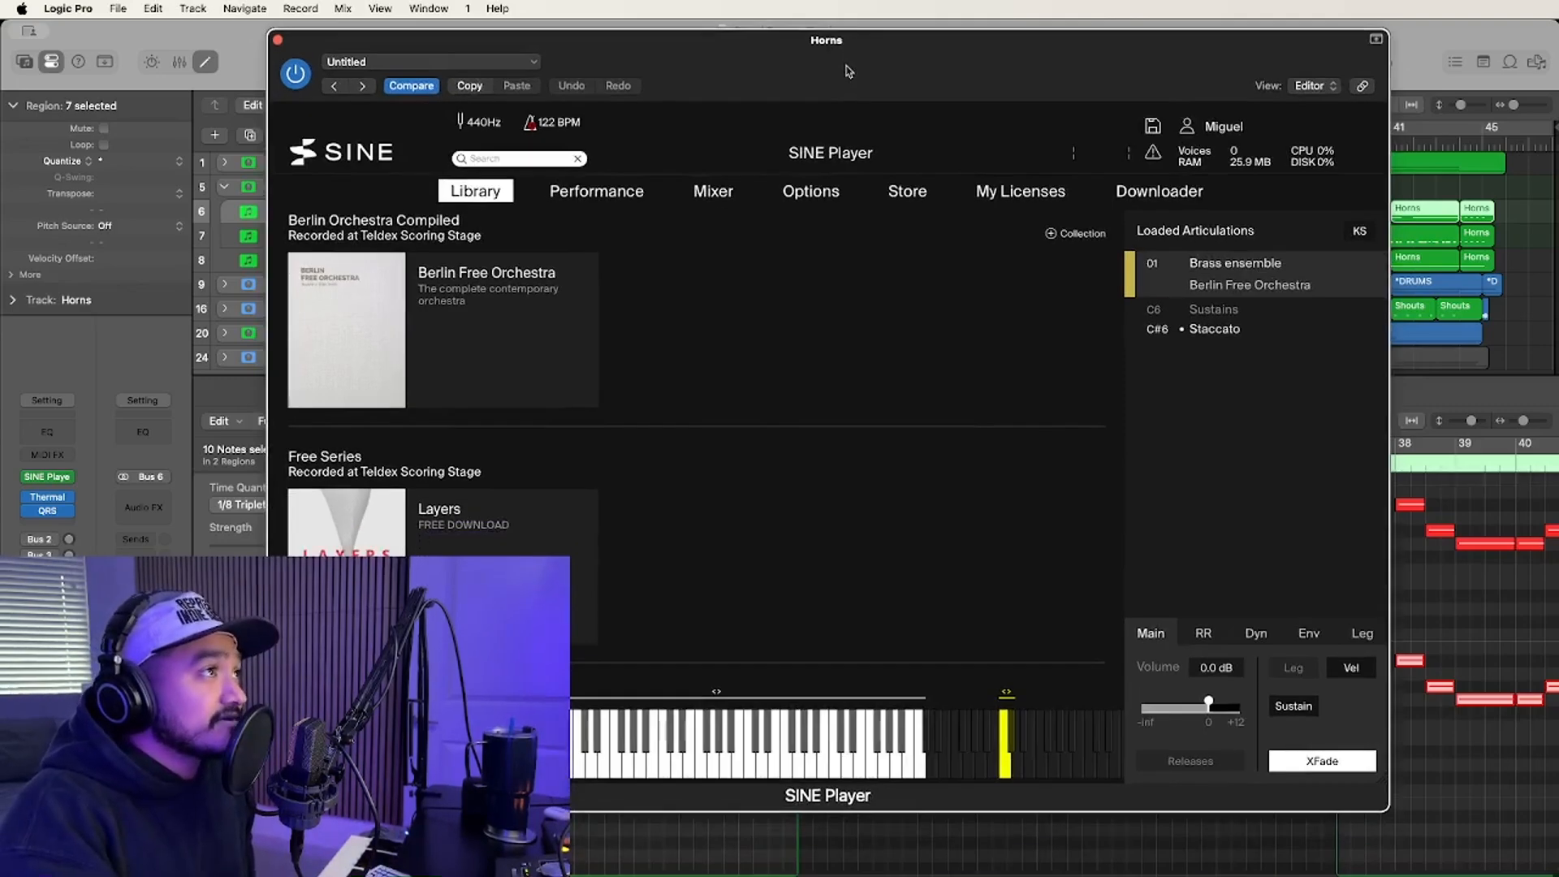
pyautogui.scroll(-4, 965, 540)
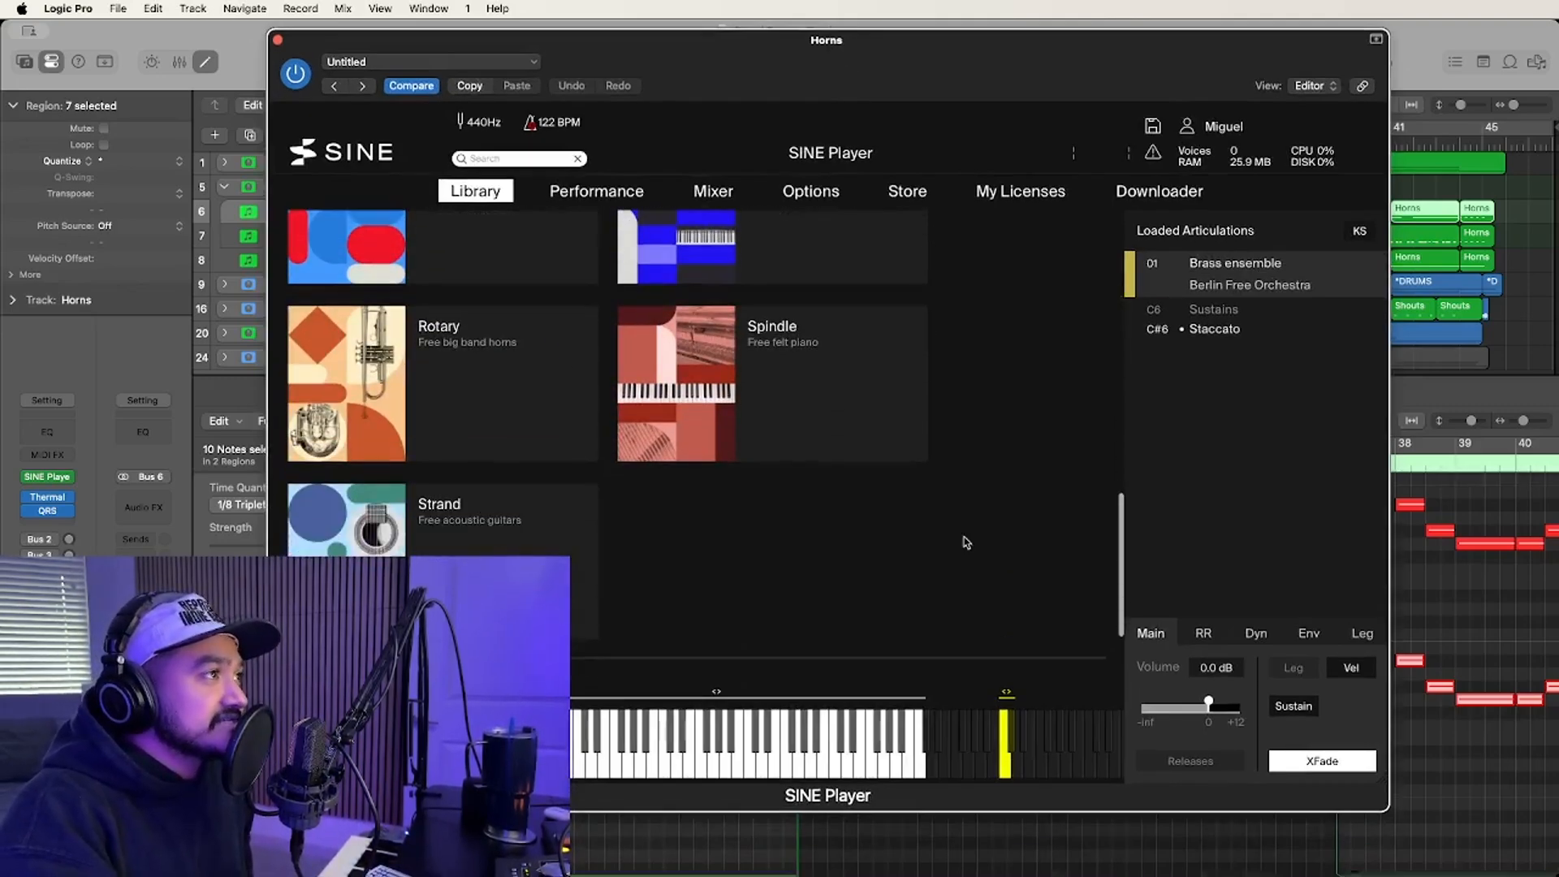
pyautogui.scroll(15, 965, 540)
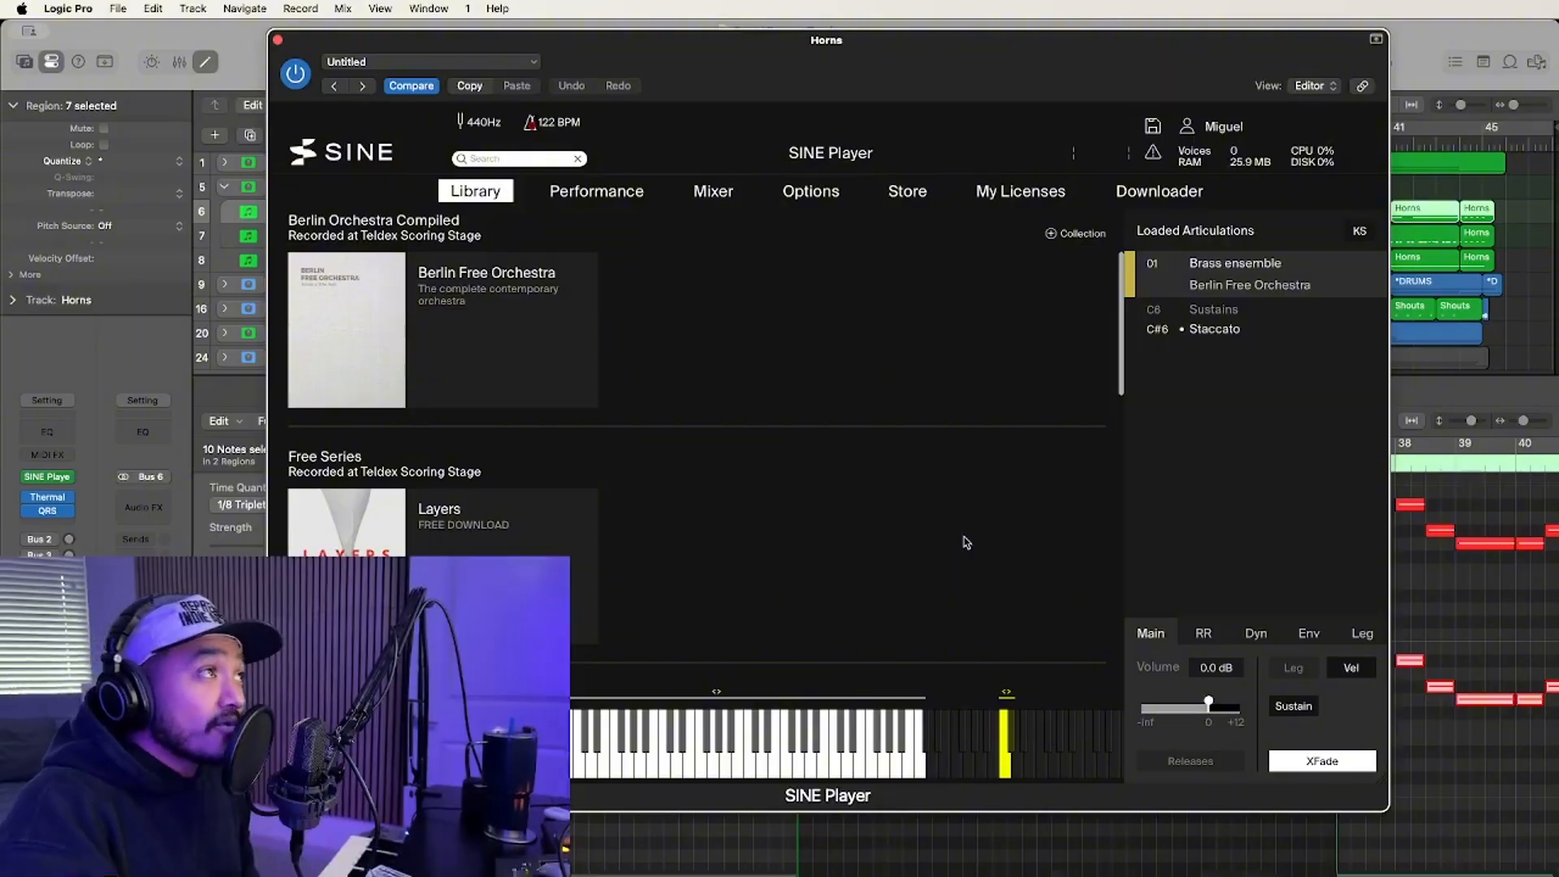
pyautogui.scroll(-2, 822, 484)
pyautogui.scroll(-8, 822, 485)
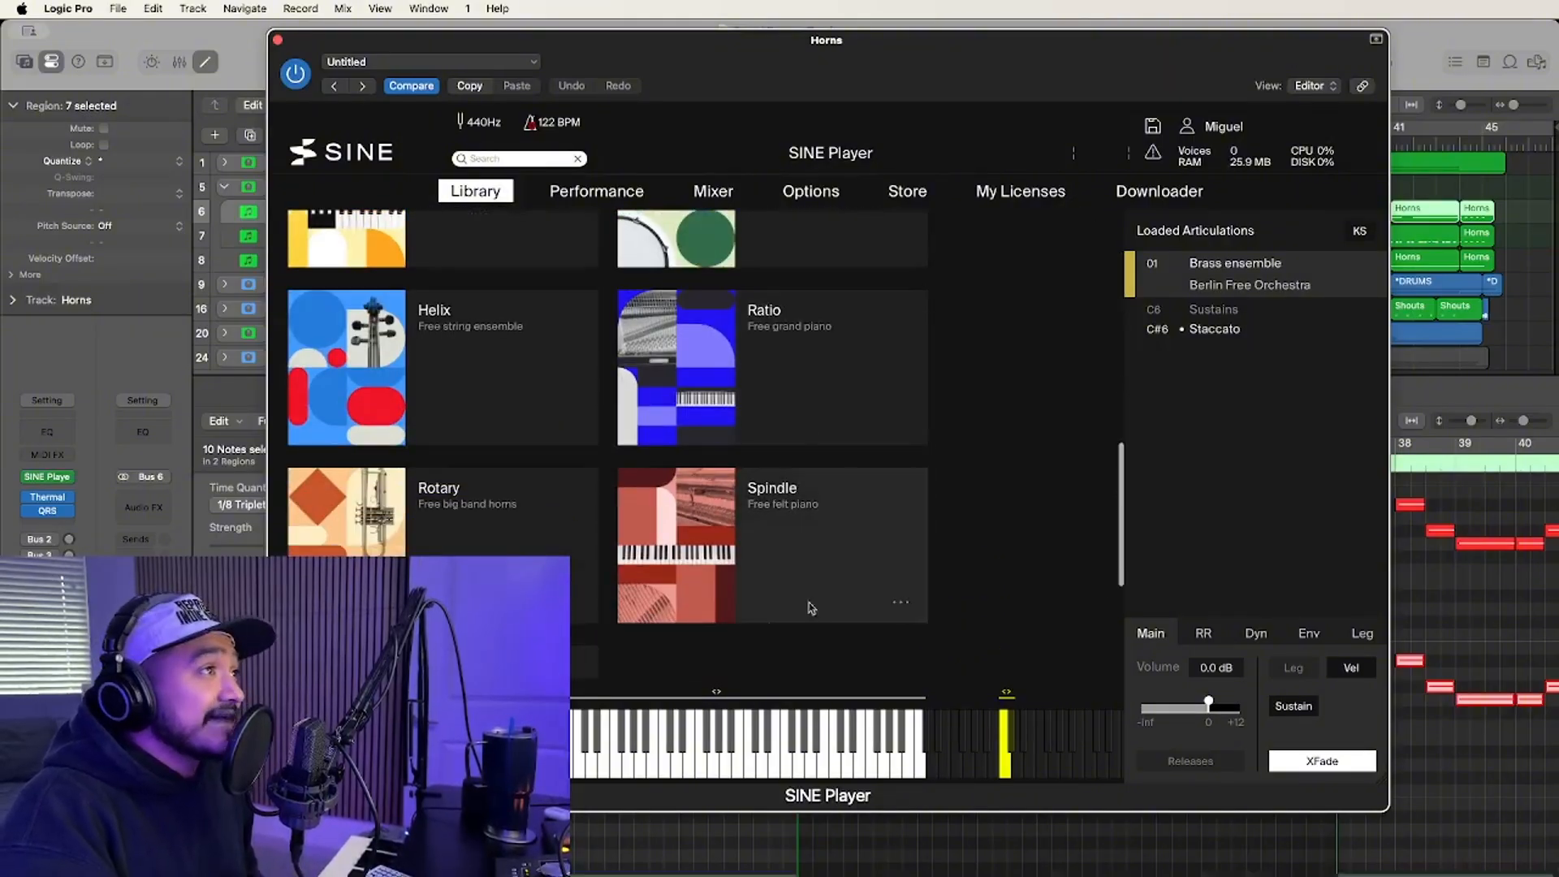
pyautogui.scroll(10, 682, 479)
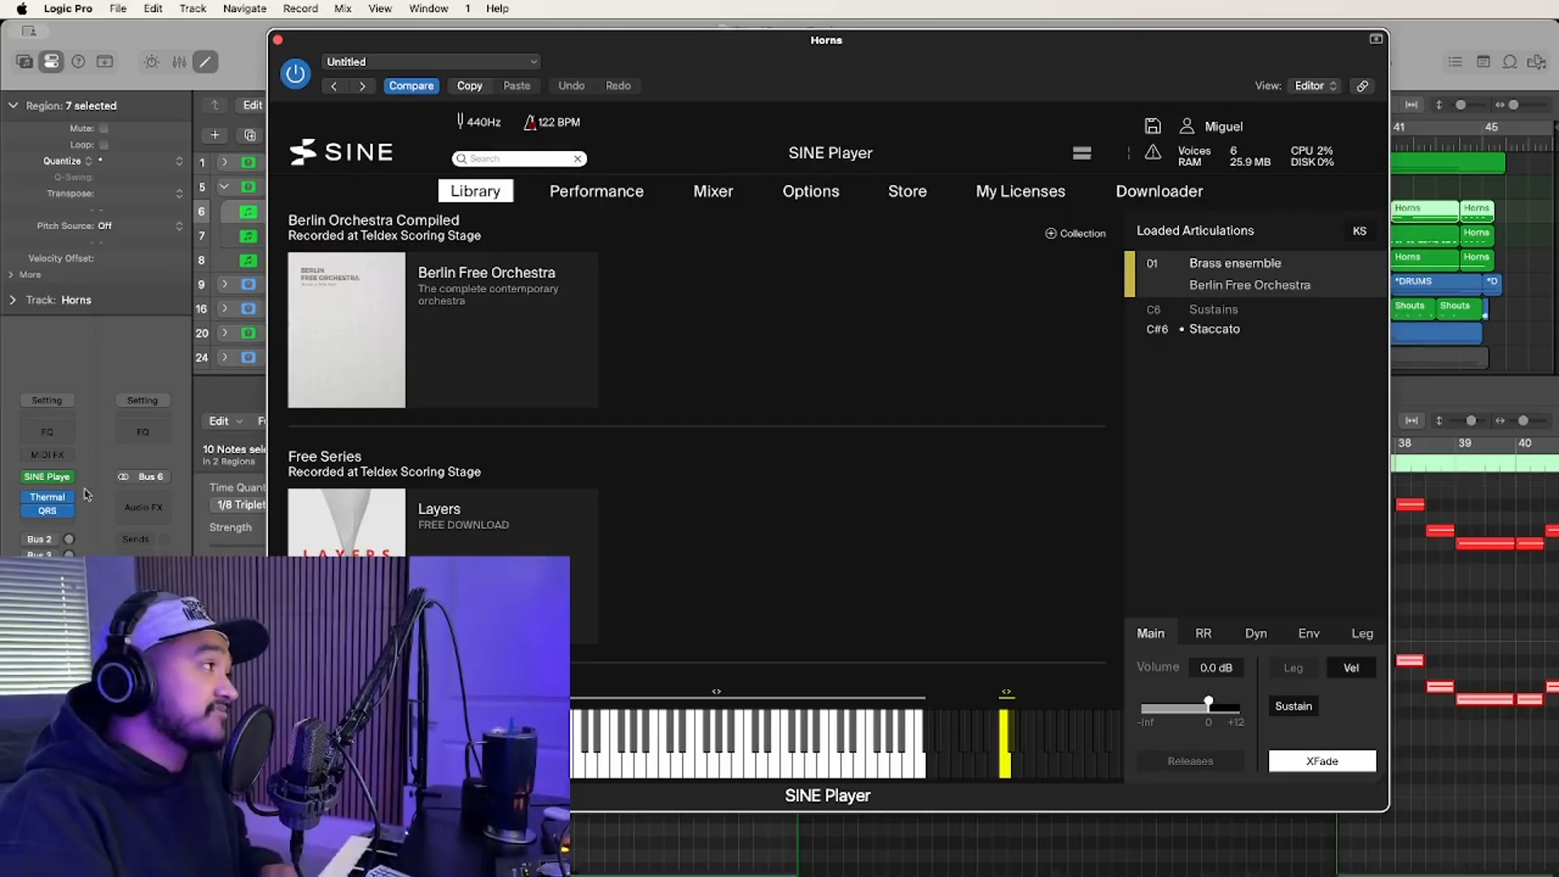
pyautogui.click(278, 40)
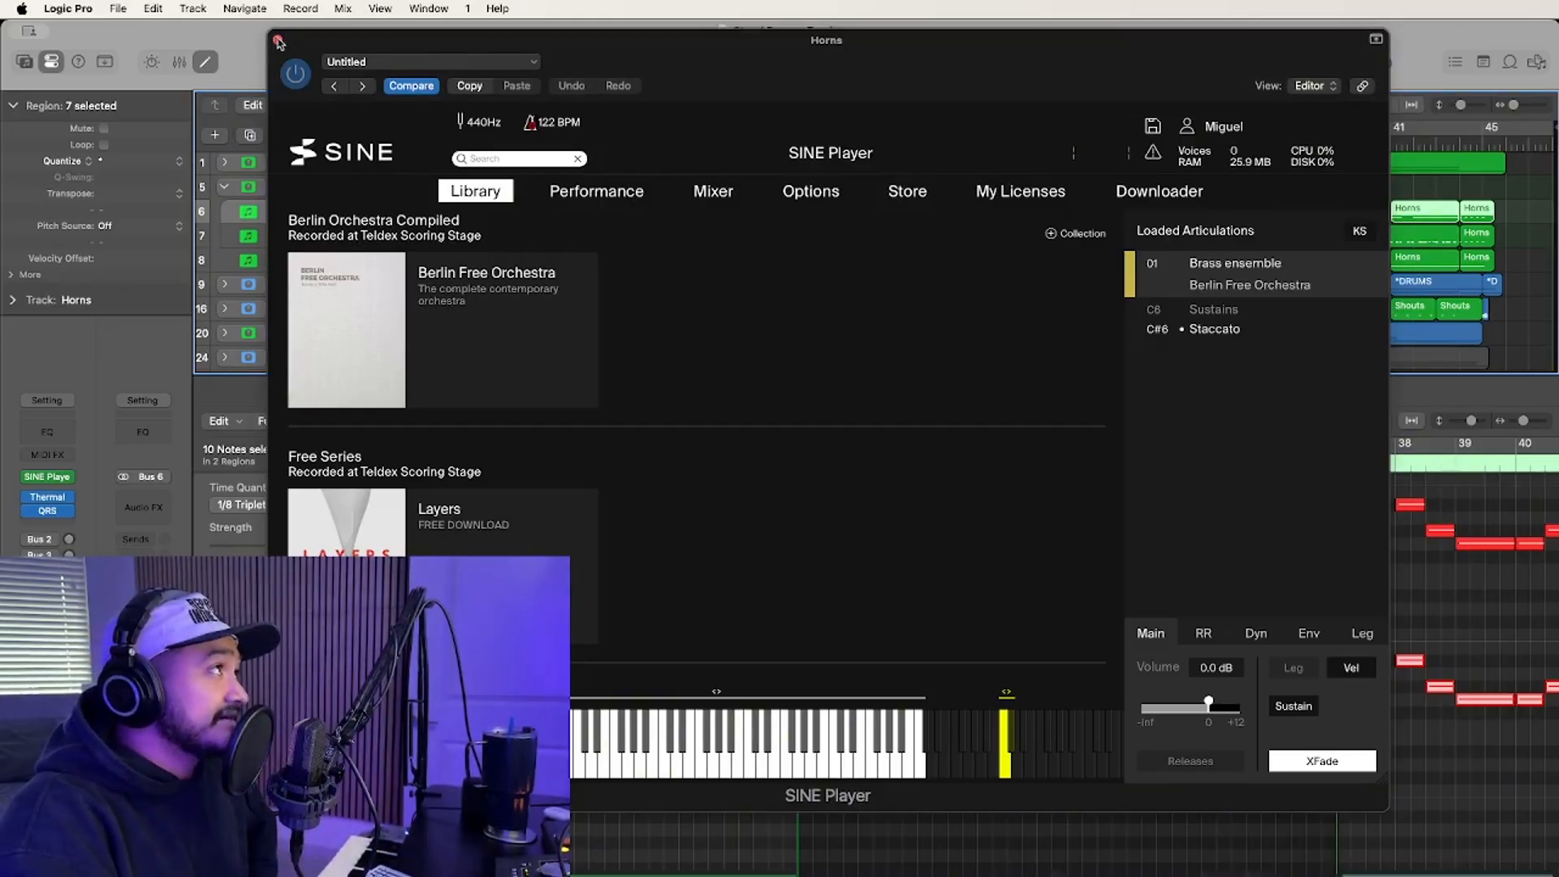
pyautogui.click(277, 40)
# Open the Sax track's SINE Player instrument and move its window fully into view.
pyautogui.click(363, 236)
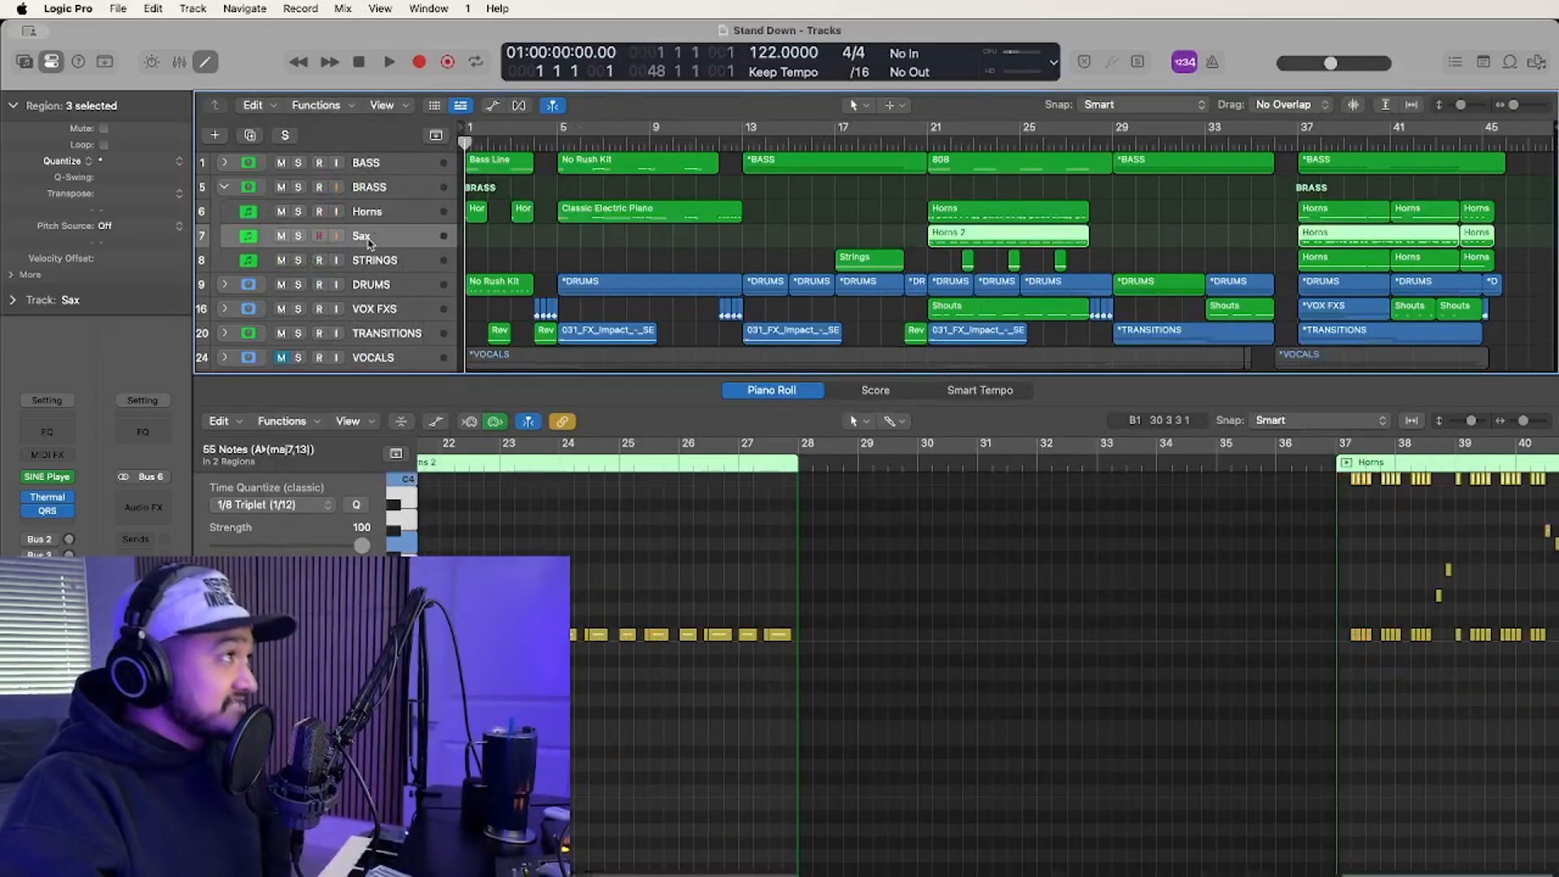
pyautogui.click(47, 478)
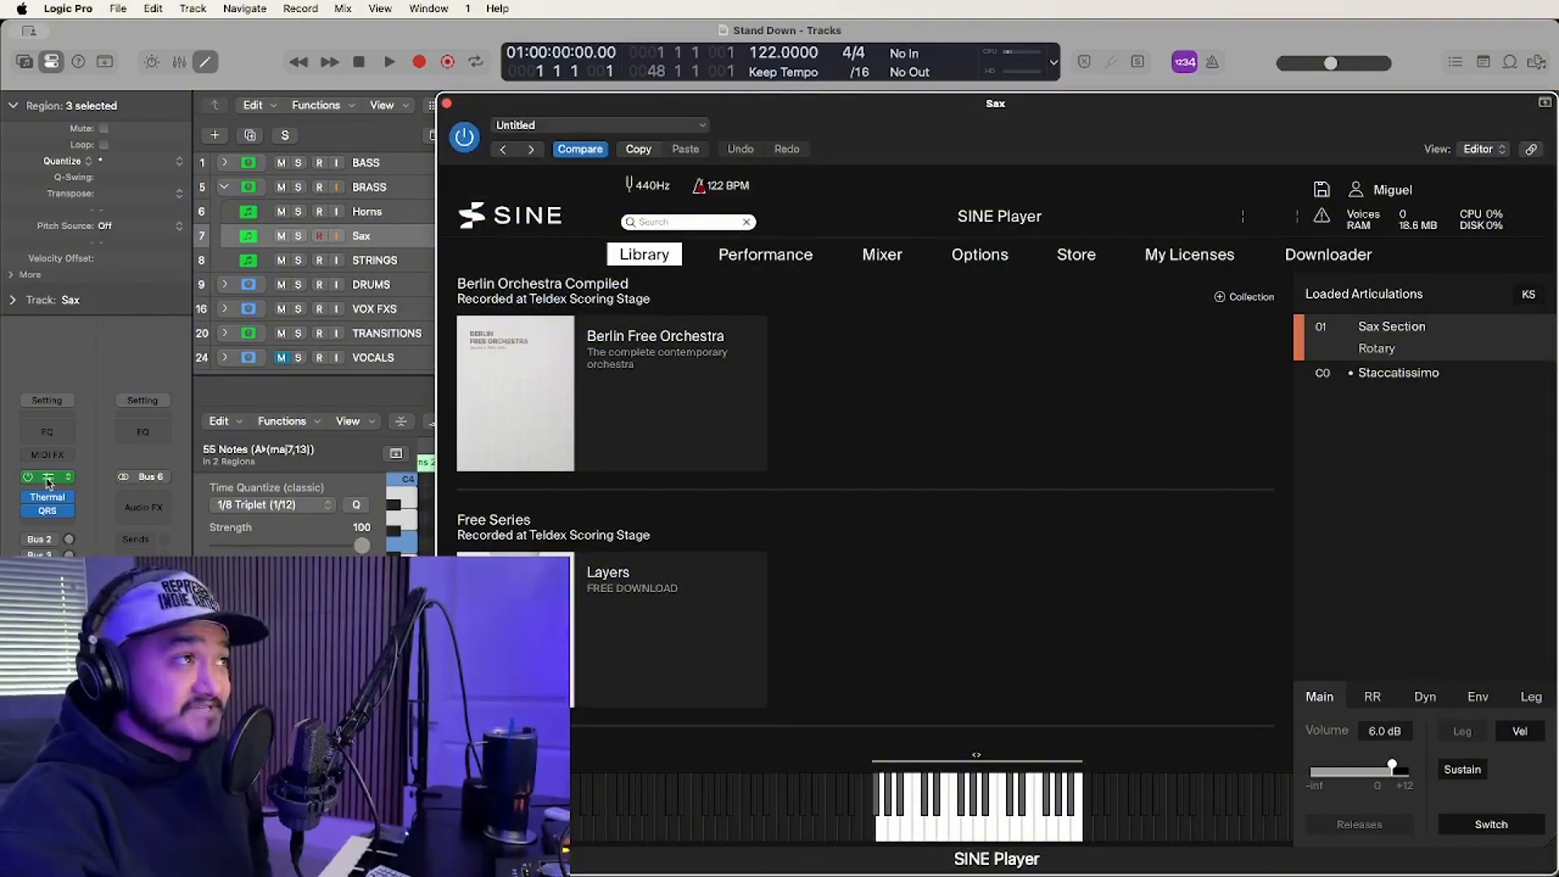
pyautogui.moveTo(1006, 99); pyautogui.dragTo(774, 27)
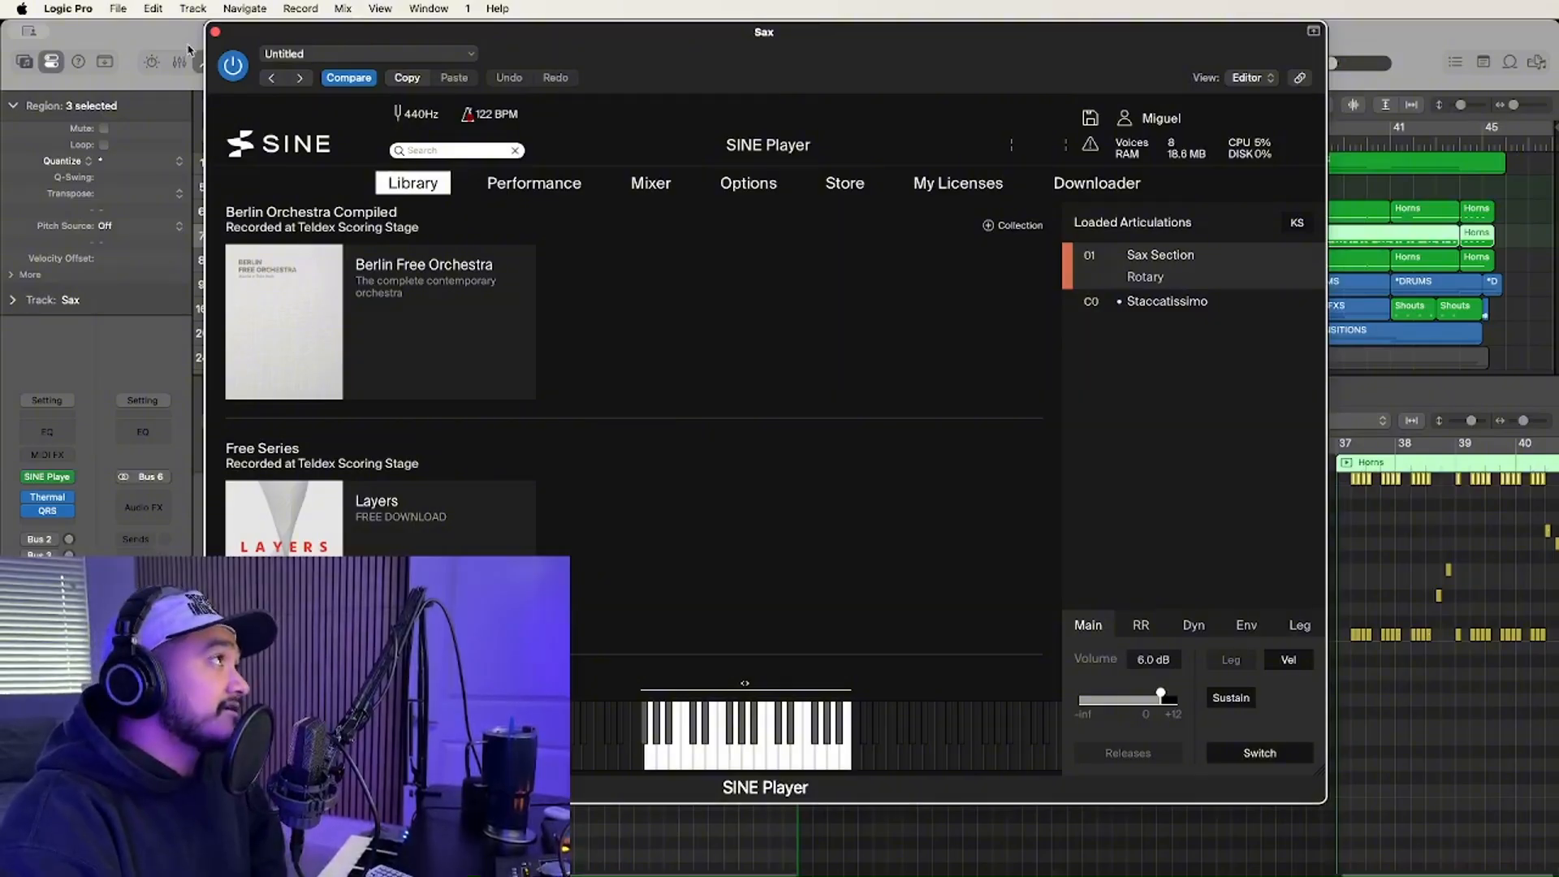
# Close the Sax instrument window, solo the Horns and Sax tracks, and set an active cycle range starting at bar 37.
pyautogui.click(216, 33)
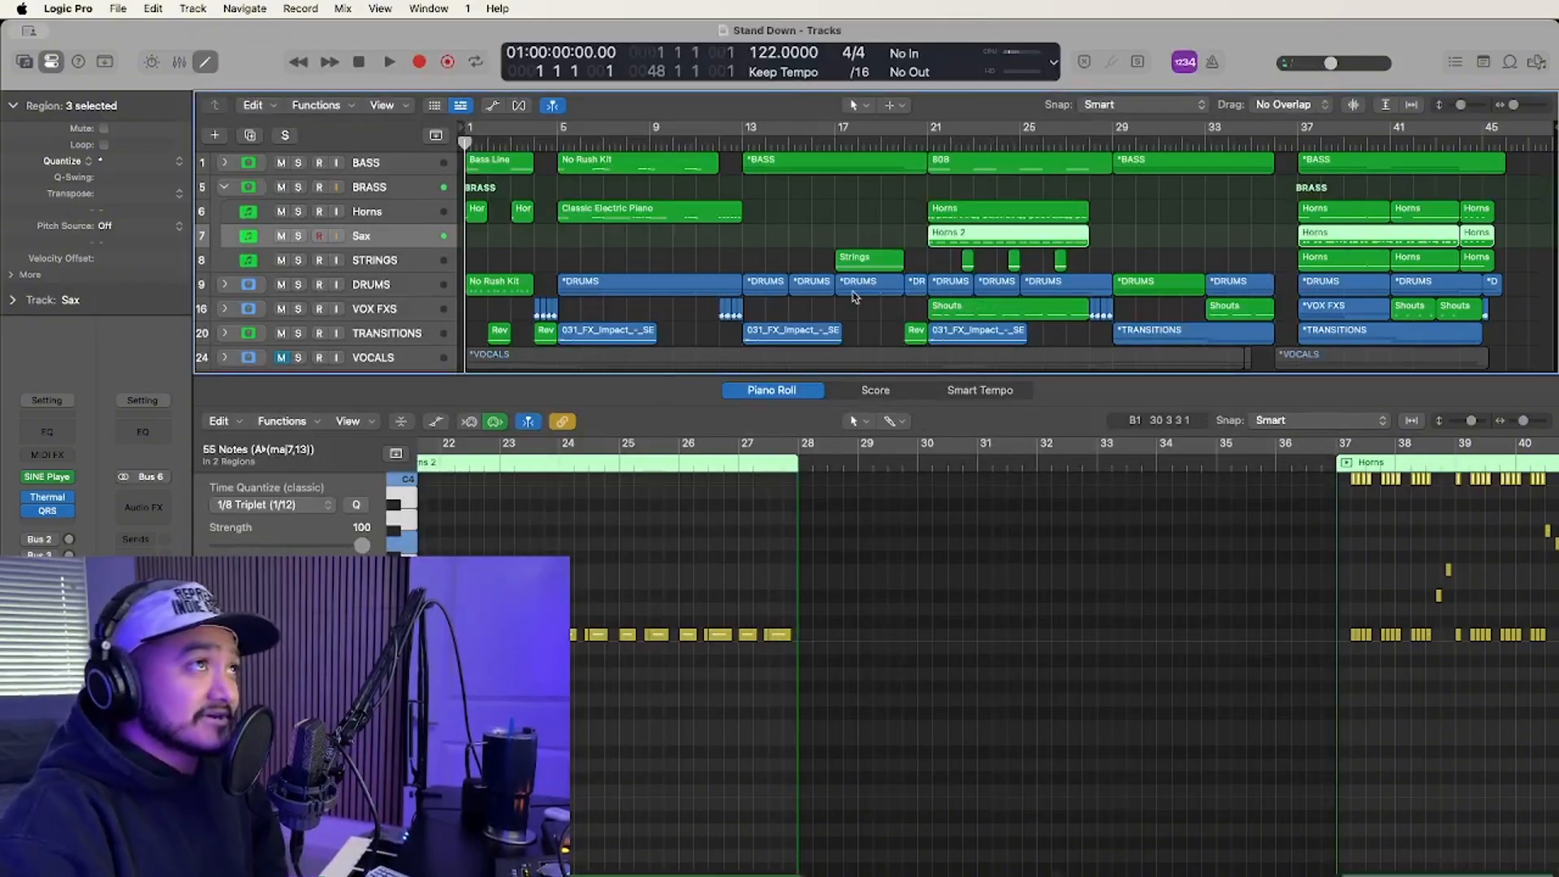
pyautogui.hotkey('ctrl', 's')
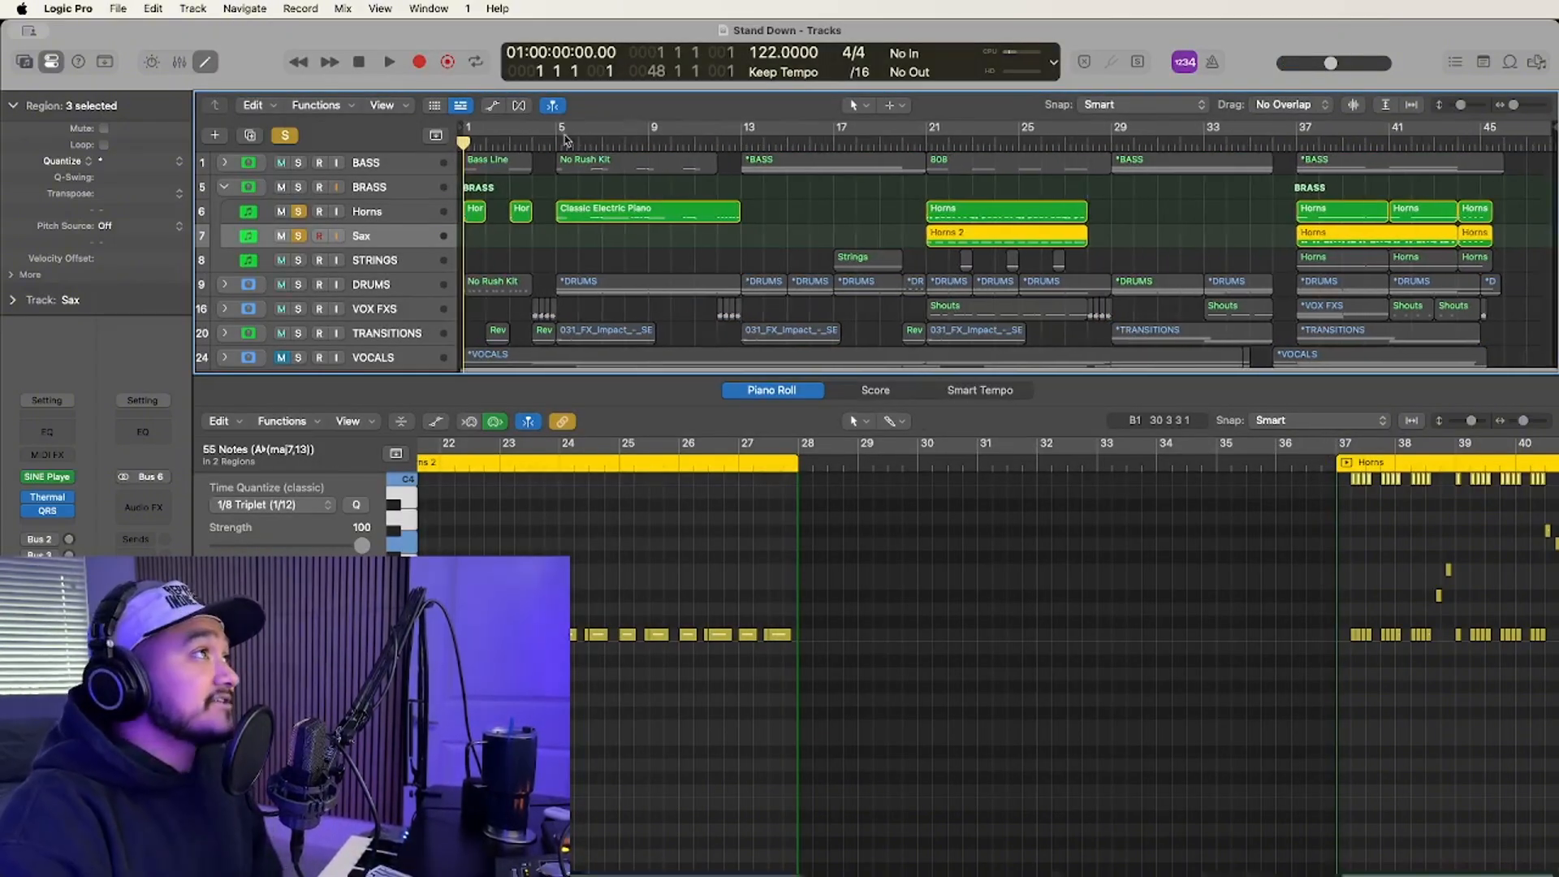
pyautogui.click(1297, 141)
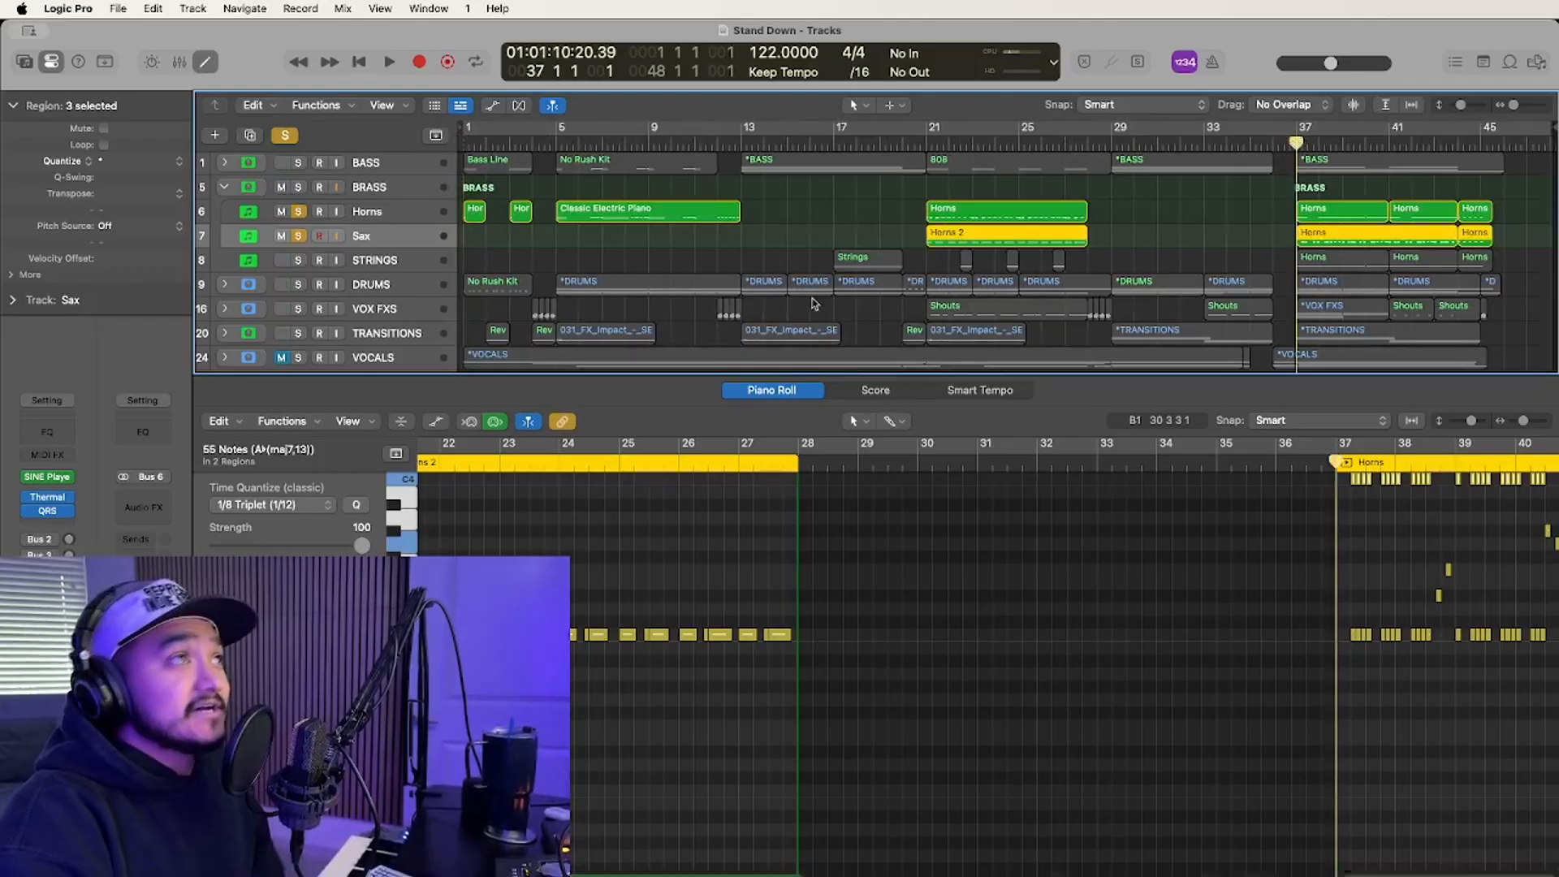
pyautogui.click(471, 123)
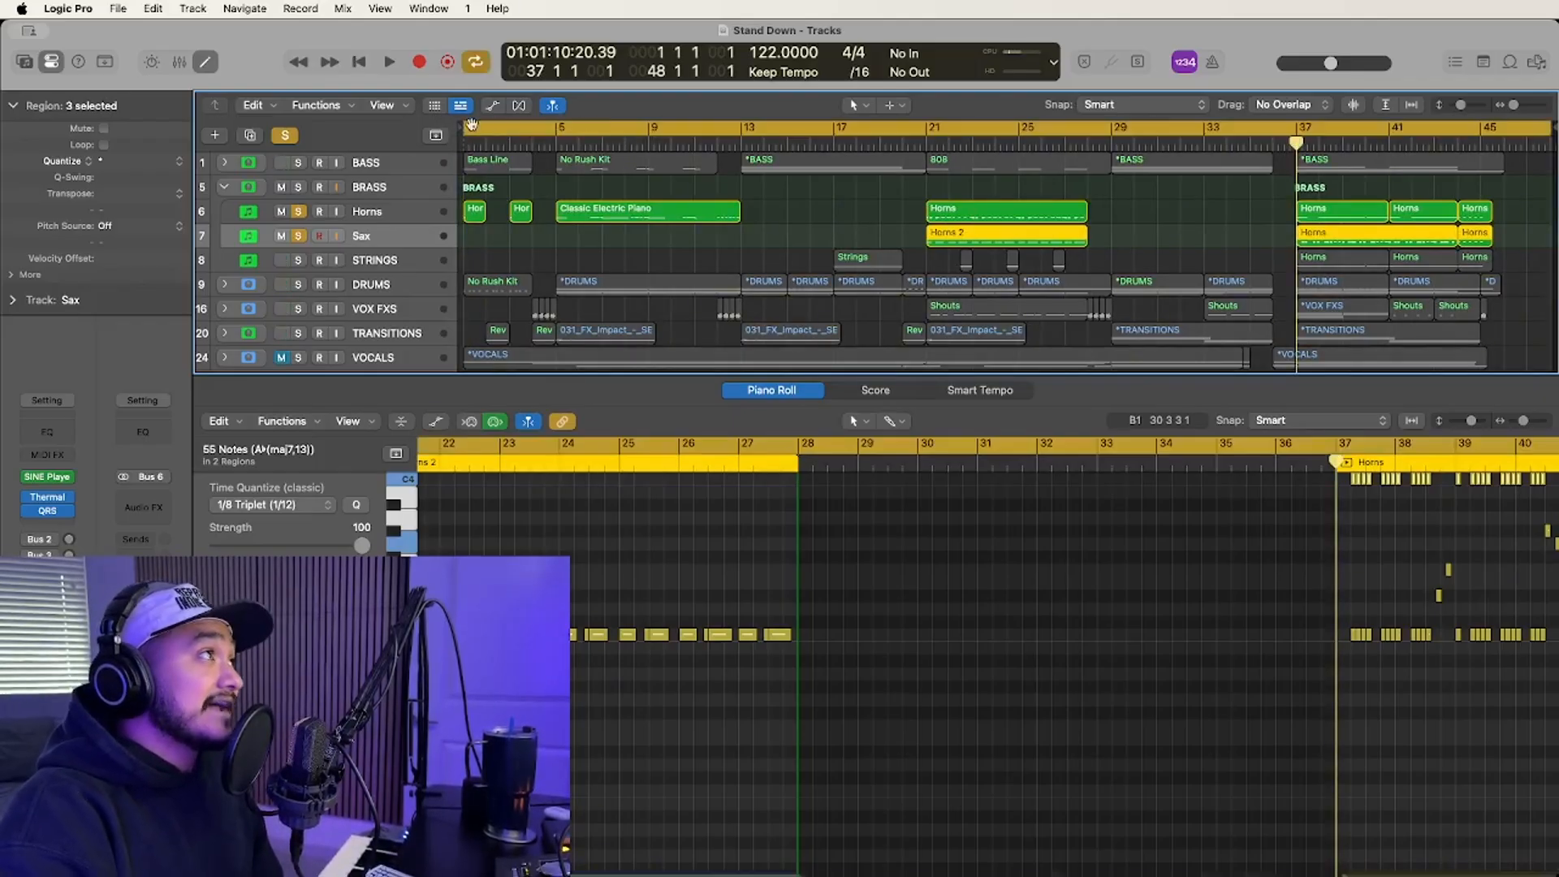
pyautogui.moveTo(464, 125); pyautogui.dragTo(1298, 127)
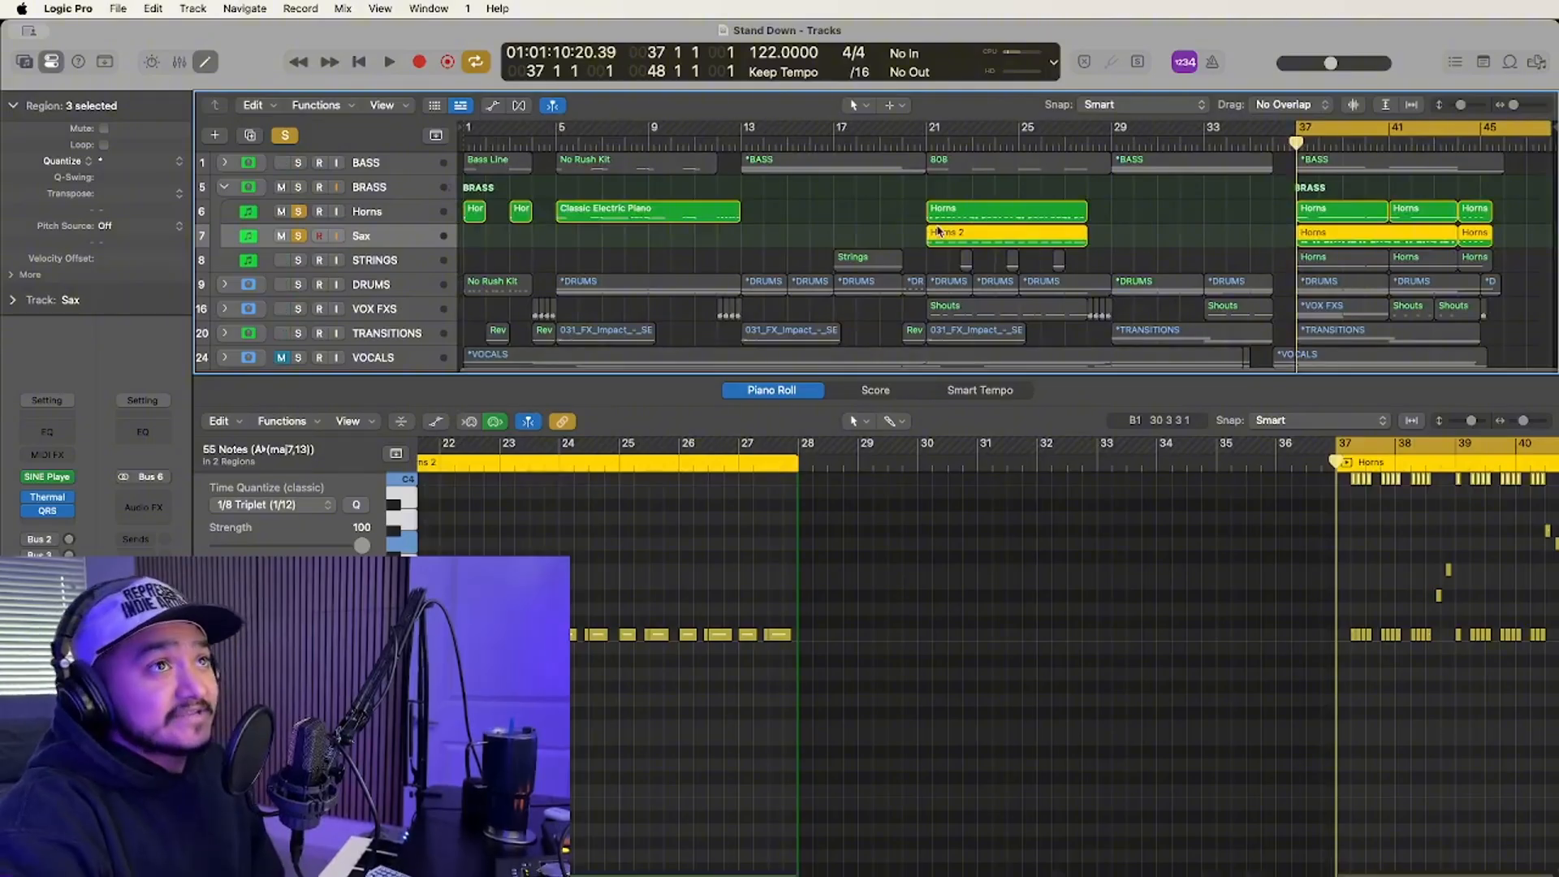
# Play the soloed brass from bar 37 and examine the first Horns track region's notes in the Piano Roll.
pyautogui.press('space')
pyautogui.scroll(5, 1263, 250)
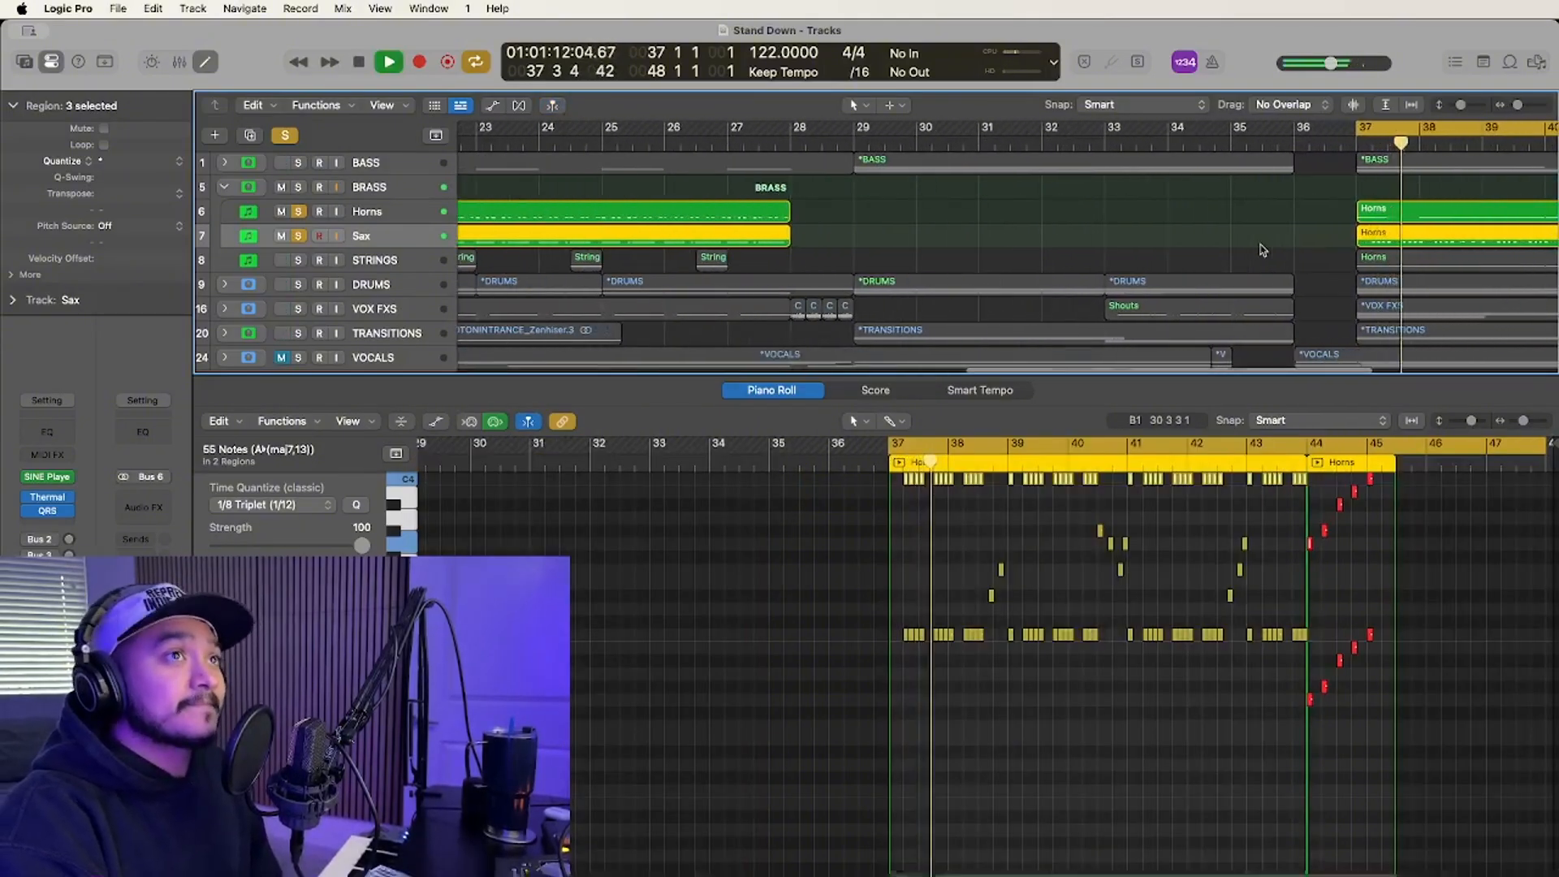
pyautogui.hscroll(6, 1262, 250)
pyautogui.hscroll(1, 1263, 250)
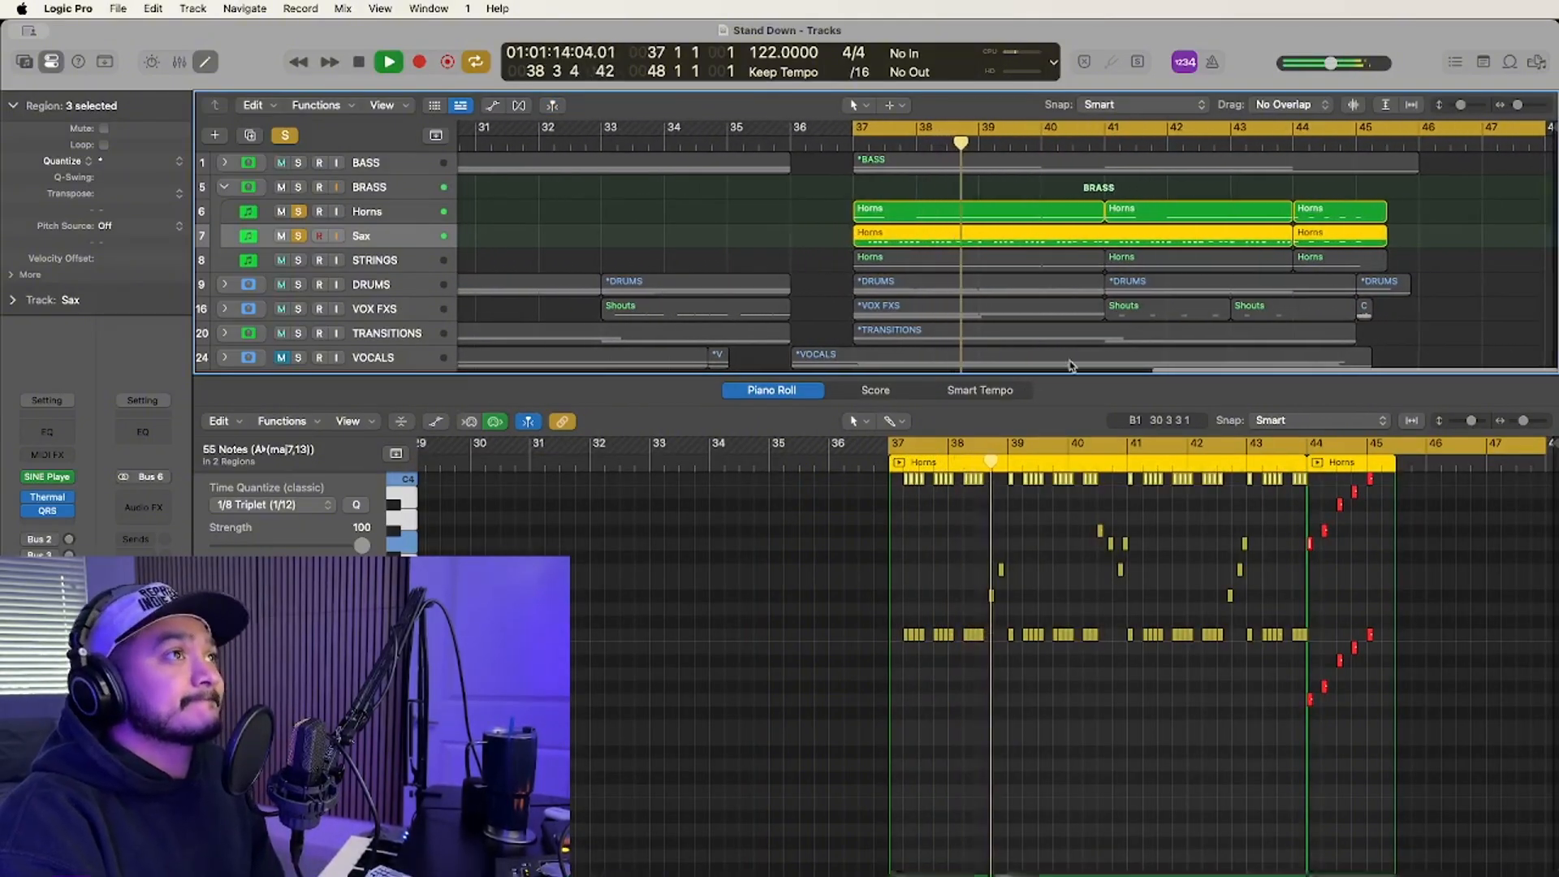
pyautogui.click(1031, 213)
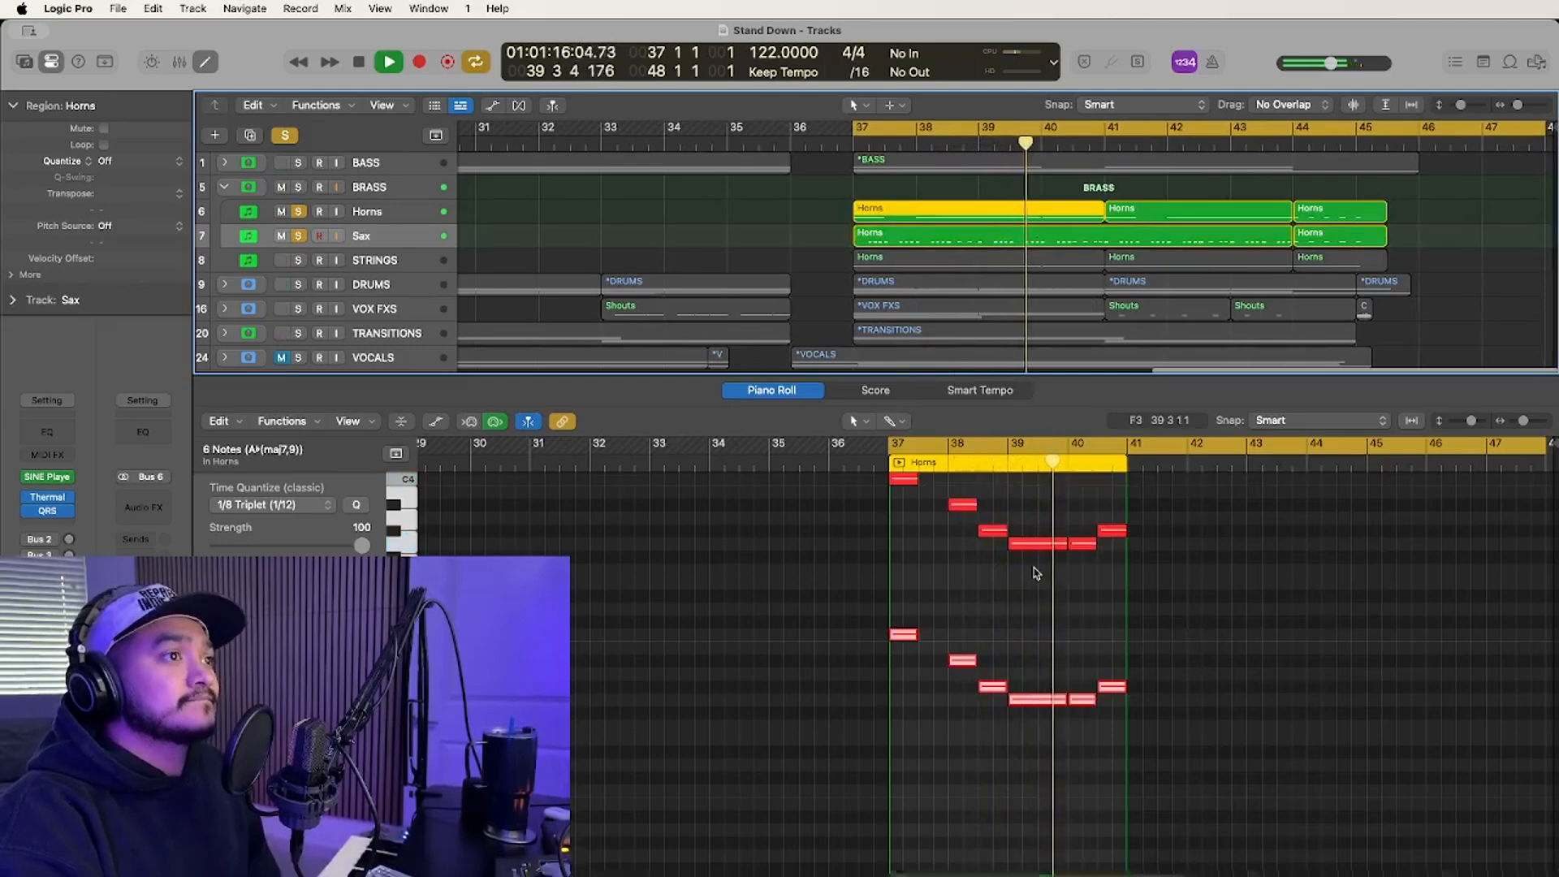
pyautogui.click(1031, 629)
# Examine the Sax track's bar 37 region notes, followed by the Horns track's bar 44 region, and stop playback.
pyautogui.click(1118, 236)
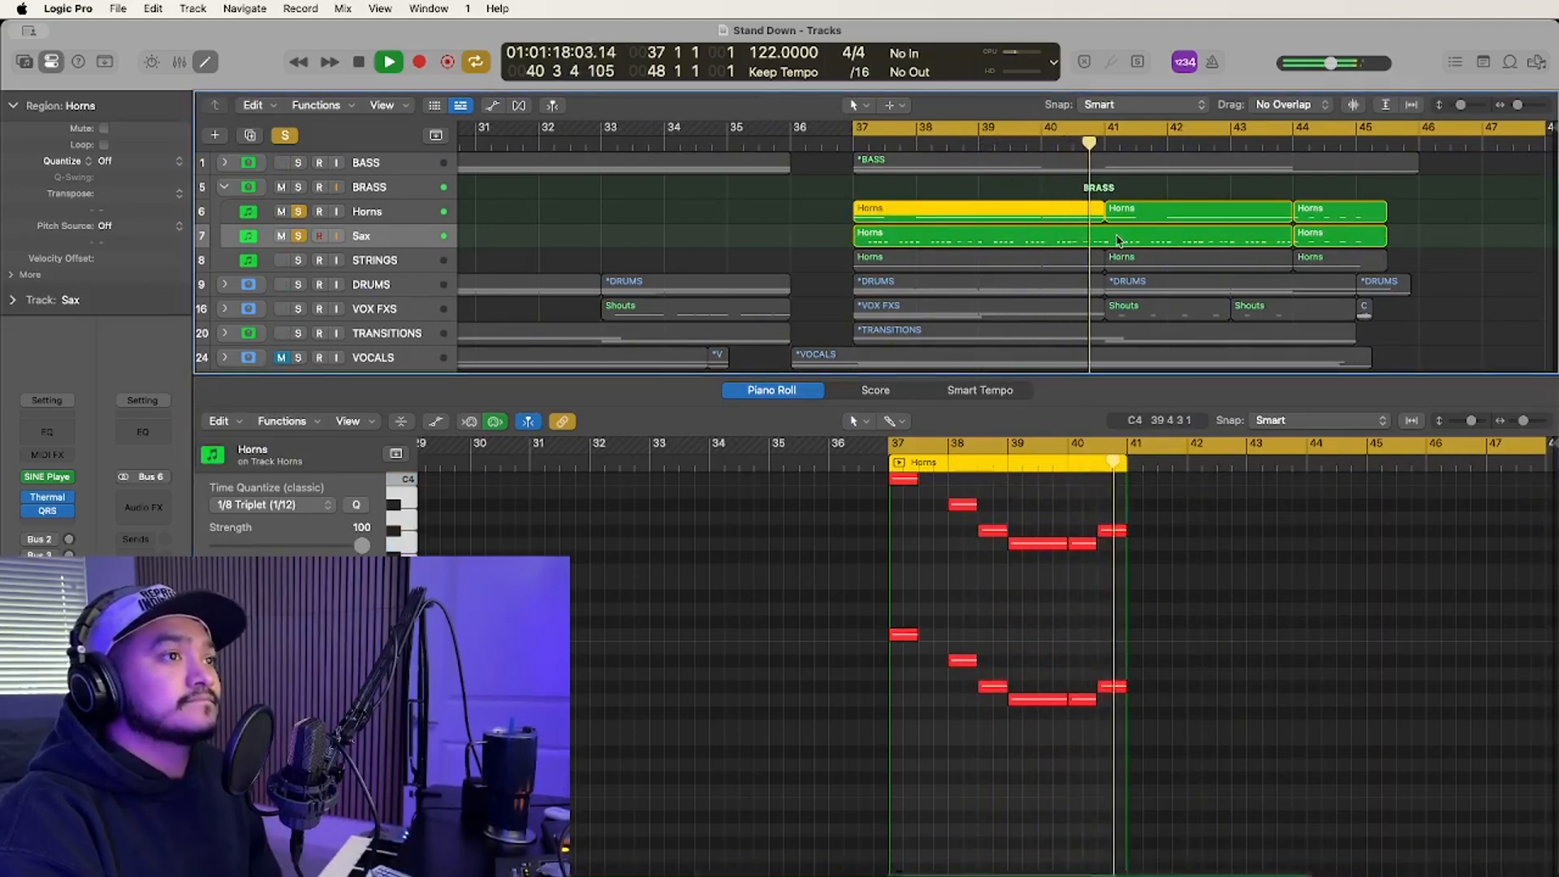
pyautogui.scroll(4, 1065, 611)
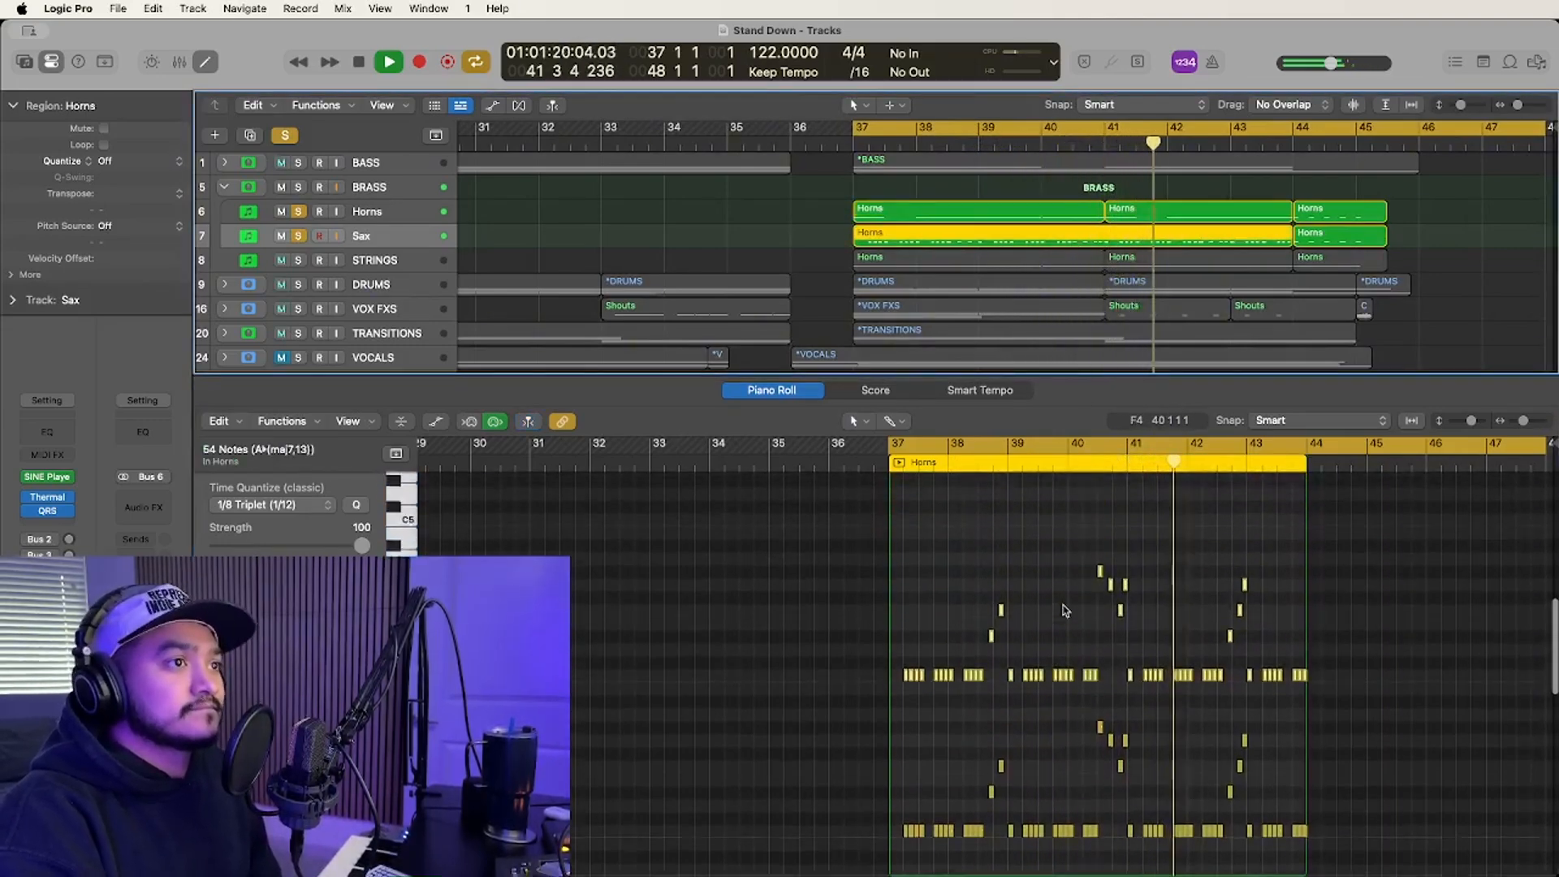
pyautogui.scroll(-1, 1065, 611)
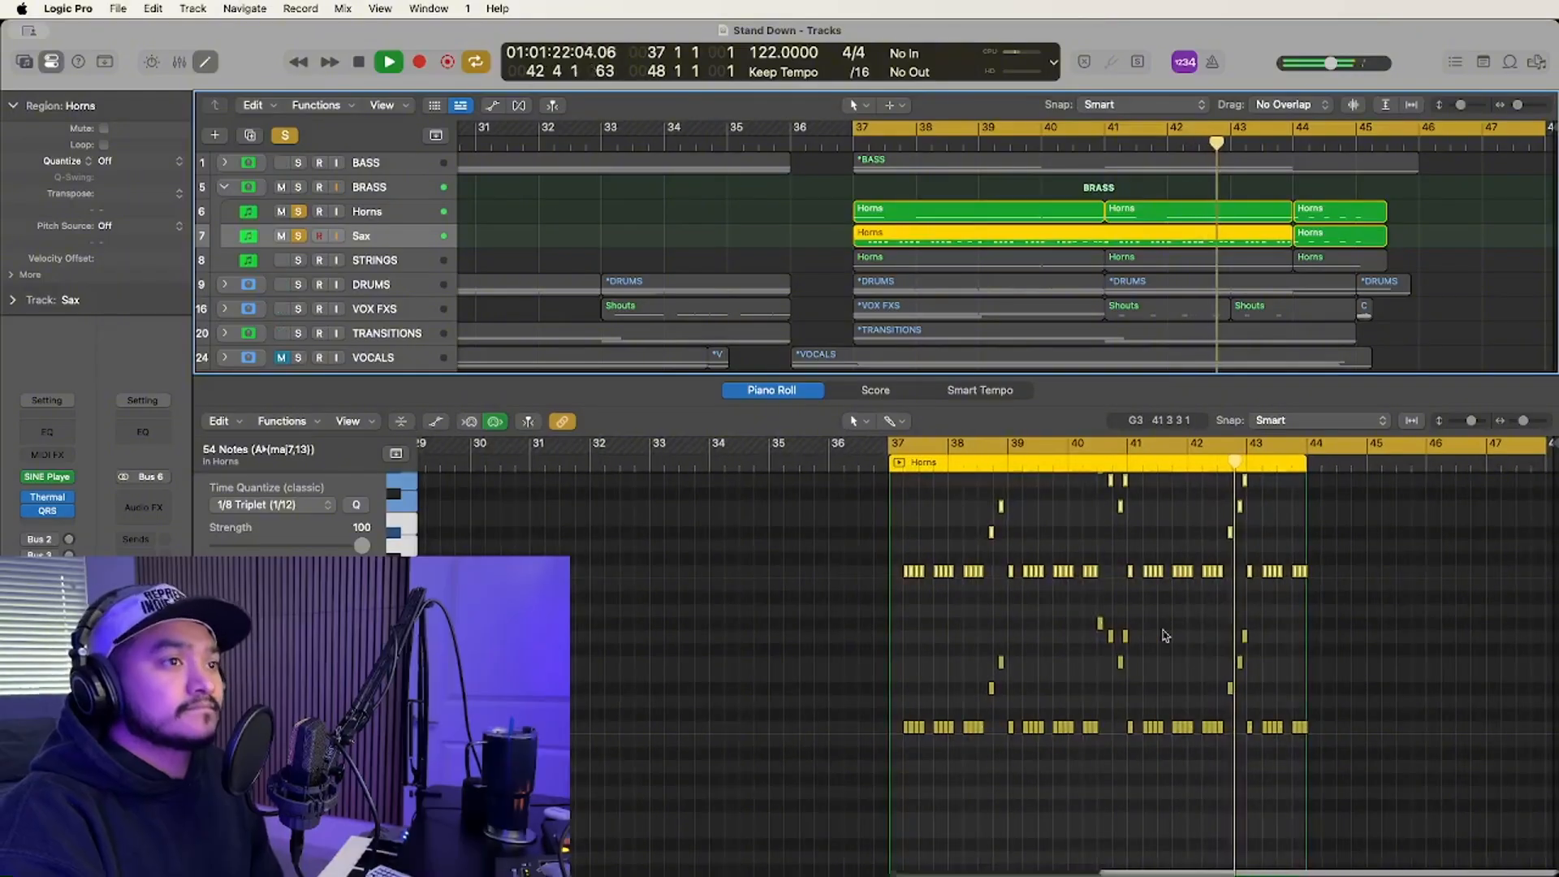
pyautogui.hscroll(1, 1165, 636)
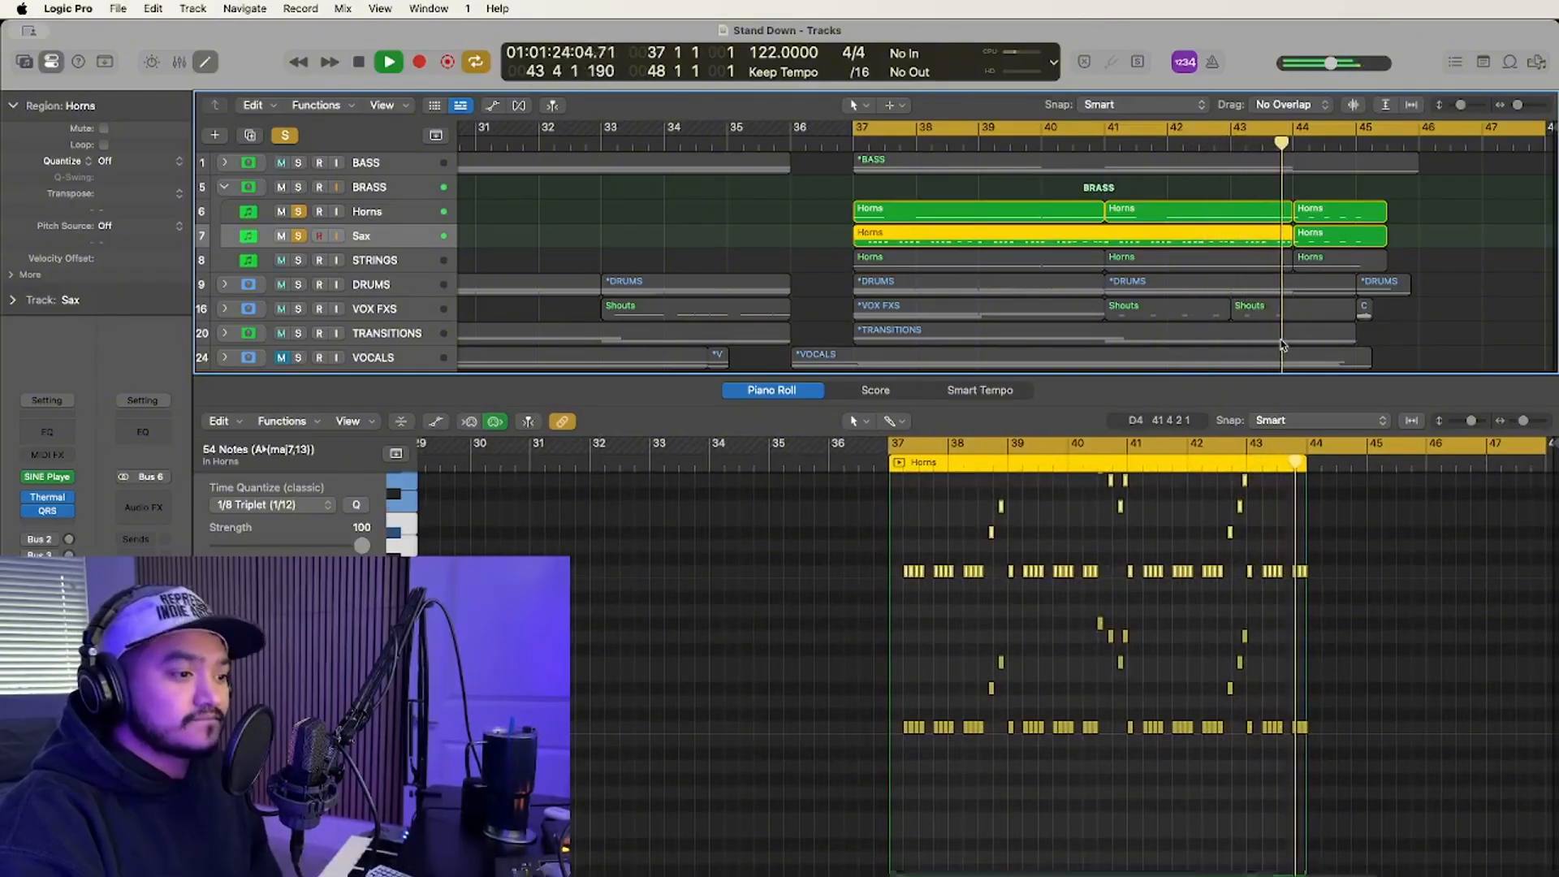
pyautogui.click(1337, 215)
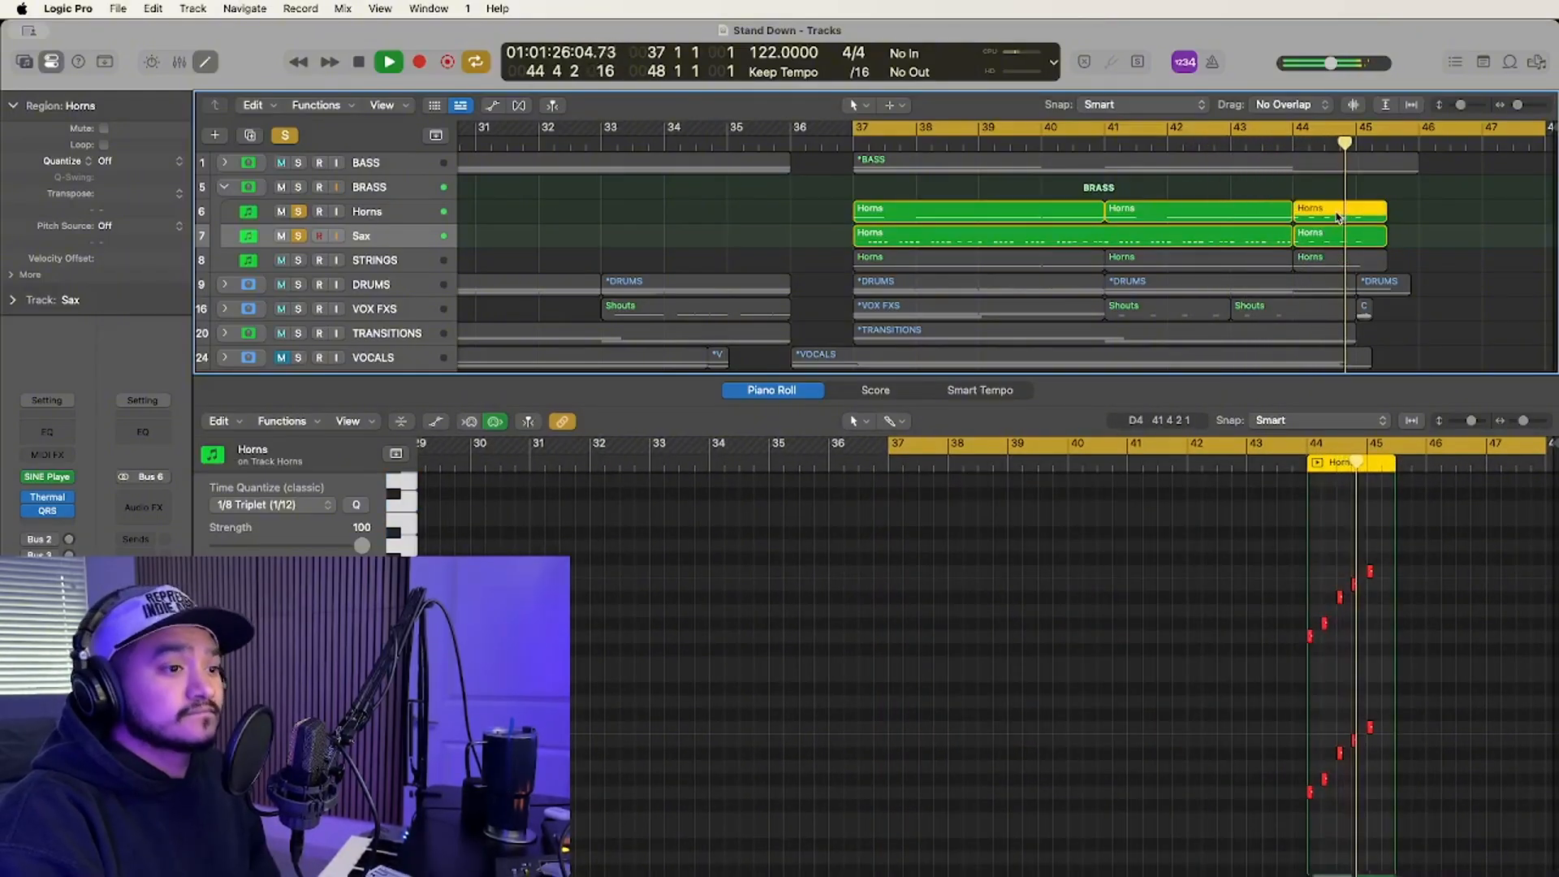
pyautogui.press('space')
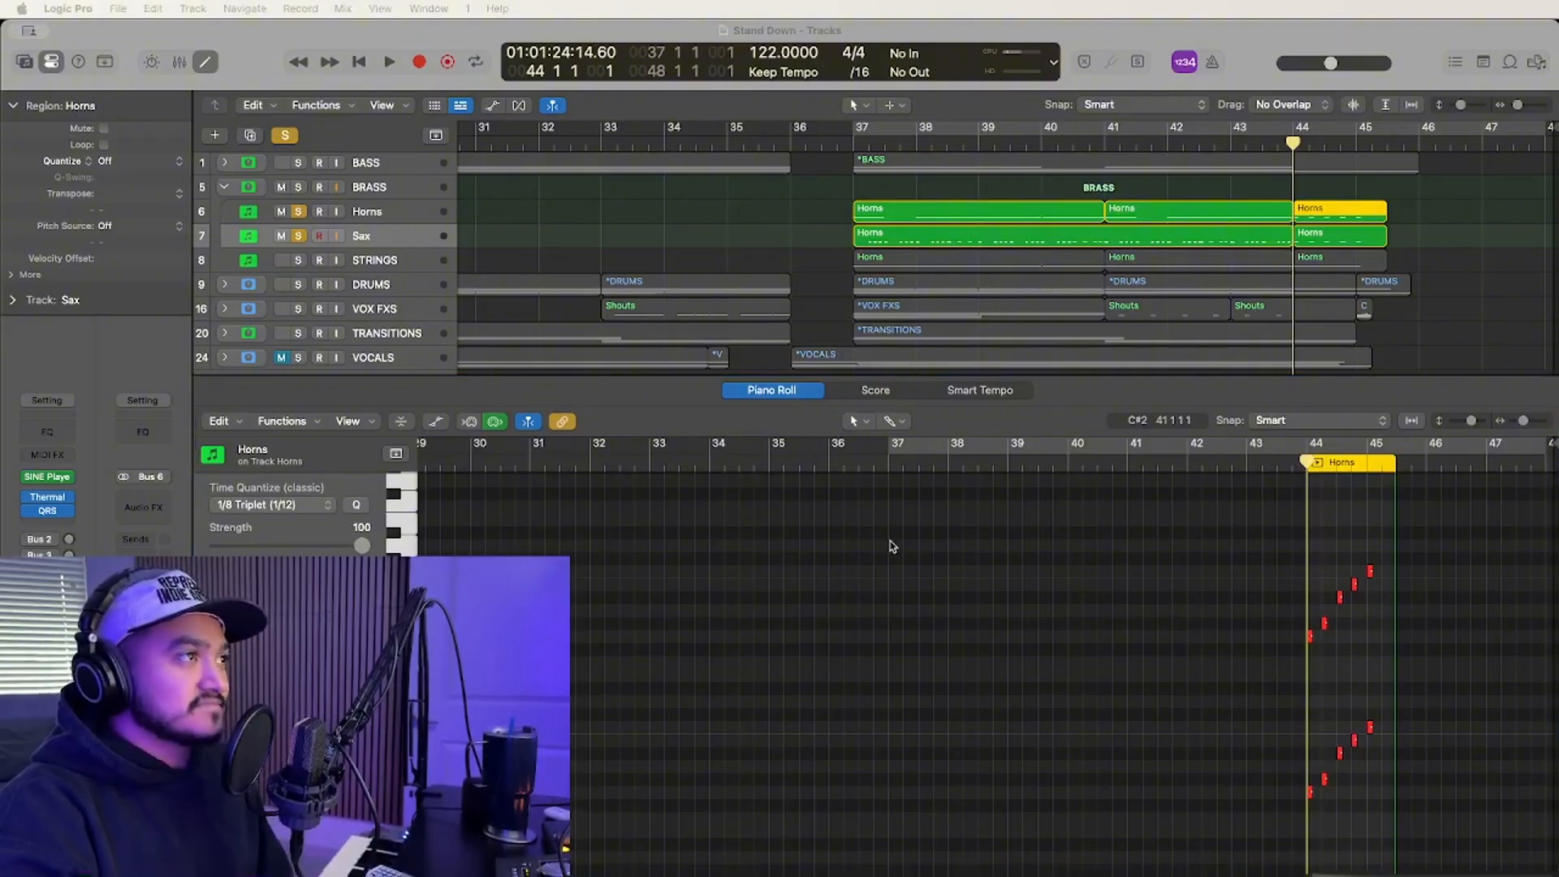
# Audition the soloed brass run from bar 44 with the cycle range off.
pyautogui.click(891, 544)
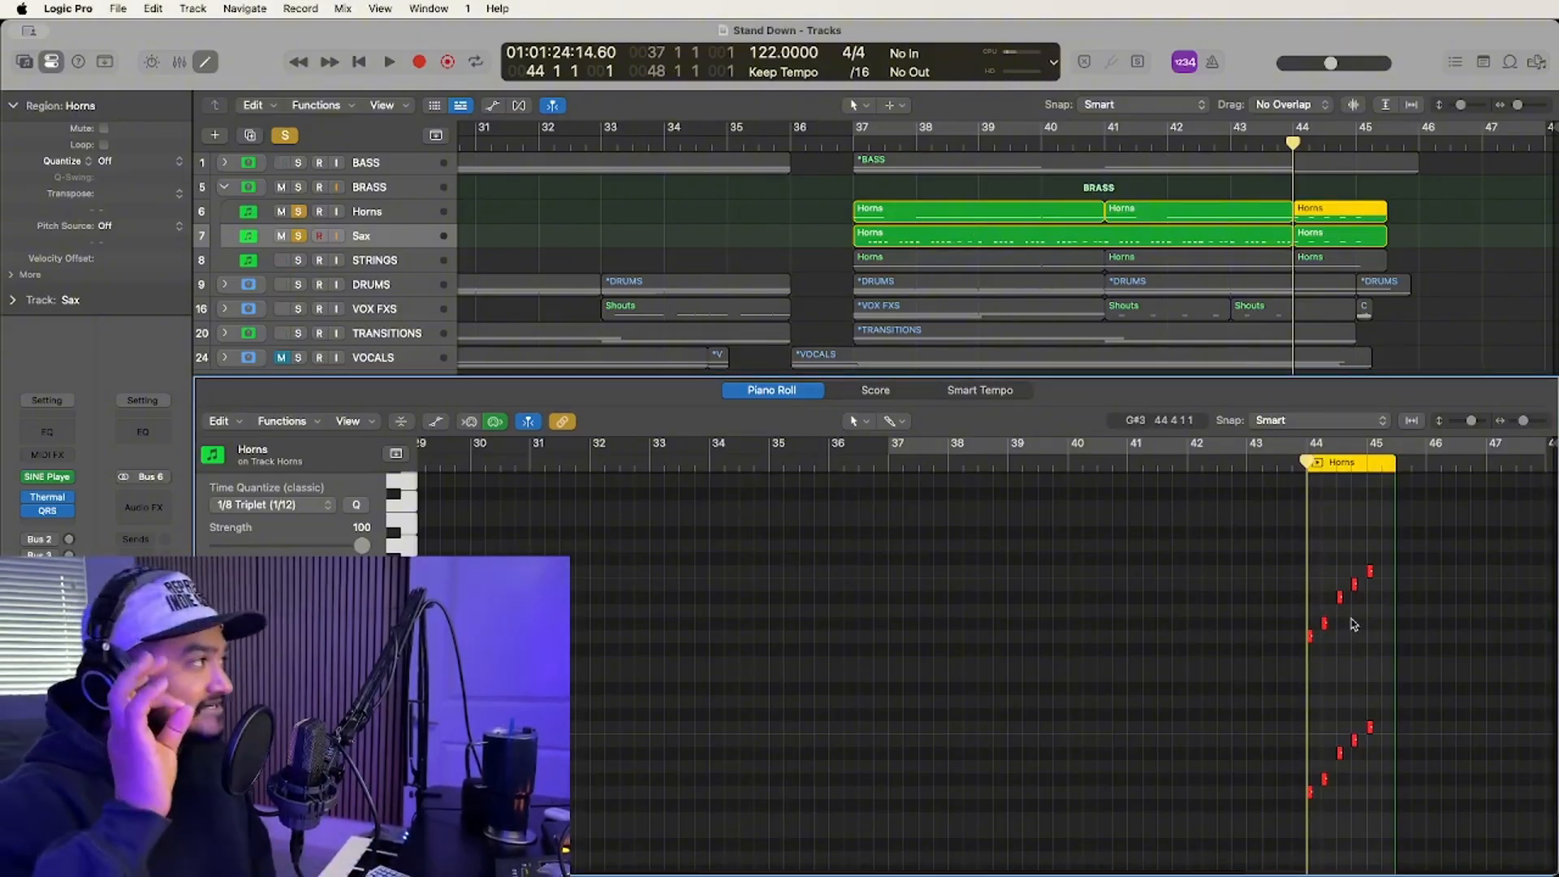
pyautogui.click(1294, 142)
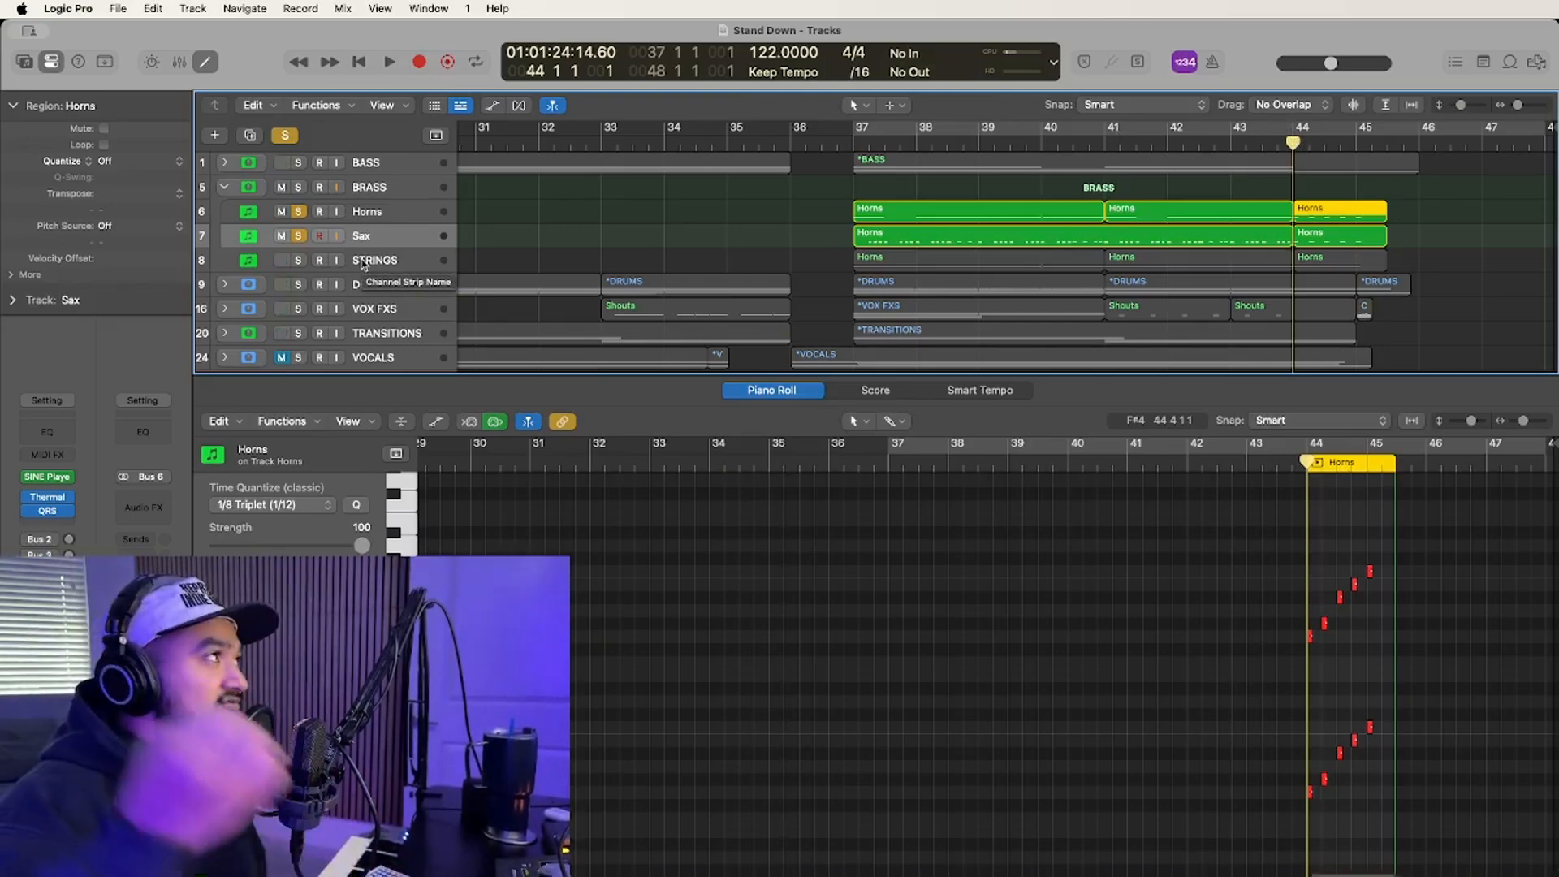
pyautogui.moveTo(1113, 146); pyautogui.dragTo(1292, 151)
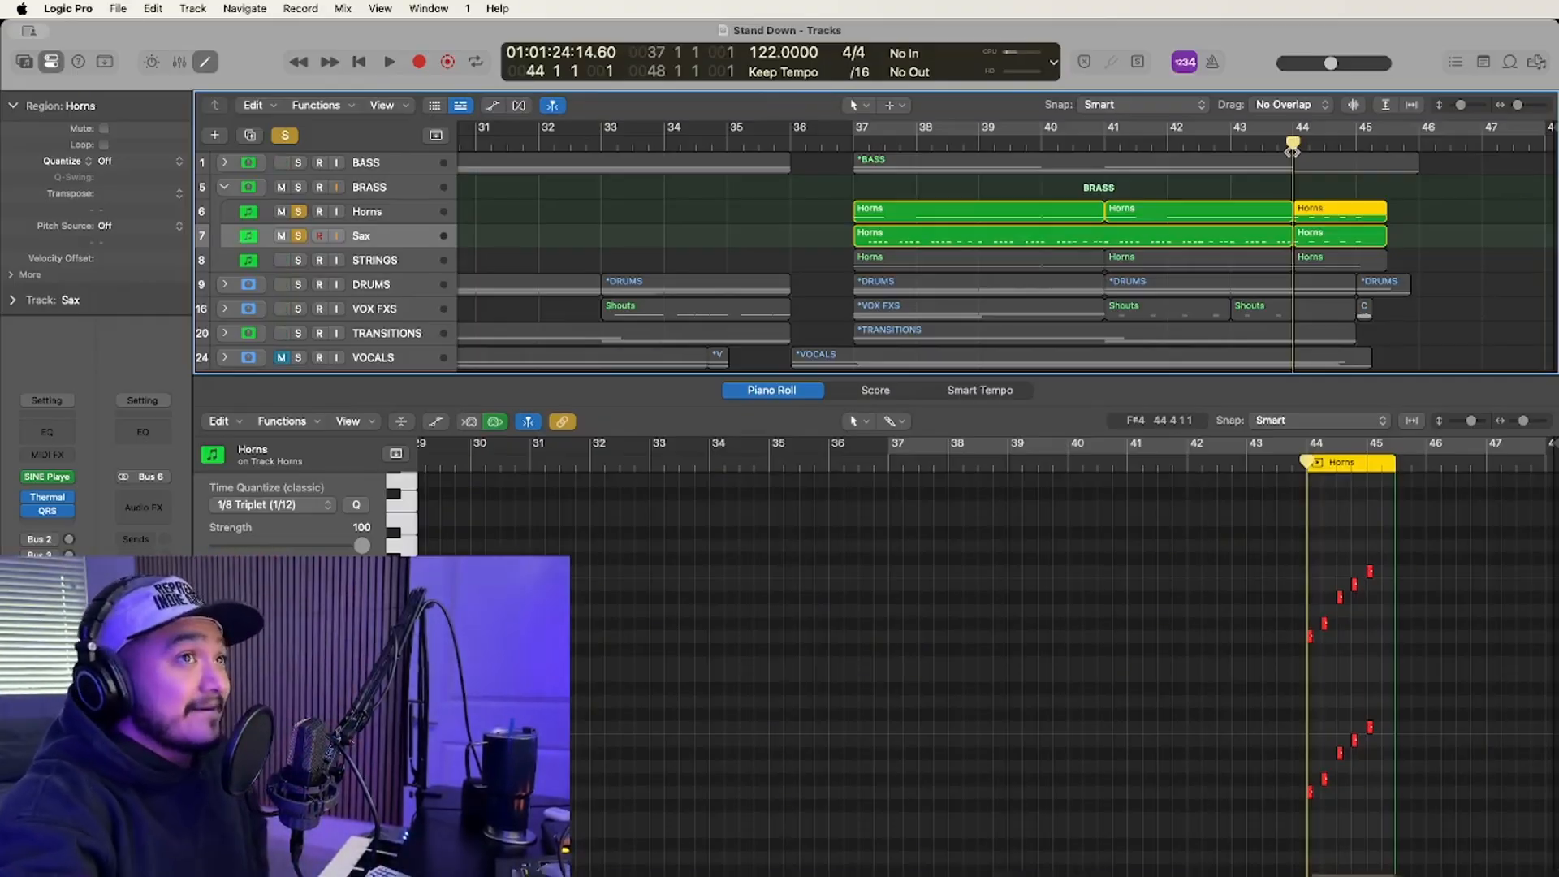
pyautogui.press('space')
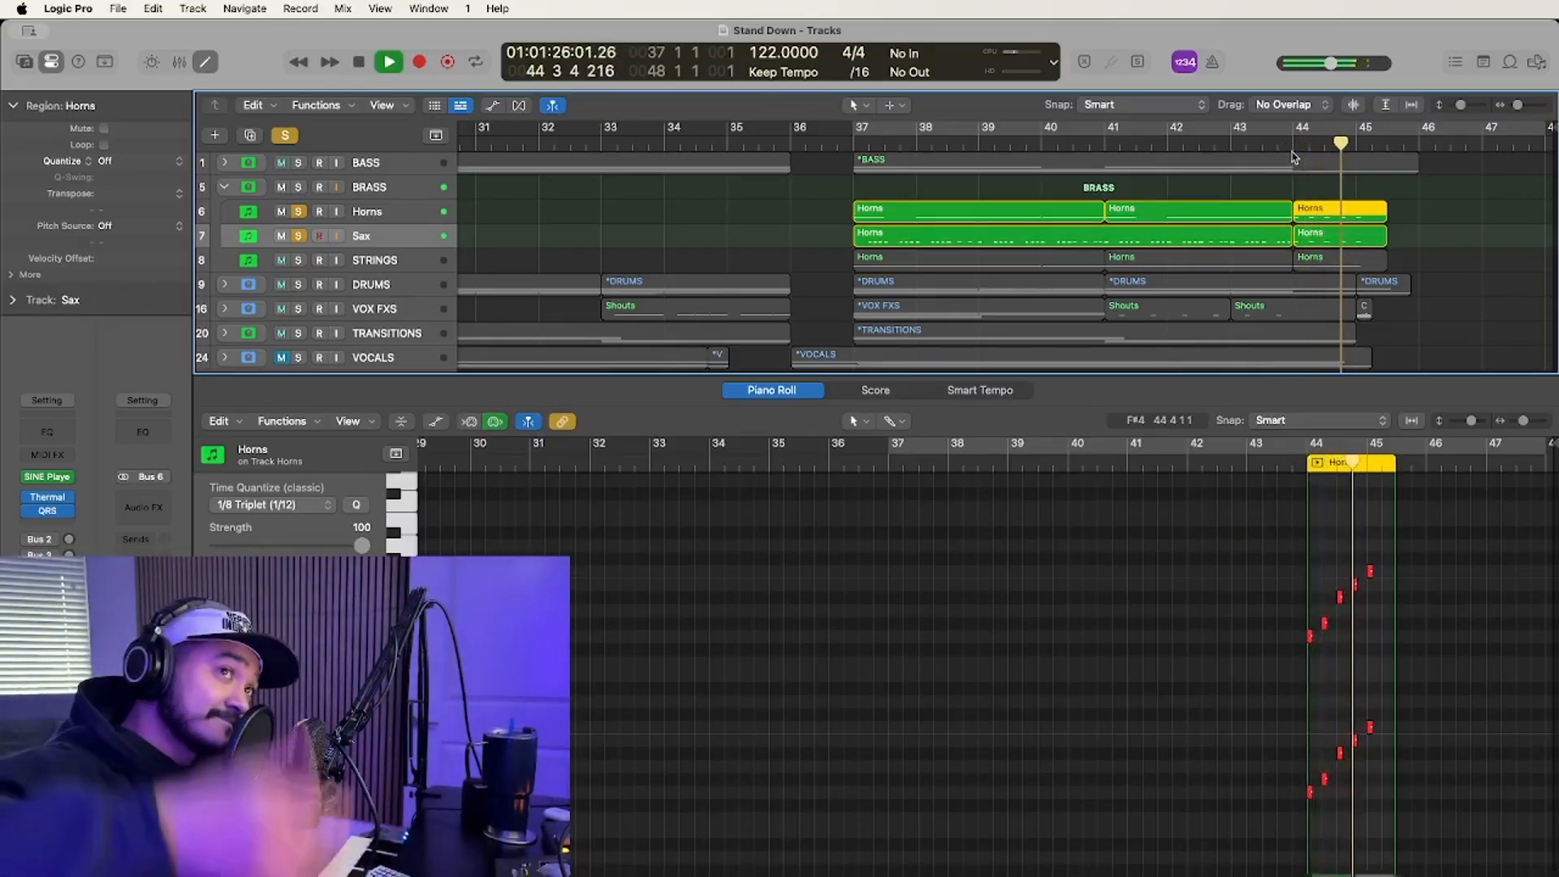
pyautogui.press('space')
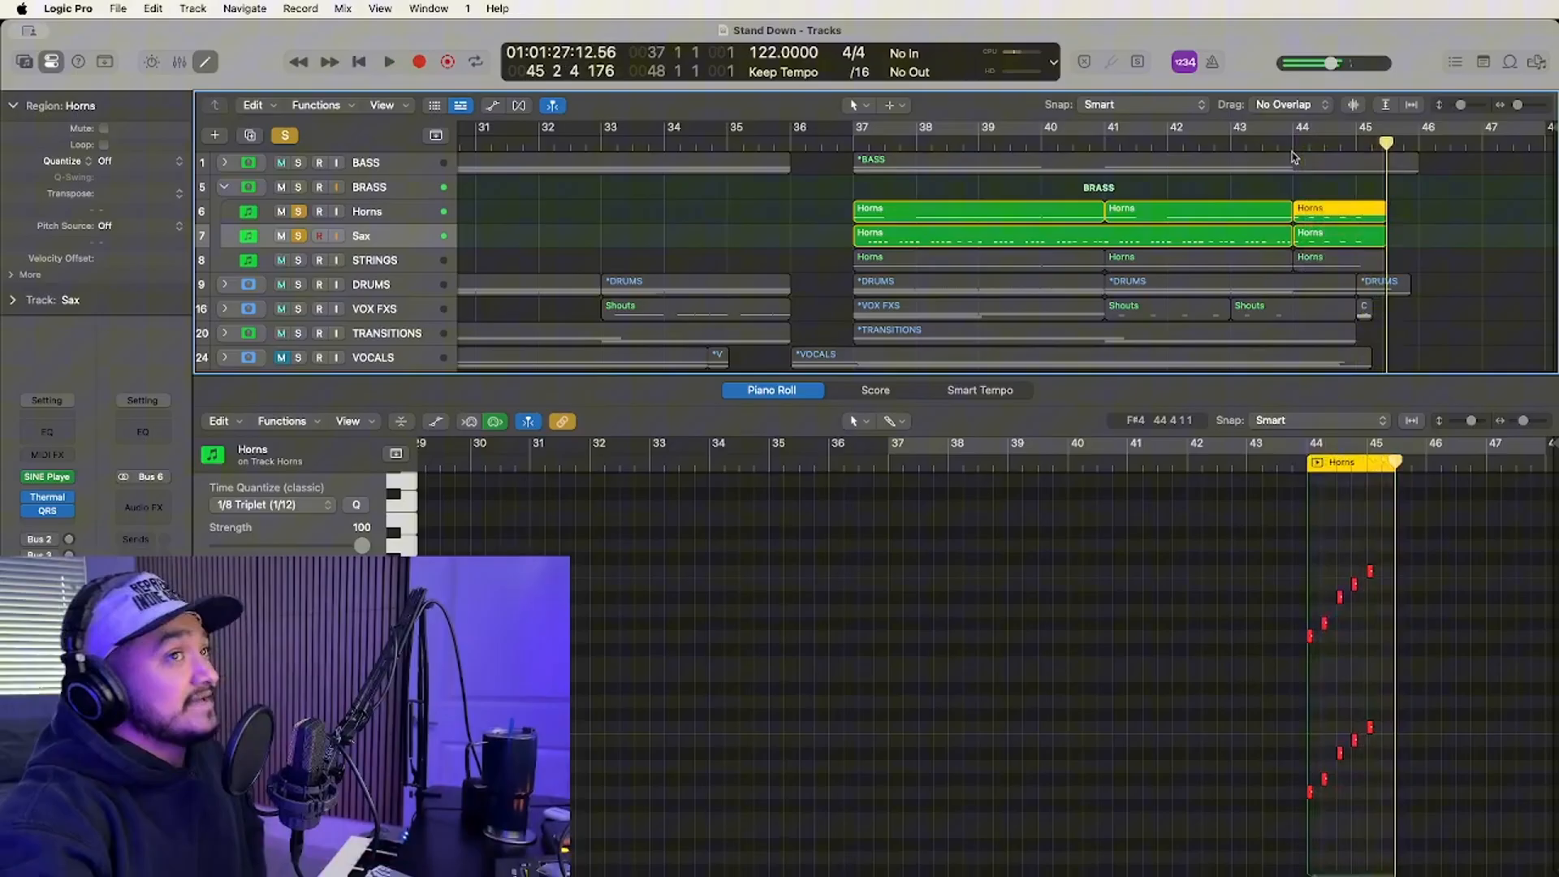
# Clear all track solos and play the full mix of the ending from just before bar 44.
pyautogui.click(298, 260)
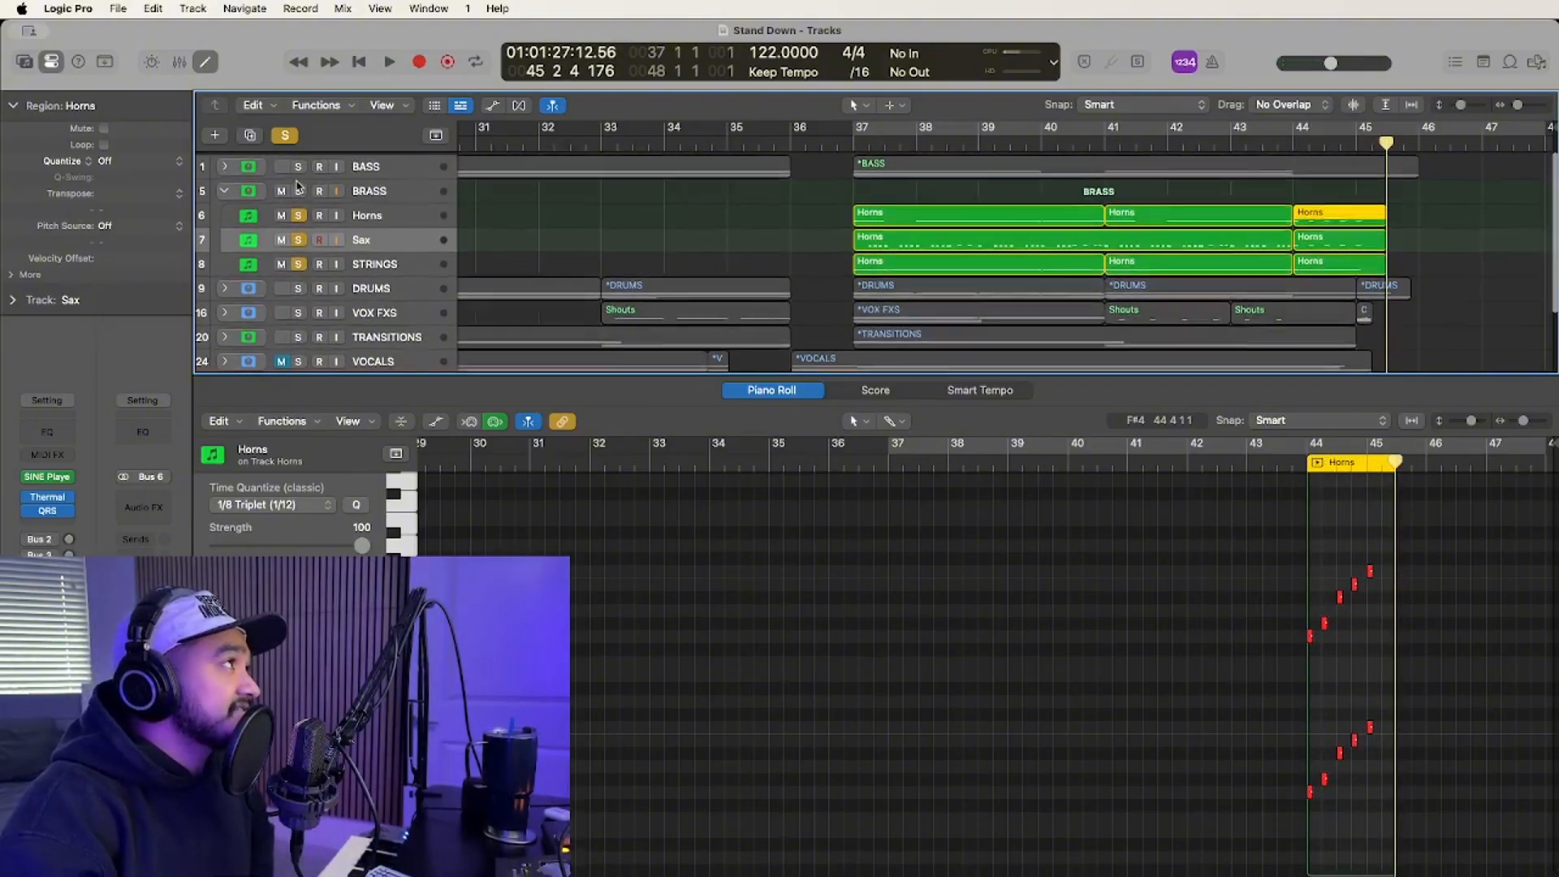
pyautogui.click(298, 163)
pyautogui.keyDown('alt'); pyautogui.click(298, 165); pyautogui.keyUp('alt')
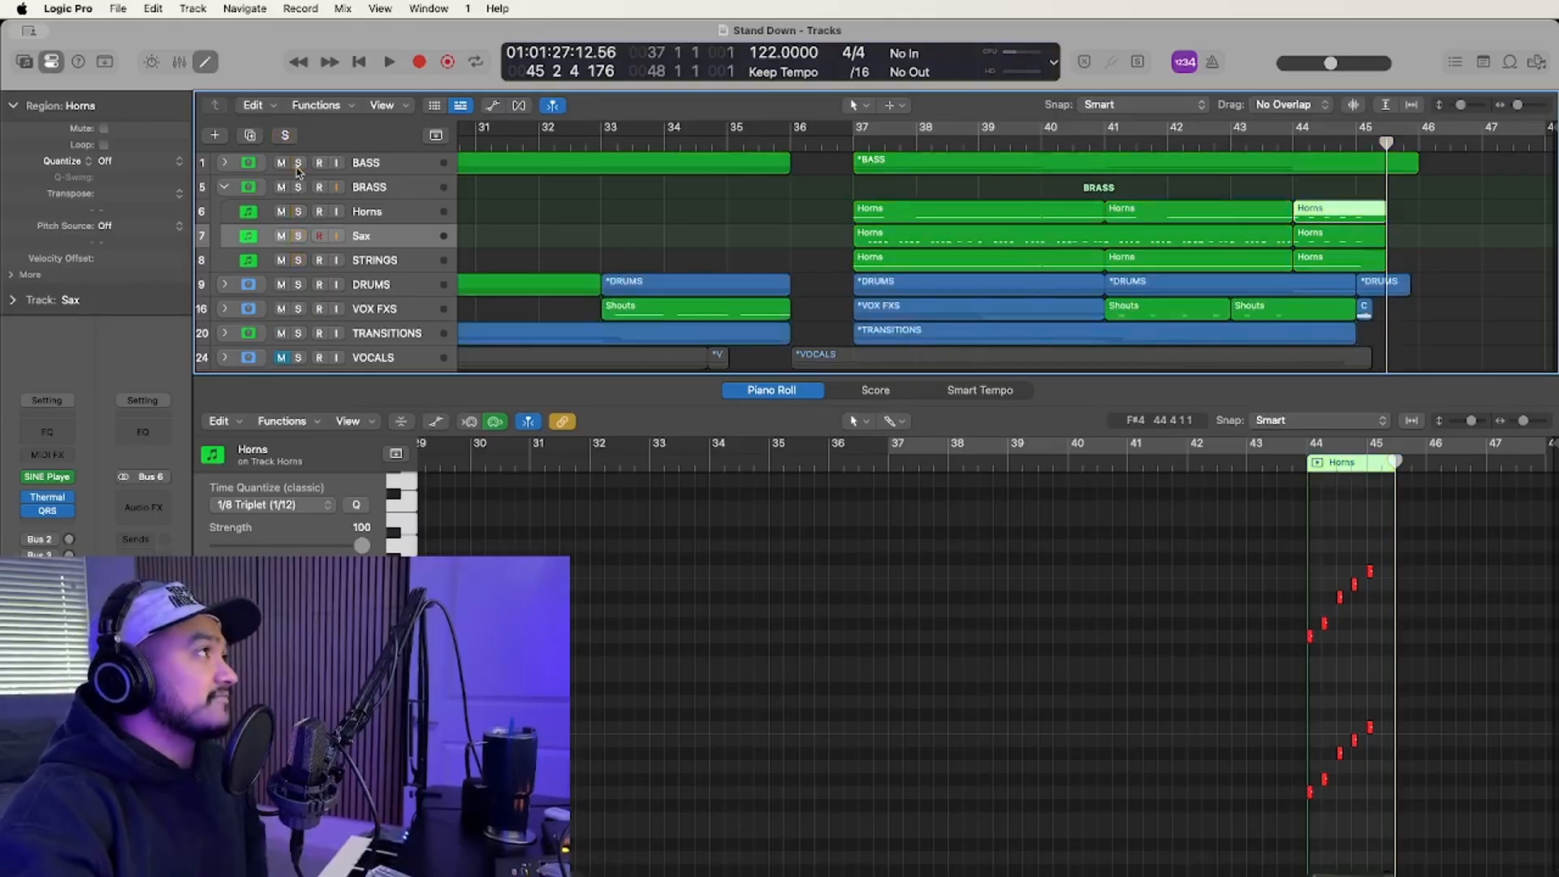
pyautogui.click(1284, 144)
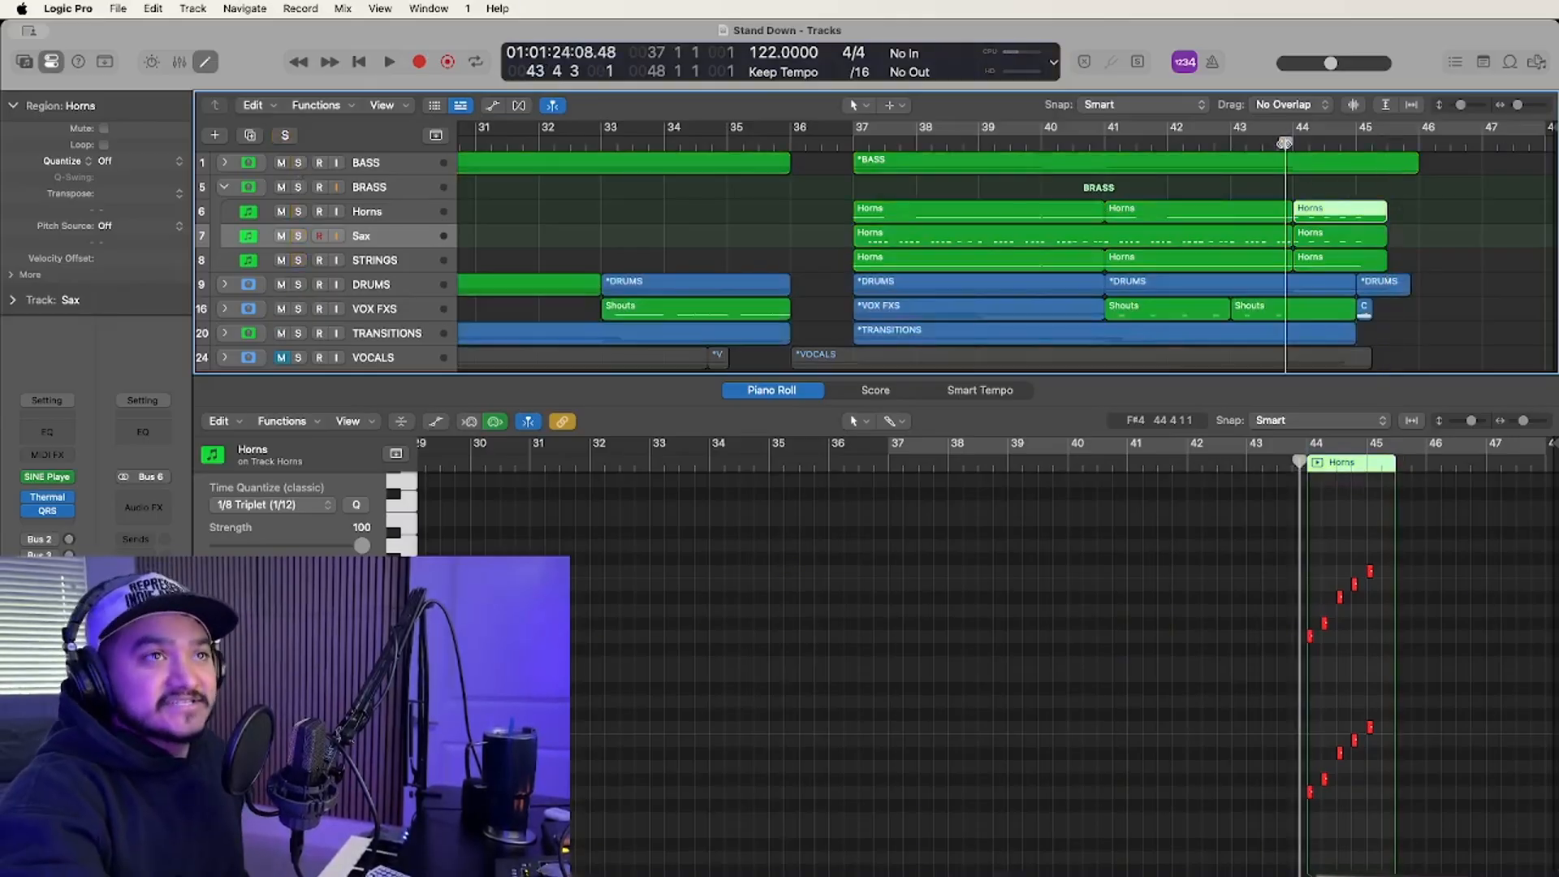
pyautogui.press('space')
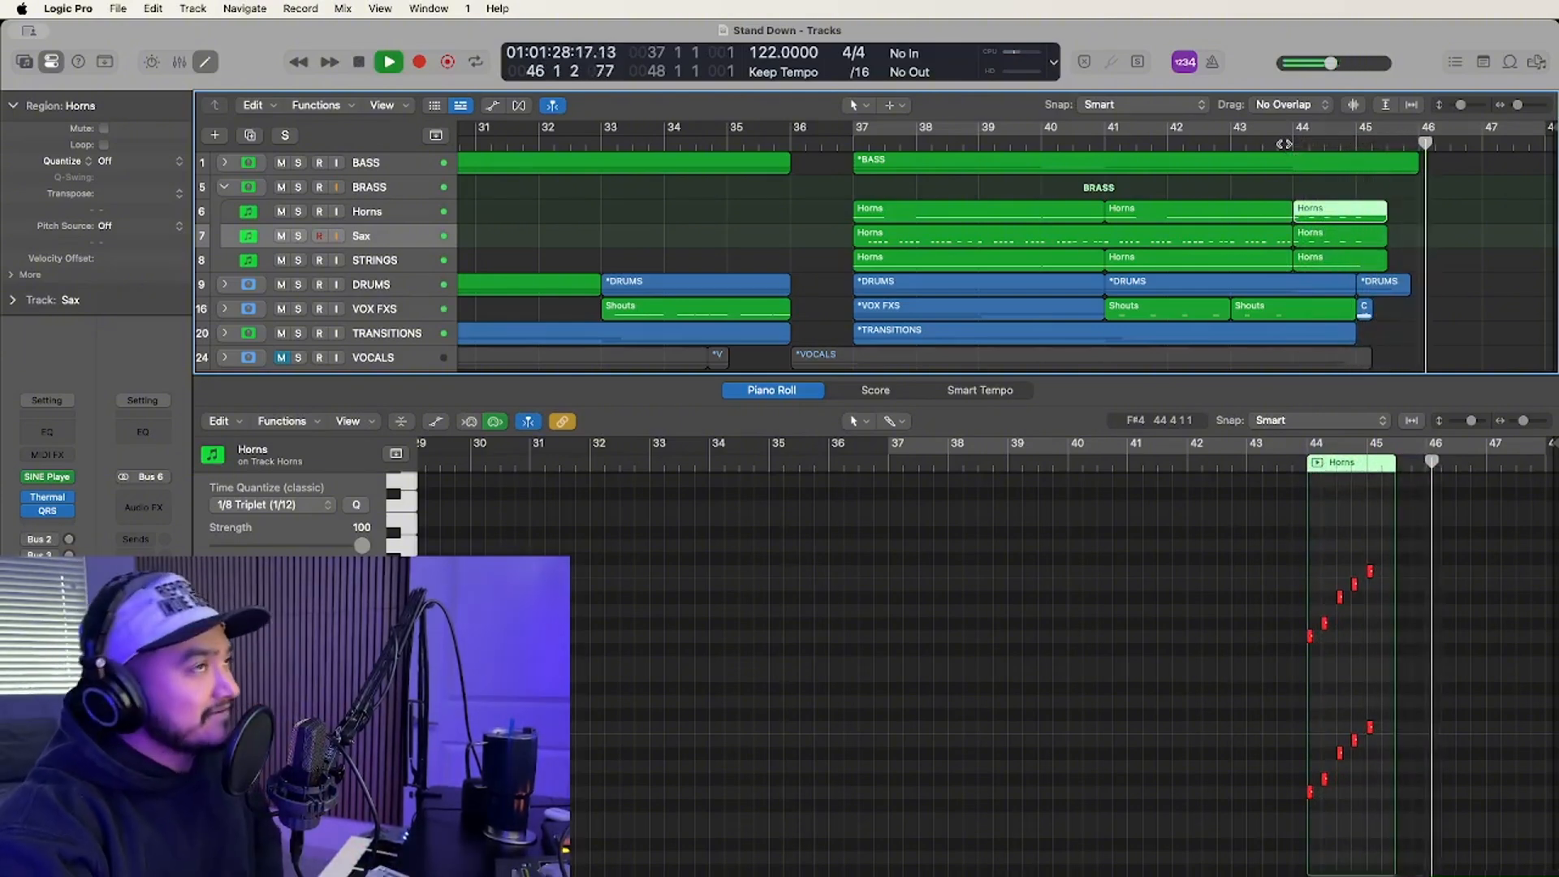
pyautogui.press('space')
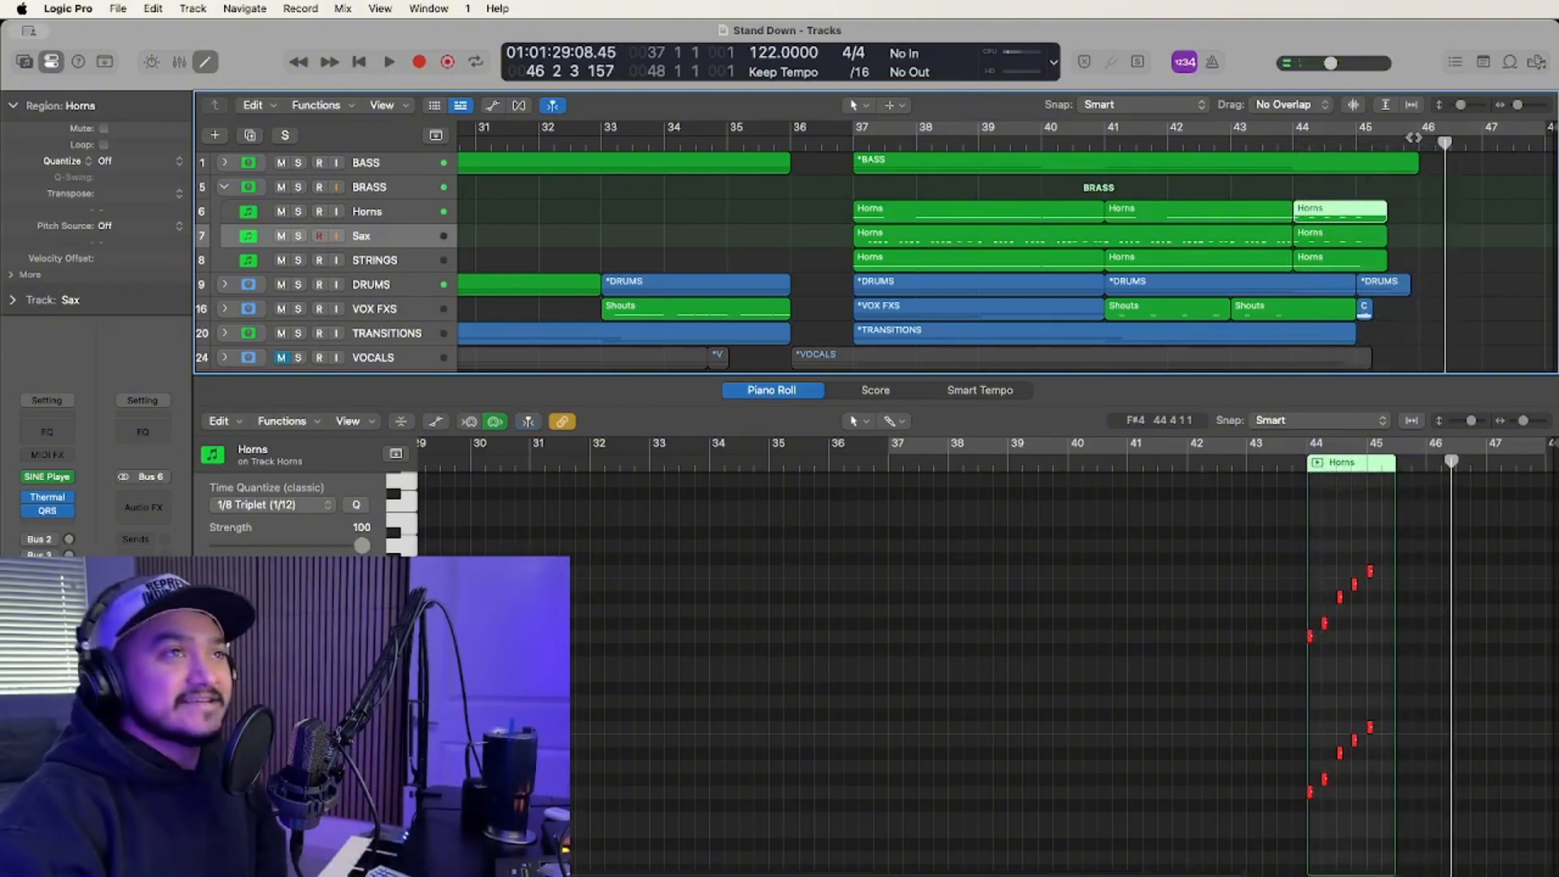
# Collapse the BRASS stack and audition the STRINGS track soloed from bar 17.
pyautogui.click(1303, 195)
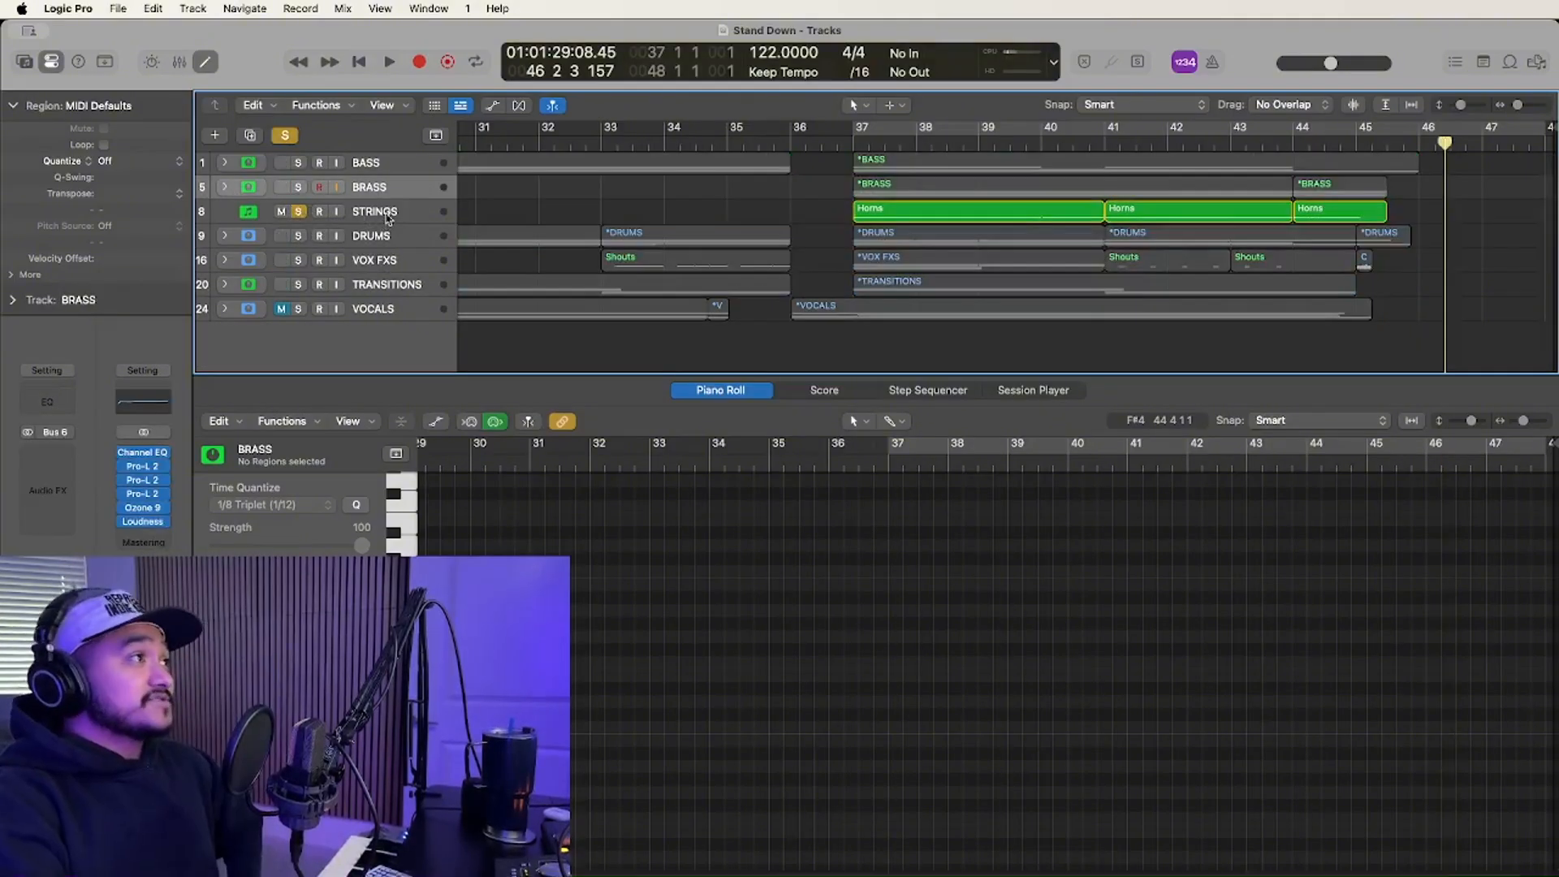
pyautogui.click(384, 213)
pyautogui.scroll(-10, 828, 138)
pyautogui.click(828, 138)
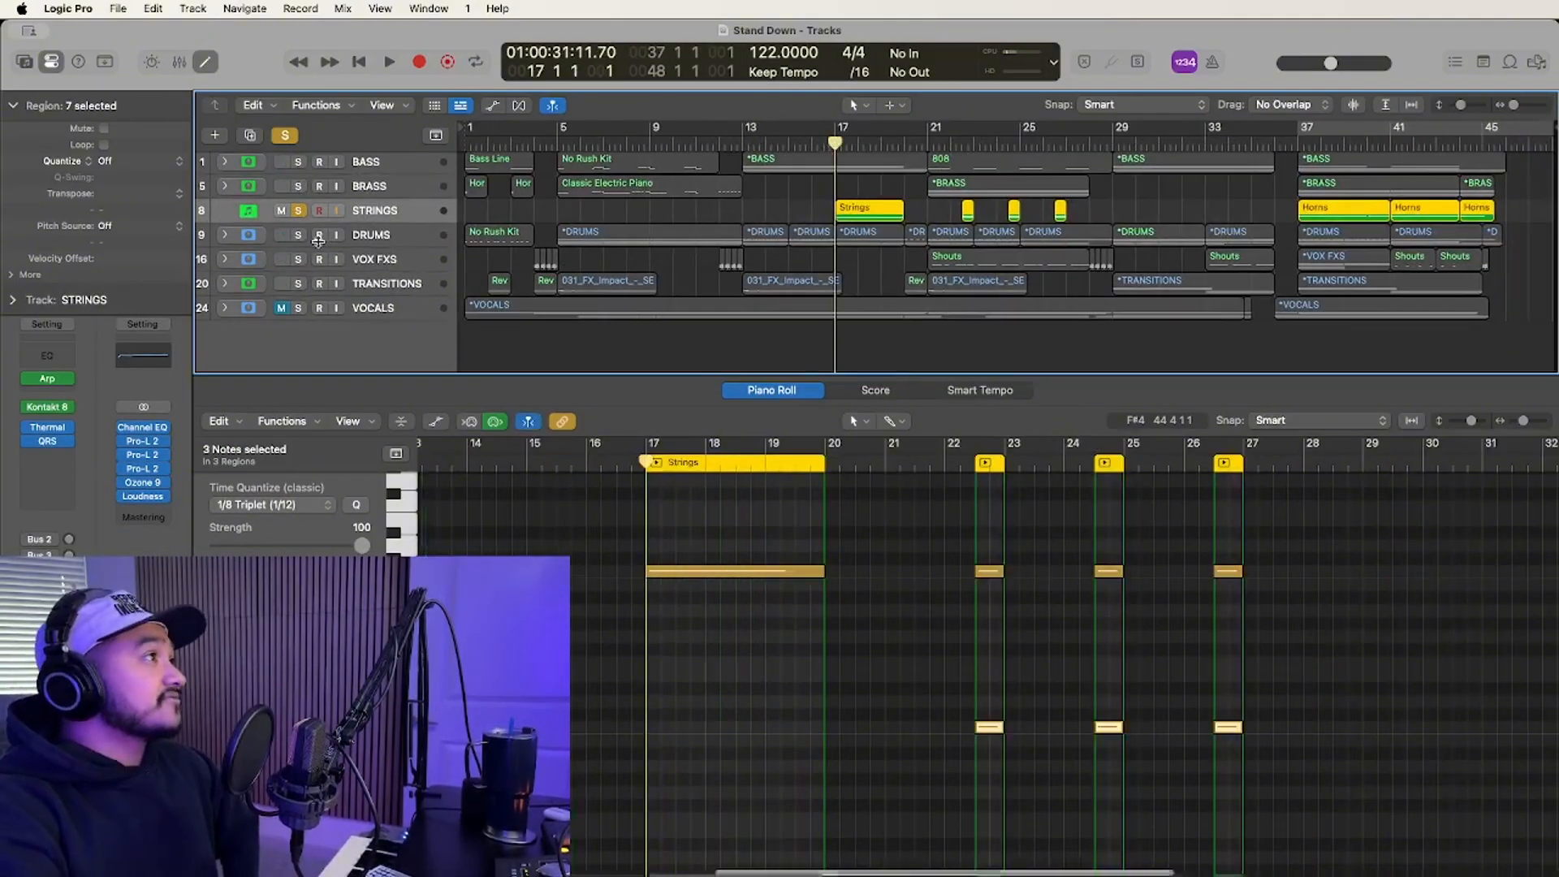
pyautogui.press('space')
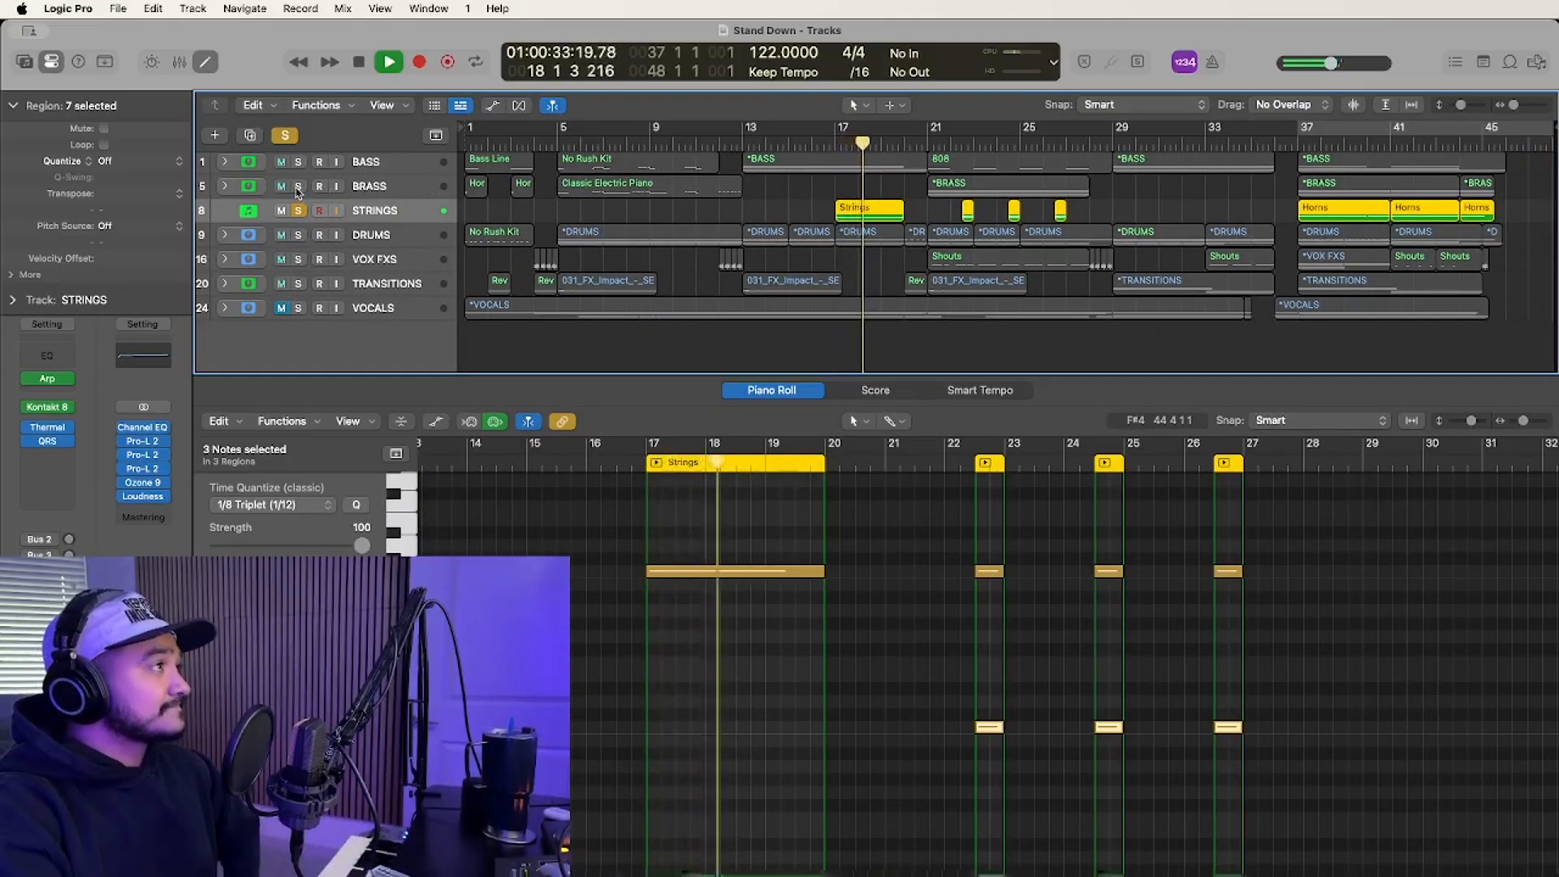
pyautogui.press('space')
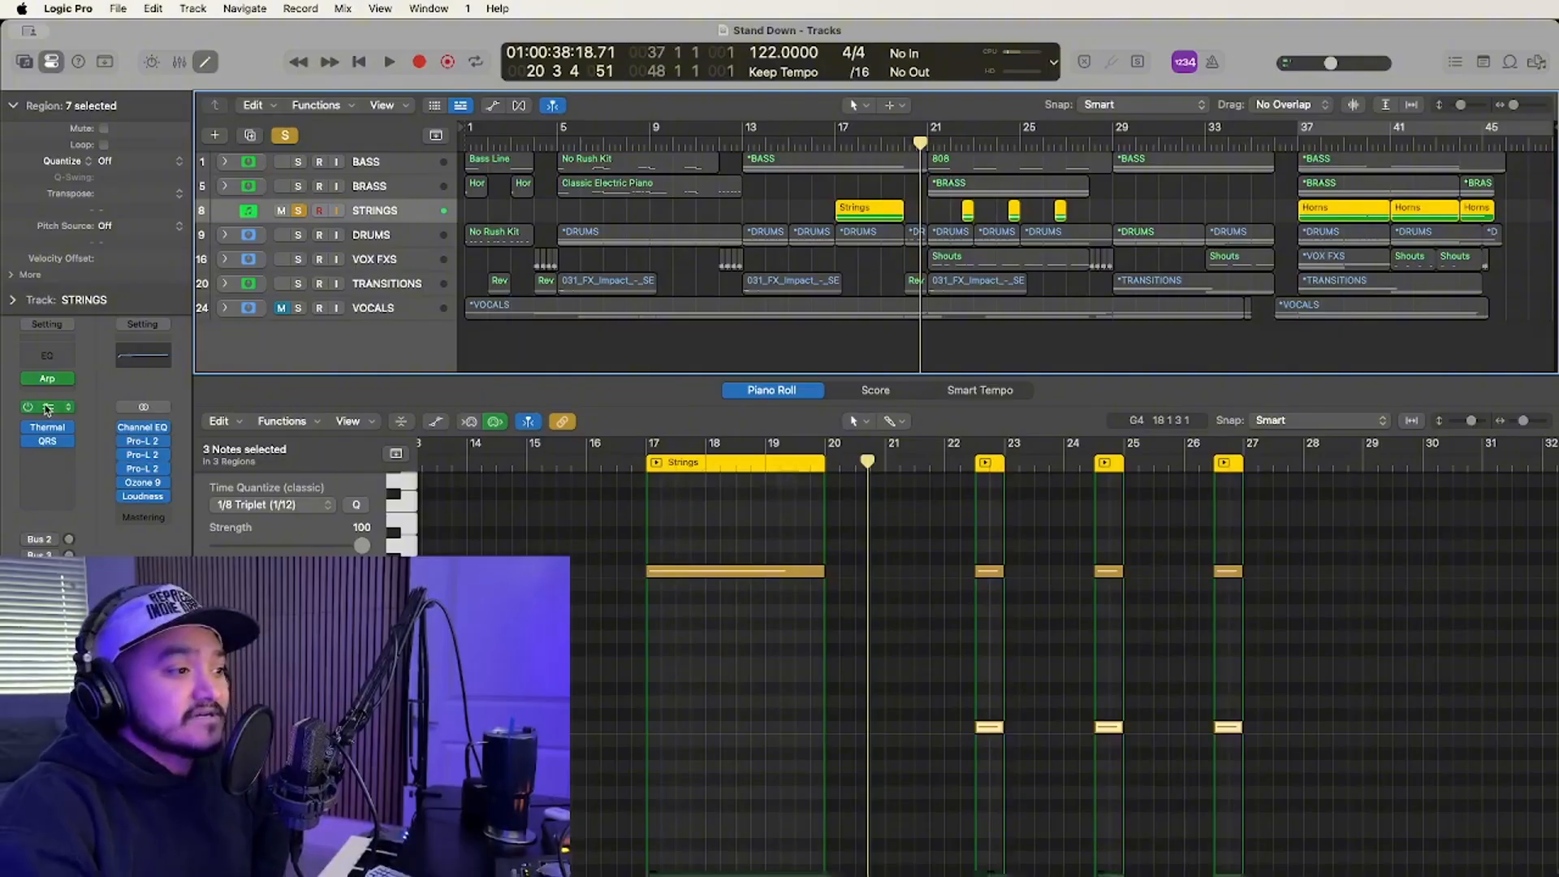
# Open the STRINGS track's Kontakt 8 instrument and move its window so the whole Short Strings patch is in view.
pyautogui.click(56, 408)
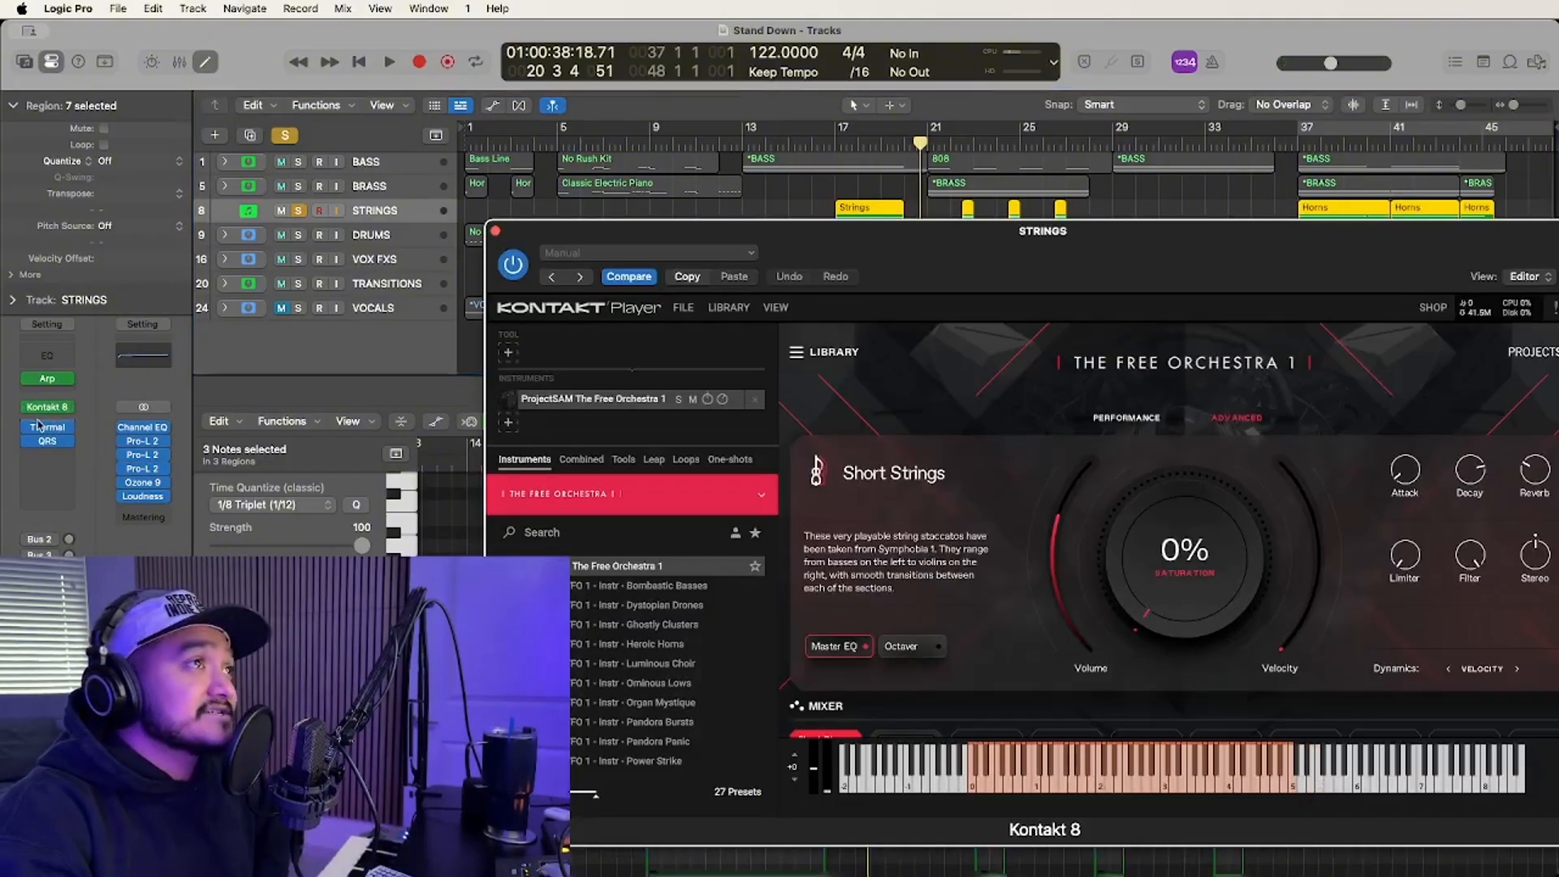
pyautogui.moveTo(1061, 273); pyautogui.dragTo(787, 126)
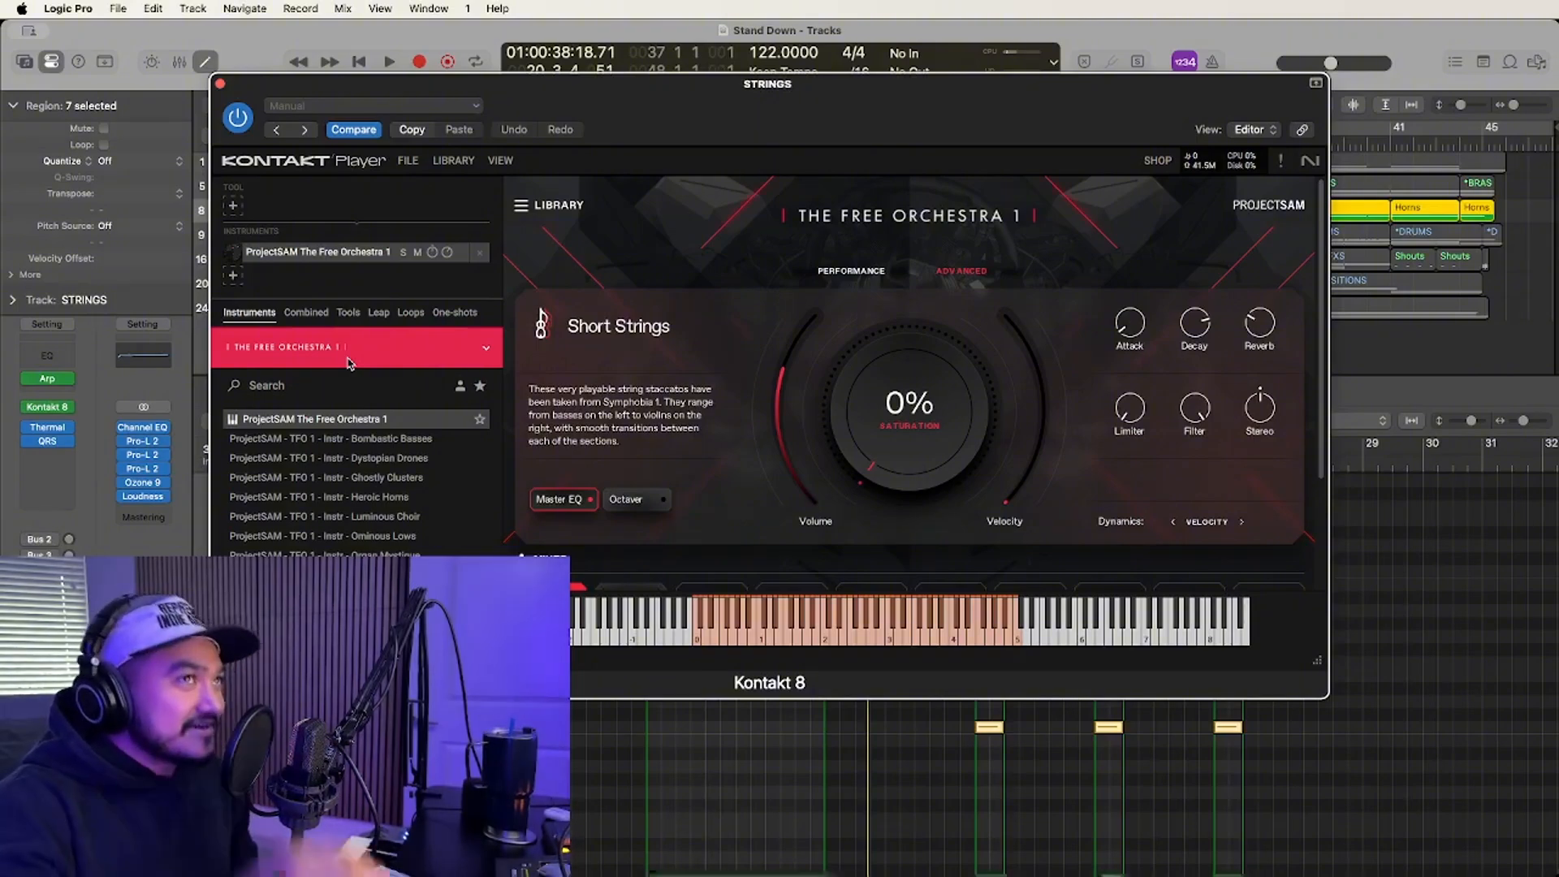
pyautogui.moveTo(656, 112); pyautogui.dragTo(751, 101)
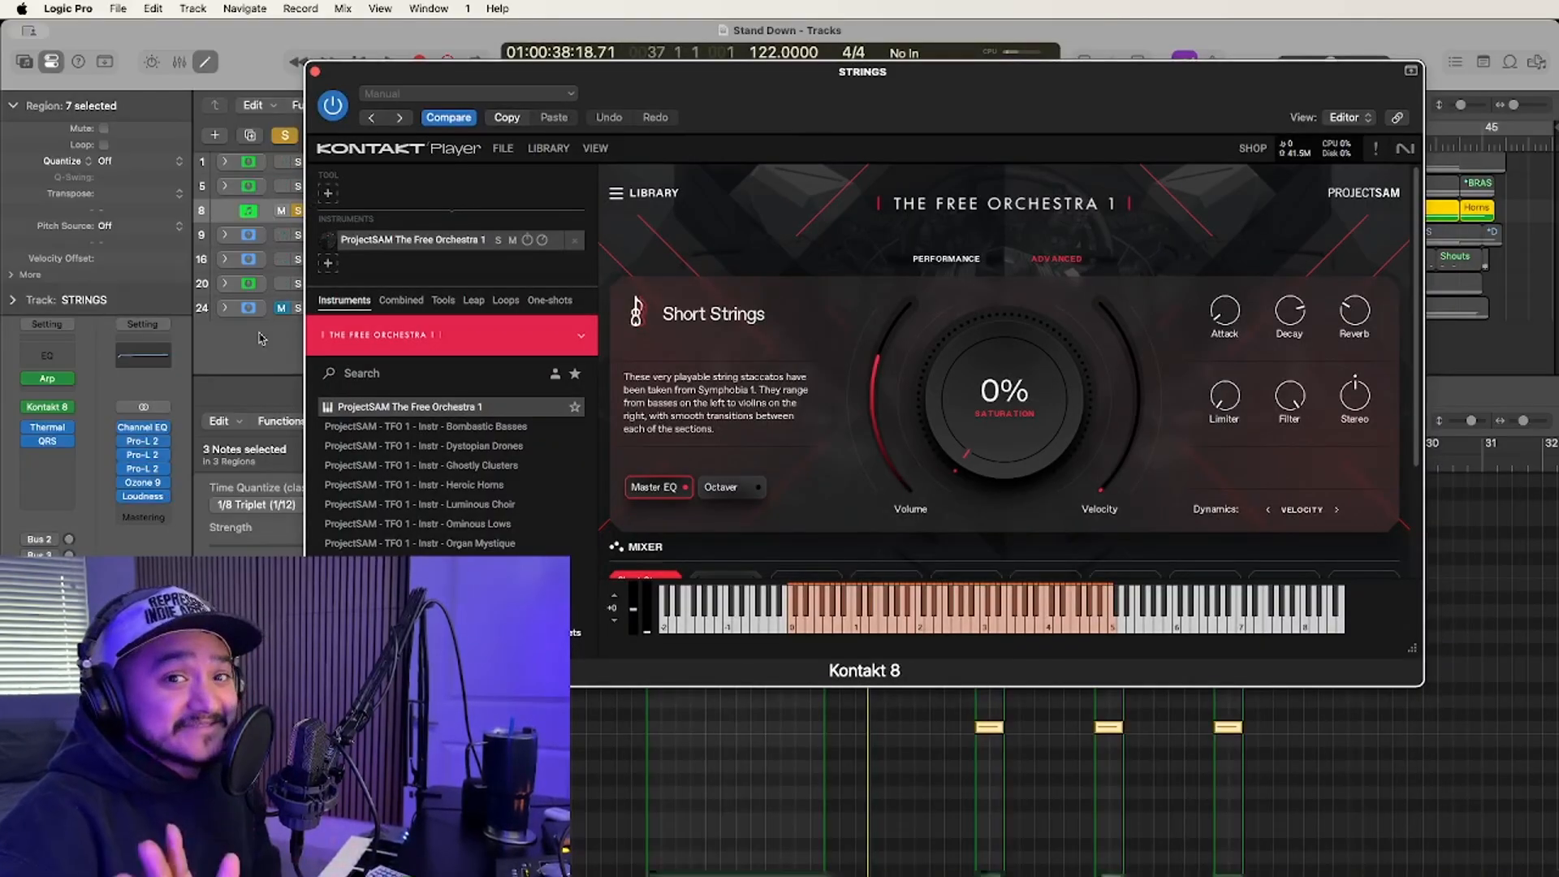
pyautogui.moveTo(826, 91); pyautogui.dragTo(883, 73)
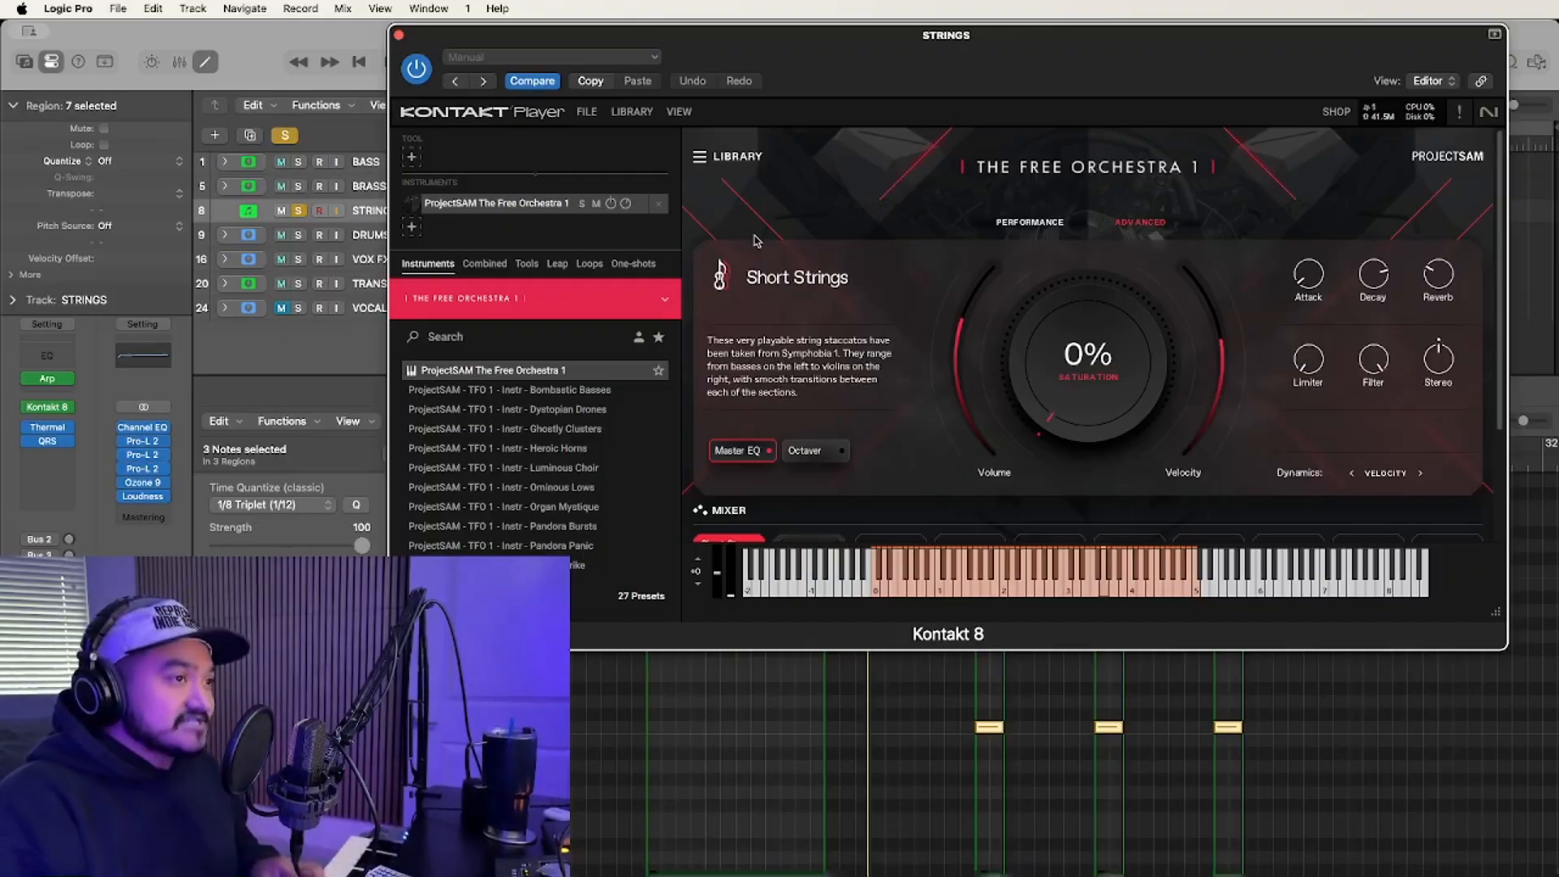
# Toggle the bypass of the STRINGS track's Arpeggiator, view its rate and note order settings, and close its window.
pyautogui.click(27, 378)
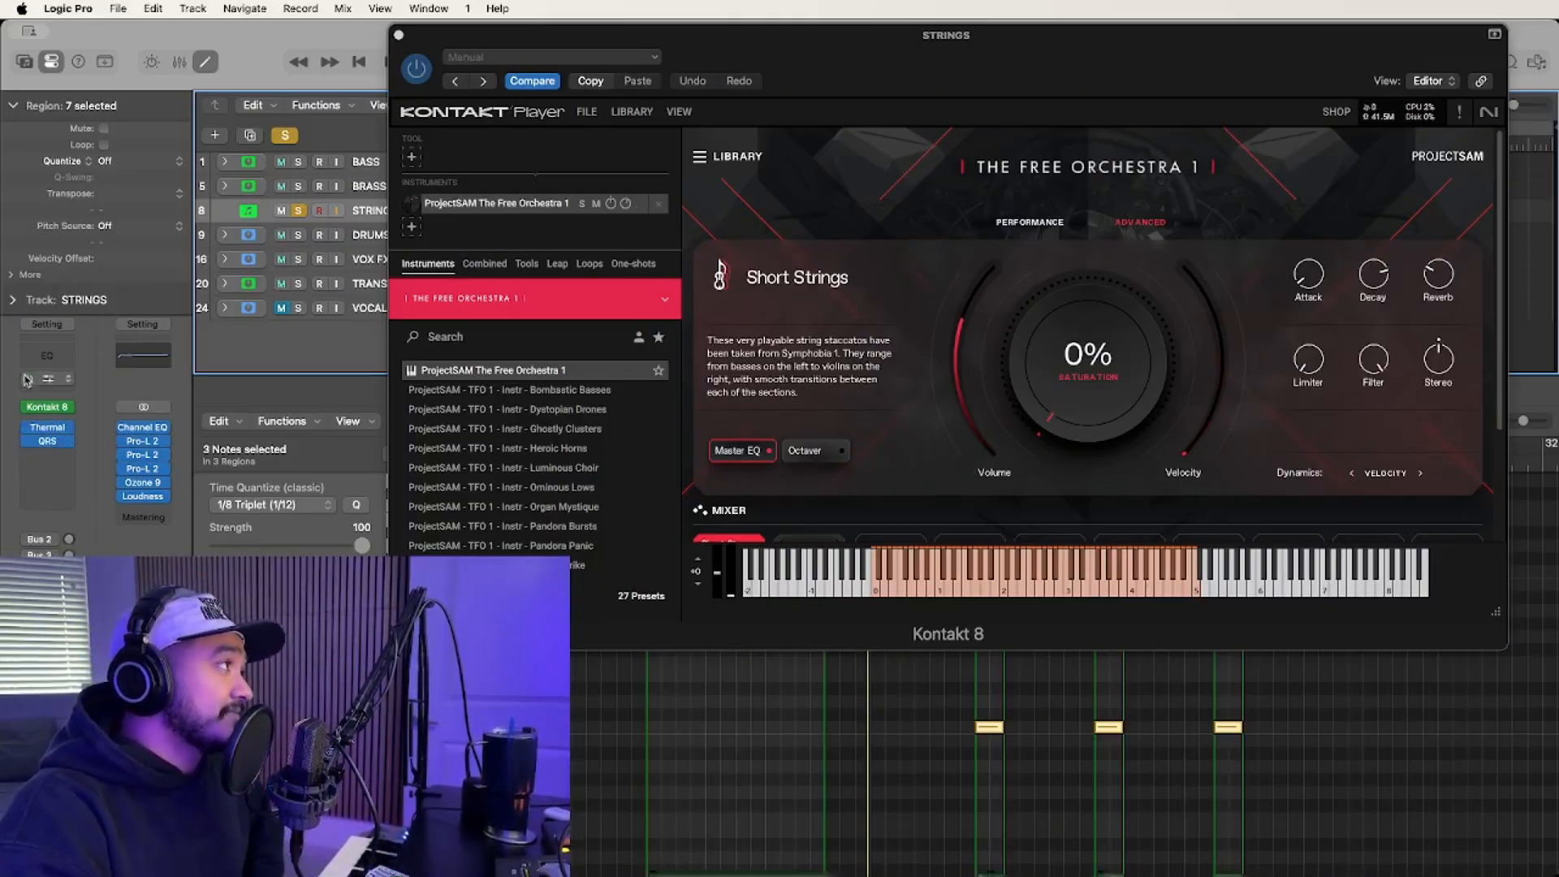
pyautogui.click(48, 380)
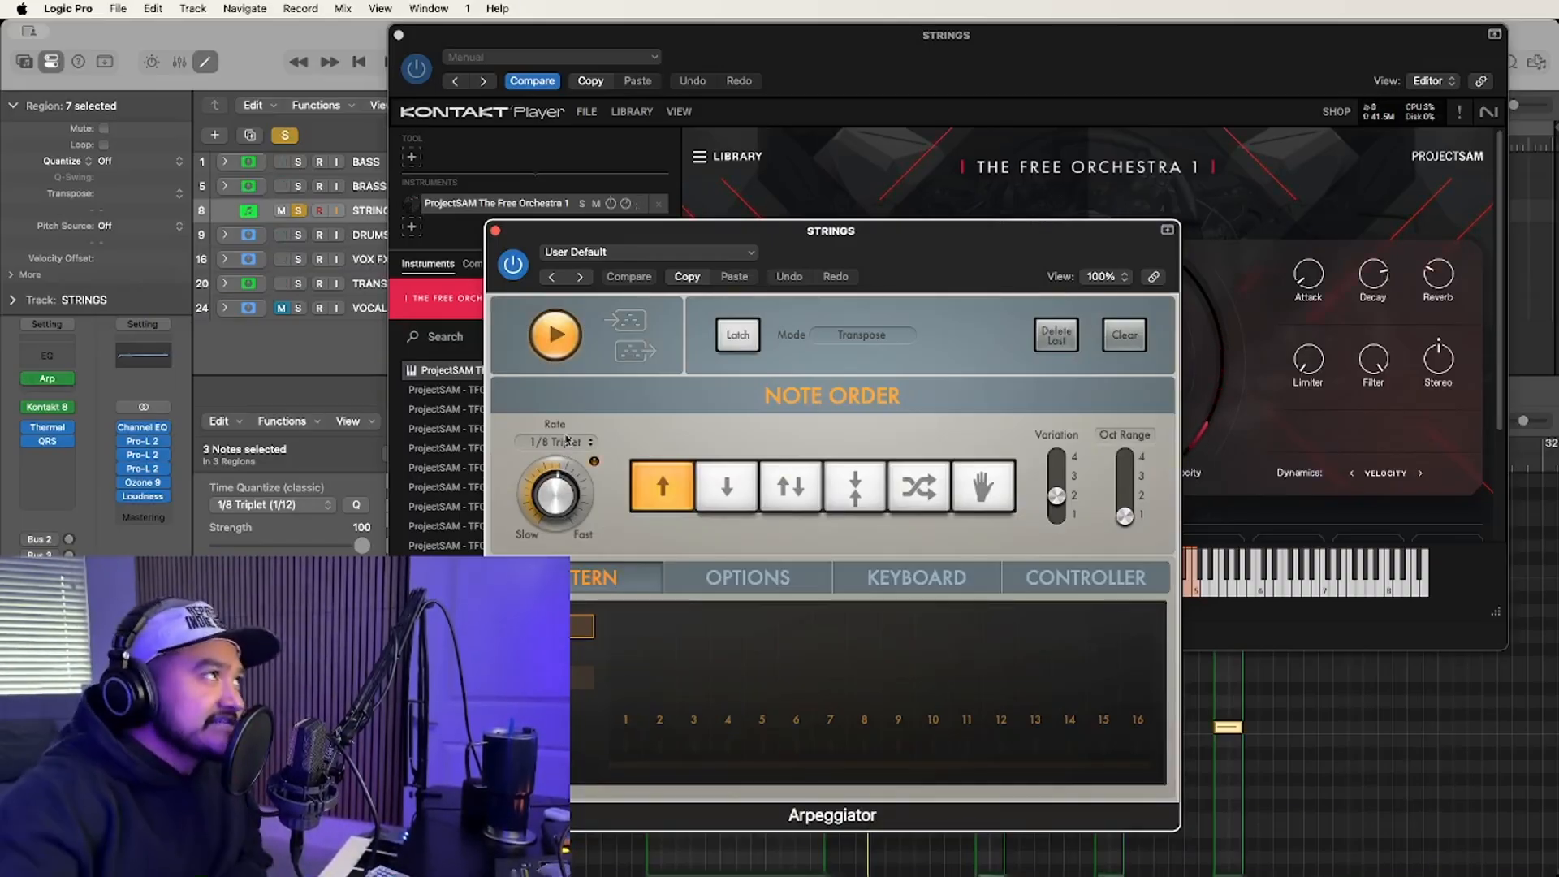
pyautogui.click(496, 231)
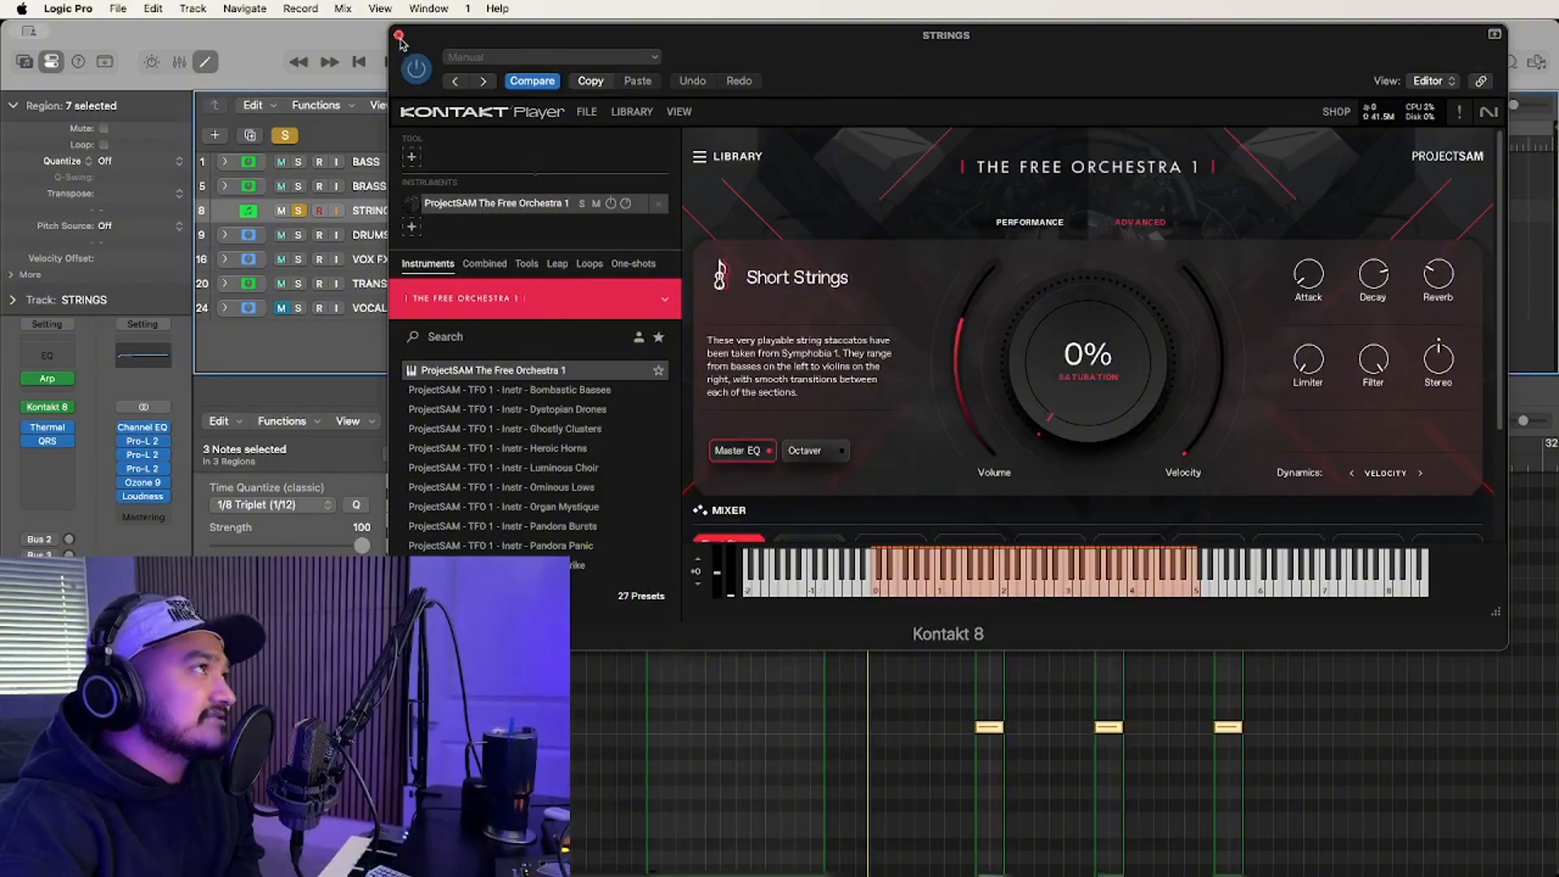
# Close the Kontakt 8 window and play BRASS and BASS soloed together with STRINGS from bar 13.
pyautogui.click(398, 37)
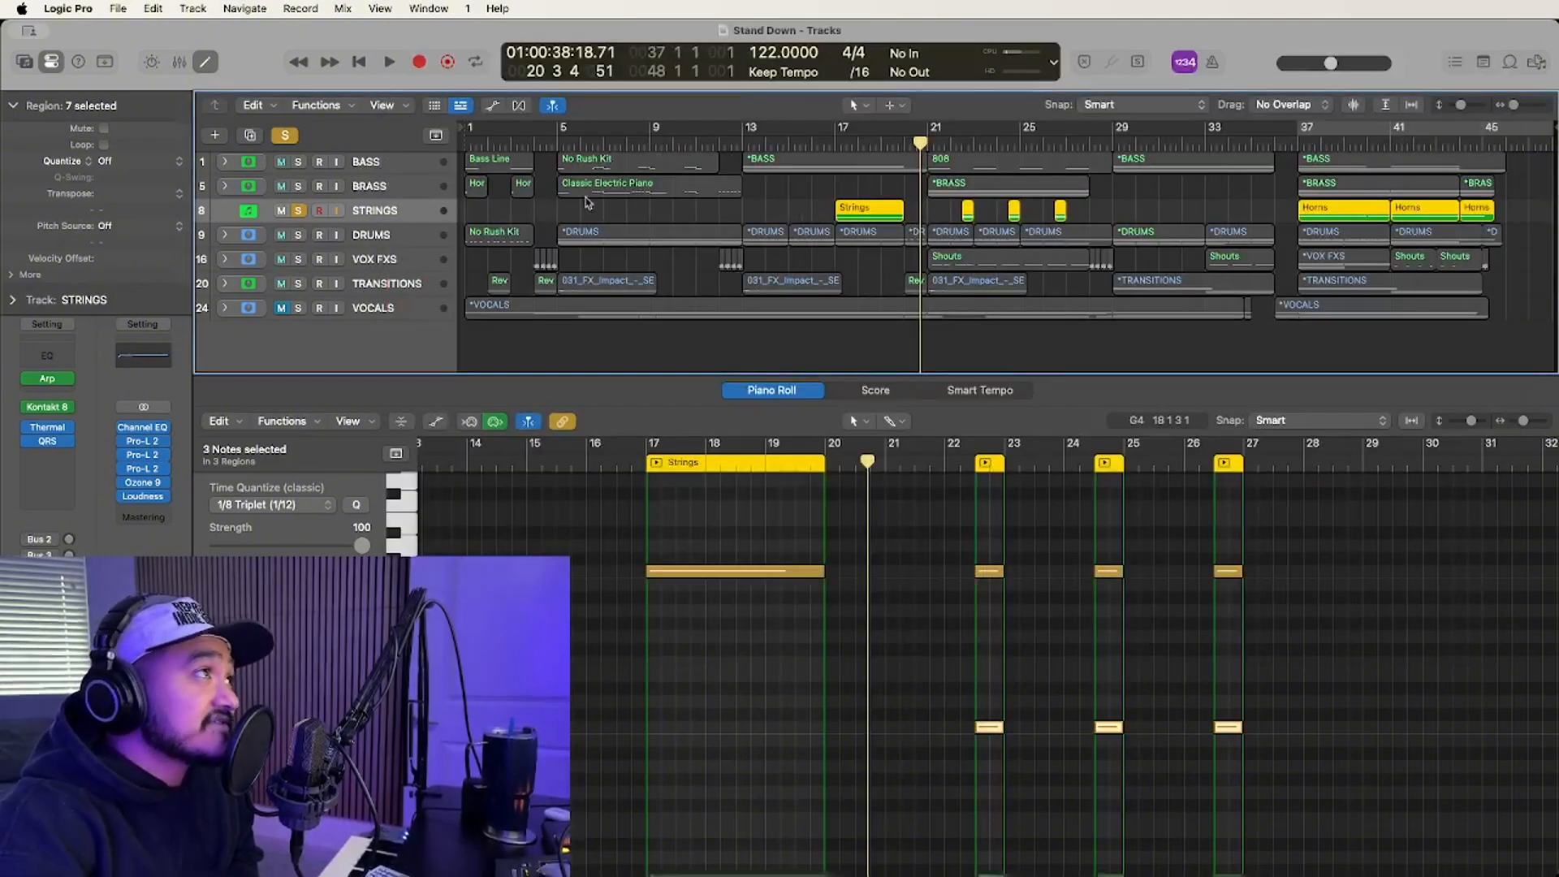
pyautogui.click(298, 186)
pyautogui.click(299, 163)
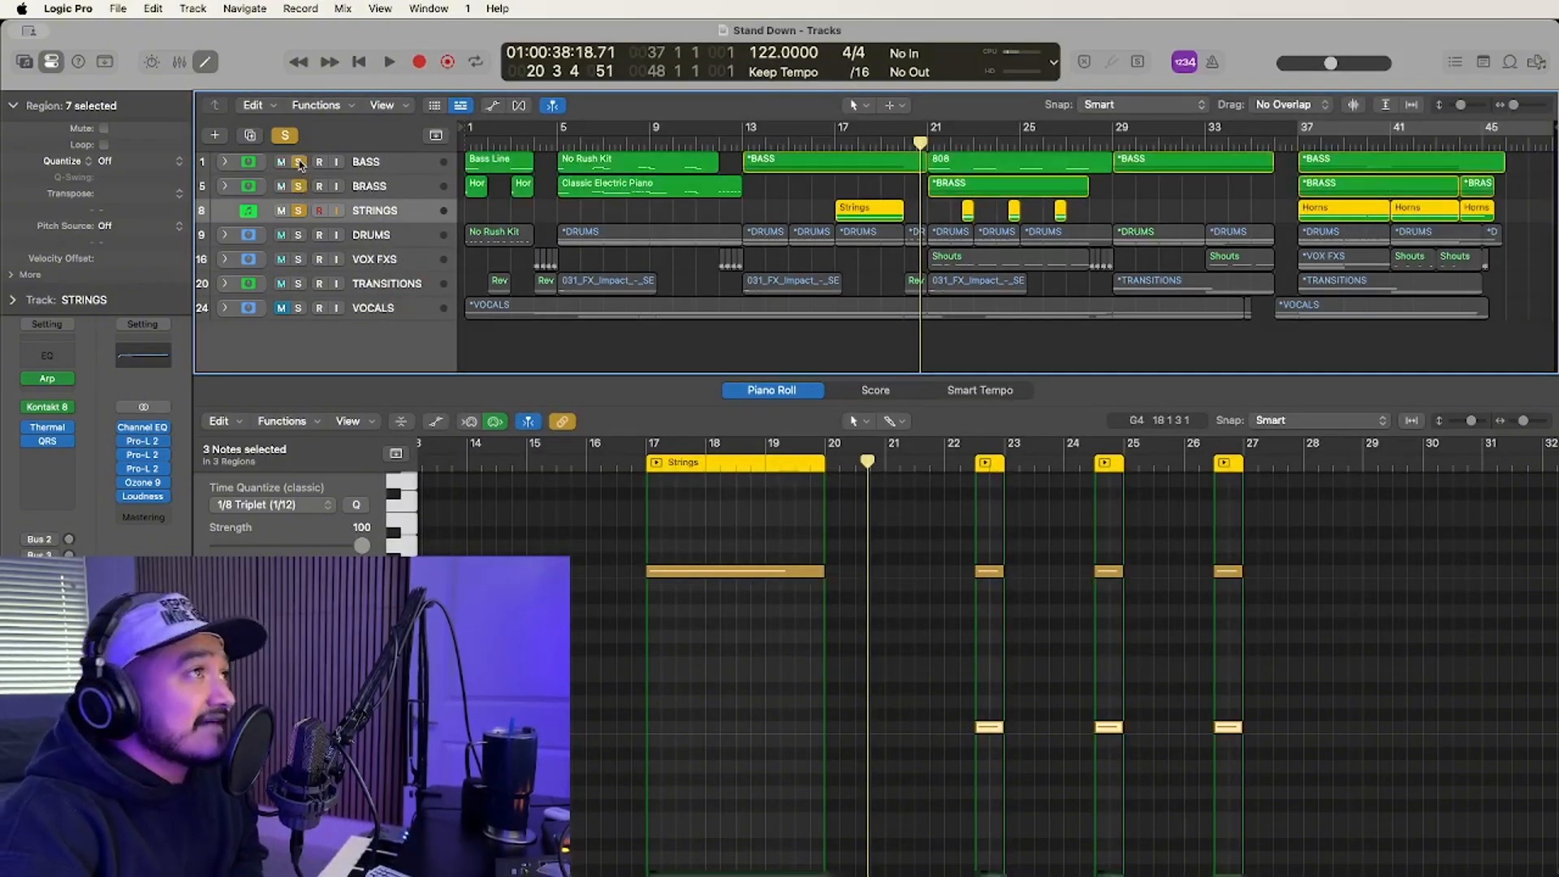
pyautogui.click(744, 143)
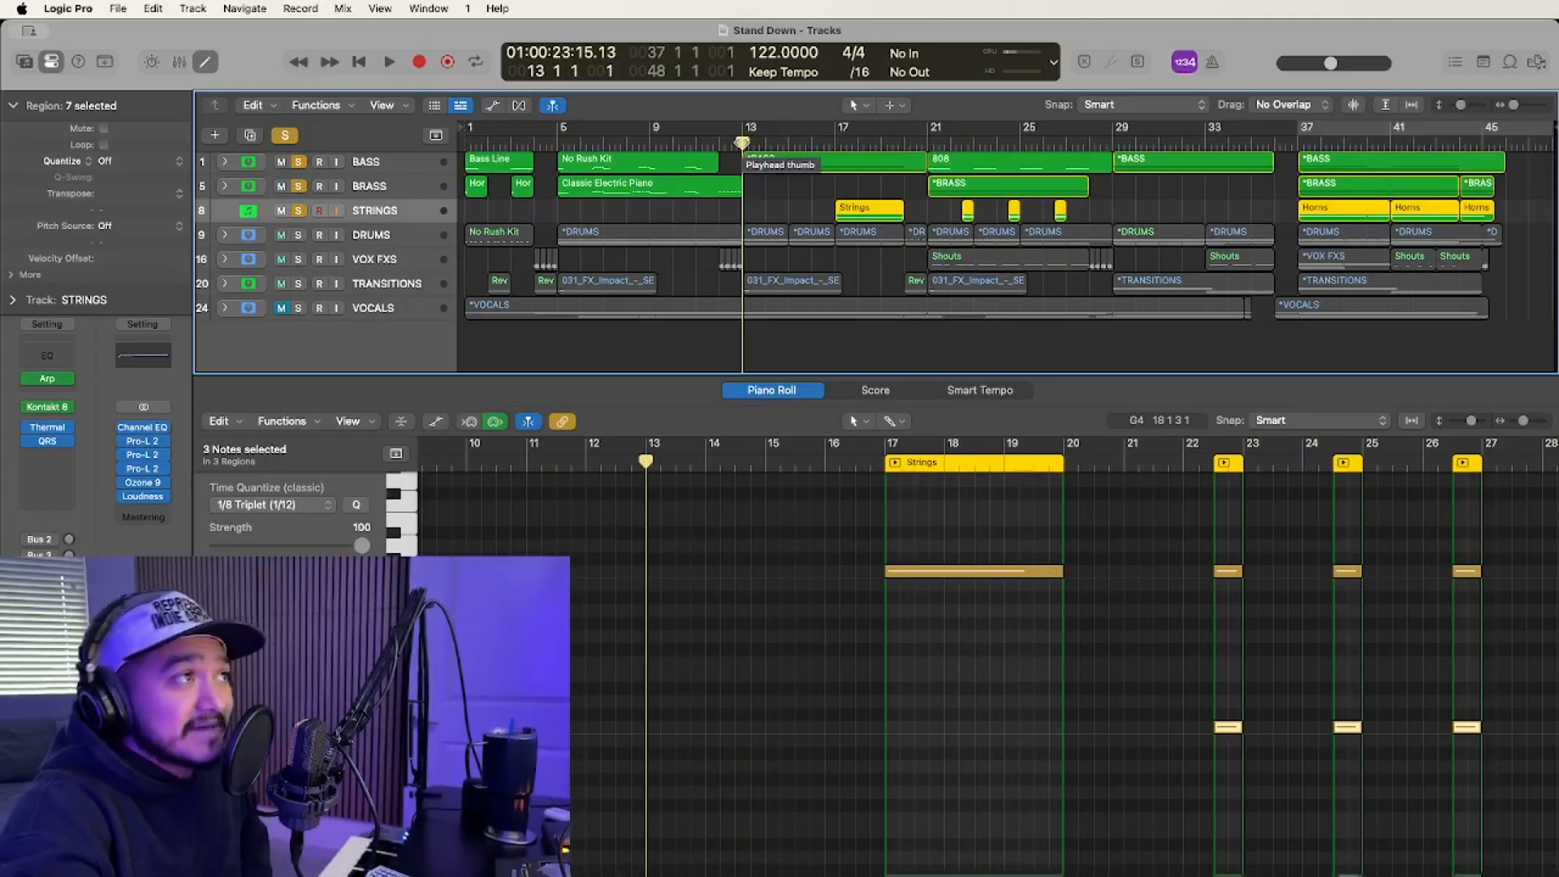
pyautogui.press('space')
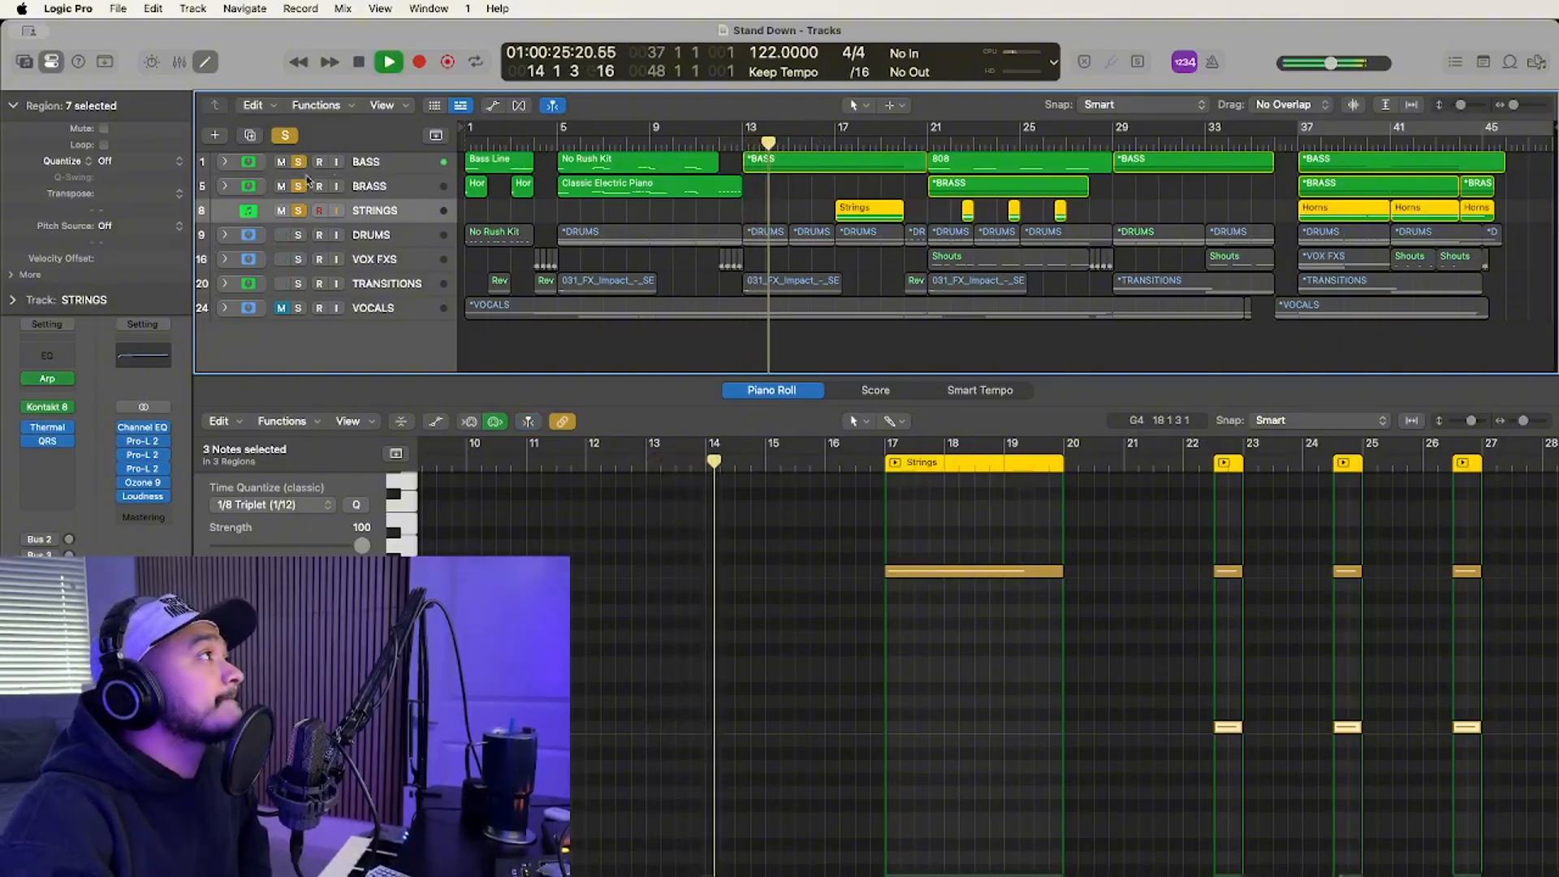
# Expand the BASS and BRASS stacks during playback to view their individual tracks.
pyautogui.click(226, 161)
pyautogui.scroll(-2, 230, 165)
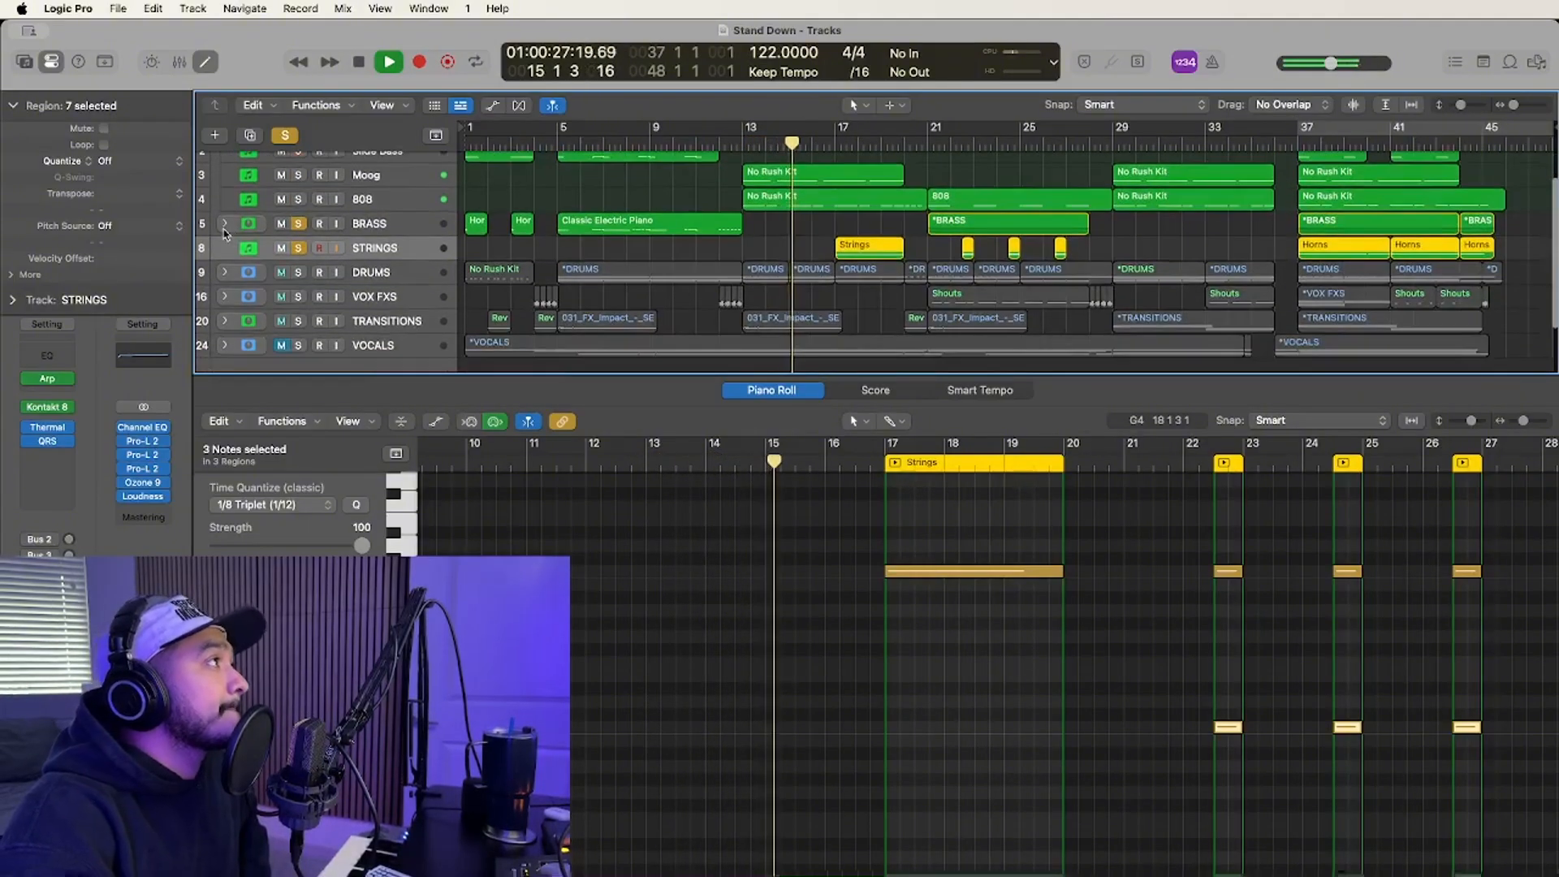
pyautogui.click(225, 221)
pyautogui.scroll(-2, 226, 244)
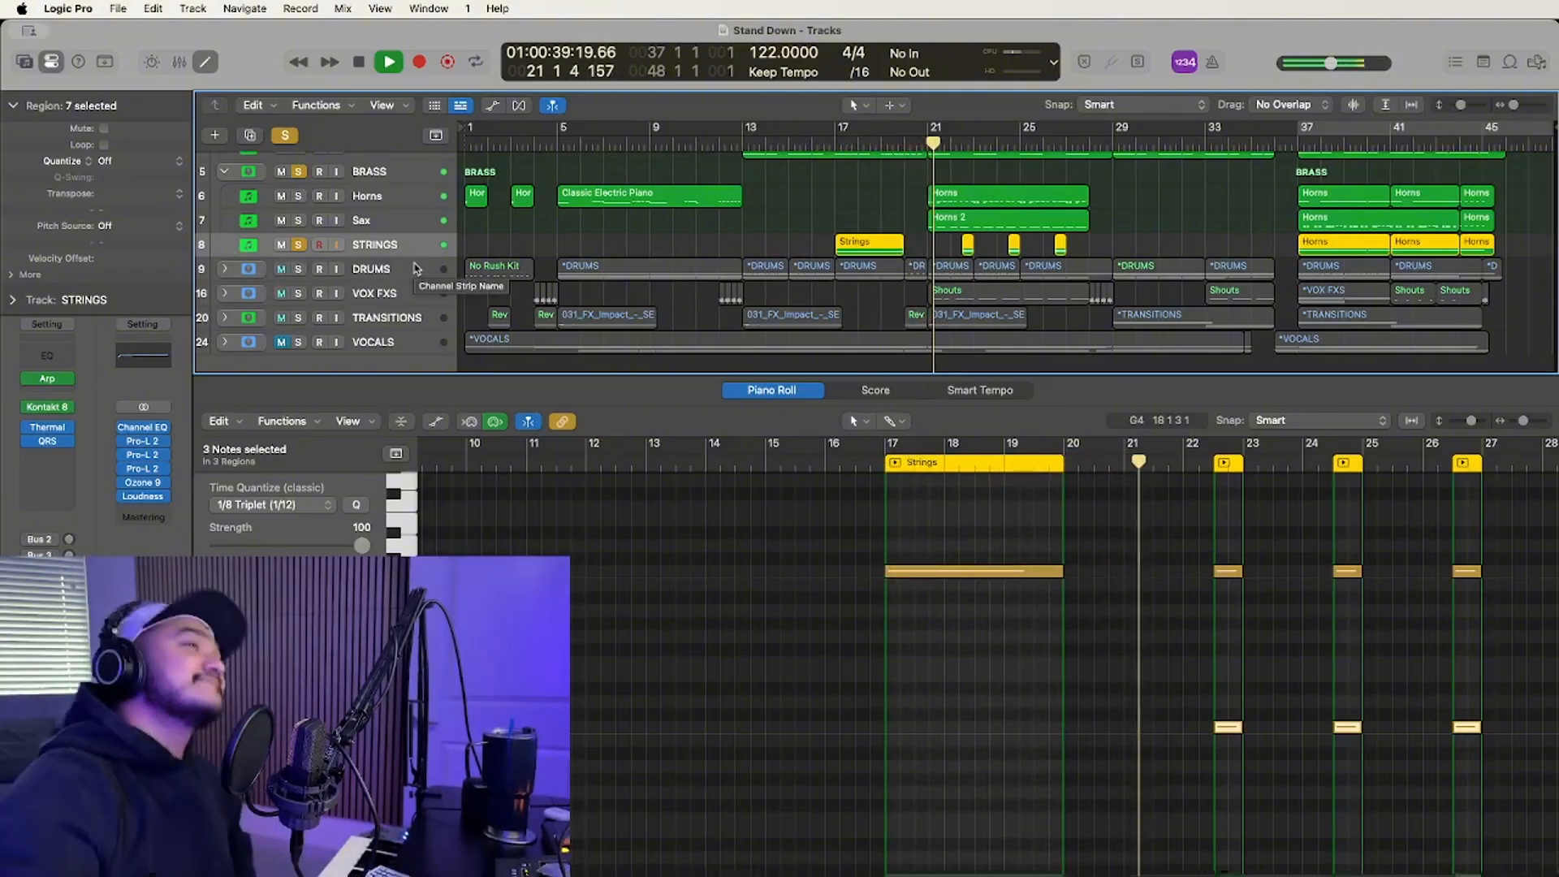
pyautogui.scroll(3, 855, 269)
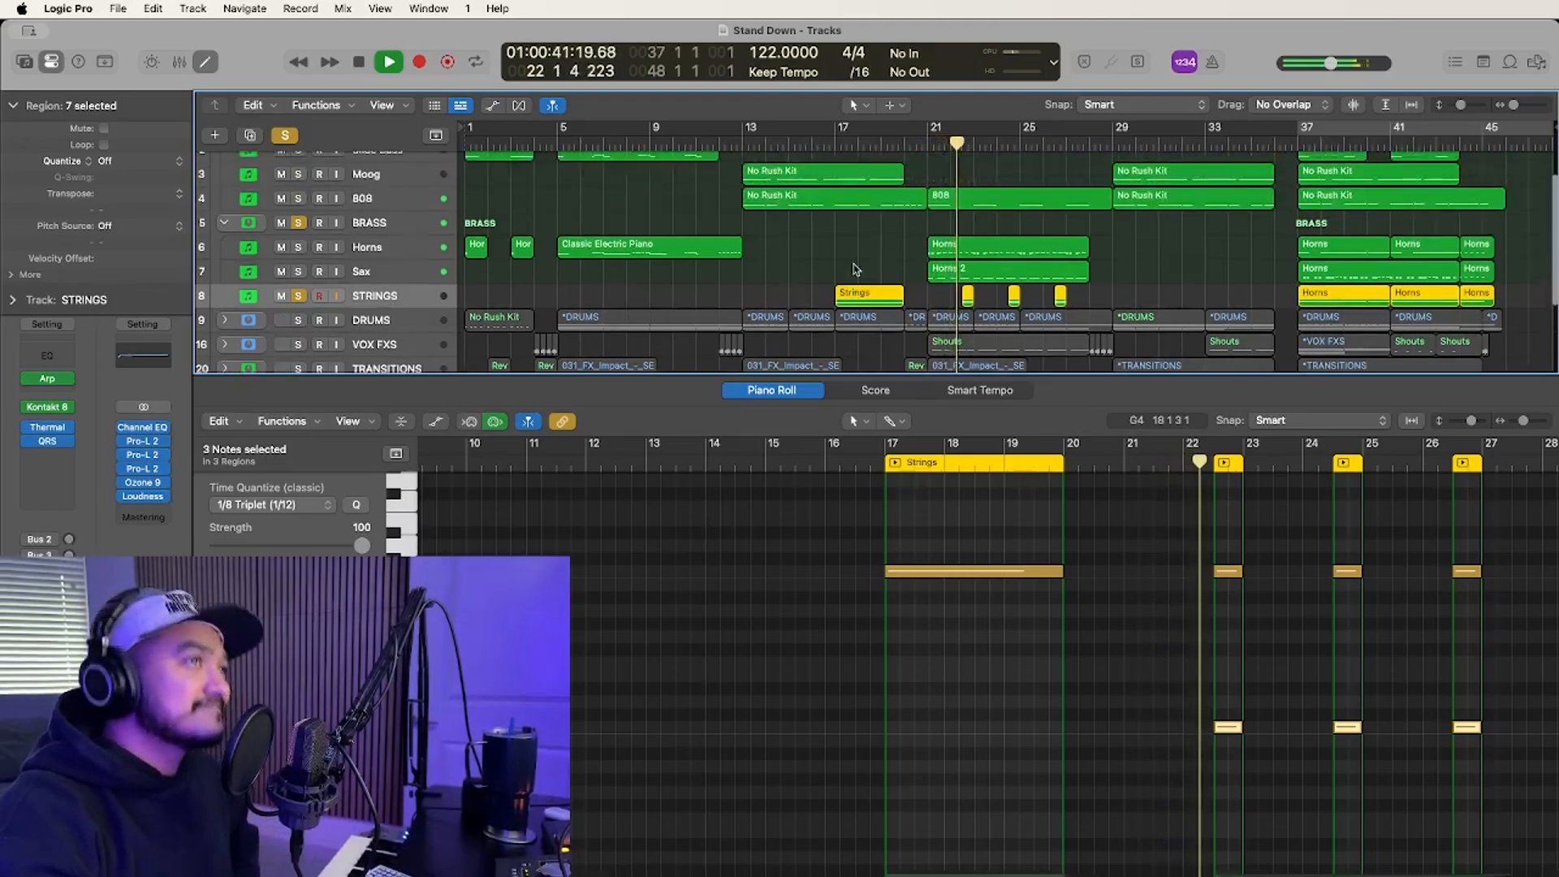
# View the notes of the short STRINGS regions just before bars 25 and 27 during playback, then stop it.
pyautogui.click(899, 277)
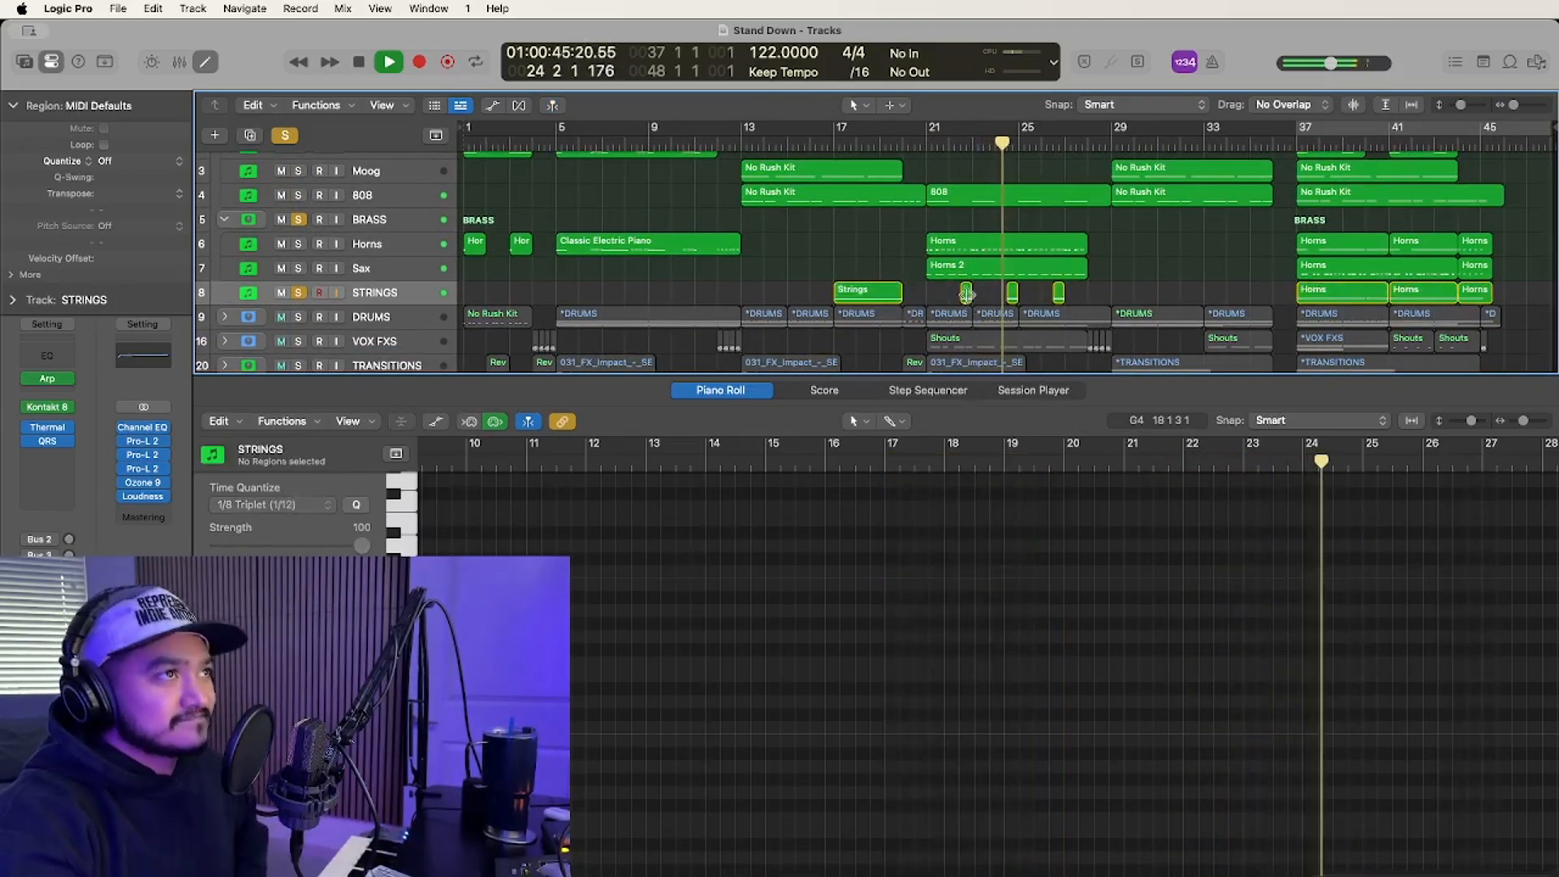
pyautogui.click(1013, 292)
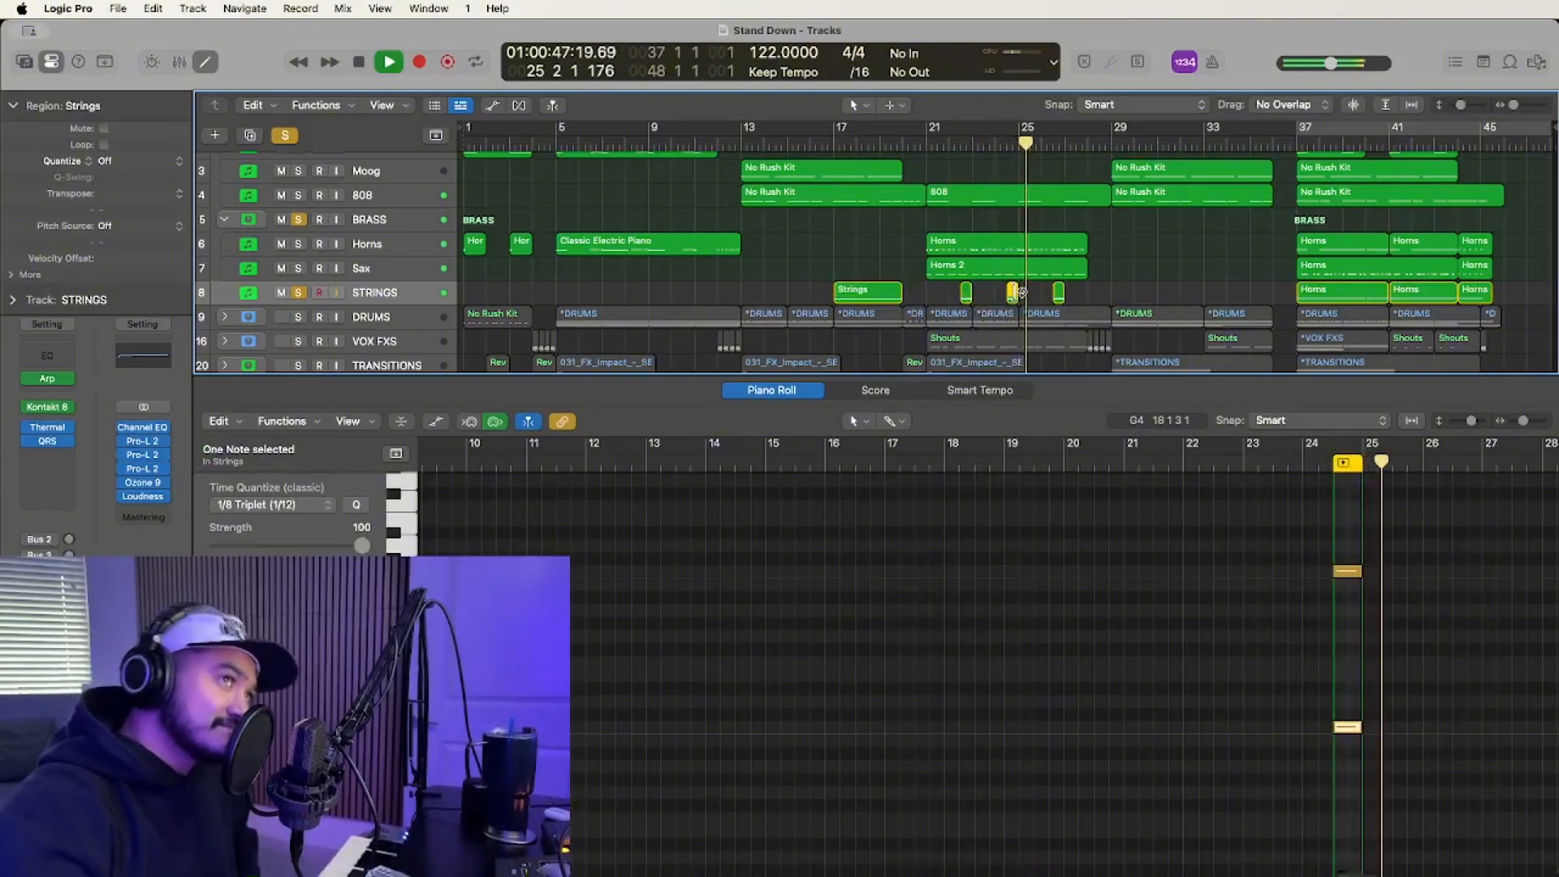
pyautogui.click(1058, 294)
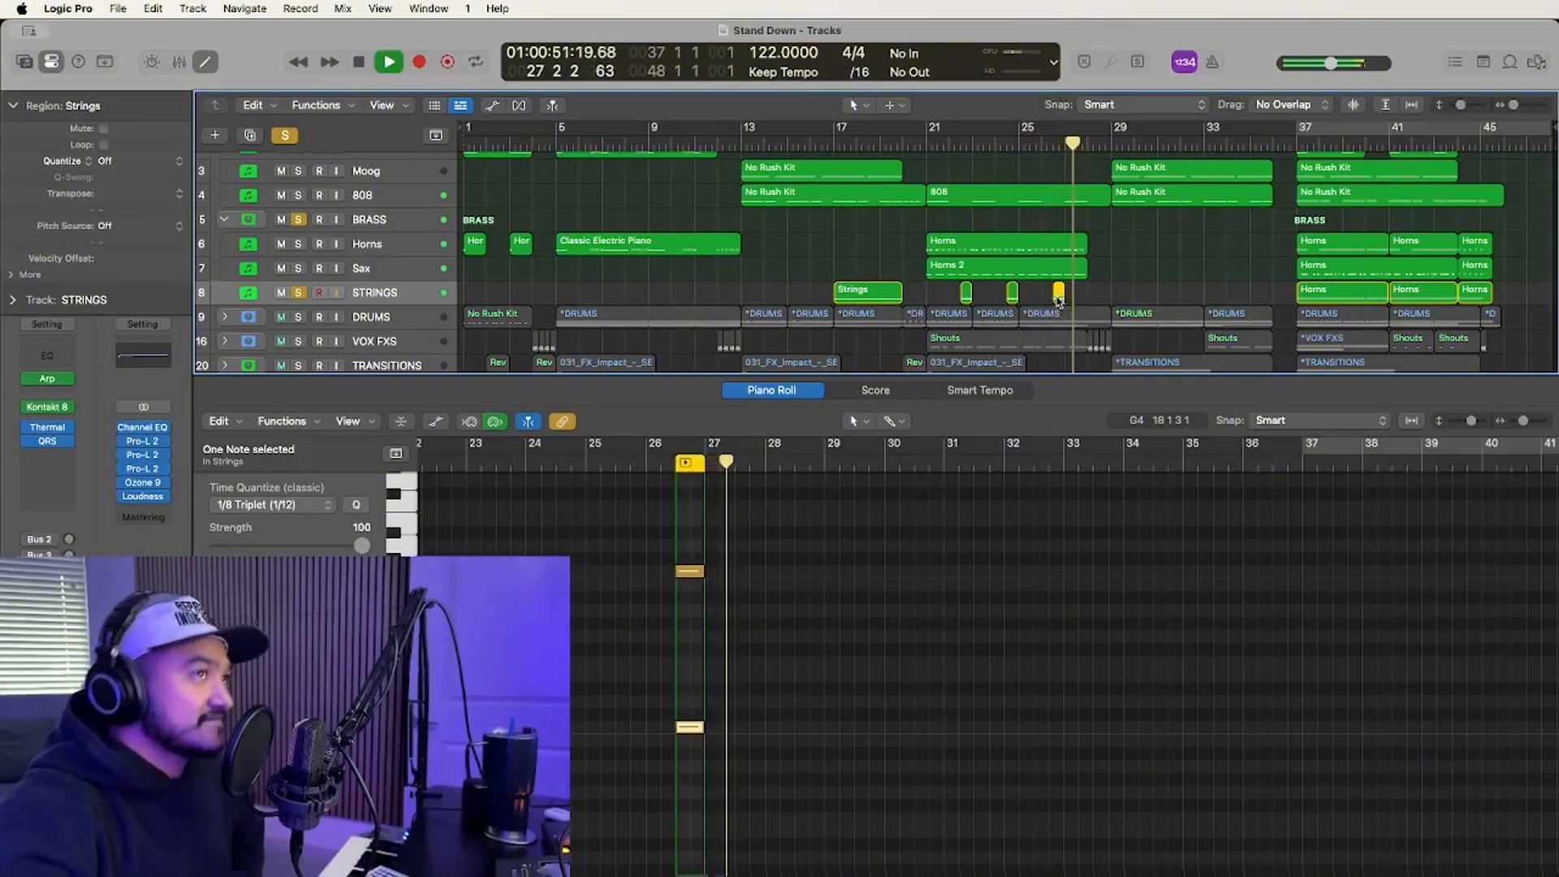
pyautogui.scroll(-2, 1329, 257)
pyautogui.press('space')
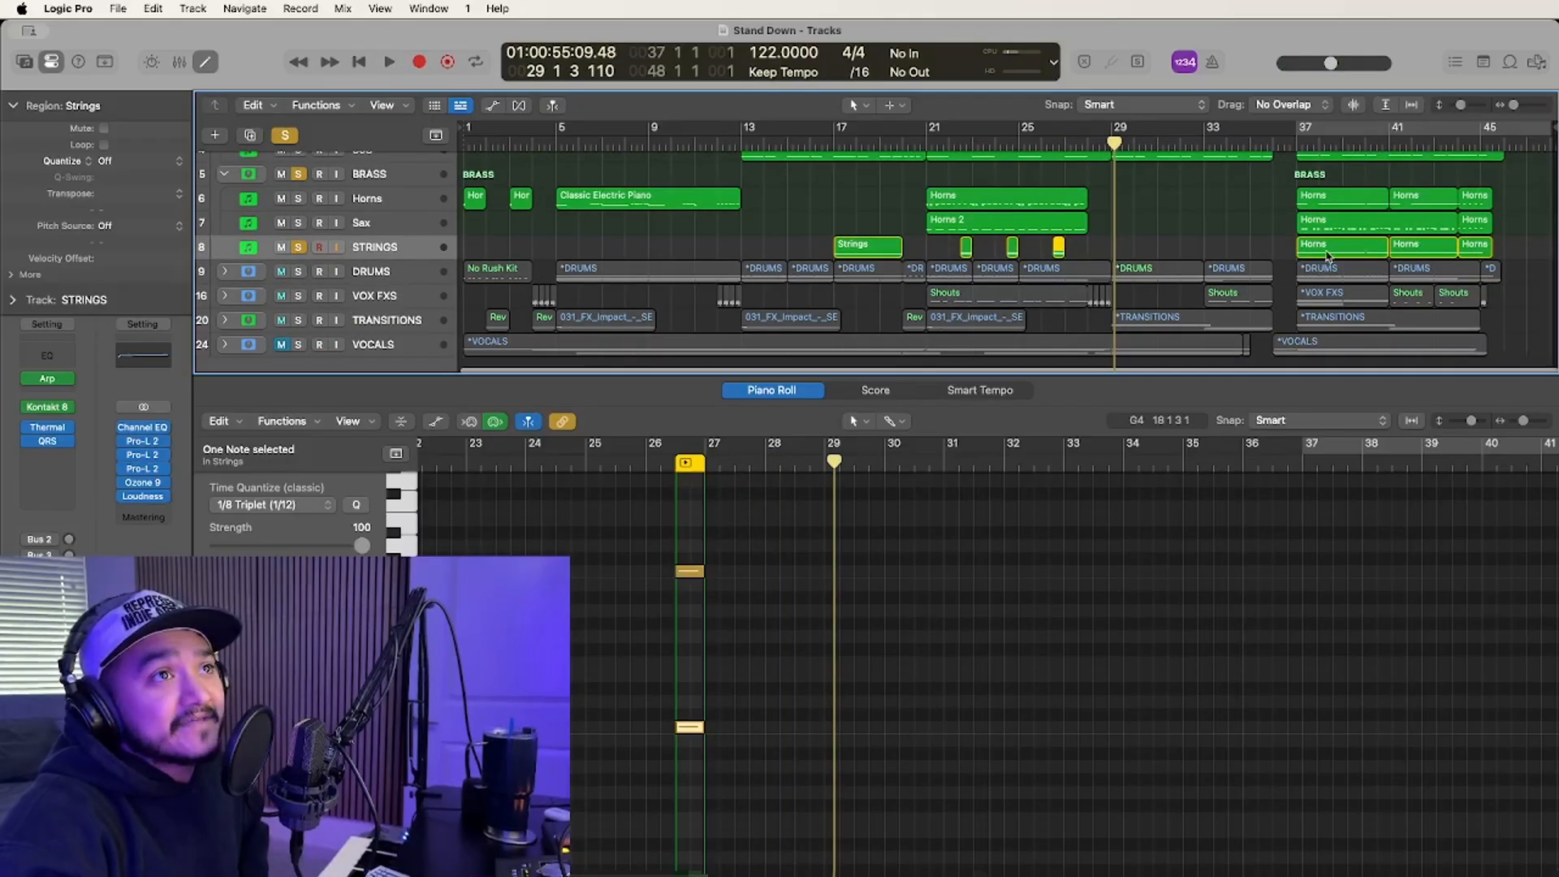
# Select the ending regions from bar 37 on the STRINGS and Horns tracks and compare their MIDI notes separately and together.
pyautogui.moveTo(1277, 250); pyautogui.dragTo(1473, 254)
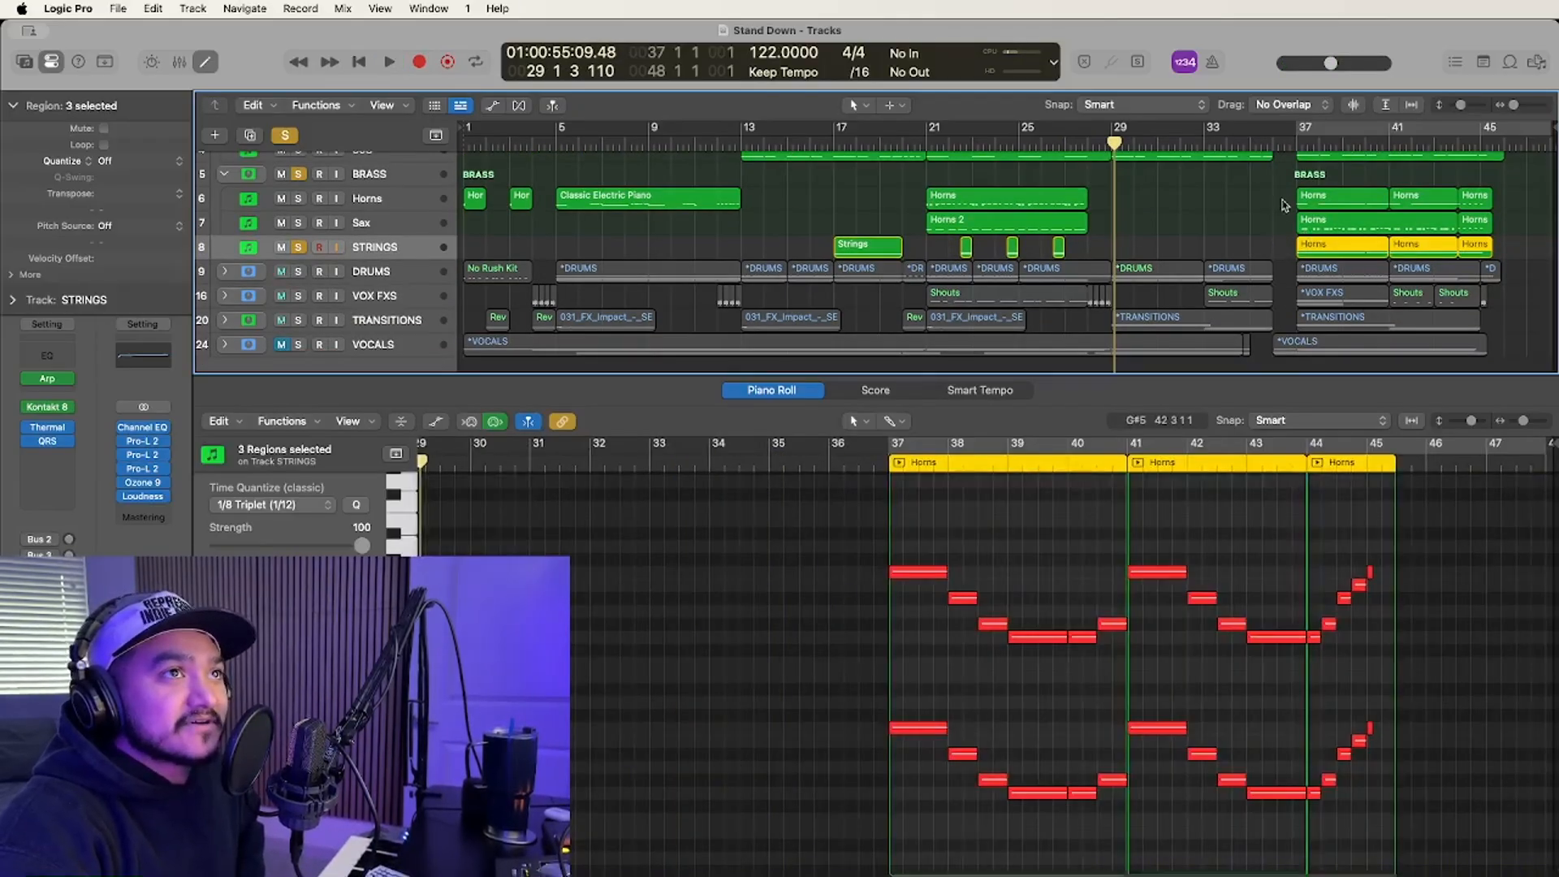
pyautogui.moveTo(1284, 205); pyautogui.dragTo(1498, 210)
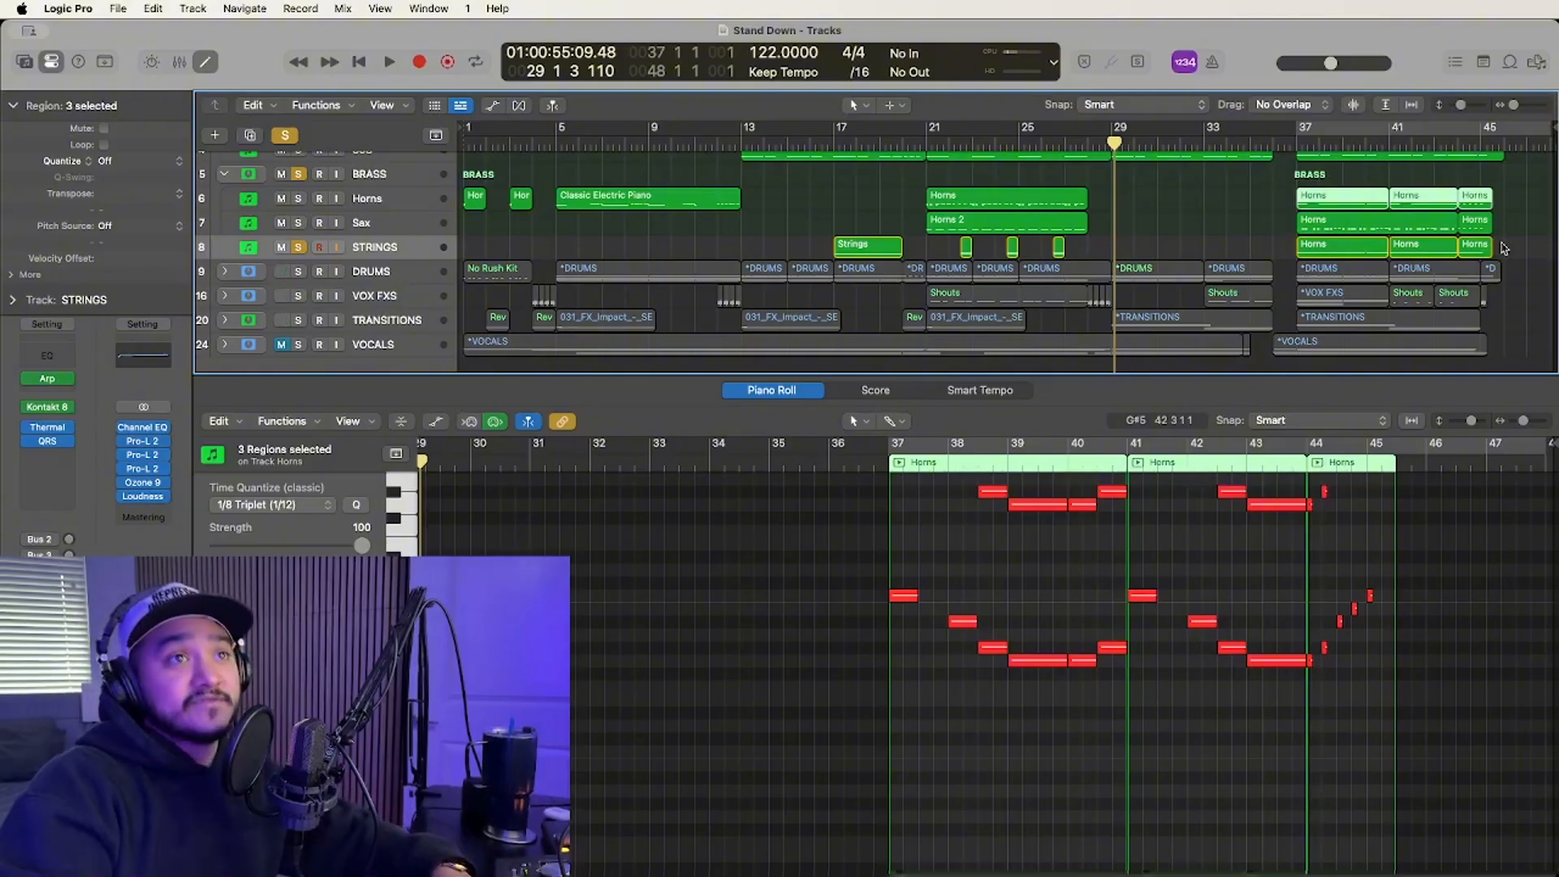
pyautogui.moveTo(1505, 249); pyautogui.dragTo(1353, 253)
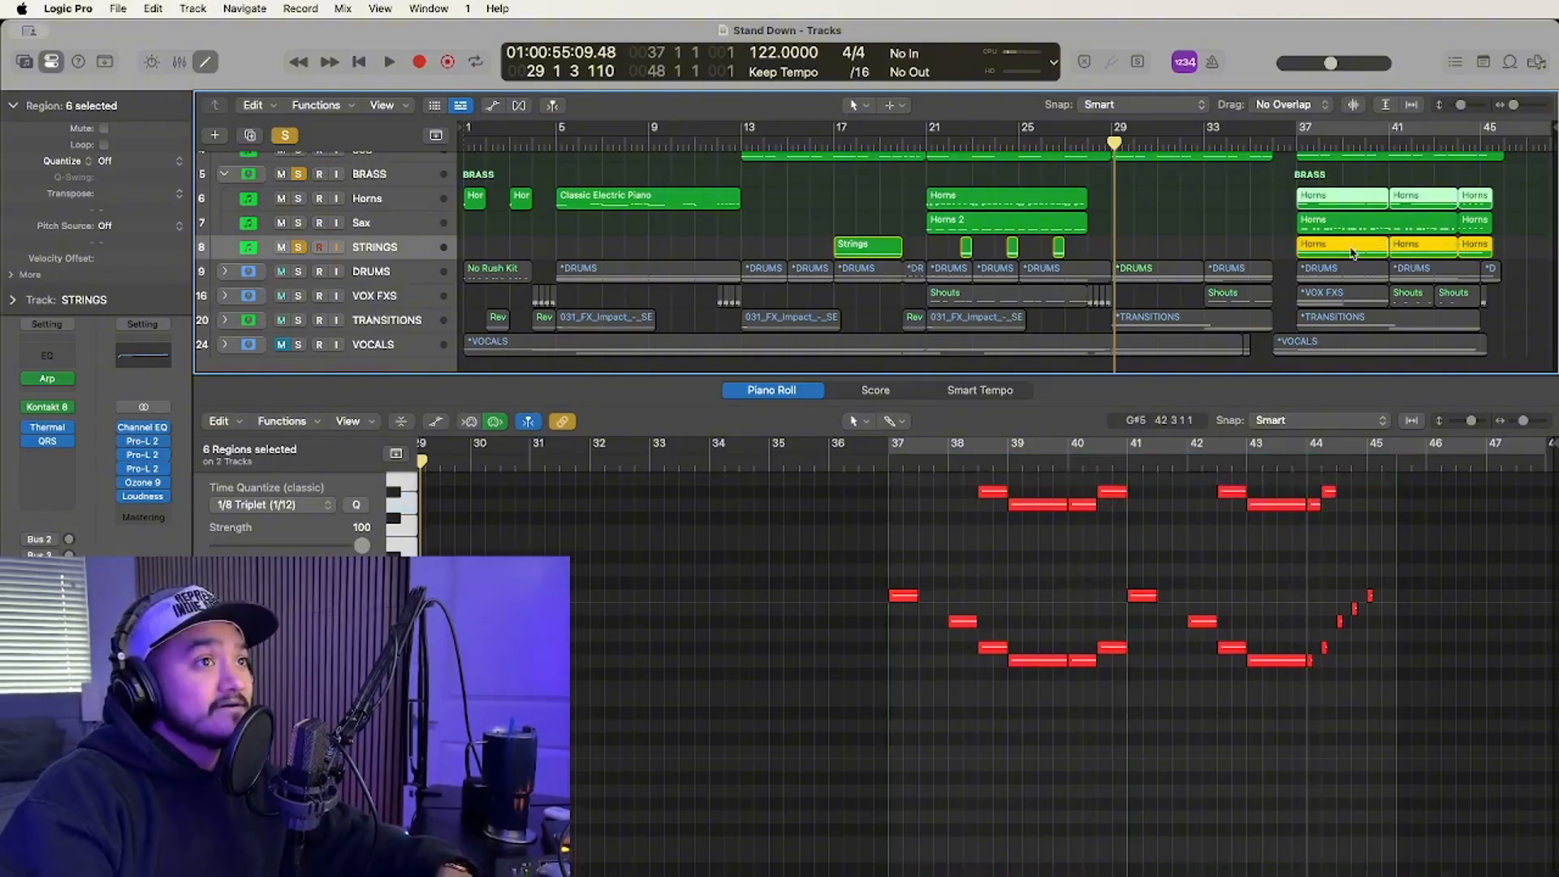
pyautogui.scroll(5, 1267, 517)
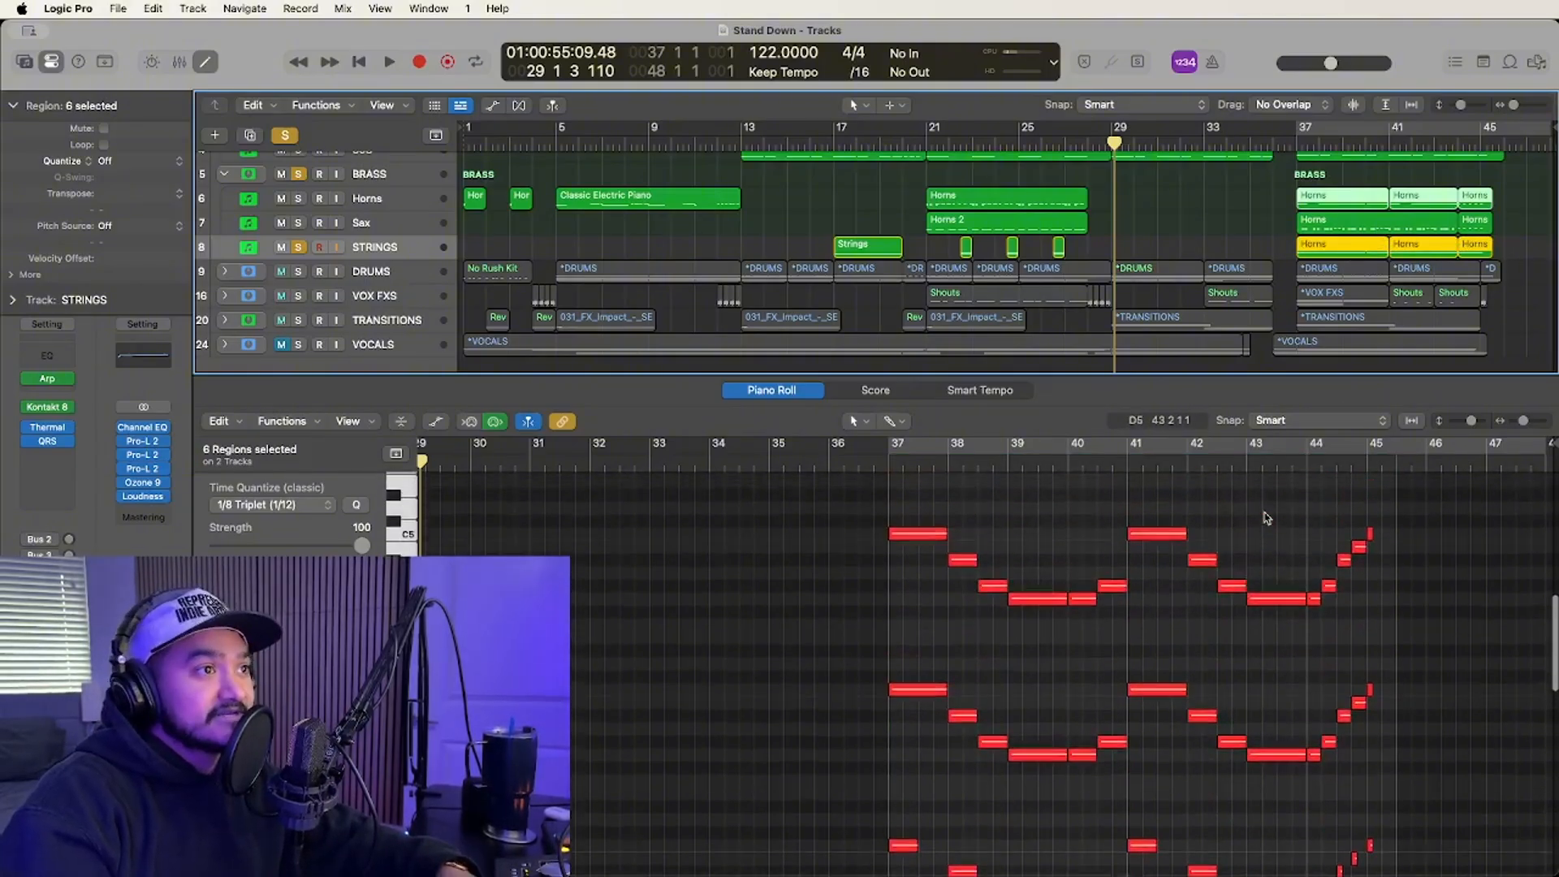
pyautogui.scroll(-8, 1267, 518)
pyautogui.scroll(-1, 1267, 518)
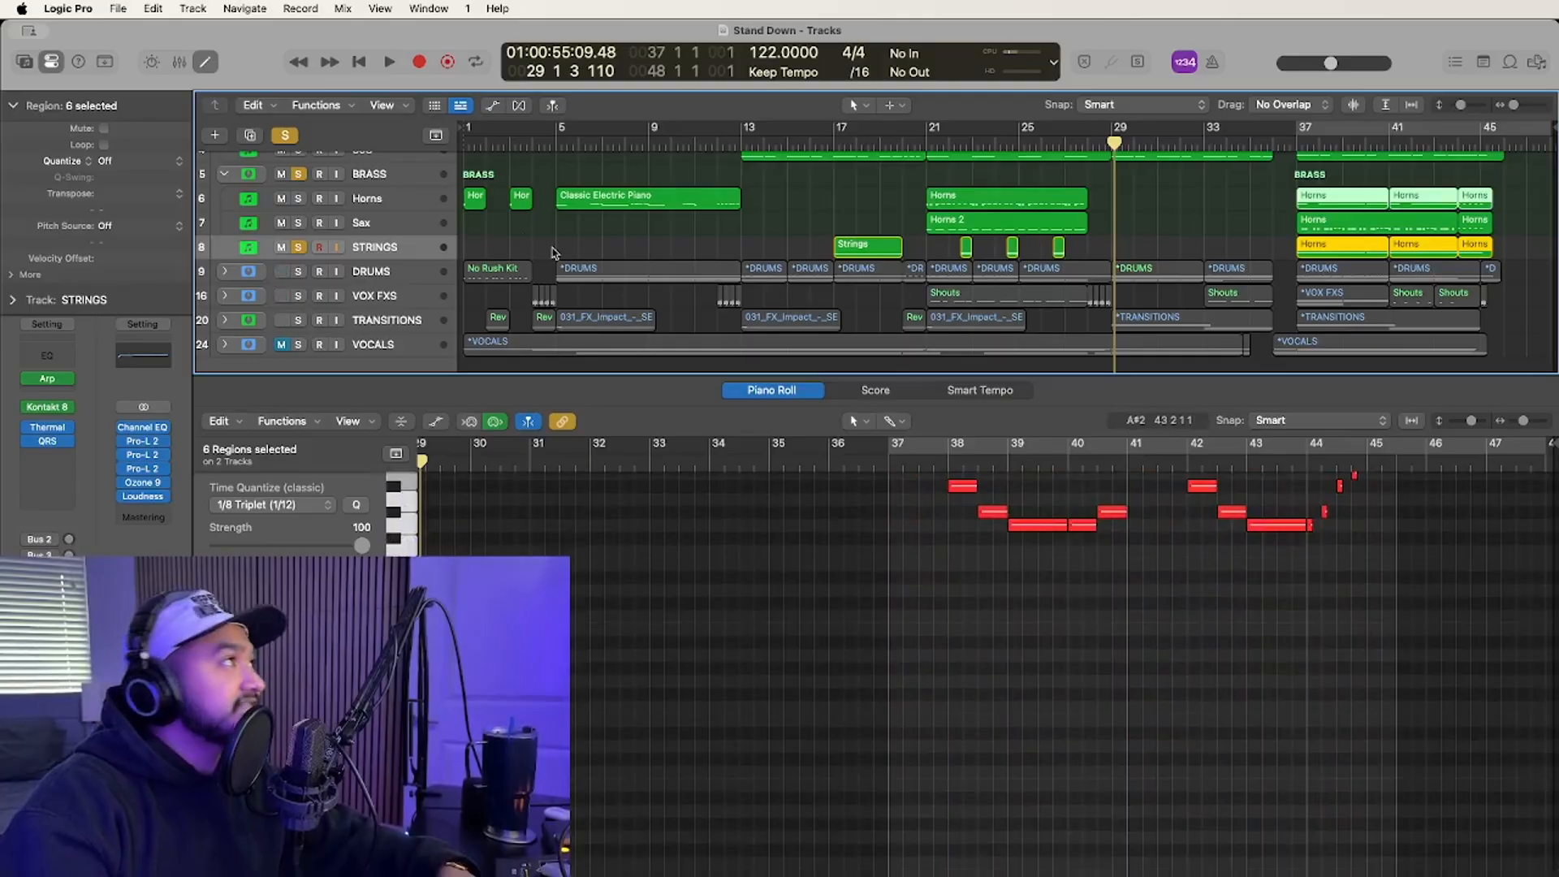
# Solo the Horns track alongside STRINGS and play the ending from bar 37.
pyautogui.click(299, 199)
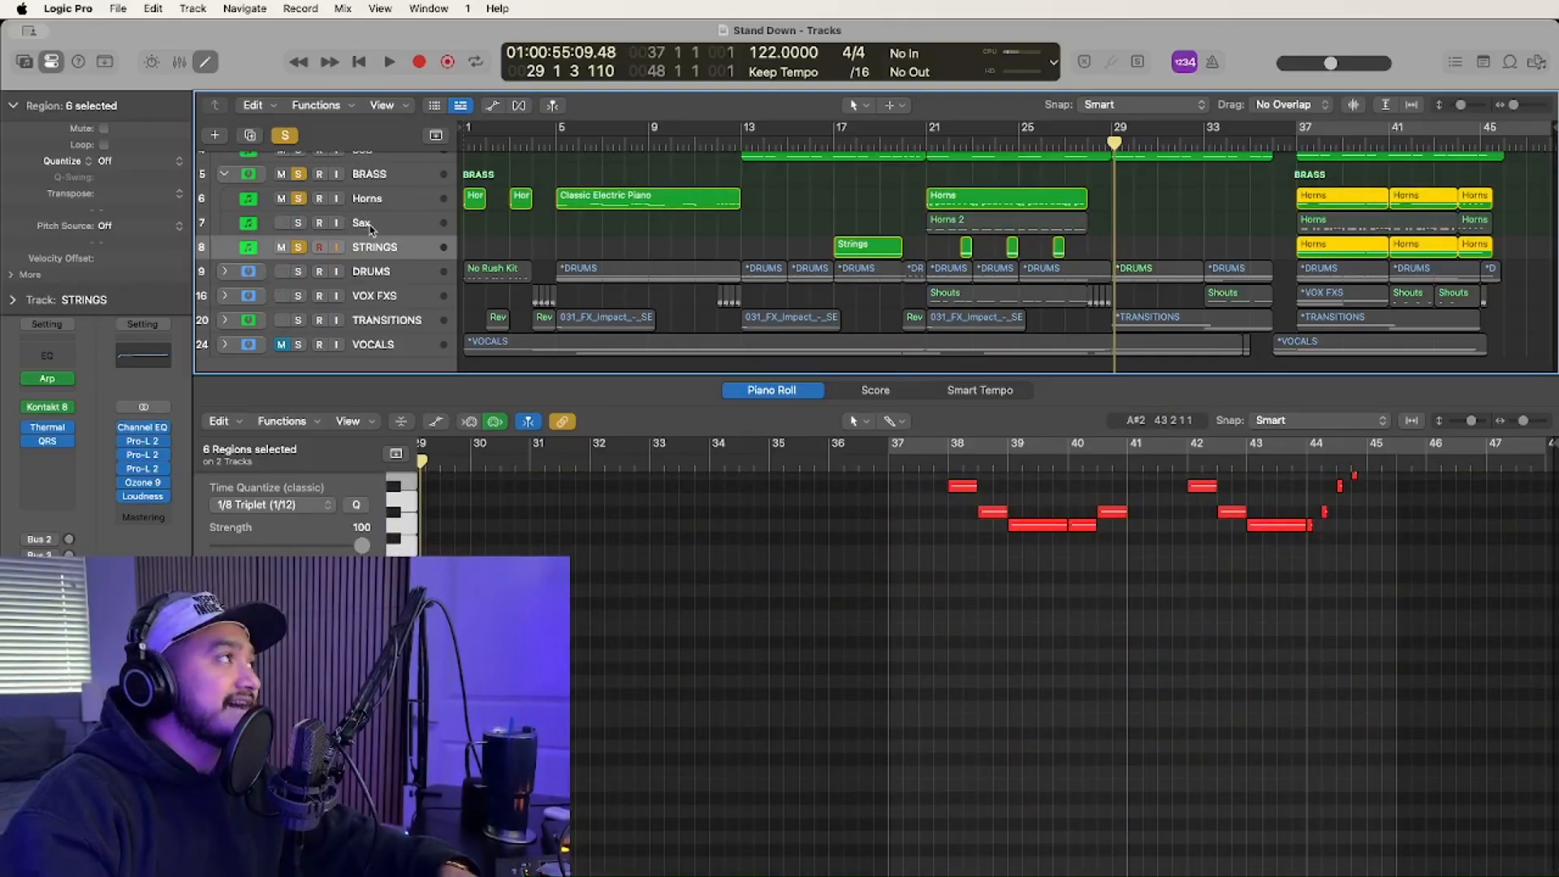
pyautogui.click(1297, 144)
pyautogui.press('space')
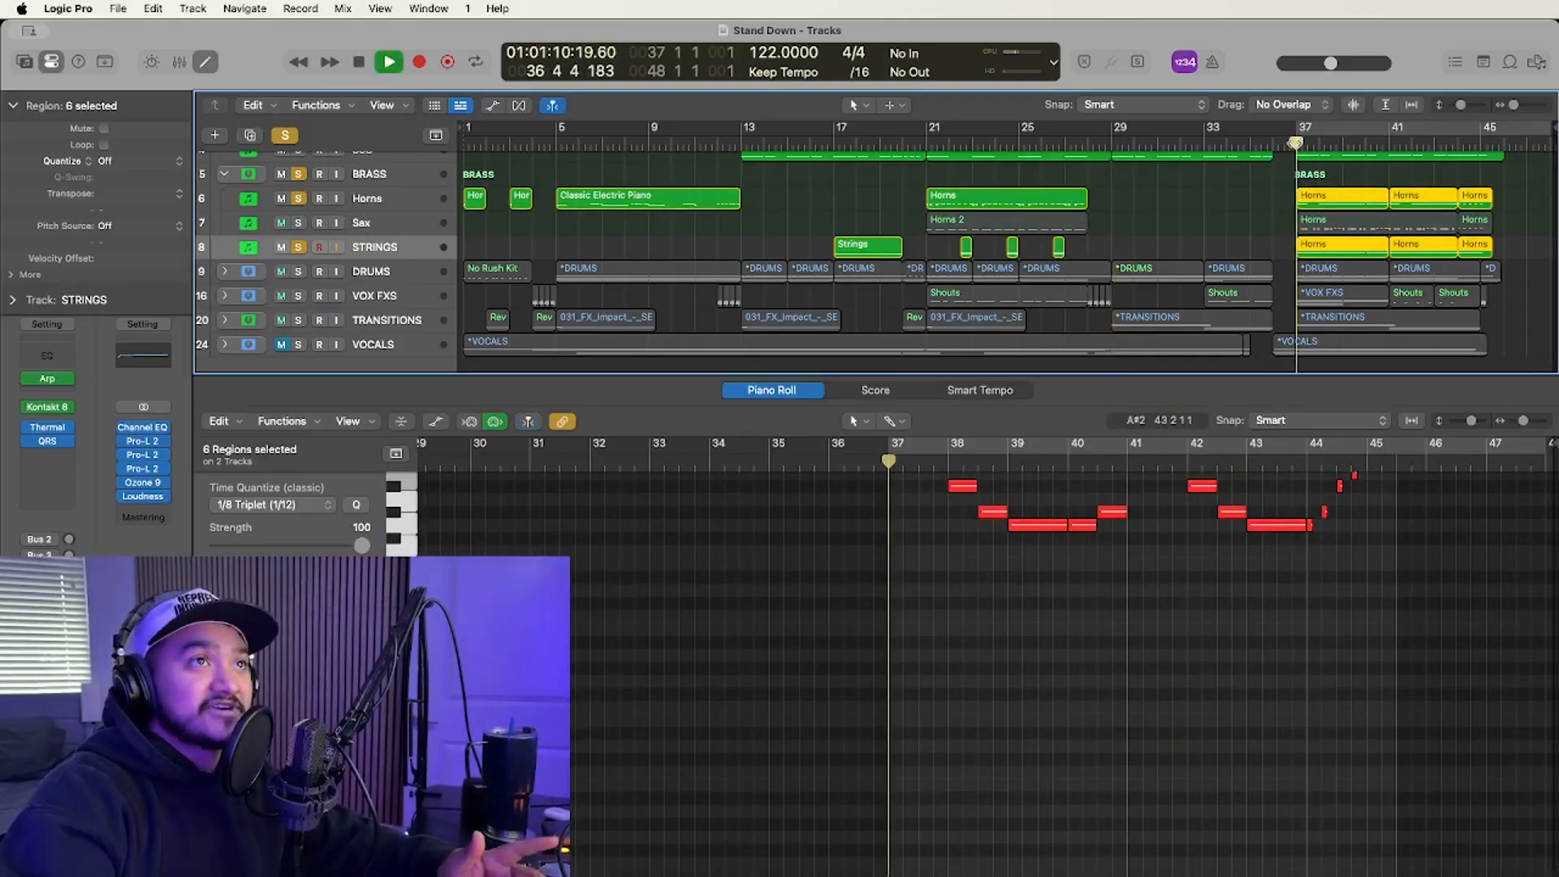
pyautogui.scroll(5, 1154, 686)
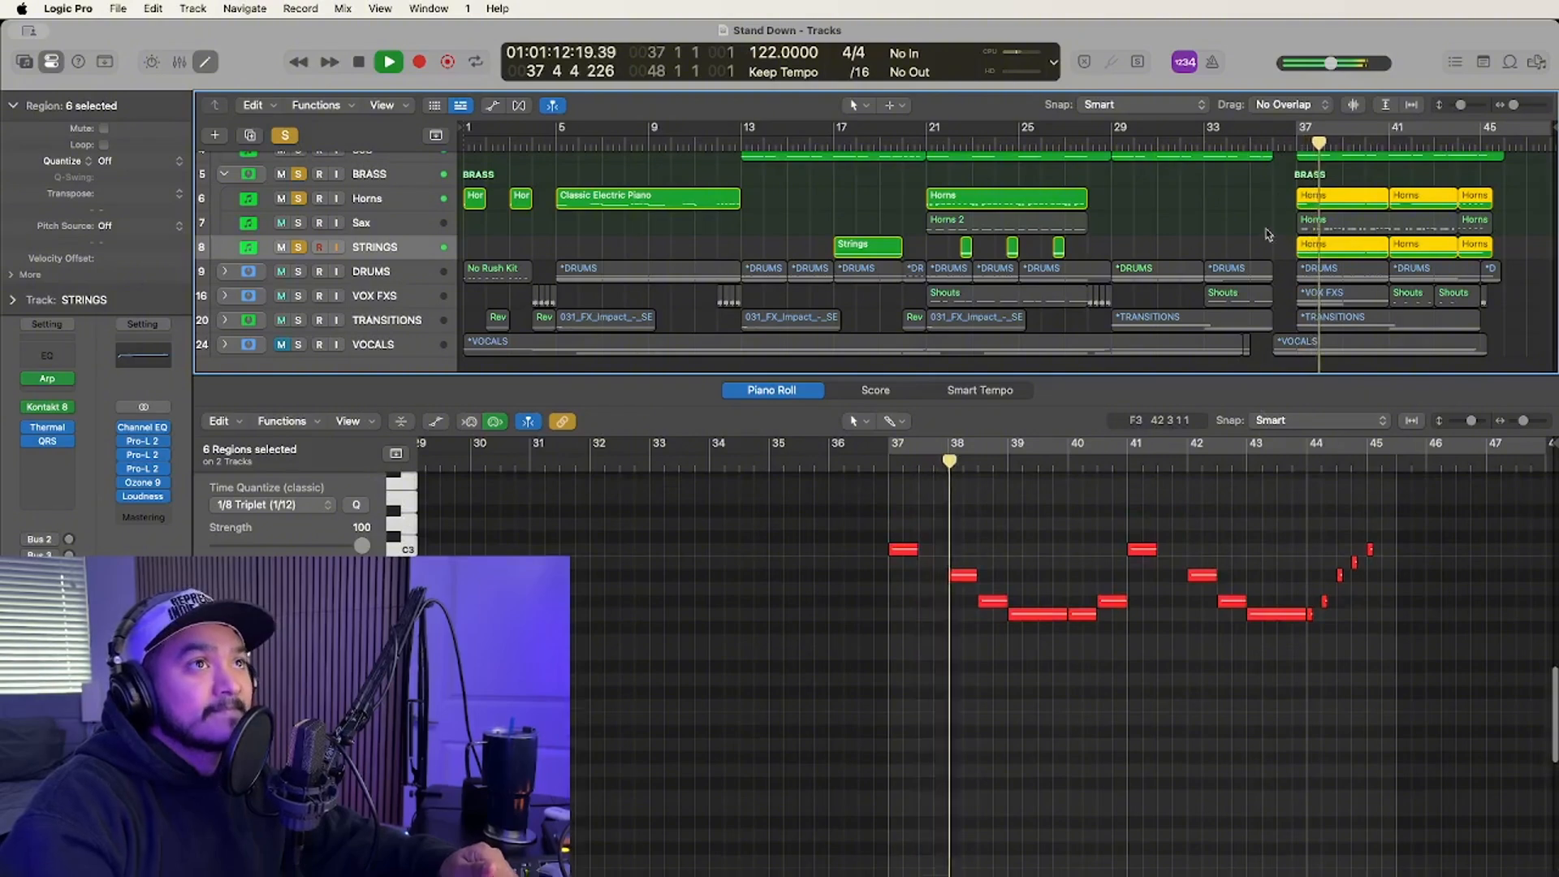
# Switch between the ending STRINGS and Horns regions to examine their note octaves during playback, then stop it.
pyautogui.click(1286, 249)
pyautogui.moveTo(1347, 254); pyautogui.dragTo(1491, 263)
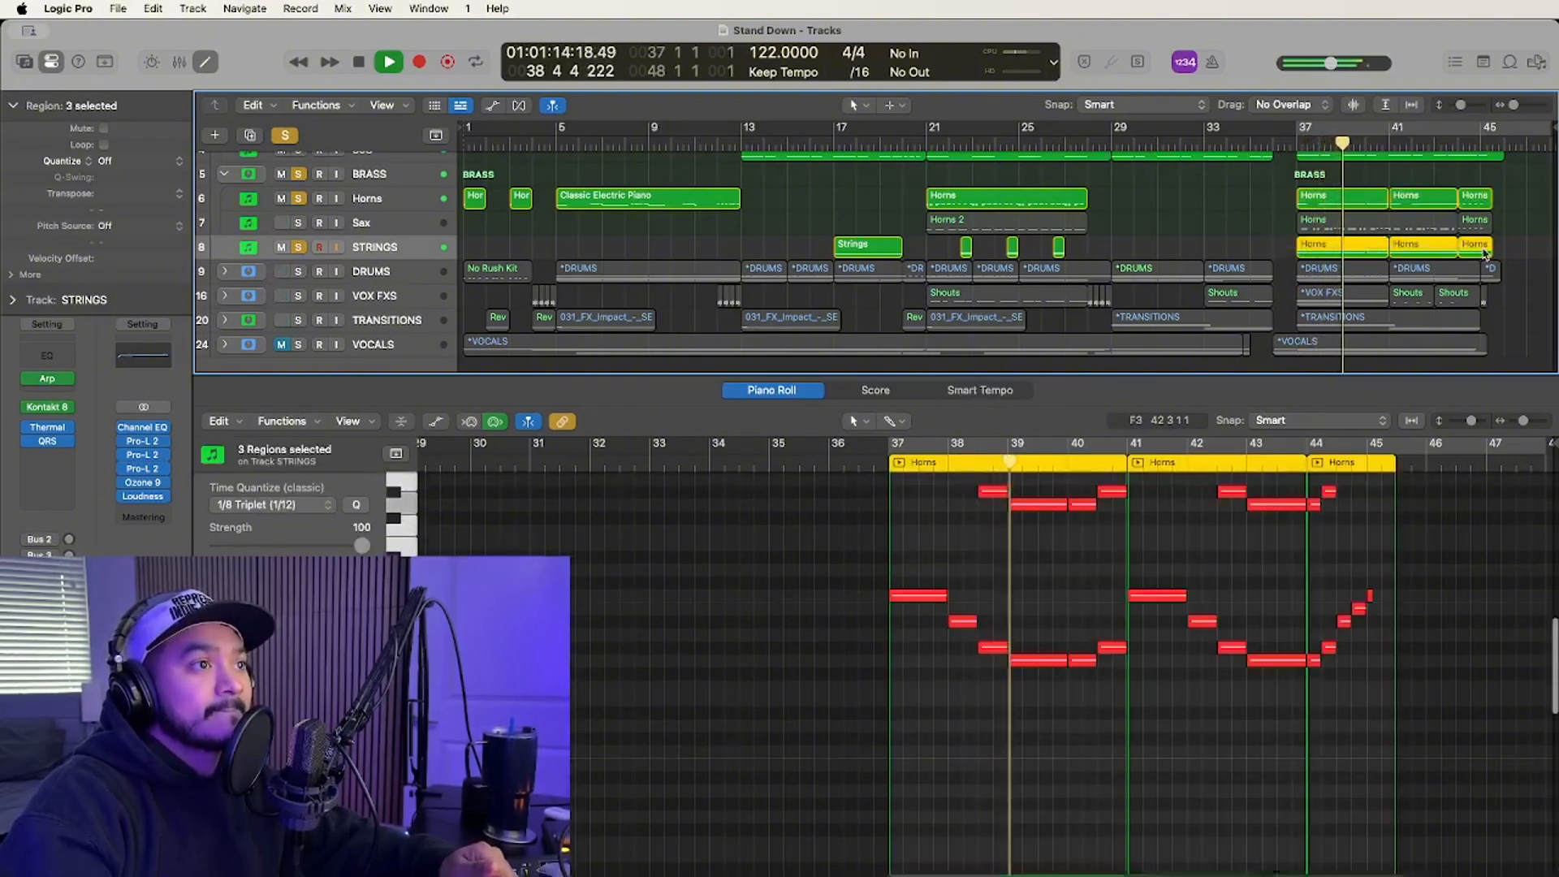
pyautogui.scroll(3, 1257, 598)
pyautogui.moveTo(1285, 203); pyautogui.dragTo(1486, 205)
pyautogui.scroll(3, 1317, 357)
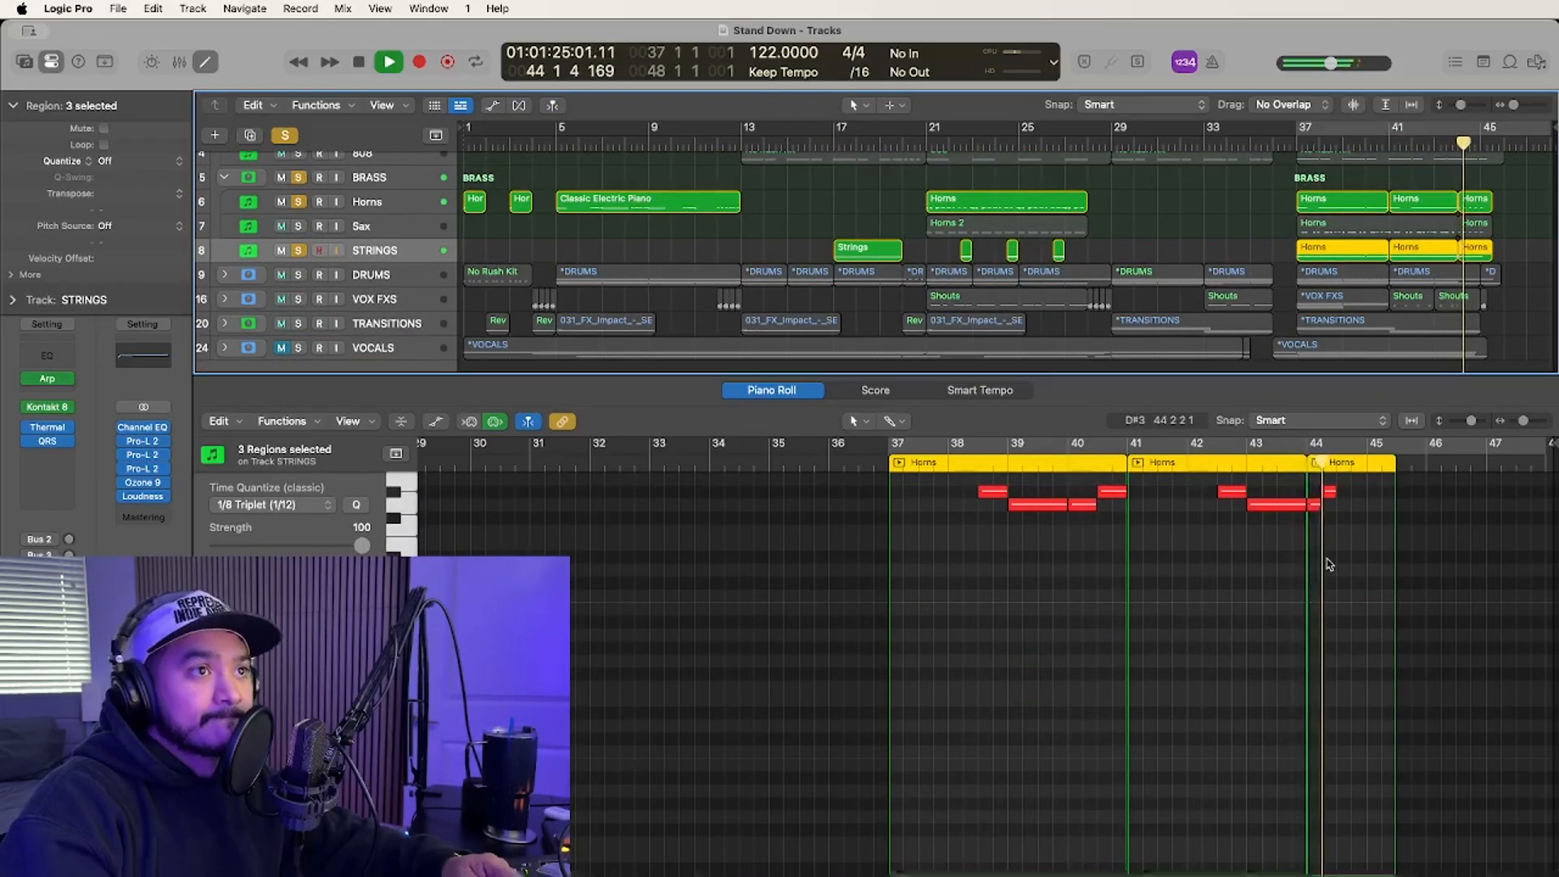
pyautogui.scroll(8, 1329, 562)
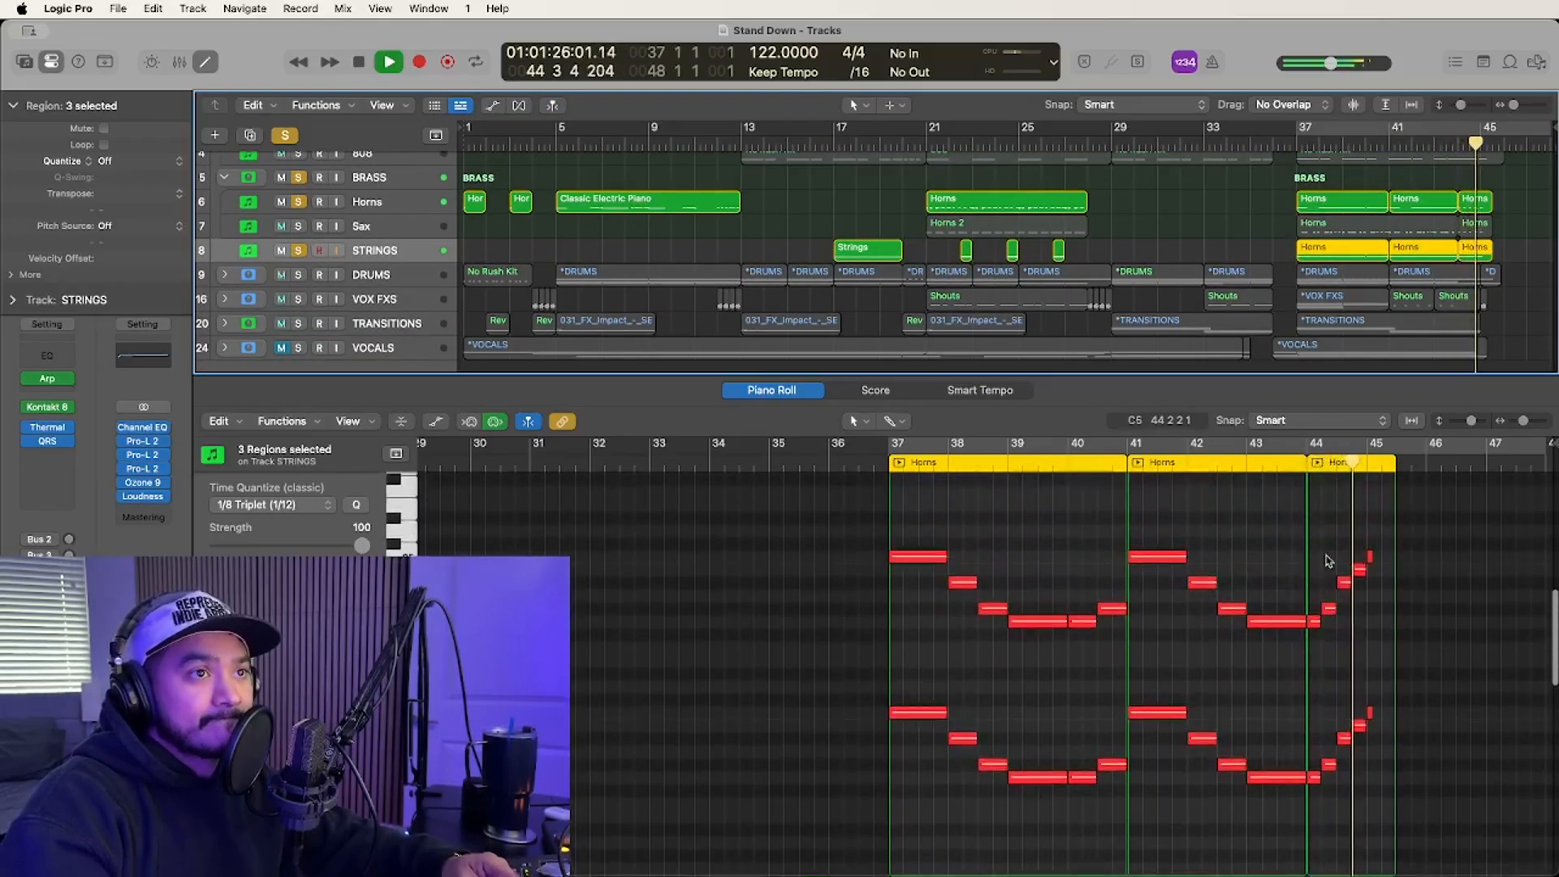
pyautogui.click(1445, 210)
pyautogui.moveTo(1445, 209); pyautogui.dragTo(1512, 214)
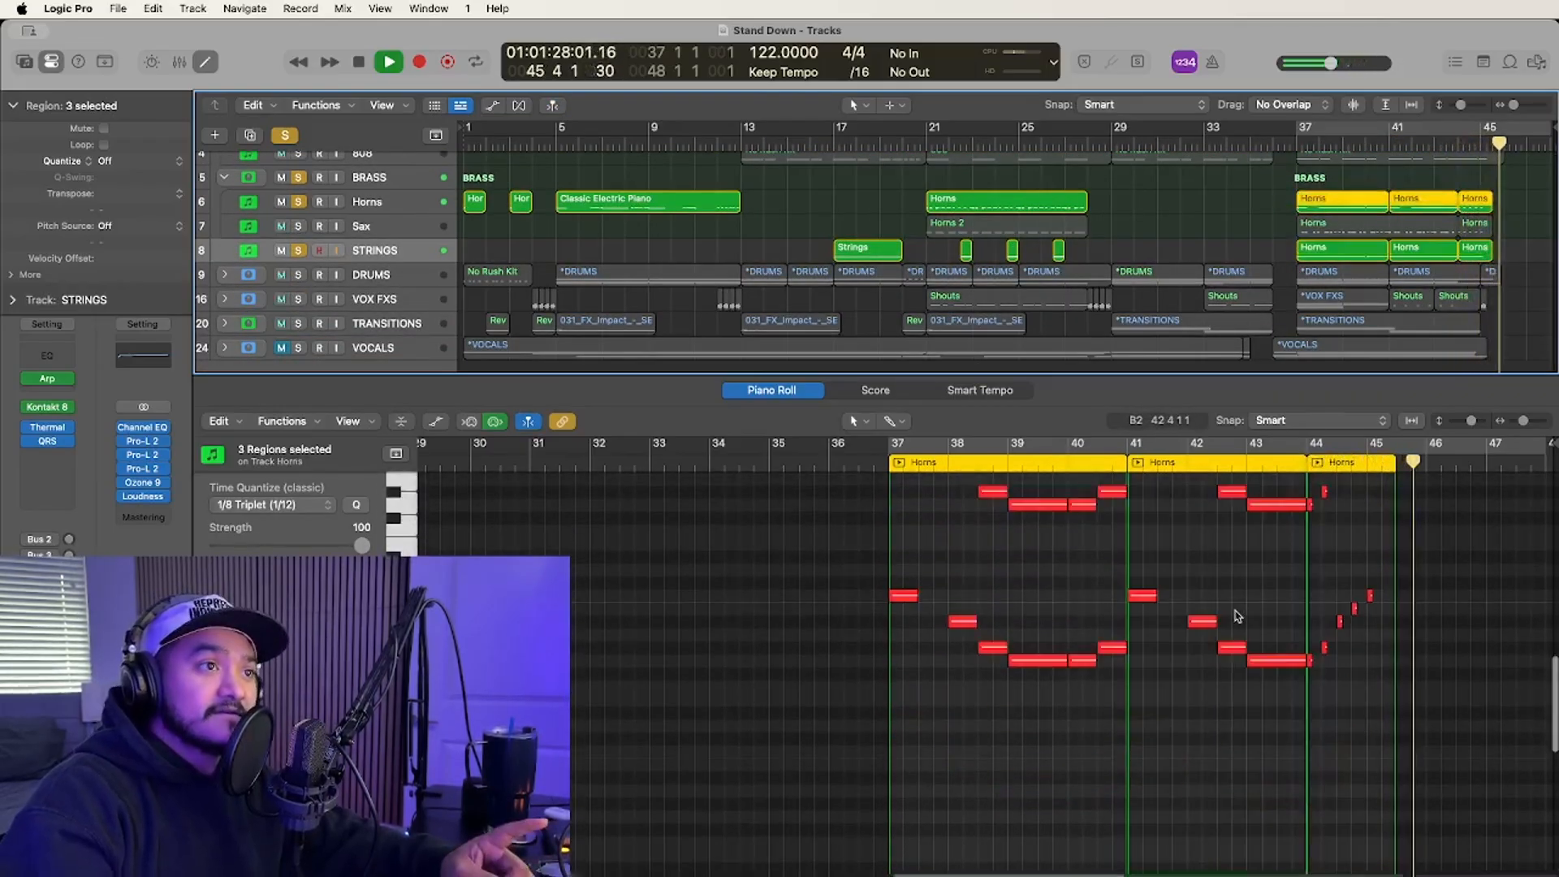
pyautogui.scroll(3, 1235, 616)
pyautogui.press('space')
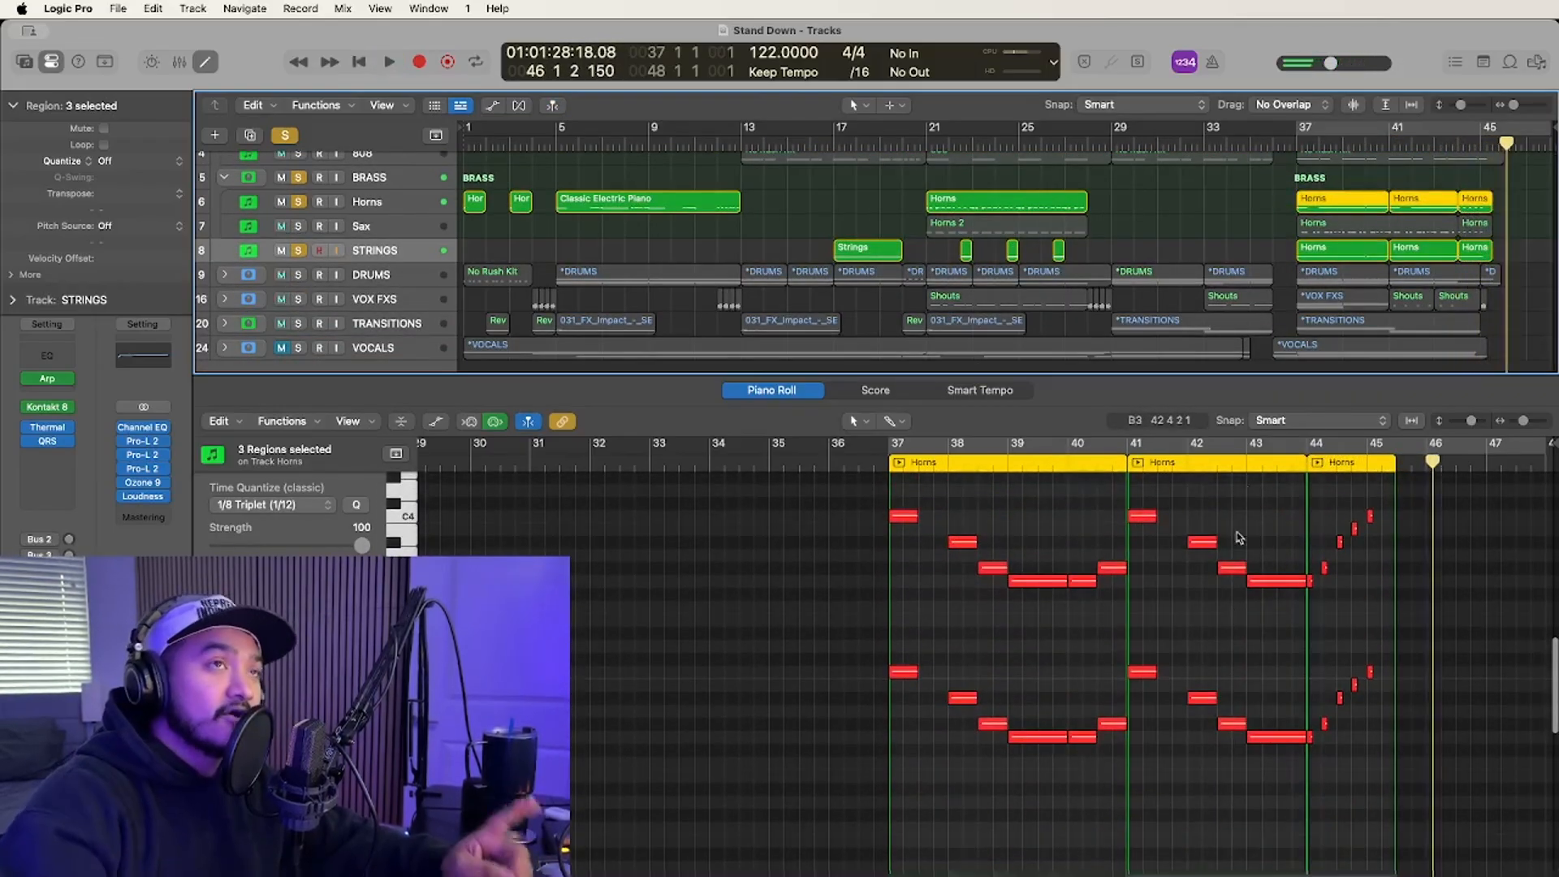
# Return the playhead to bar 37 and re-examine the note ranges of the STRINGS and Horns ending regions.
pyautogui.keyDown('shift'); pyautogui.click(398, 254); pyautogui.keyUp('shift')
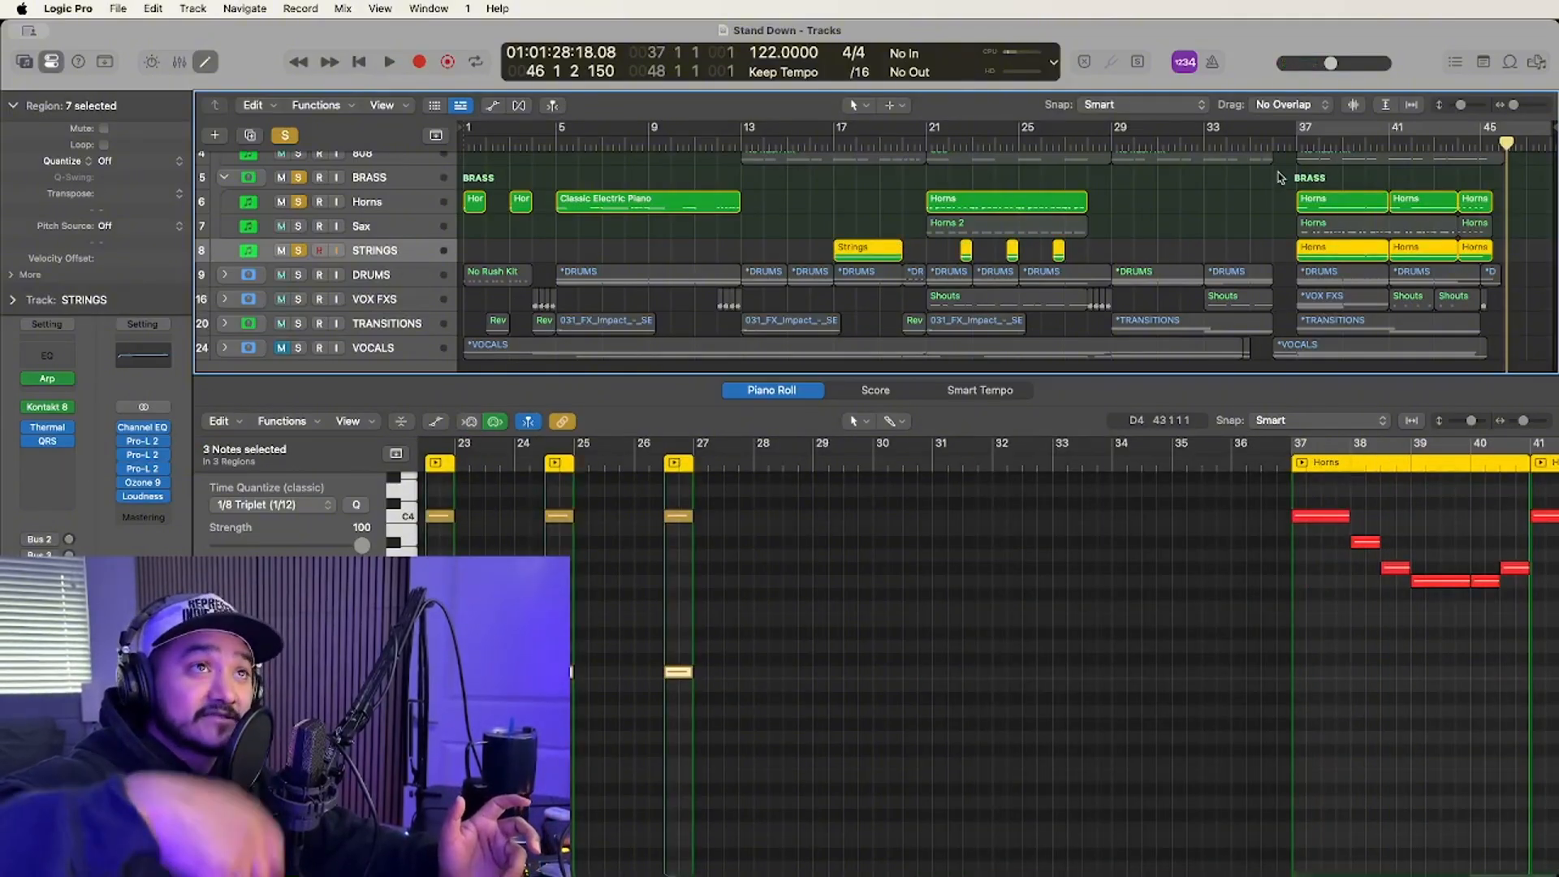
pyautogui.click(1293, 144)
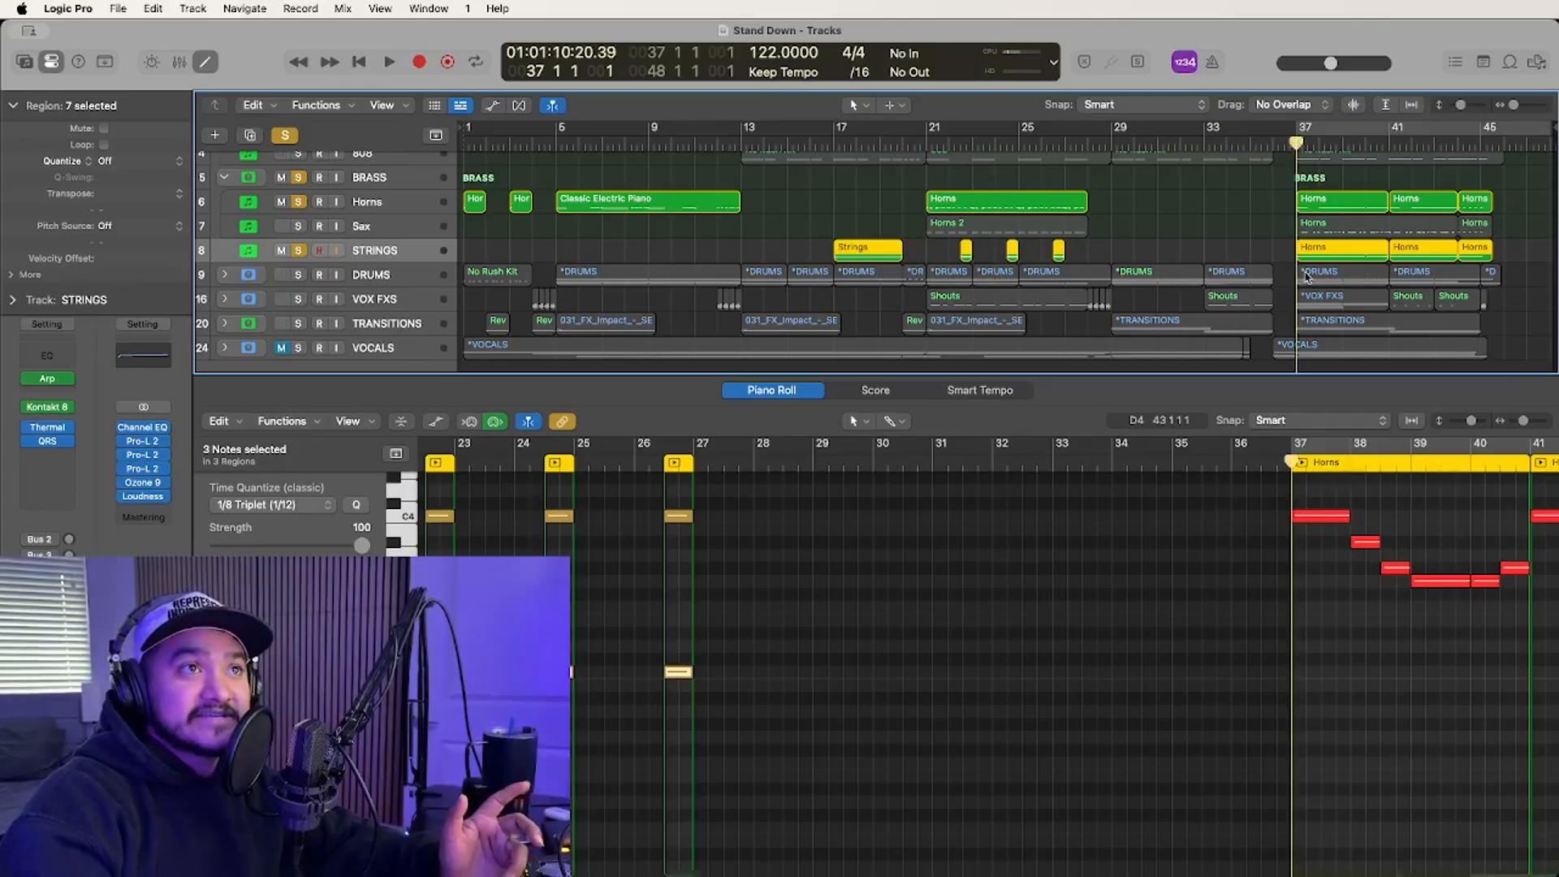
pyautogui.moveTo(1288, 205); pyautogui.dragTo(1324, 260)
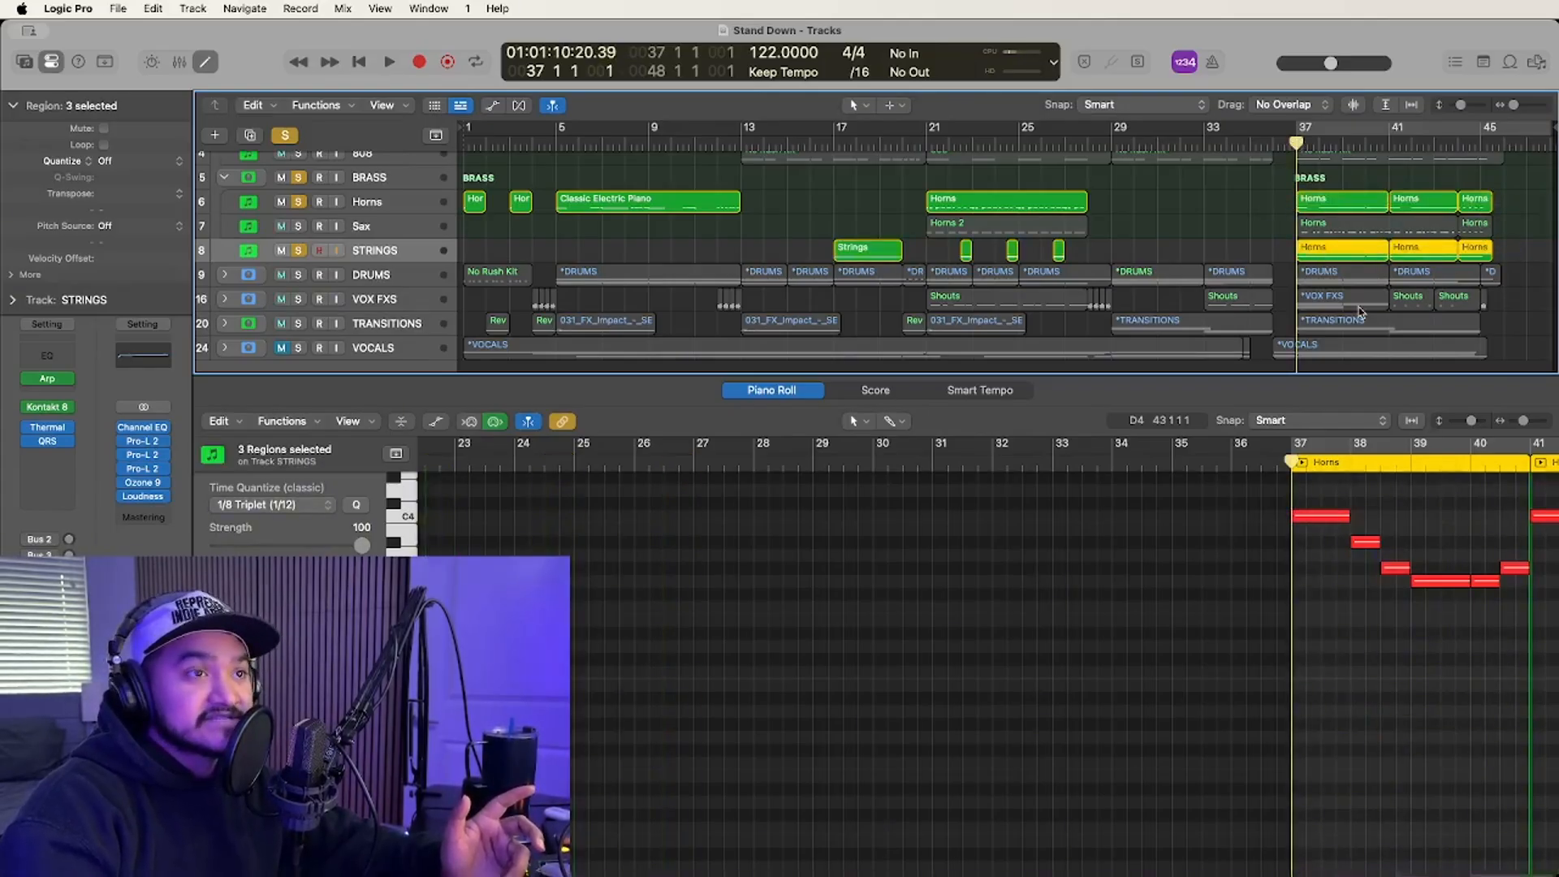
pyautogui.hscroll(10, 1221, 595)
pyautogui.scroll(5, 1220, 595)
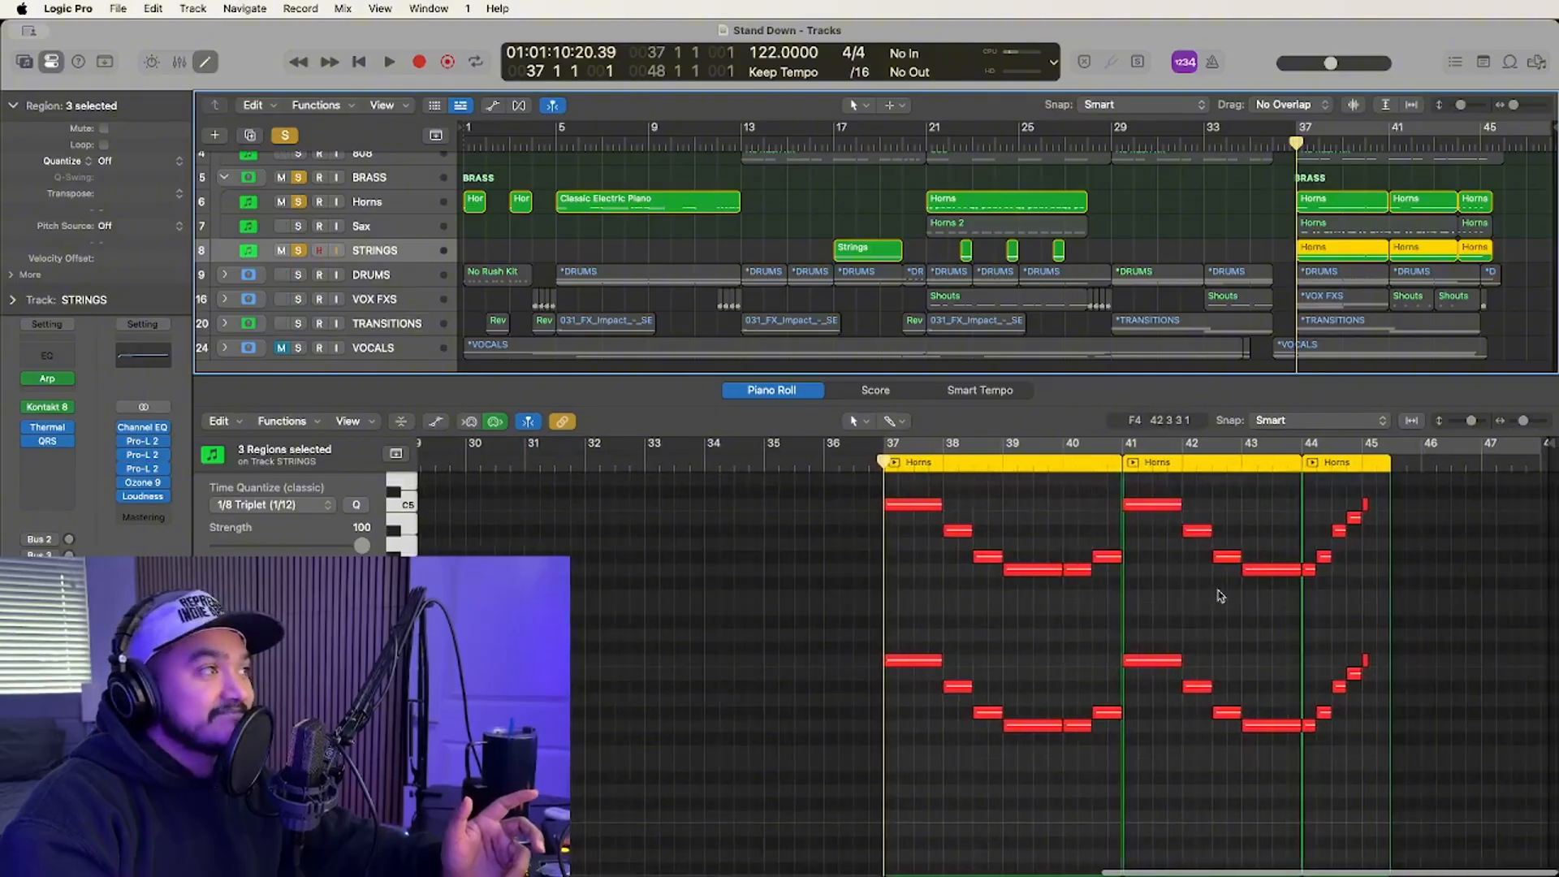
pyautogui.hscroll(-1, 1220, 596)
pyautogui.moveTo(1378, 203); pyautogui.dragTo(1521, 203)
pyautogui.scroll(-5, 1279, 652)
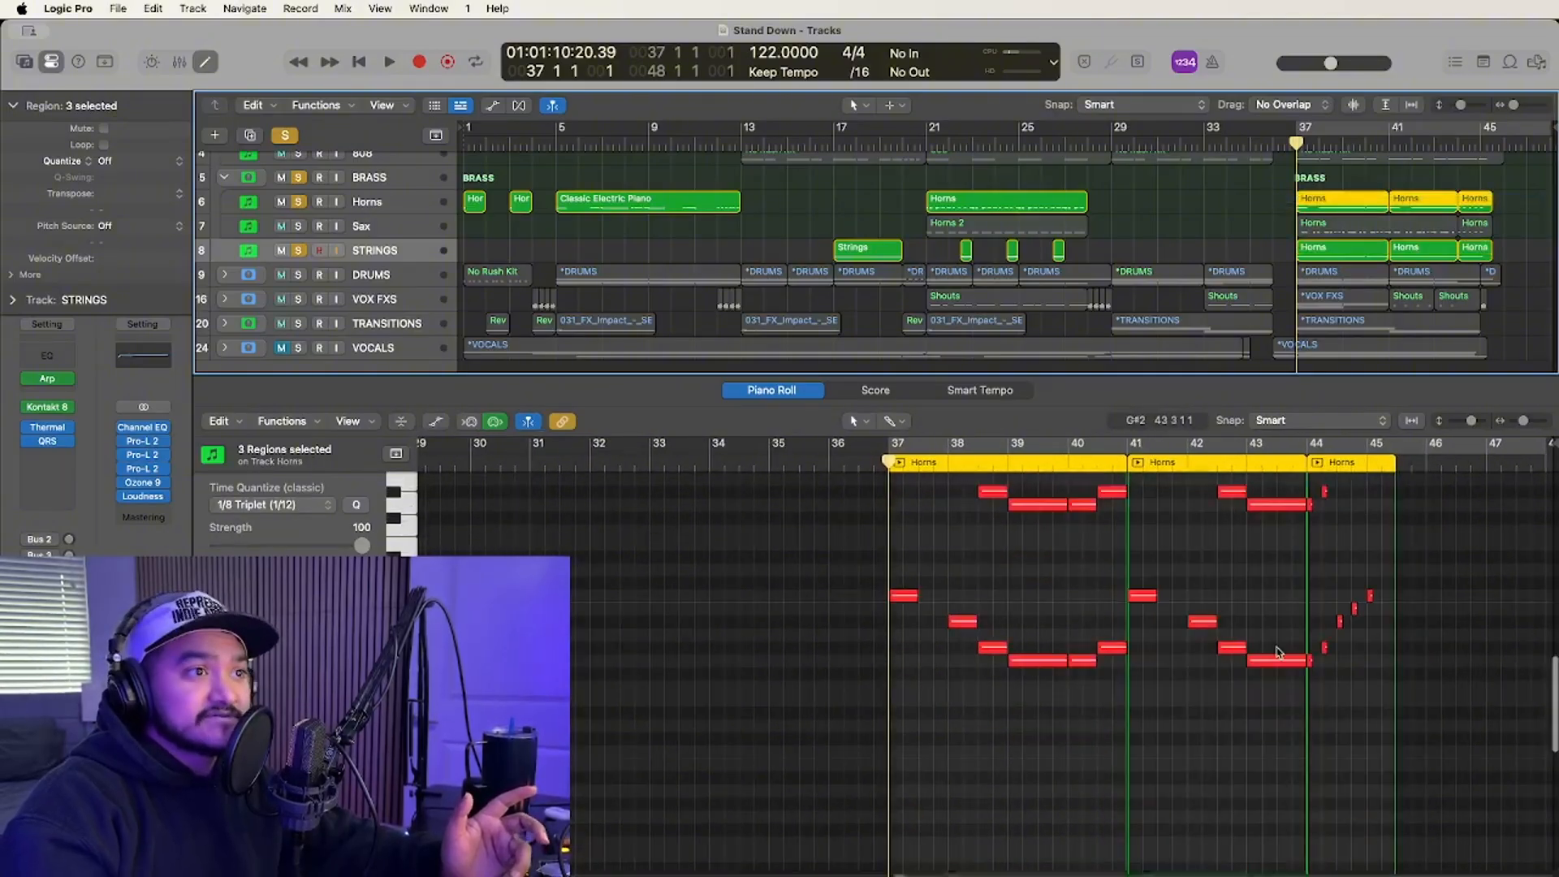
pyautogui.scroll(5, 1279, 652)
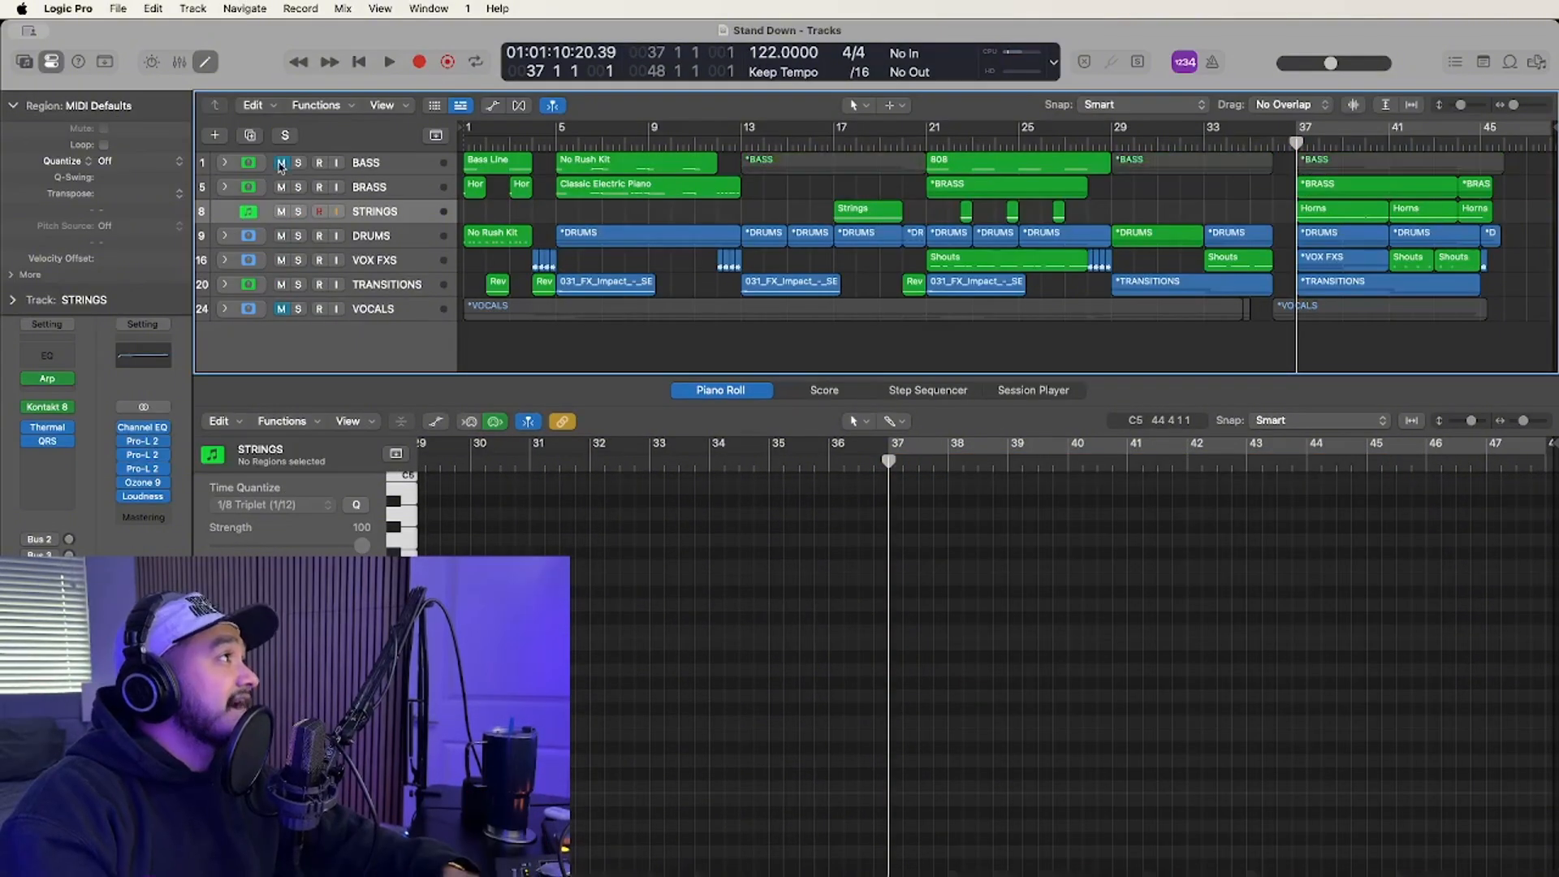
# Mute the BRASS and STRINGS tracks and solo the DRUMS stack.
pyautogui.click(280, 188)
pyautogui.click(282, 212)
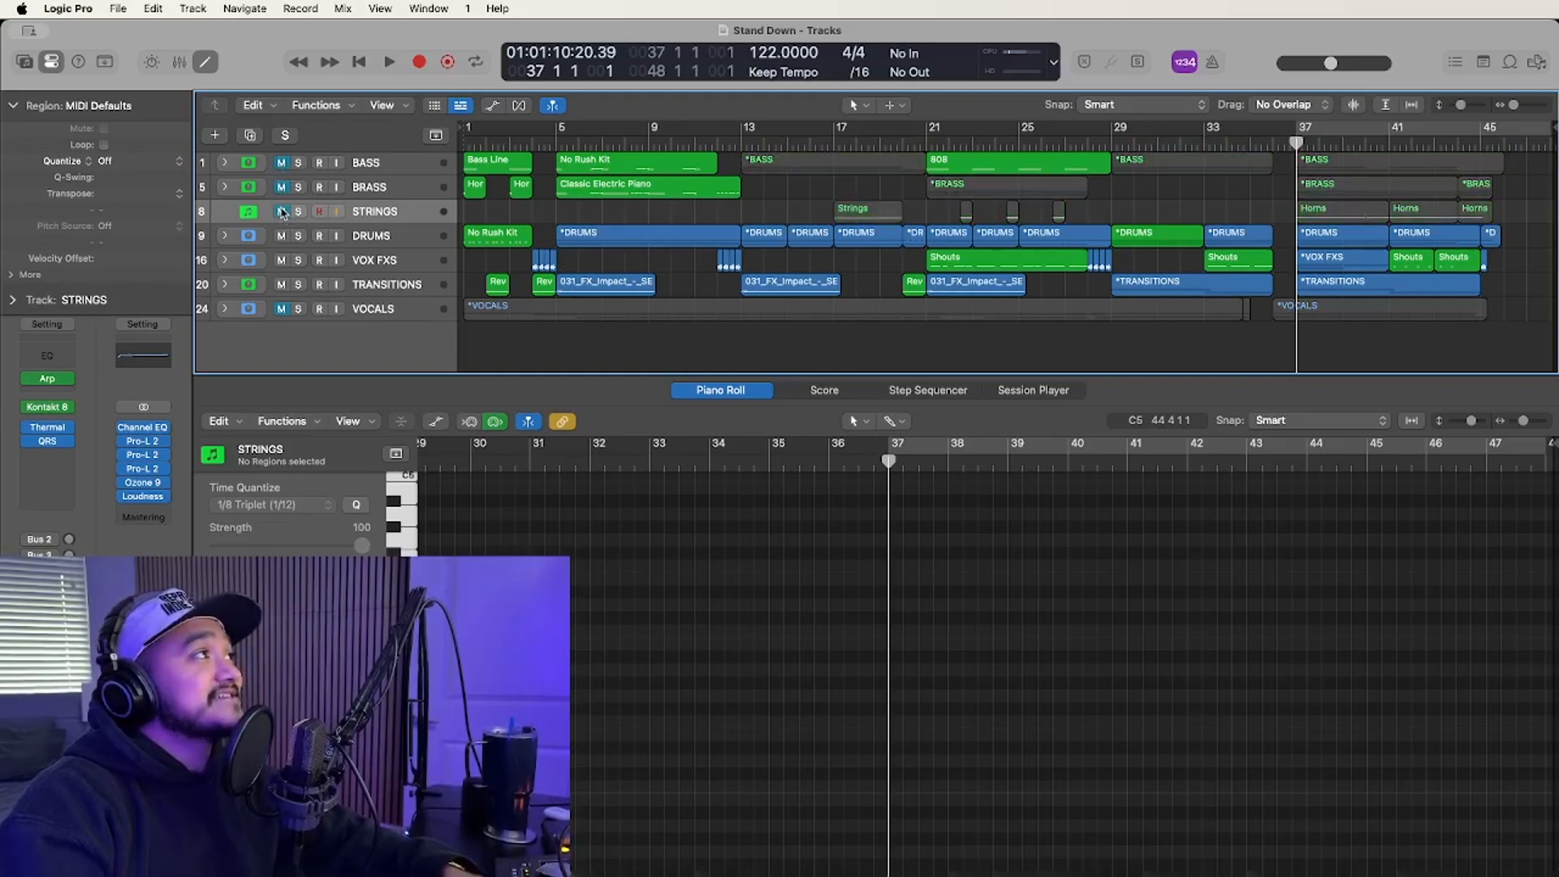
pyautogui.click(370, 242)
pyautogui.press('super+Down')
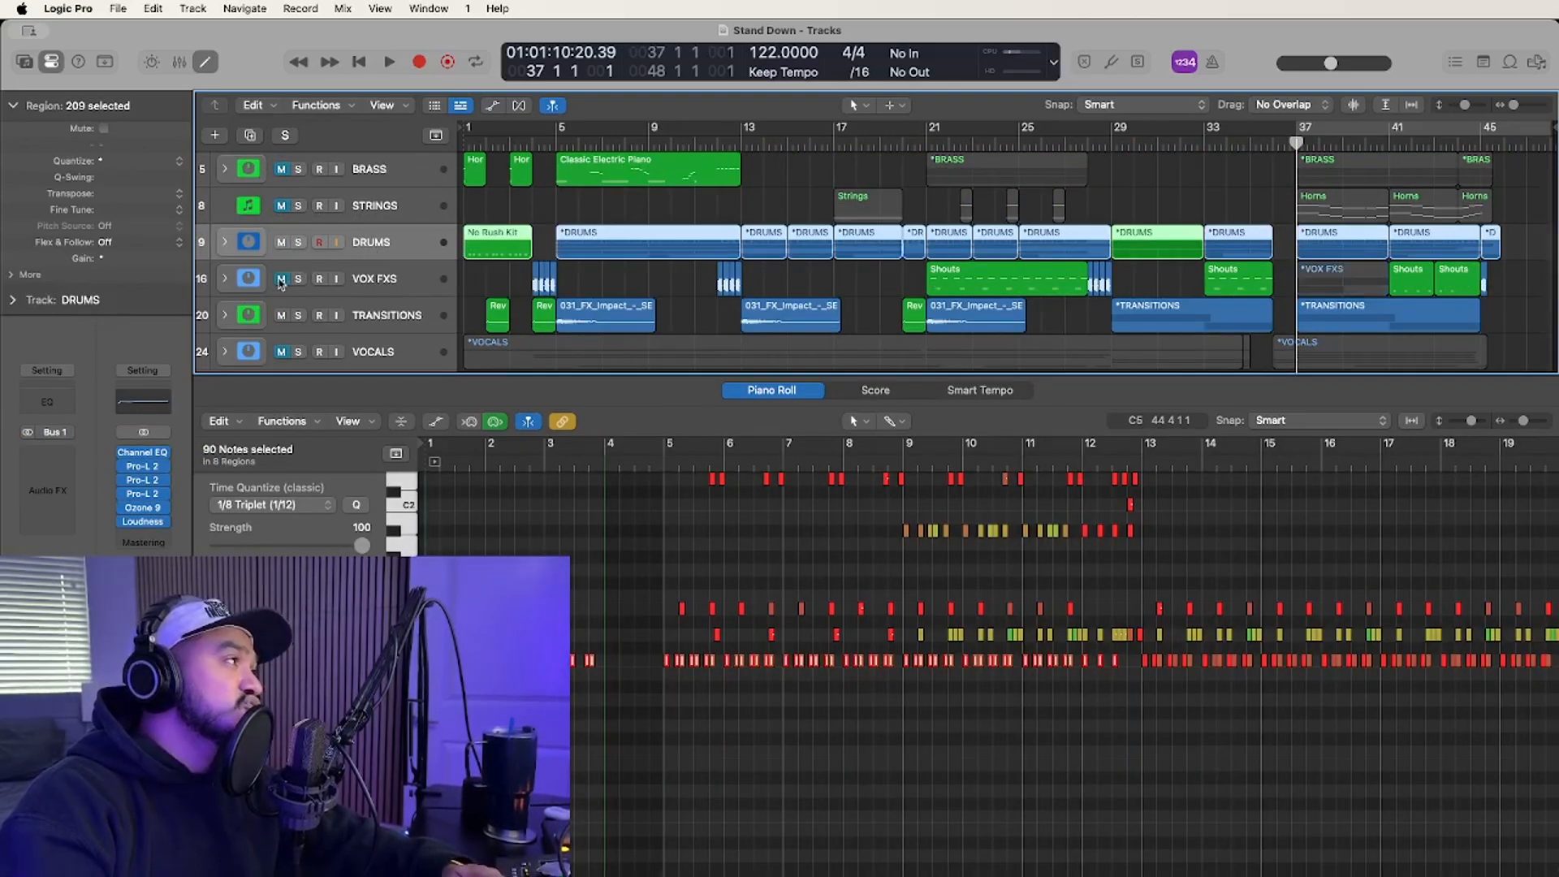
pyautogui.click(299, 243)
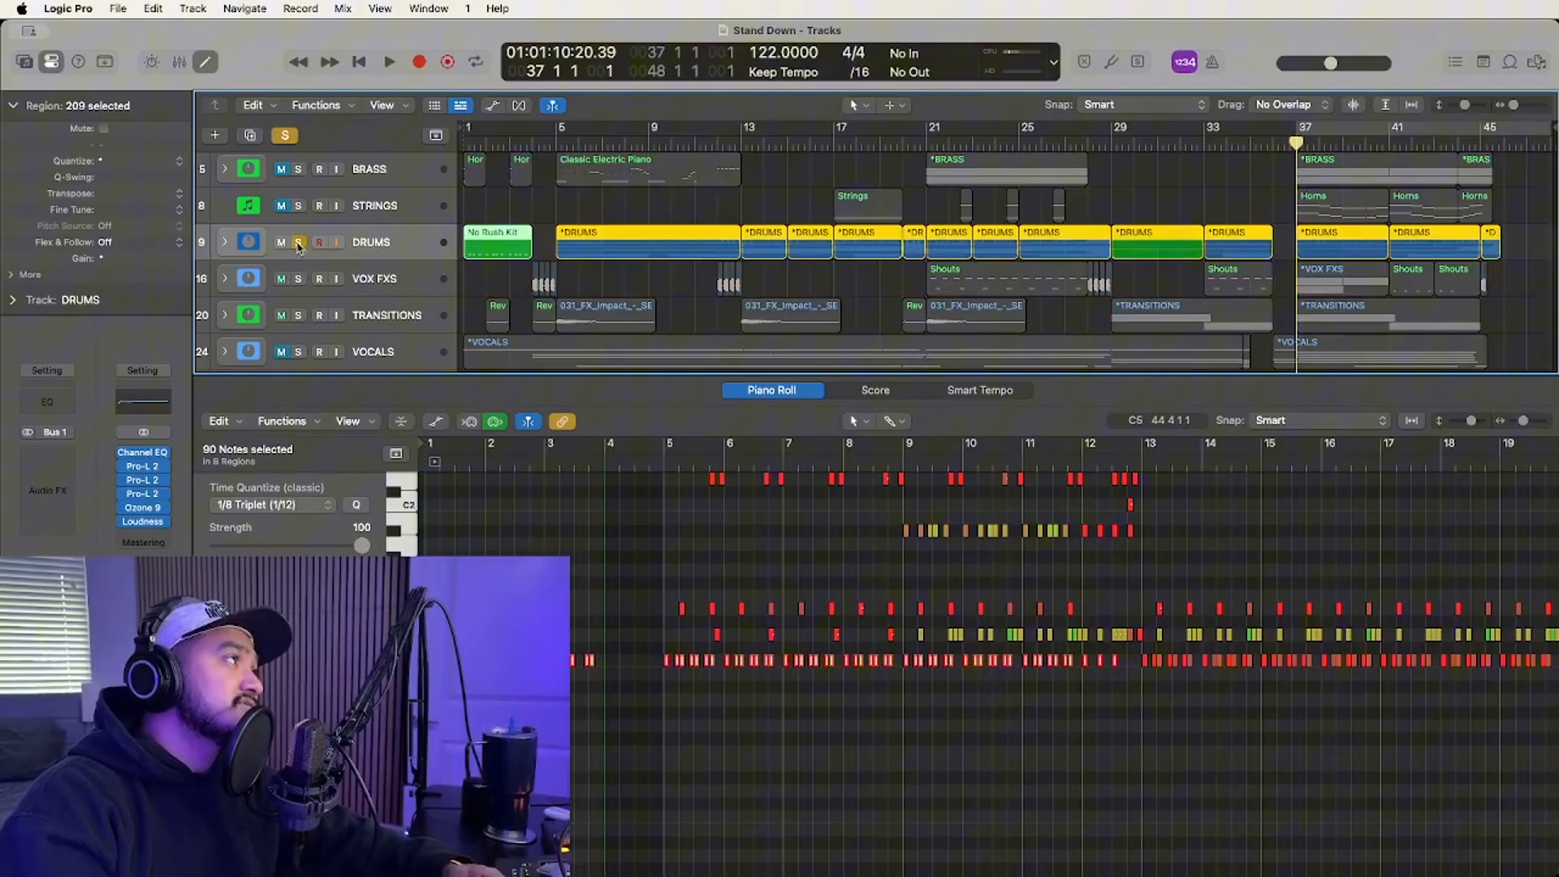
# Expand the DRUMS stack, clear the region selection and hide the piano roll editor to make room for the drum tracks.
pyautogui.click(222, 242)
pyautogui.click(623, 267)
pyautogui.scroll(-3, 1112, 178)
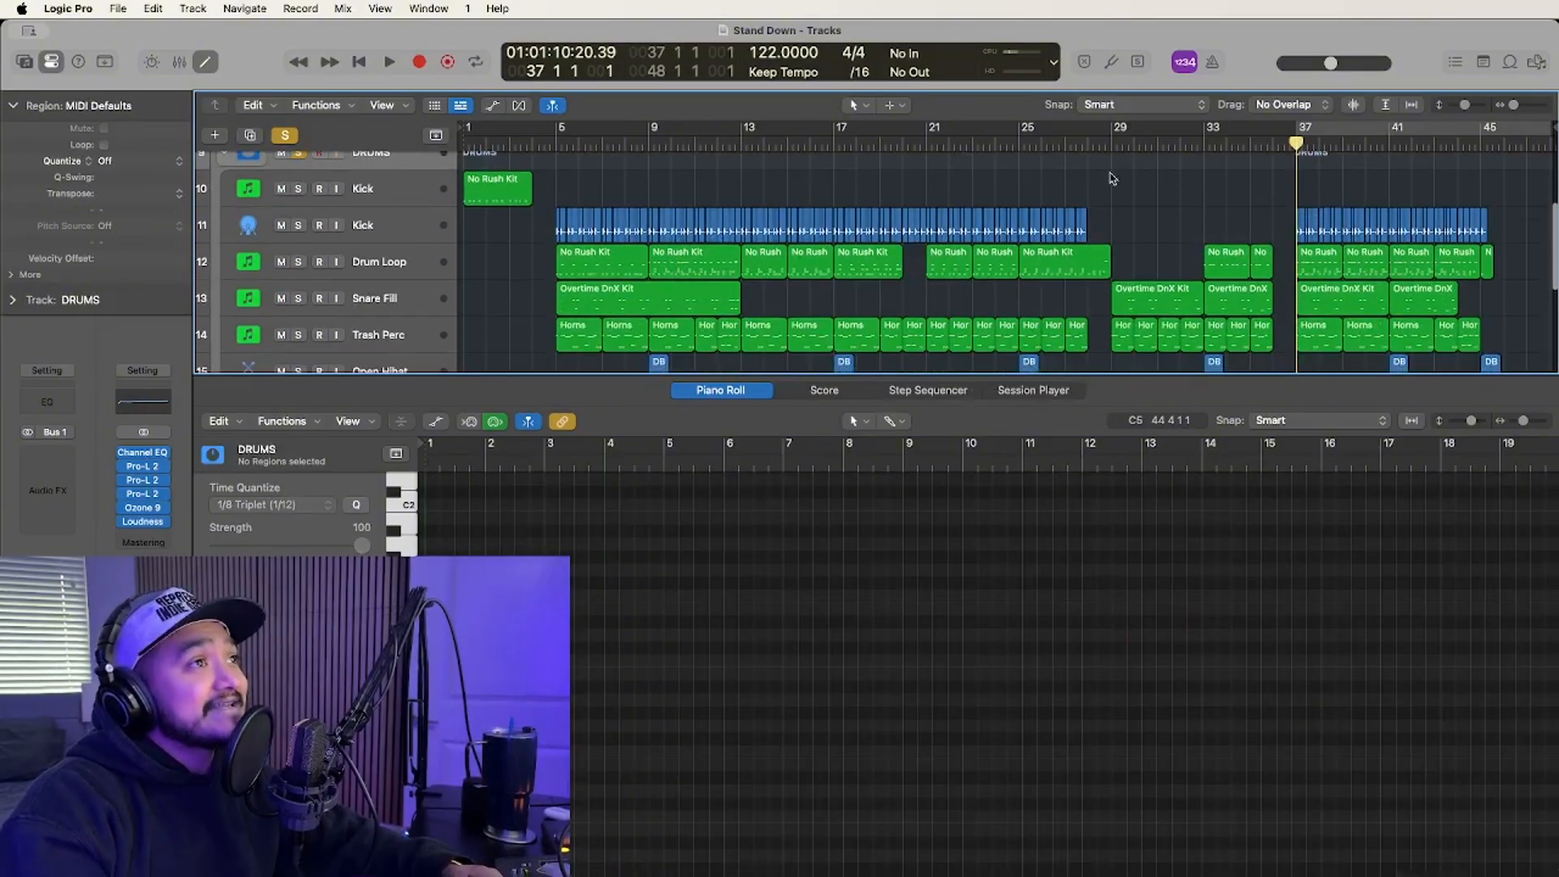
pyautogui.press('e')
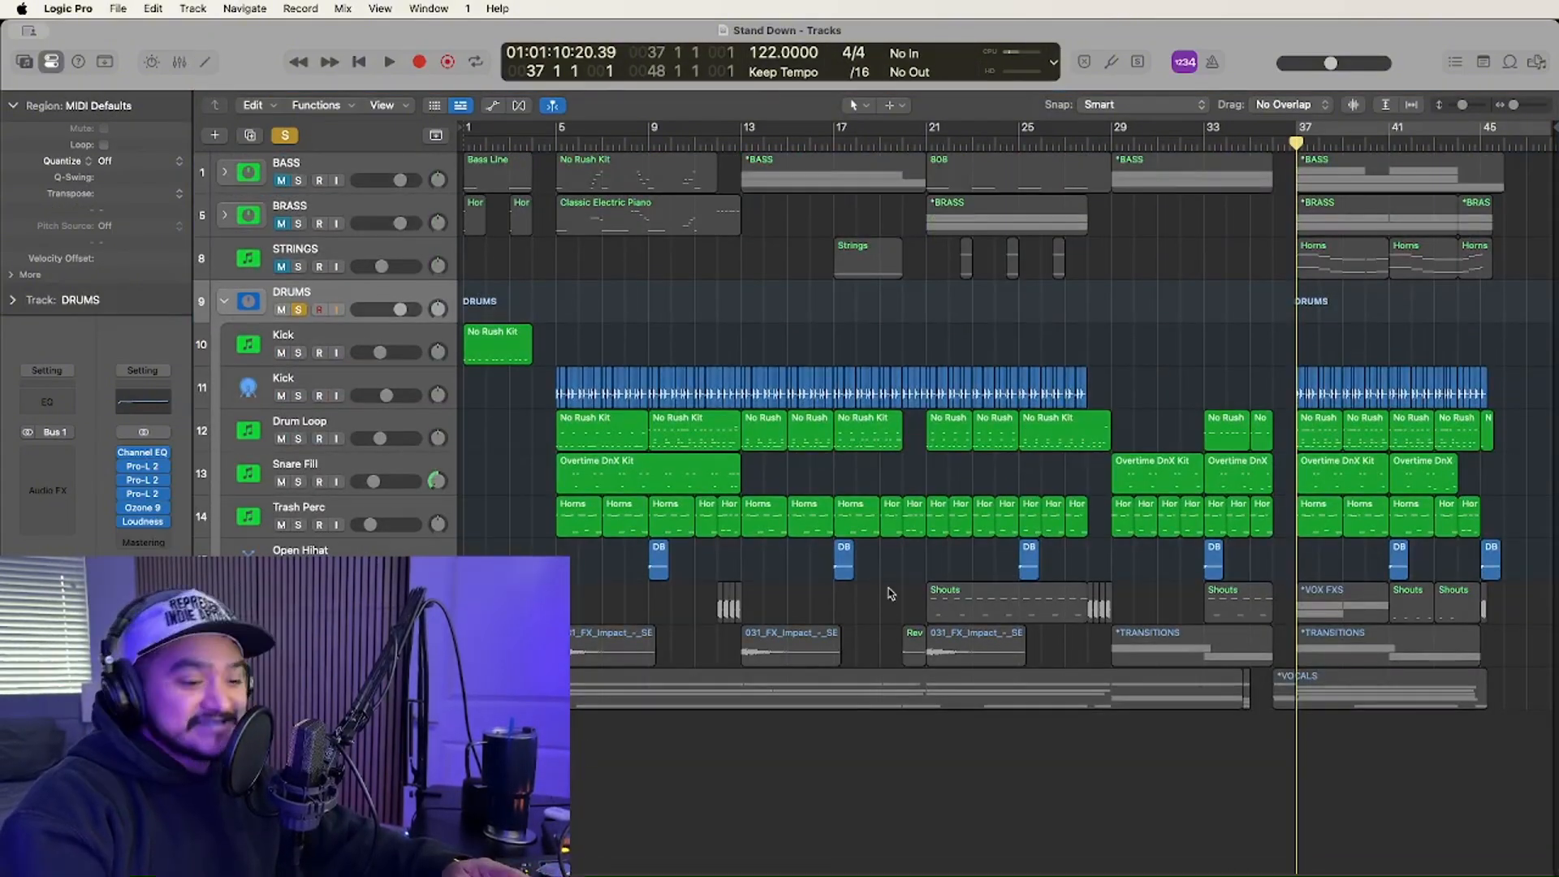
# Return the playhead to the project start and inspect the drum regions from bar 5 onward up close.
pyautogui.press('Return')
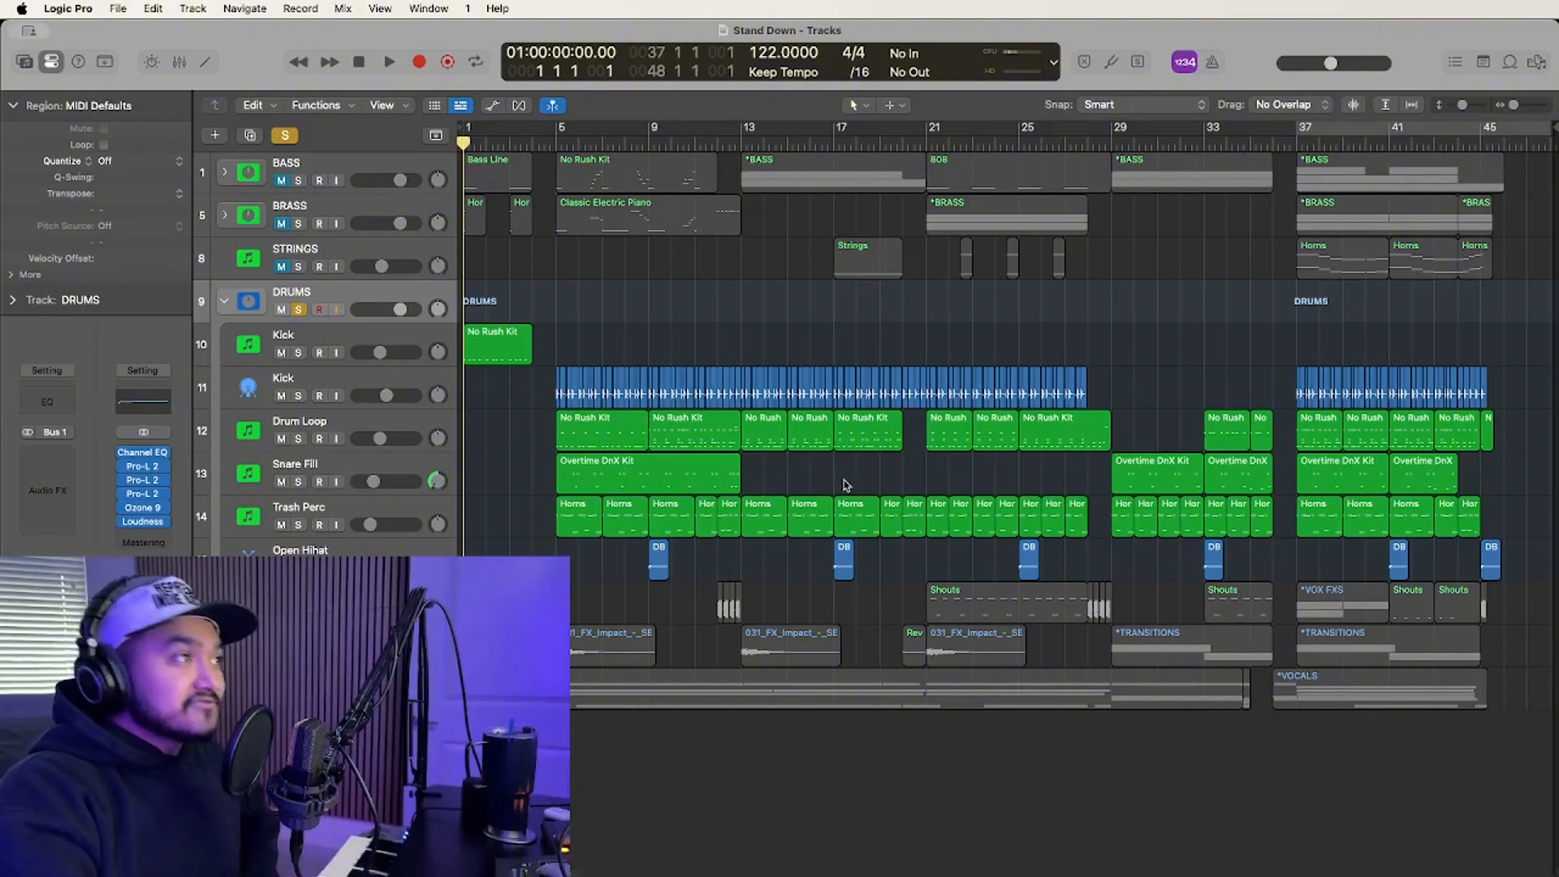
pyautogui.scroll(5, 708, 452)
pyautogui.hscroll(-5, 708, 452)
pyautogui.hscroll(1, 708, 451)
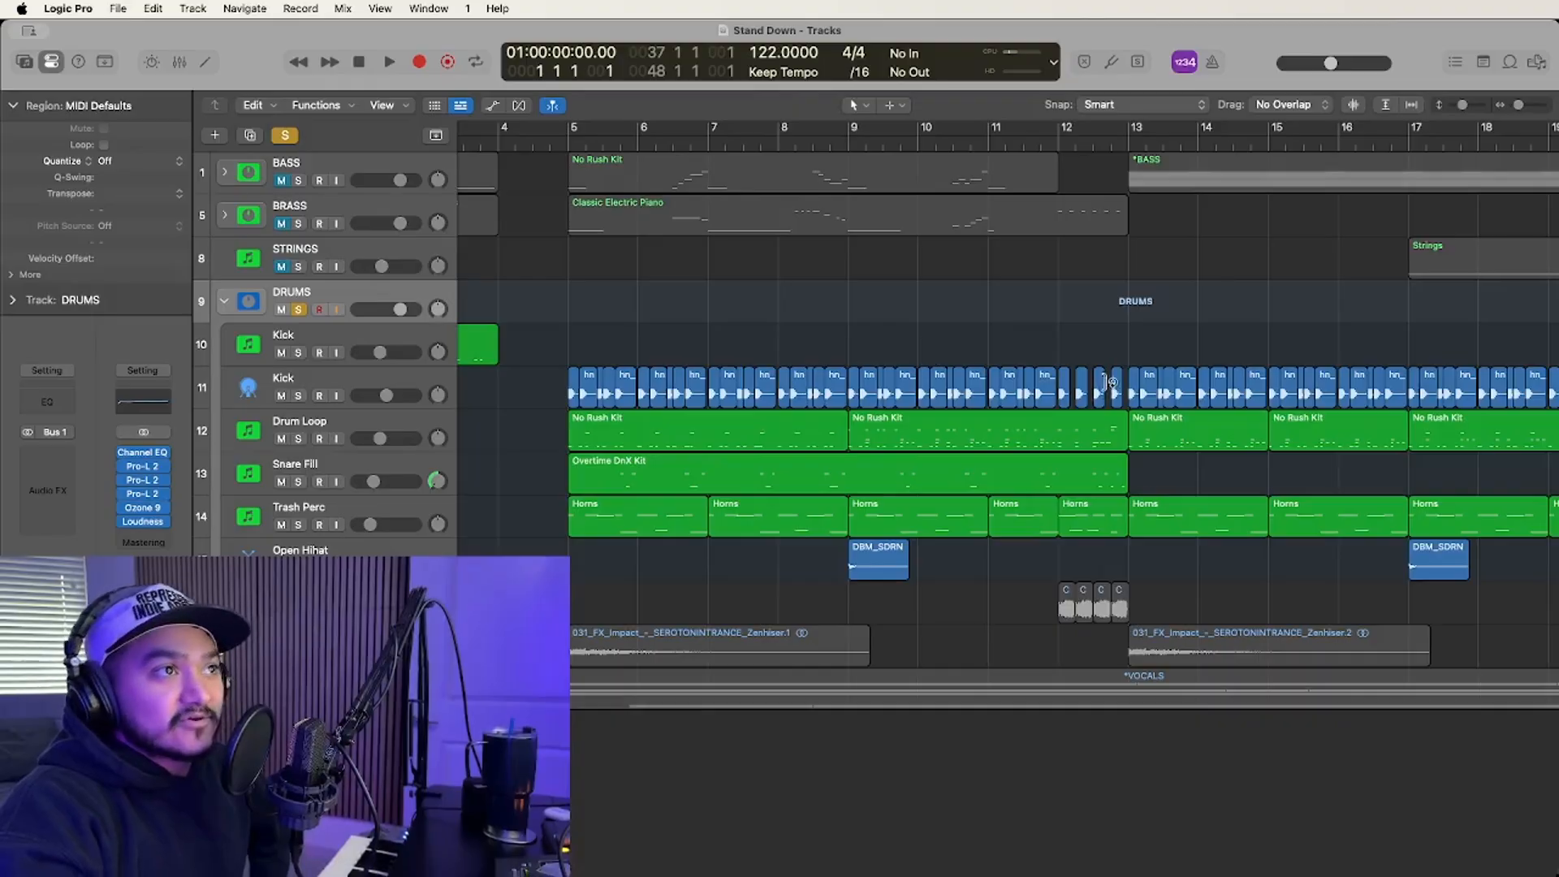
pyautogui.hscroll(2, 1098, 444)
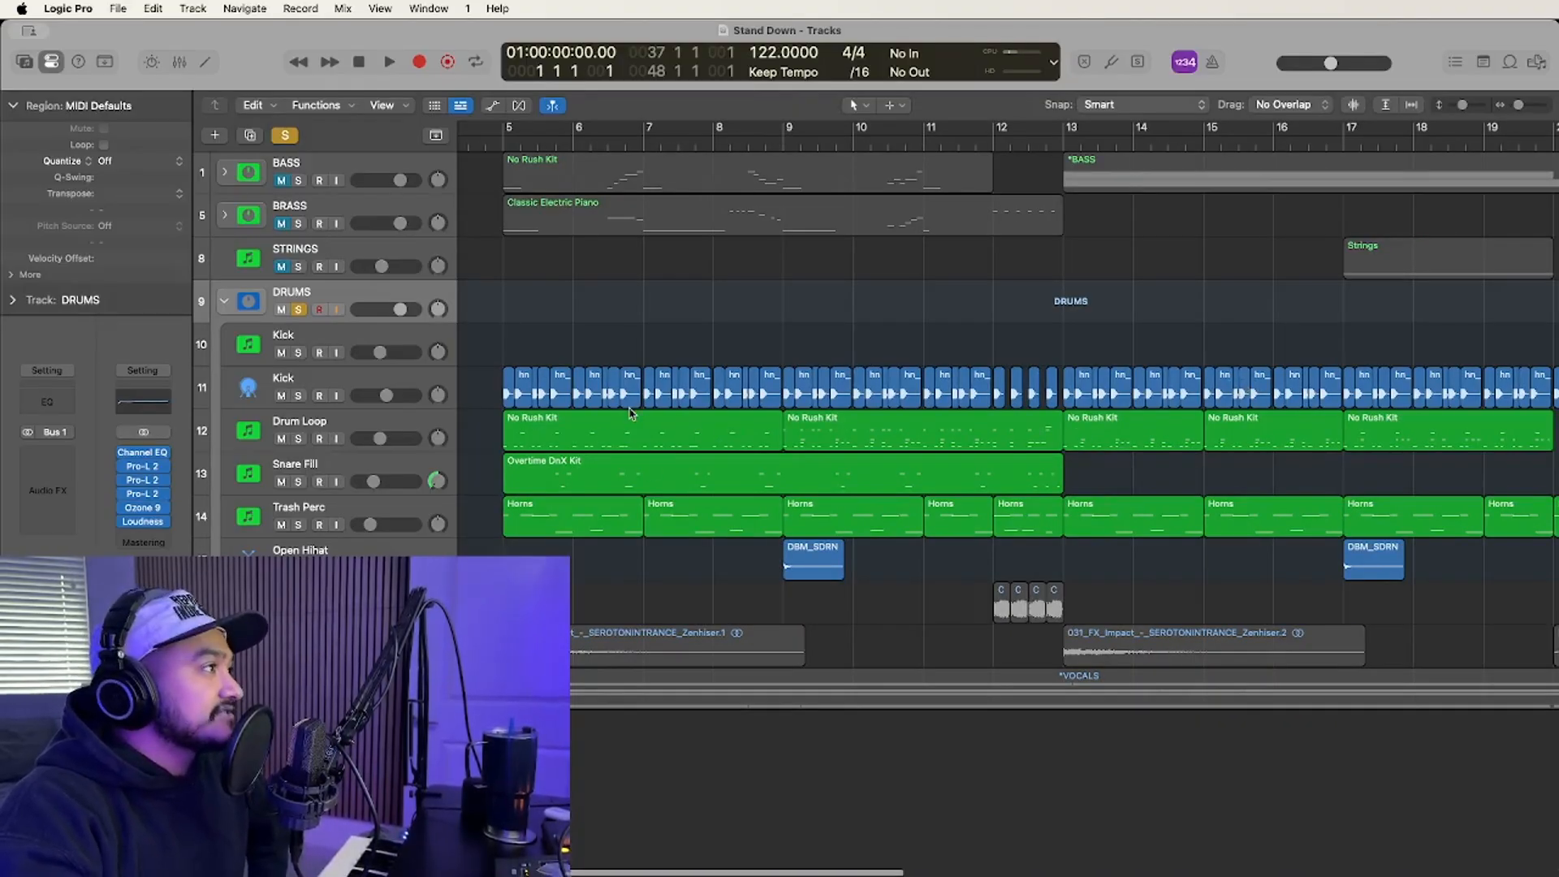
# Open the Drum Loop track's No Rush Kit regions in the piano roll and examine their notes.
pyautogui.click(348, 423)
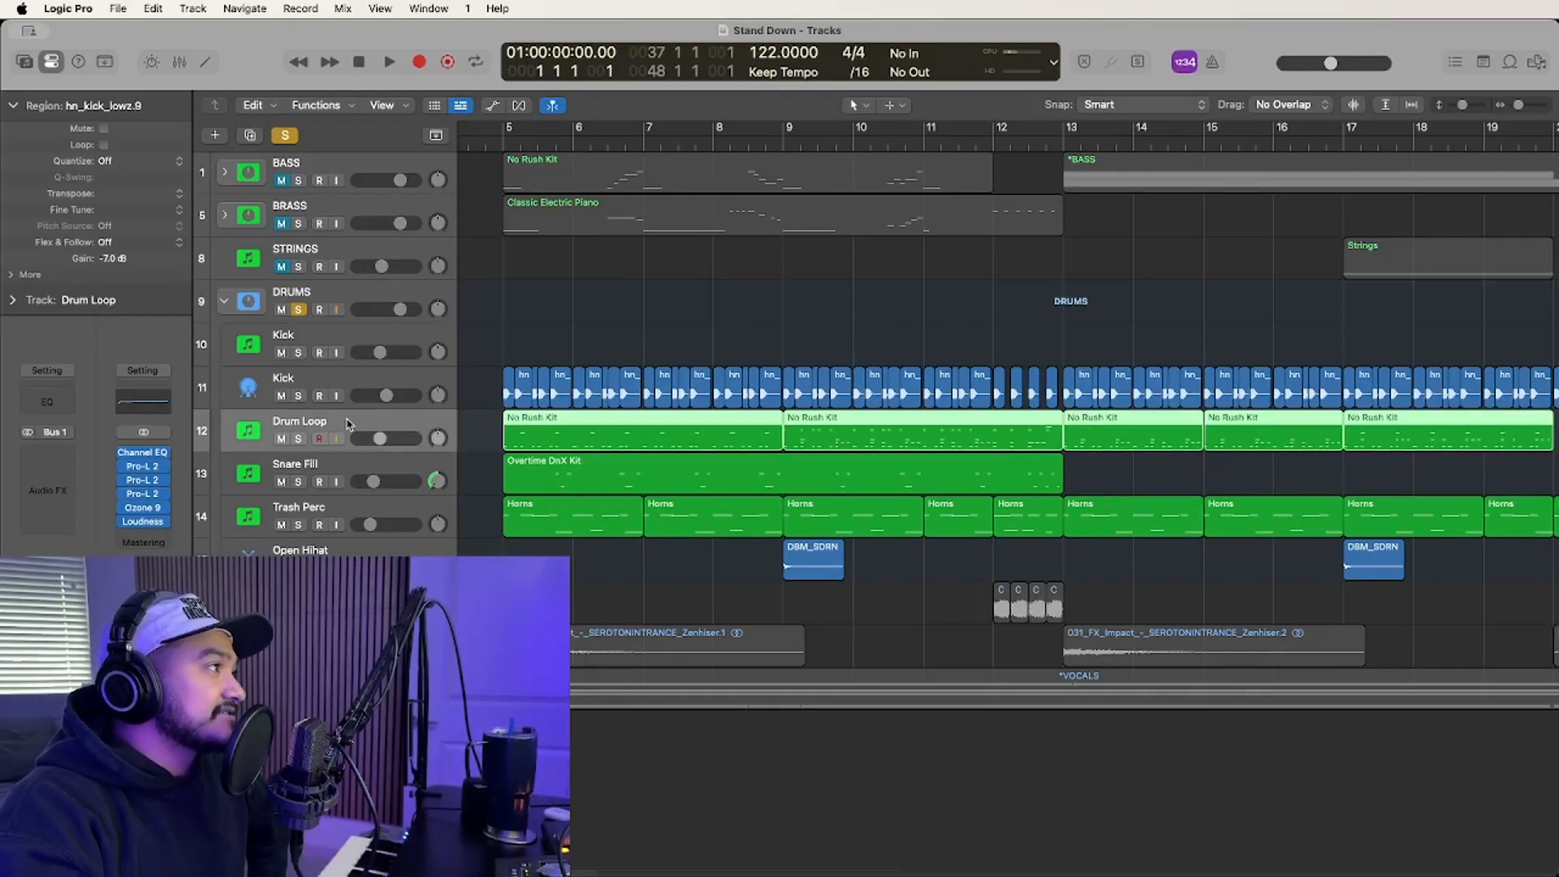
pyautogui.doubleClick(590, 436)
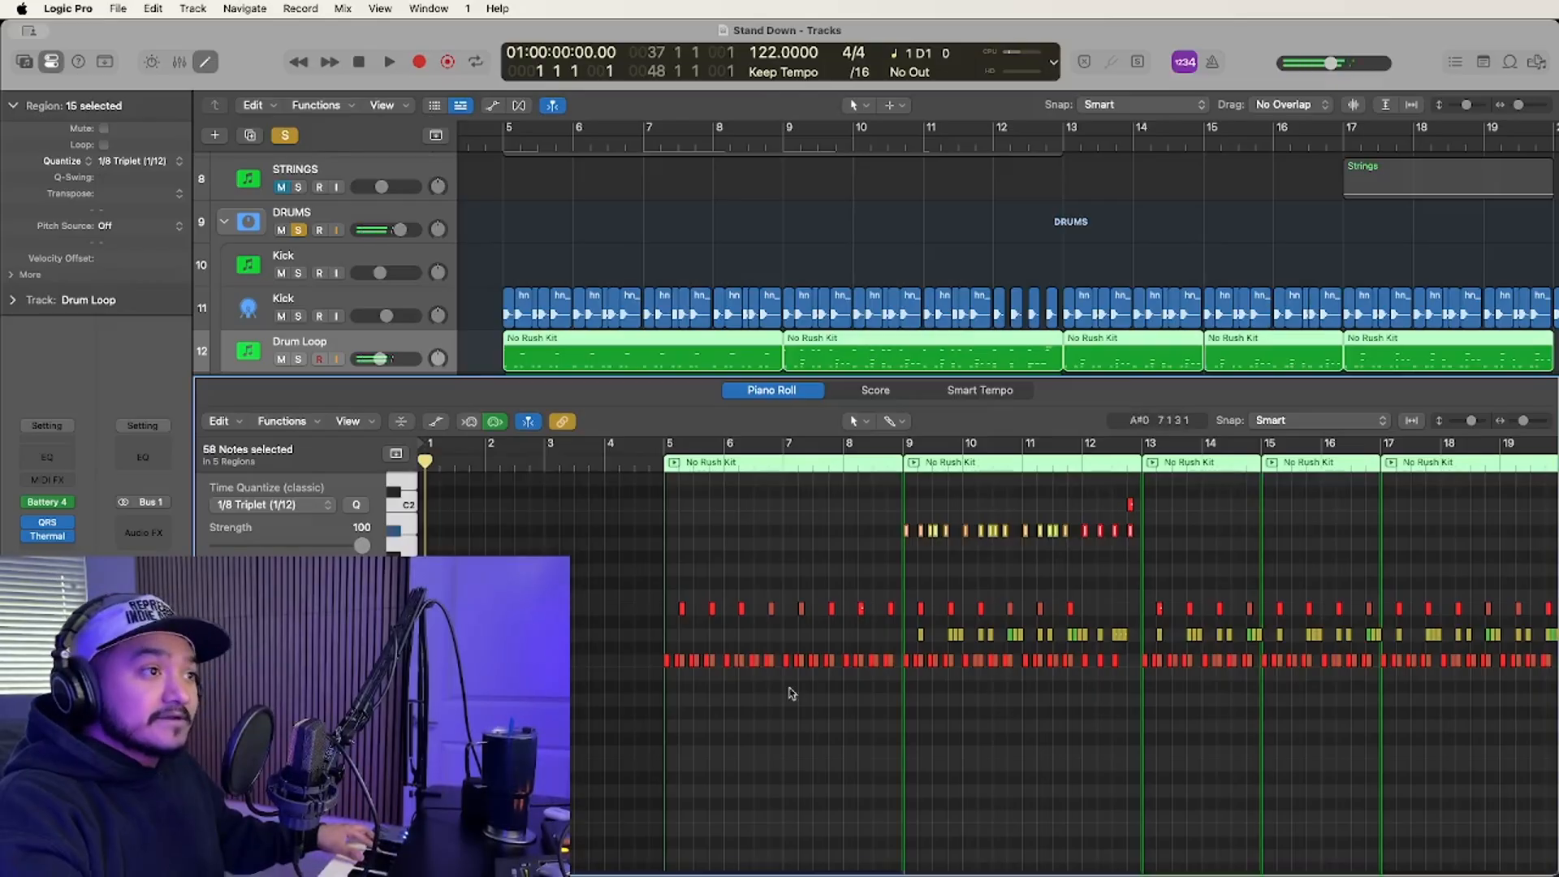
pyautogui.hscroll(5, 1096, 547)
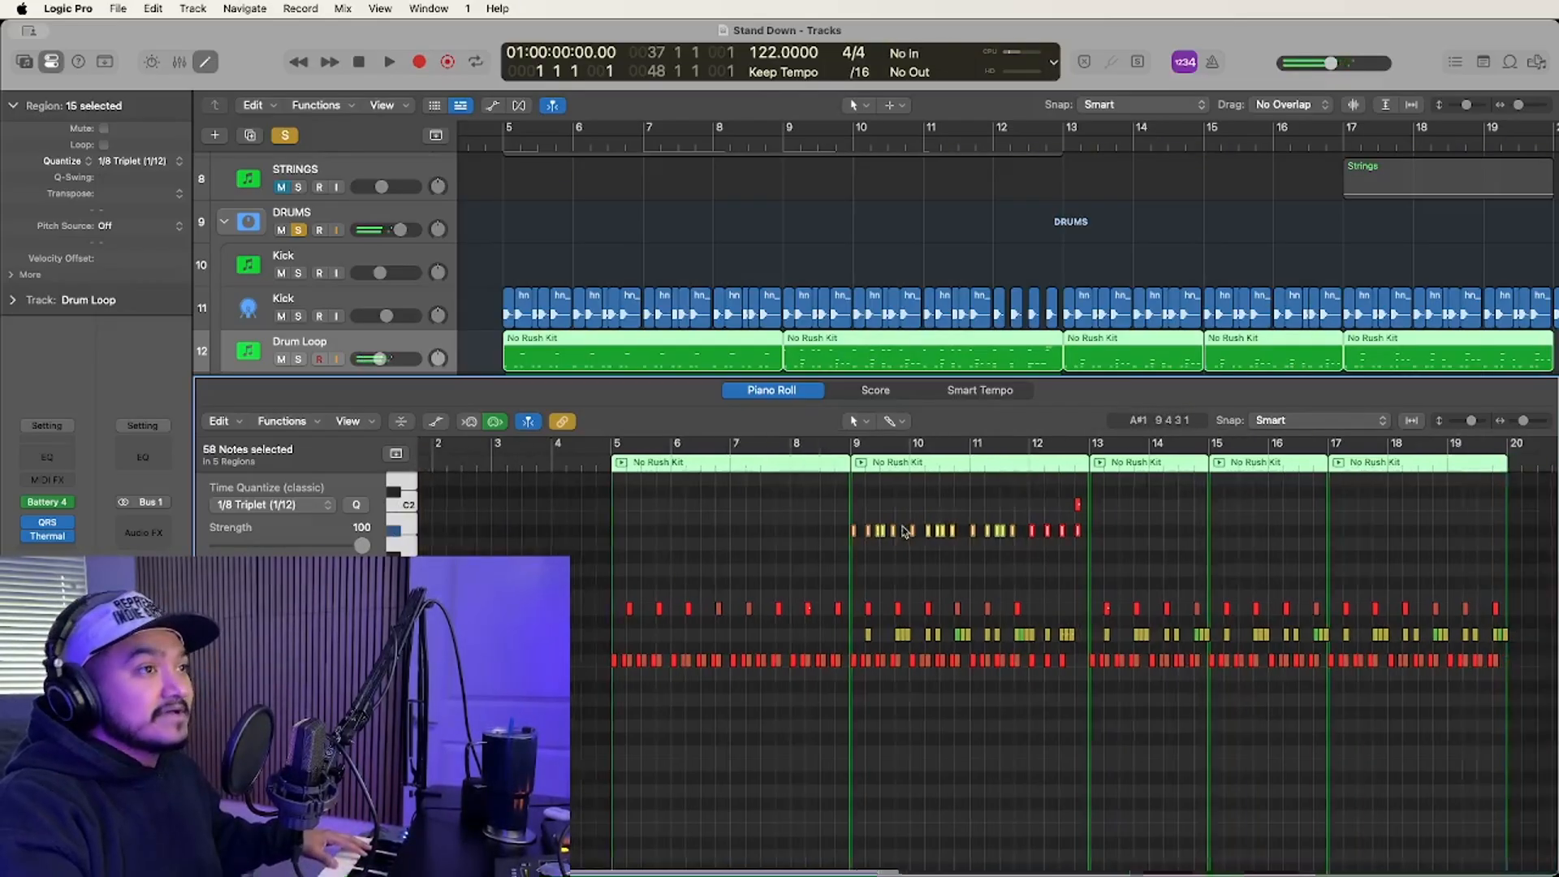
pyautogui.hscroll(10, 1098, 548)
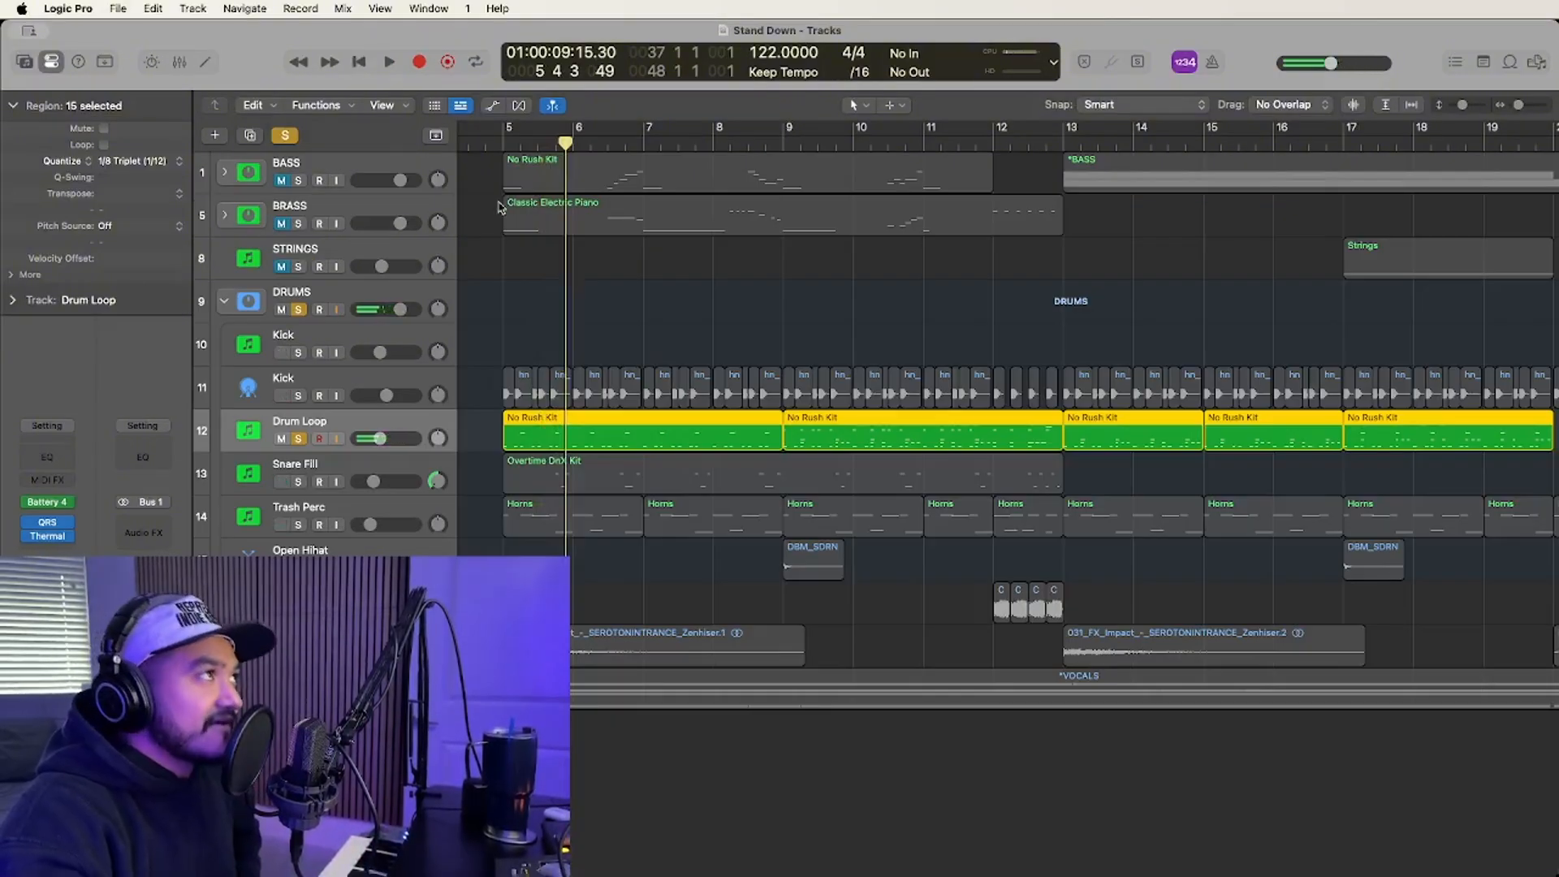
# Audition the soloed Drum Loop track from bar 5 with the whole arrangement in view, and stop playback.
pyautogui.press('space')
pyautogui.press('space')
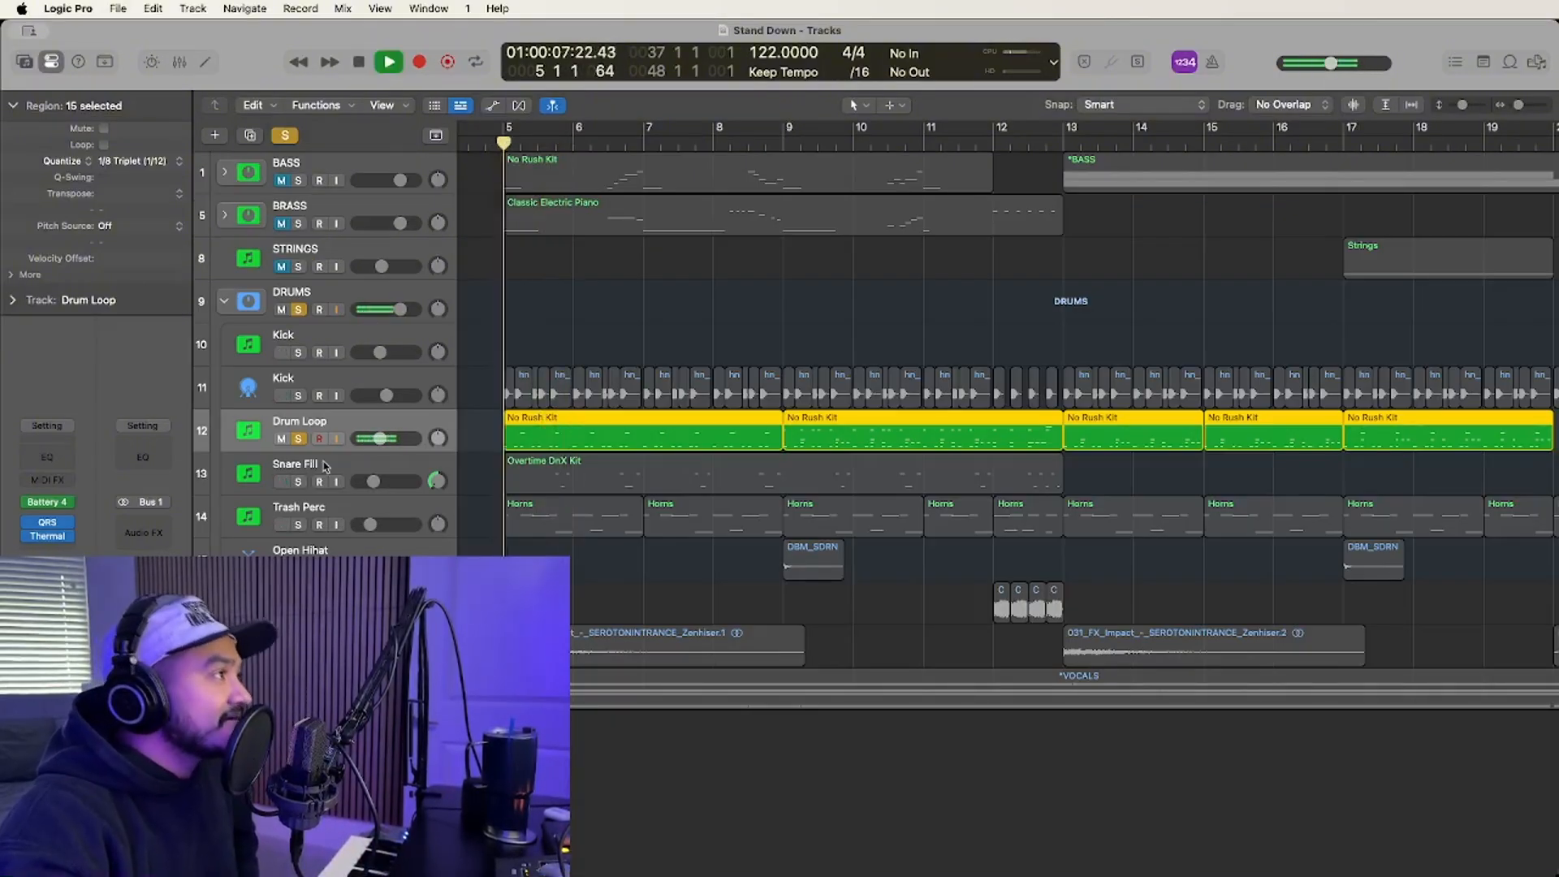
pyautogui.scroll(-5, 577, 438)
pyautogui.scroll(-1, 577, 438)
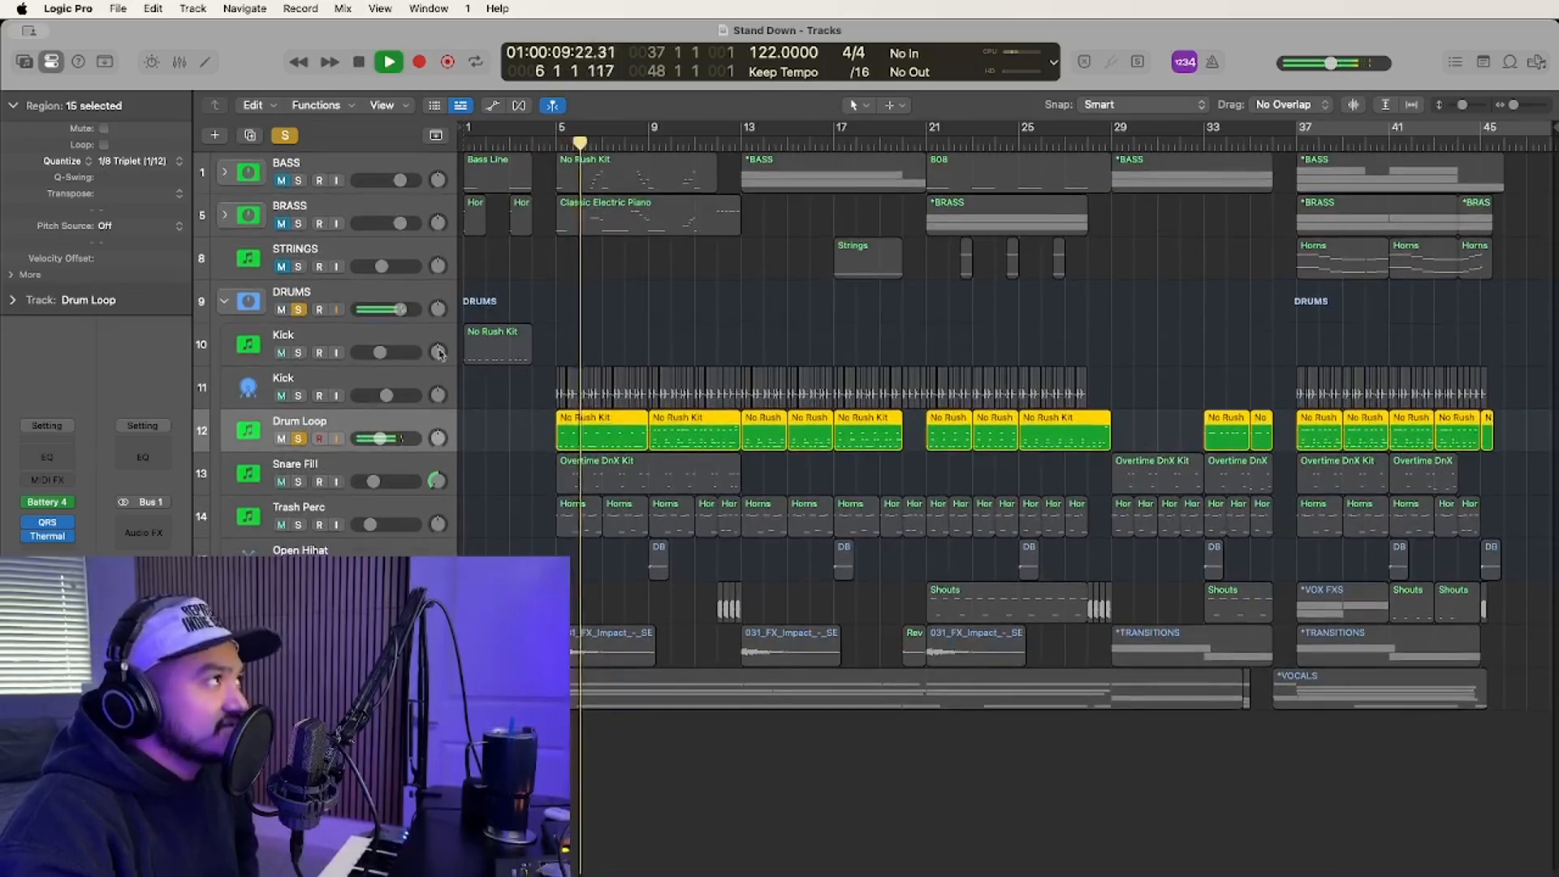
pyautogui.press('space')
# Reorder the Trash Perc track to sit directly below Drum Loop and open its Horns regions in the piano roll.
pyautogui.click(323, 510)
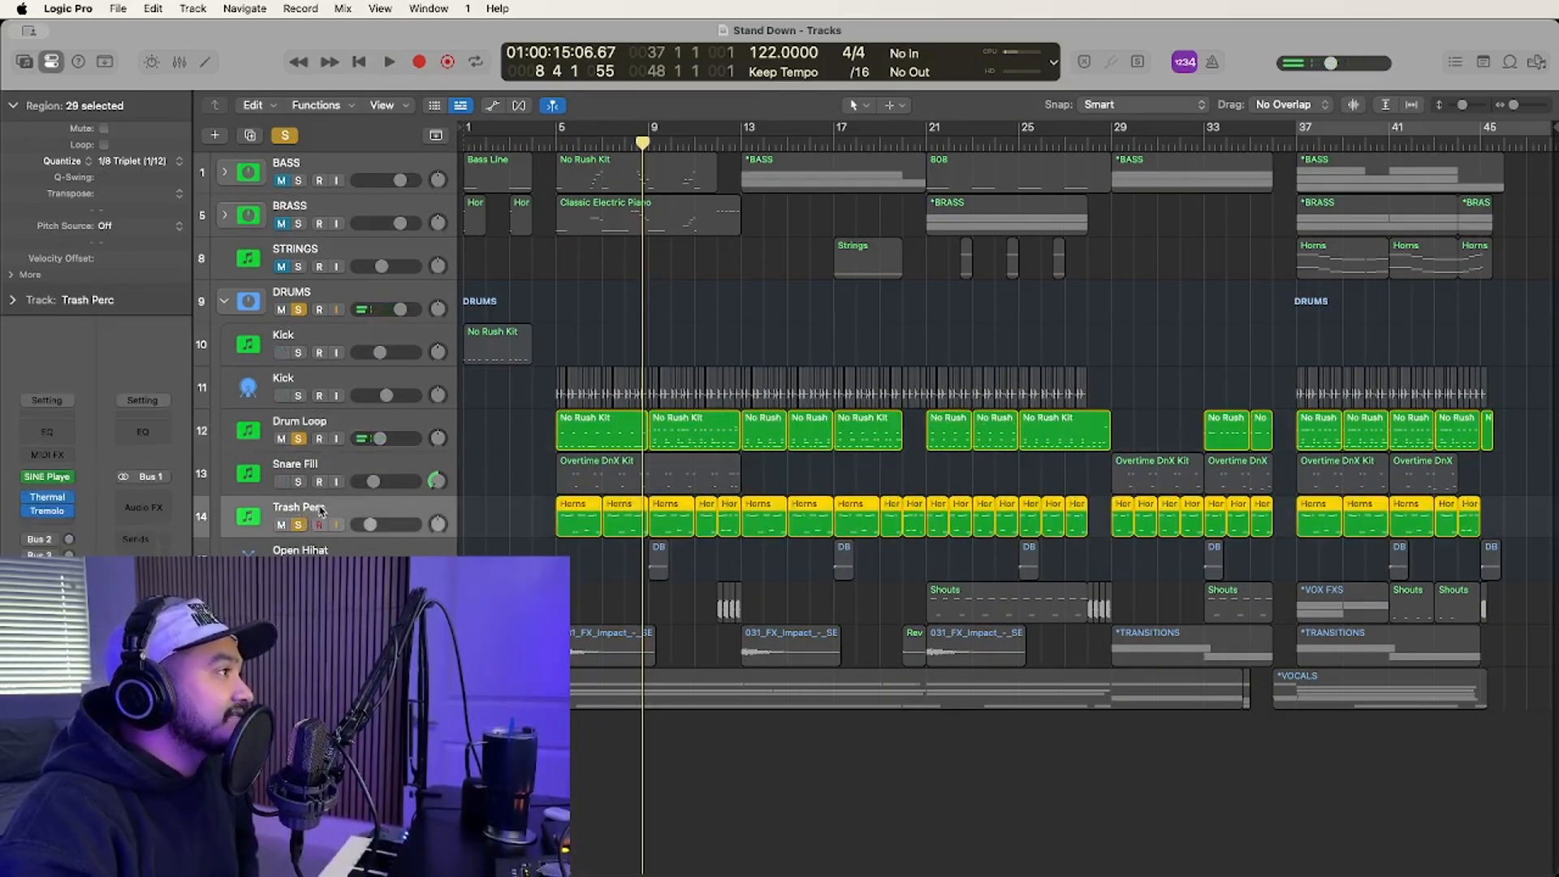
pyautogui.moveTo(321, 510); pyautogui.dragTo(322, 463)
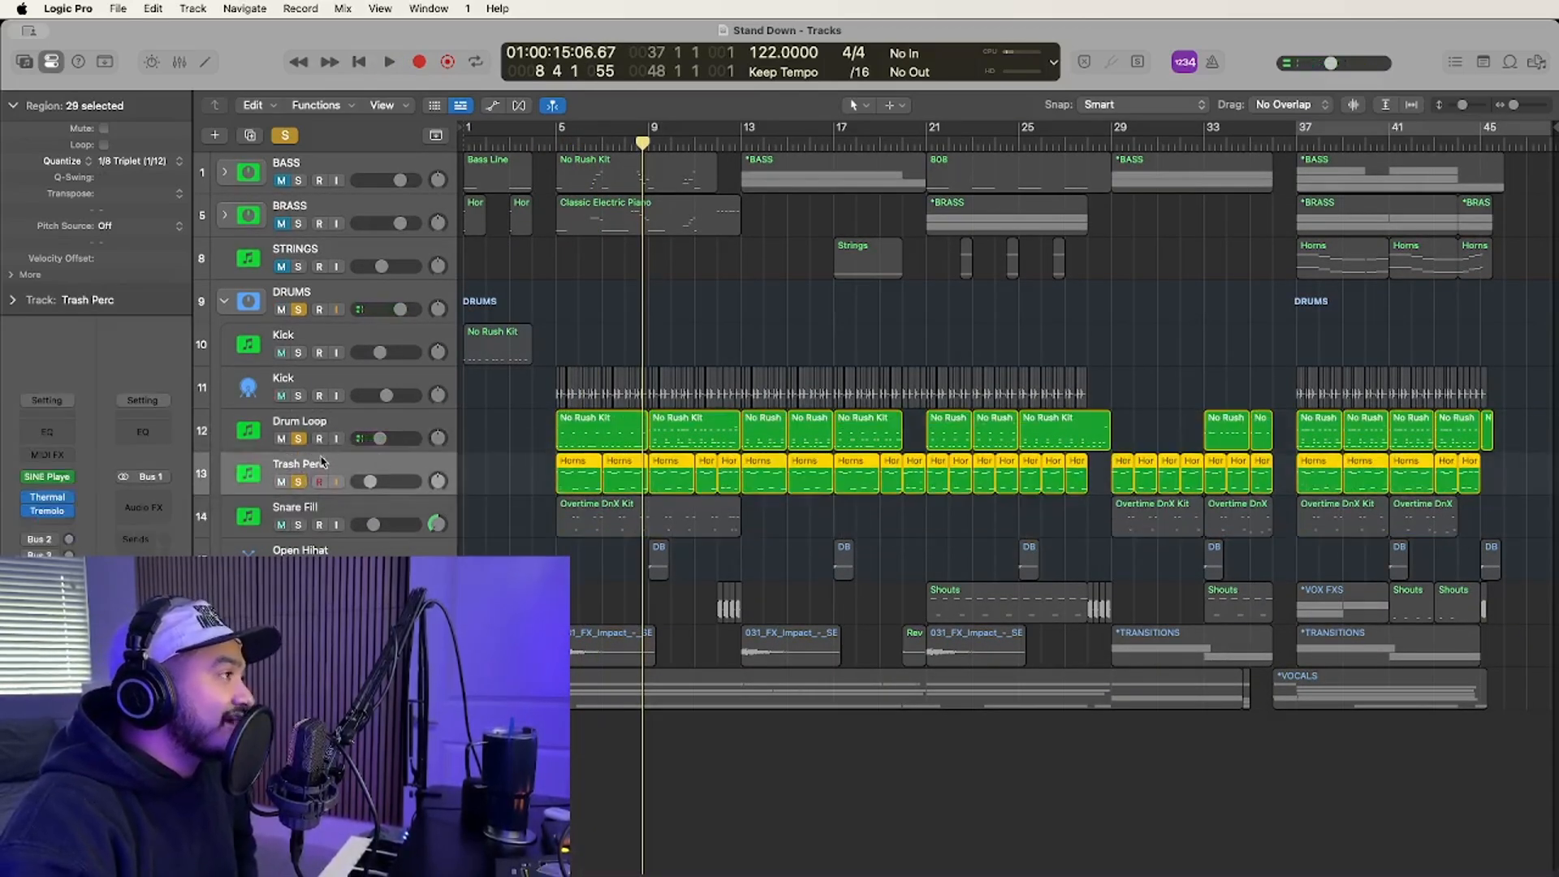
pyautogui.doubleClick(564, 485)
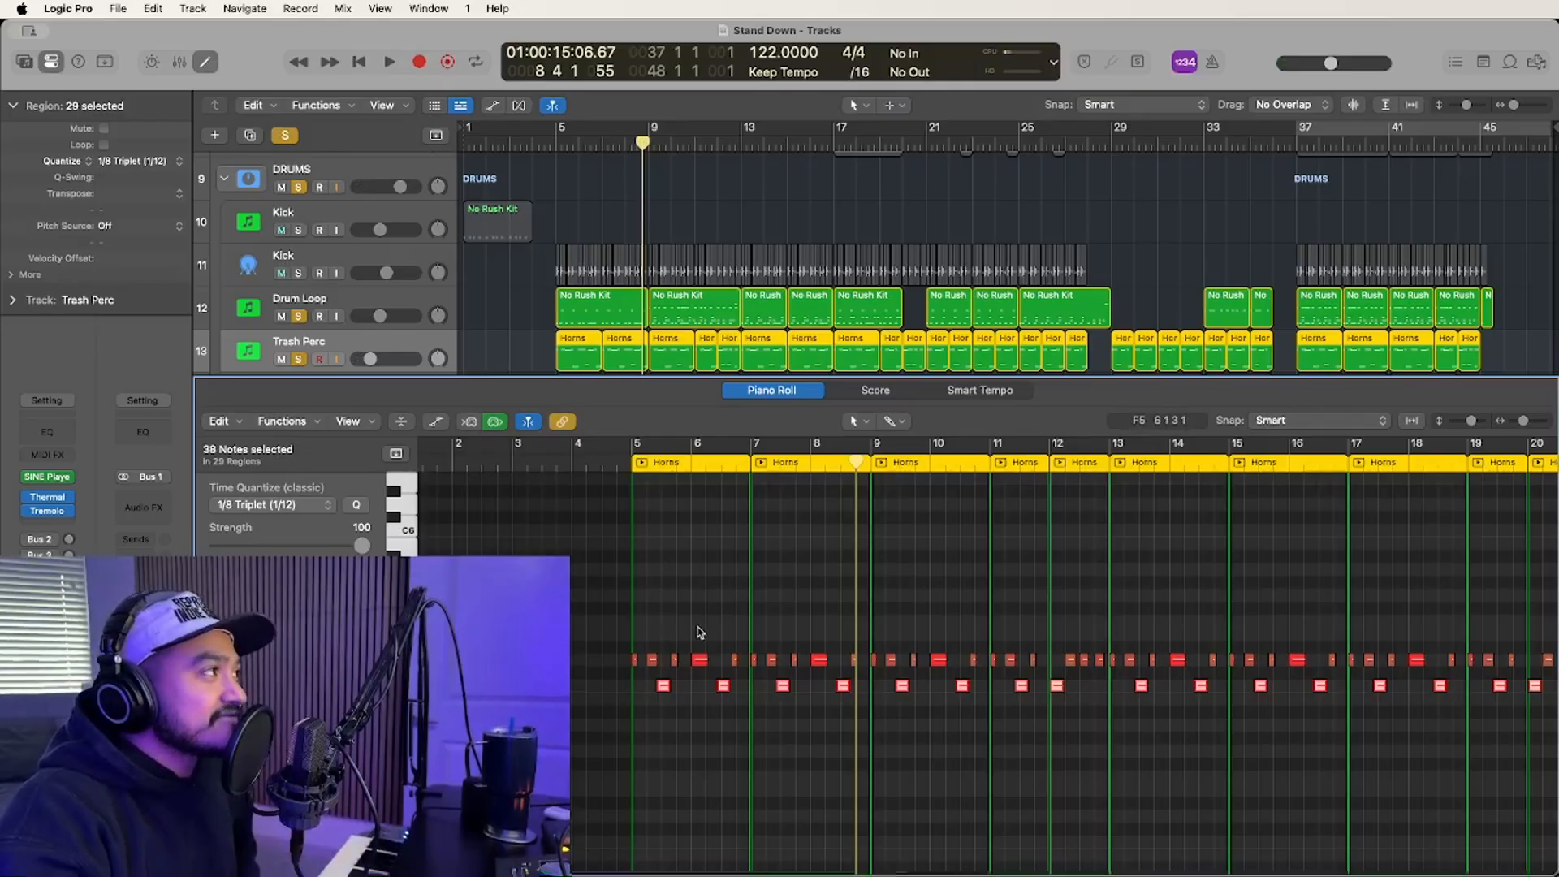
# Play Drum Loop and Trash Perc together from bar 5, showing the bar 9 No Rush Kit region's notes during playback, and stop.
pyautogui.click(553, 143)
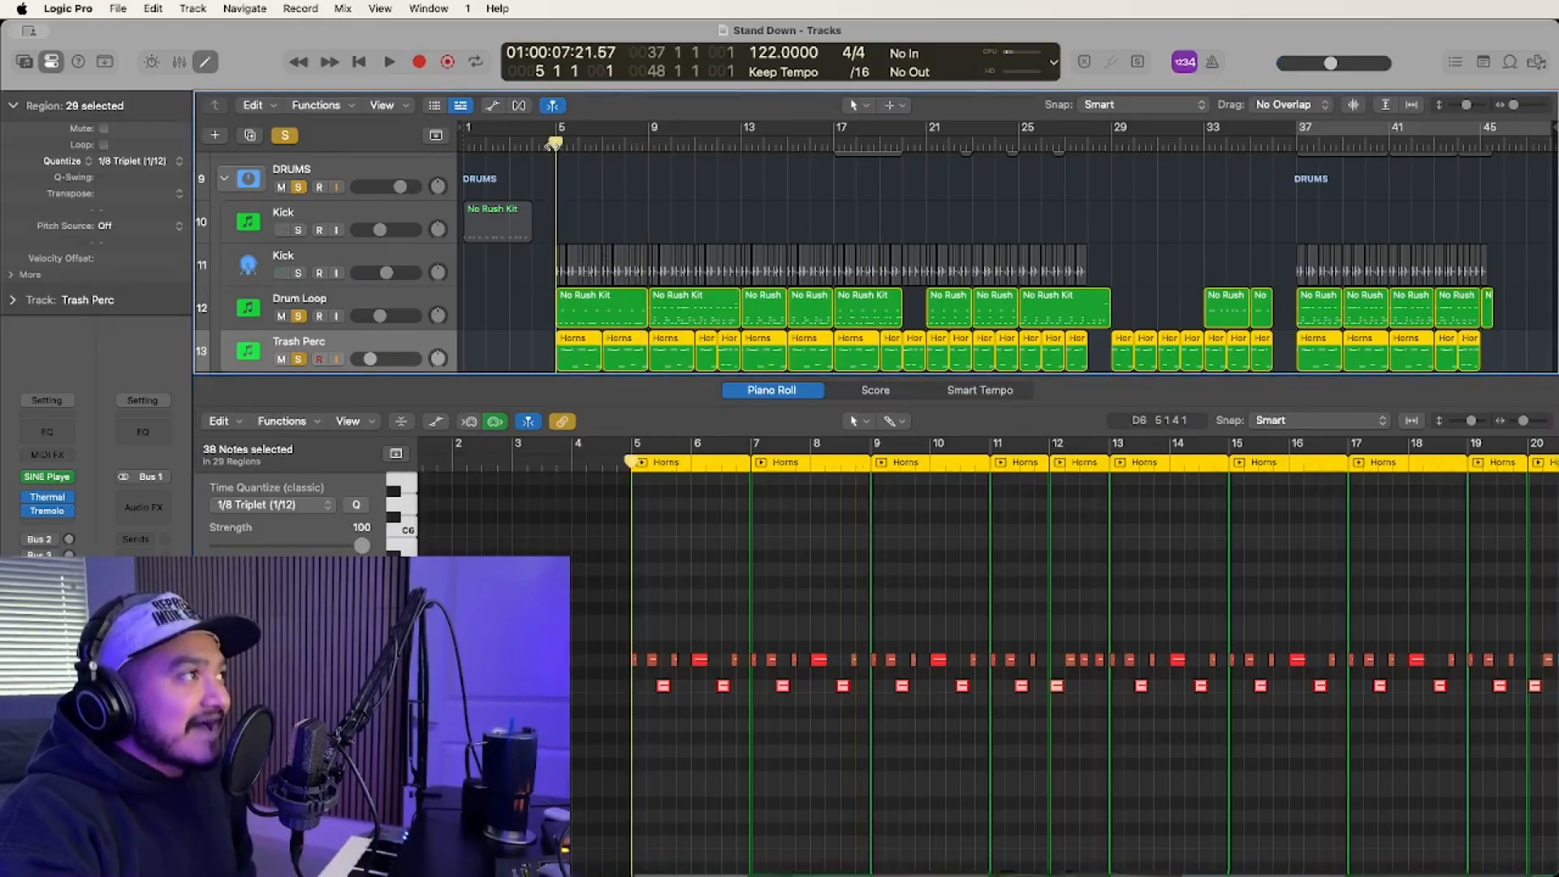
pyautogui.press('space')
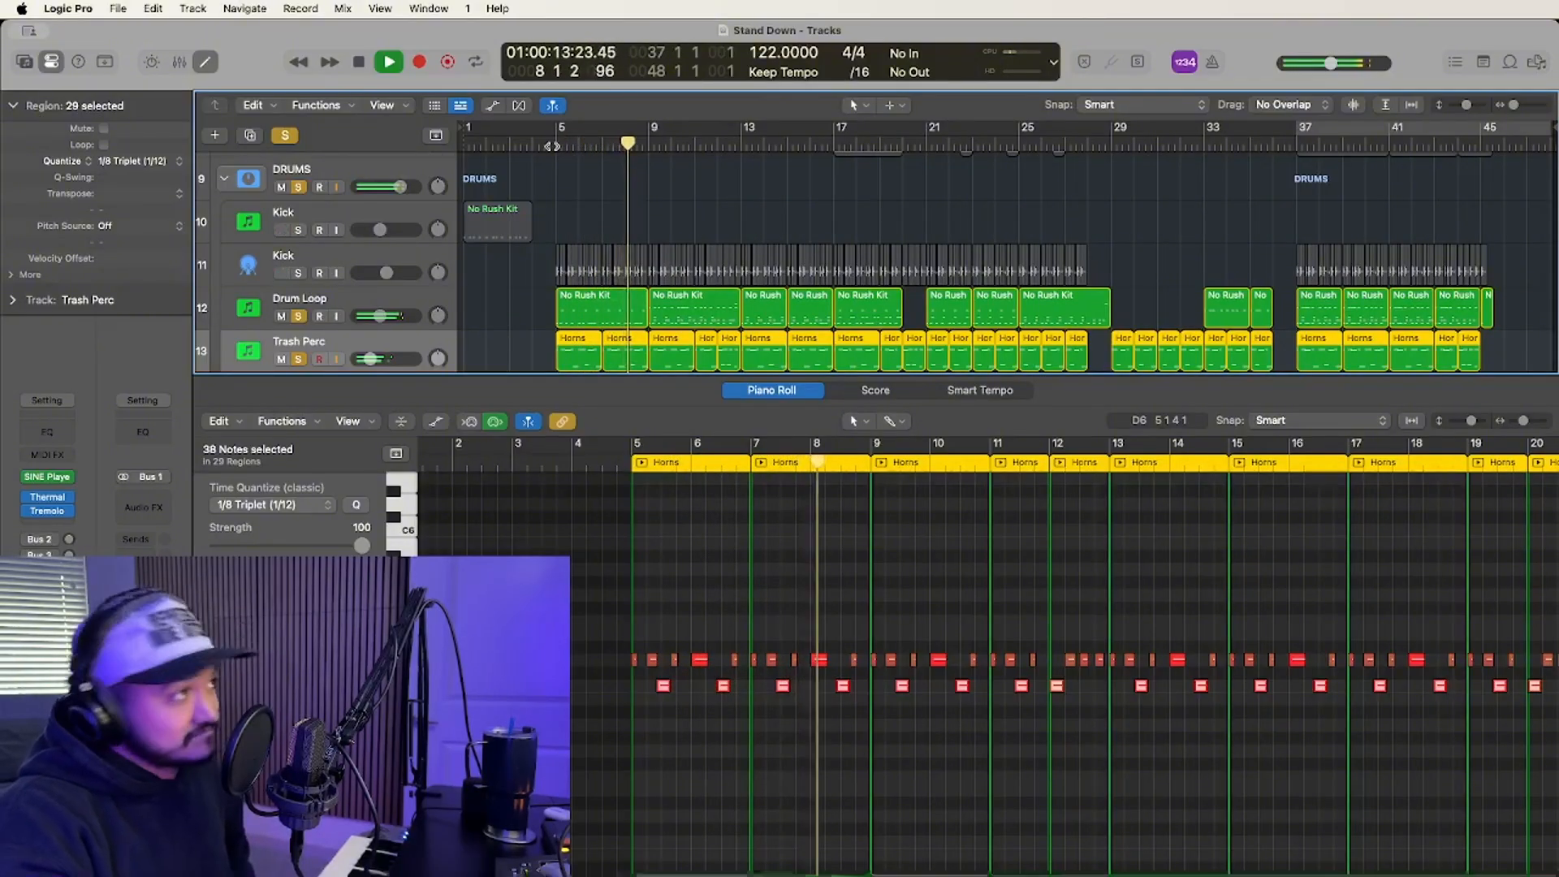
pyautogui.click(626, 307)
pyautogui.click(690, 313)
pyautogui.click(988, 567)
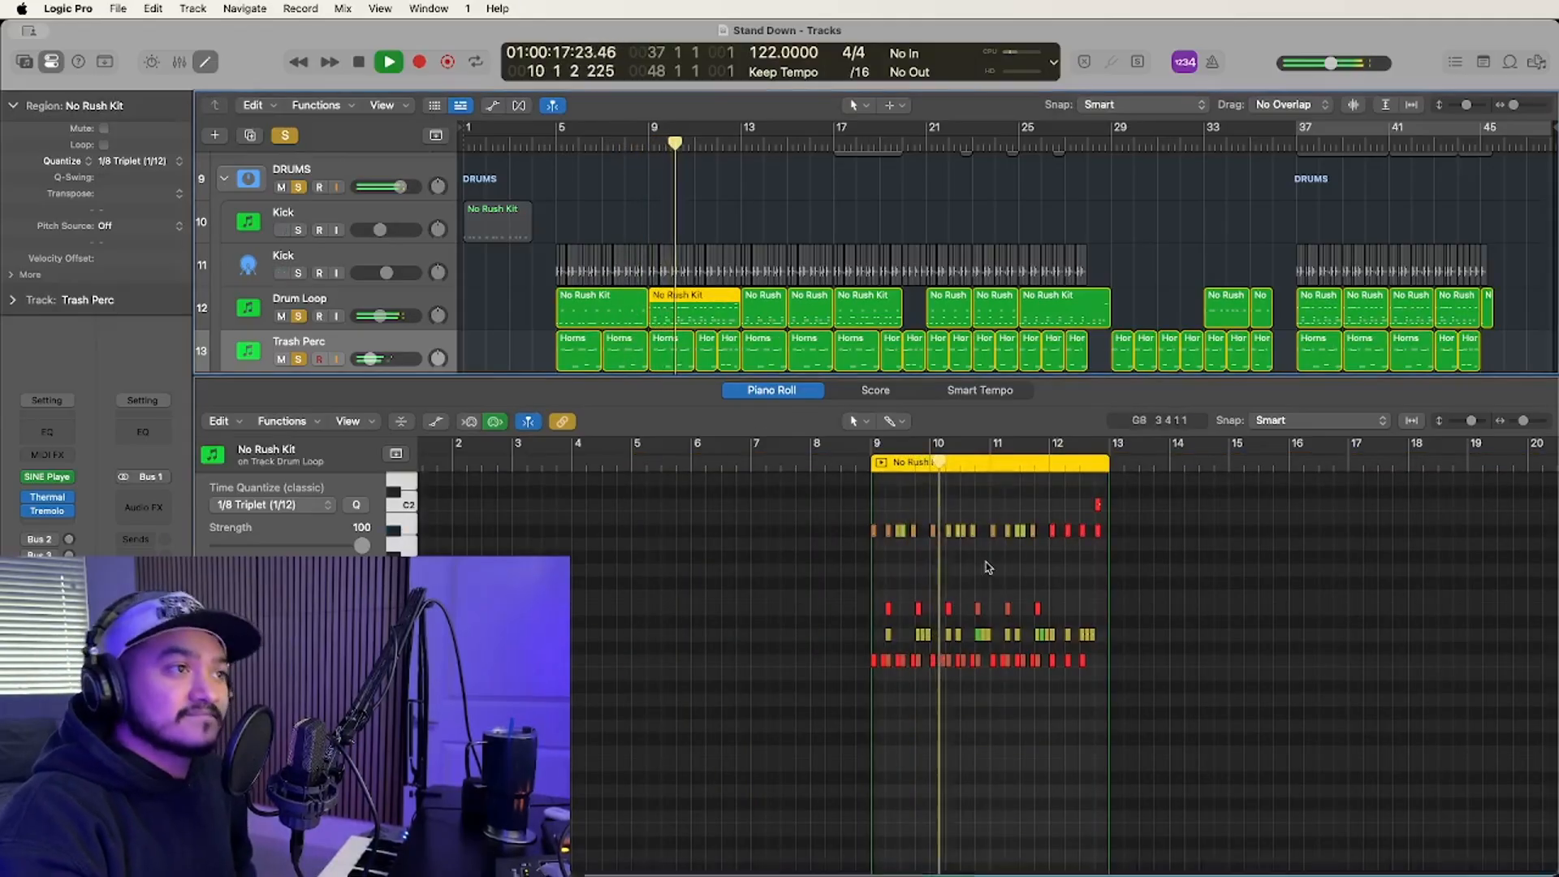
pyautogui.hscroll(1, 988, 567)
pyautogui.press('space')
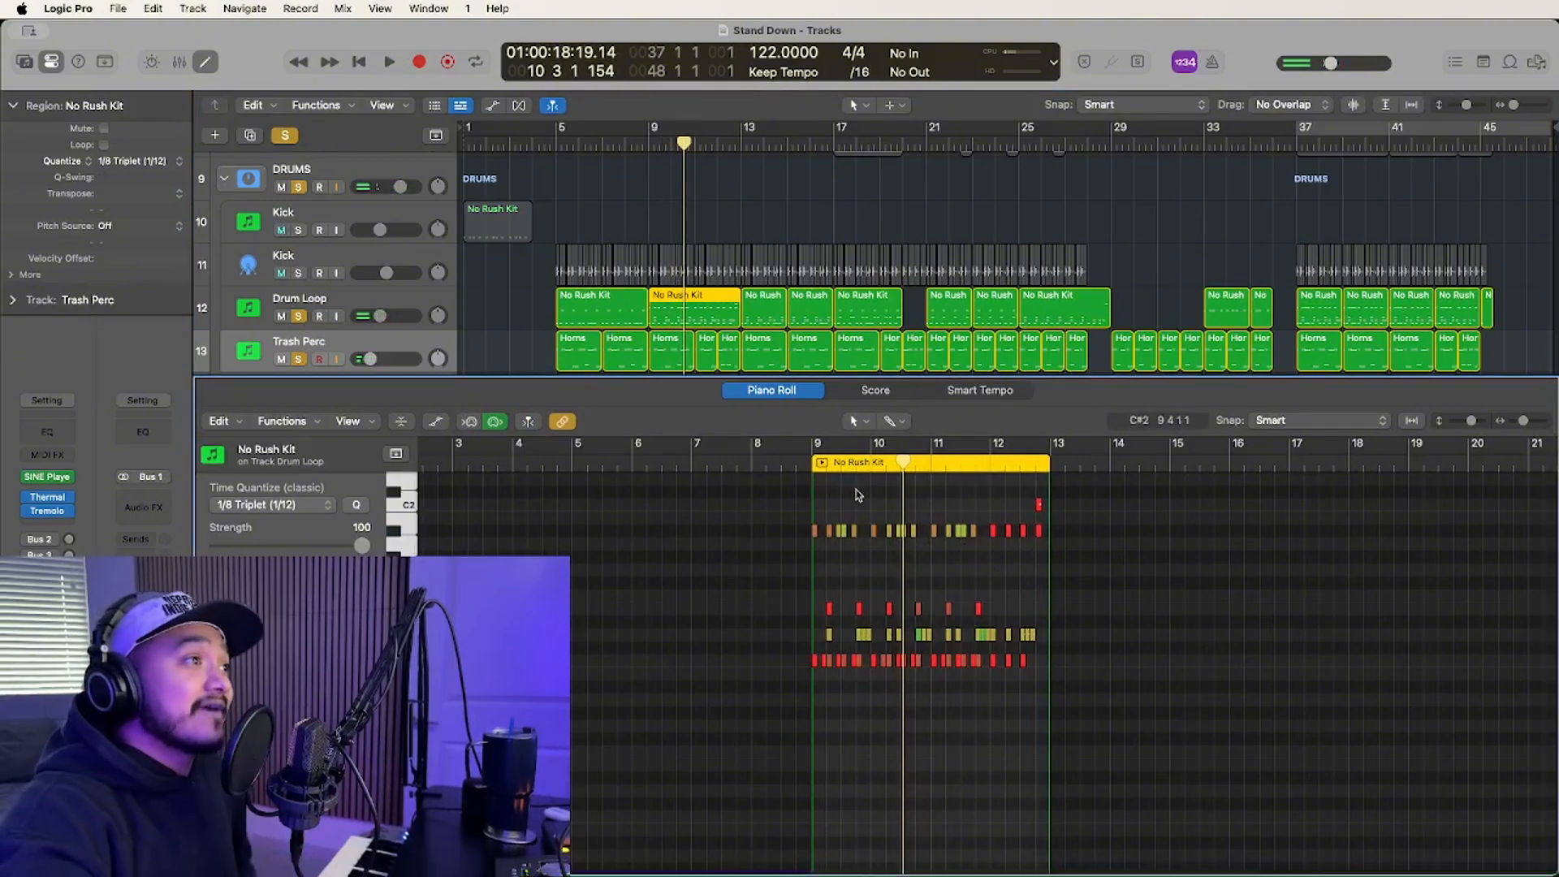
# Highlight all A#1 notes in the bar 9 No Rush Kit region and audition it from just before bar 9.
pyautogui.click(396, 532)
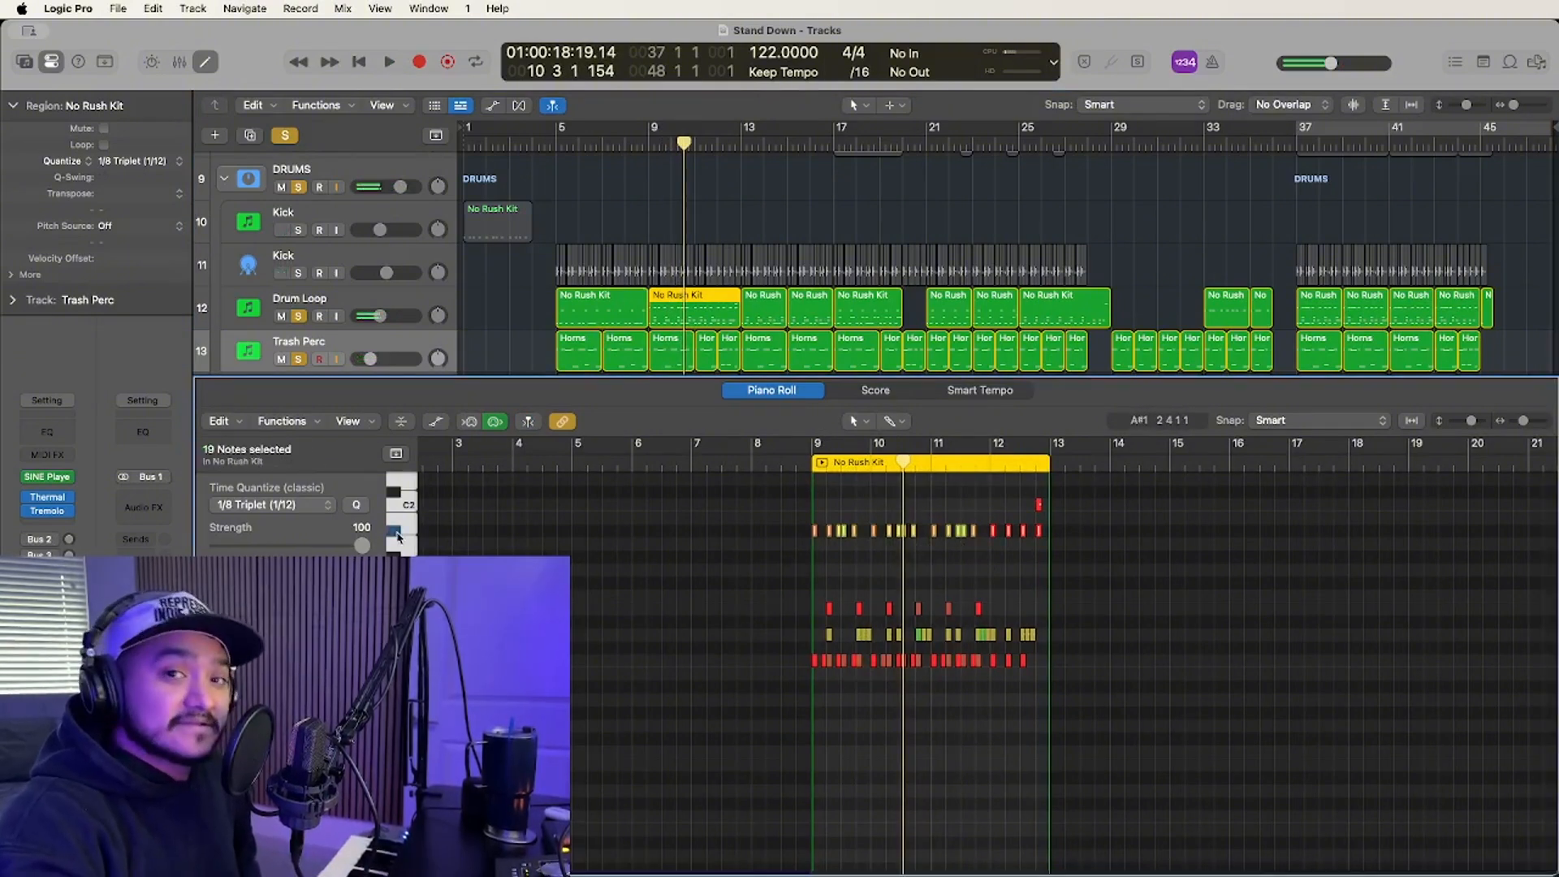
pyautogui.click(797, 462)
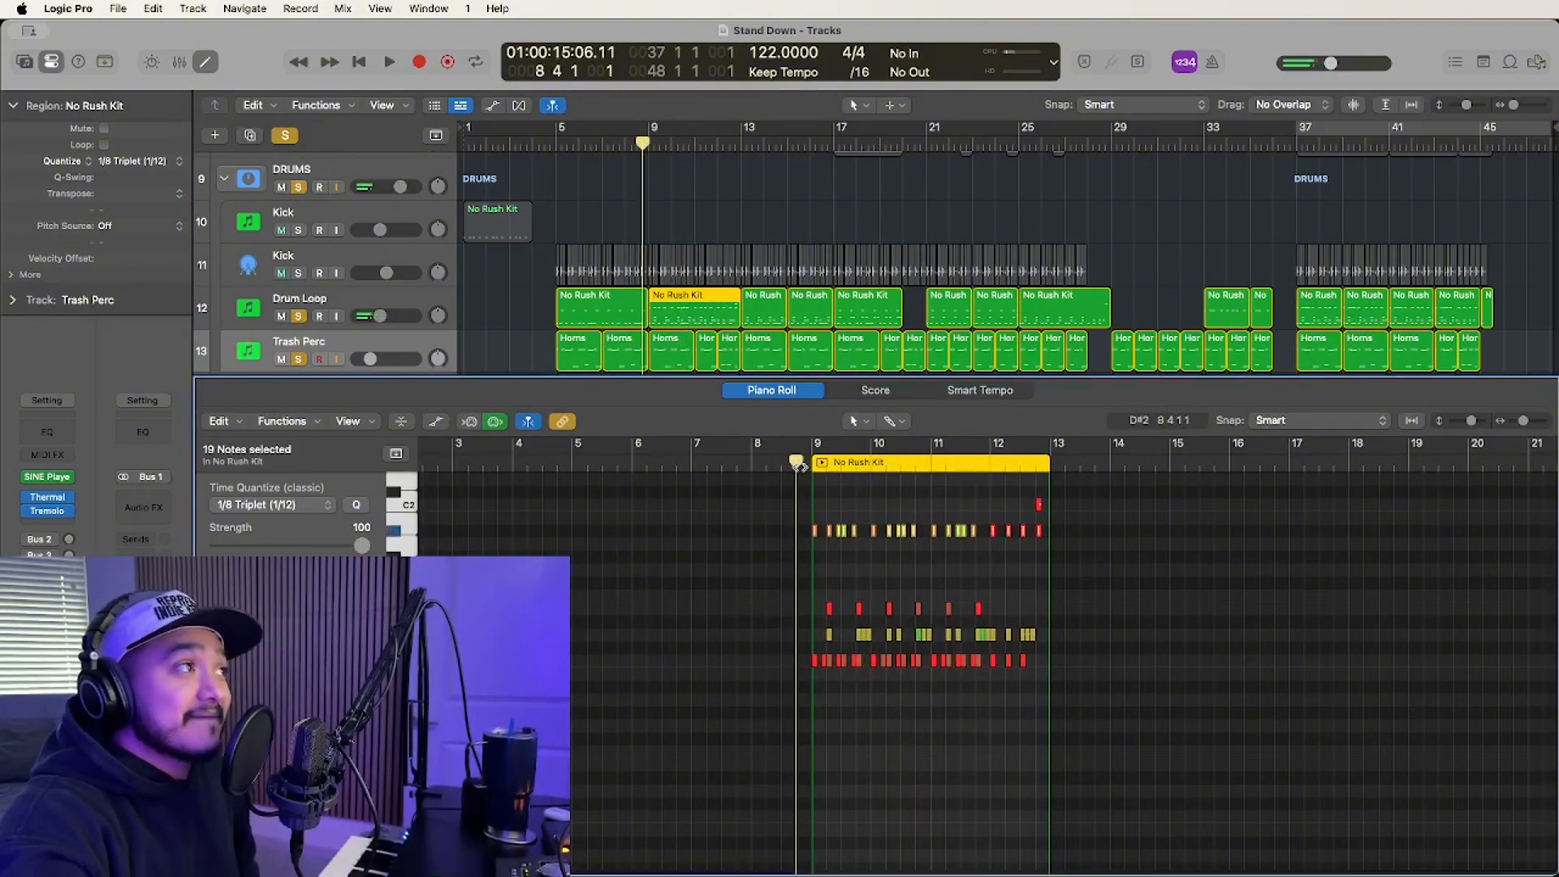
pyautogui.press('space')
pyautogui.hscroll(1, 887, 585)
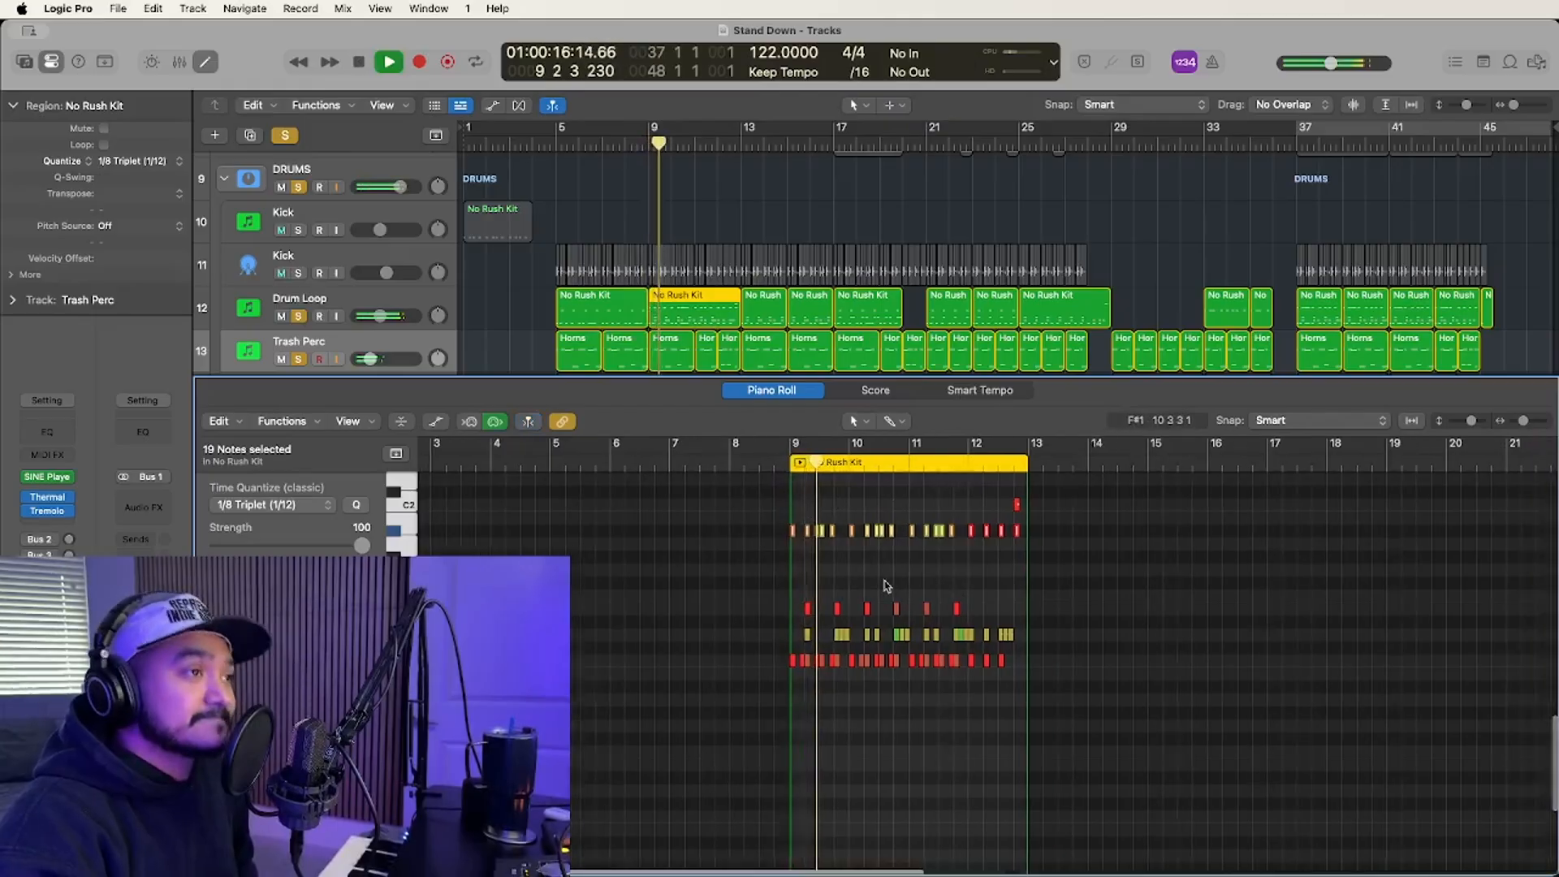
pyautogui.click(887, 586)
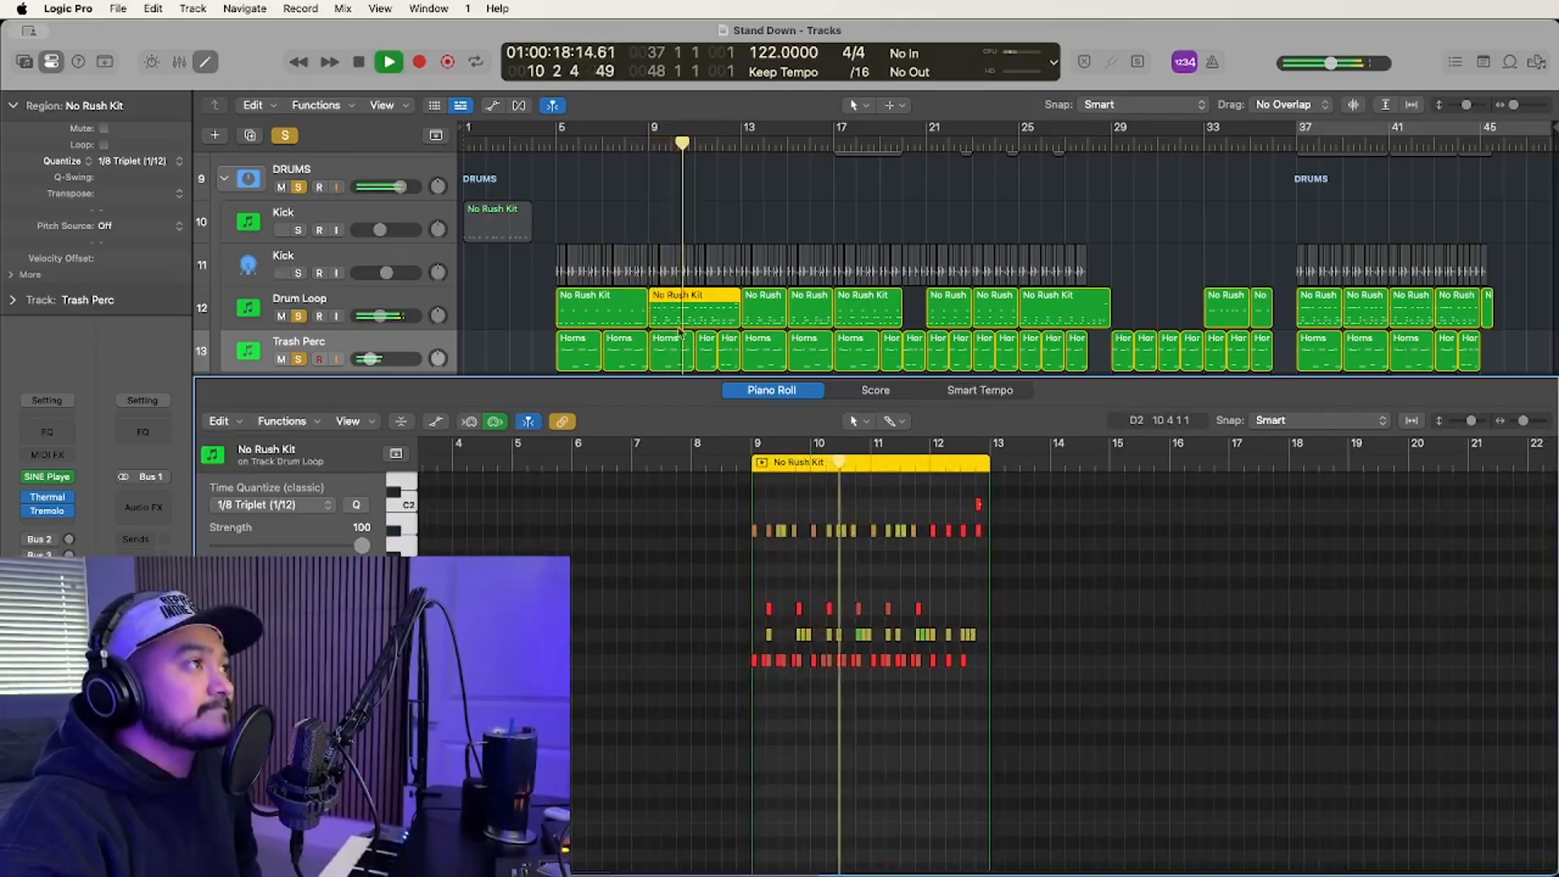
pyautogui.press('space')
# Compare the bar 5 and bar 9 No Rush Kit regions, highlight the latter's second-lowest note row, and play it from just before bar 9.
pyautogui.click(649, 295)
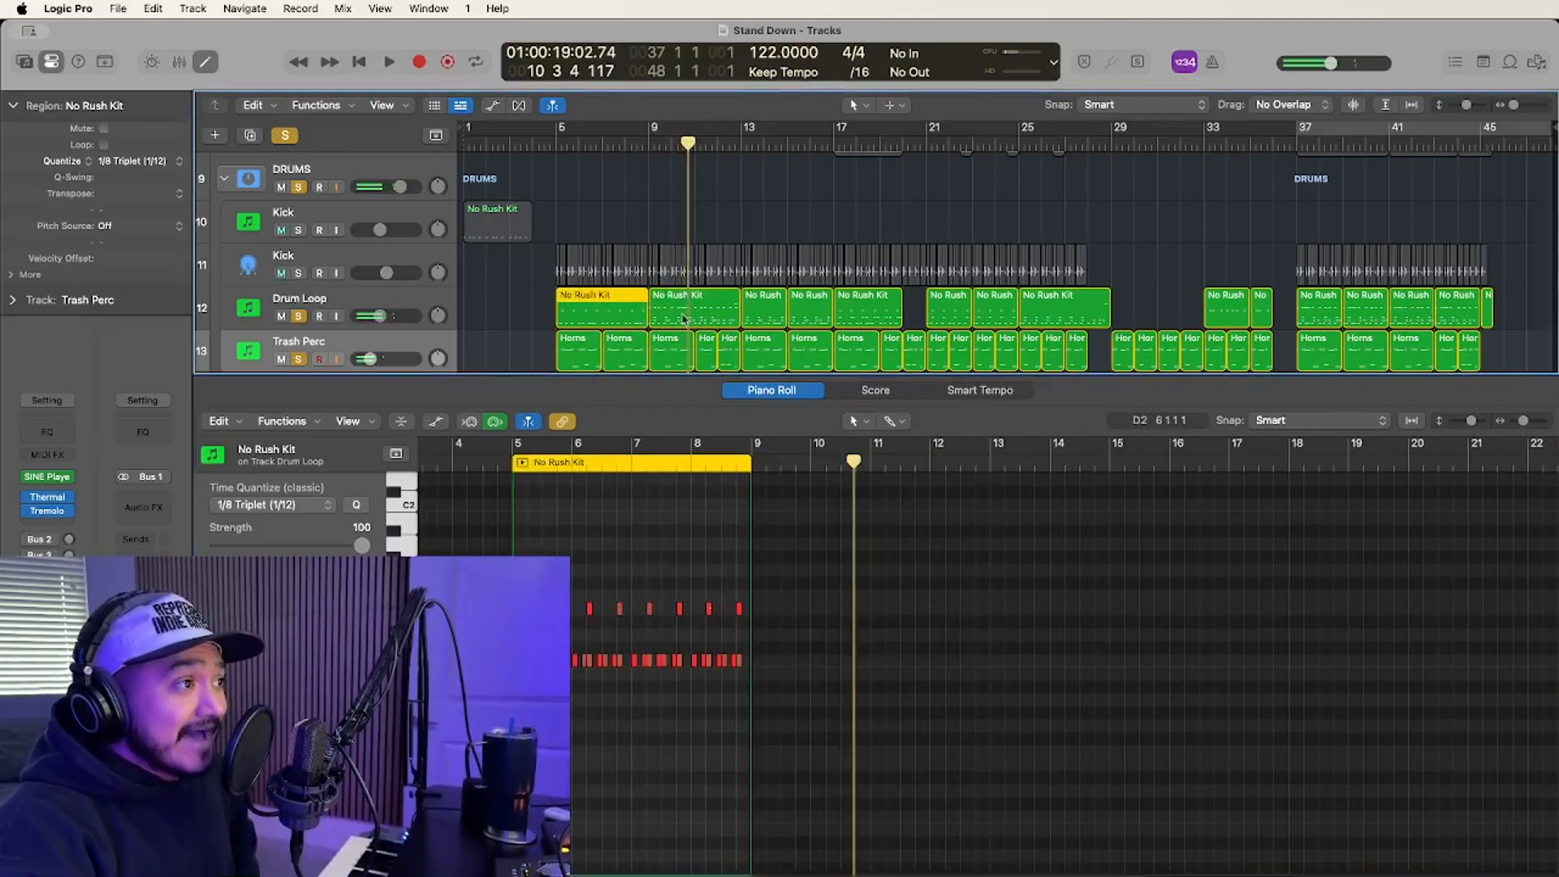
pyautogui.click(406, 641)
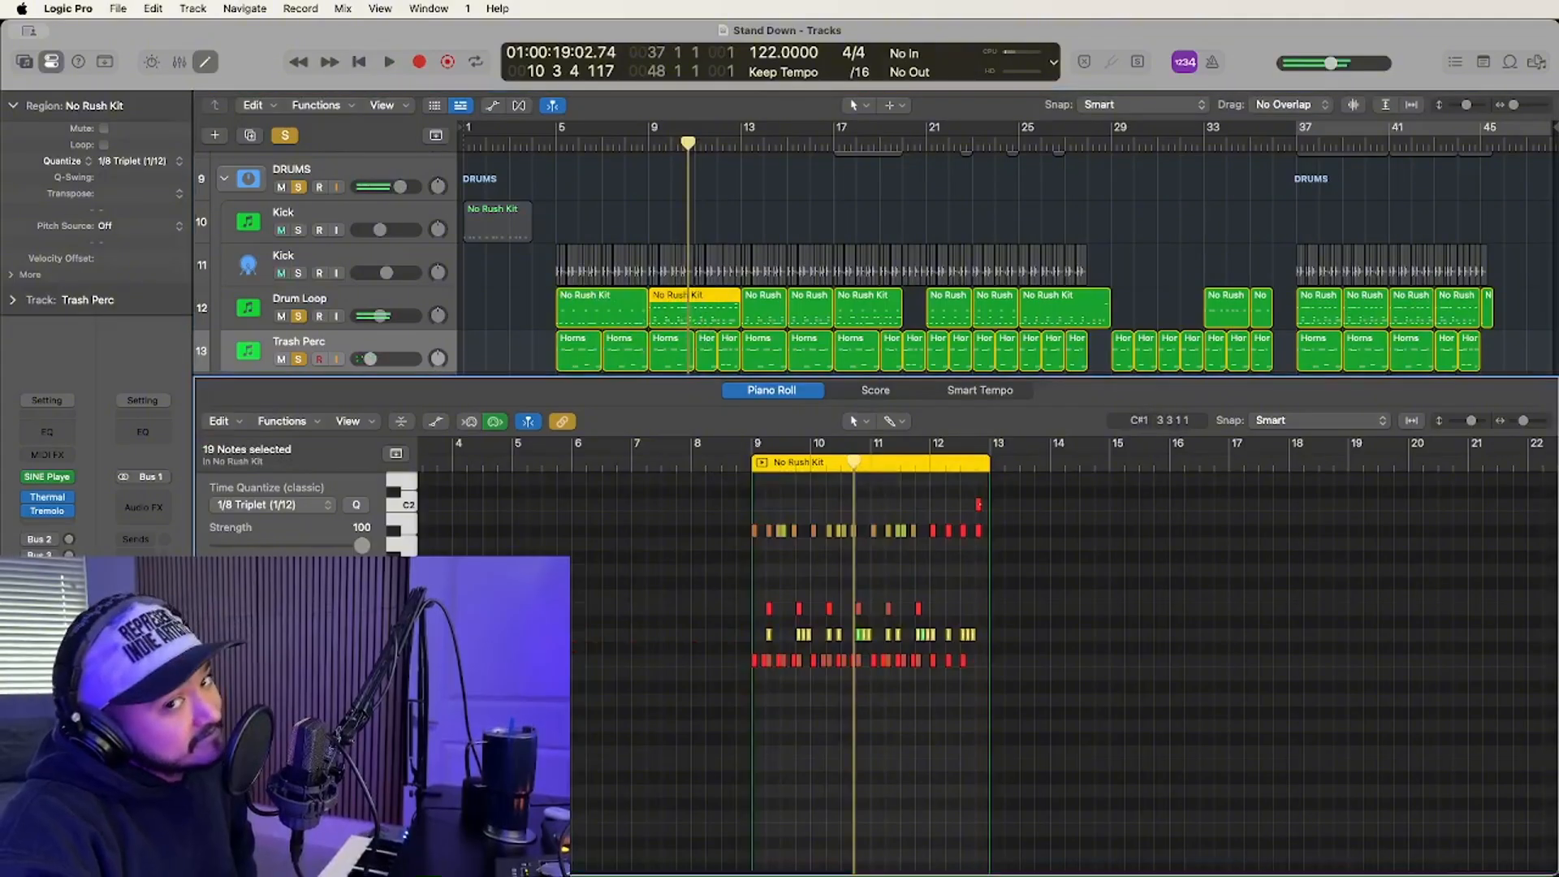
pyautogui.click(736, 463)
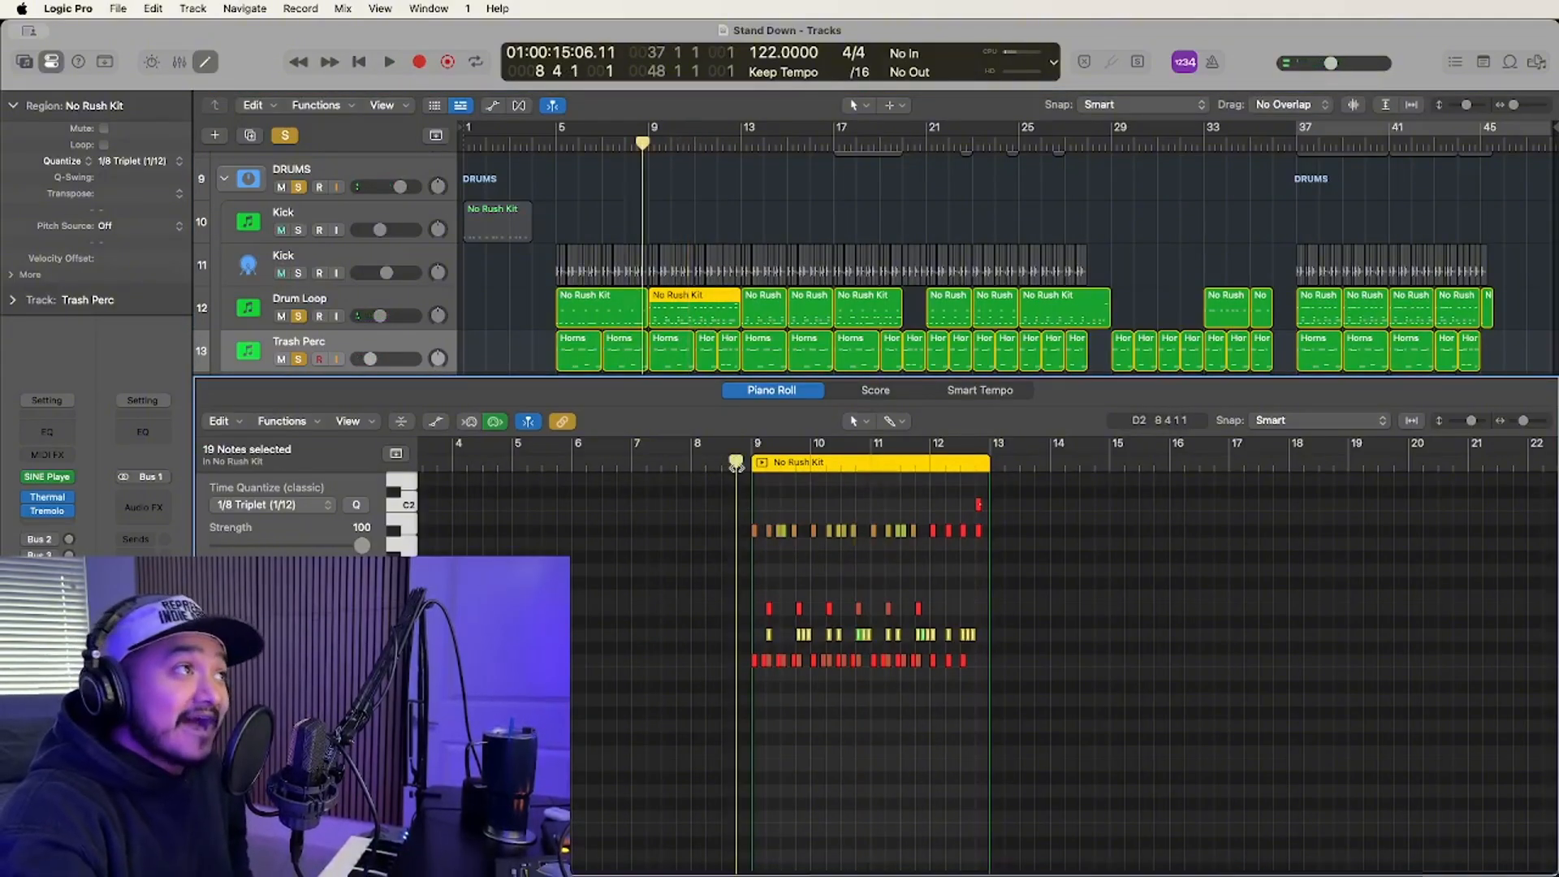
pyautogui.press('space')
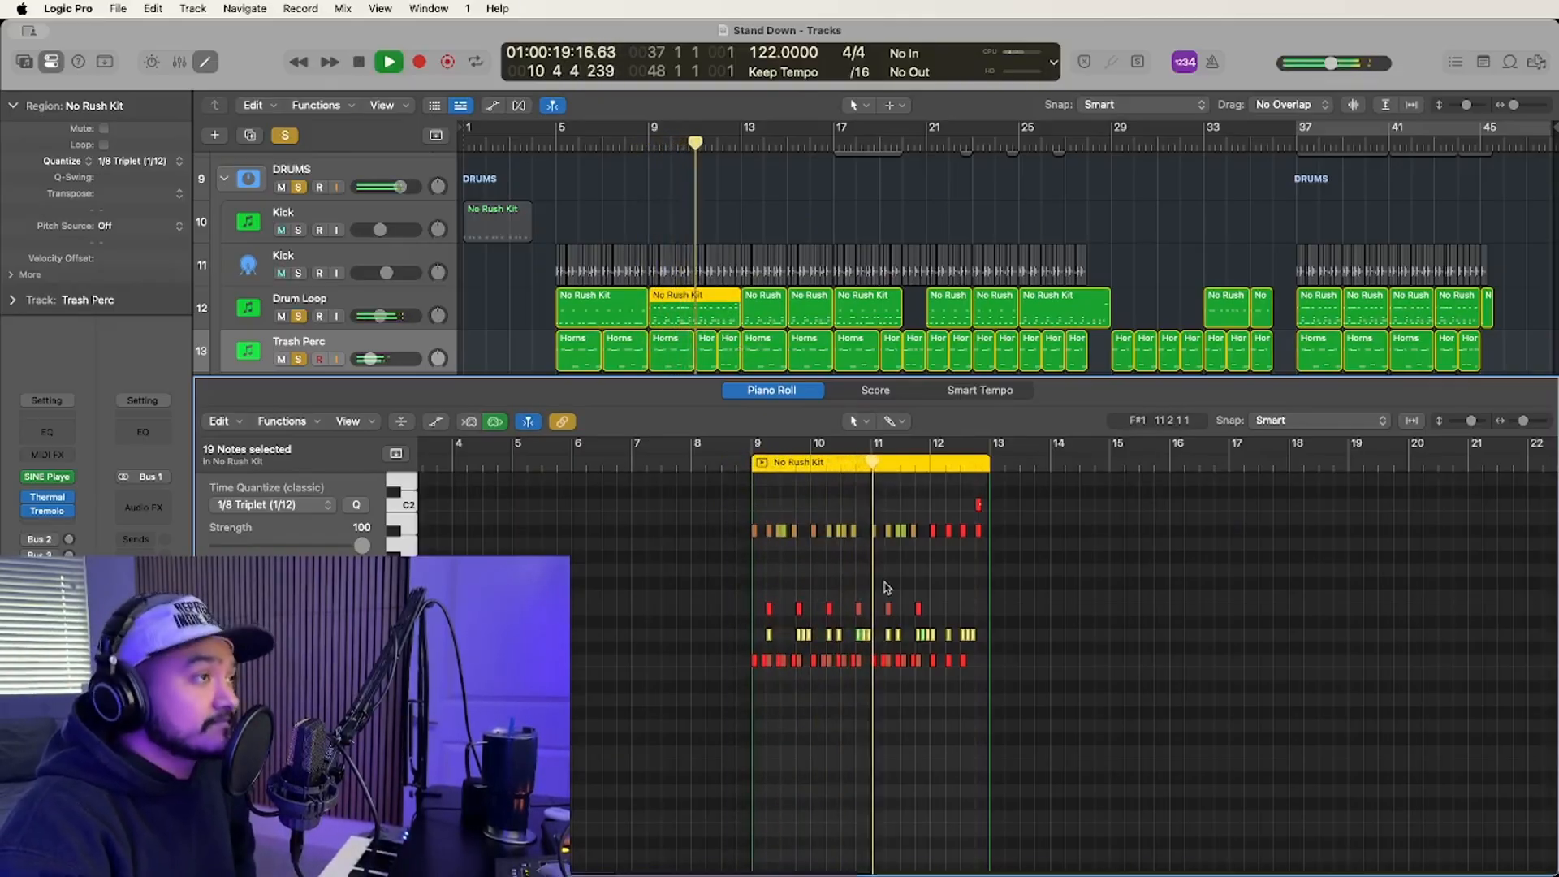
pyautogui.hscroll(2, 883, 587)
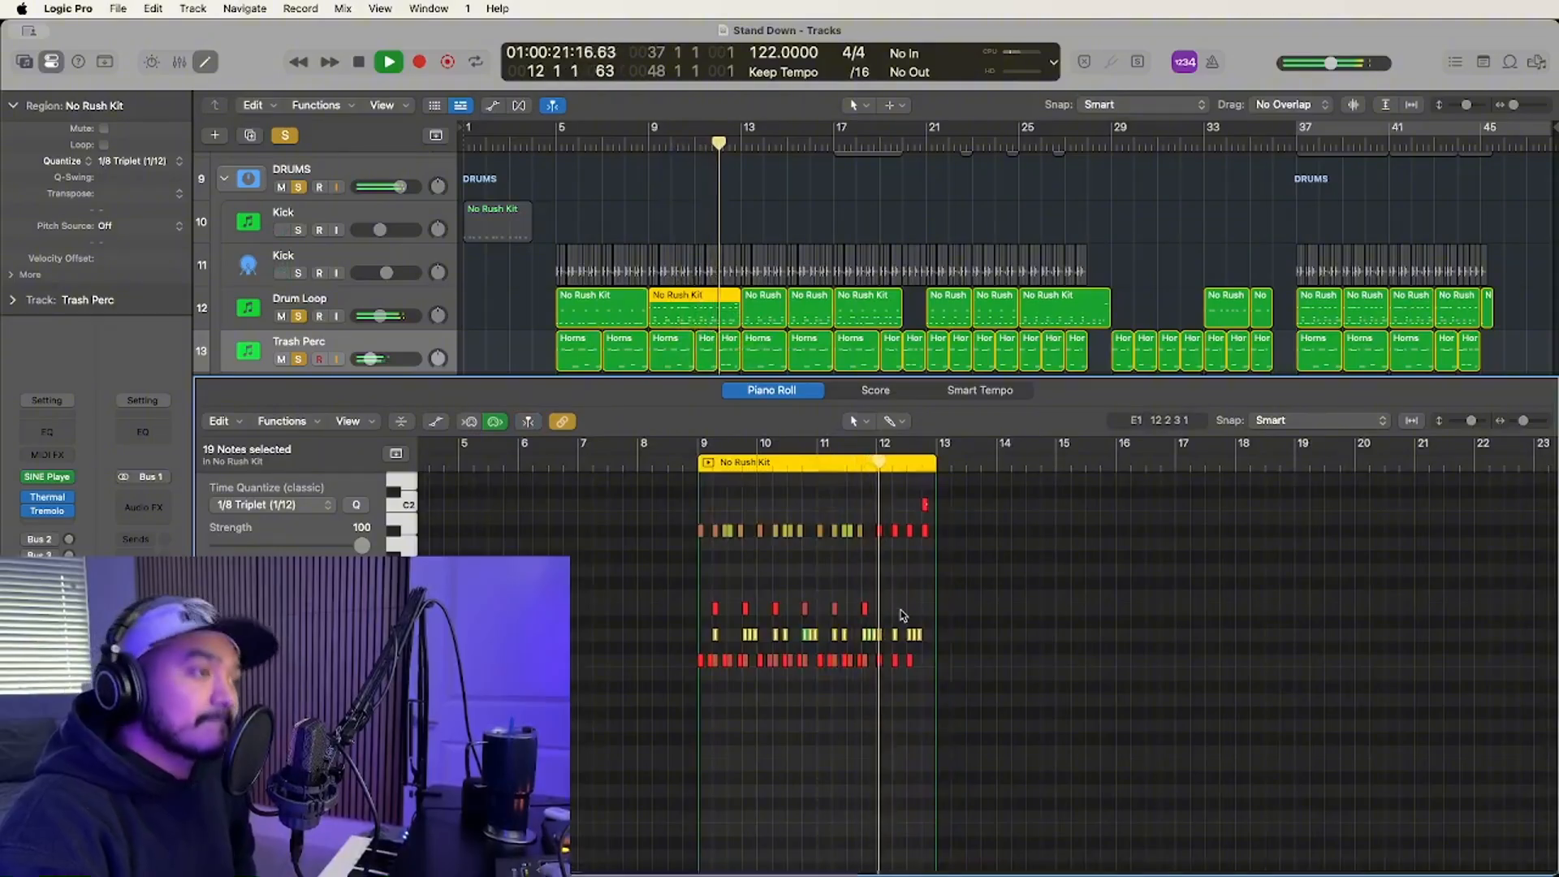
pyautogui.press('space')
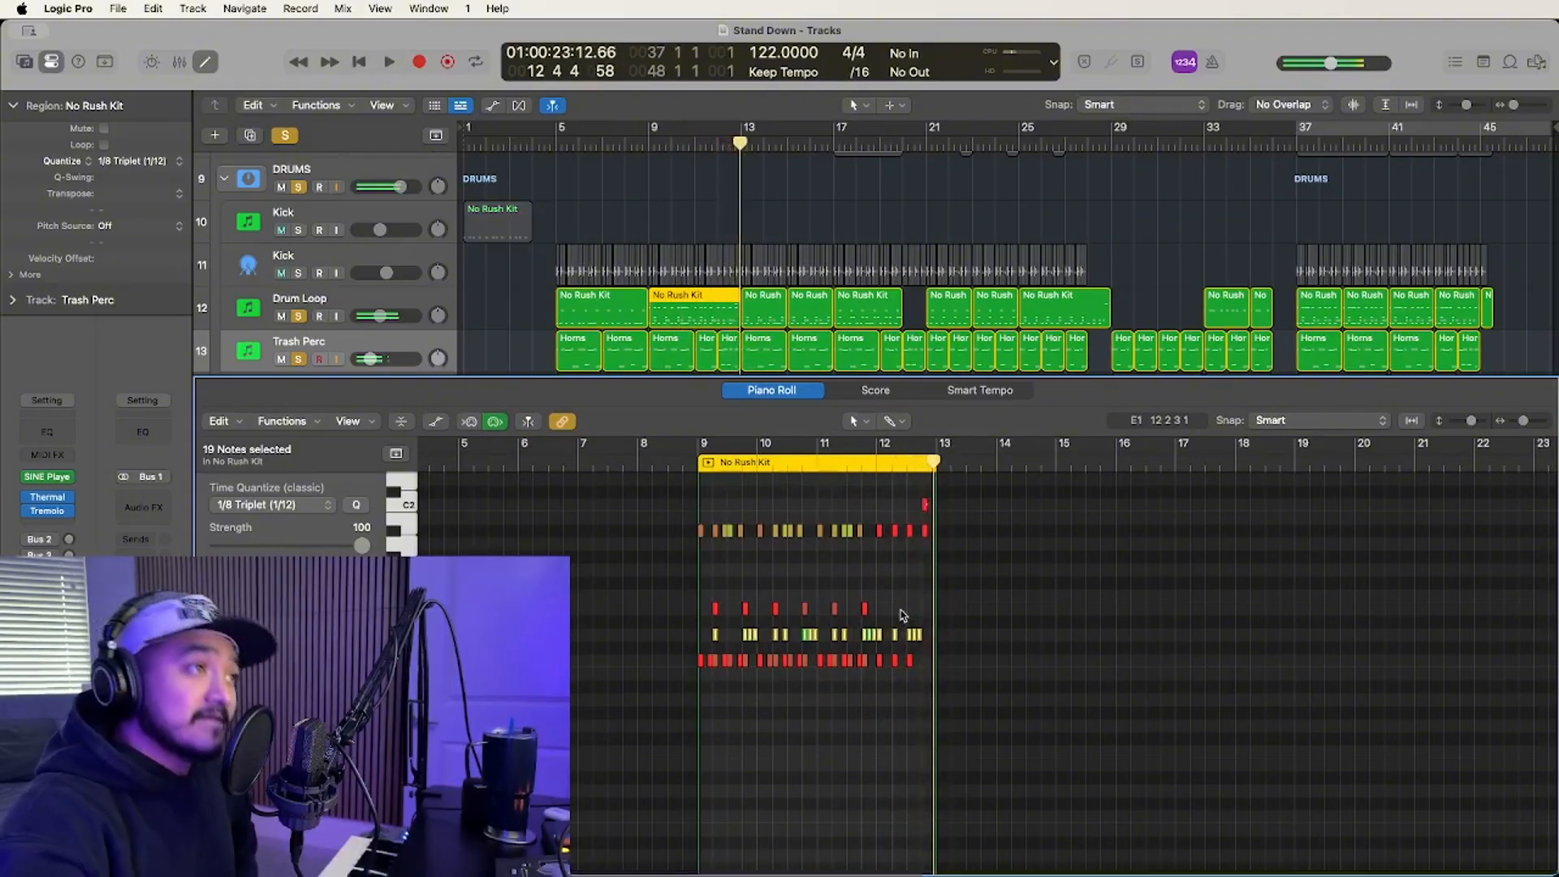
# Replay the end of the bar 9 No Rush Kit region from bar 12 and stop playback after bar 13 begins.
pyautogui.moveTo(875, 464); pyautogui.dragTo(877, 461)
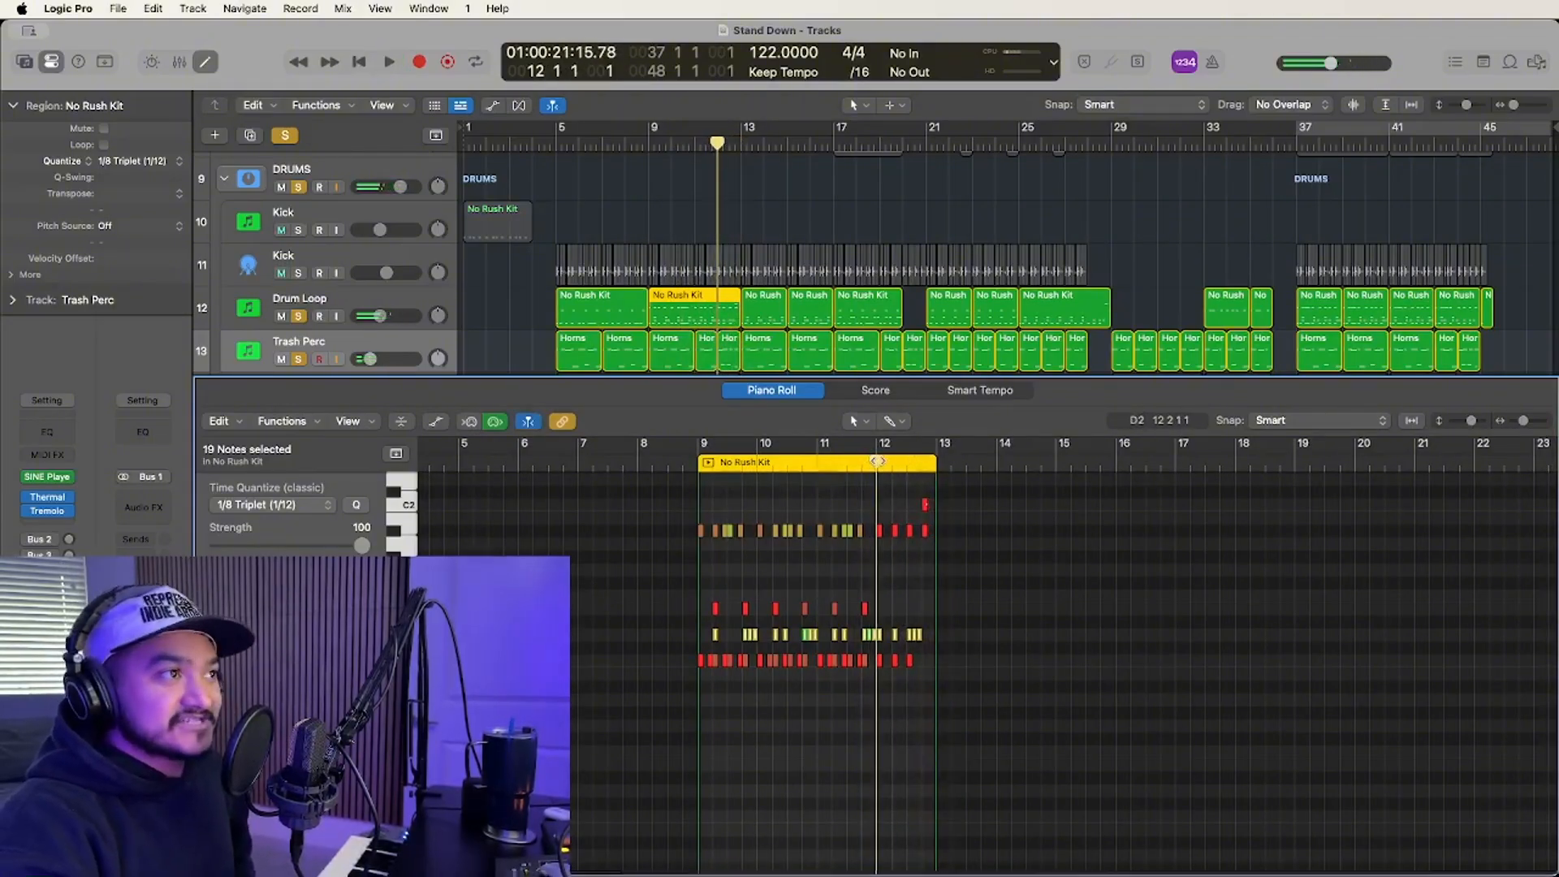
pyautogui.press('space')
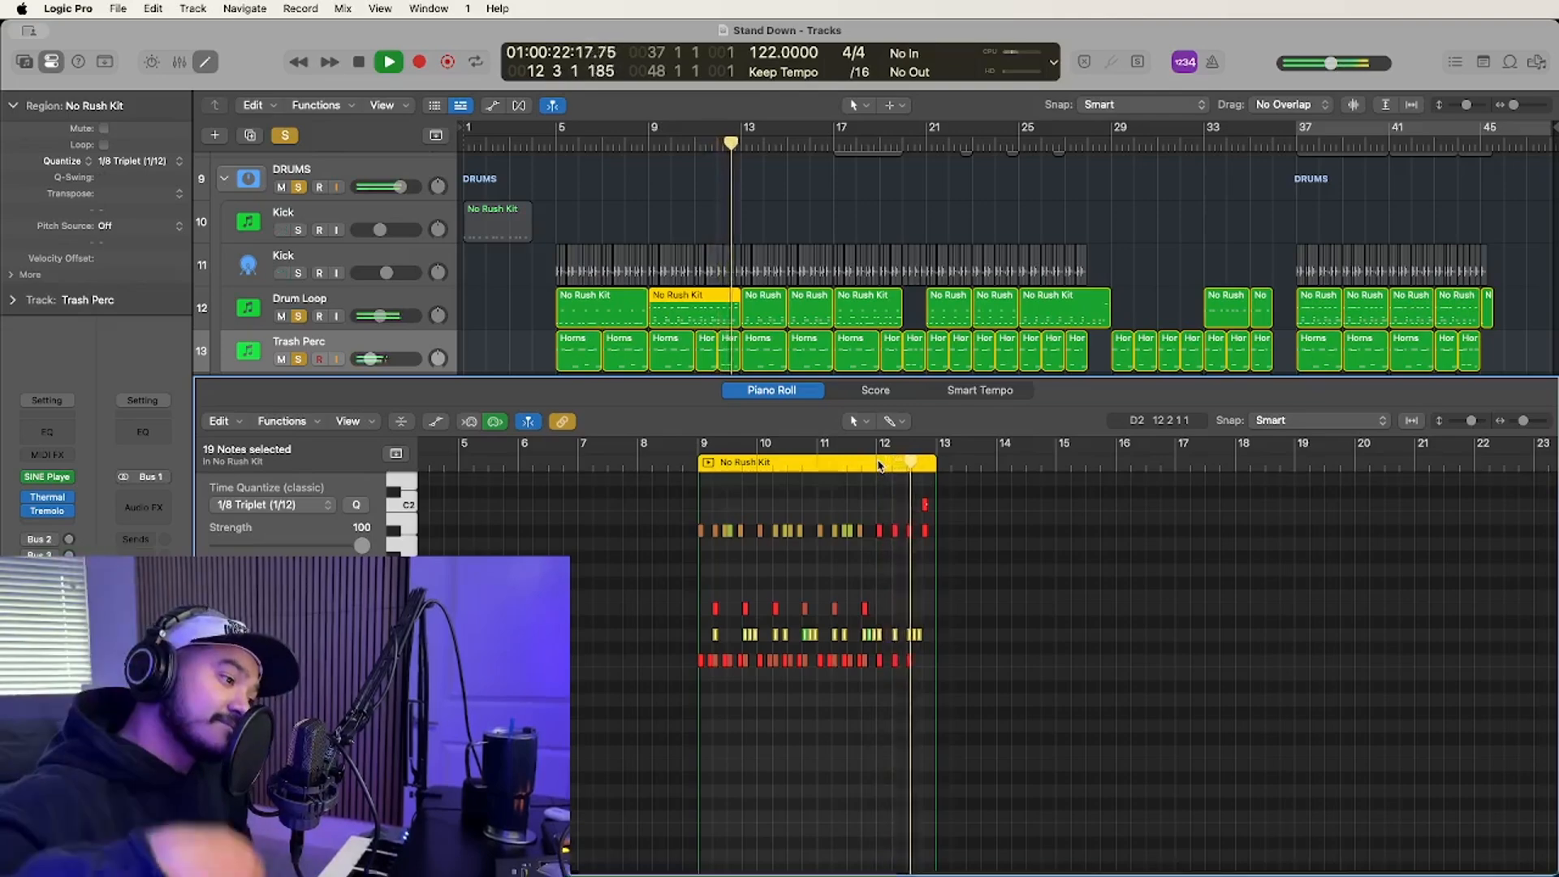
pyautogui.press('space')
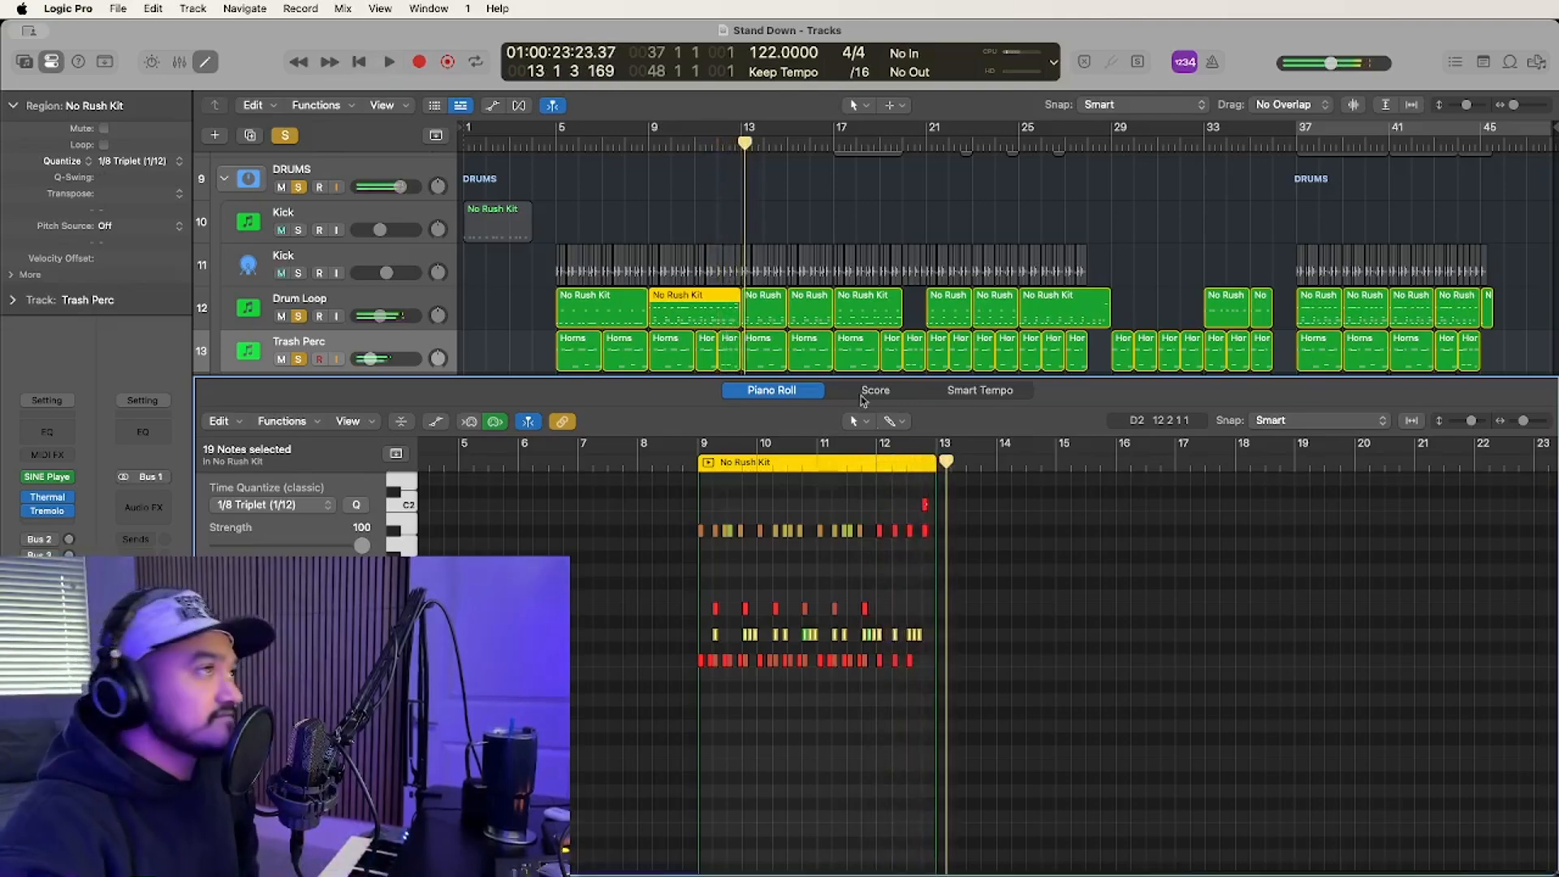
# Compare the Drum Loop regions at bars 5 and 13, highlighting bar 13's D1 notes, and view the Trash Perc notes at bar 13.
pyautogui.scroll(-2, 730, 316)
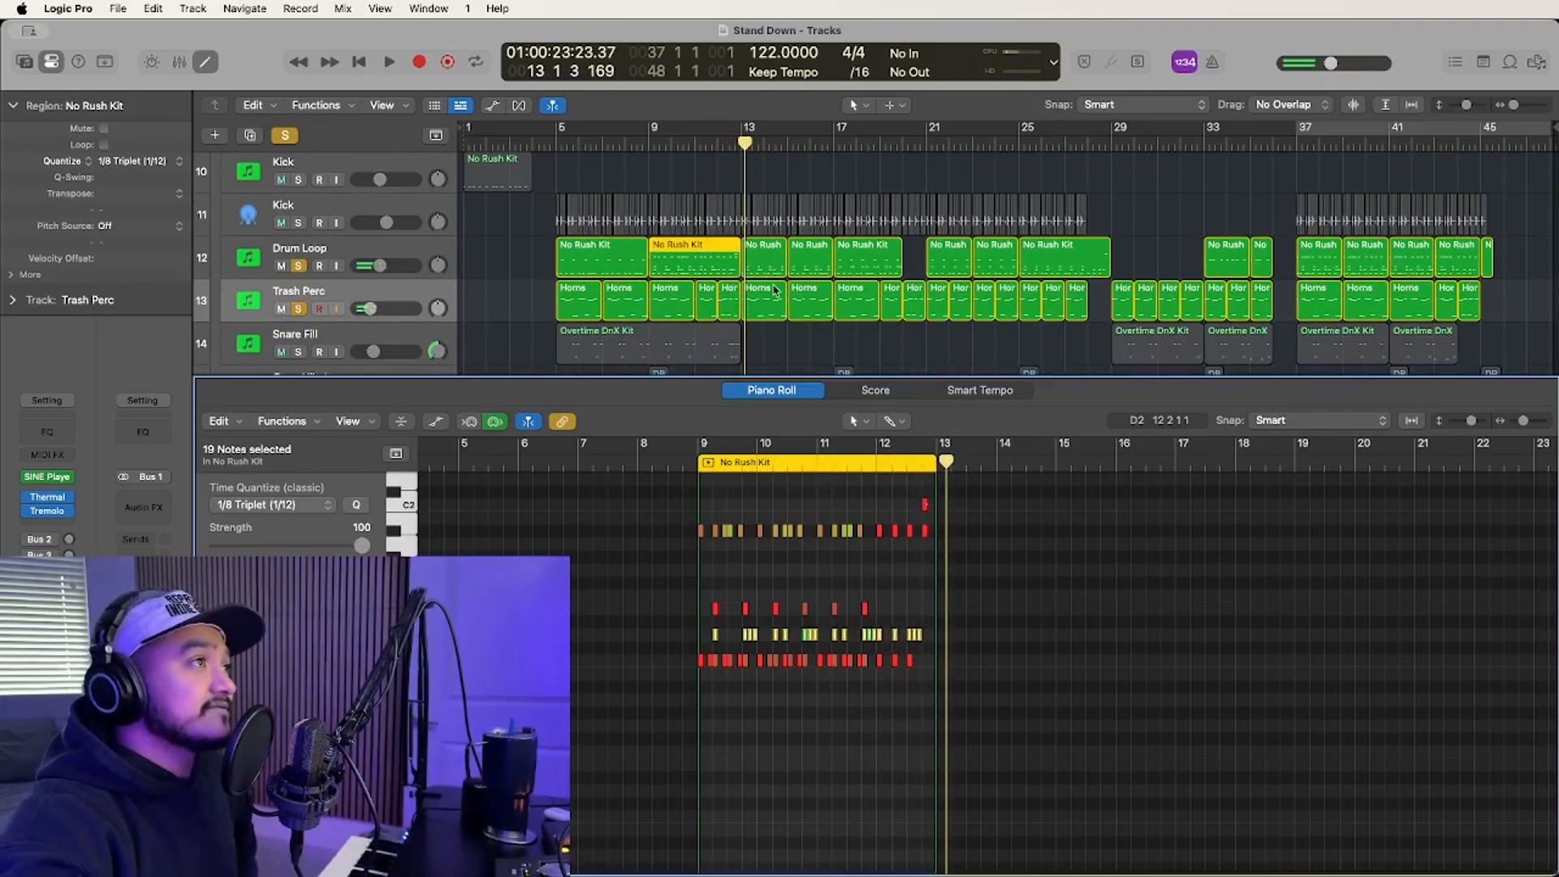
pyautogui.click(766, 262)
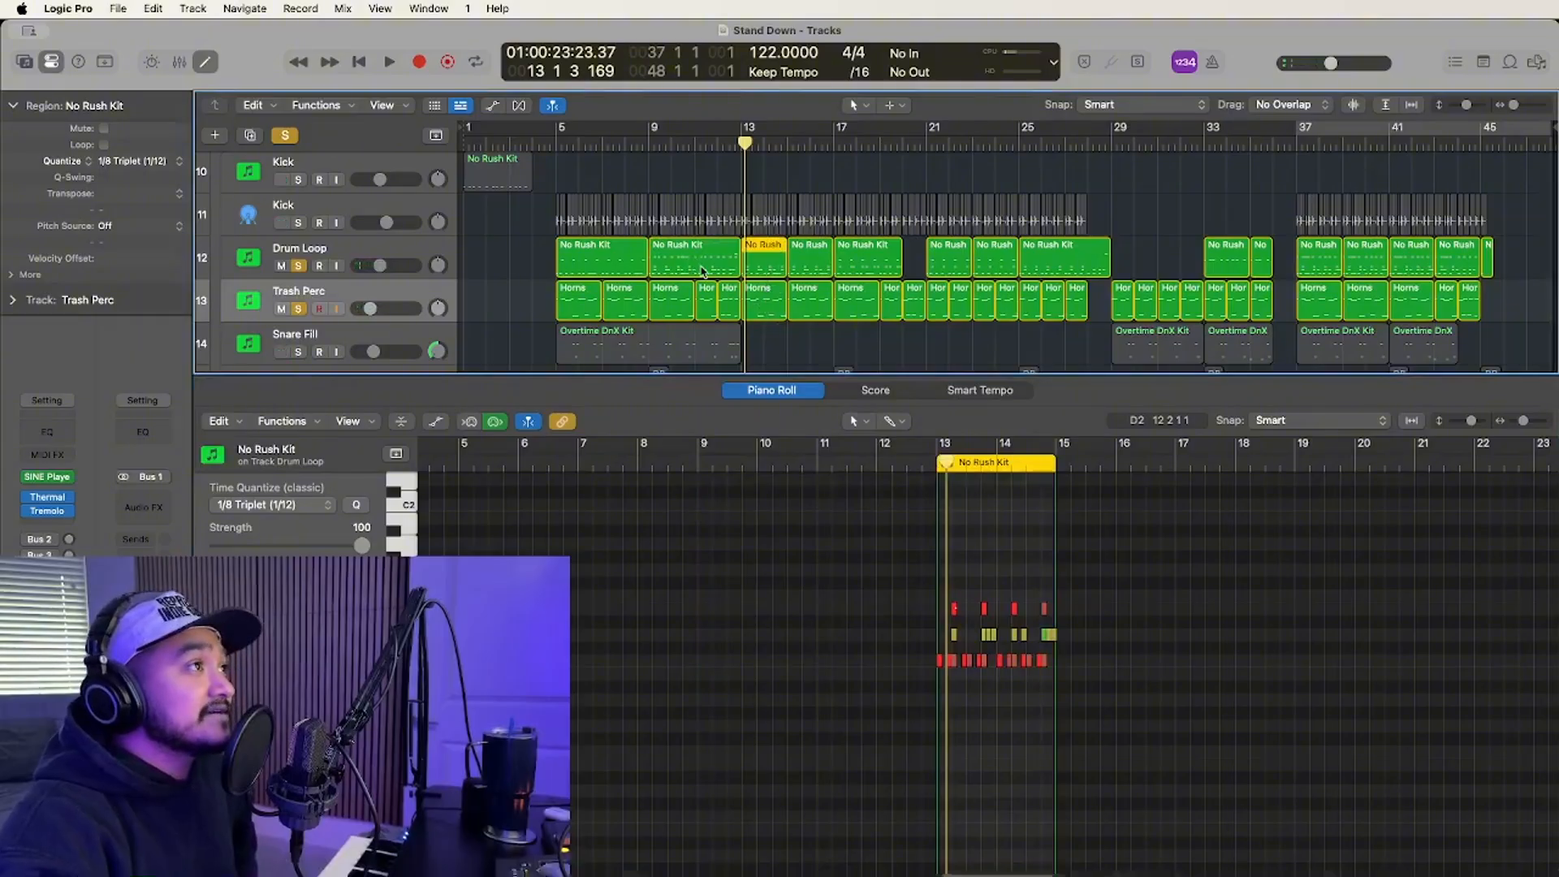
pyautogui.click(611, 260)
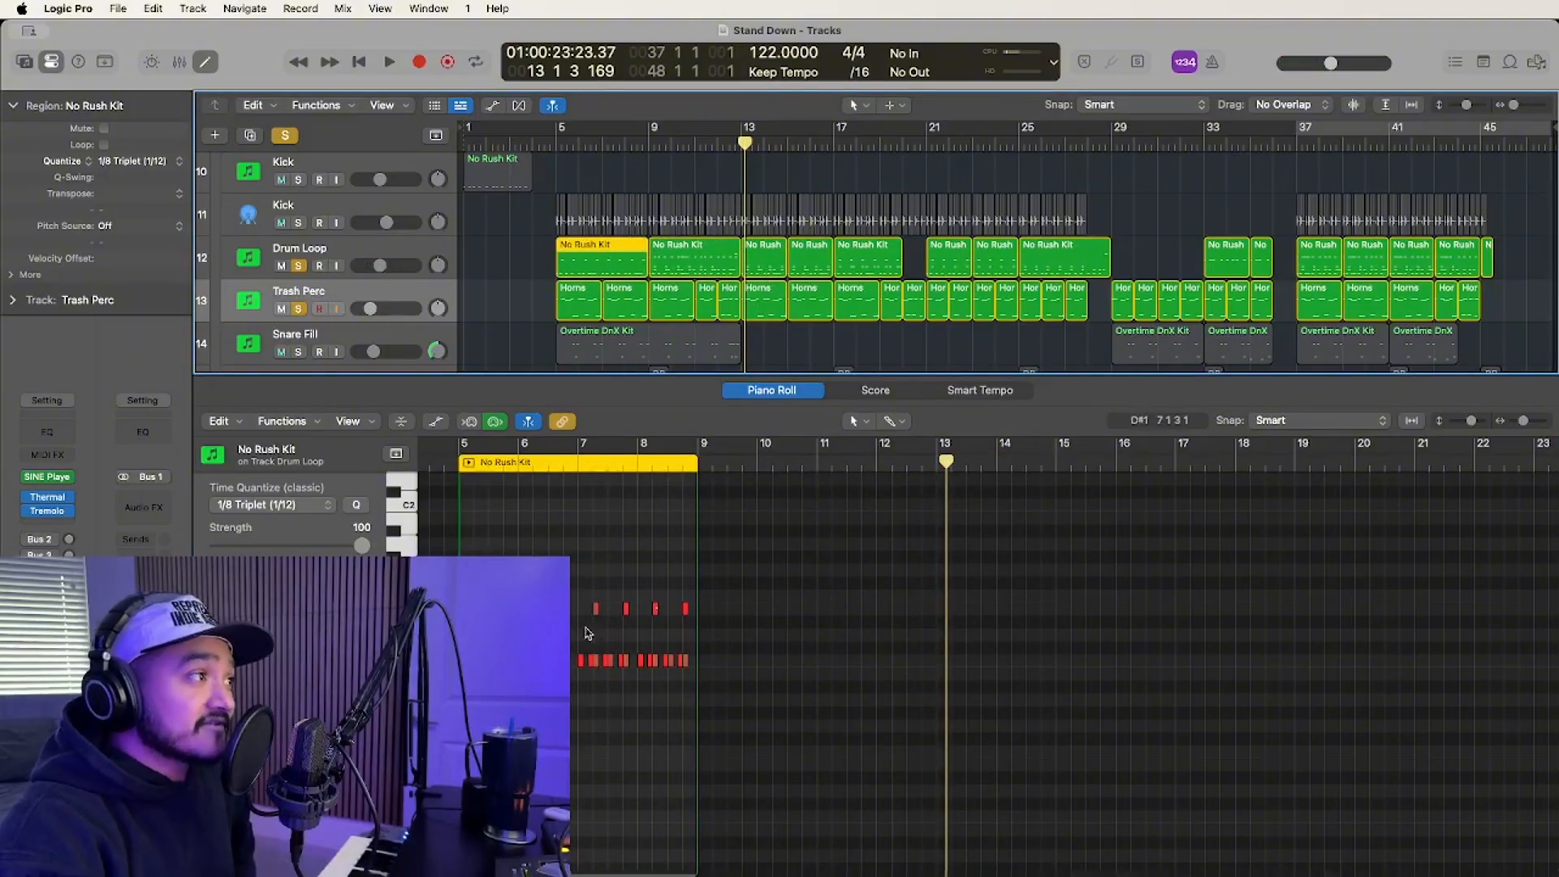
pyautogui.click(760, 265)
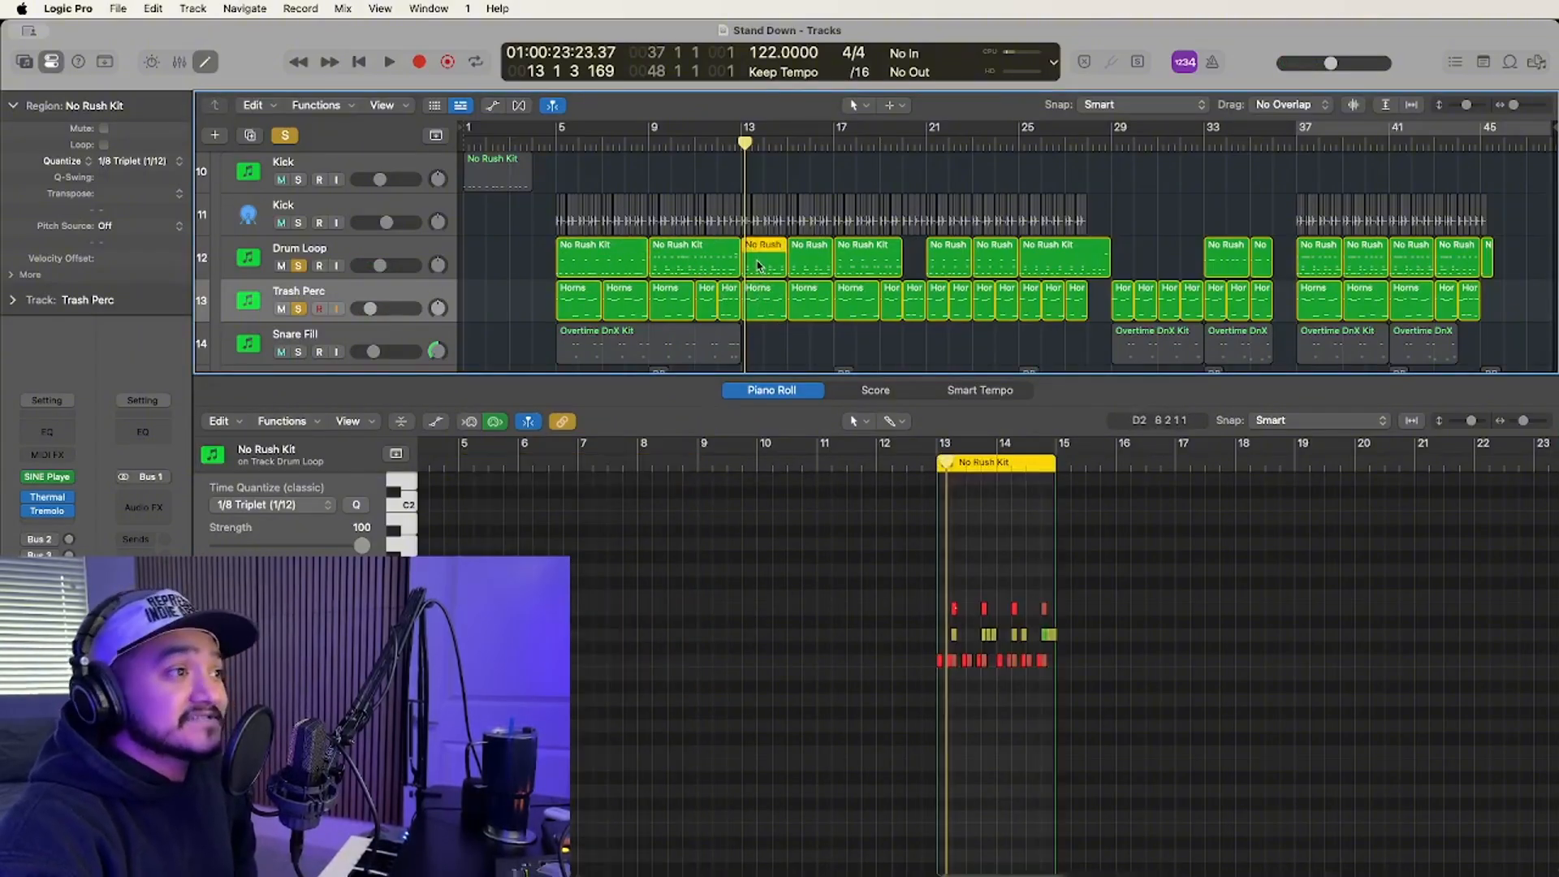
pyautogui.click(402, 635)
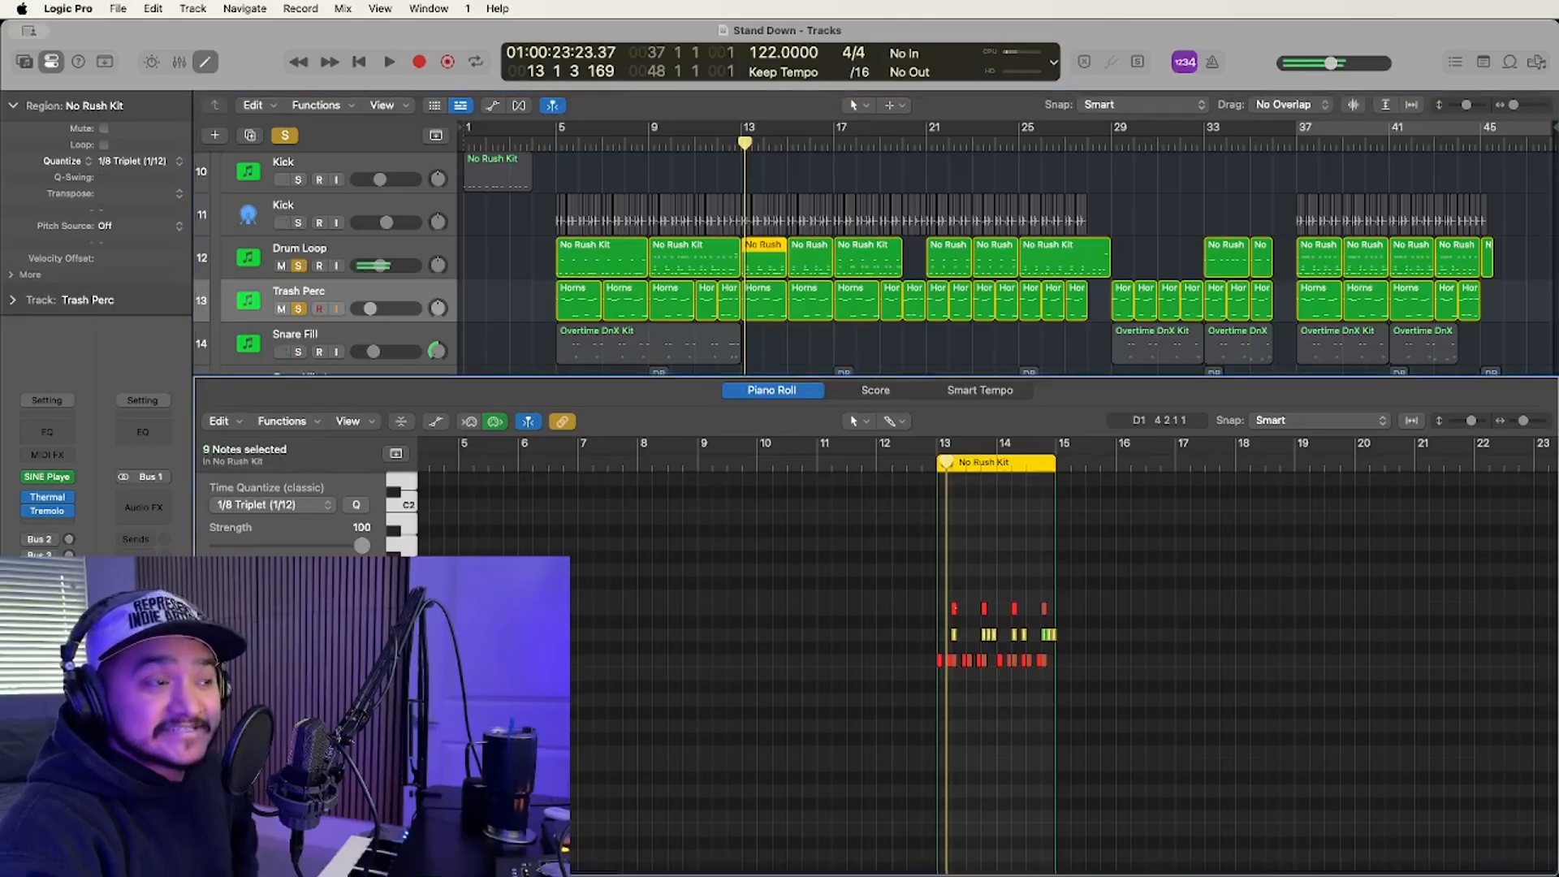
pyautogui.click(766, 294)
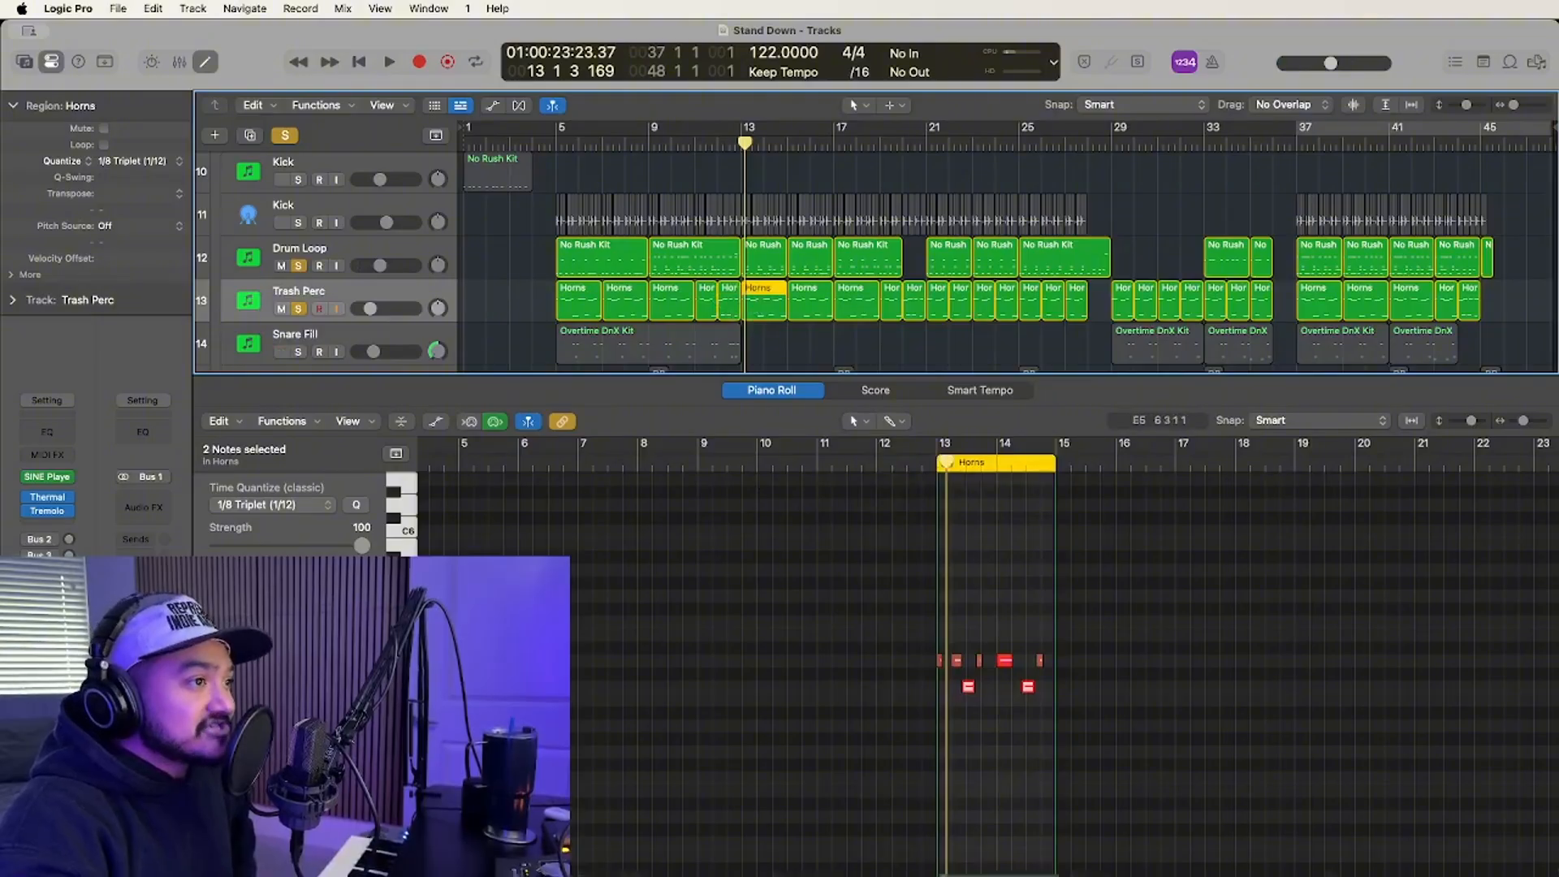
# Audition the soloed Drum Loop and Trash Perc tracks from bar 13 and stop playback in bar 14.
pyautogui.press('space')
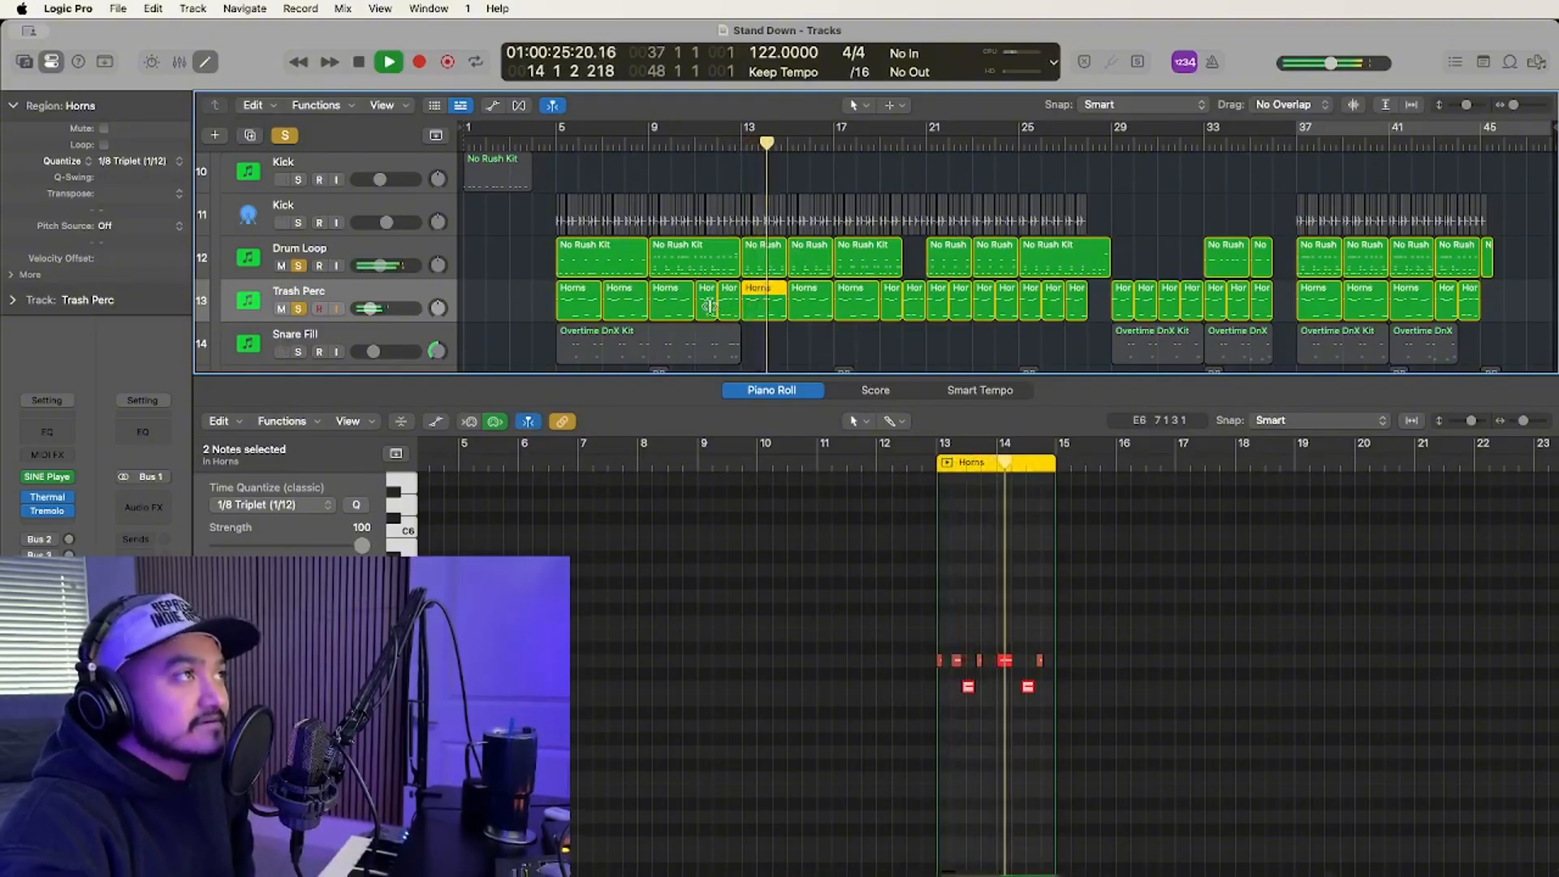
pyautogui.press('space')
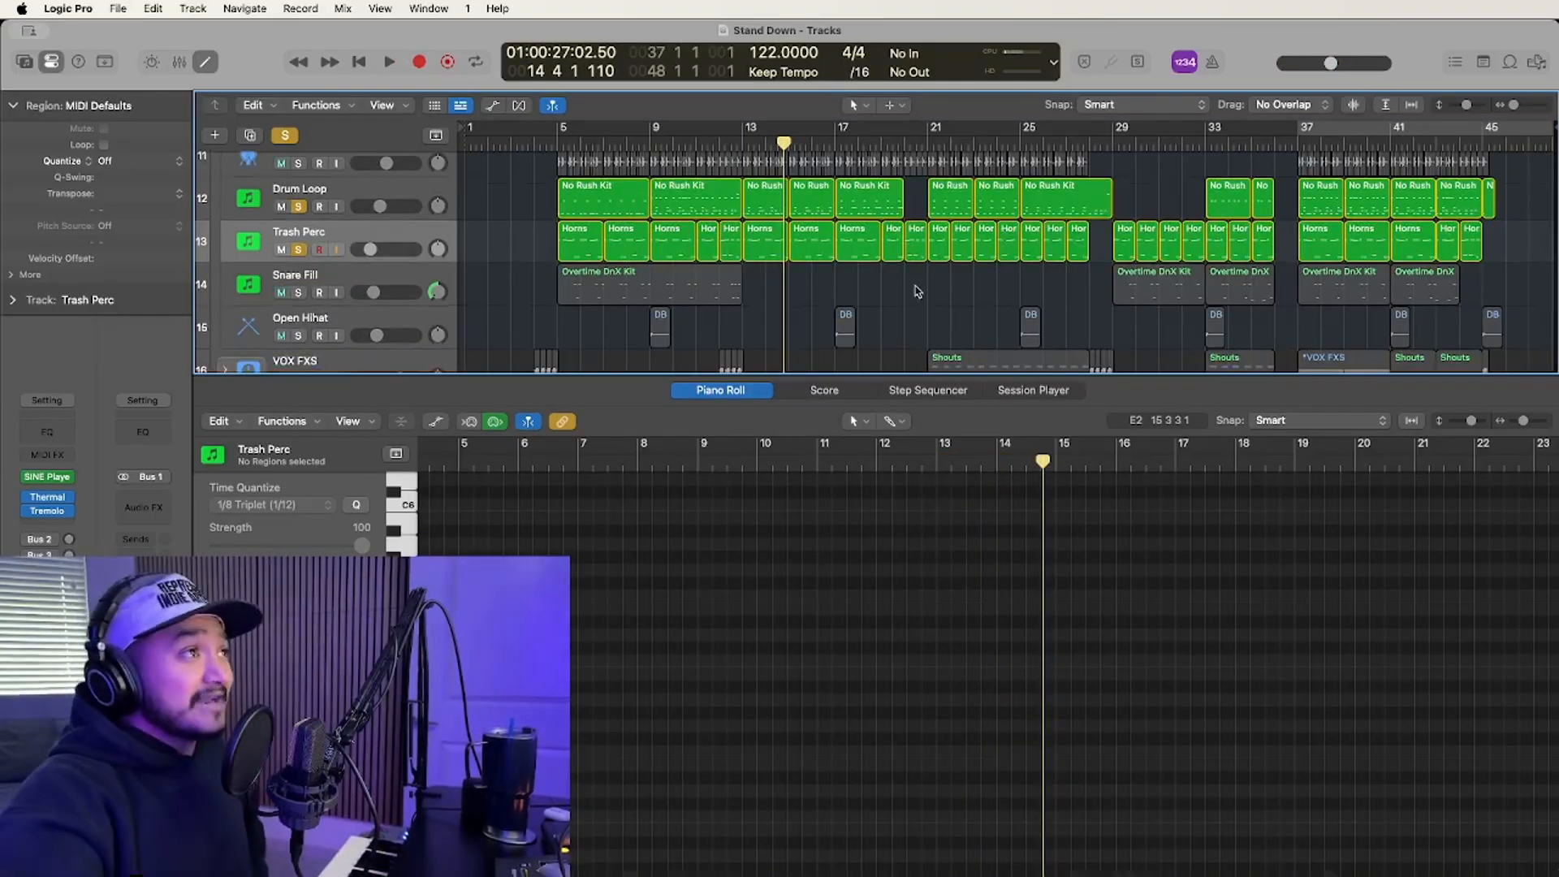
pyautogui.scroll(6, 833, 188)
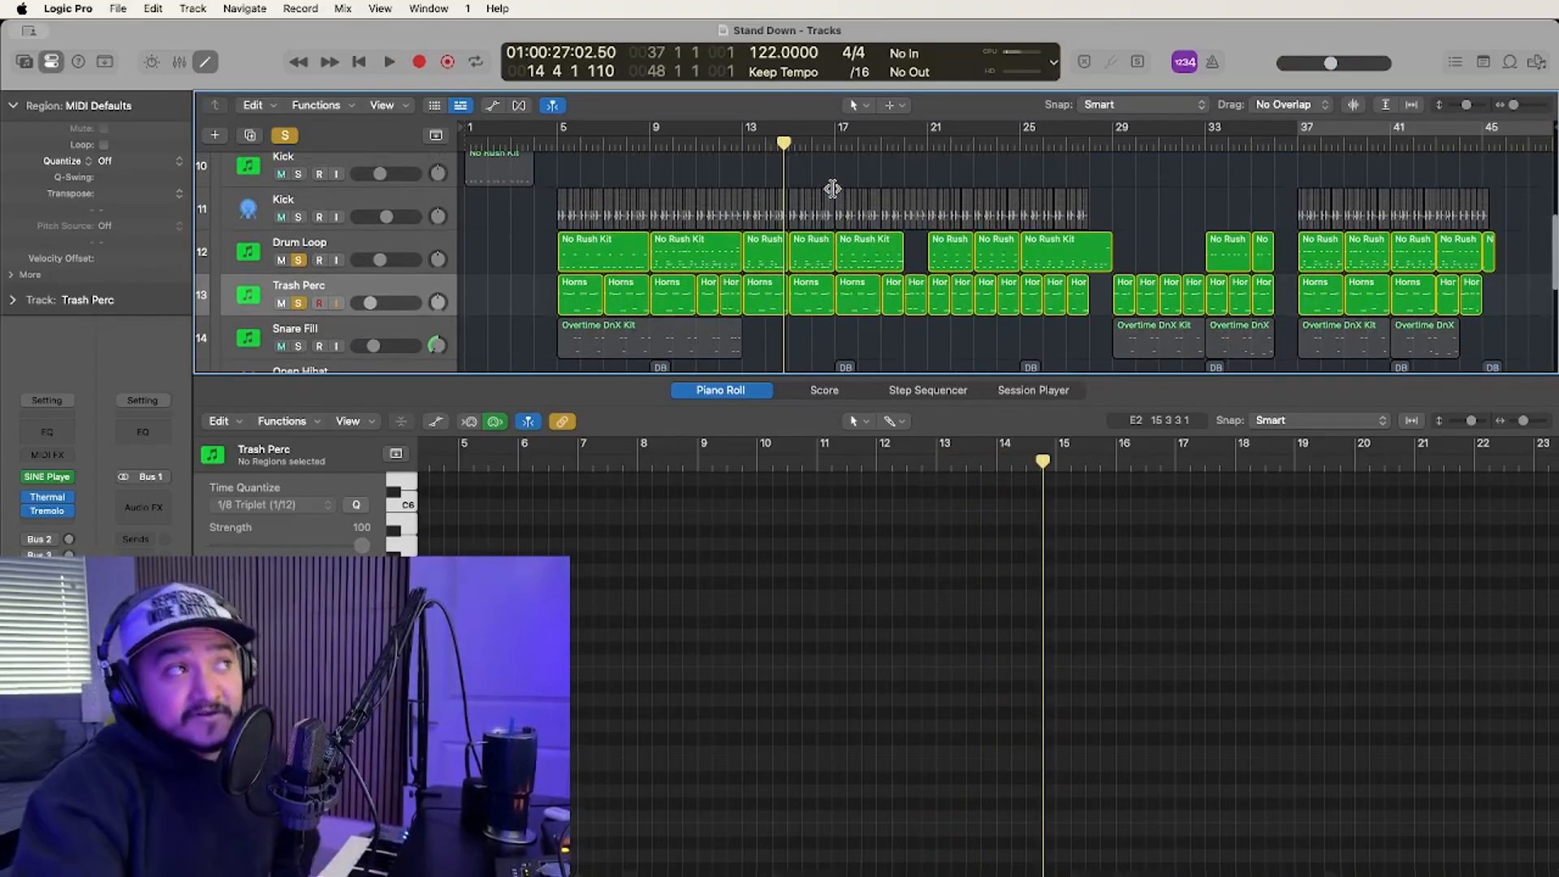
pyautogui.scroll(-6, 794, 229)
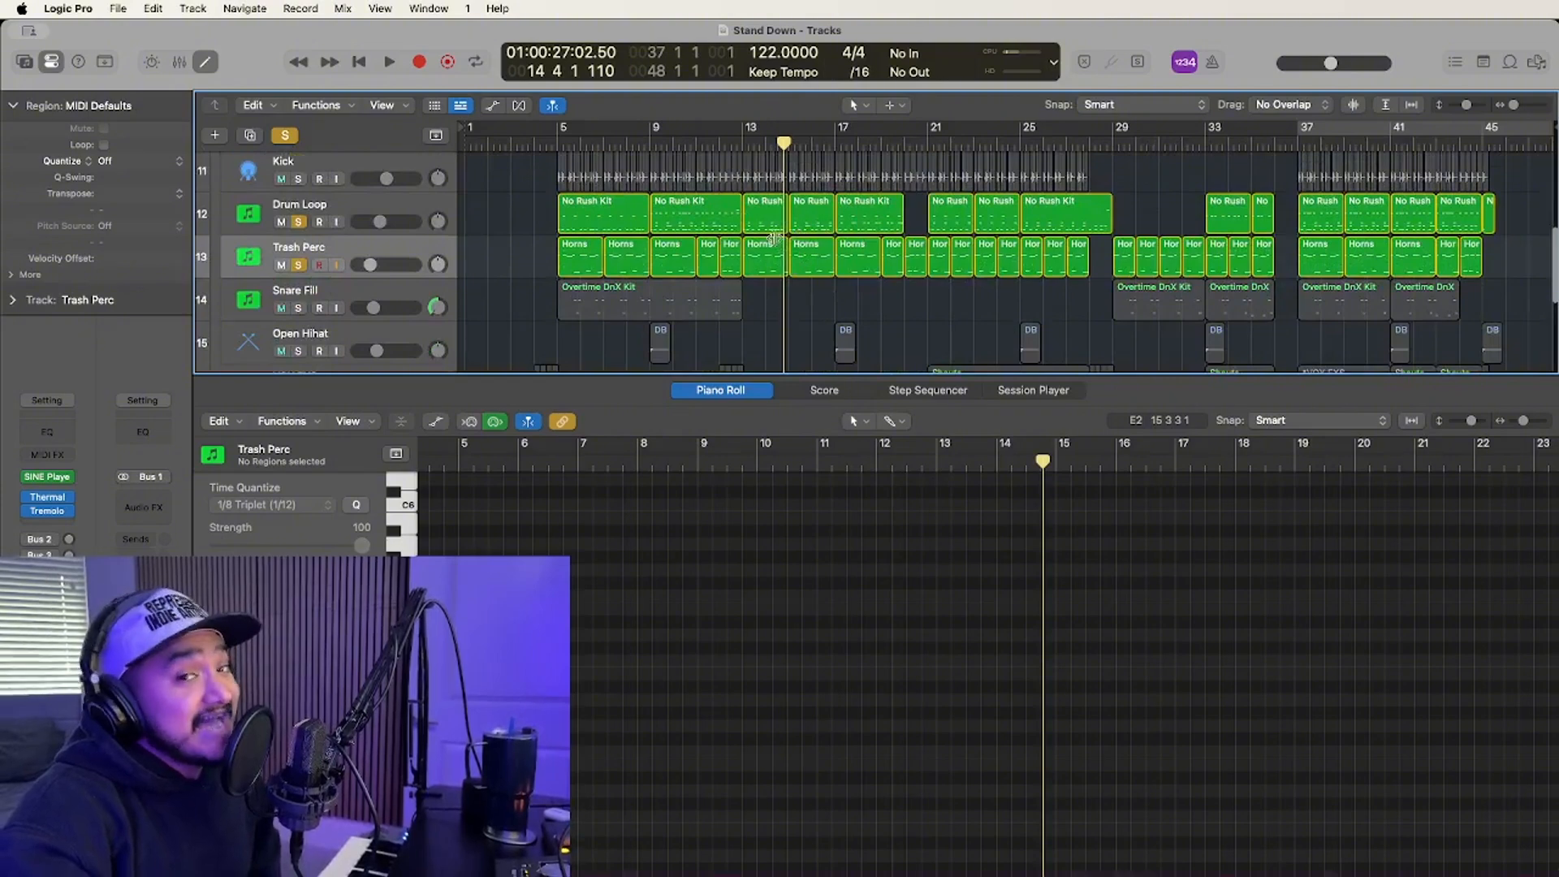
# Expand the BASS stack and add BASS, Slide Bass, Moog, 808 and BRASS to the soloed tracks.
pyautogui.scroll(8, 784, 240)
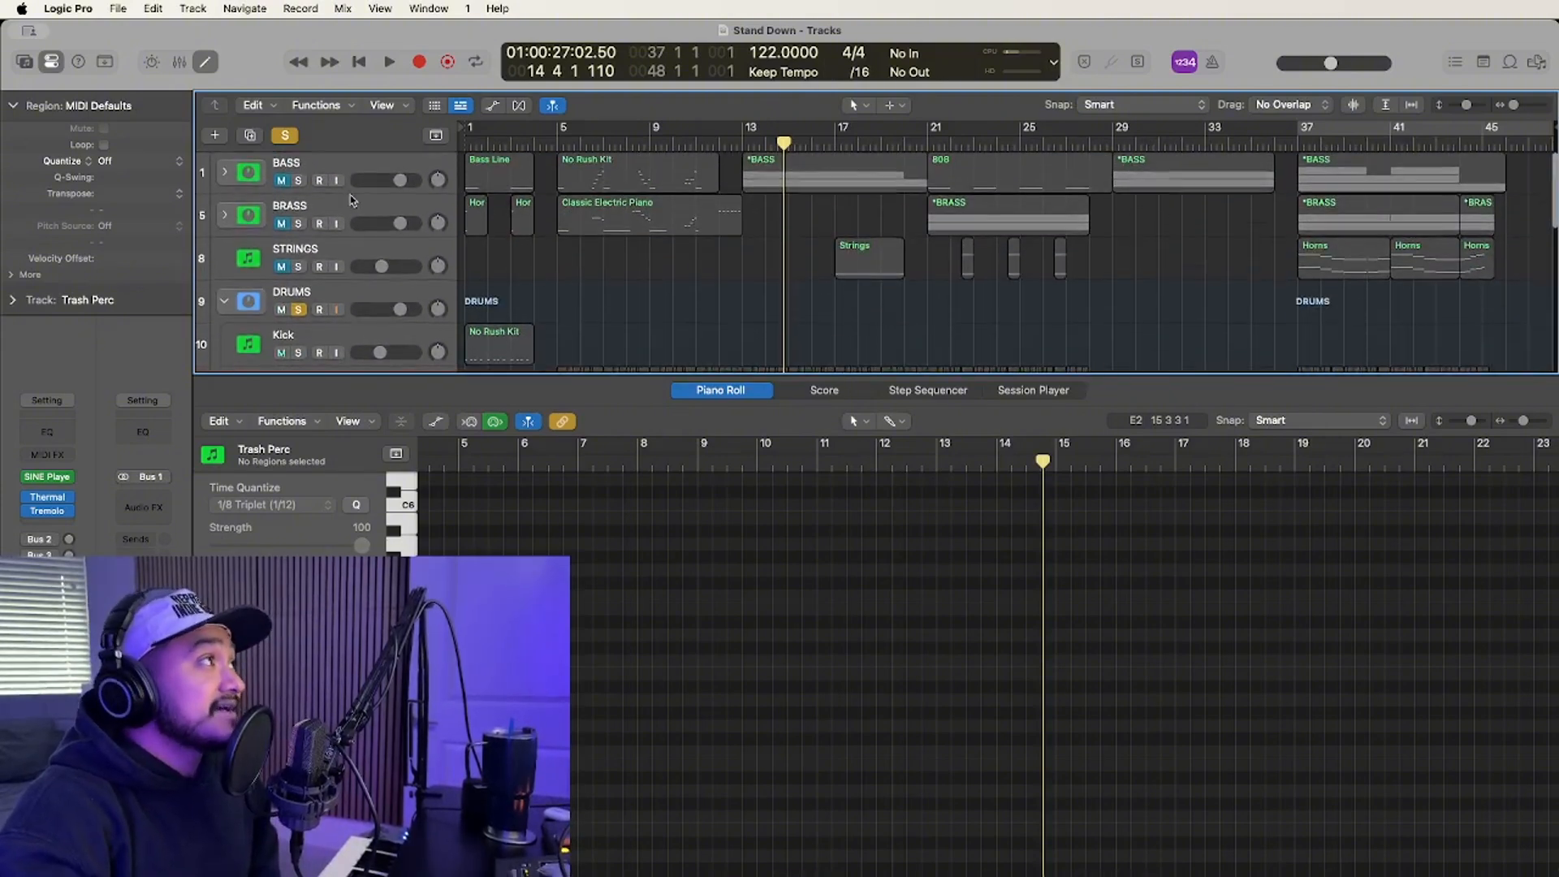
pyautogui.click(225, 172)
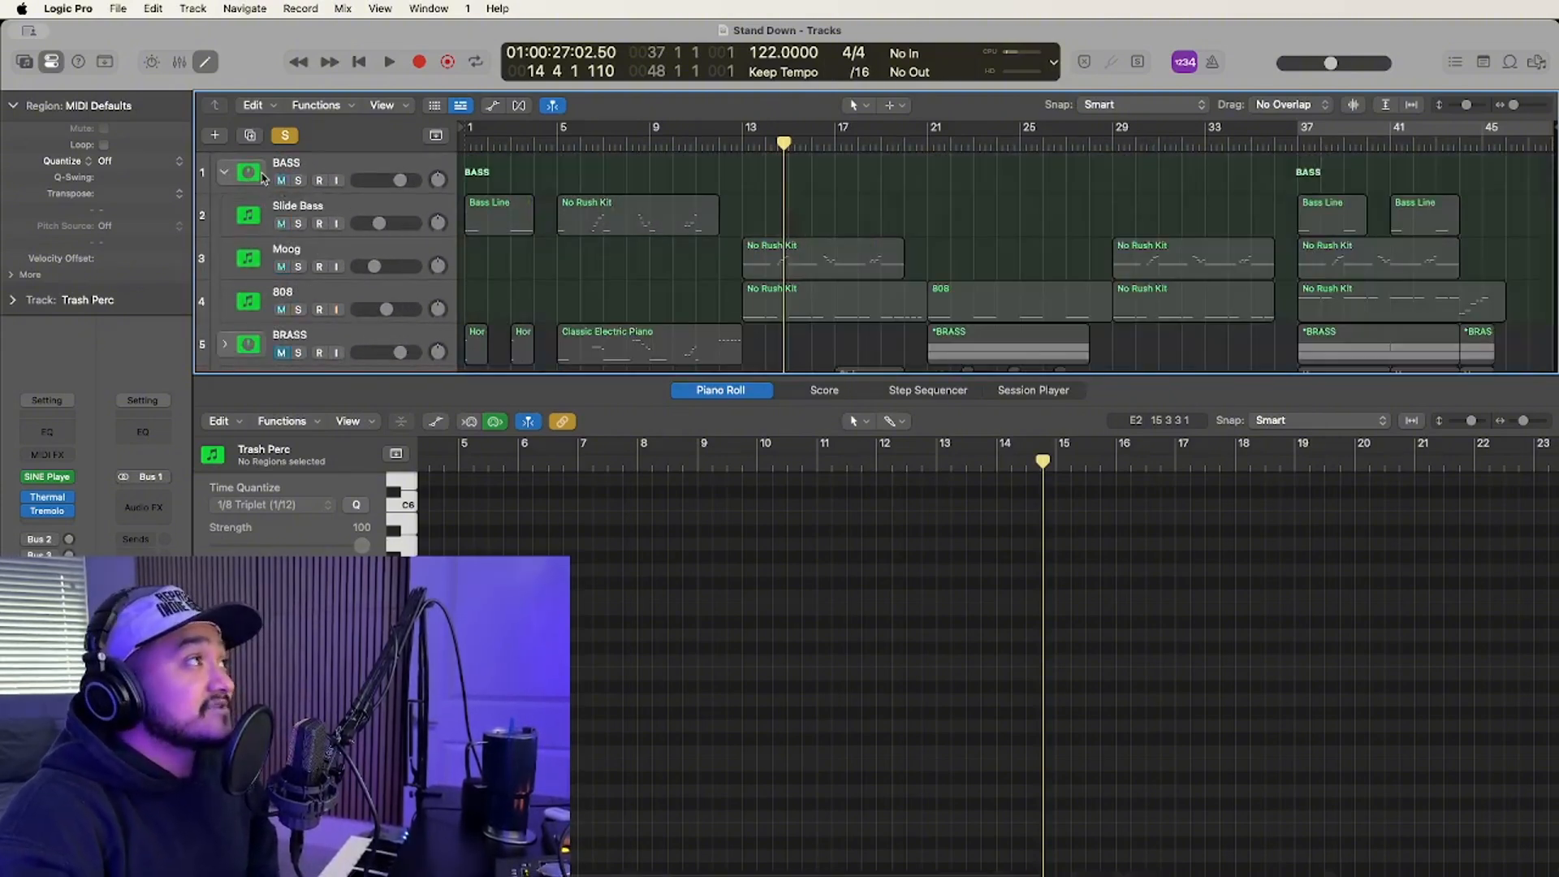
pyautogui.moveTo(298, 180); pyautogui.dragTo(298, 353)
pyautogui.scroll(-3, 679, 198)
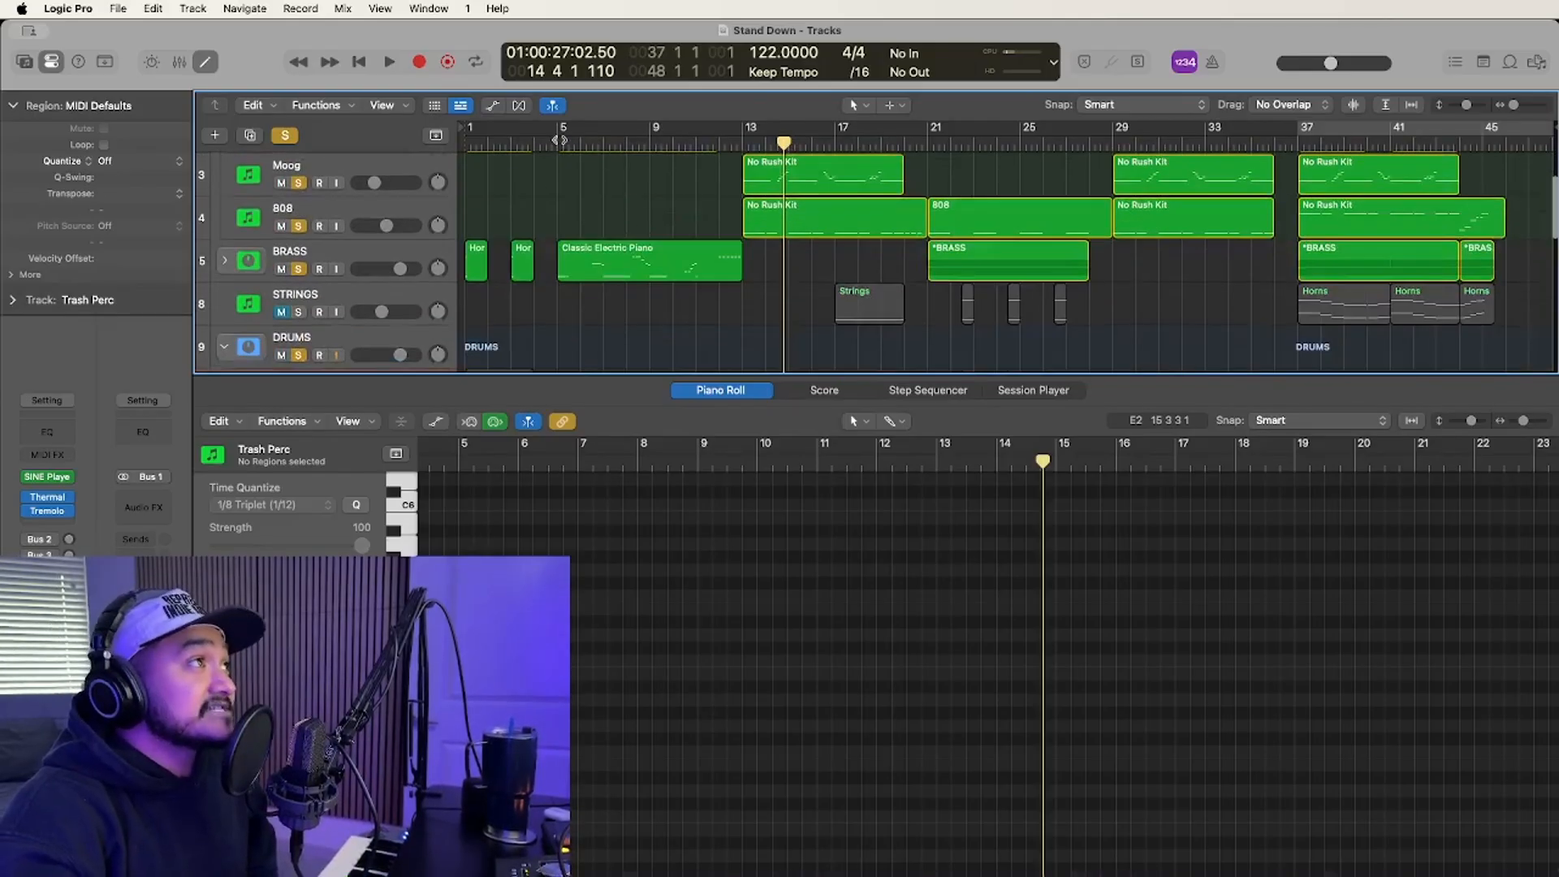
pyautogui.scroll(3, 763, 212)
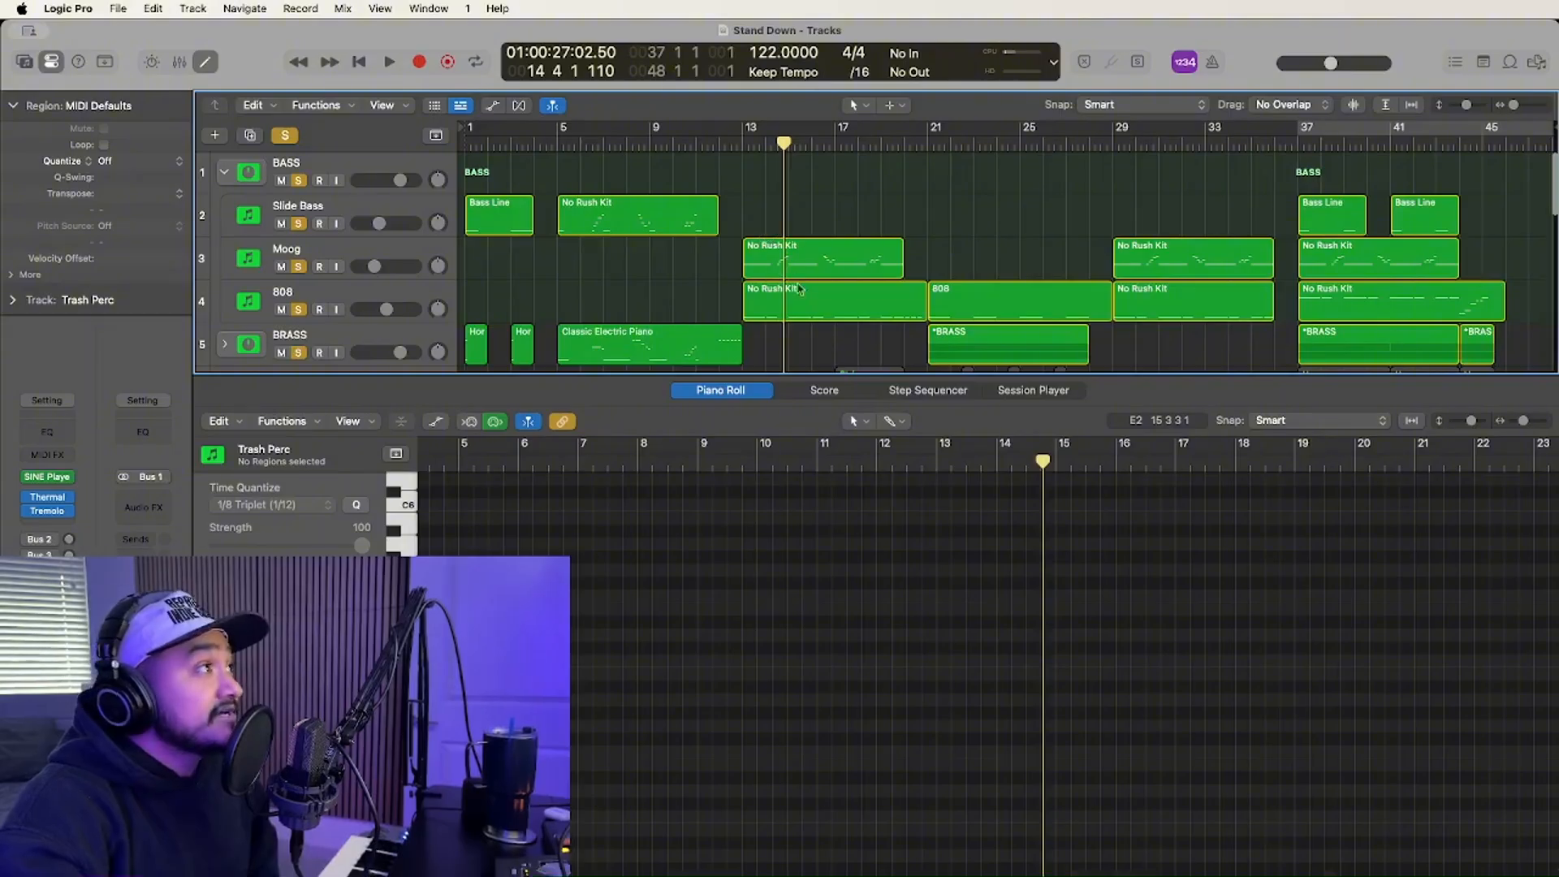
pyautogui.scroll(-1, 804, 289)
pyautogui.scroll(-1, 804, 293)
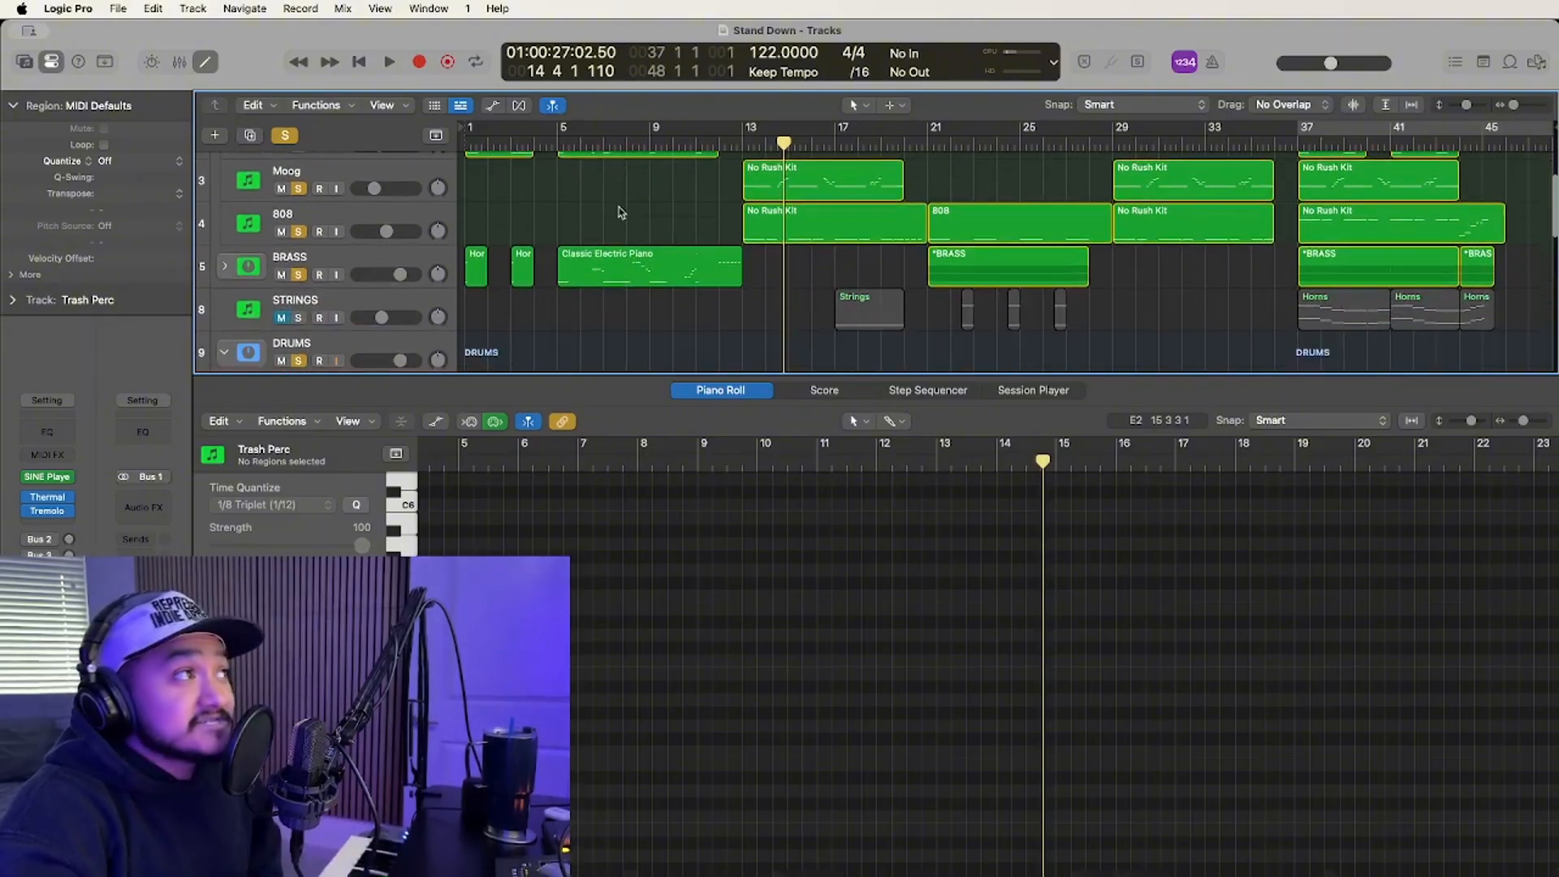
# Audition the soloed bass, brass and drum tracks together from bar 5 and stop playback before bar 9.
pyautogui.click(566, 154)
pyautogui.scroll(-6, 580, 262)
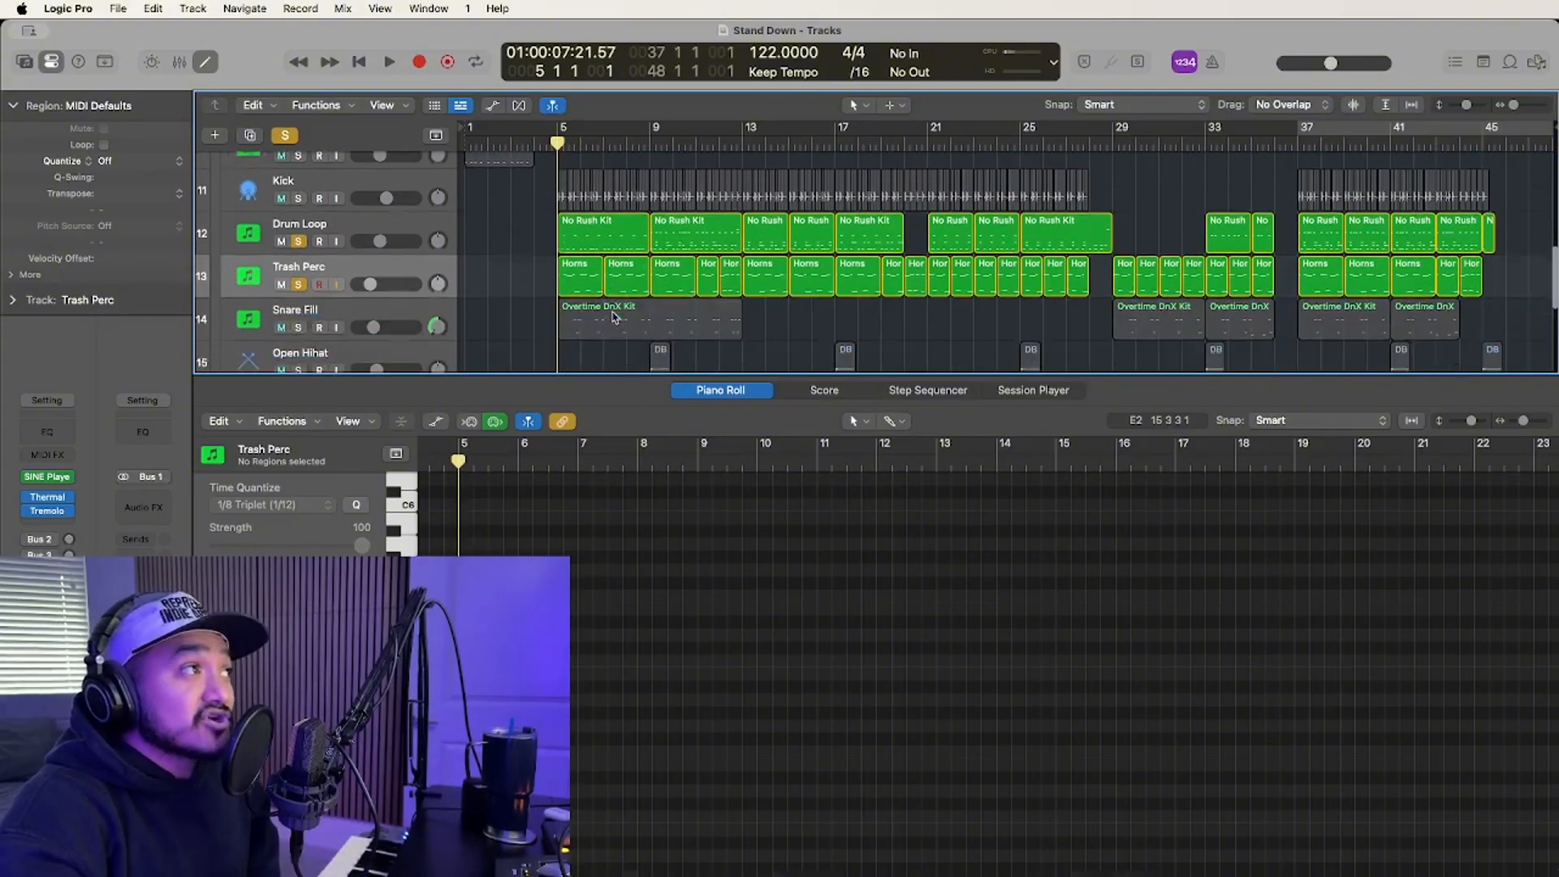
pyautogui.press('space')
pyautogui.scroll(10, 580, 262)
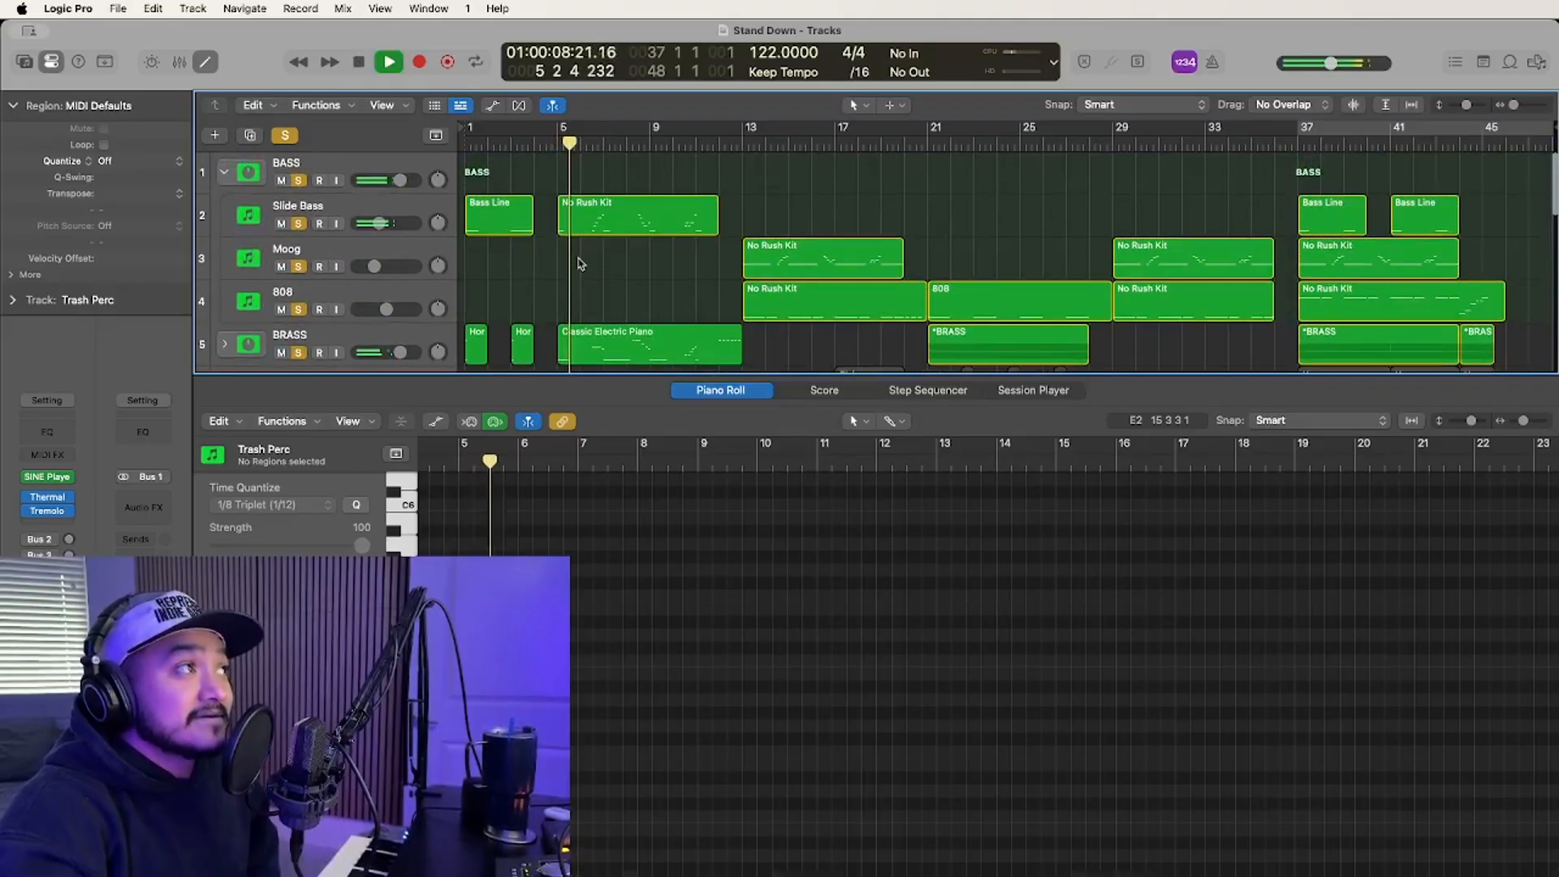
pyautogui.scroll(-11, 580, 262)
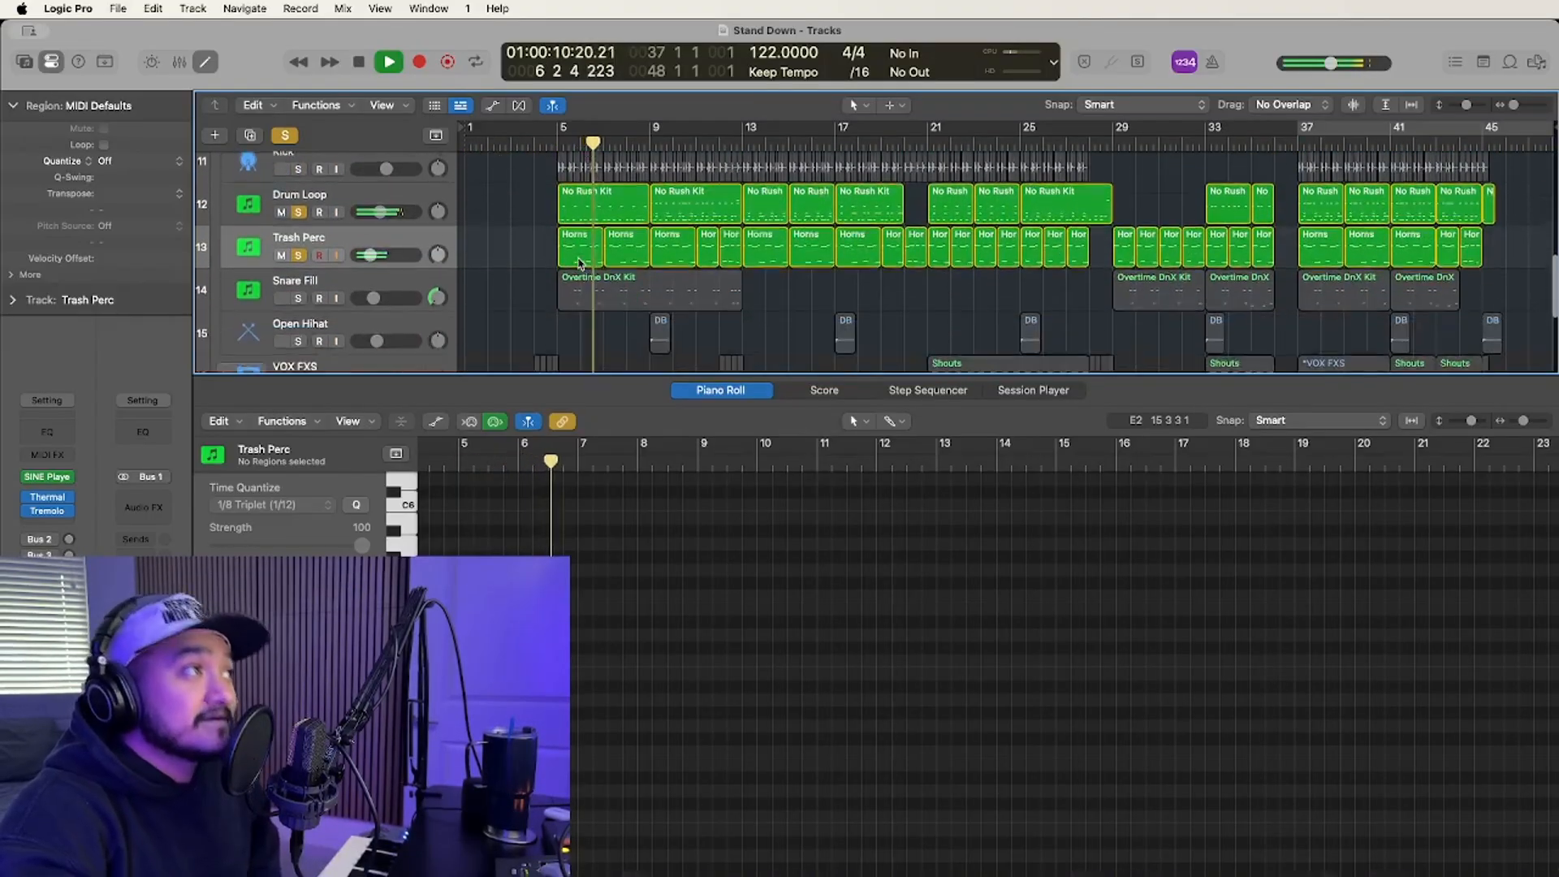
pyautogui.scroll(-1, 580, 262)
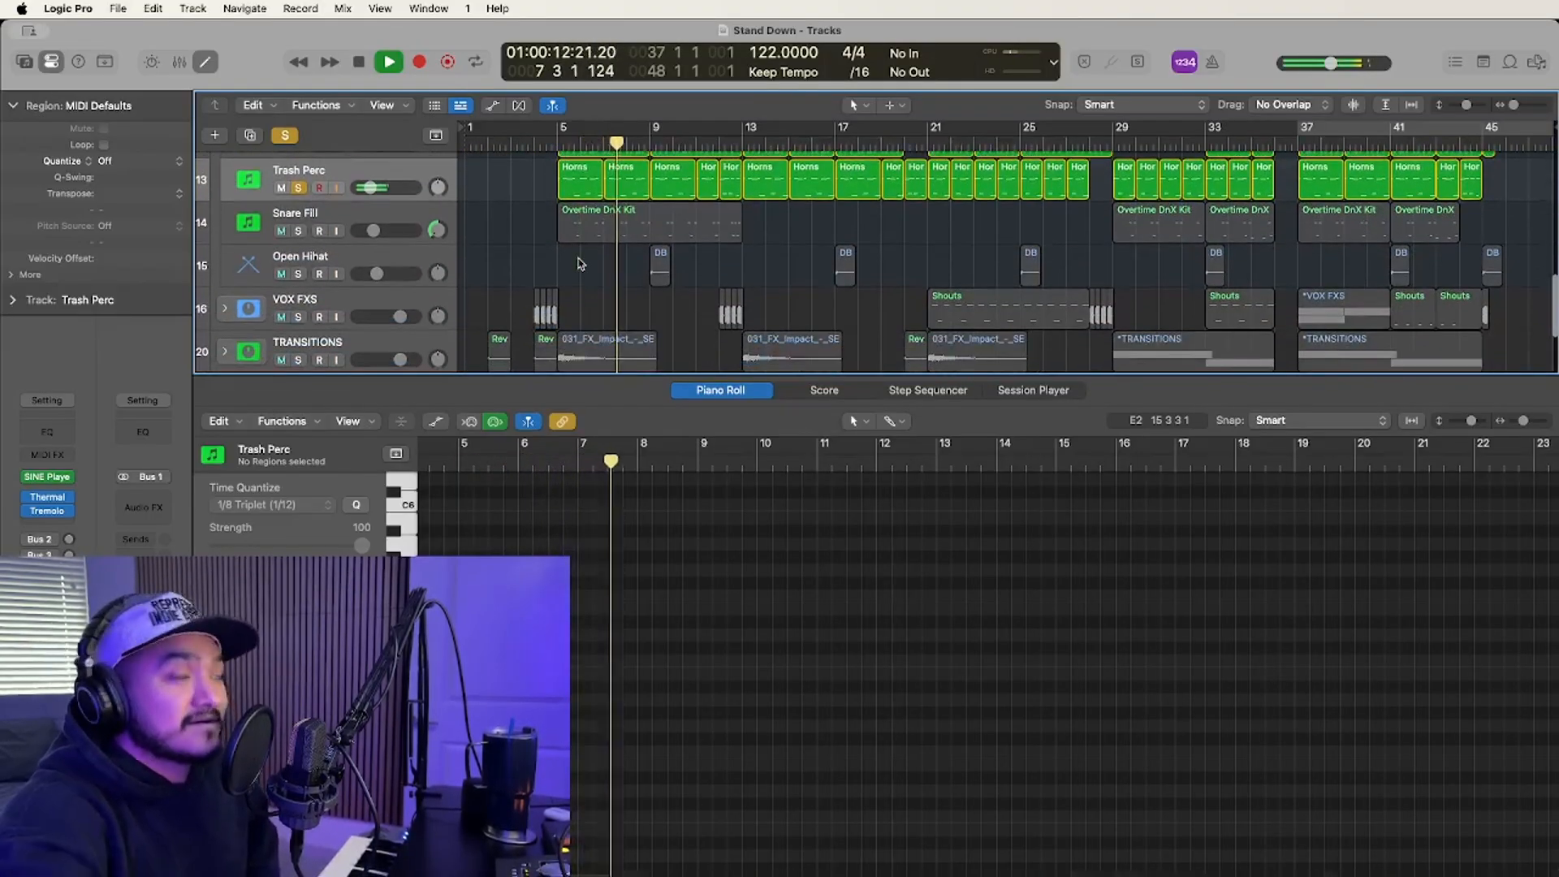
pyautogui.press('space')
# Resume the soloed bass, brass and drum tracks from bar 9 and stop playback at bar 15.
pyautogui.scroll(3, 580, 262)
pyautogui.press('space')
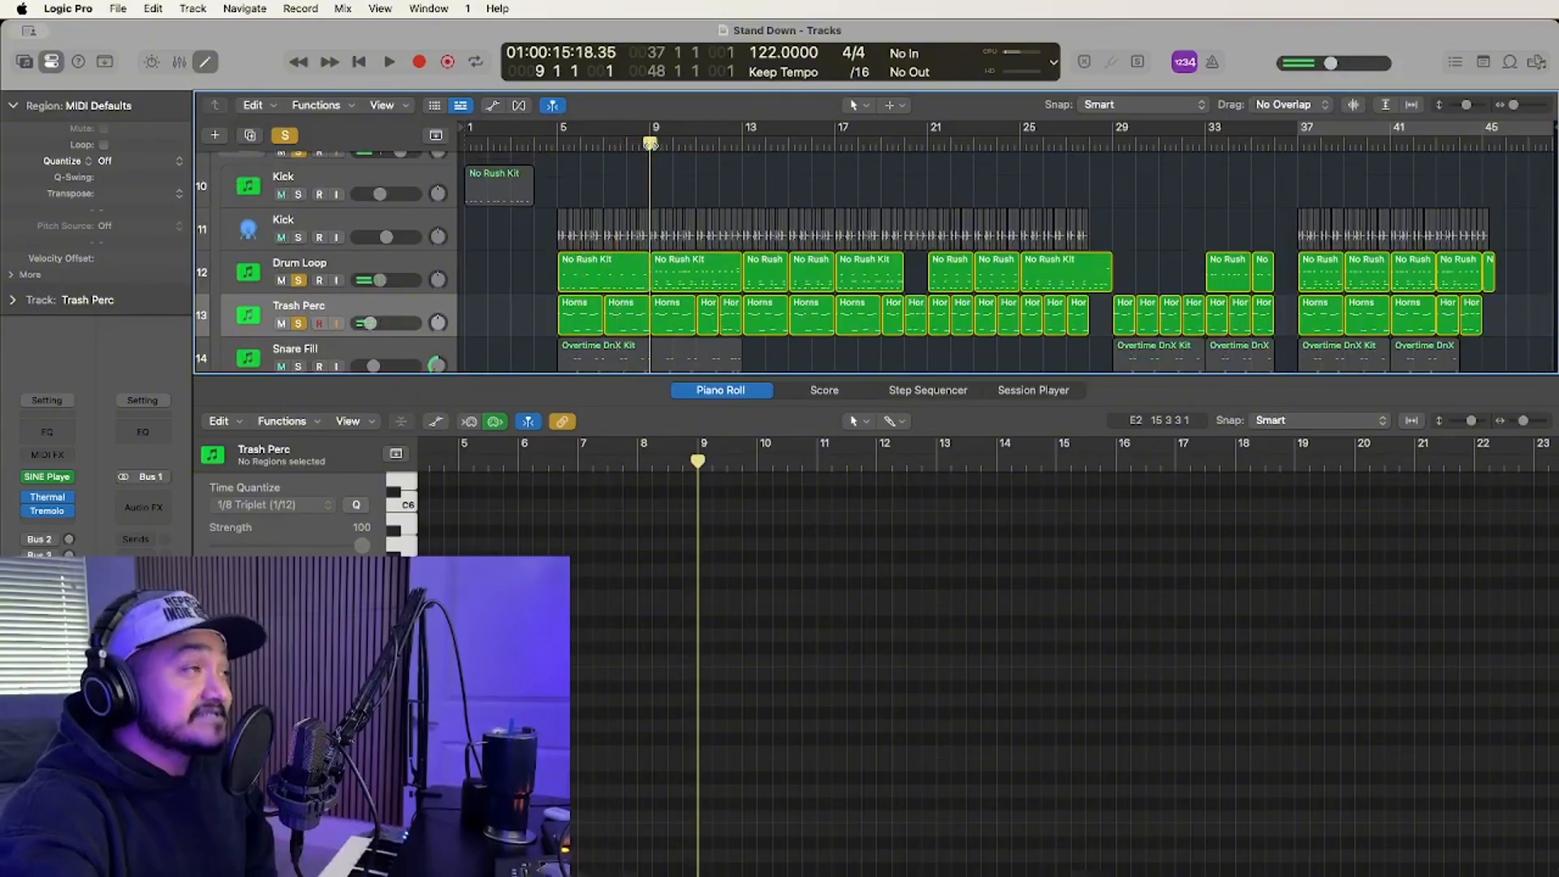
pyautogui.scroll(5, 770, 294)
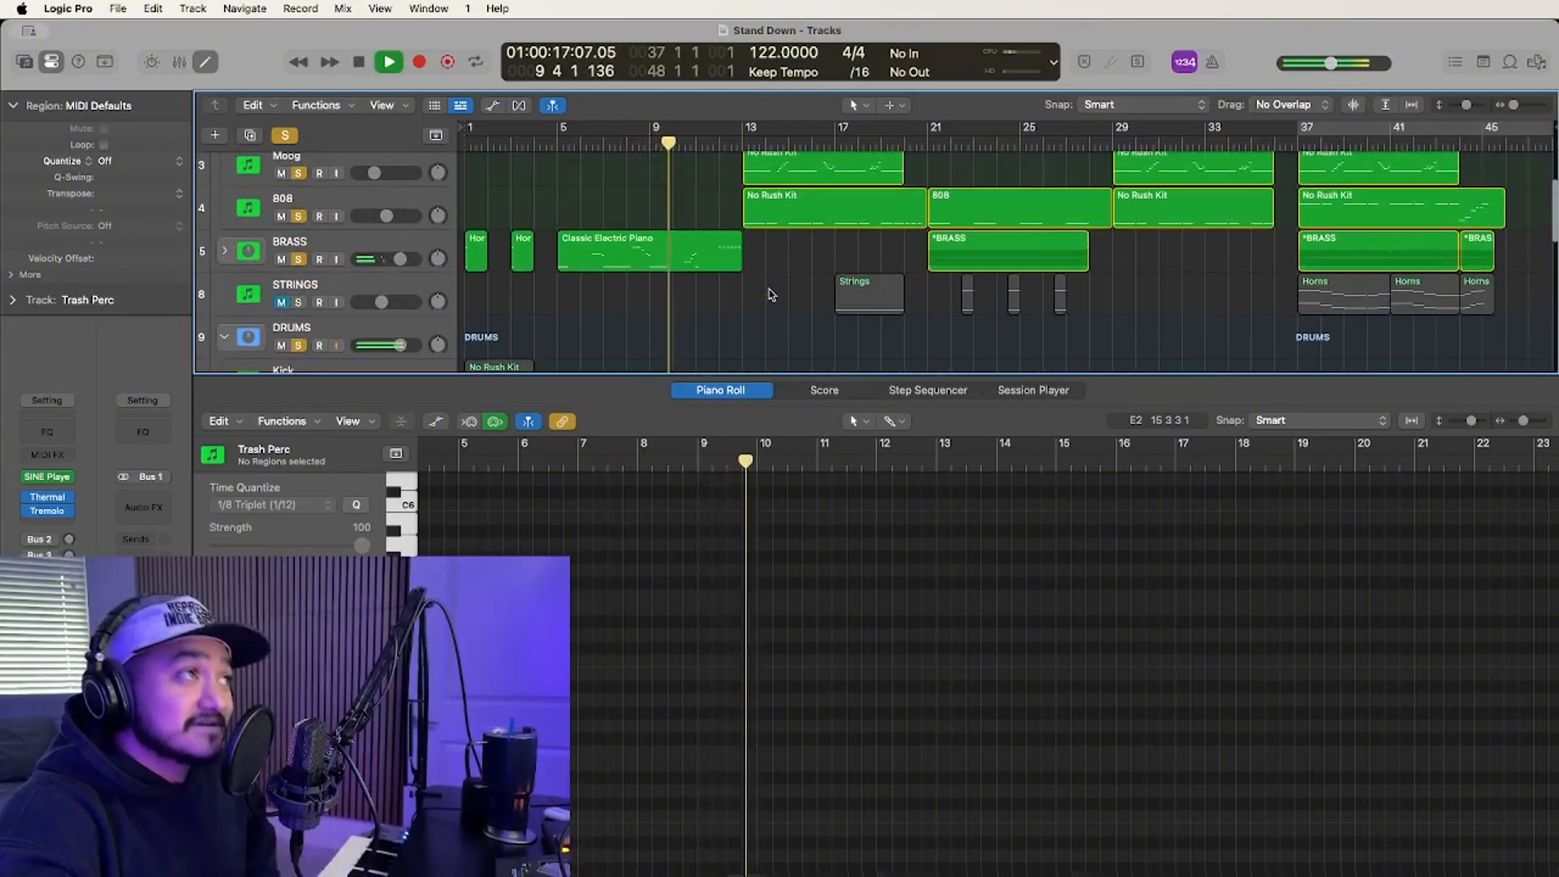
pyautogui.scroll(-4, 771, 294)
pyautogui.scroll(5, 771, 294)
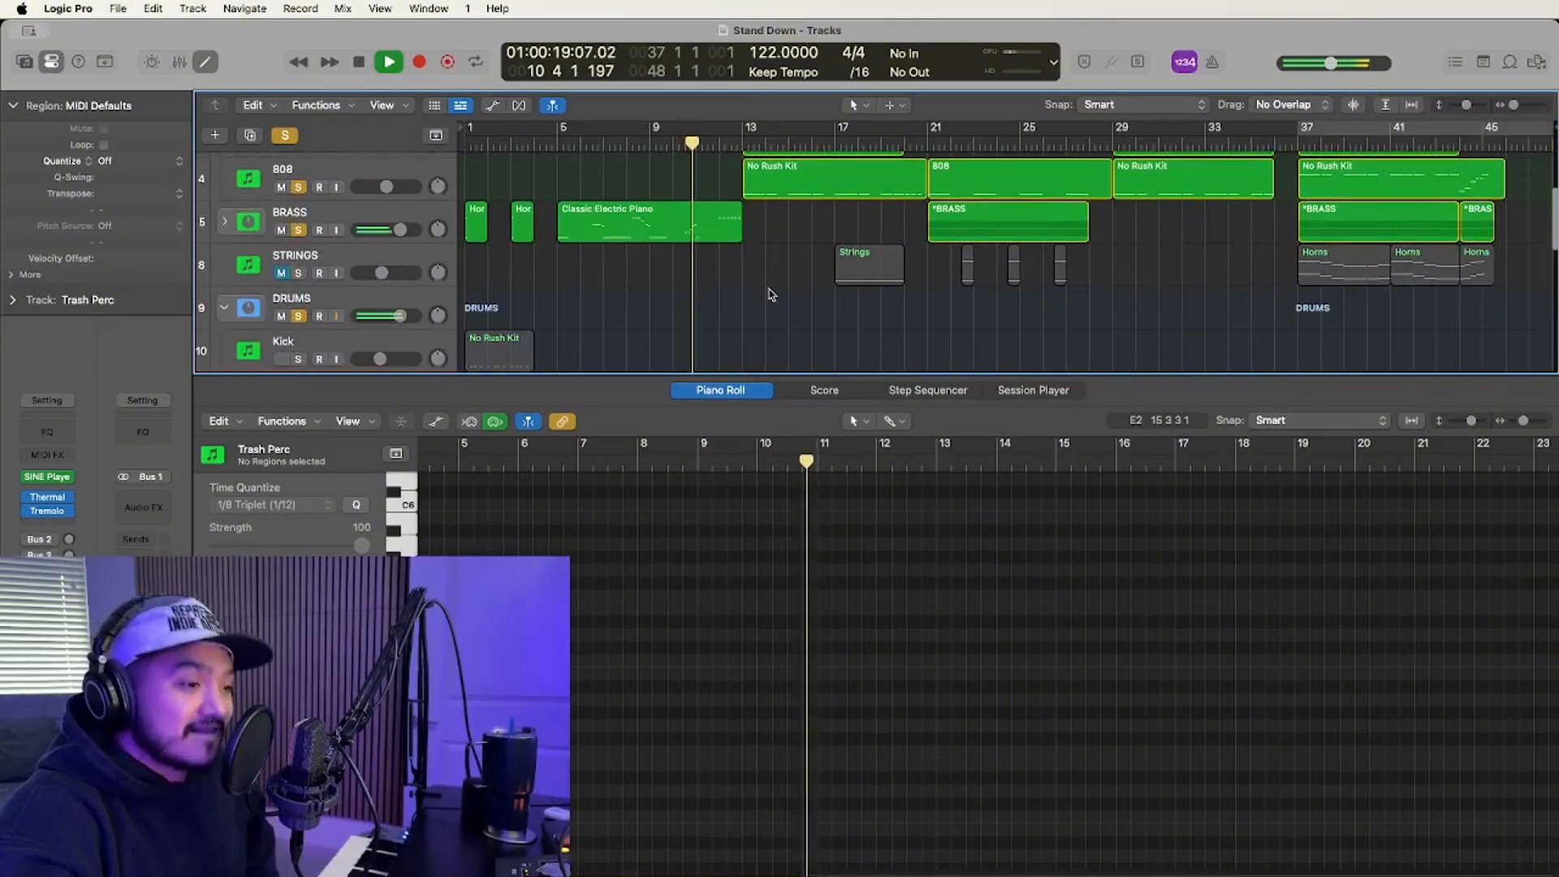
pyautogui.scroll(2, 770, 294)
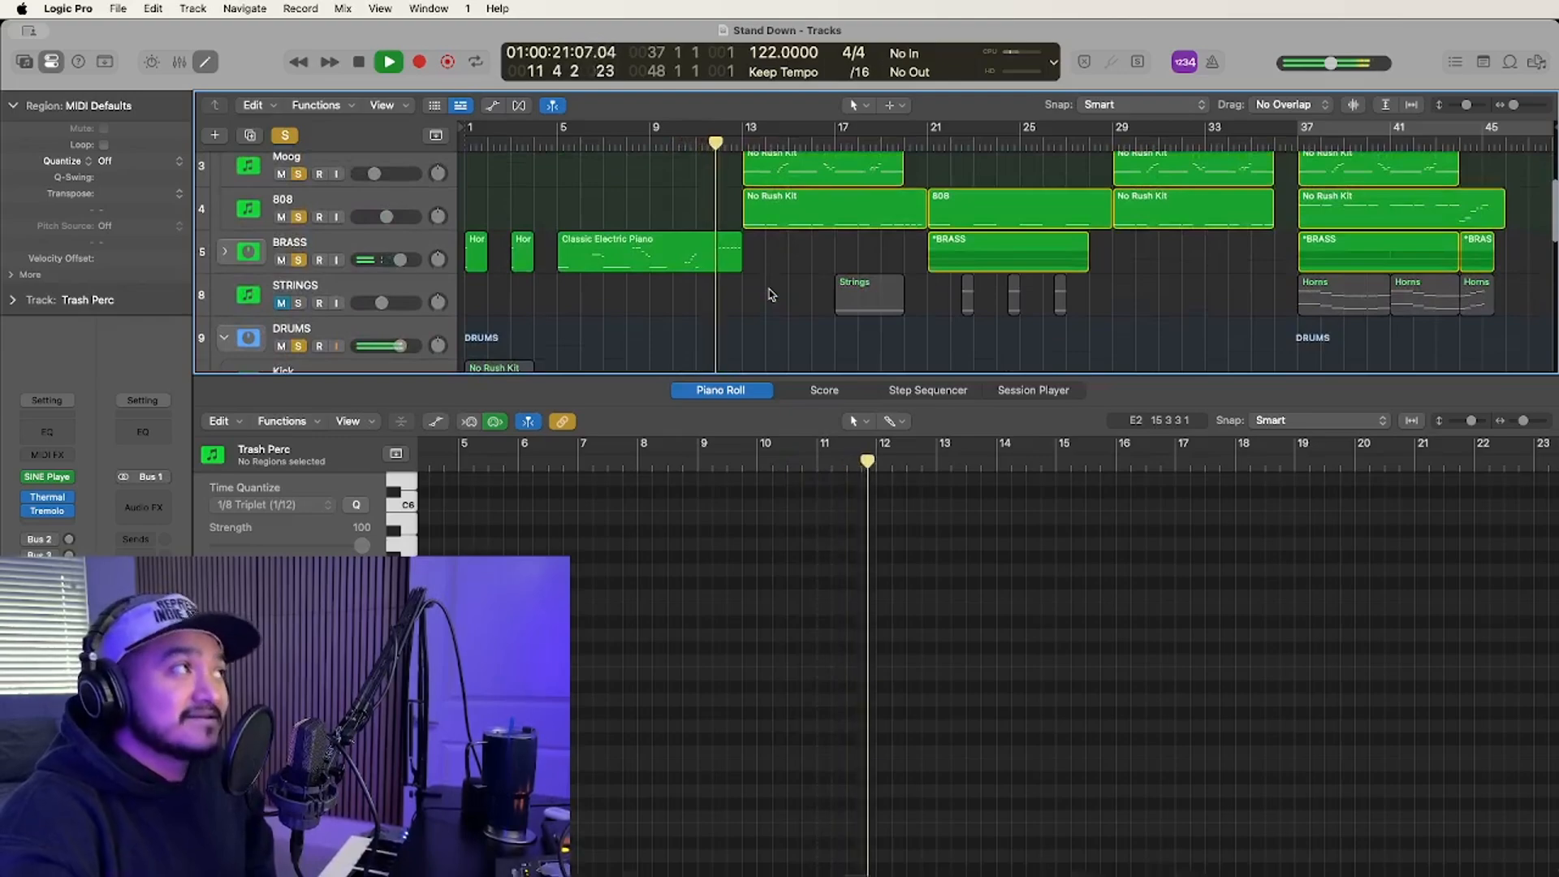
pyautogui.scroll(3, 771, 294)
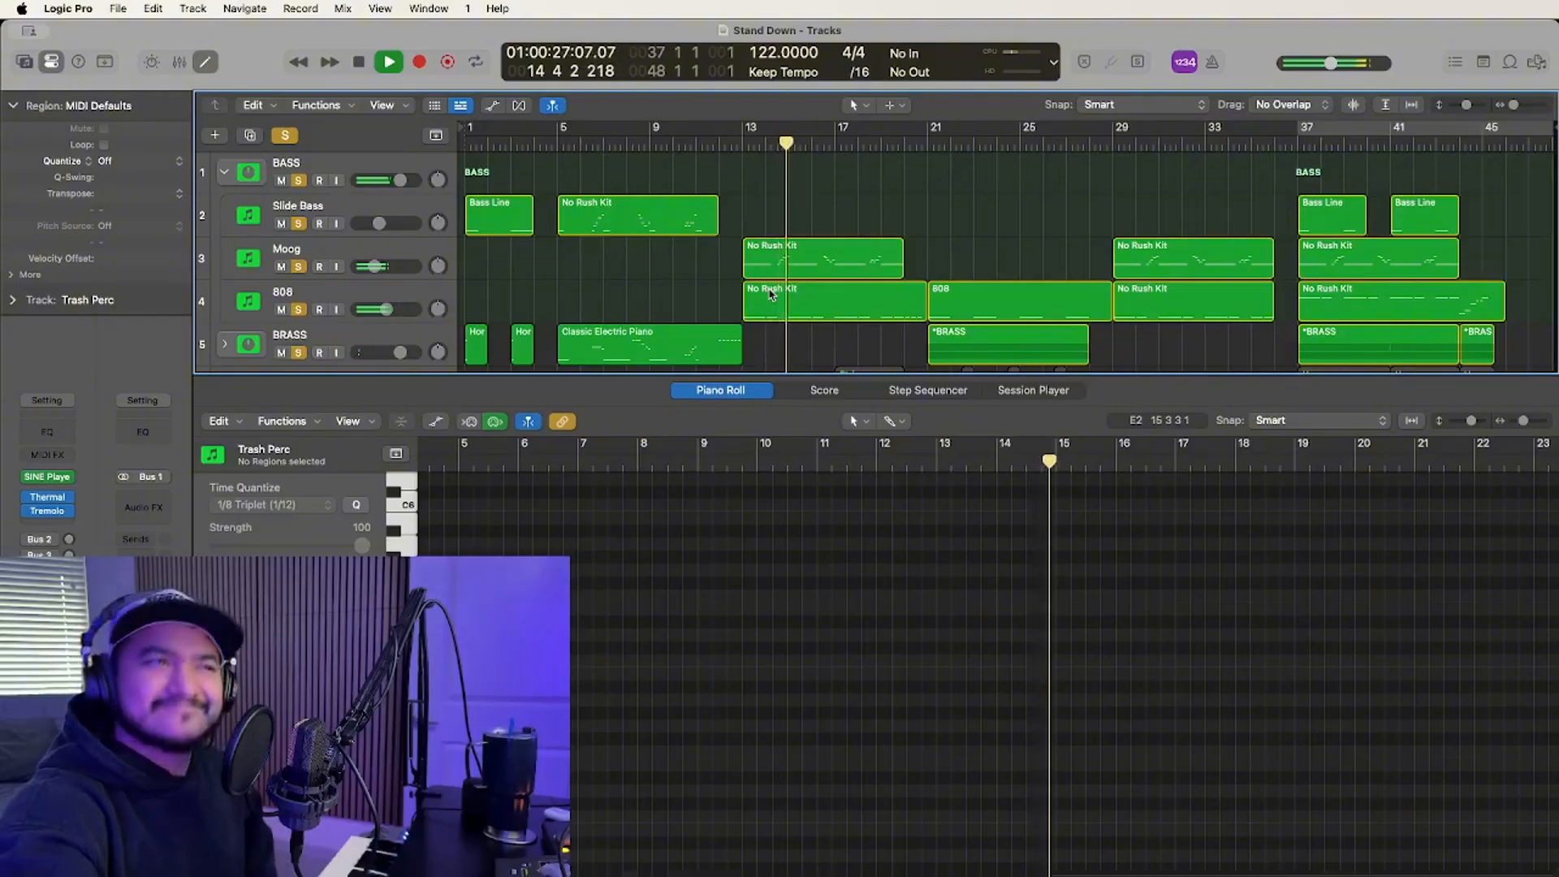
pyautogui.press('space')
# Return the playhead to bar 5 and add the Snare Fill and the audio Kick track to the soloed tracks.
pyautogui.scroll(-8, 770, 294)
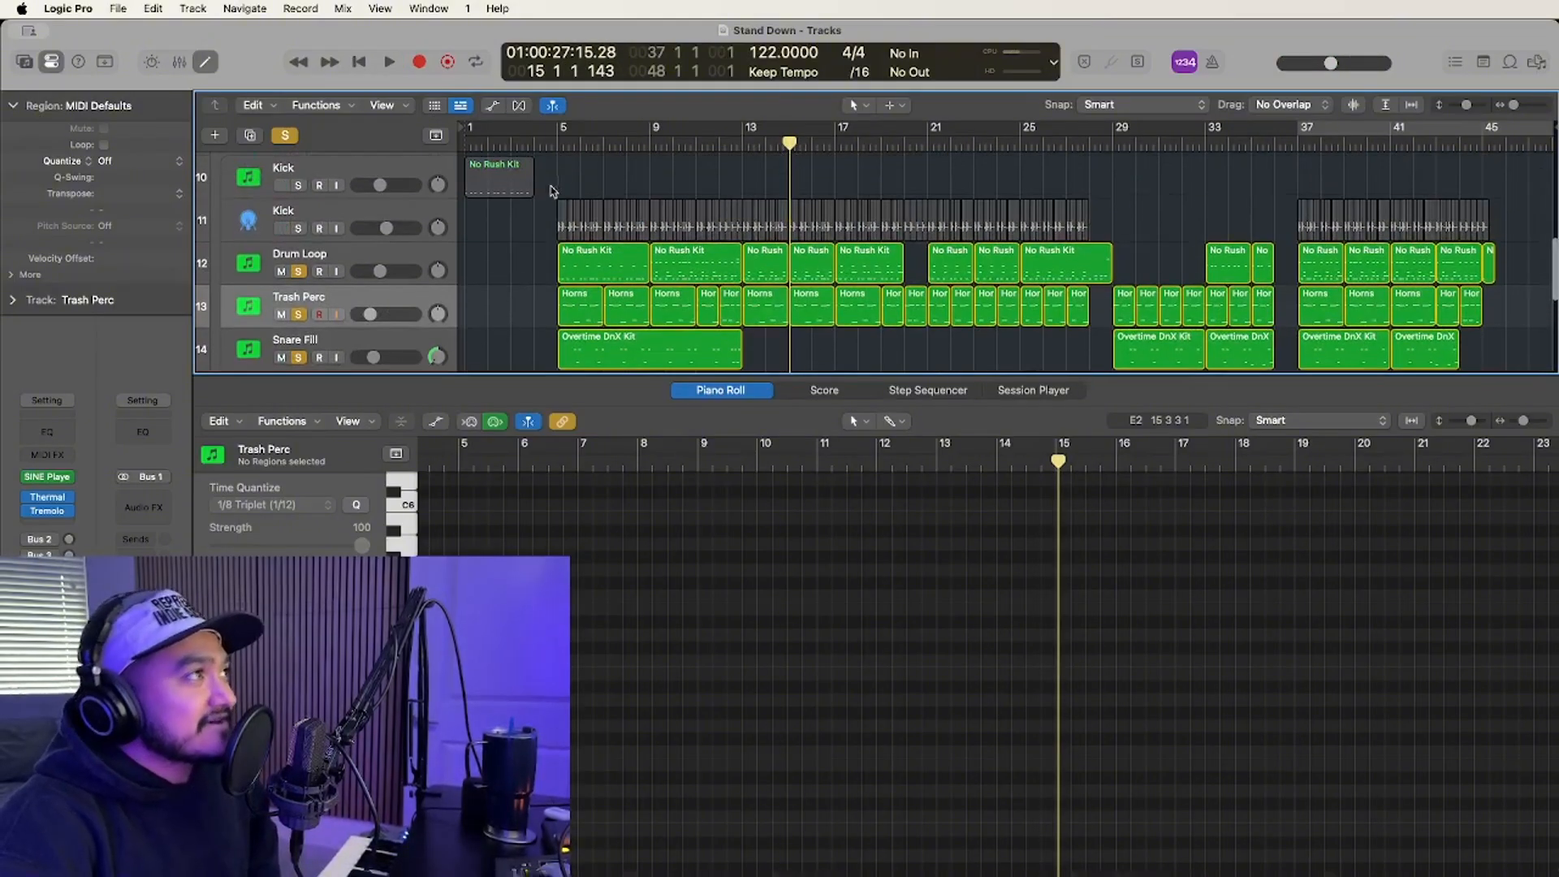
pyautogui.click(556, 144)
pyautogui.scroll(-2, 365, 244)
pyautogui.scroll(2, 308, 239)
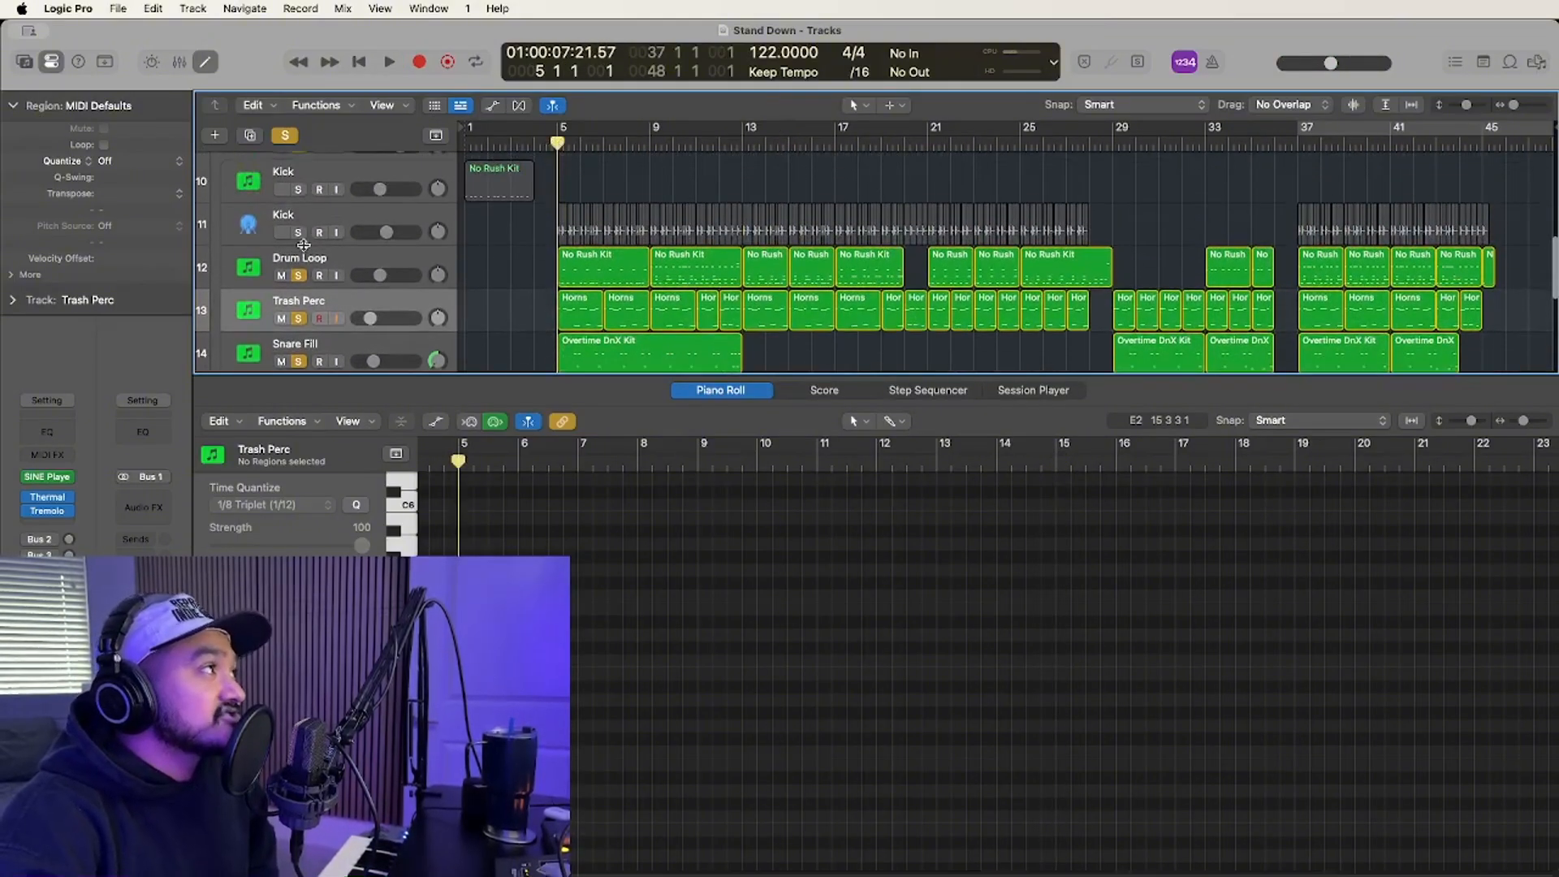
pyautogui.click(299, 234)
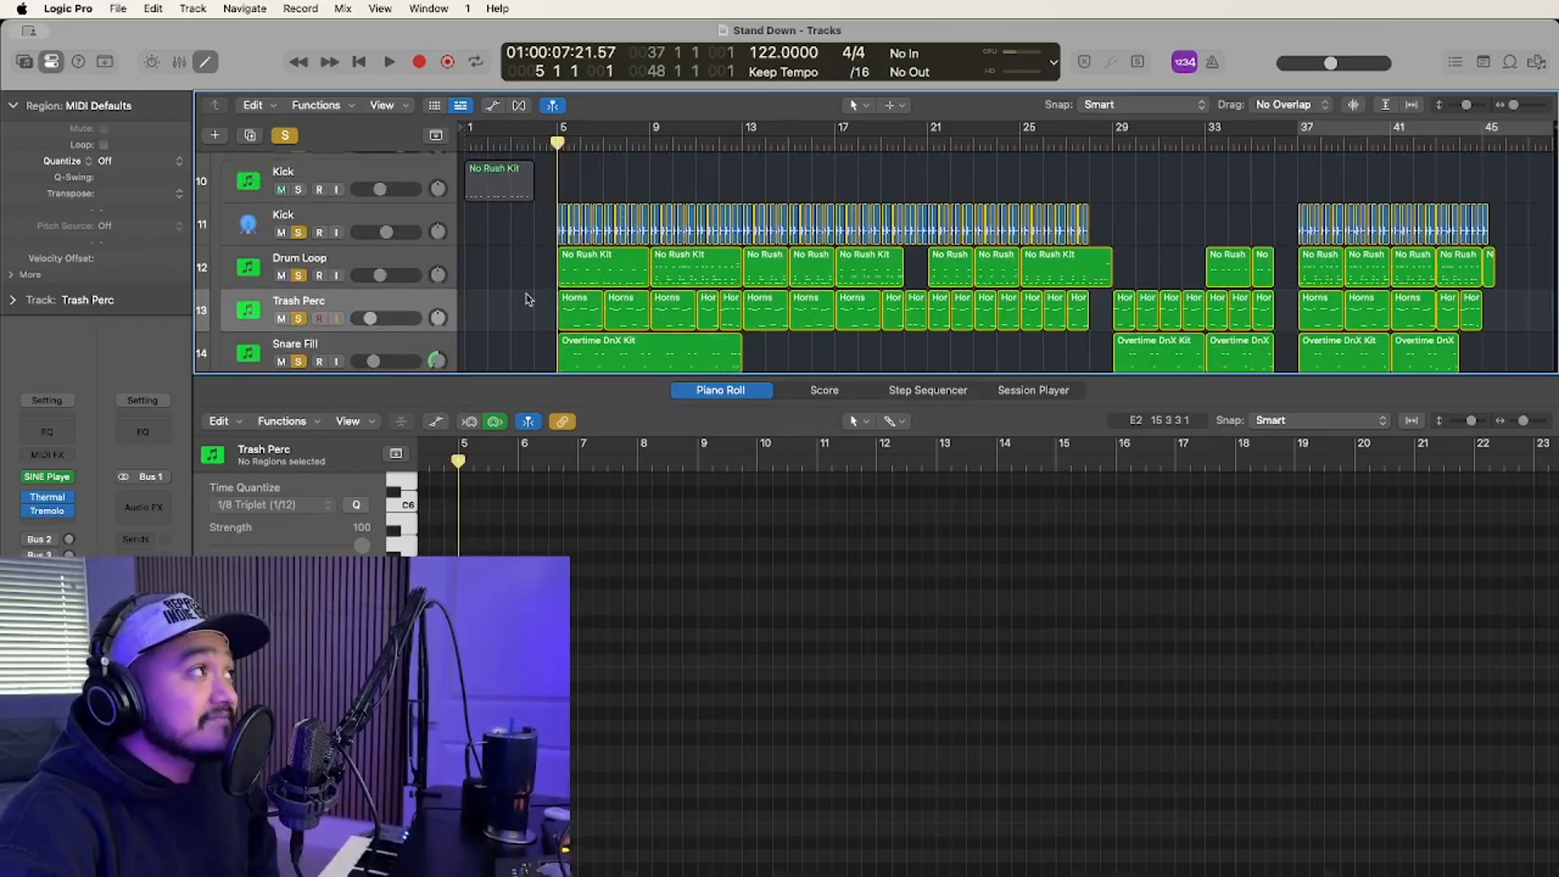
pyautogui.scroll(8, 528, 299)
pyautogui.scroll(-1, 528, 297)
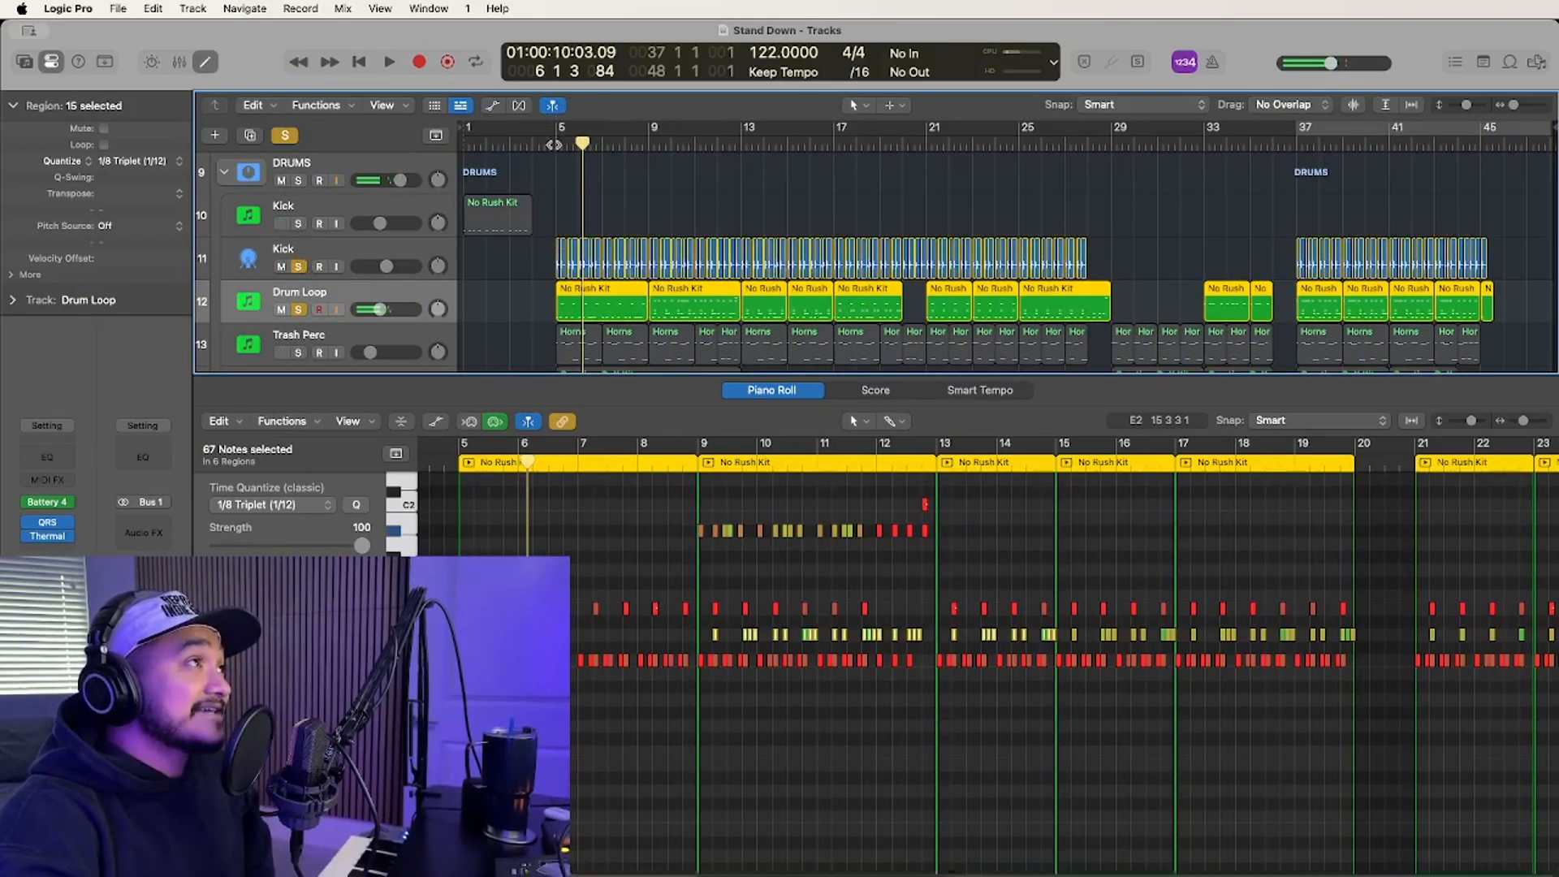
# Play the Drum Loop from just before bar 5, comparing it without and with the audio Kick soloed, and stop in bar 9.
pyautogui.click(552, 143)
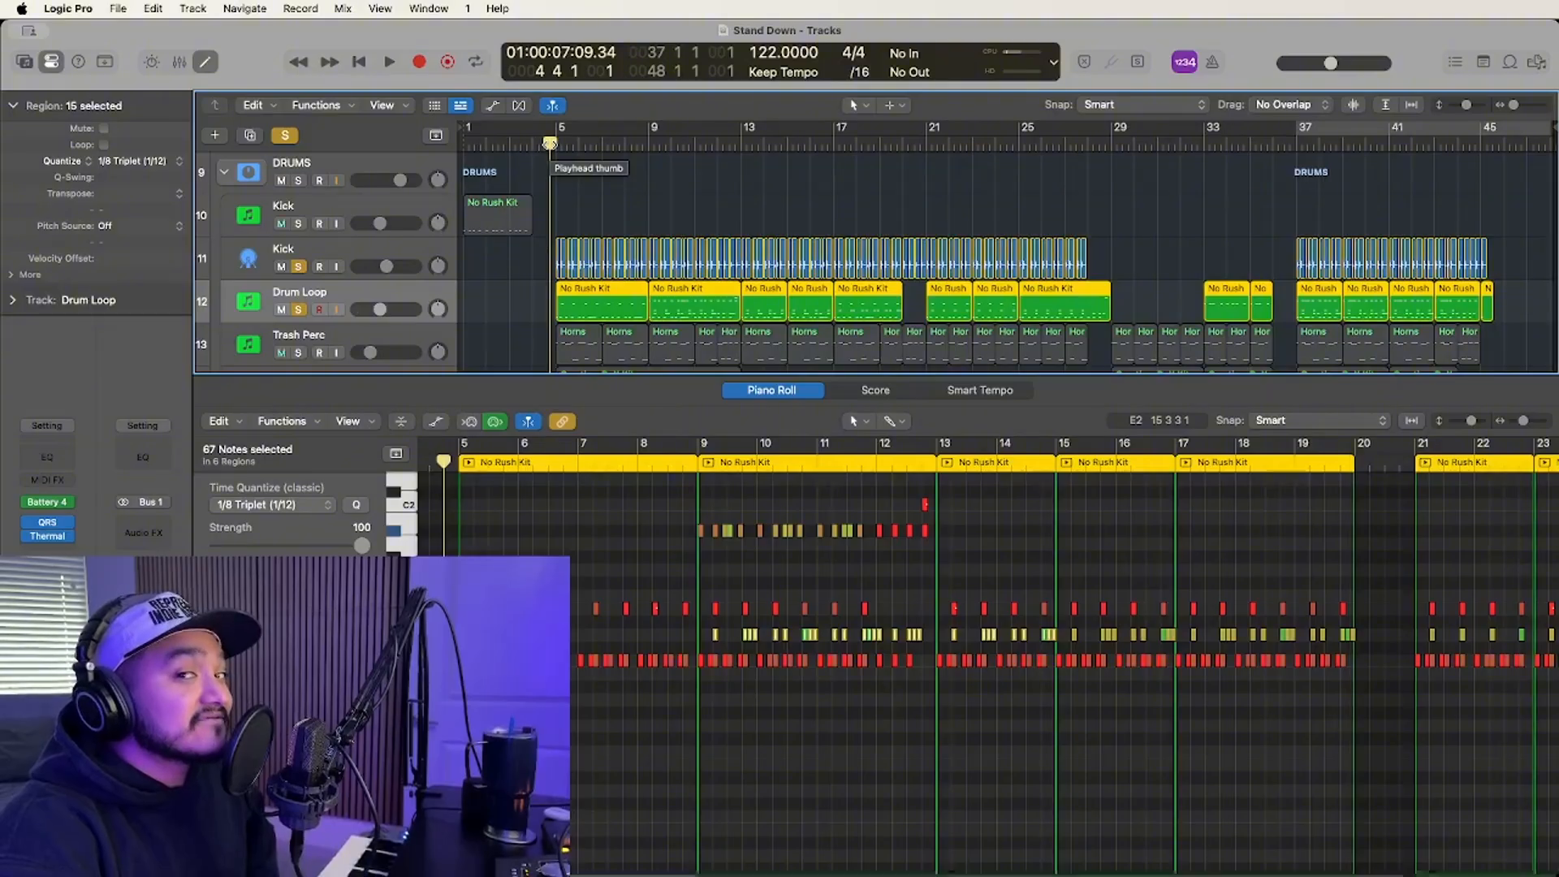
pyautogui.press('space')
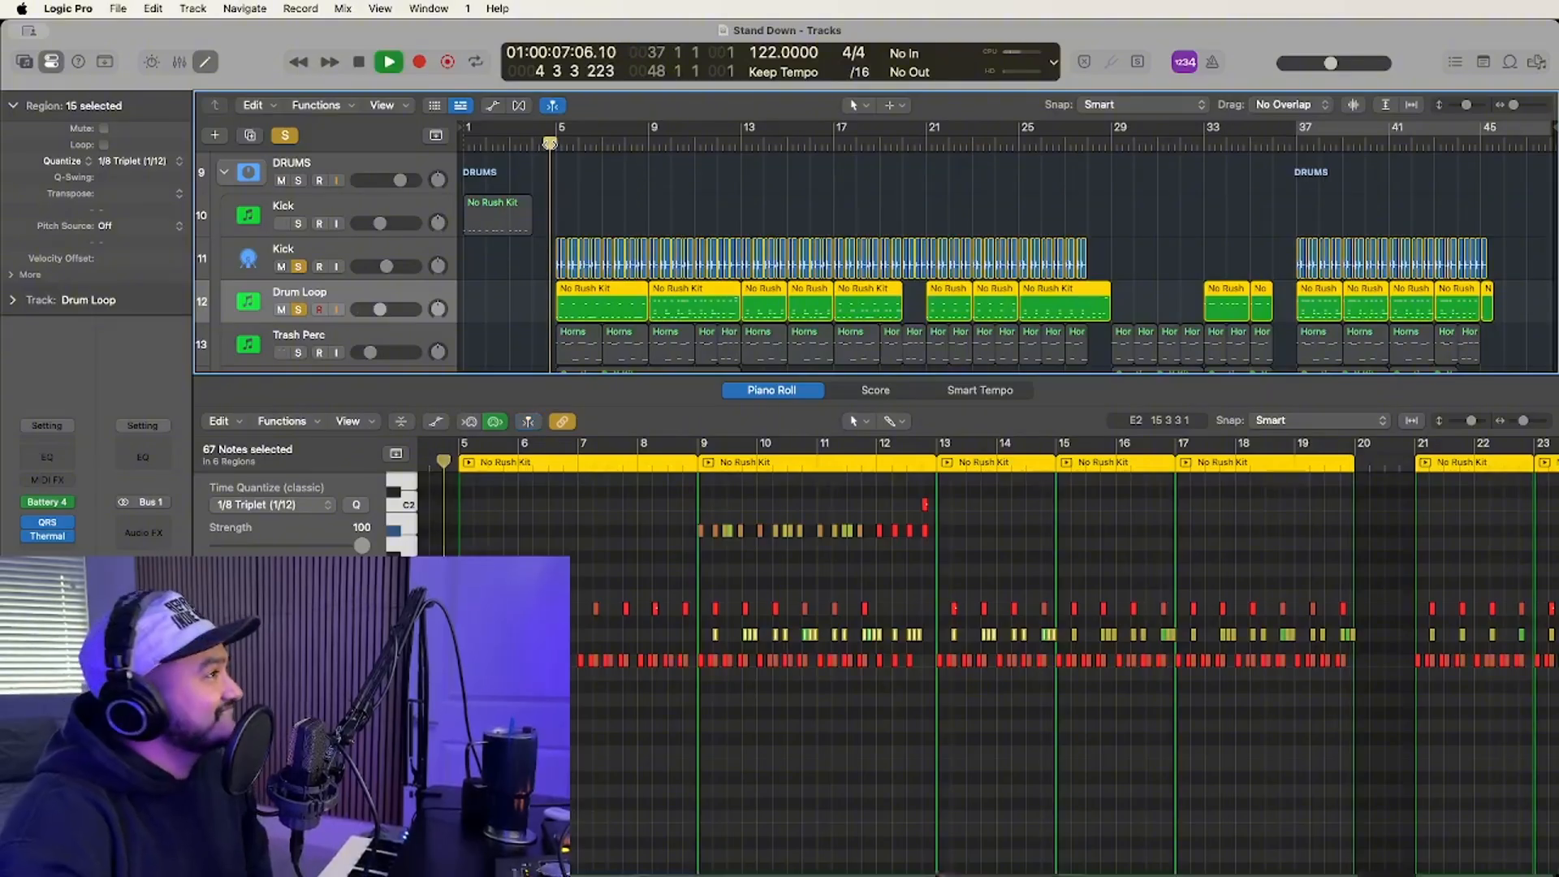
pyautogui.click(299, 268)
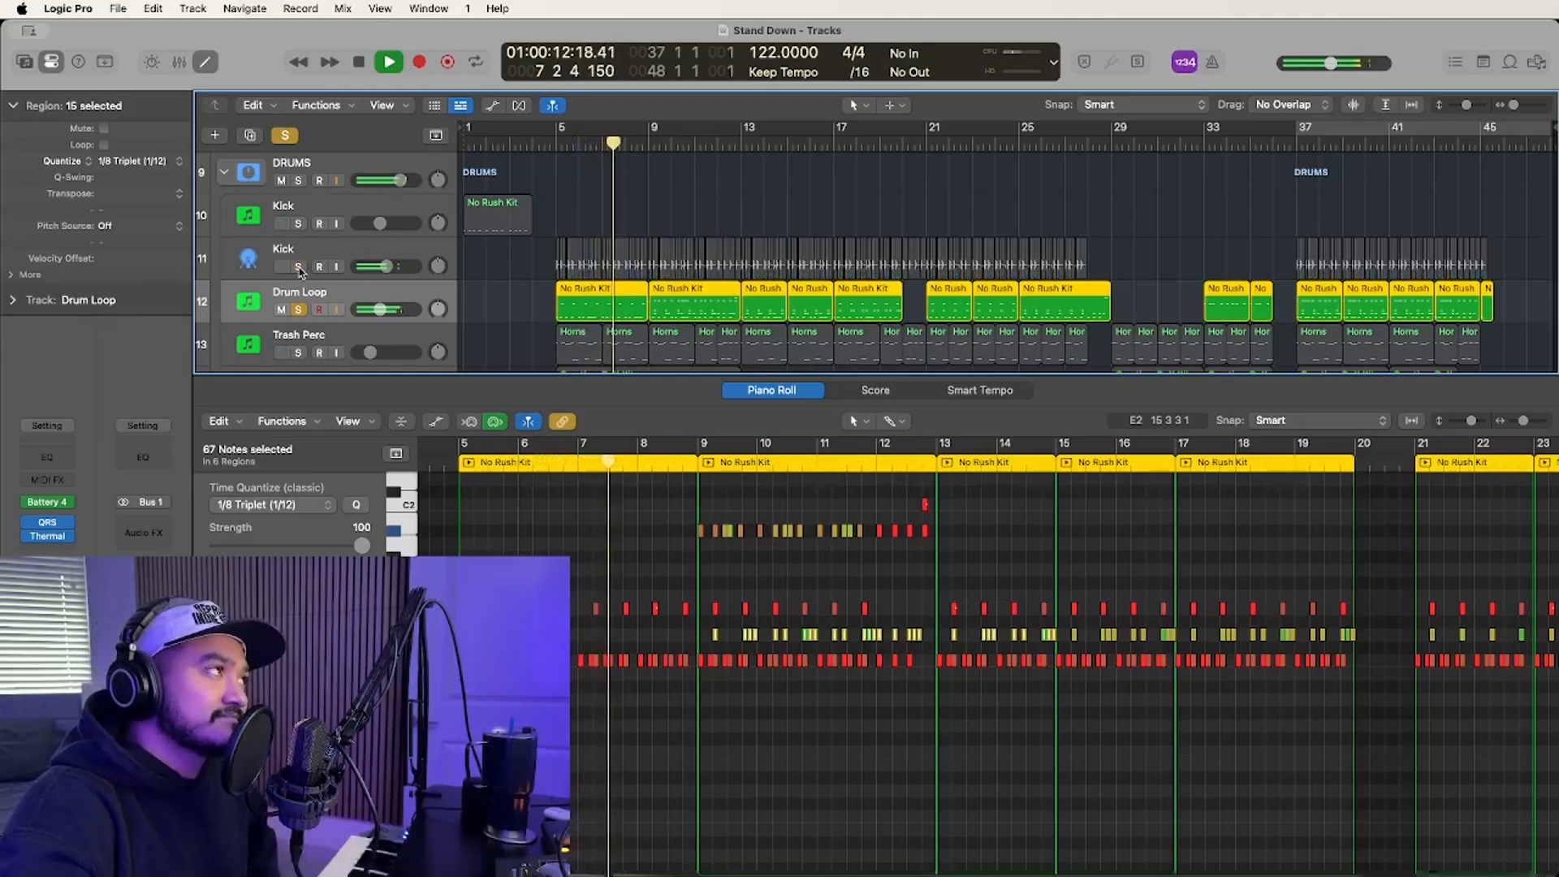
pyautogui.click(298, 267)
pyautogui.scroll(5, 612, 227)
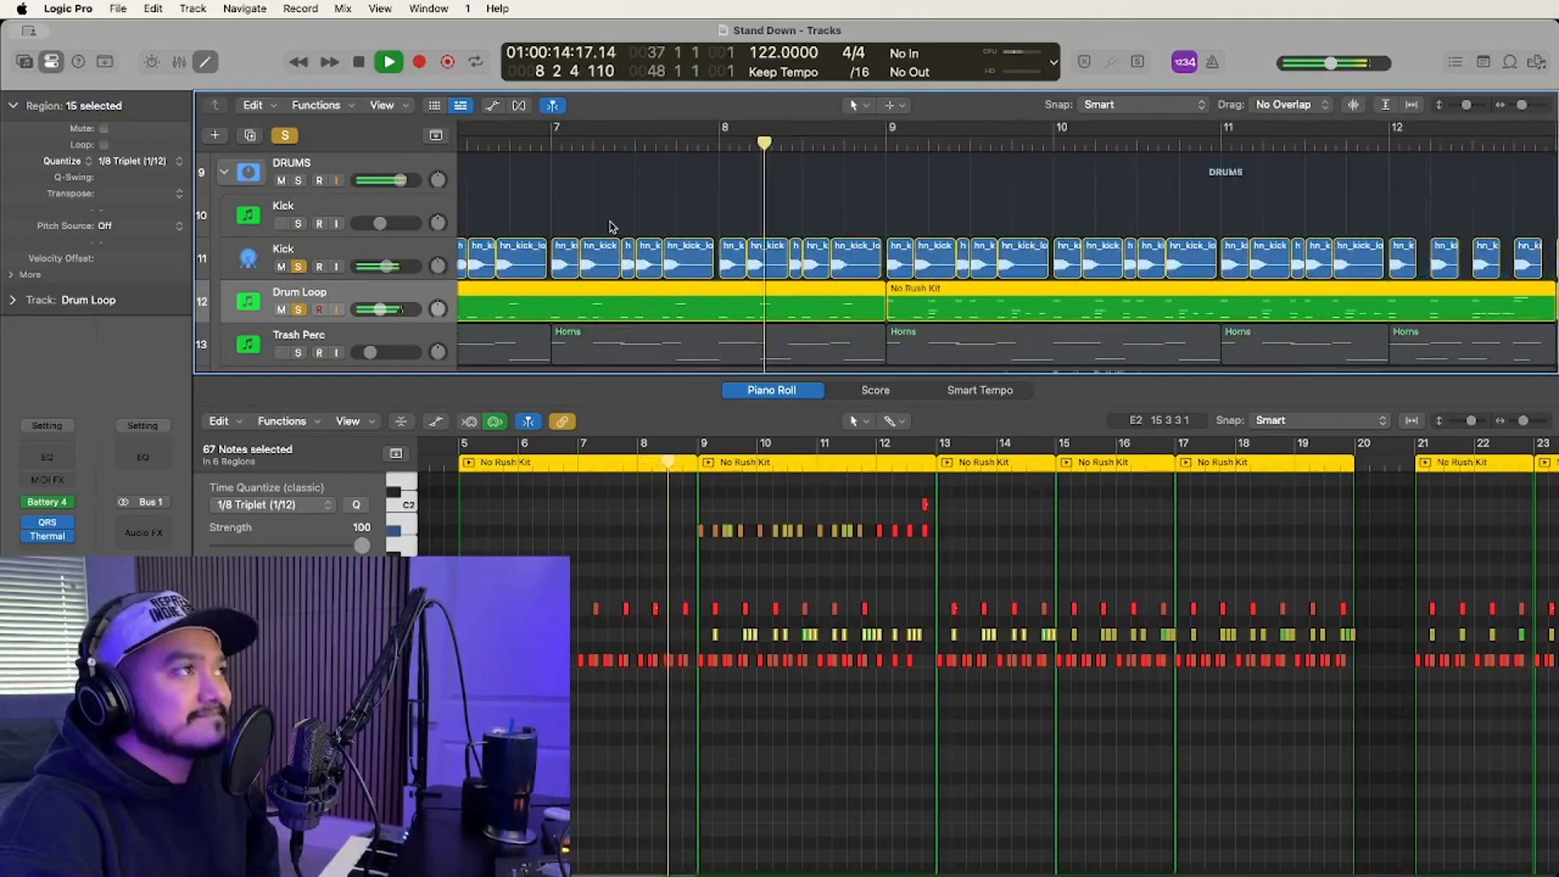
pyautogui.scroll(-5, 672, 226)
pyautogui.press('space')
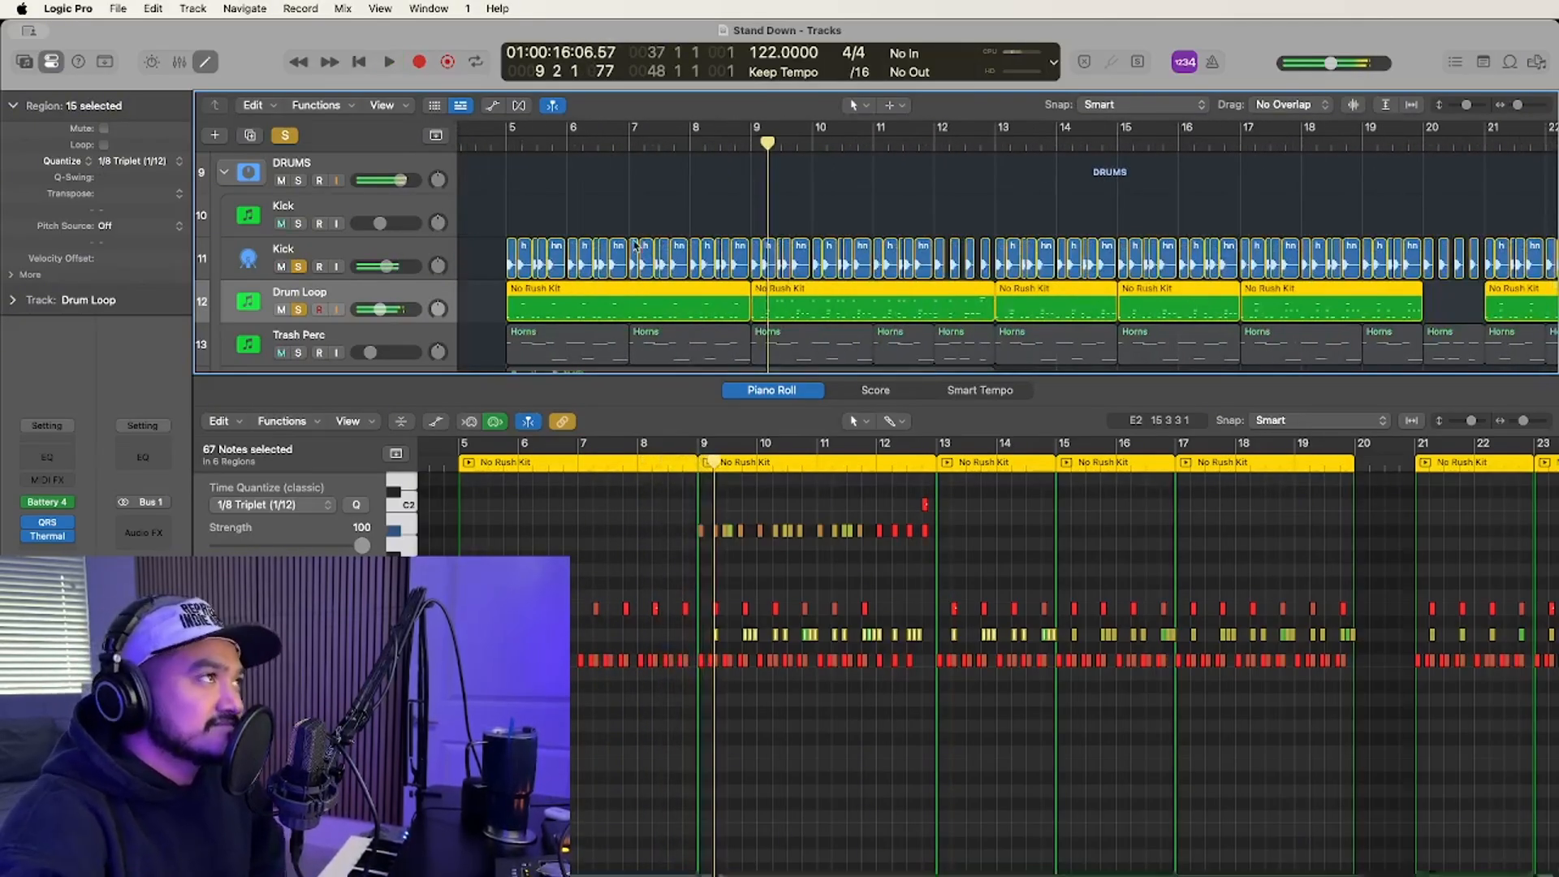
# View the waveform of the hn_kick_lowz.6 region in bar 6 and return the playhead to bar 5.
pyautogui.click(583, 262)
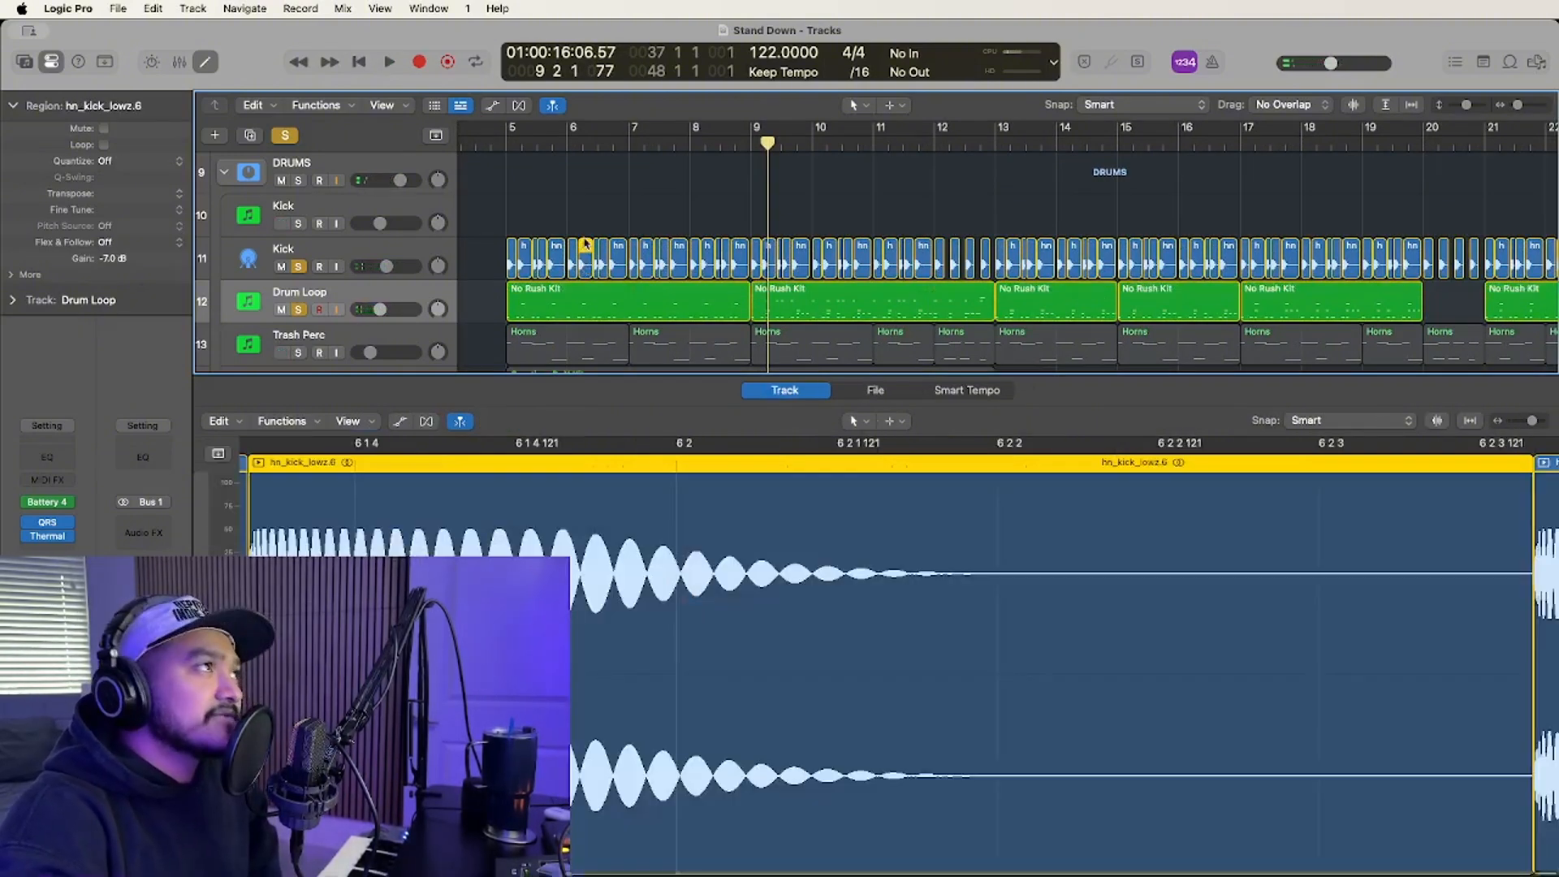
pyautogui.click(491, 145)
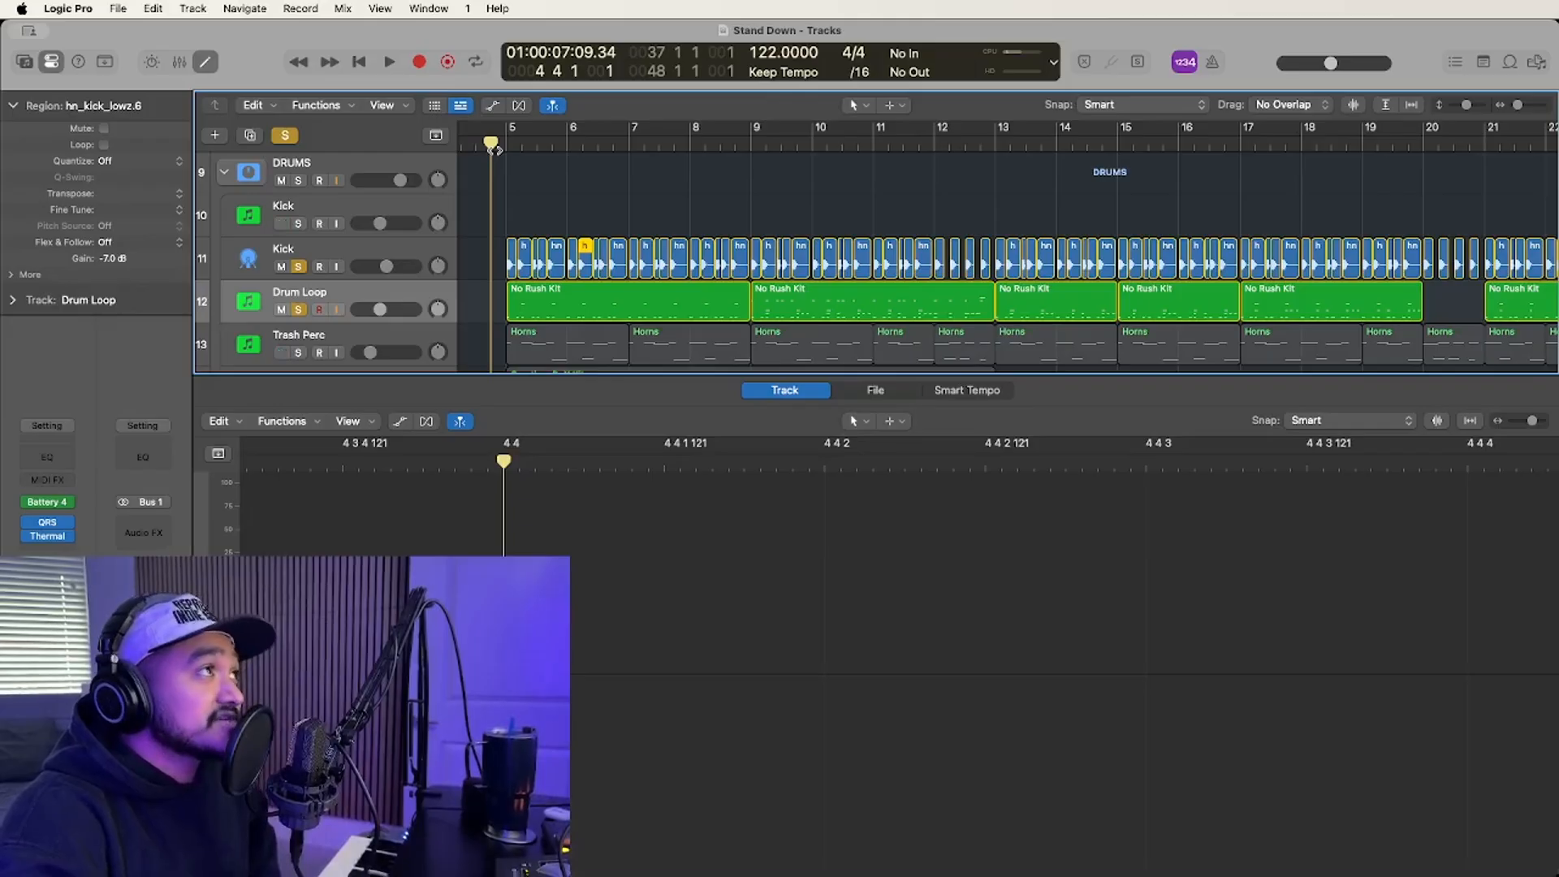
pyautogui.moveTo(492, 145); pyautogui.dragTo(506, 146)
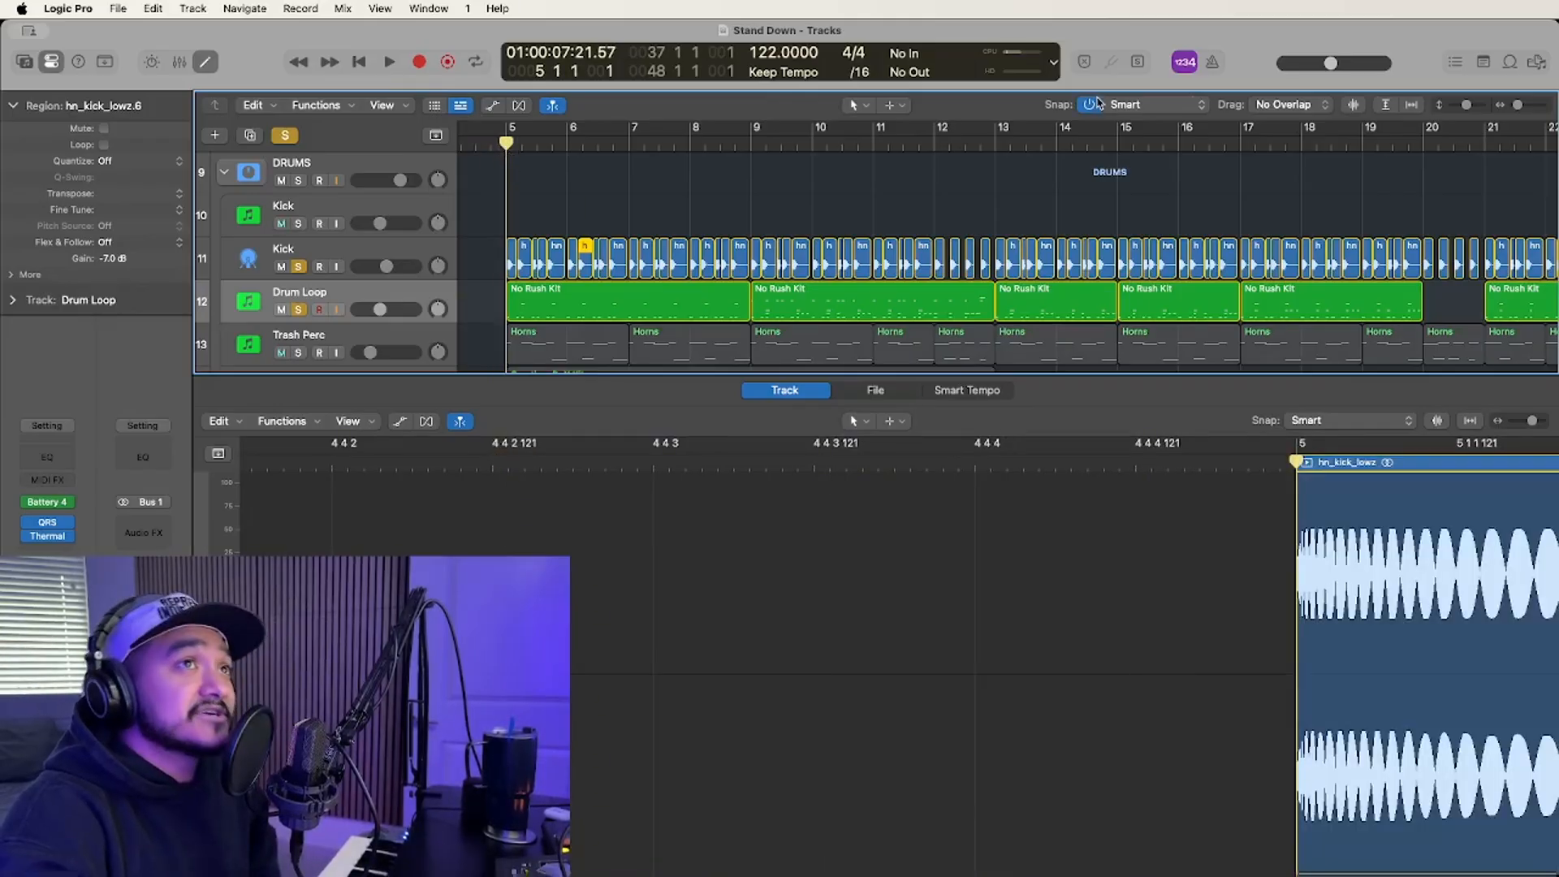
# Show the Snare Fill track's notes while auditioning it from bar 5 into bar 7, and reposition the stopped playhead at bar 5 beat 3.
pyautogui.moveTo(1467, 107); pyautogui.dragTo(1463, 107)
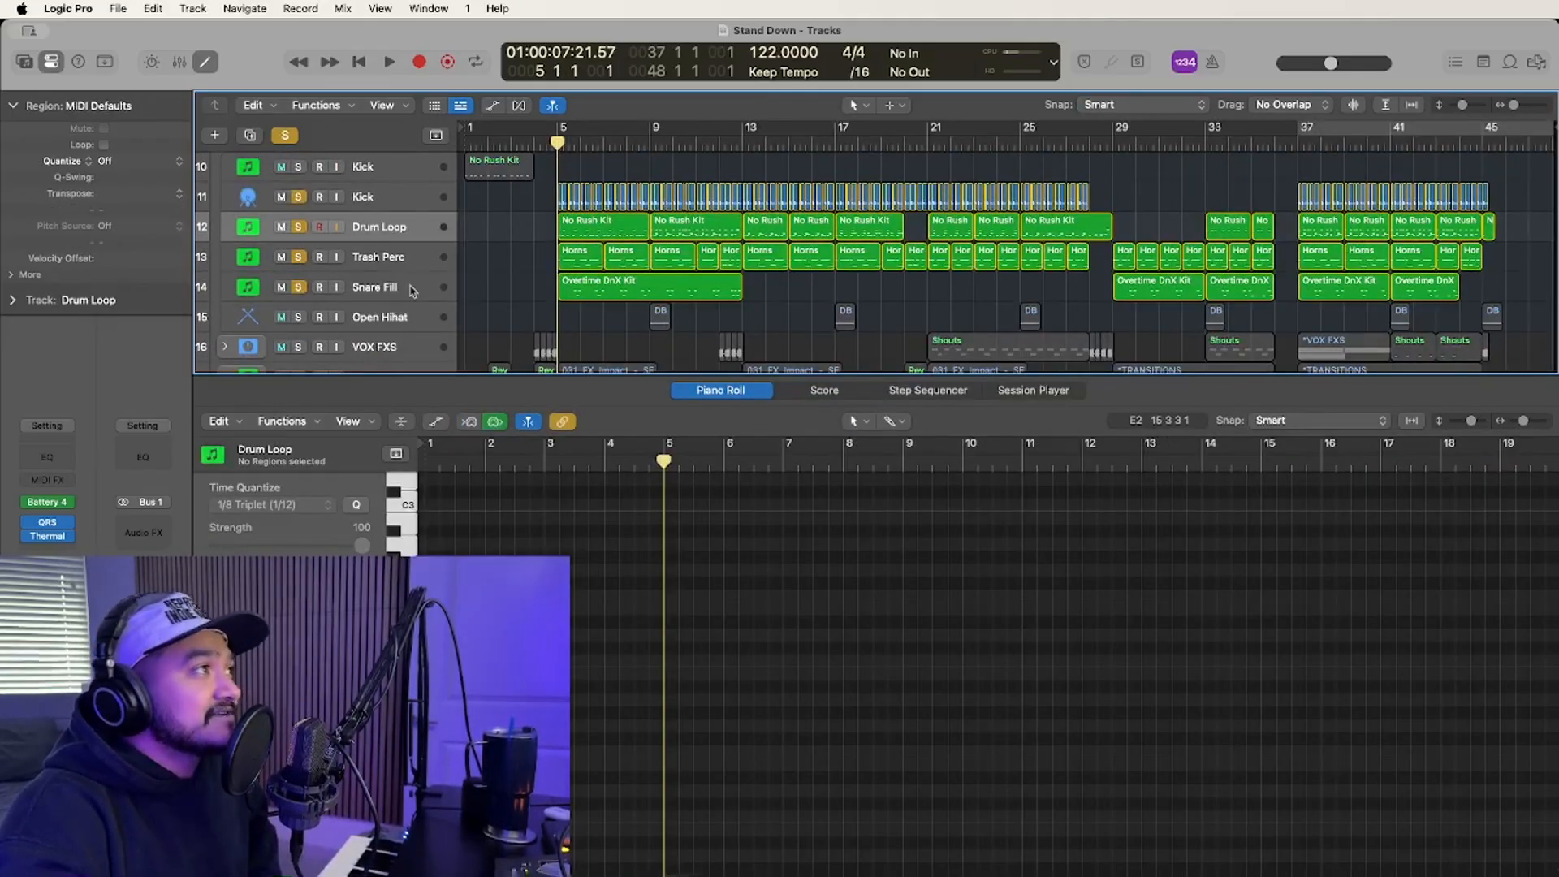
pyautogui.click(412, 291)
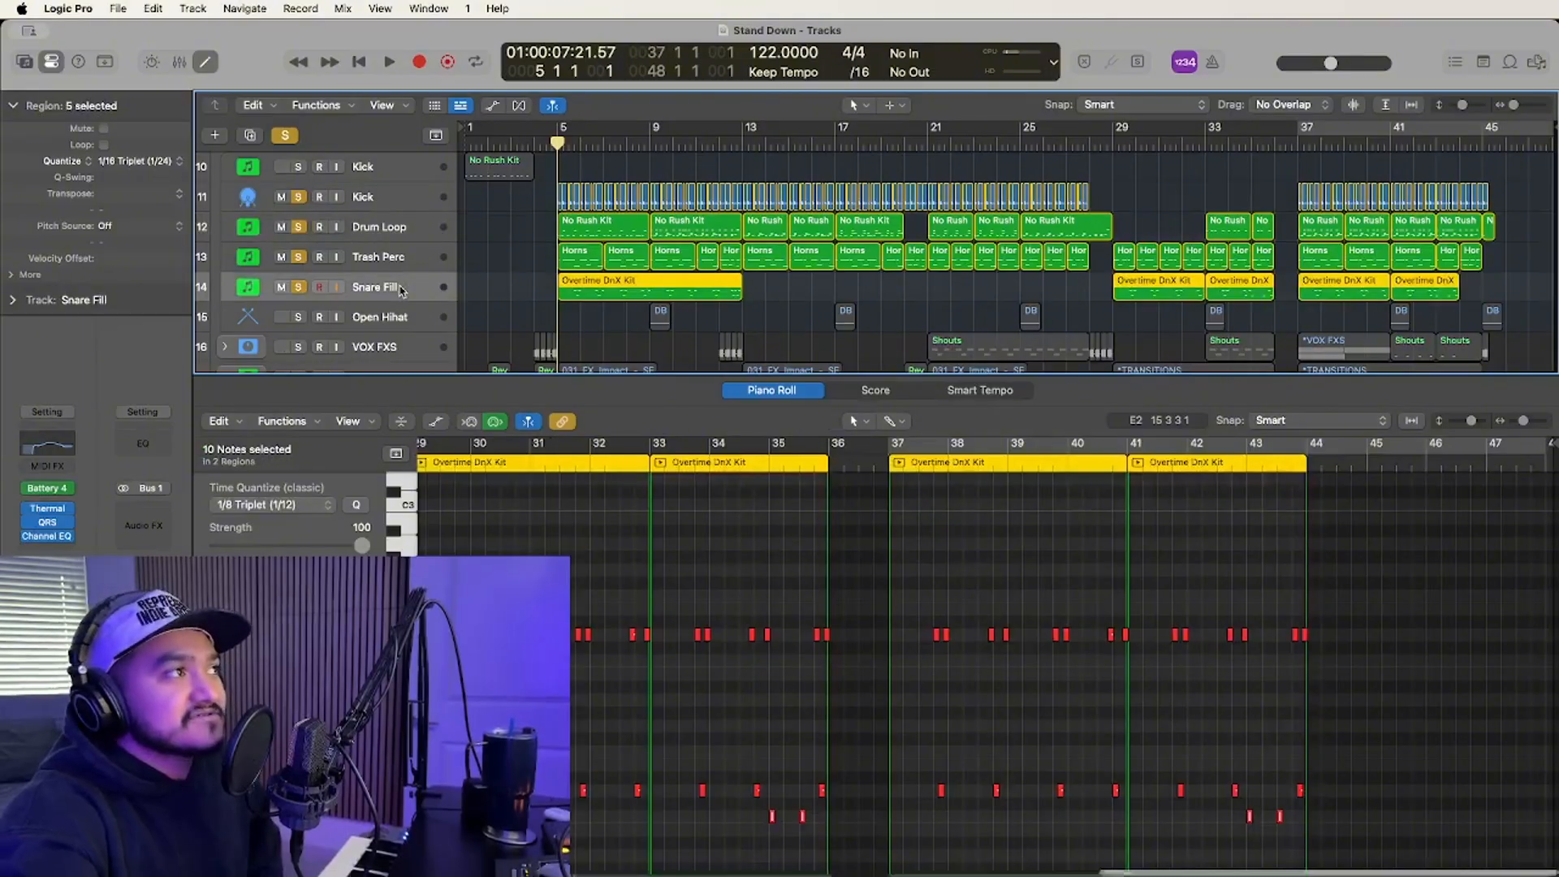
pyautogui.press('space')
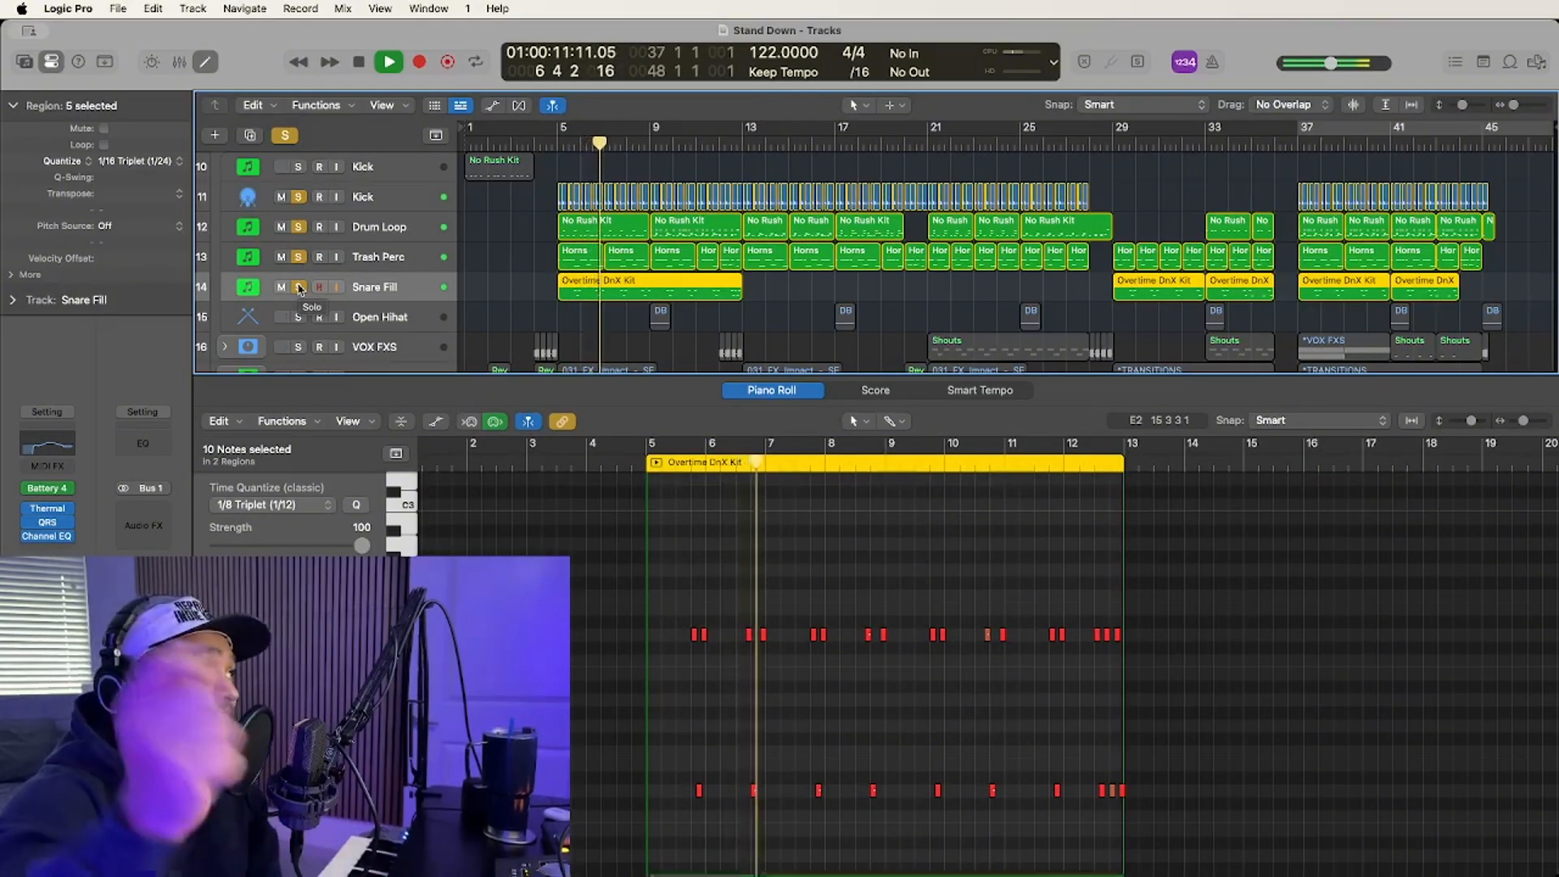
pyautogui.press('space')
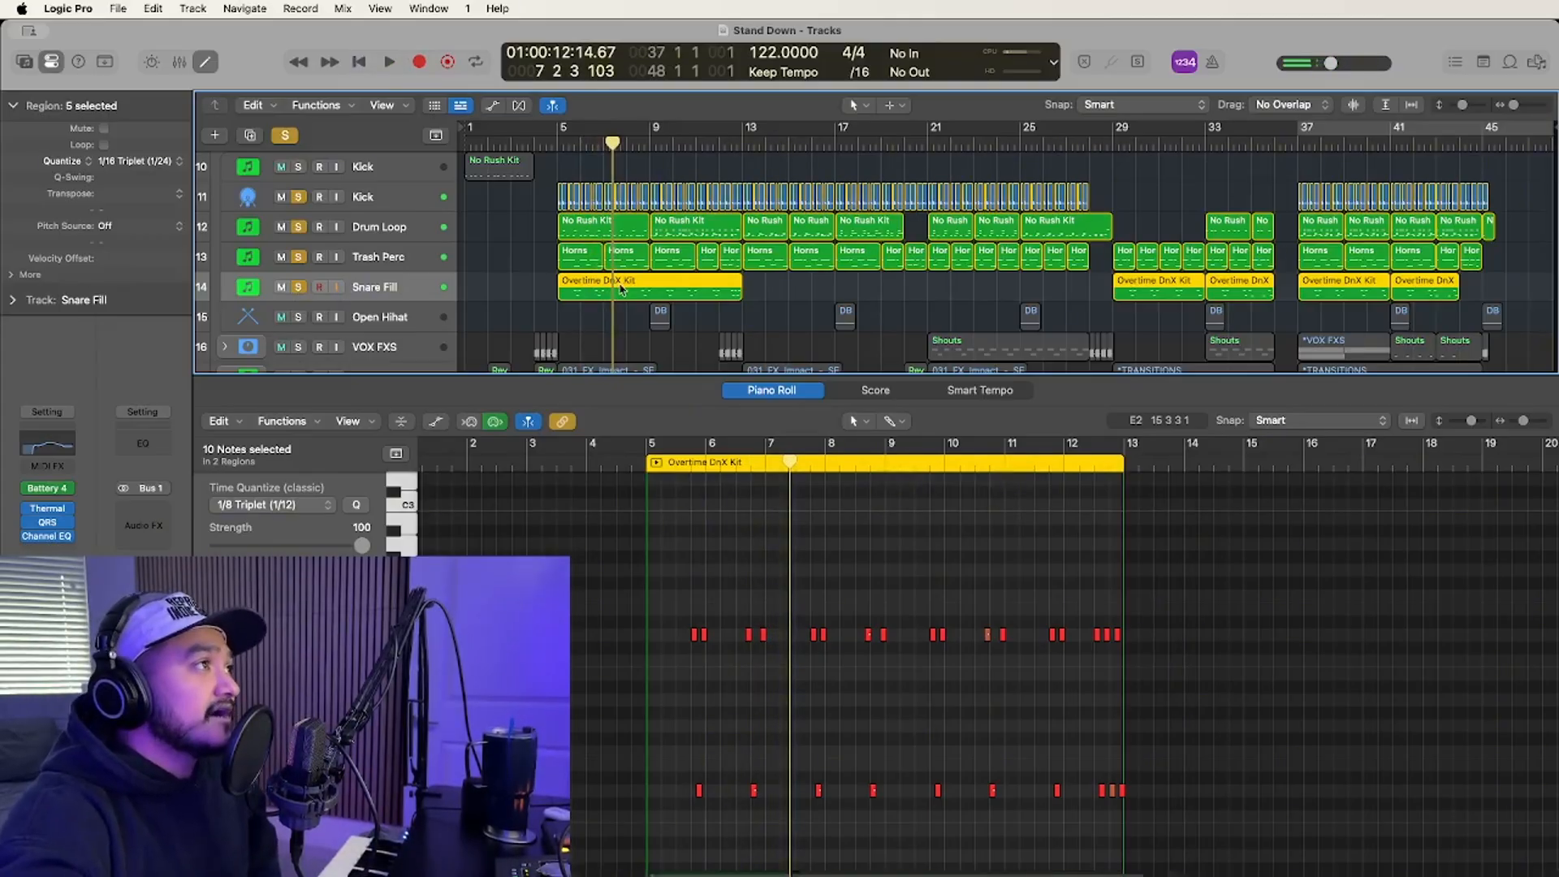
pyautogui.click(676, 462)
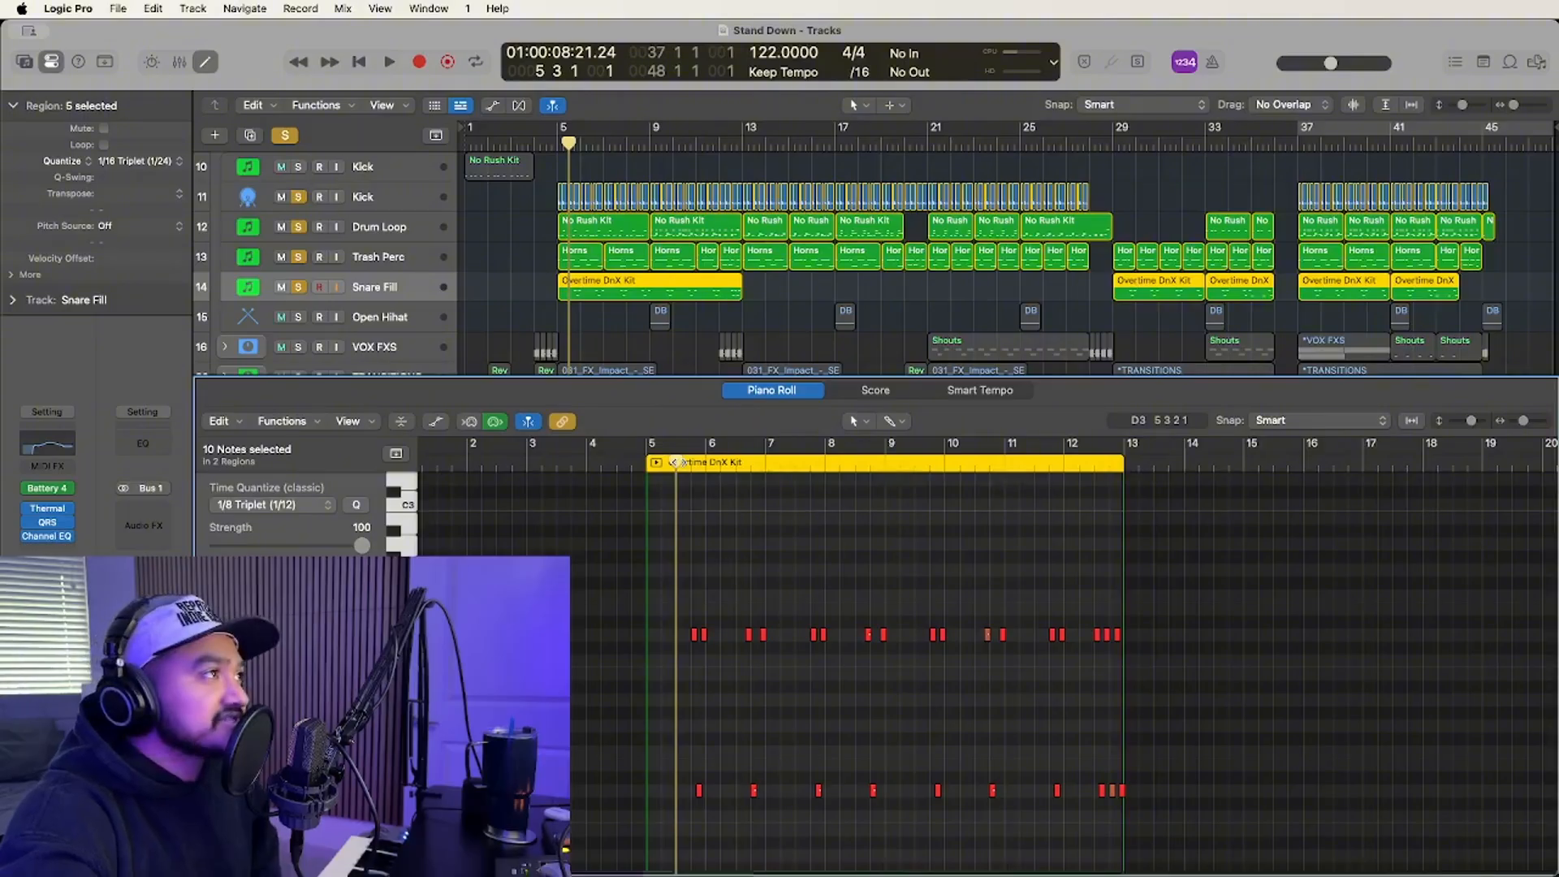
# Play on from bar 5 beat 3, unsolo the drum tracks, collapse the DRUMS stack, and expand and select the VOX FXS stack.
pyautogui.press('space')
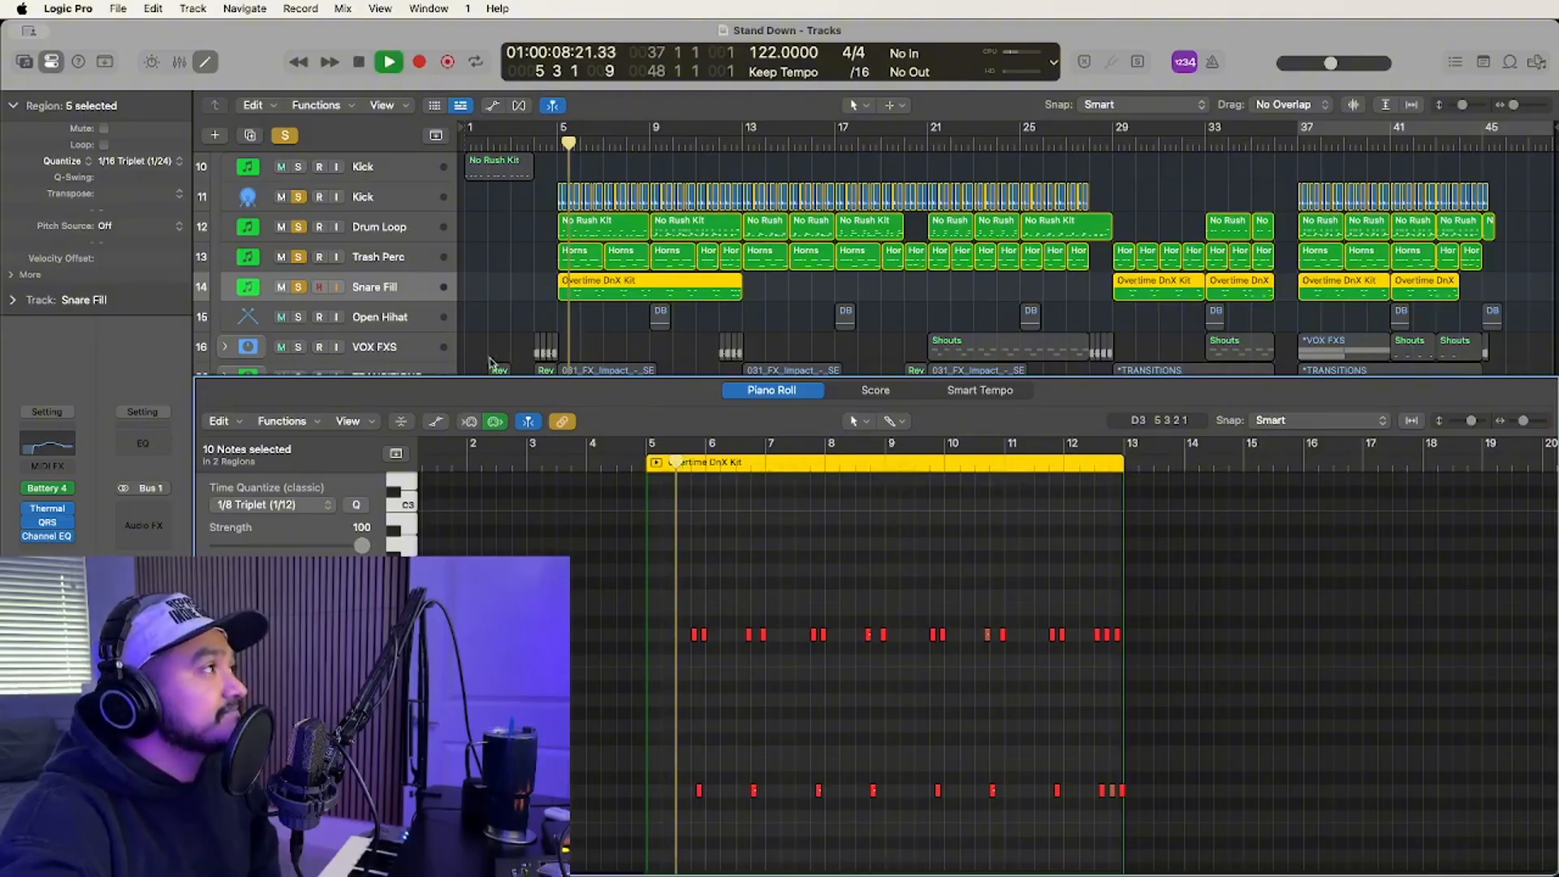
pyautogui.click(299, 287)
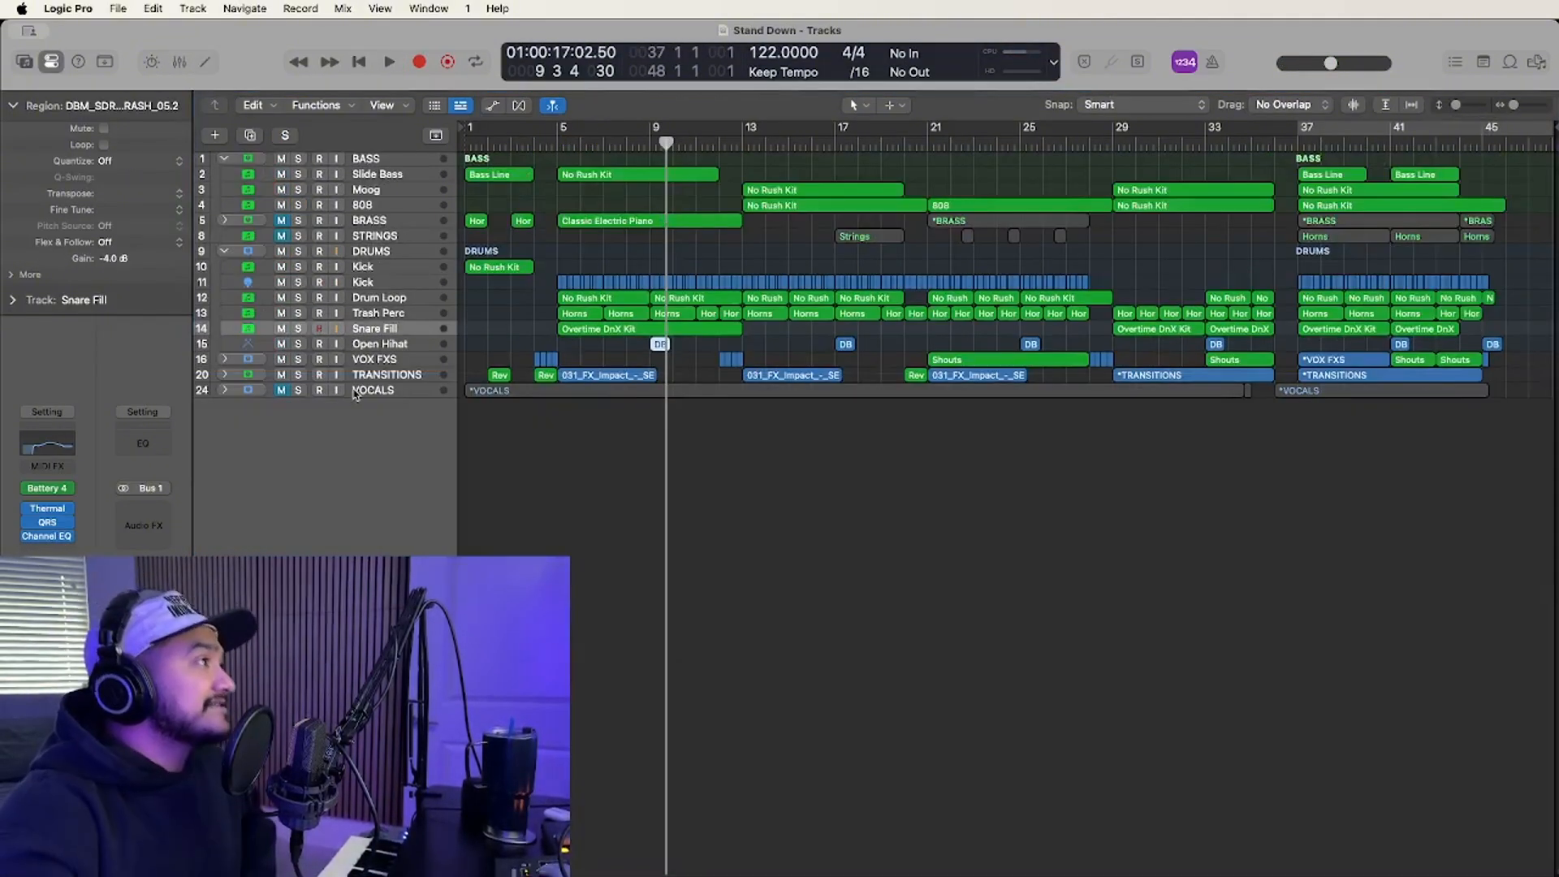
pyautogui.click(225, 251)
pyautogui.click(225, 267)
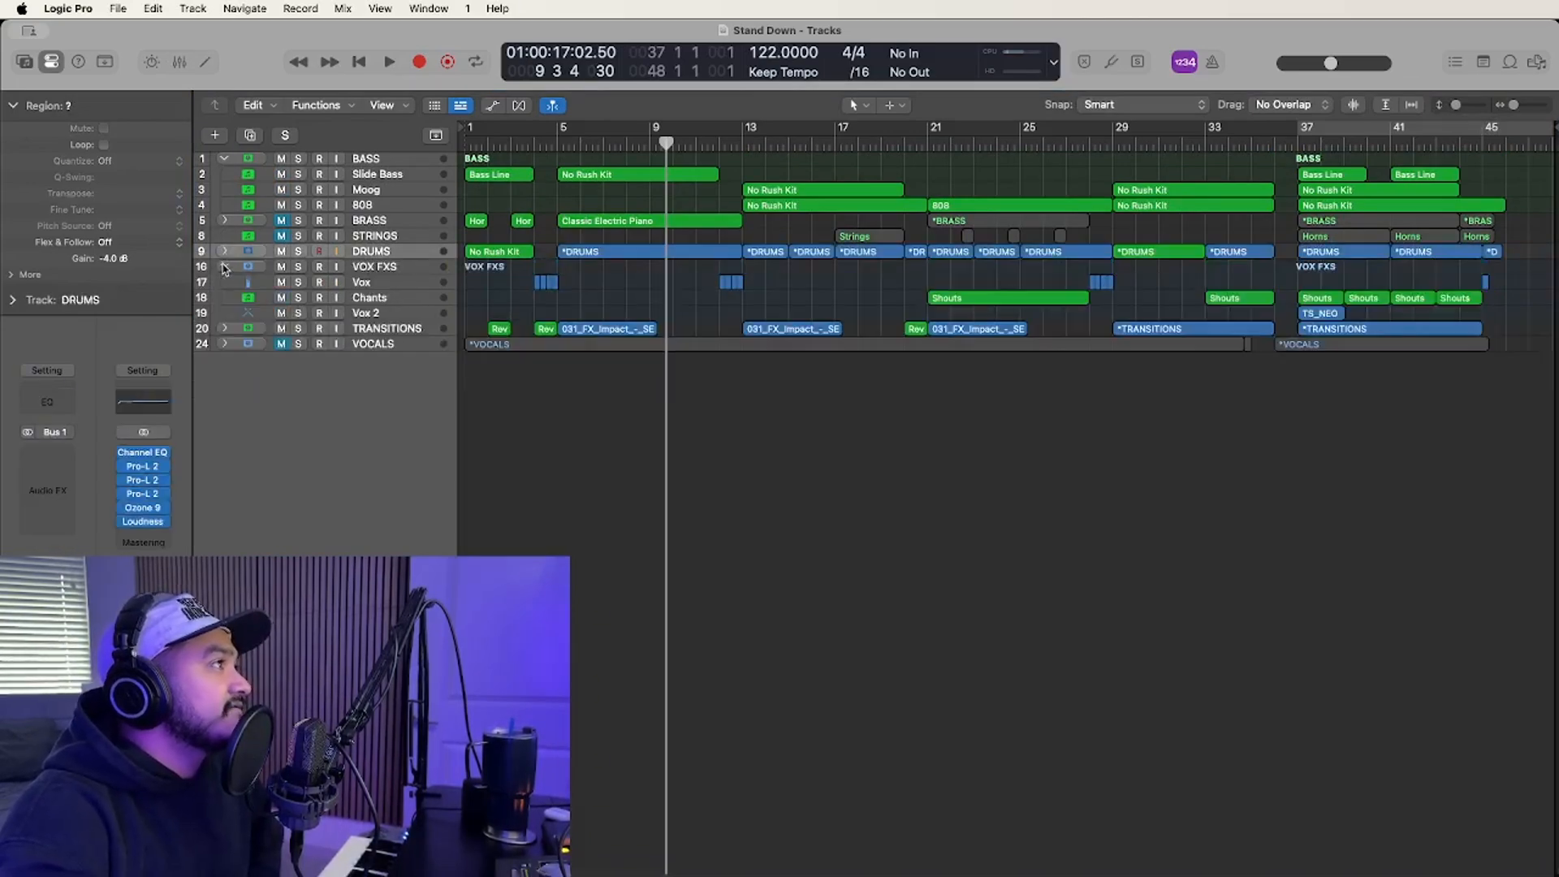
pyautogui.click(390, 268)
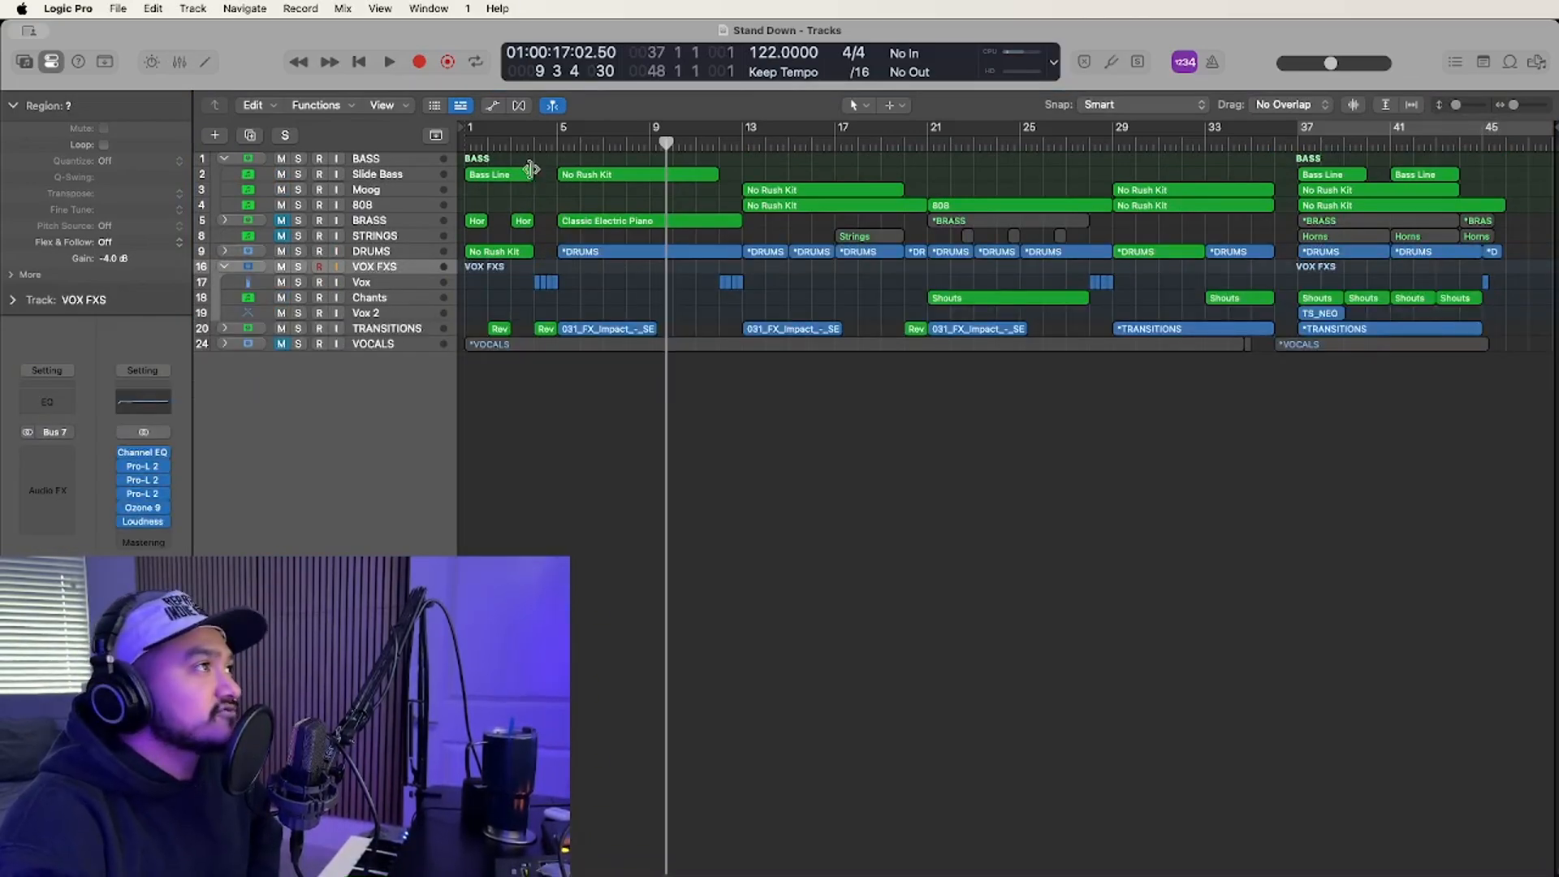
# Audition the Vox track on its own from bar 4 and stop playback.
pyautogui.click(533, 144)
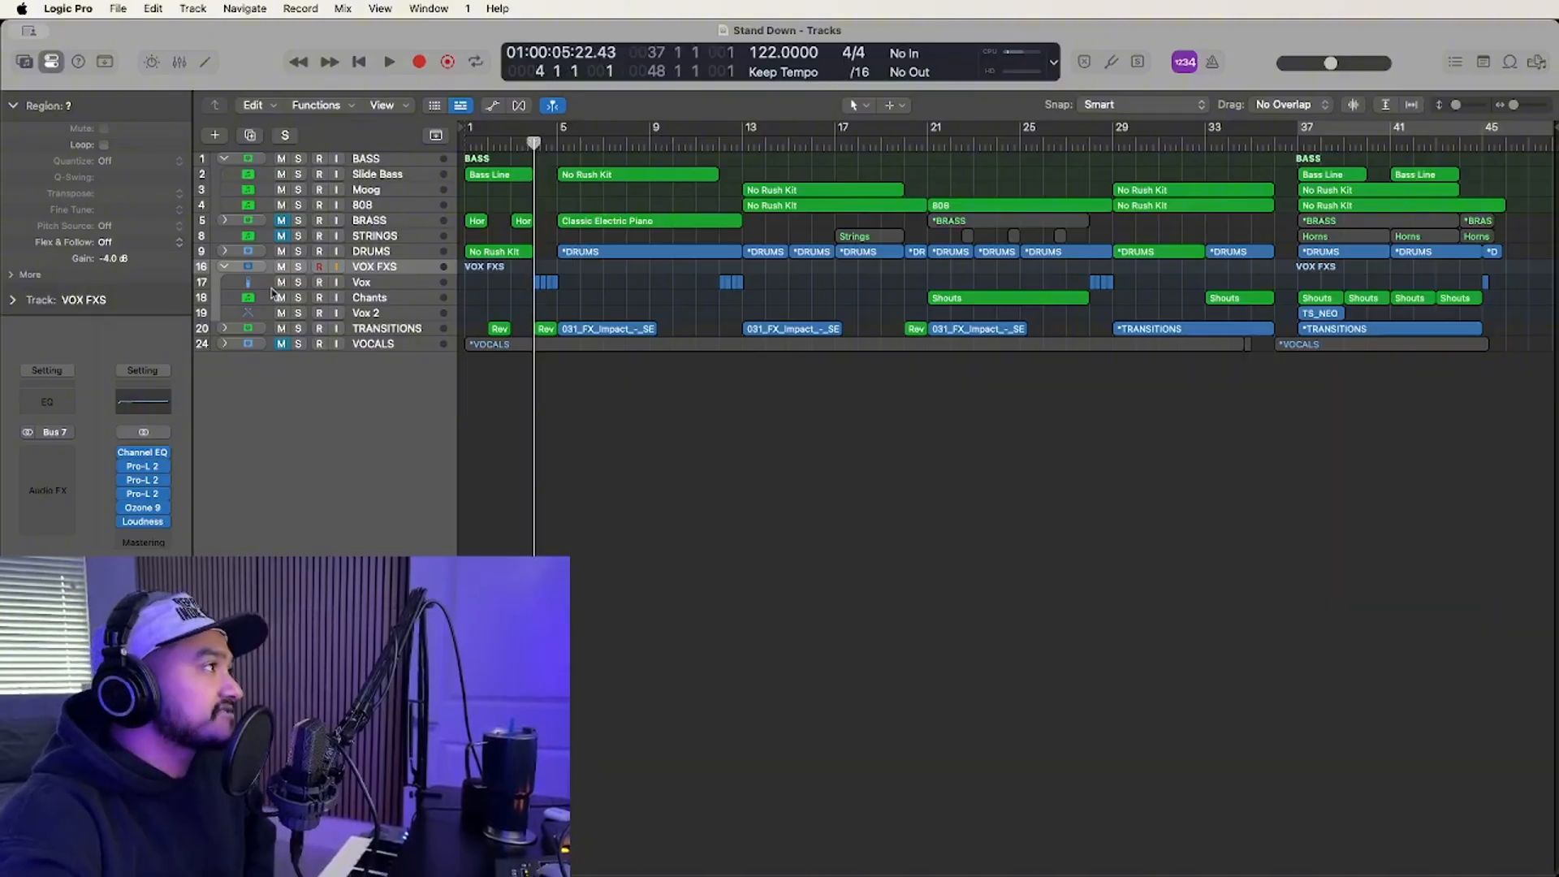
pyautogui.click(298, 282)
pyautogui.press('space')
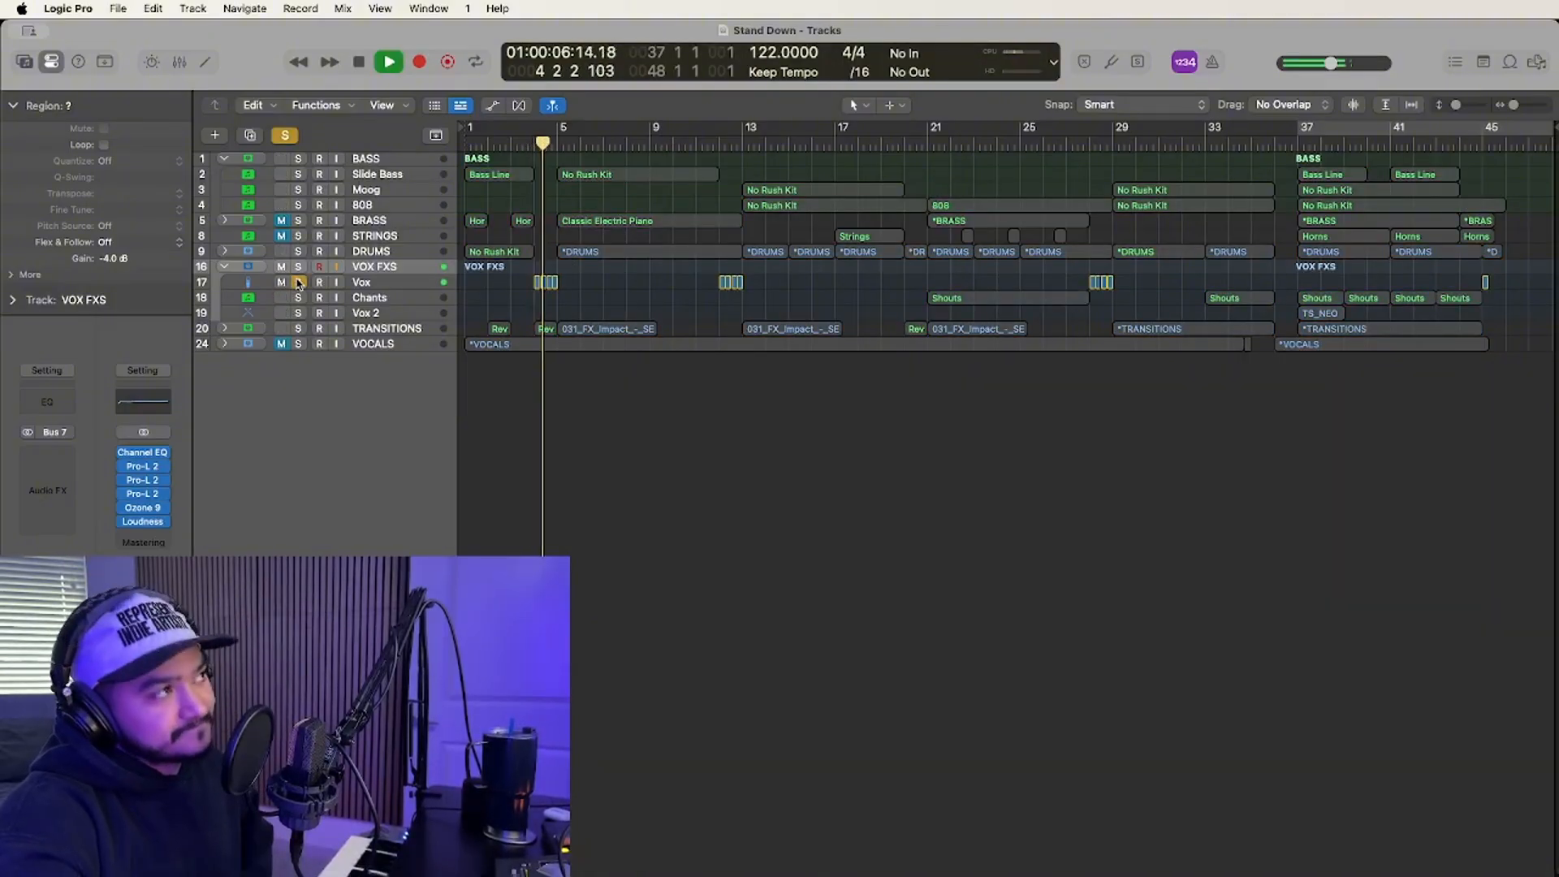
pyautogui.press('space')
# Audition the soloed Chants track from bar 21 into bar 23, show its Opus instrument with the ALTO shouts patch, and unsolo it.
pyautogui.click(297, 298)
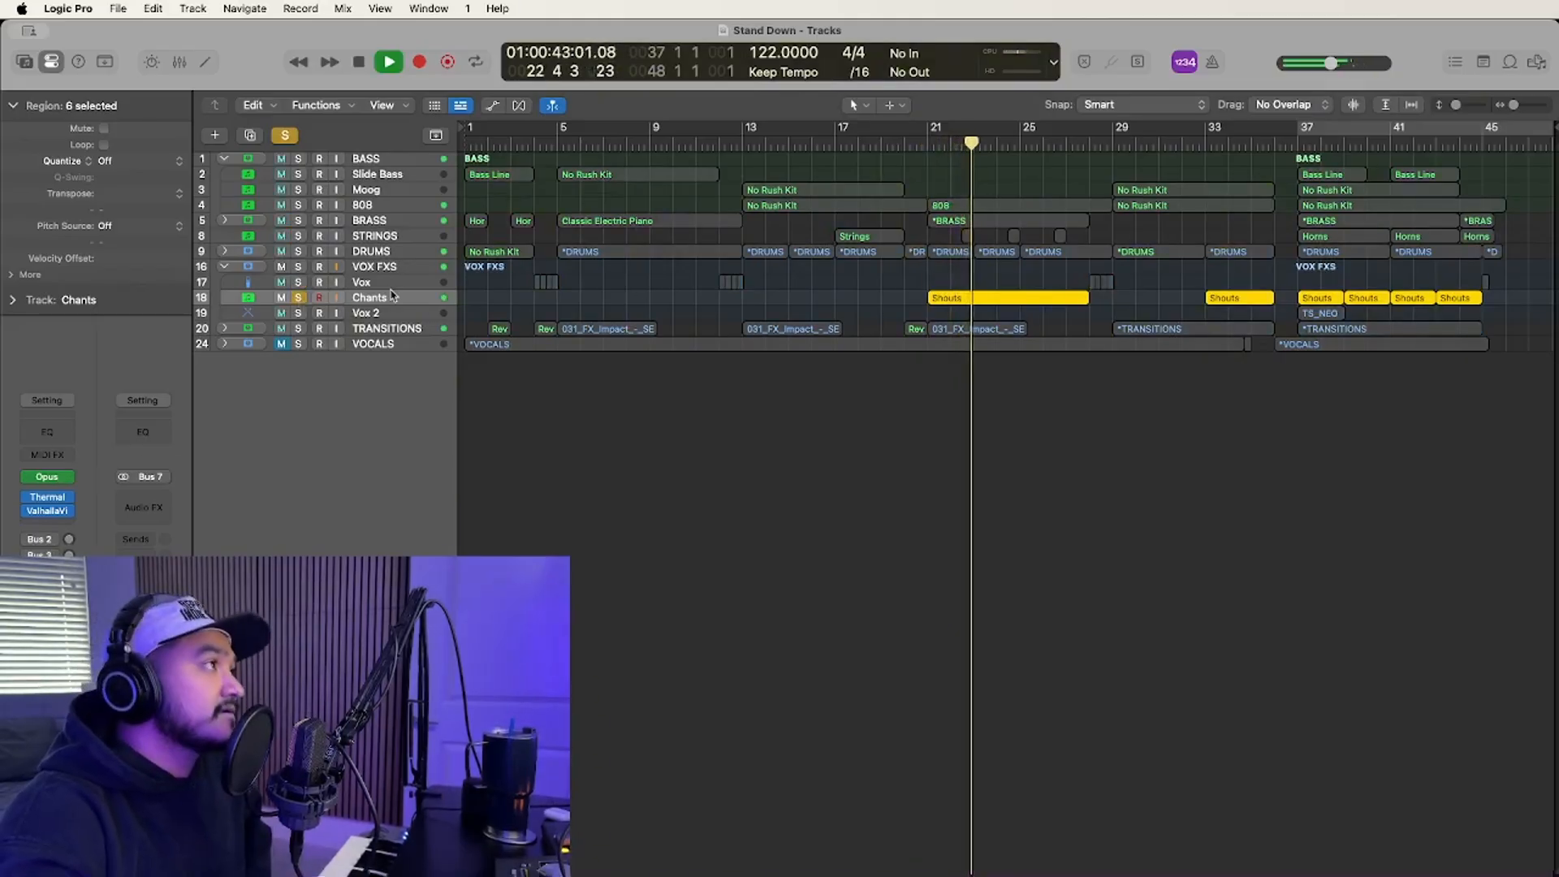
pyautogui.press('space')
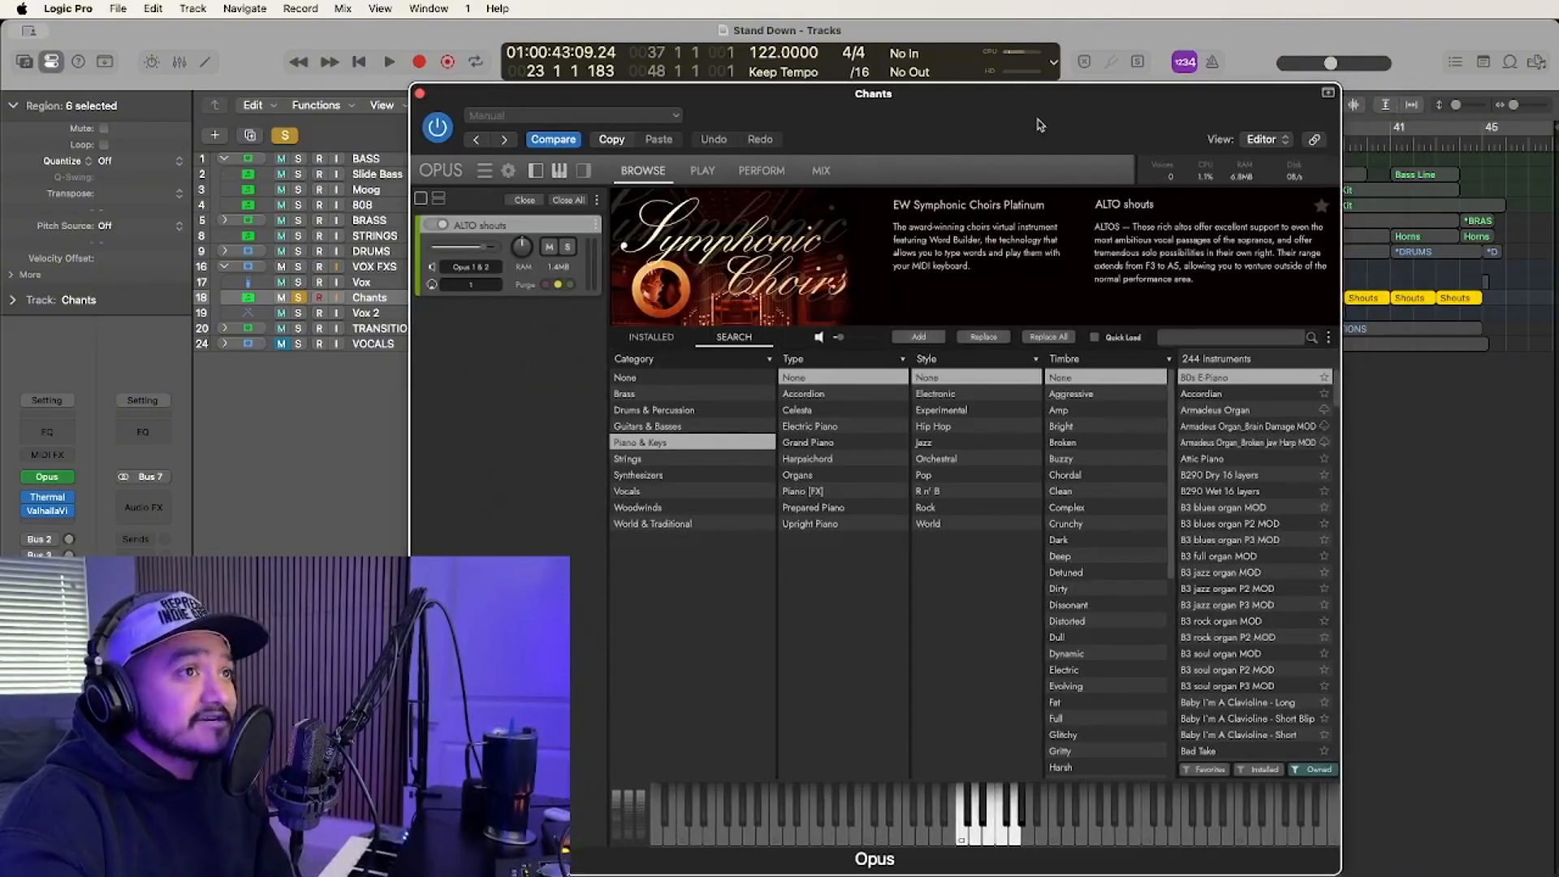
pyautogui.moveTo(1040, 125); pyautogui.dragTo(974, 122)
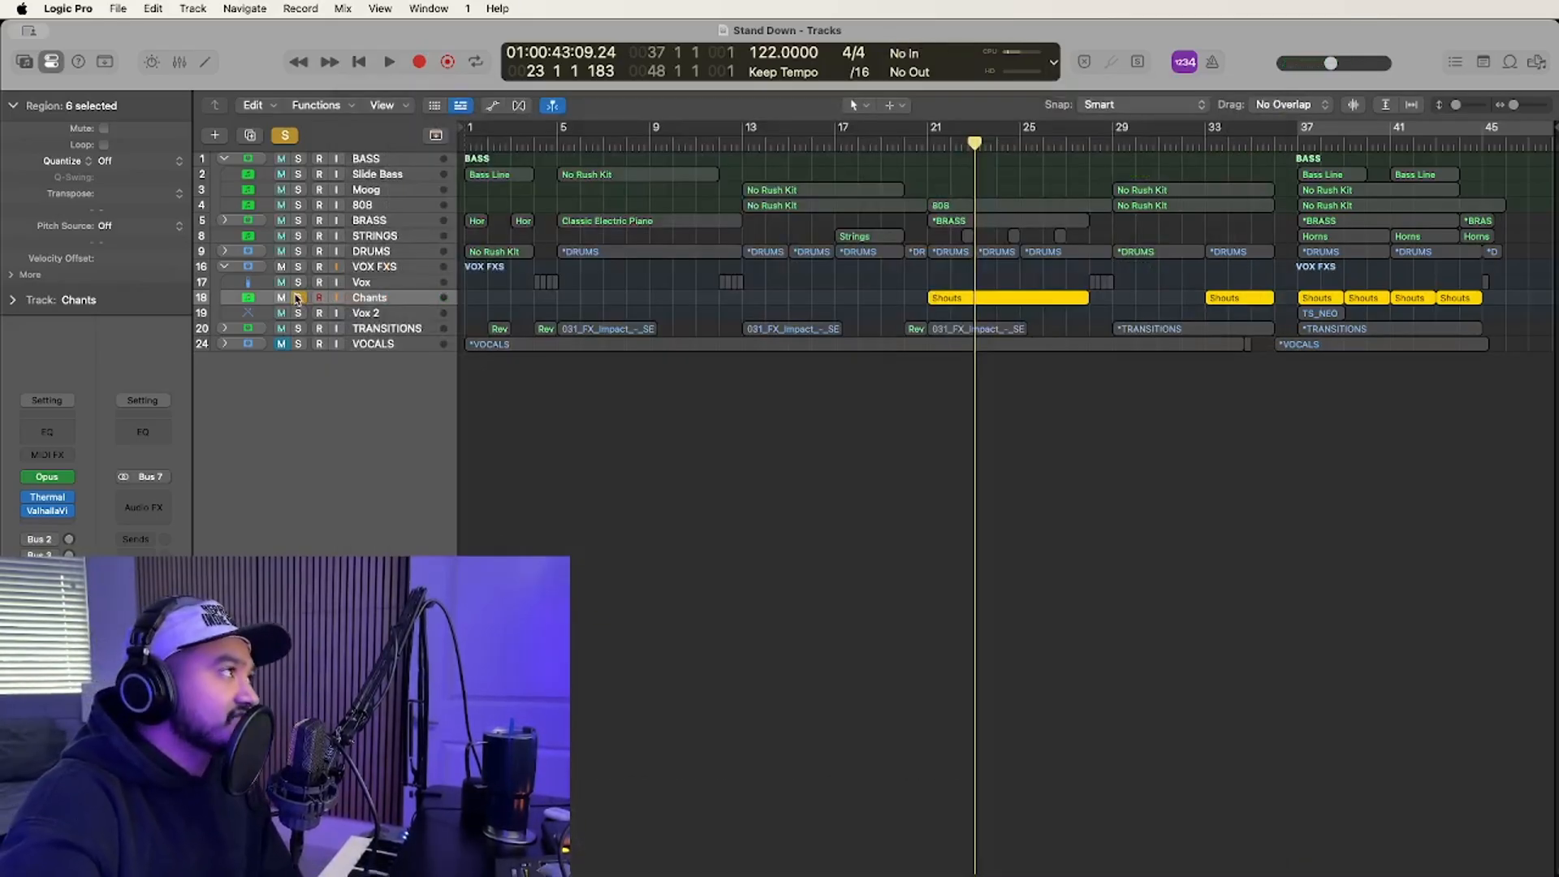
pyautogui.click(297, 298)
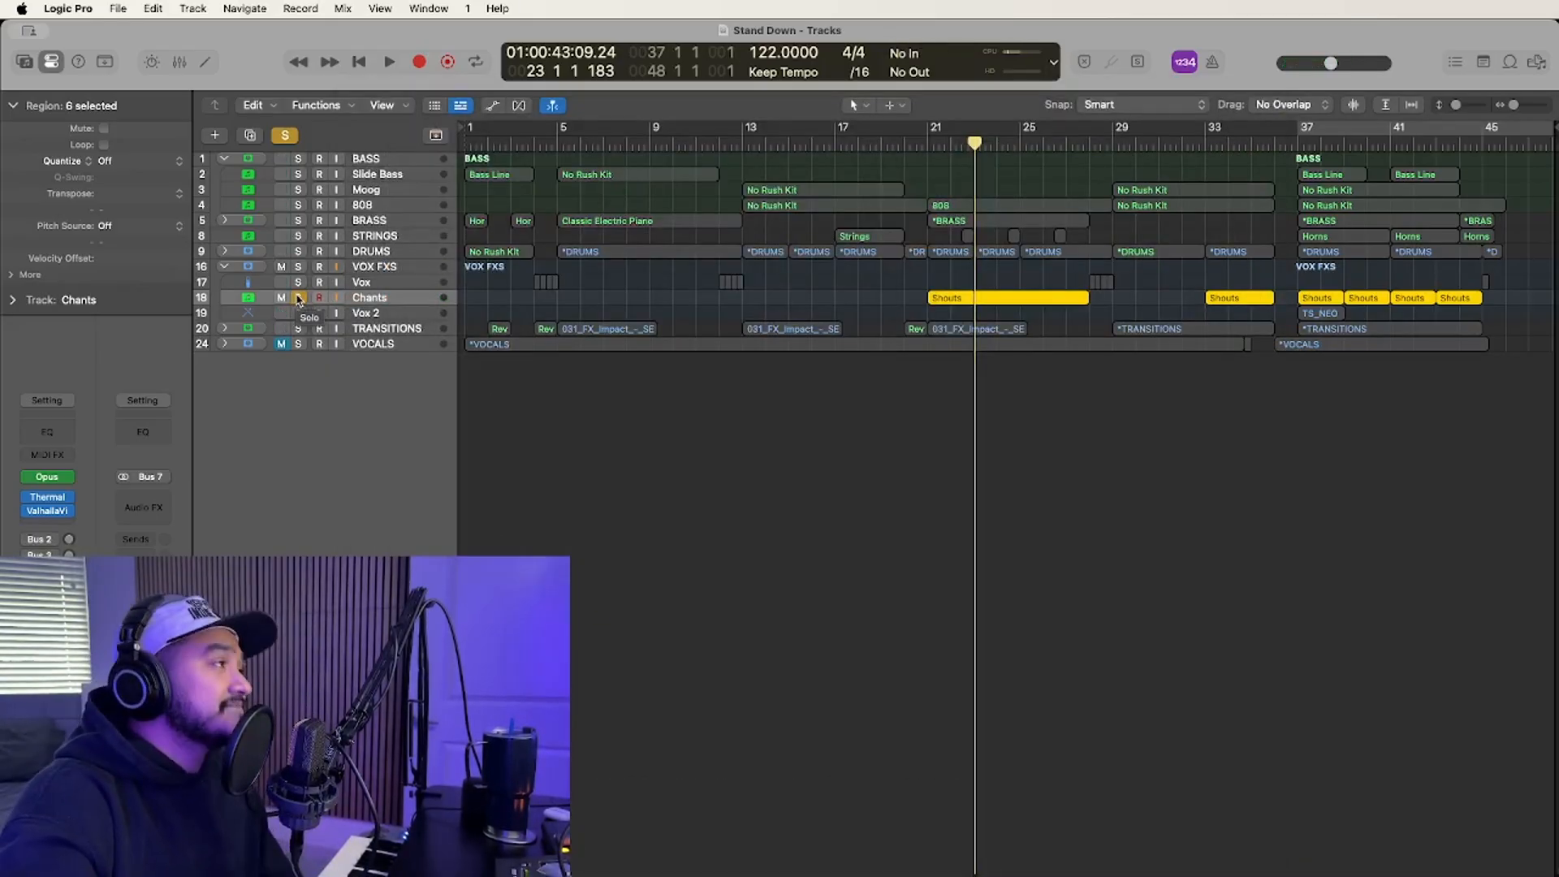
# Select the Vox 2 track and audition it soloed from bar 37, stopping within the same bar.
pyautogui.click(385, 316)
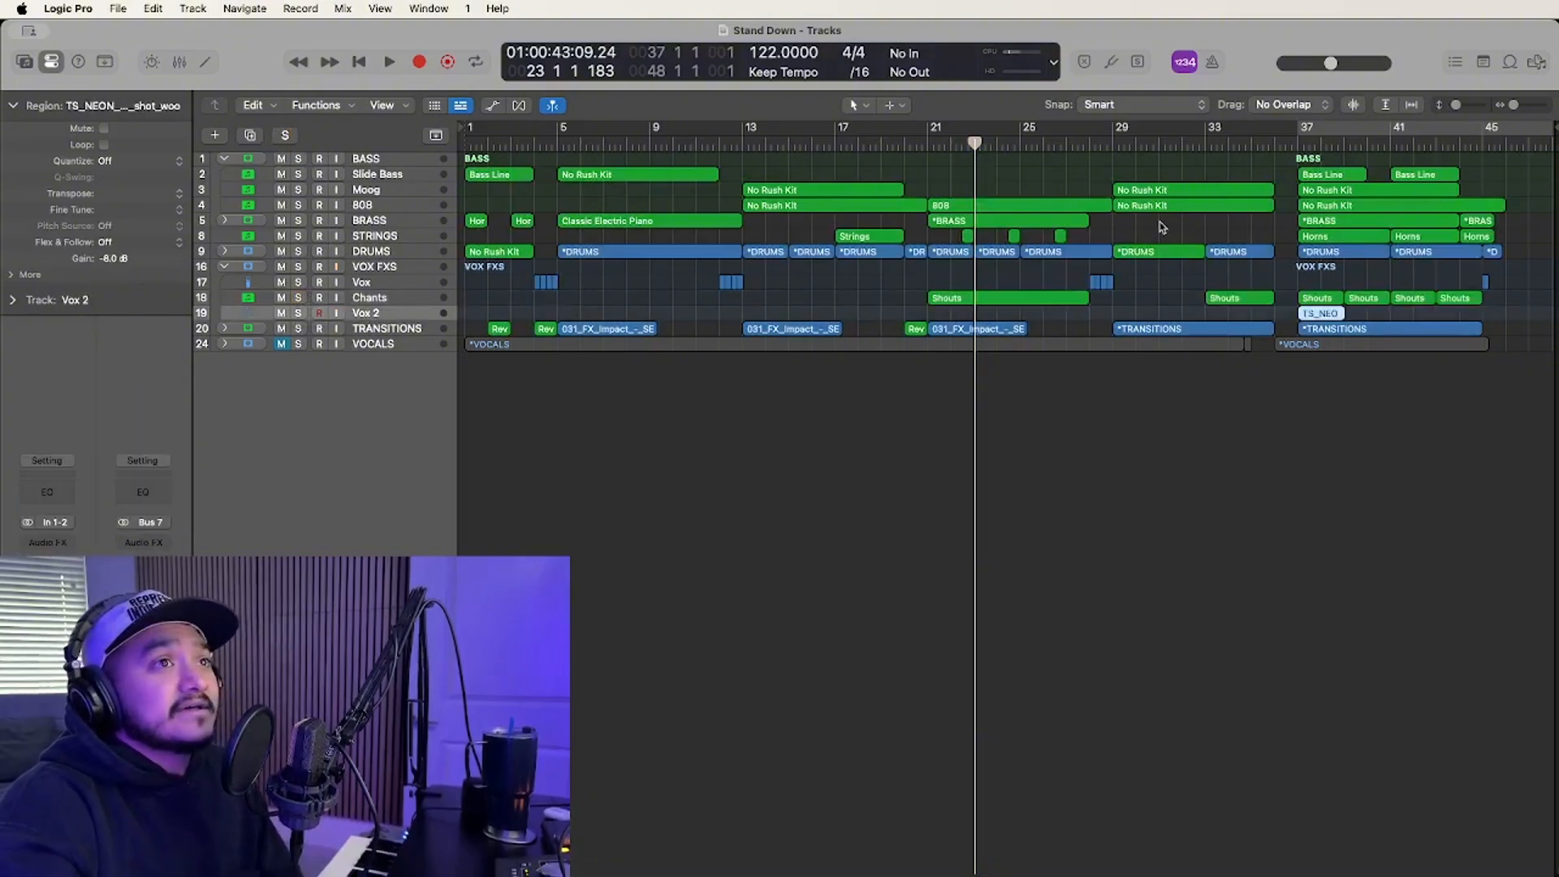
pyautogui.click(1297, 143)
pyautogui.click(297, 314)
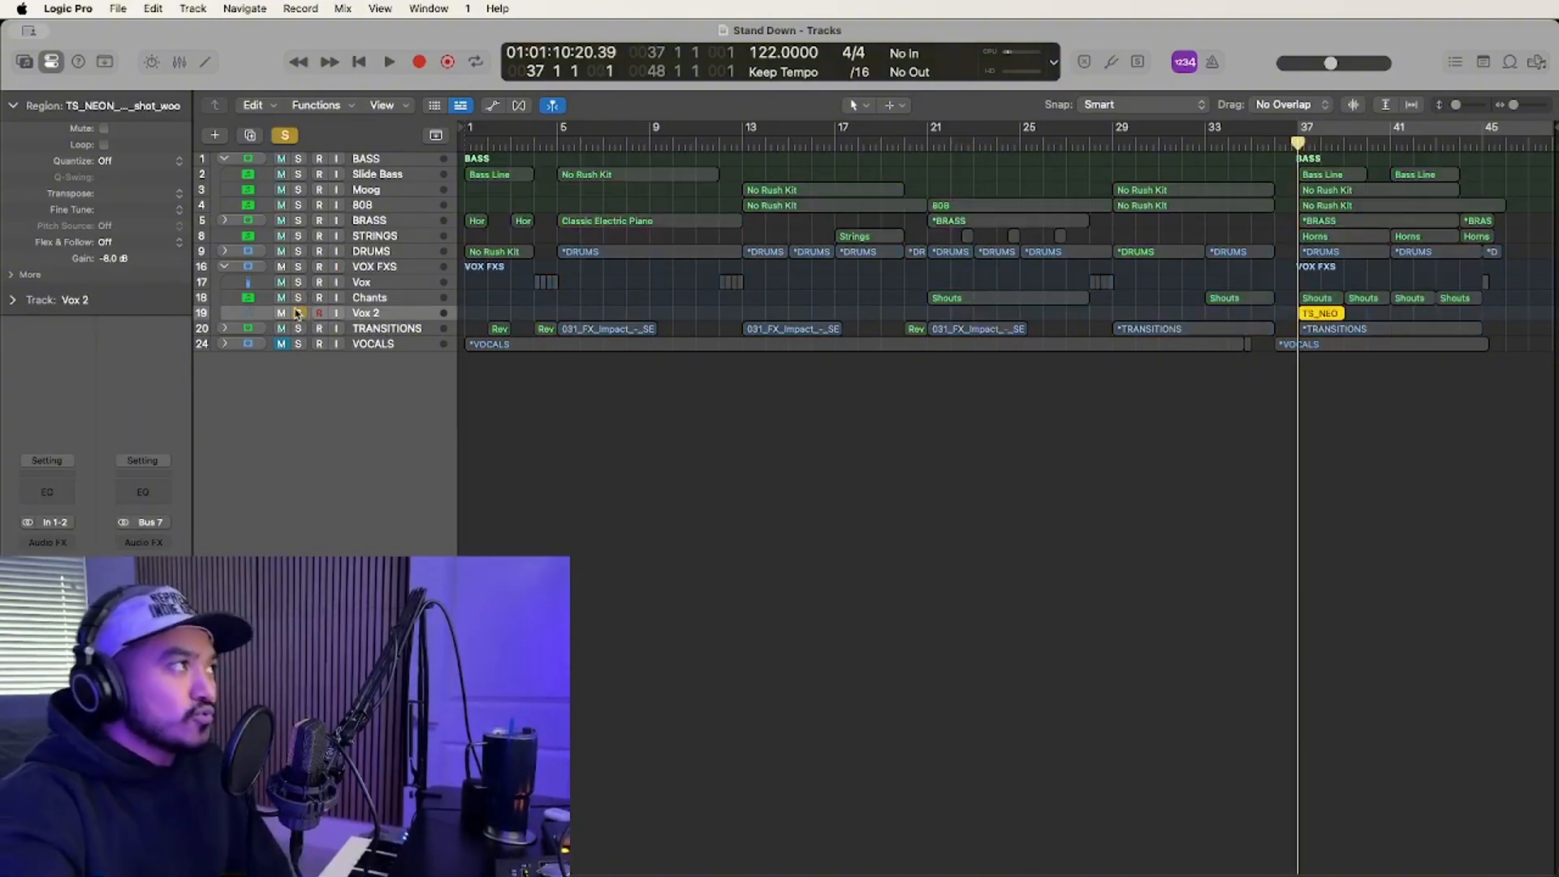
pyautogui.press('space')
pyautogui.press('space')
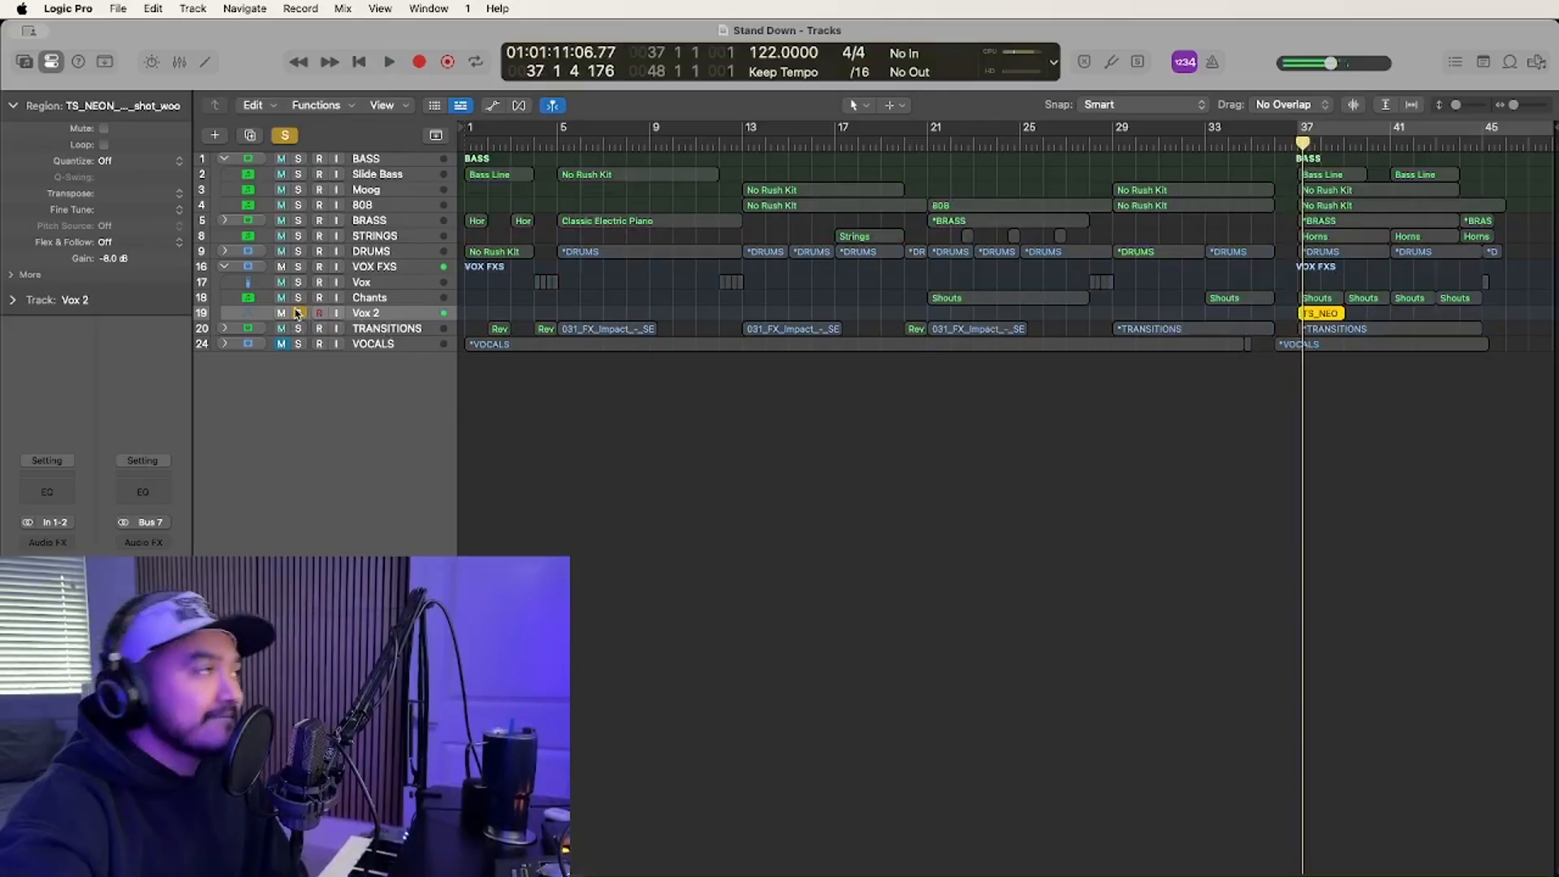
# Examine the waveform of the TS_NEON_vocal_one_shot_woo region at bar 37 up close, and bring the whole arrangement back into view.
pyautogui.moveTo(1456, 104); pyautogui.dragTo(1466, 105)
pyautogui.scroll(5, 1415, 752)
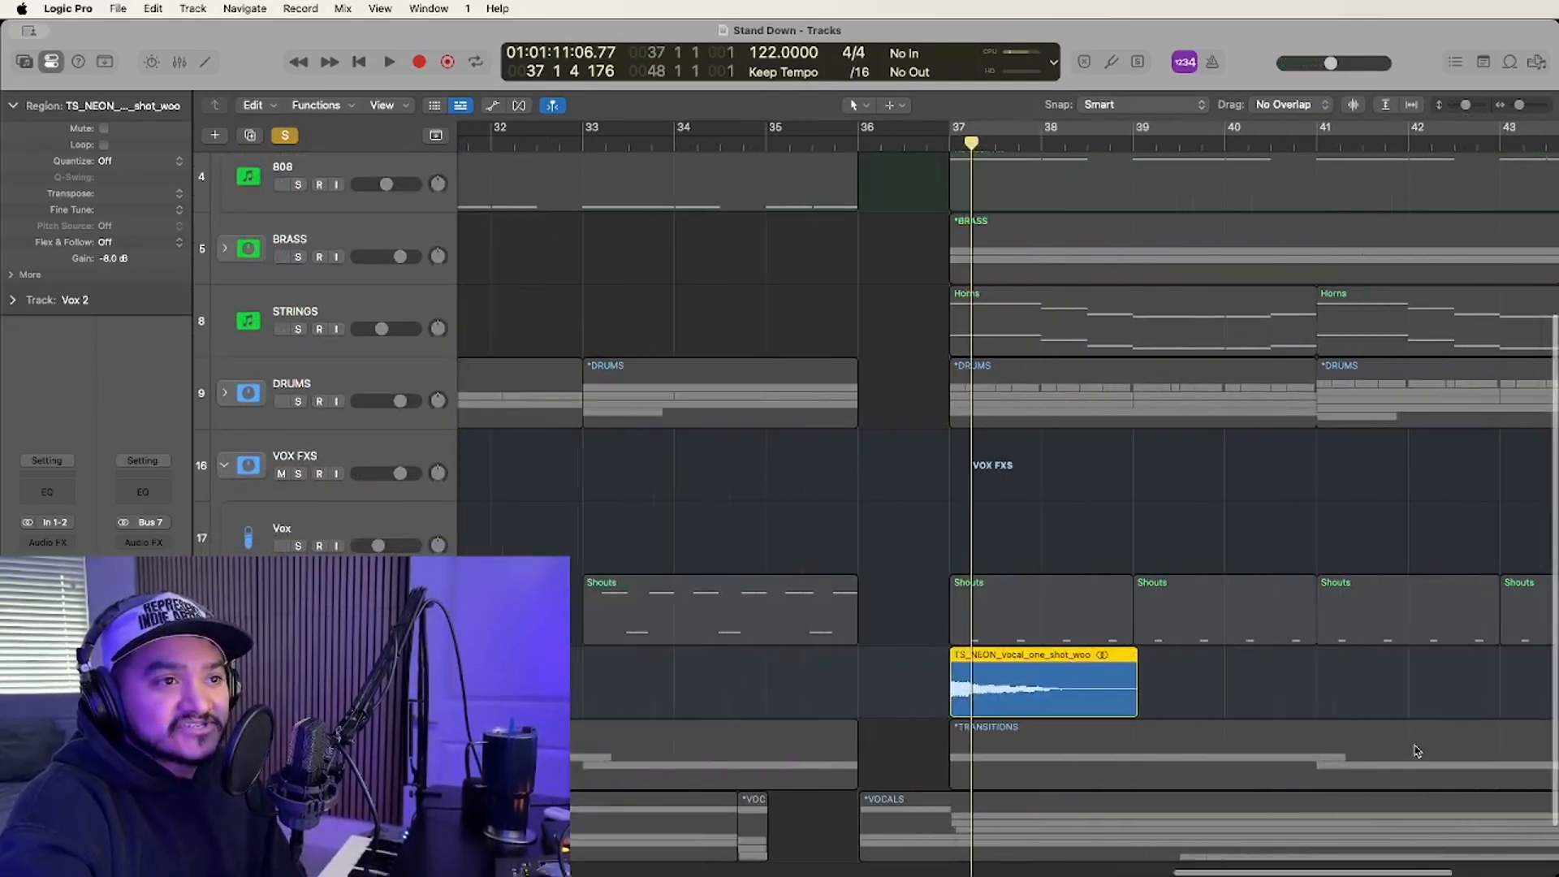
pyautogui.click(1267, 675)
pyautogui.scroll(5, 1266, 675)
pyautogui.scroll(-6, 712, 732)
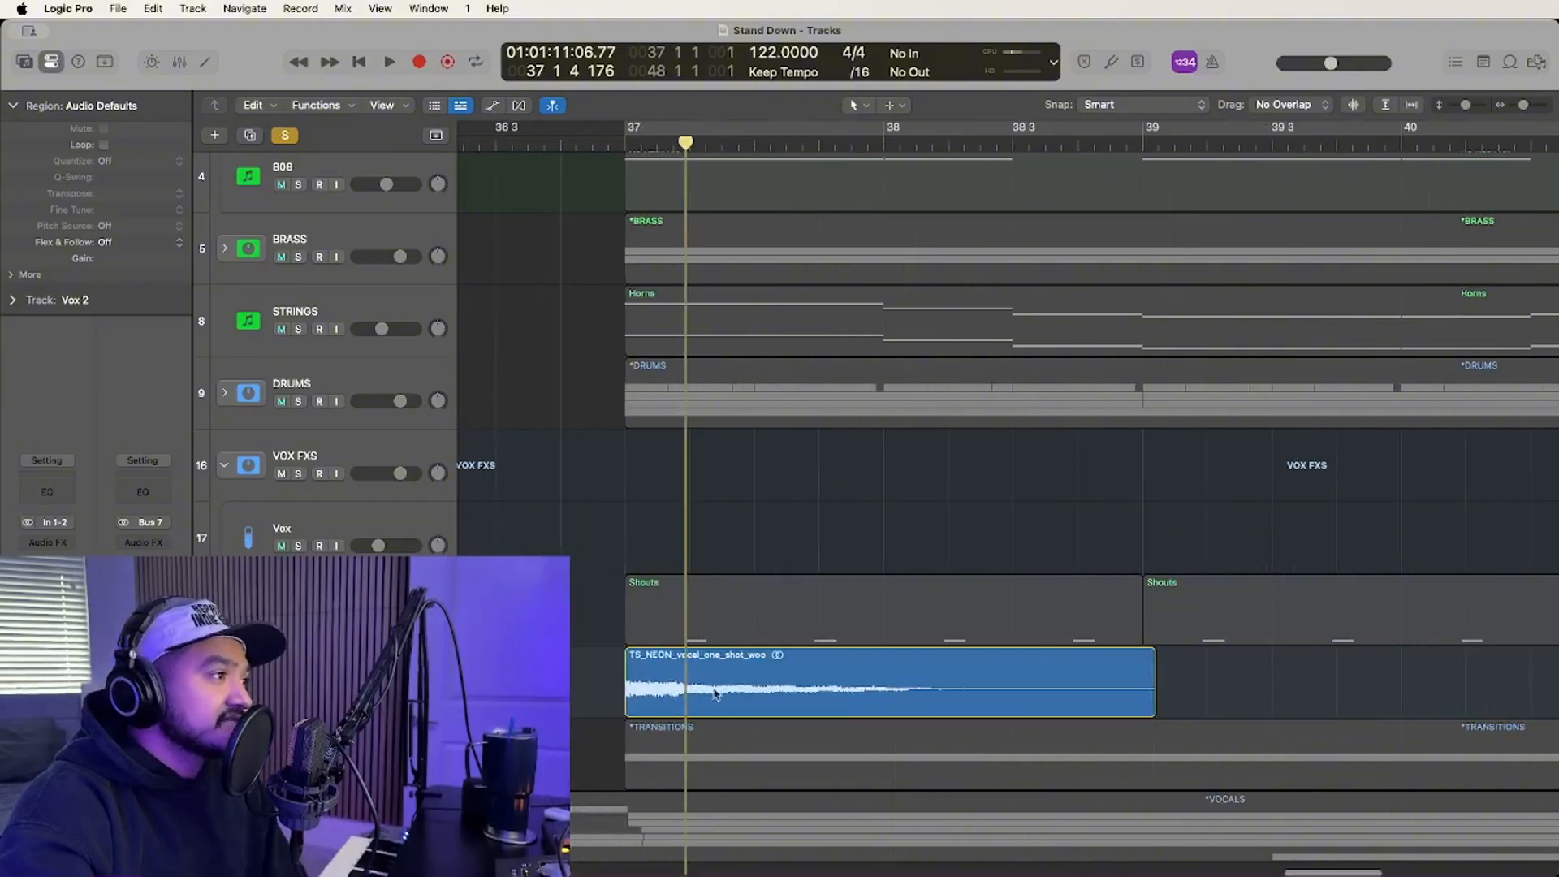
pyautogui.scroll(-3, 718, 703)
pyautogui.scroll(-3, 925, 675)
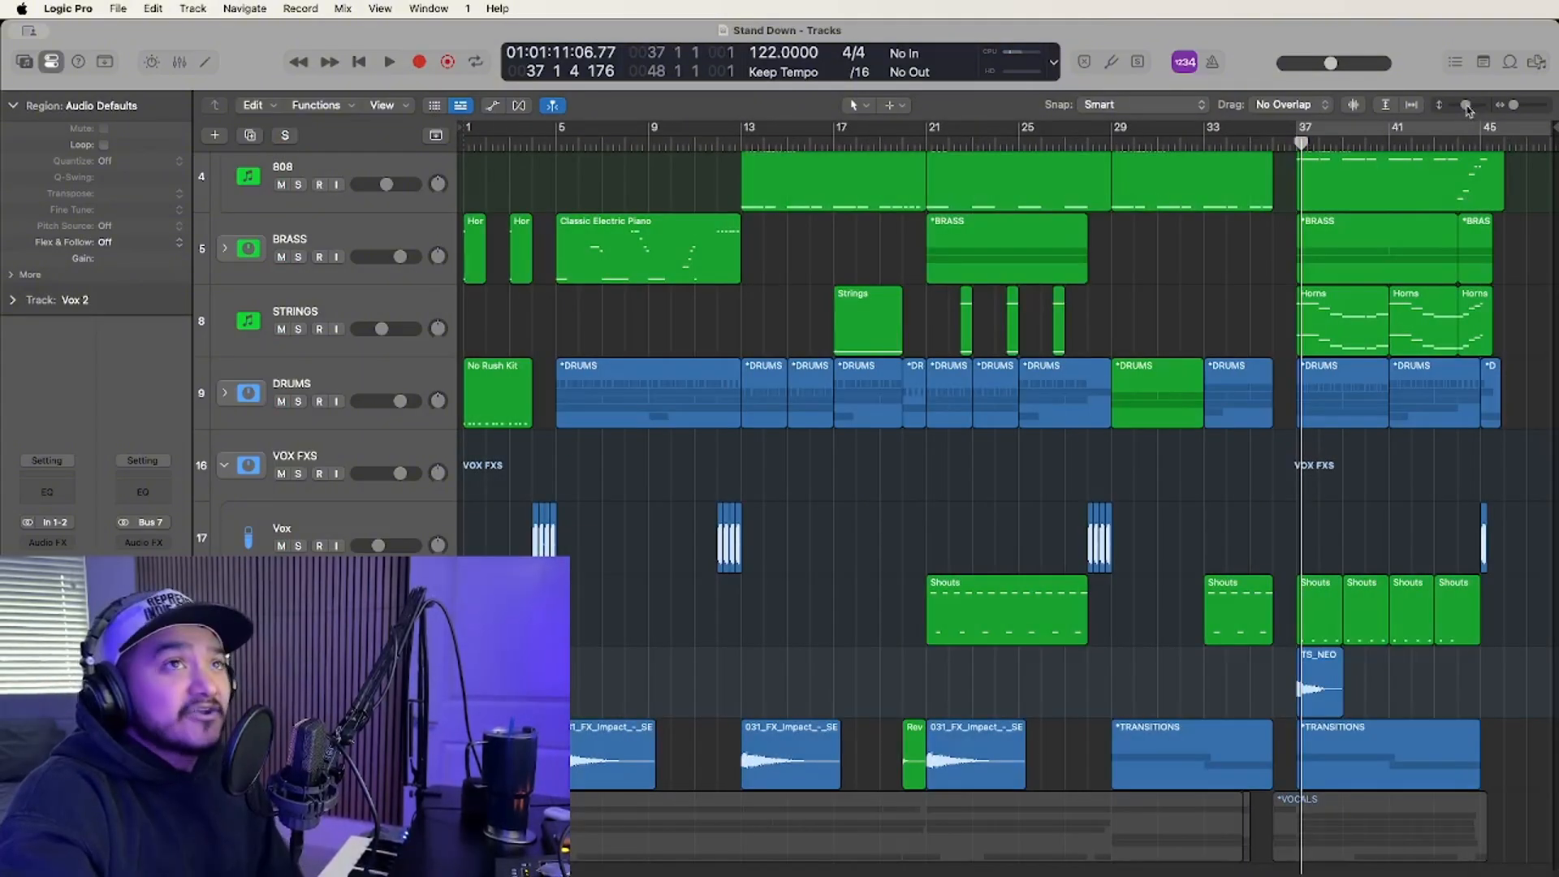
# Reduce the track height, collapse the VOX FXS and BASS stacks, and expand the TRANSITIONS stack.
pyautogui.moveTo(1466, 105); pyautogui.dragTo(1458, 106)
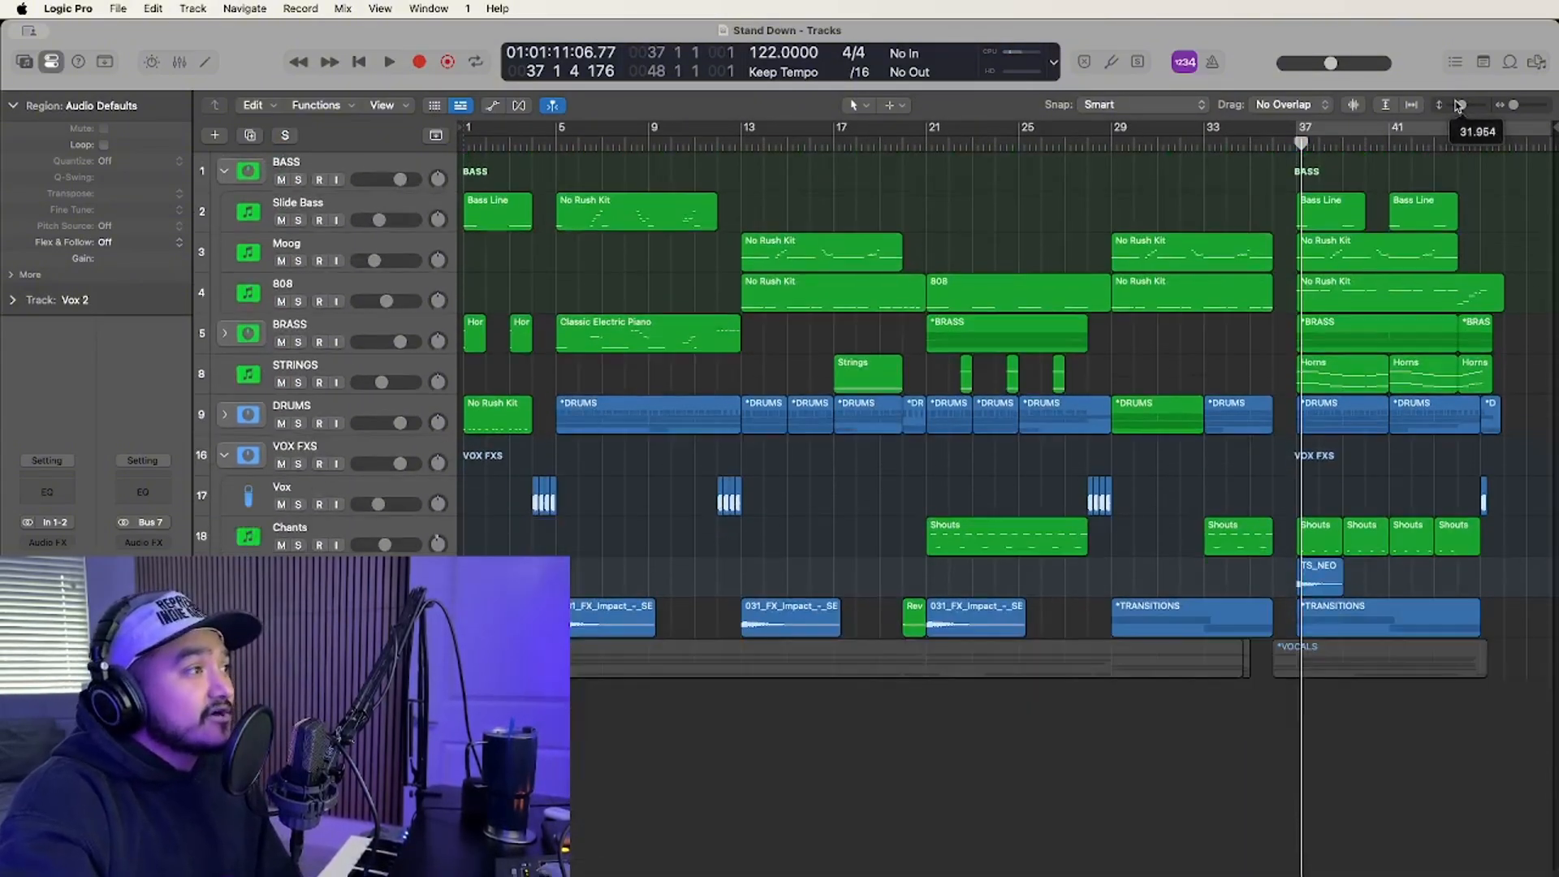
pyautogui.click(224, 456)
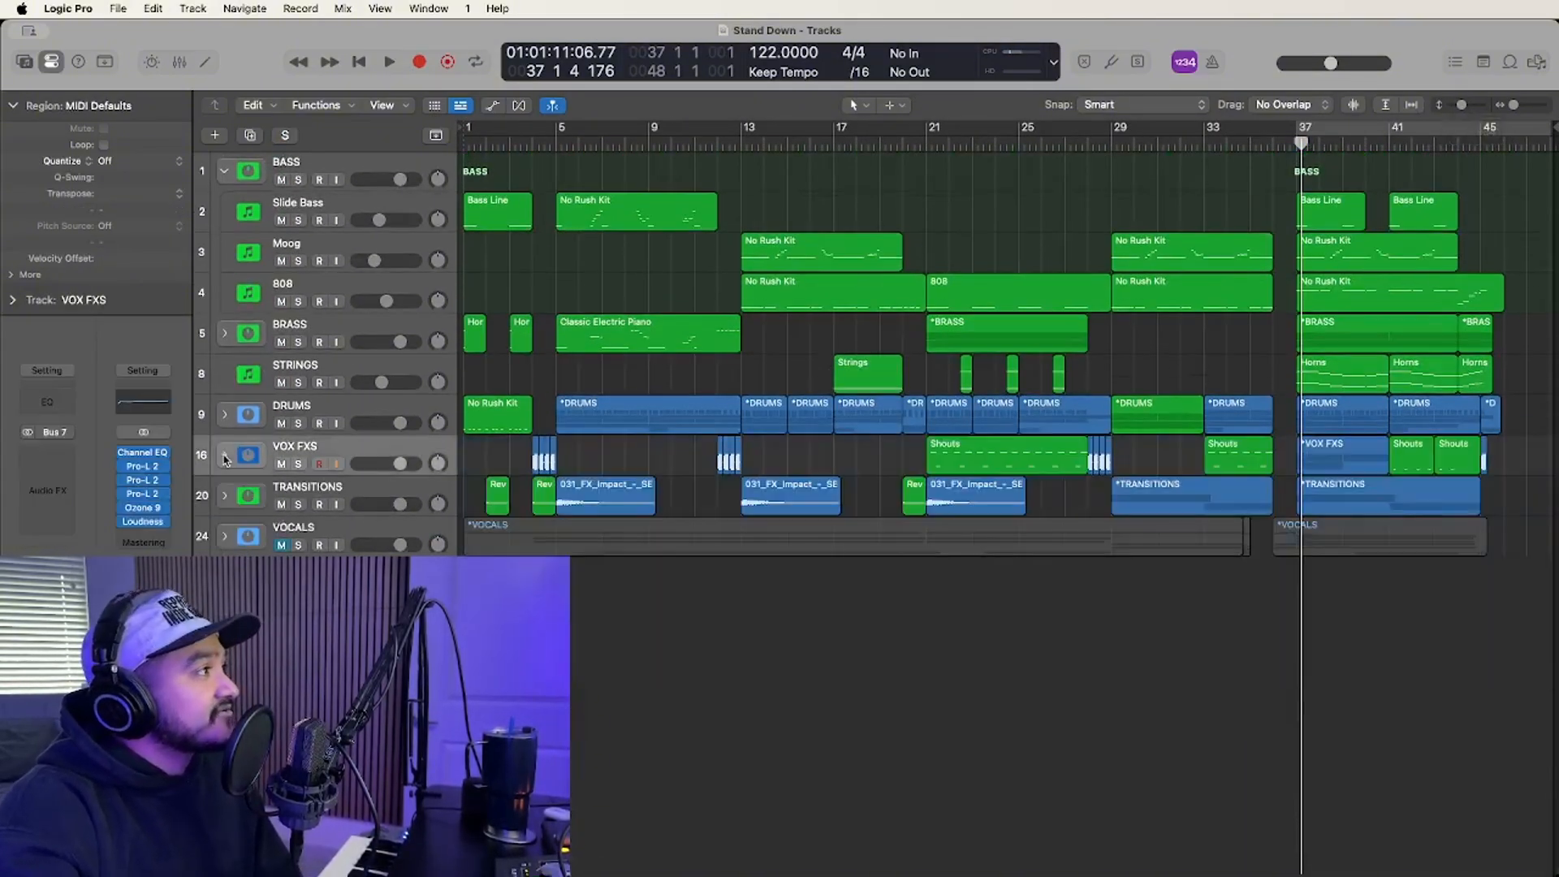
pyautogui.click(224, 173)
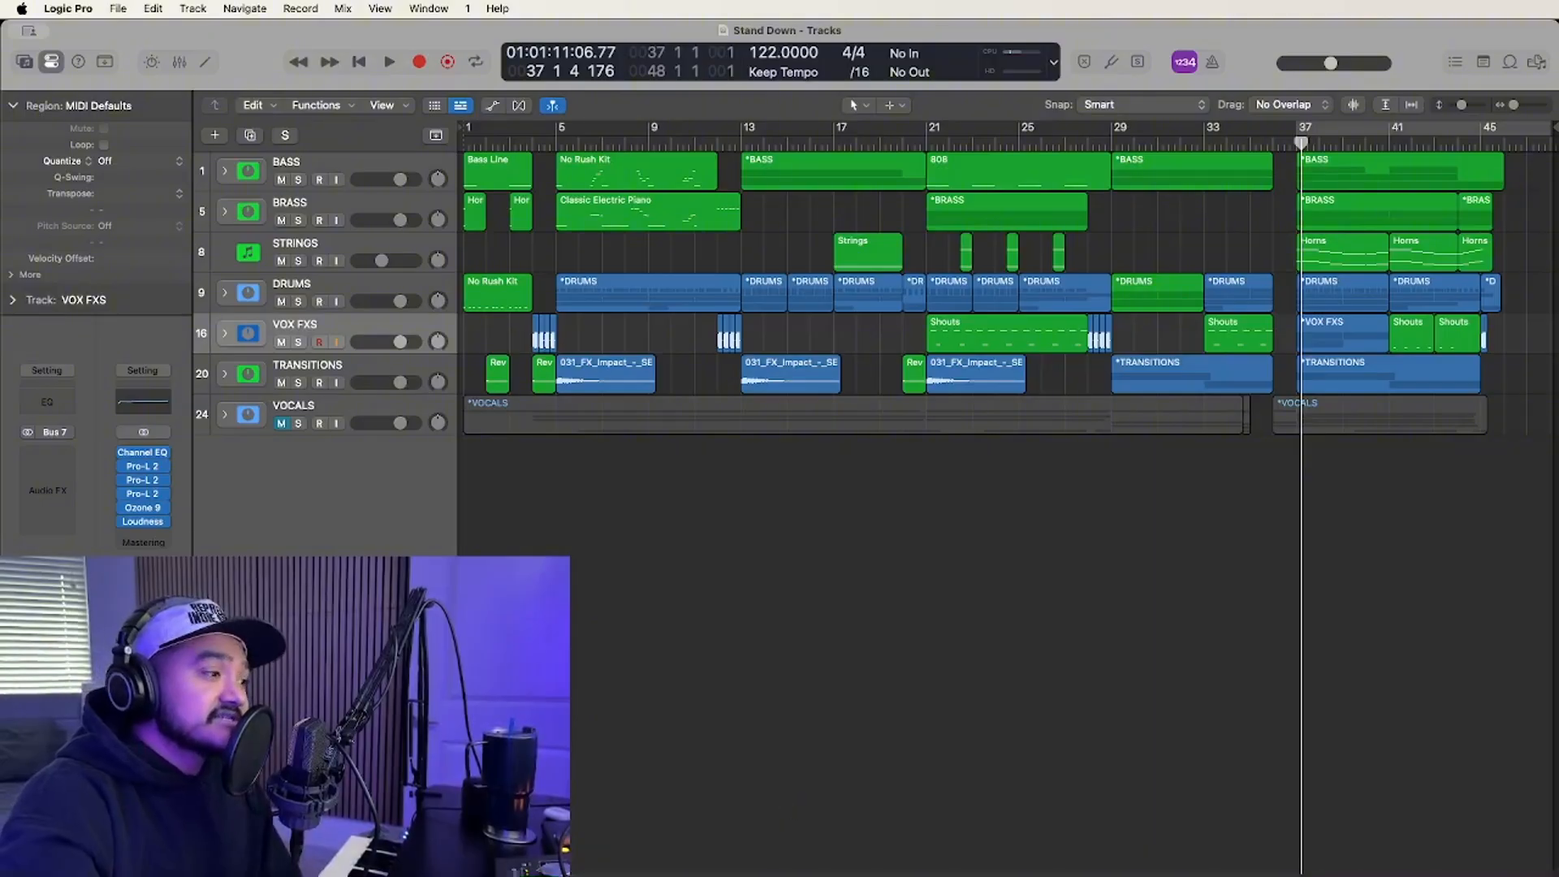
pyautogui.press('super+Tab')
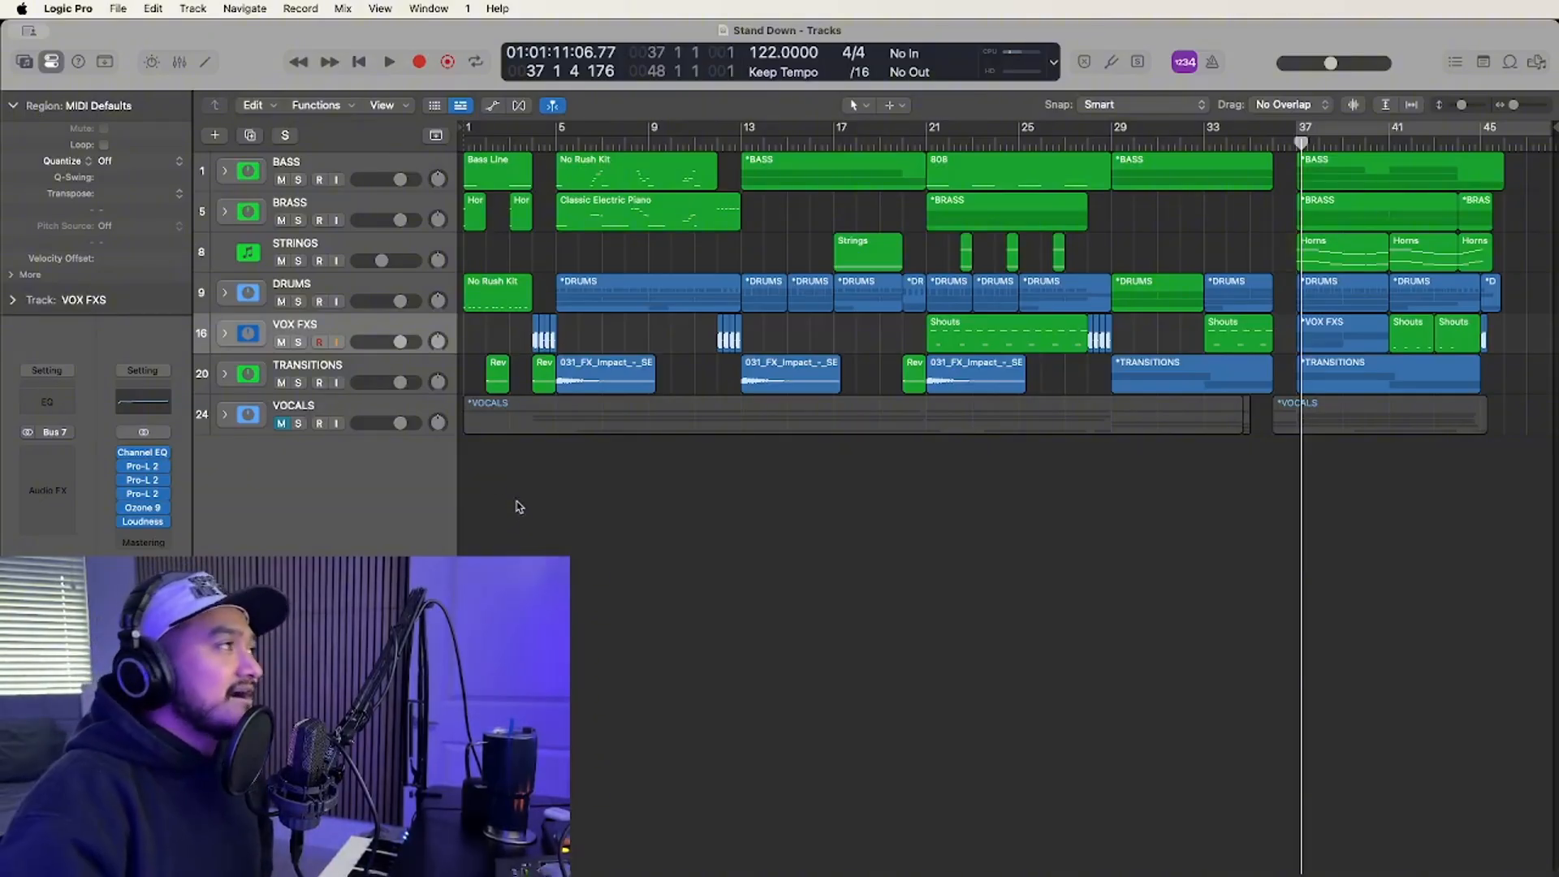
pyautogui.click(227, 375)
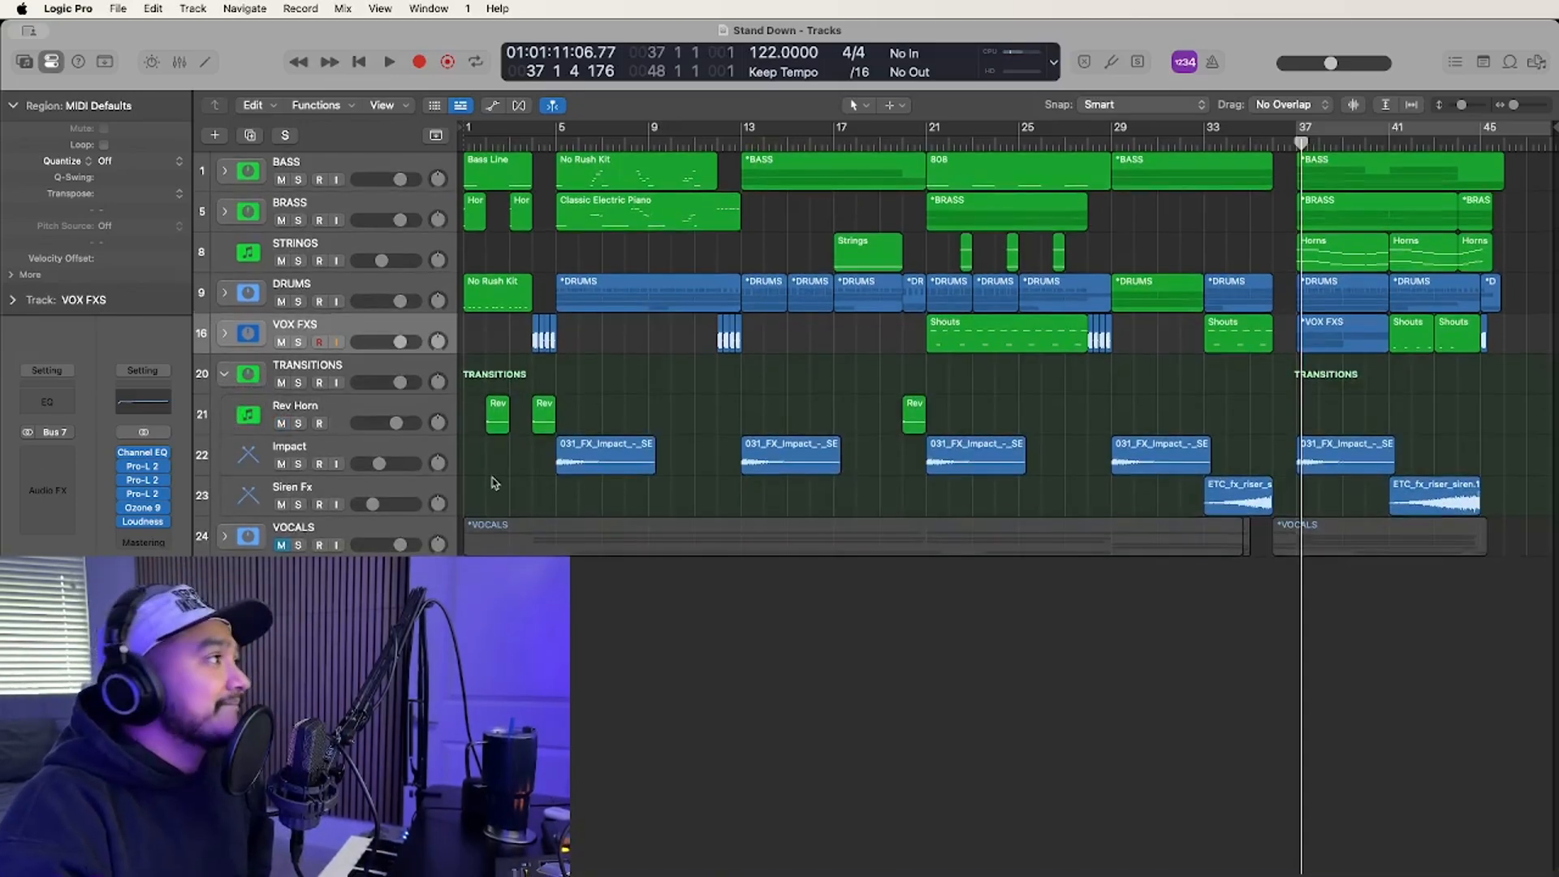
# Solo the Rev Horn track and play it from the start of the project into bar 3.
pyautogui.press('Return')
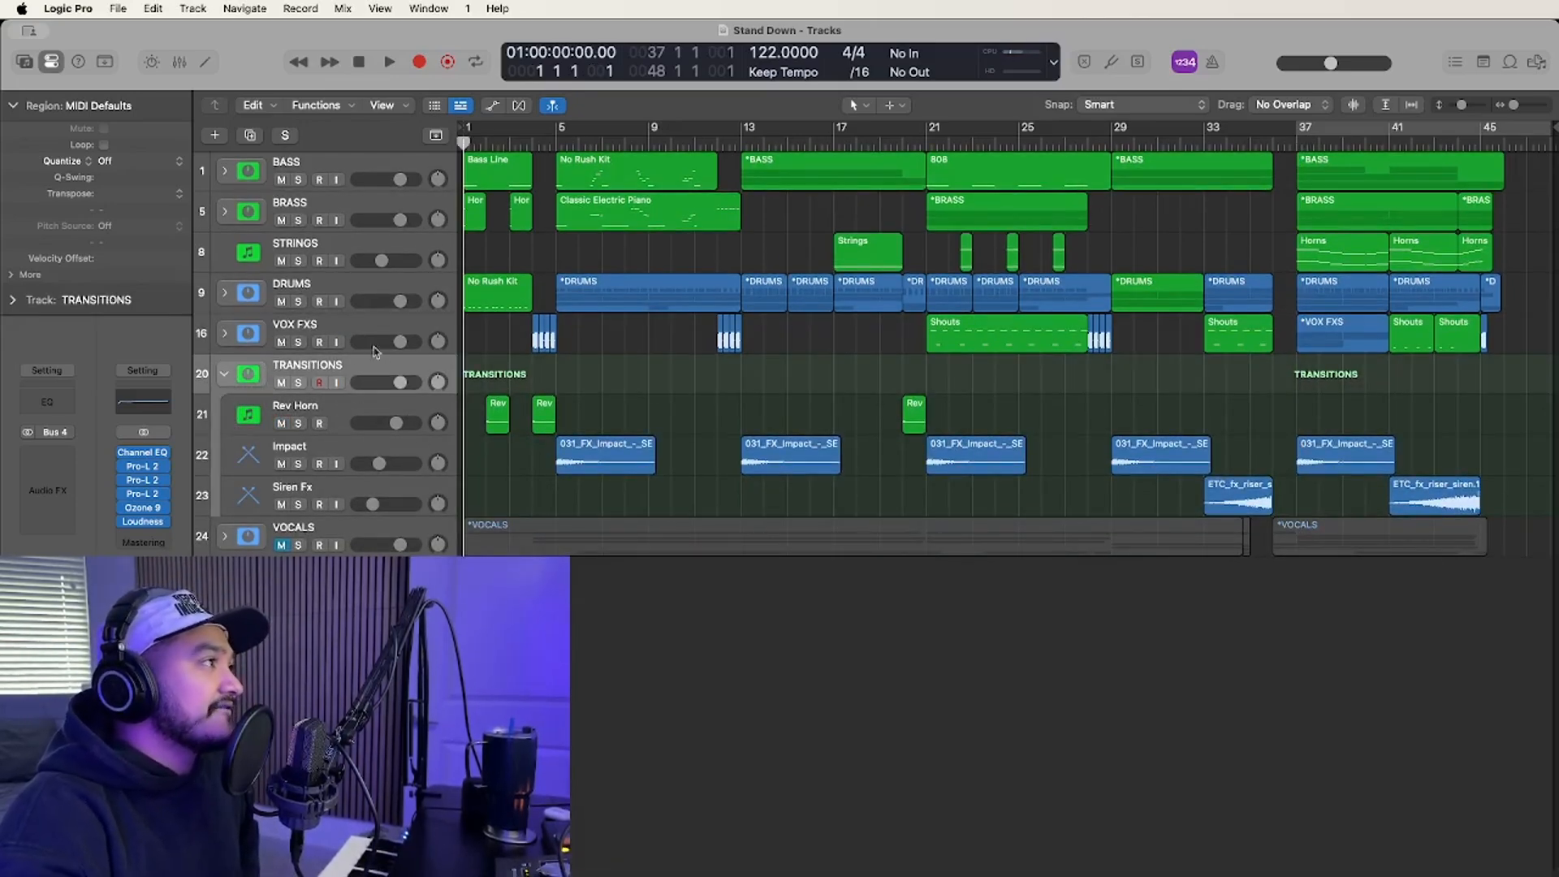
pyautogui.click(298, 424)
pyautogui.press('space')
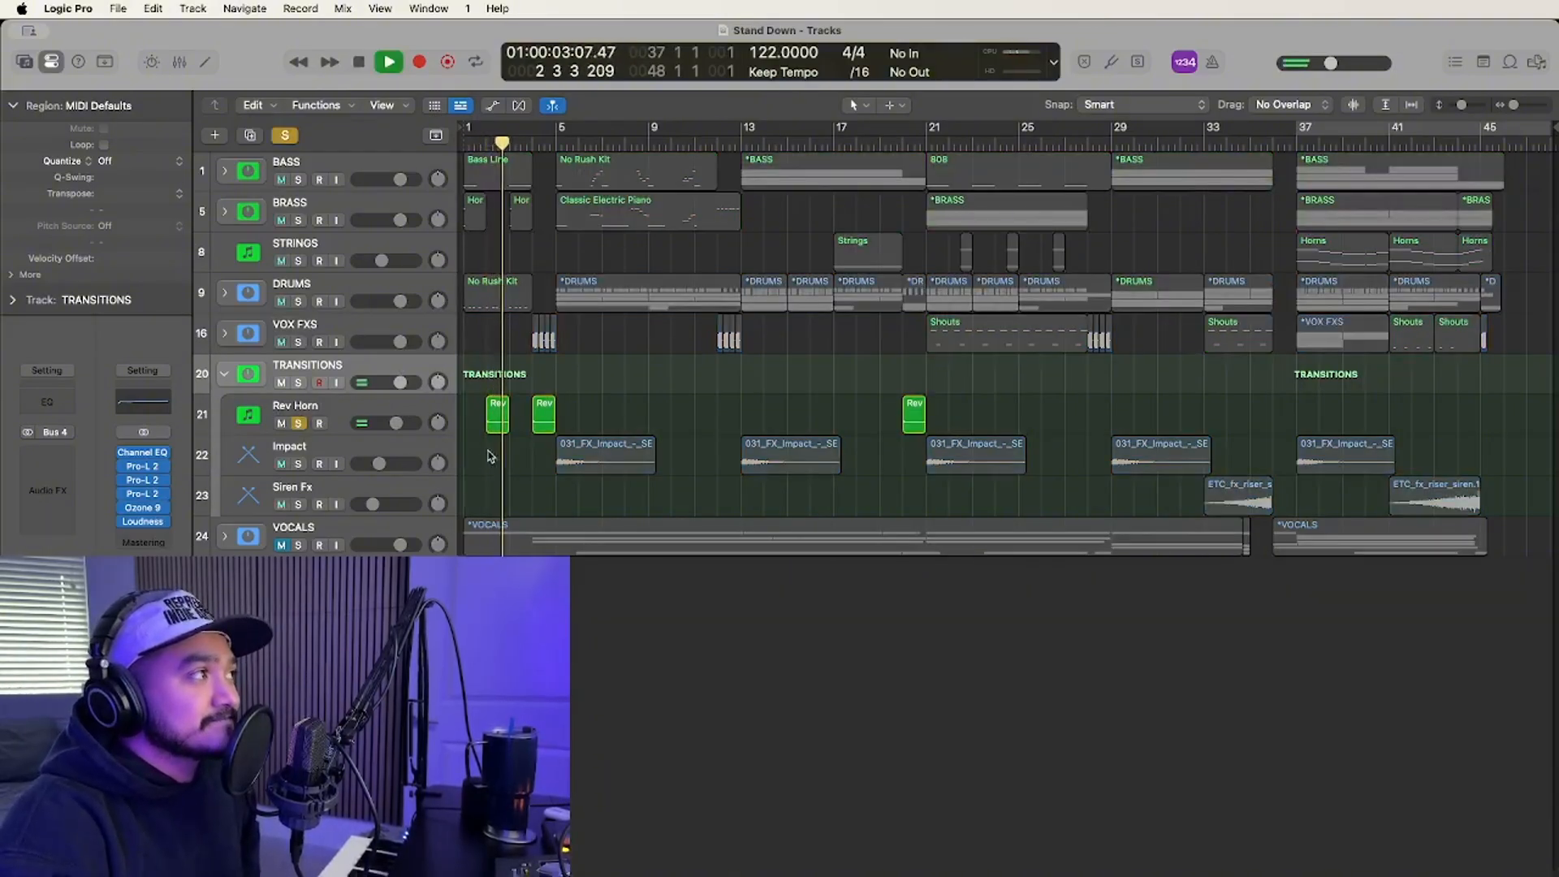
pyautogui.press('space')
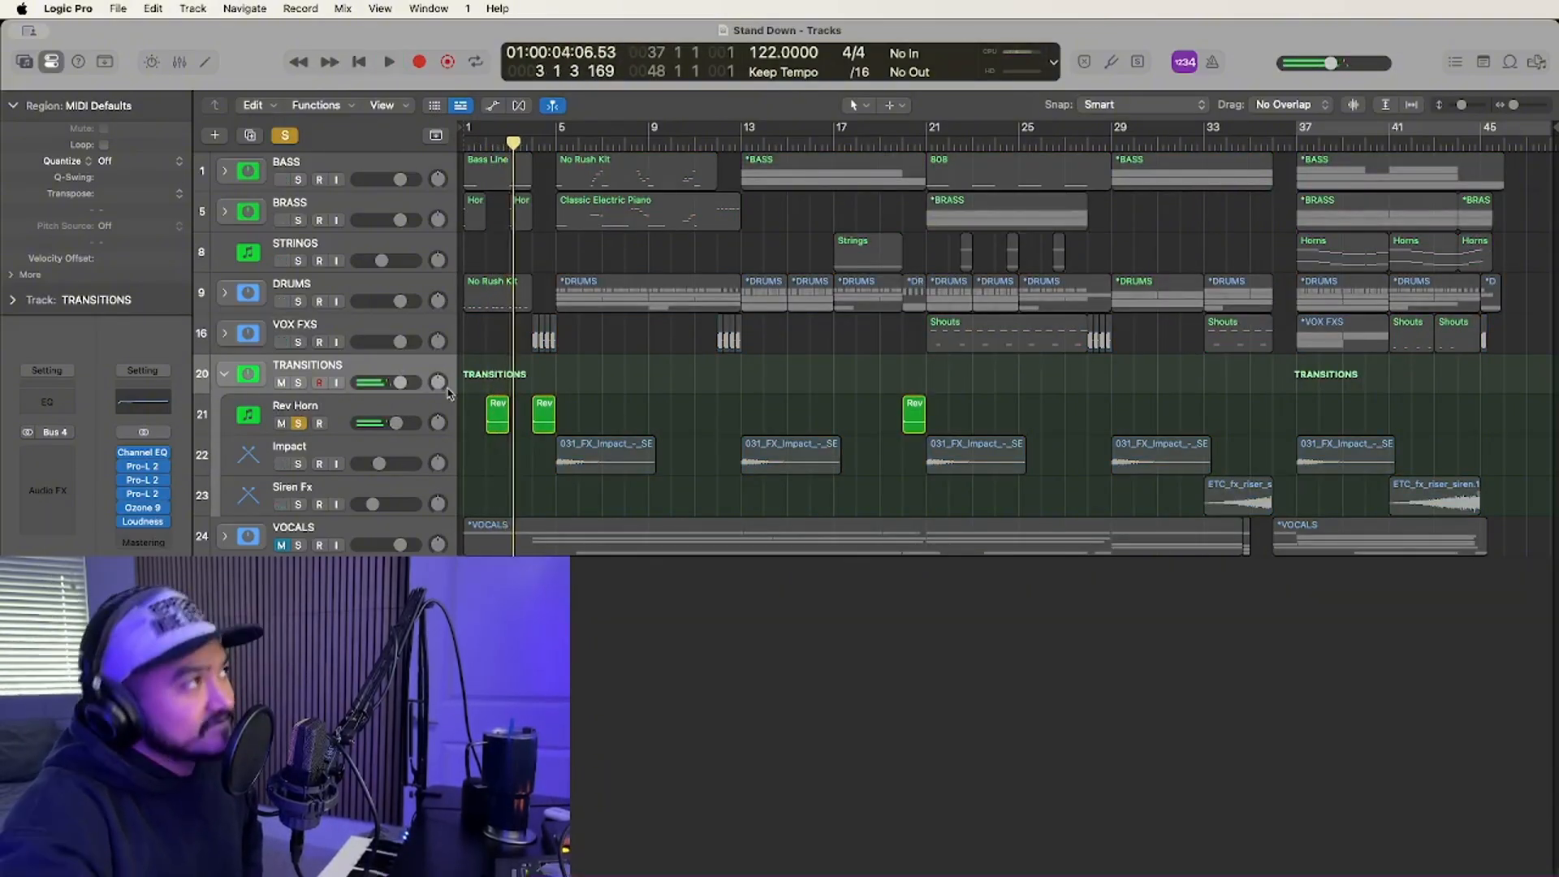
# Add the BRASS and BASS stacks to the soloed Rev Horn and replay from the start into bar 3.
pyautogui.click(298, 220)
pyautogui.click(298, 179)
pyautogui.press('Return')
pyautogui.press('space')
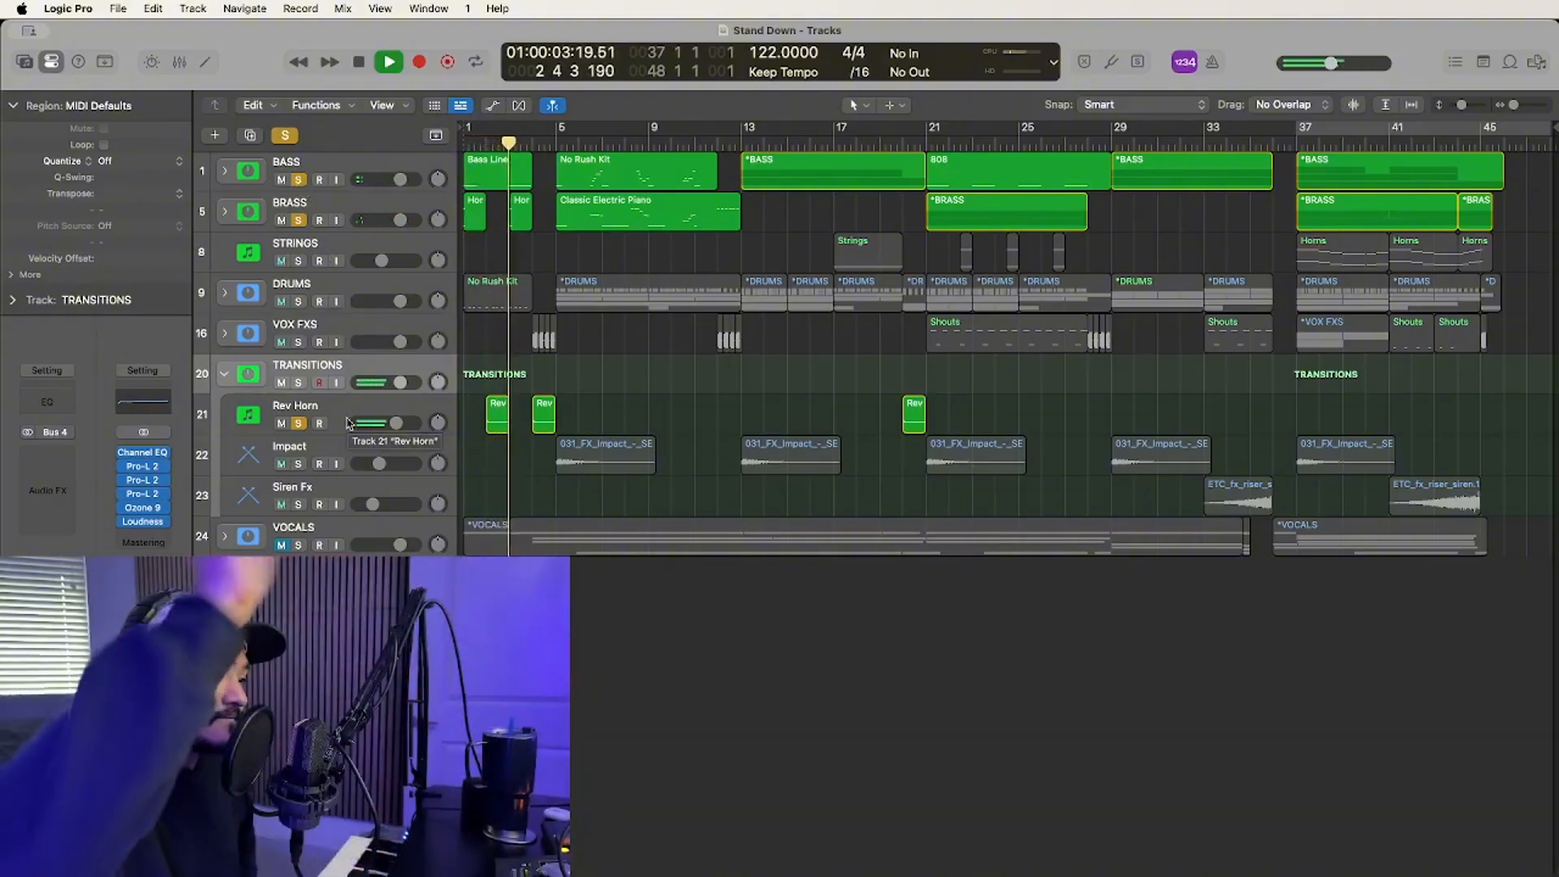
pyautogui.press('space')
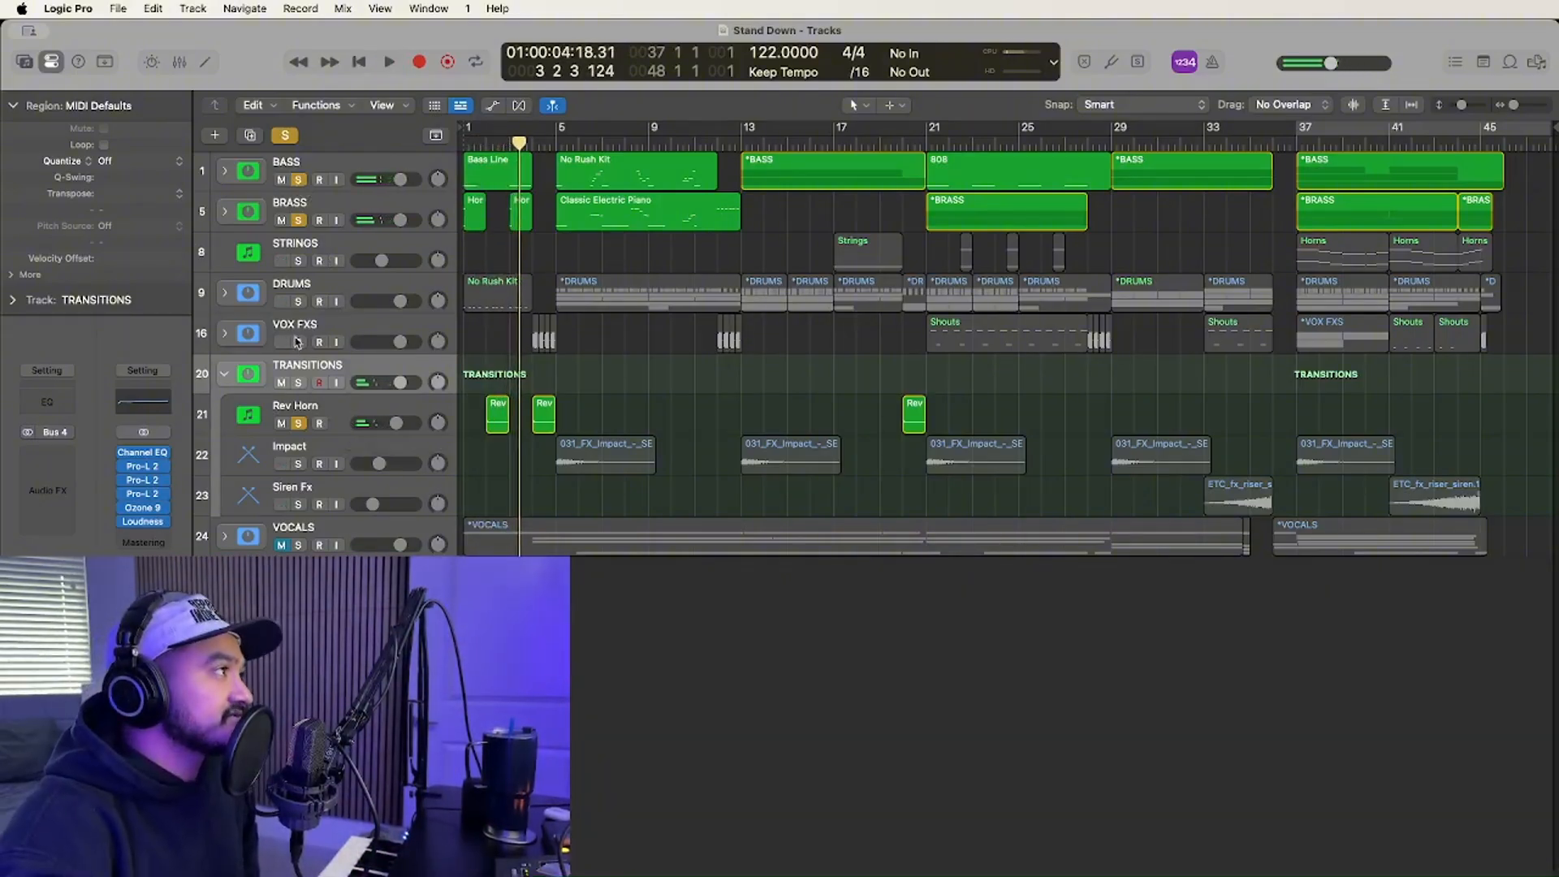
# Add the Impact and Siren Fx tracks to the solos, play from bar 5 to beat 4, and select the Impact track.
pyautogui.click(298, 464)
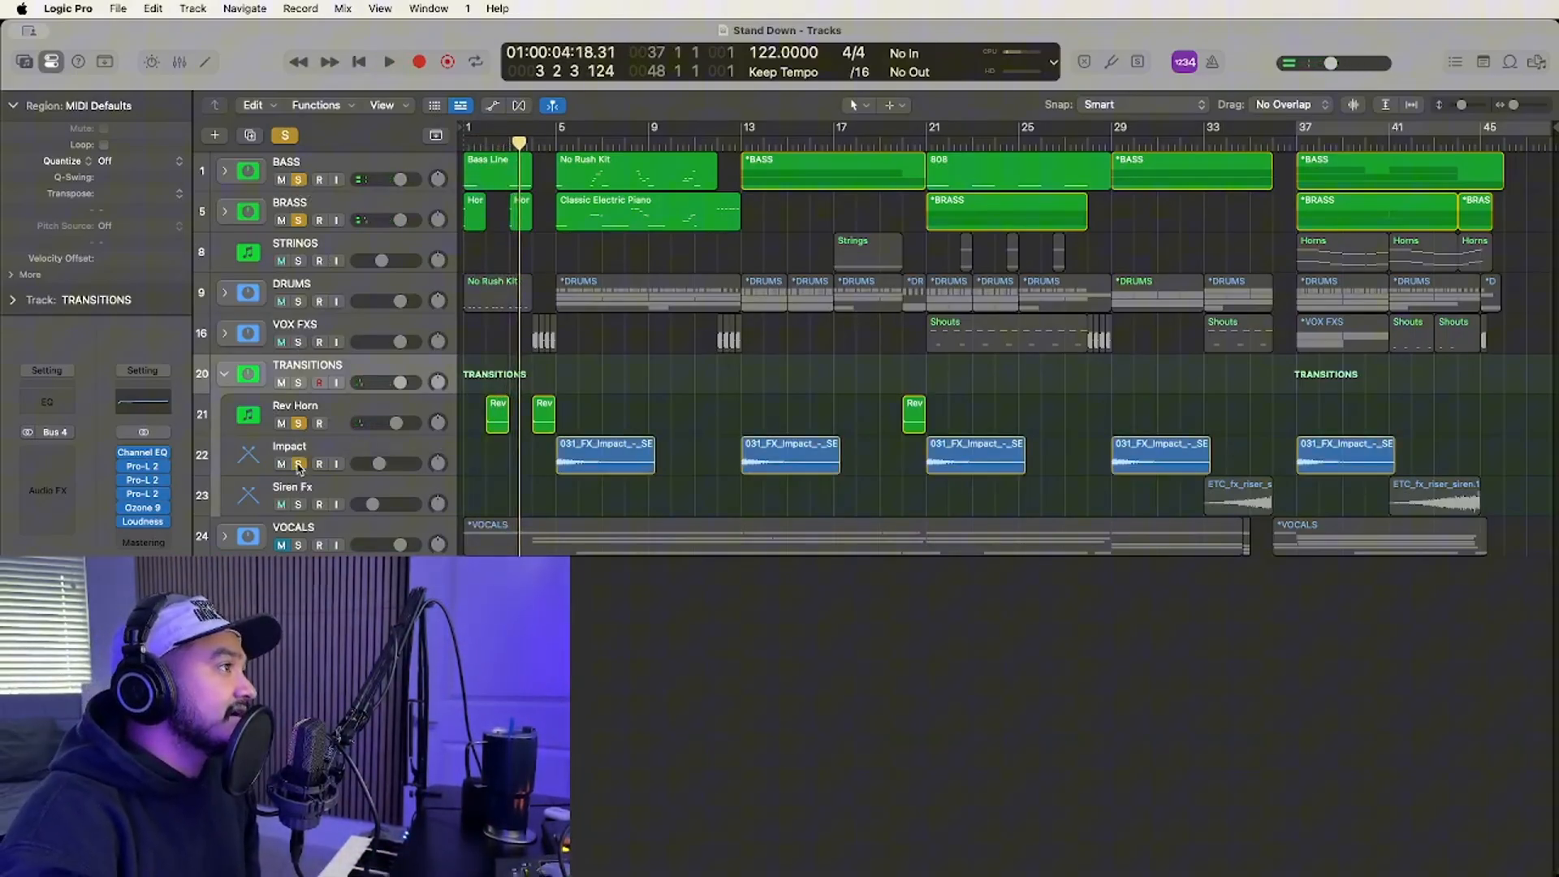
pyautogui.click(298, 505)
pyautogui.click(549, 148)
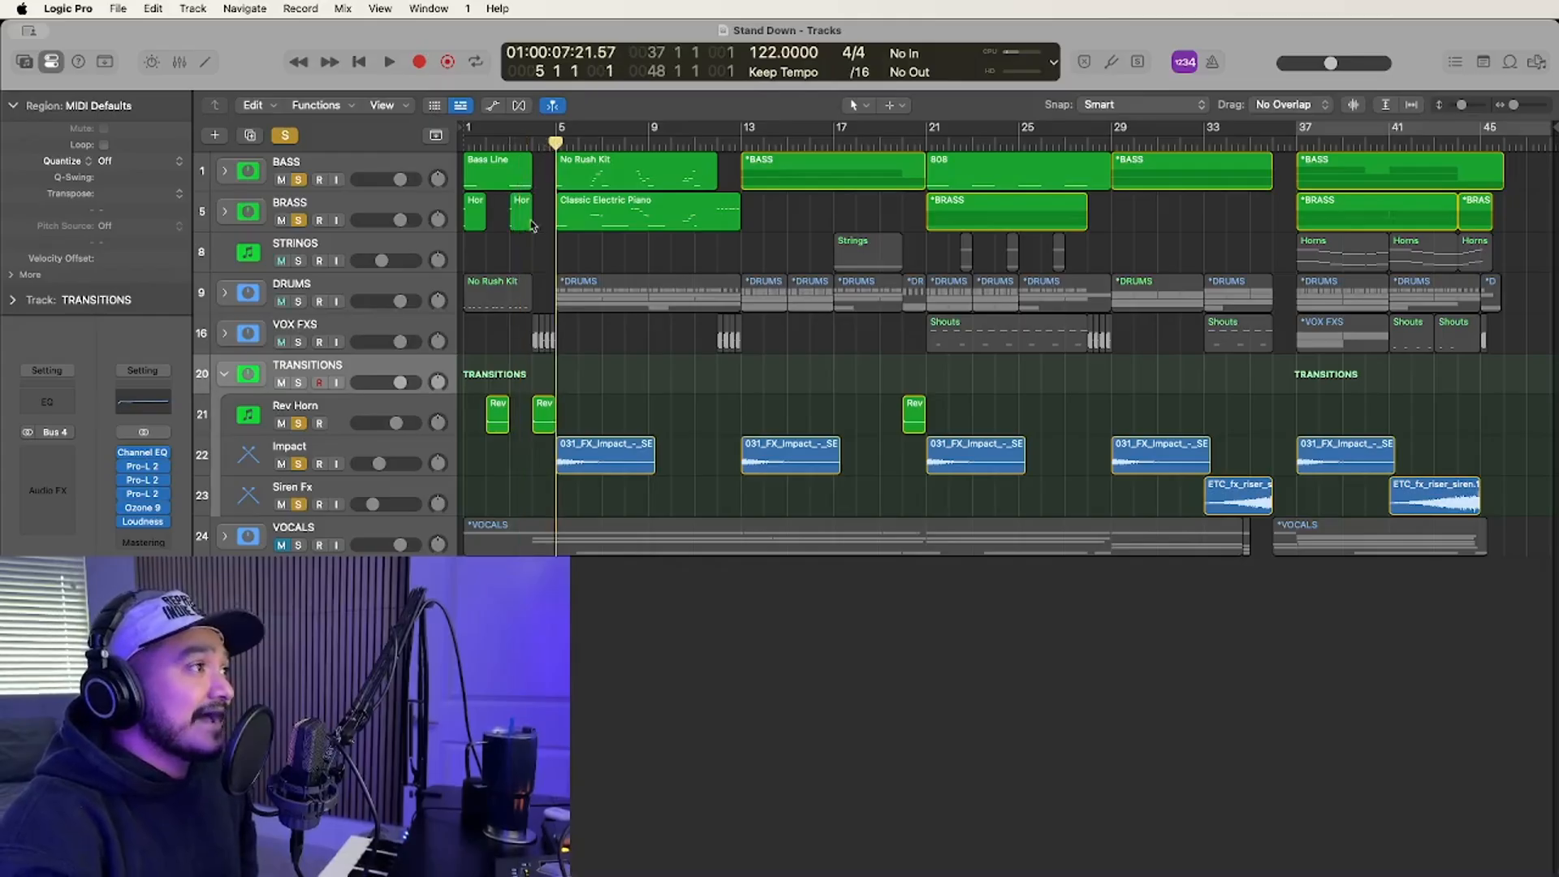
pyautogui.press('space')
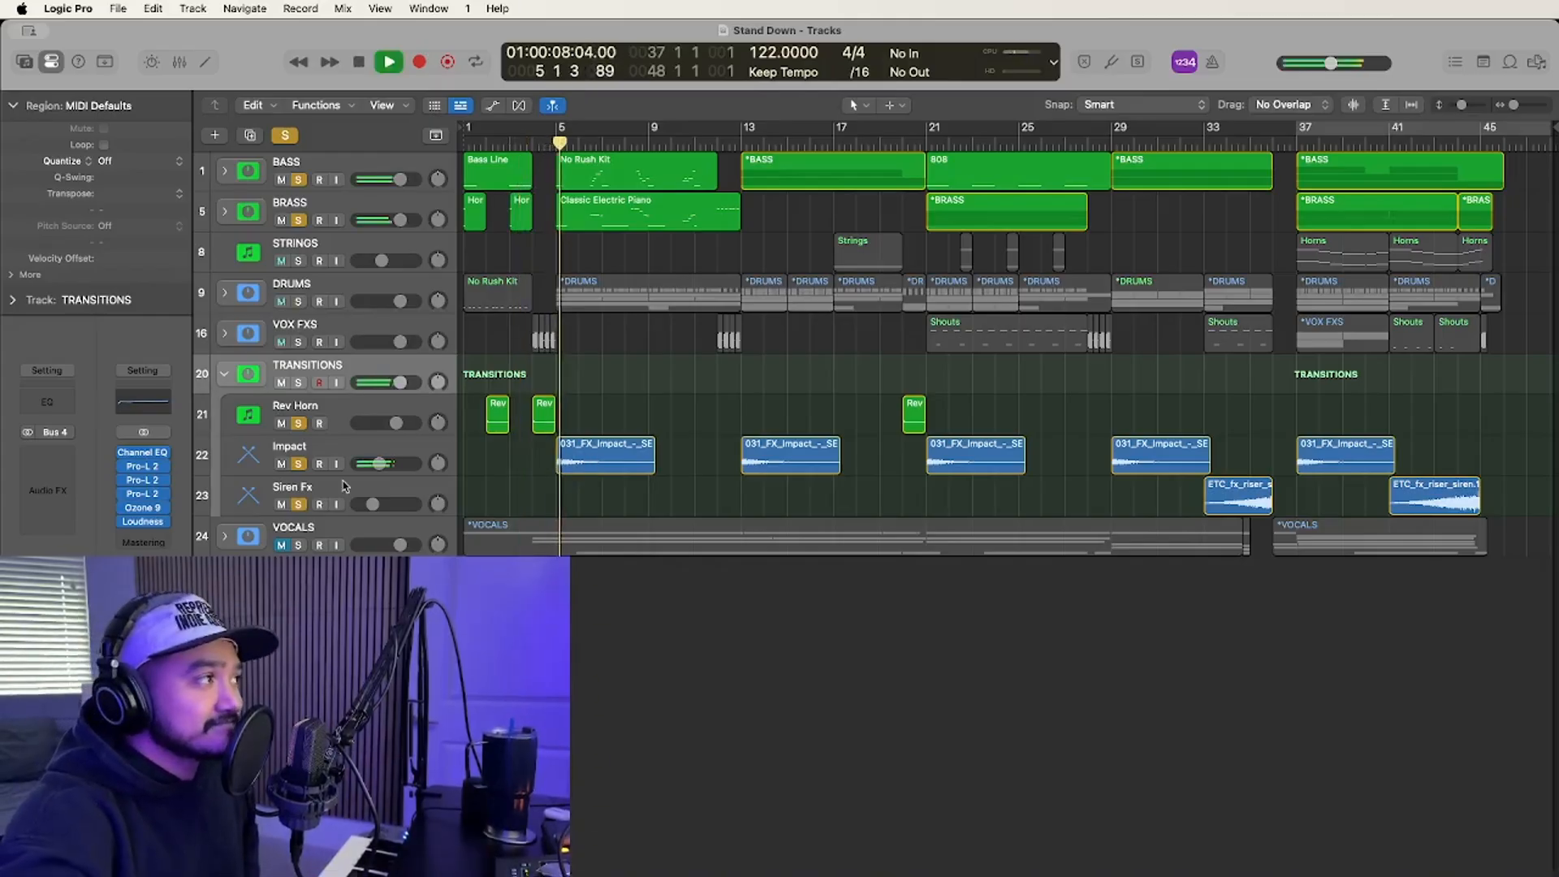
pyautogui.click(330, 448)
pyautogui.press('space')
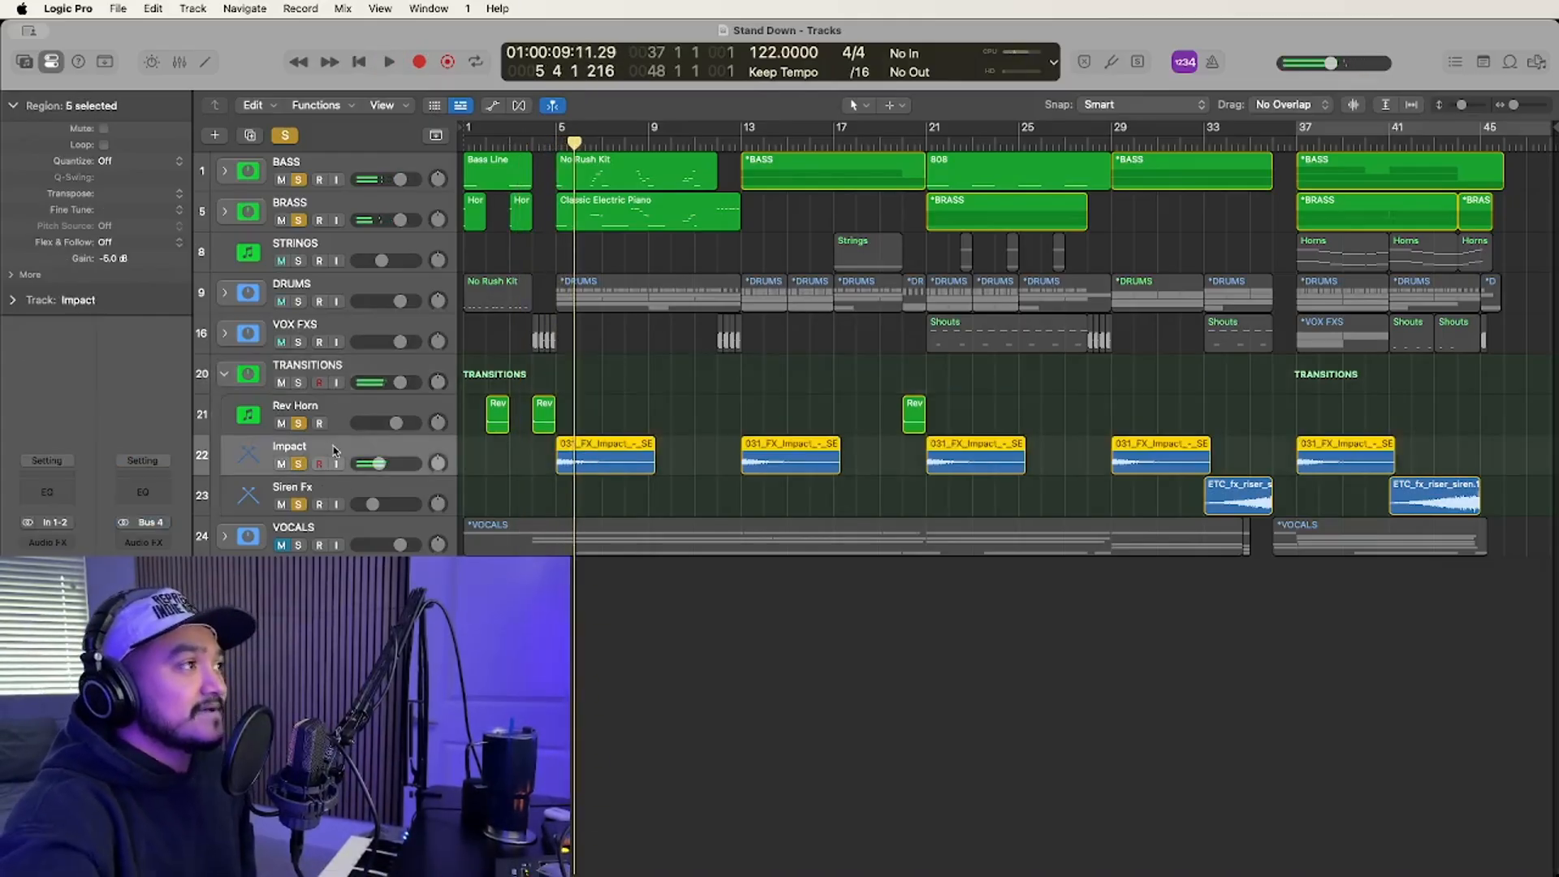
# View the waveform of the Impact region at bar 5 in the audio editor, and return to the tracks view alone.
pyautogui.doubleClick(598, 456)
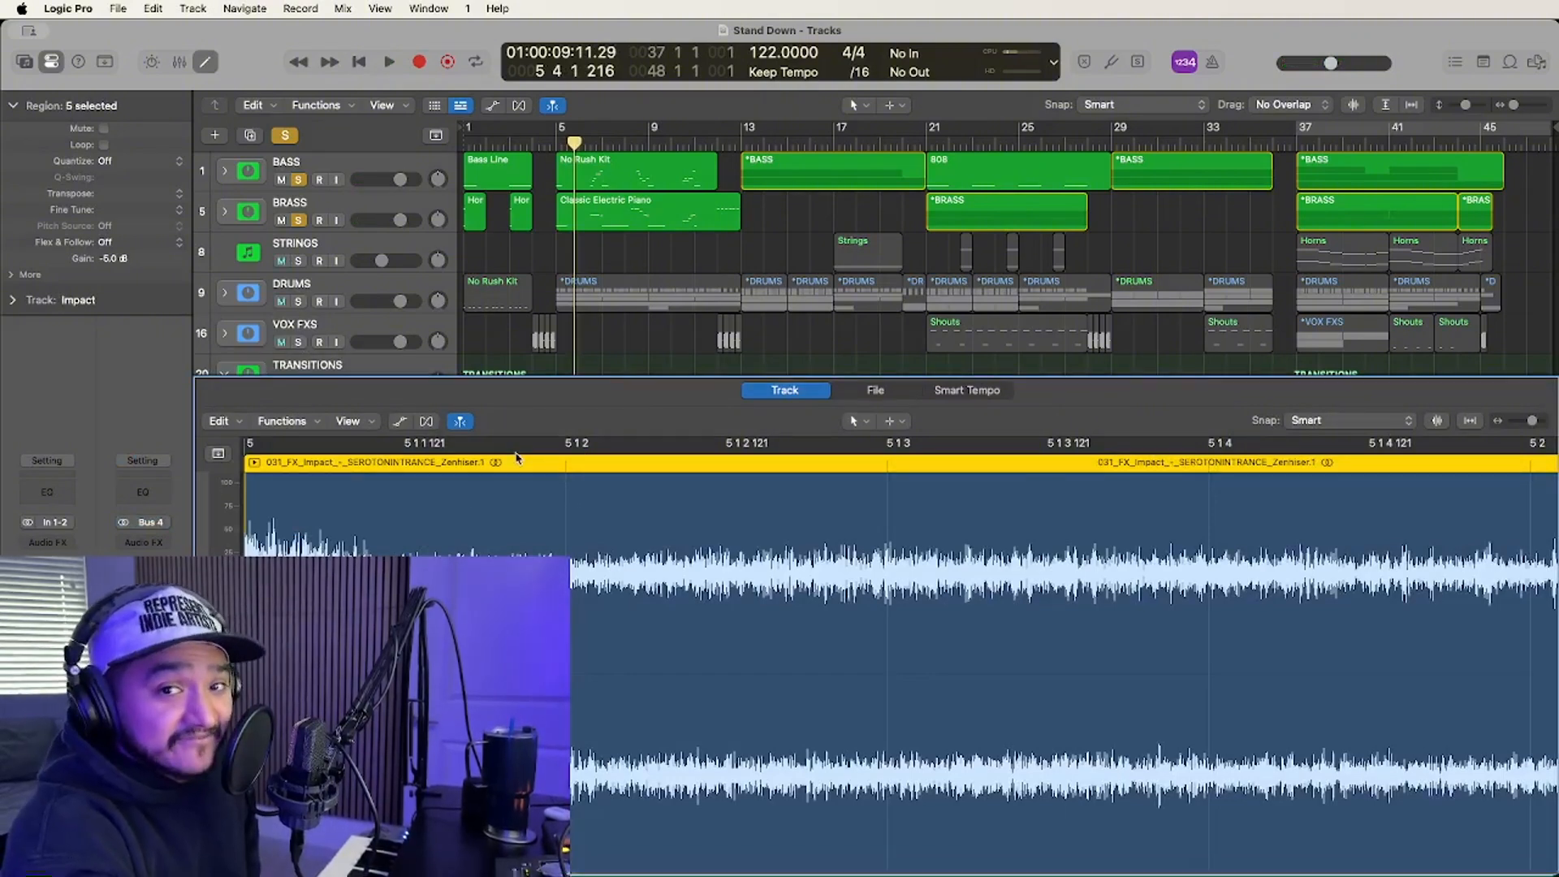
pyautogui.press('x')
pyautogui.press('x')
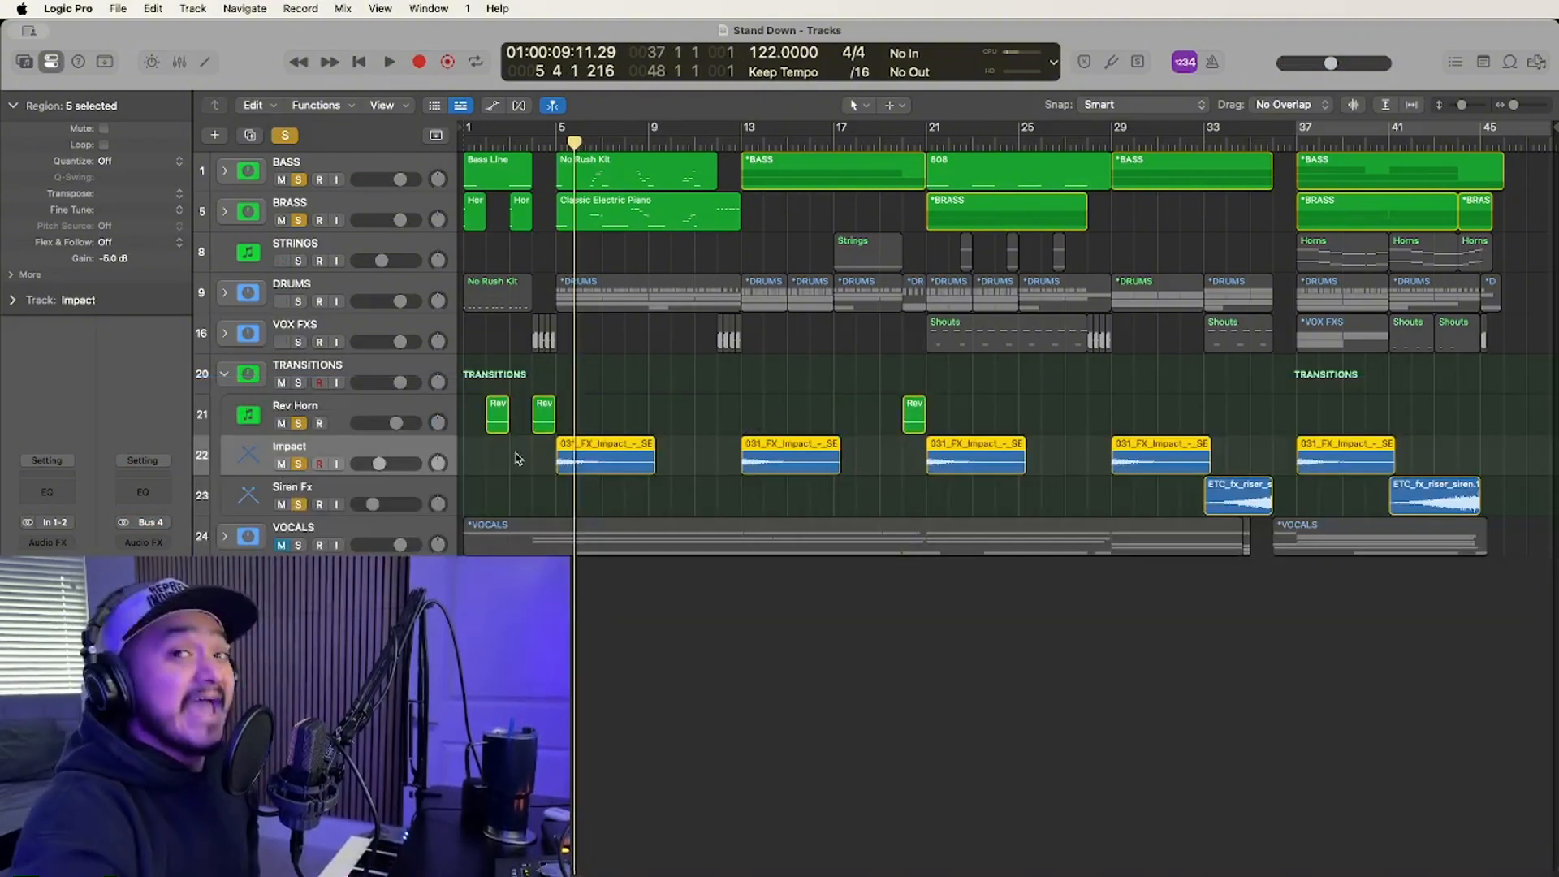
# Deselect the Impact regions and replay the soloed tracks from bar 4 beat 4 to bar 5 beat 3.
pyautogui.click(595, 393)
pyautogui.click(551, 143)
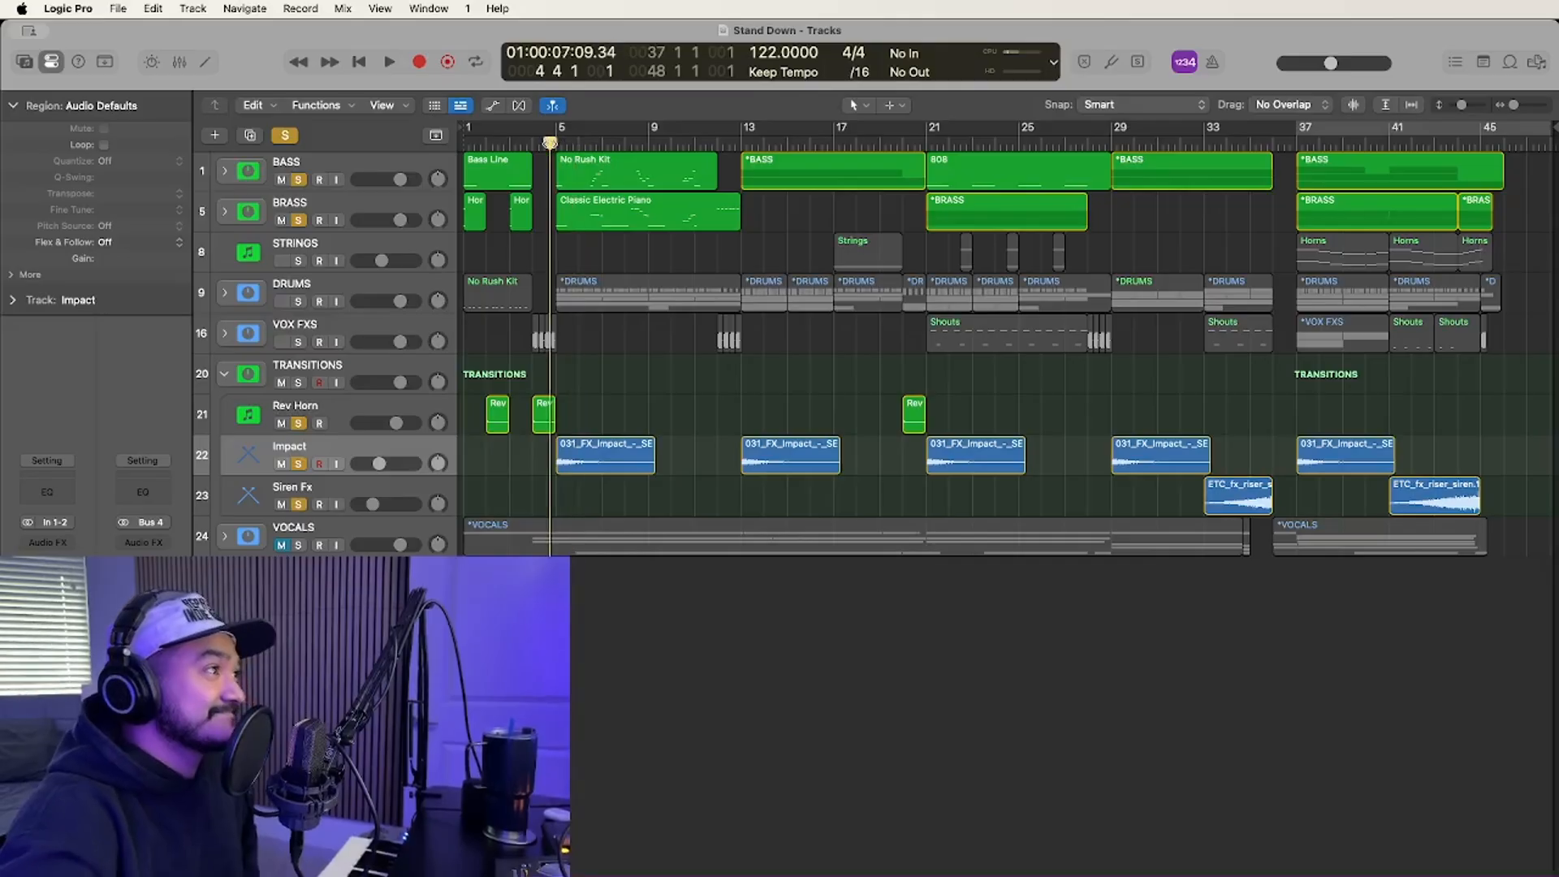
pyautogui.press('space')
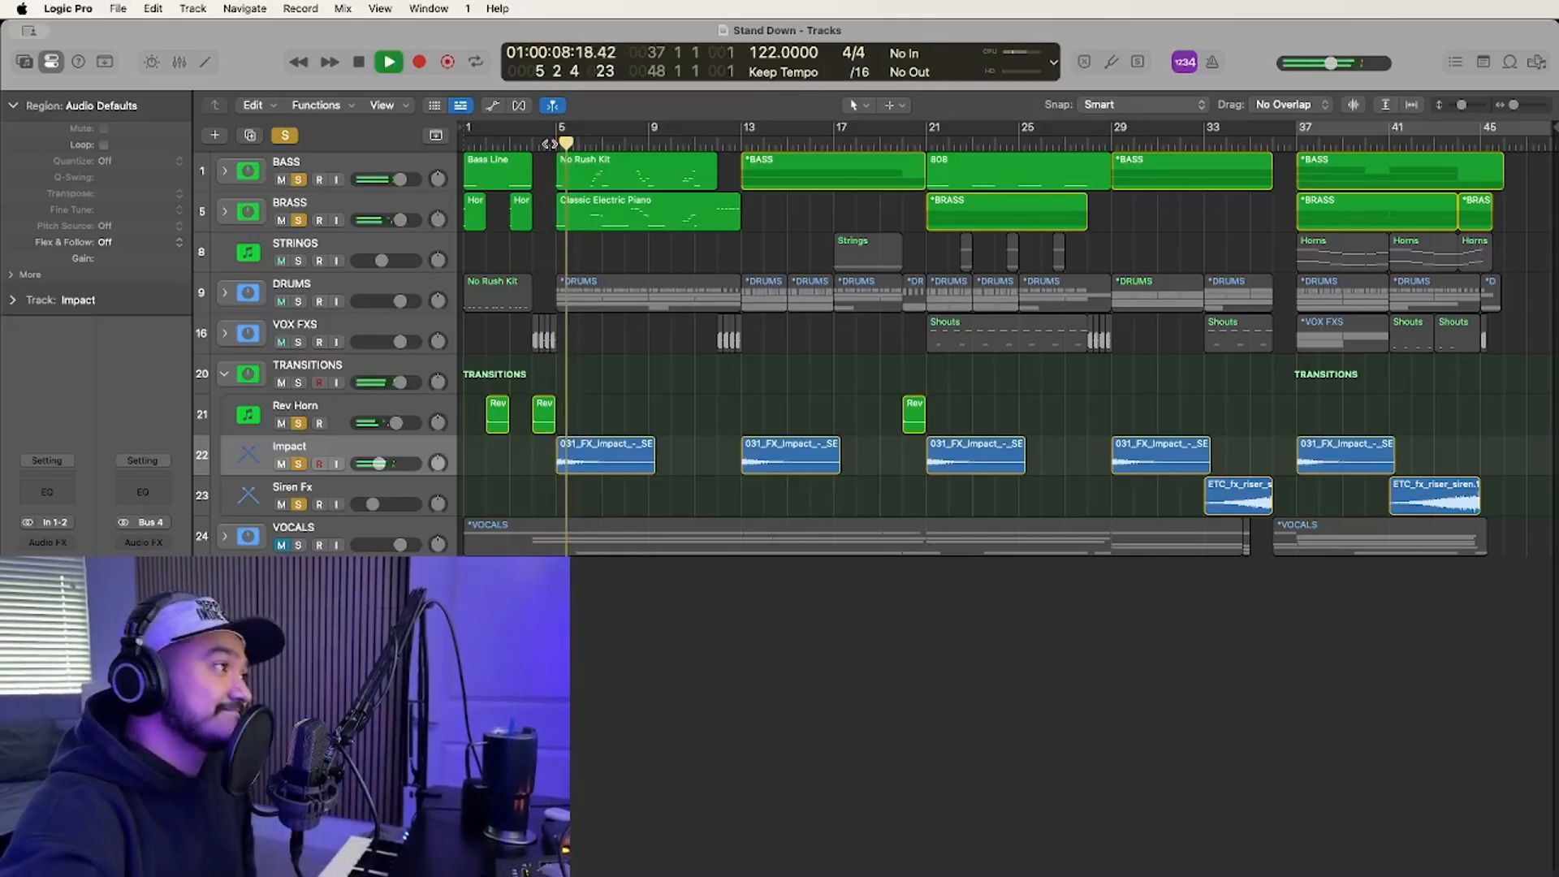
pyautogui.press('space')
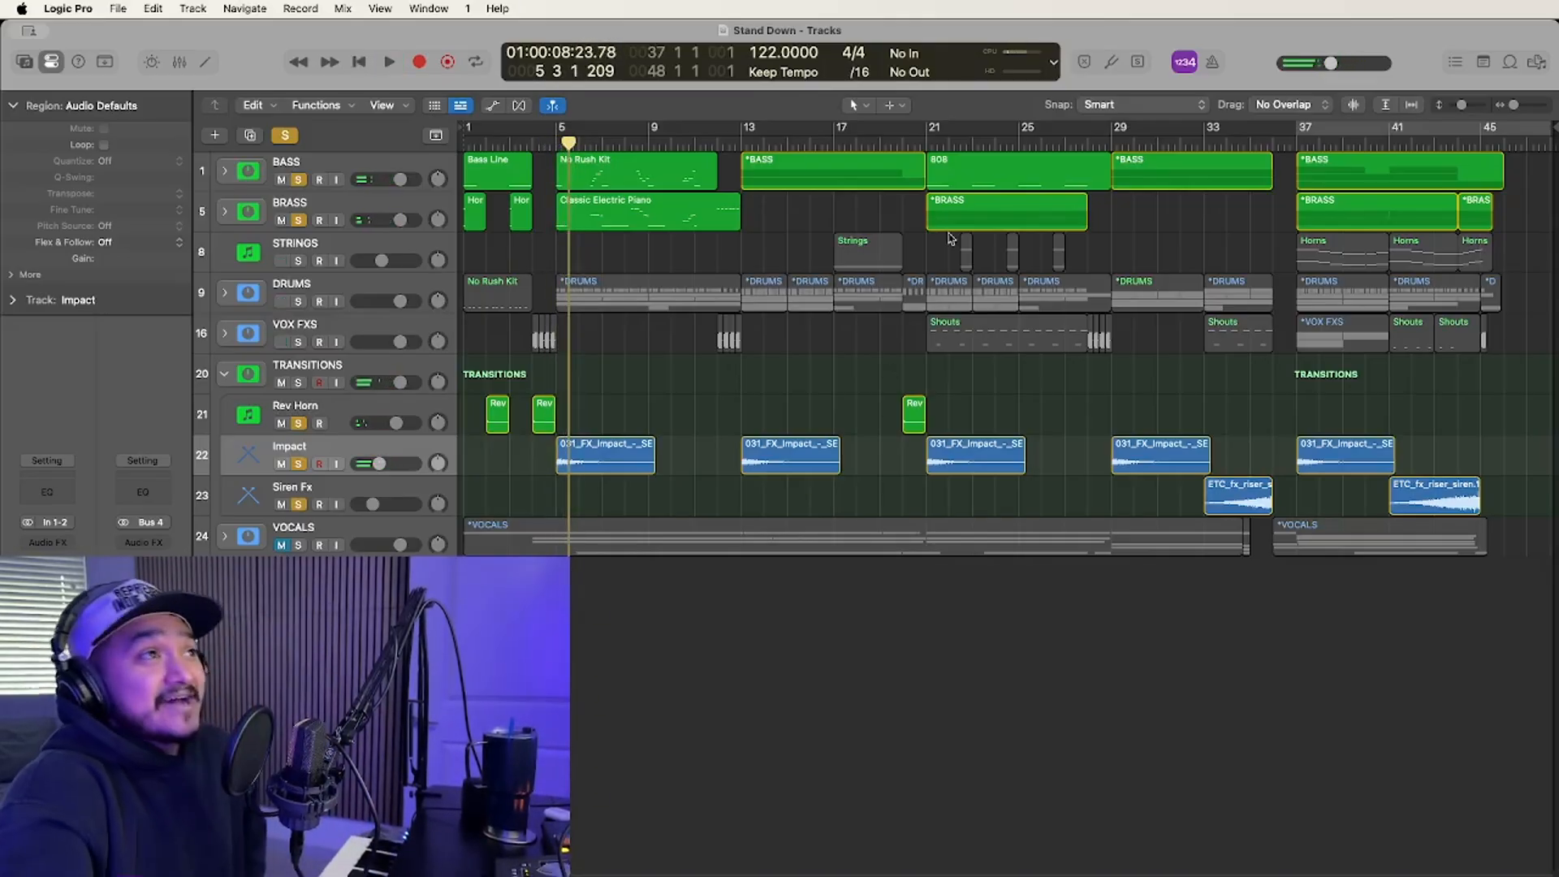
# Move the playhead to bar 33 and select the Siren Fx track with its riser regions.
pyautogui.click(1208, 141)
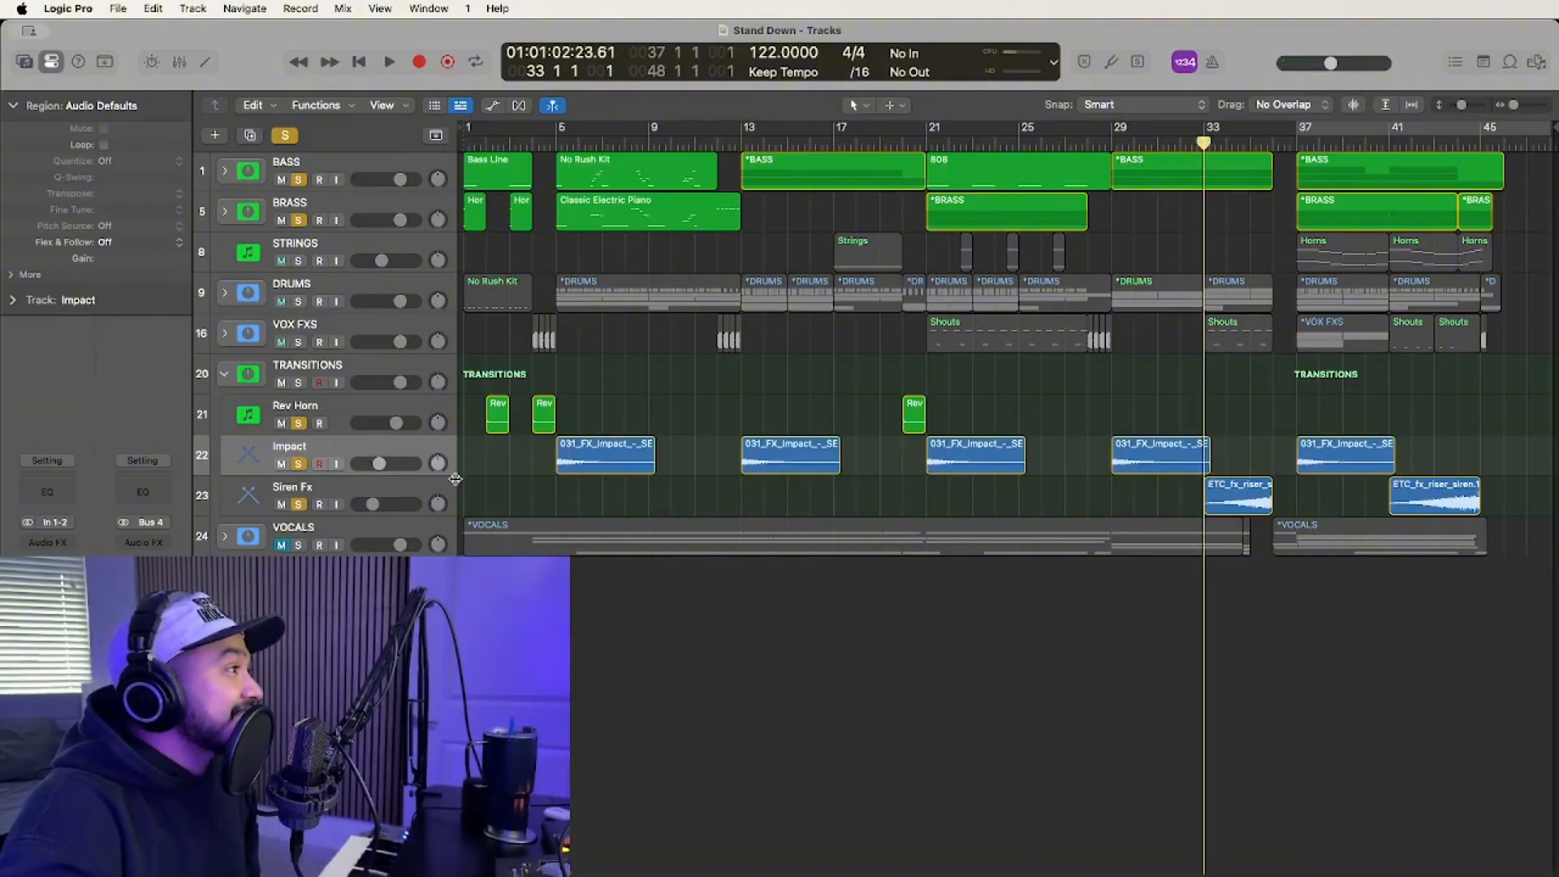
pyautogui.hscroll(2, 830, 498)
pyautogui.hscroll(-2, 830, 499)
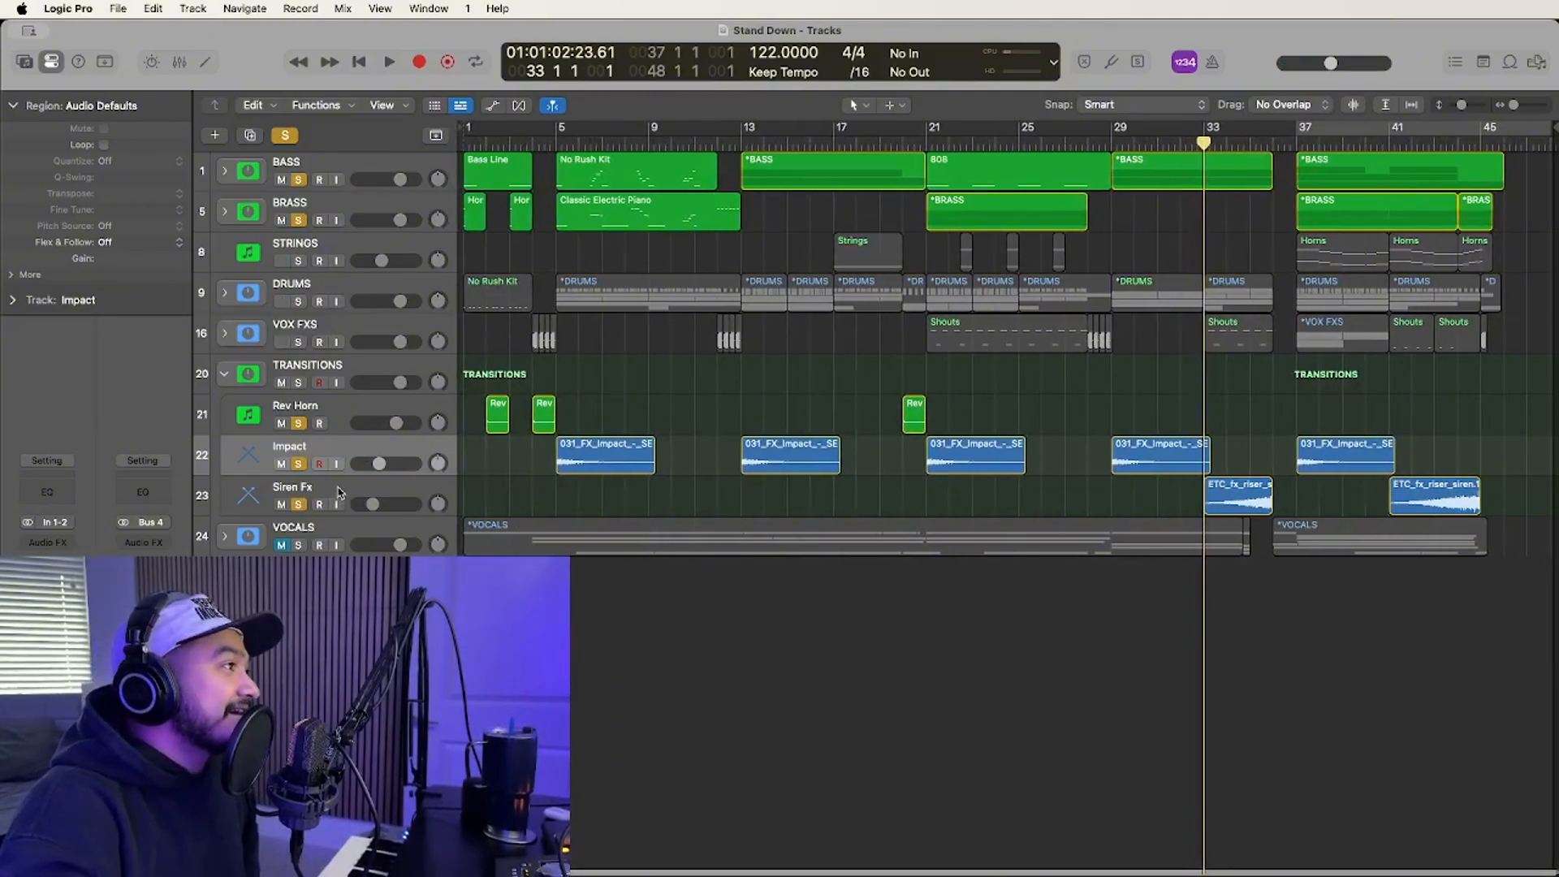
pyautogui.click(456, 484)
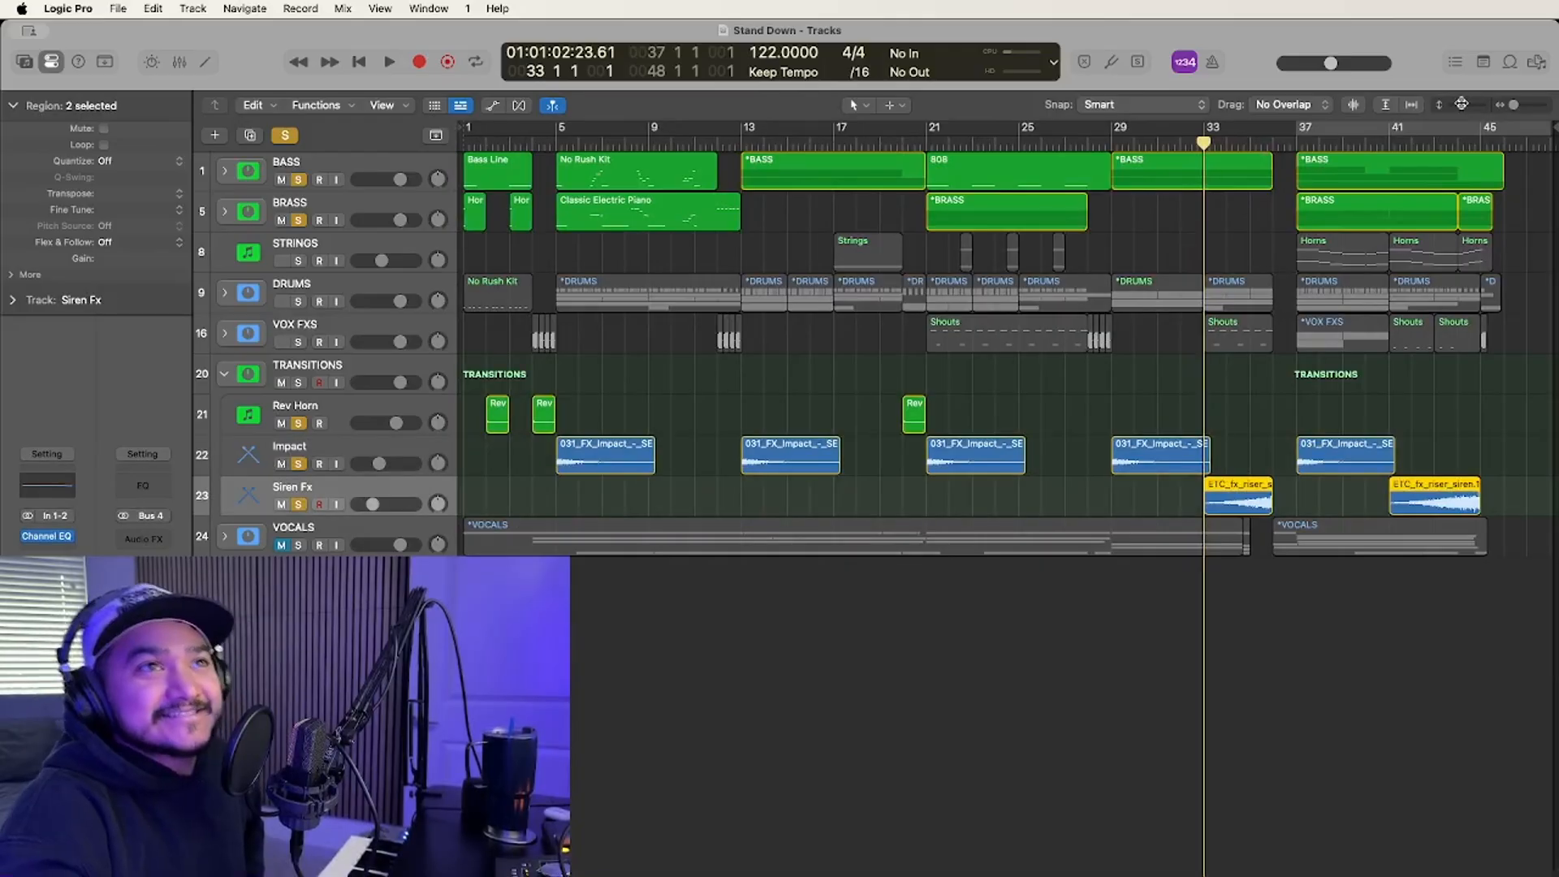
pyautogui.moveTo(1462, 103); pyautogui.dragTo(1467, 104)
pyautogui.scroll(5, 1183, 376)
pyautogui.hscroll(5, 1183, 376)
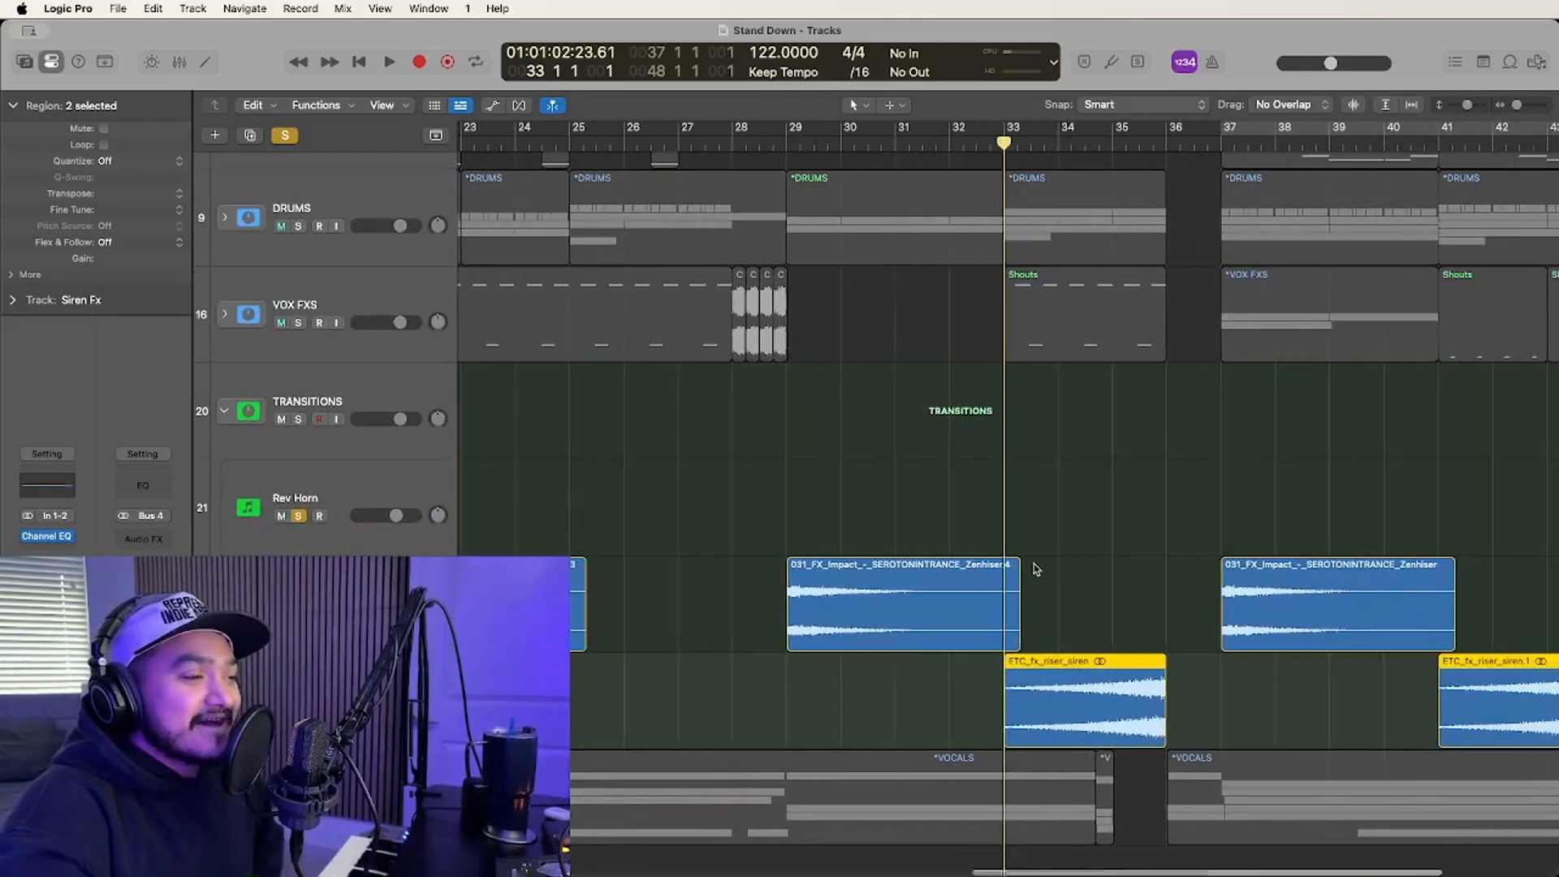
# Play the siren riser from bar 33 to bar 38, taking the BASS and BRASS stacks out of solo during playback.
pyautogui.press('space')
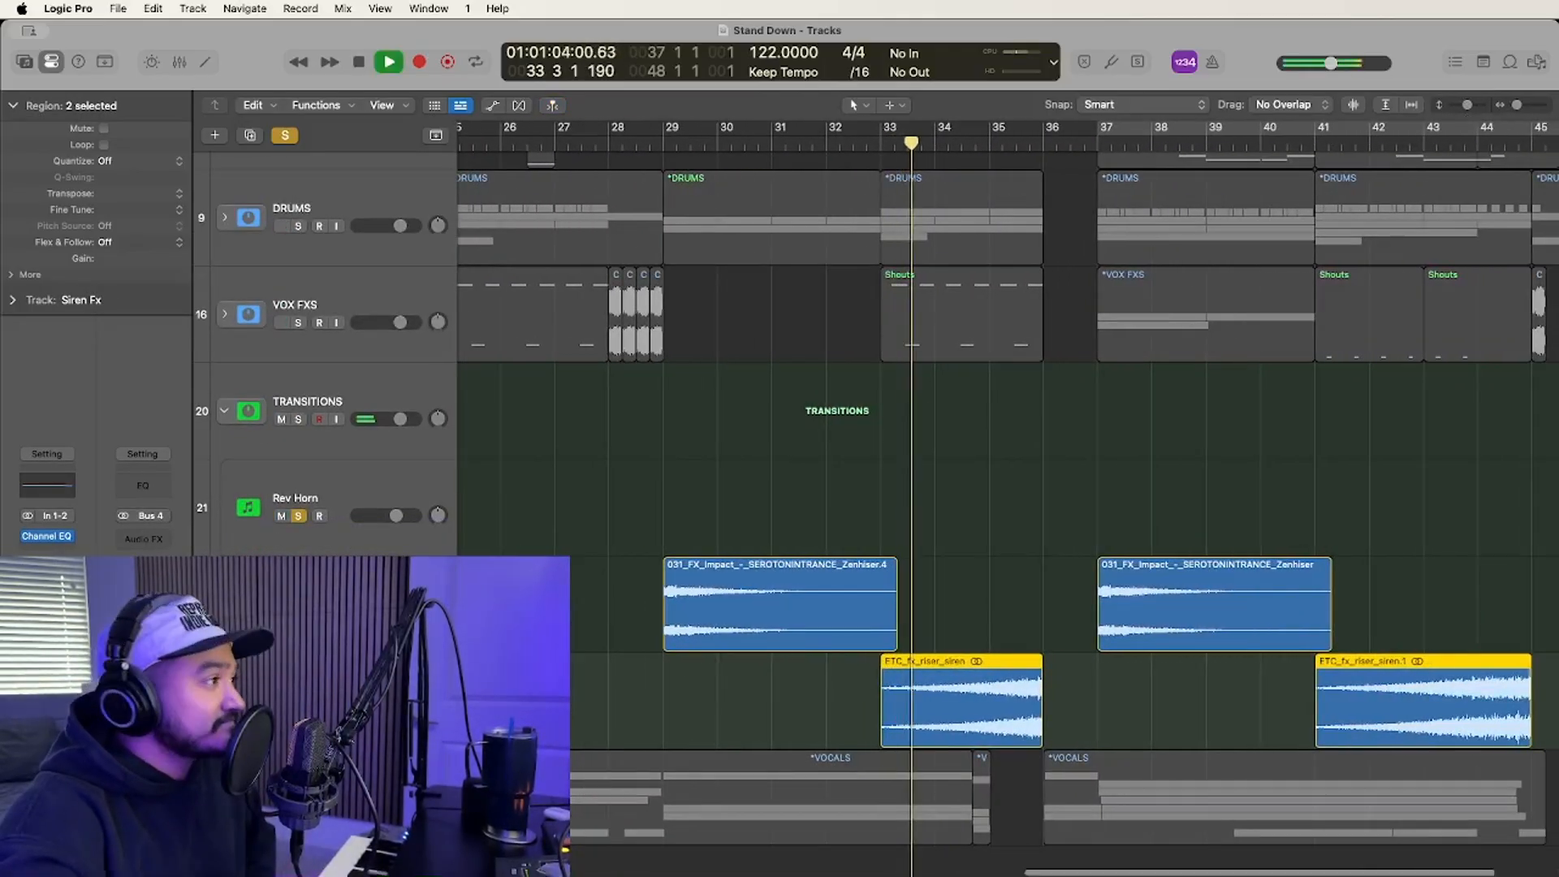
pyautogui.scroll(6, 298, 205)
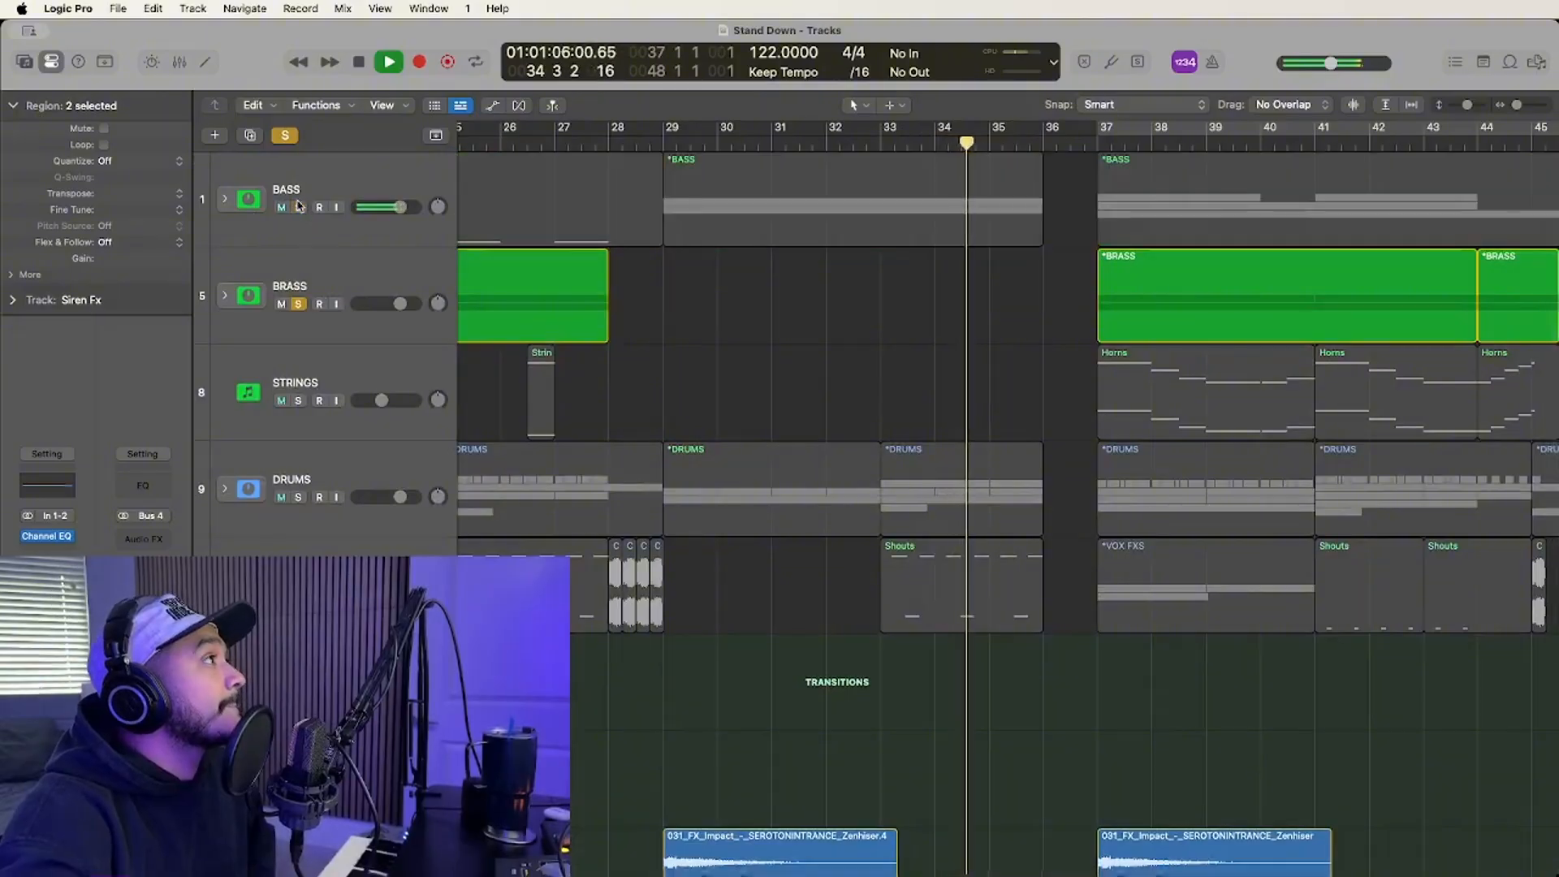
pyautogui.scroll(-6, 721, 418)
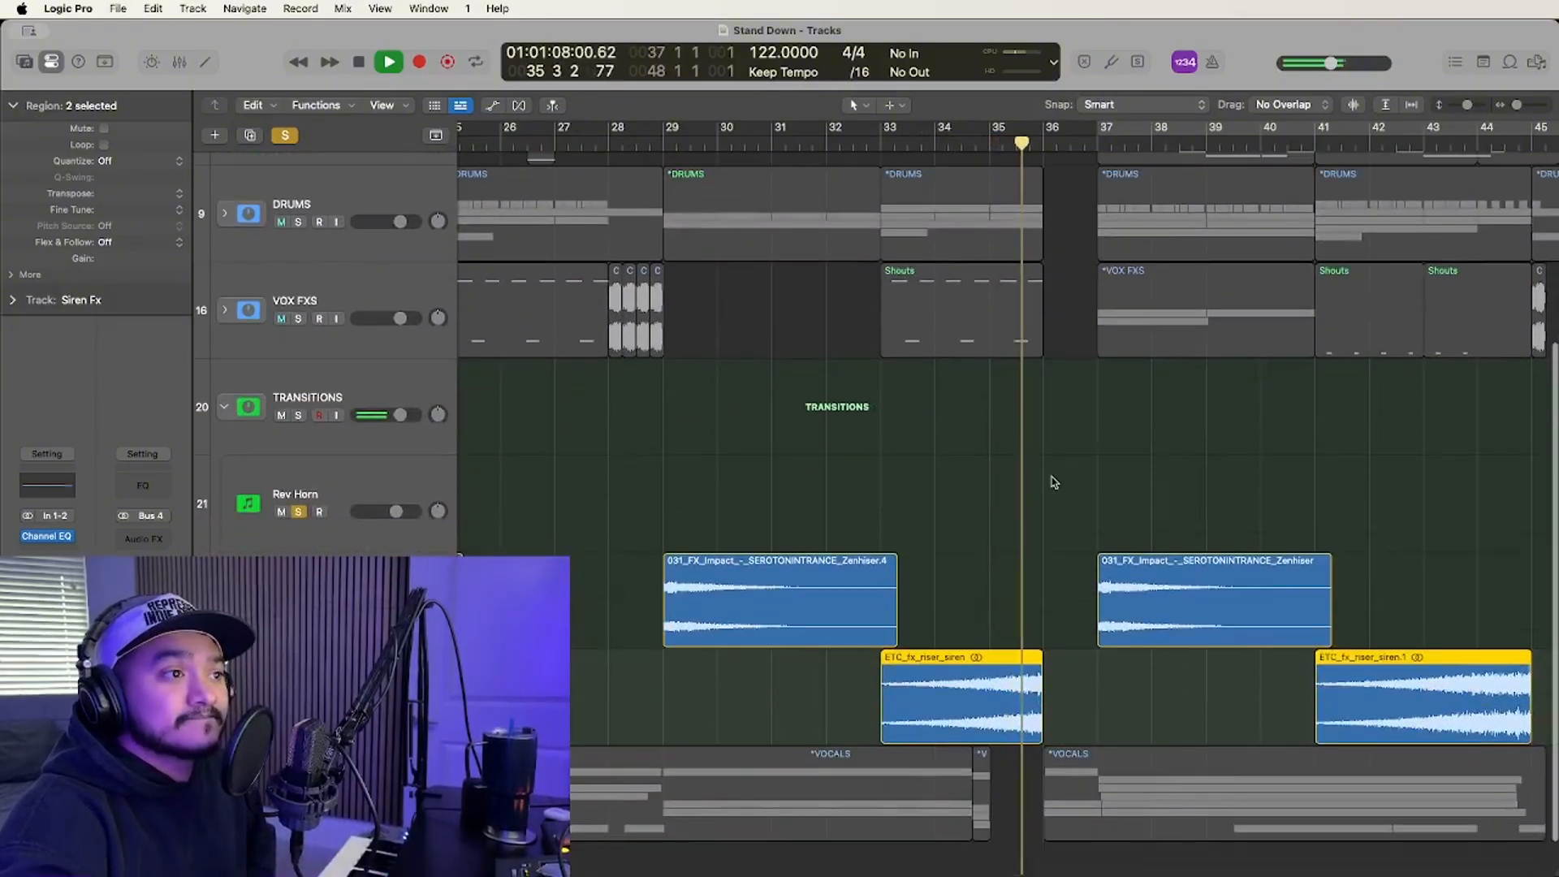
pyautogui.scroll(-2, 1054, 482)
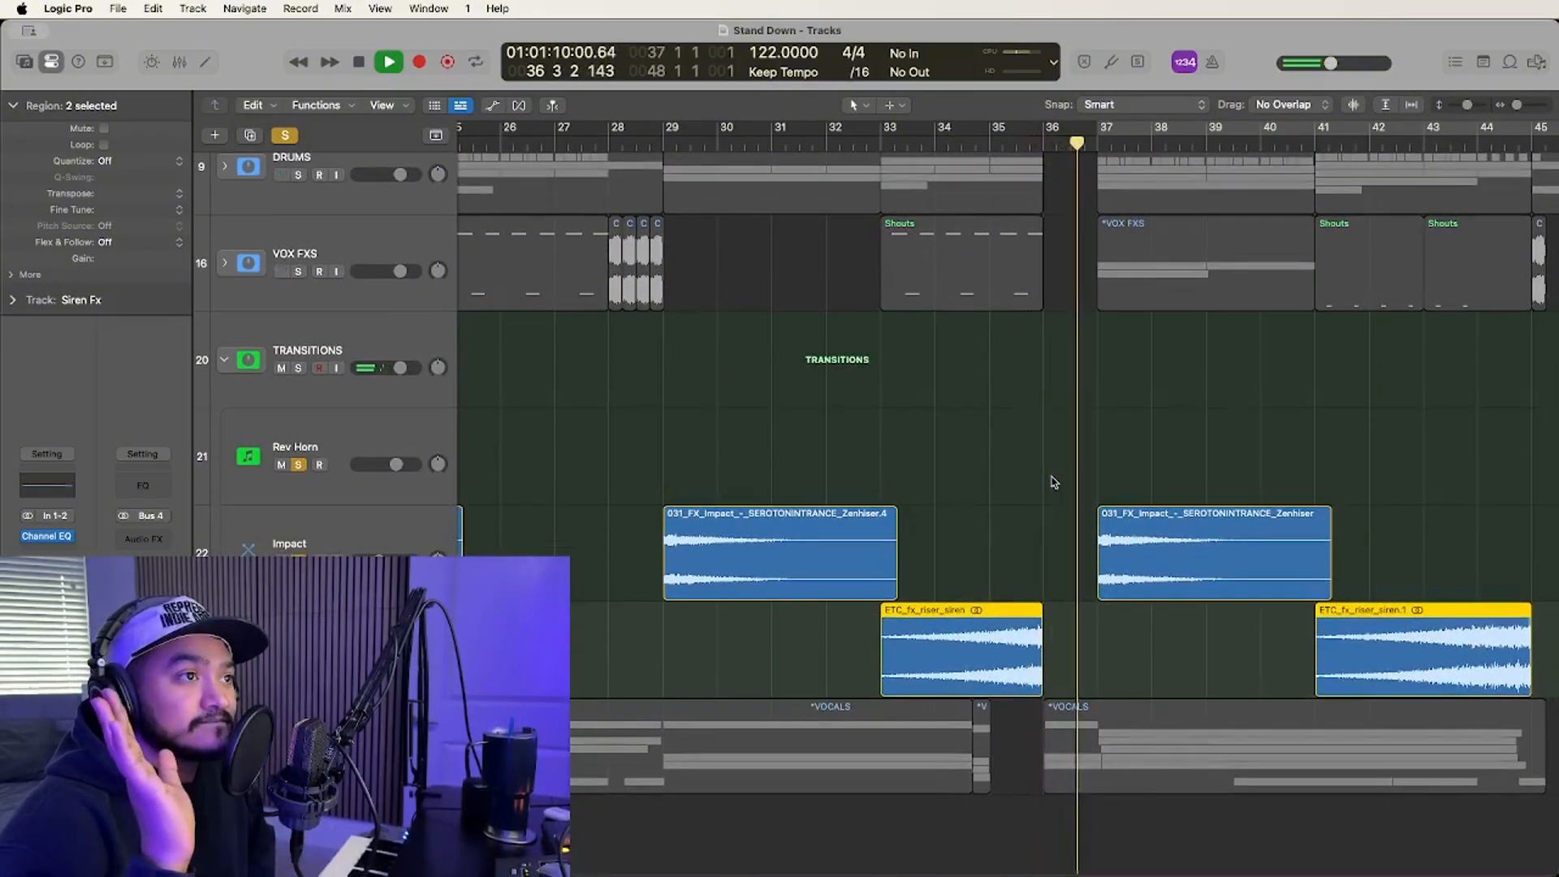
pyautogui.scroll(4, 1053, 482)
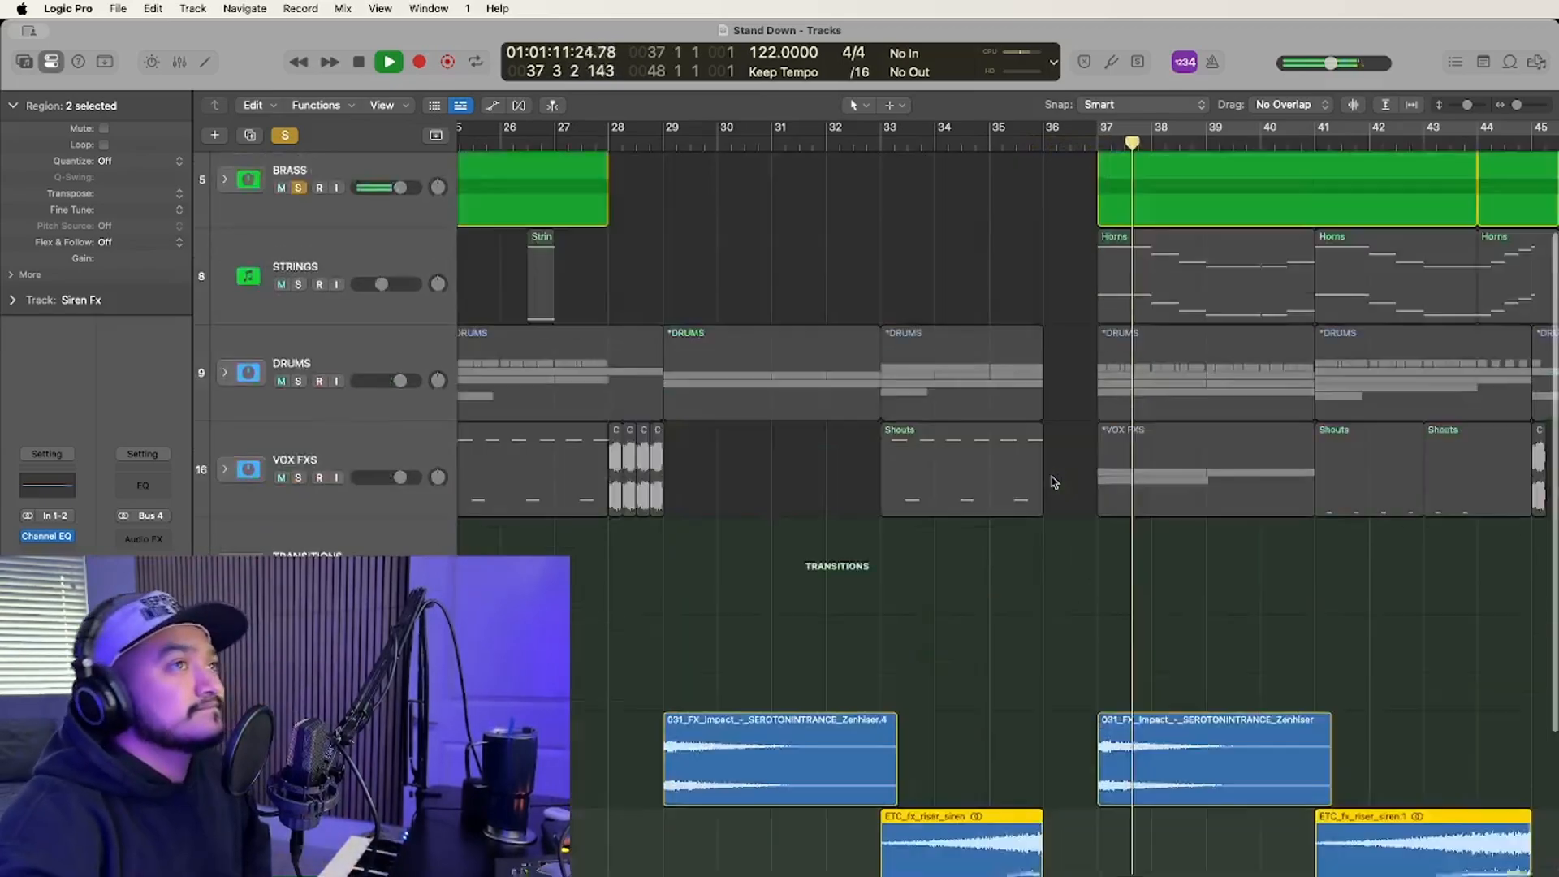
pyautogui.scroll(3, 1054, 481)
pyautogui.click(300, 304)
pyautogui.press('space')
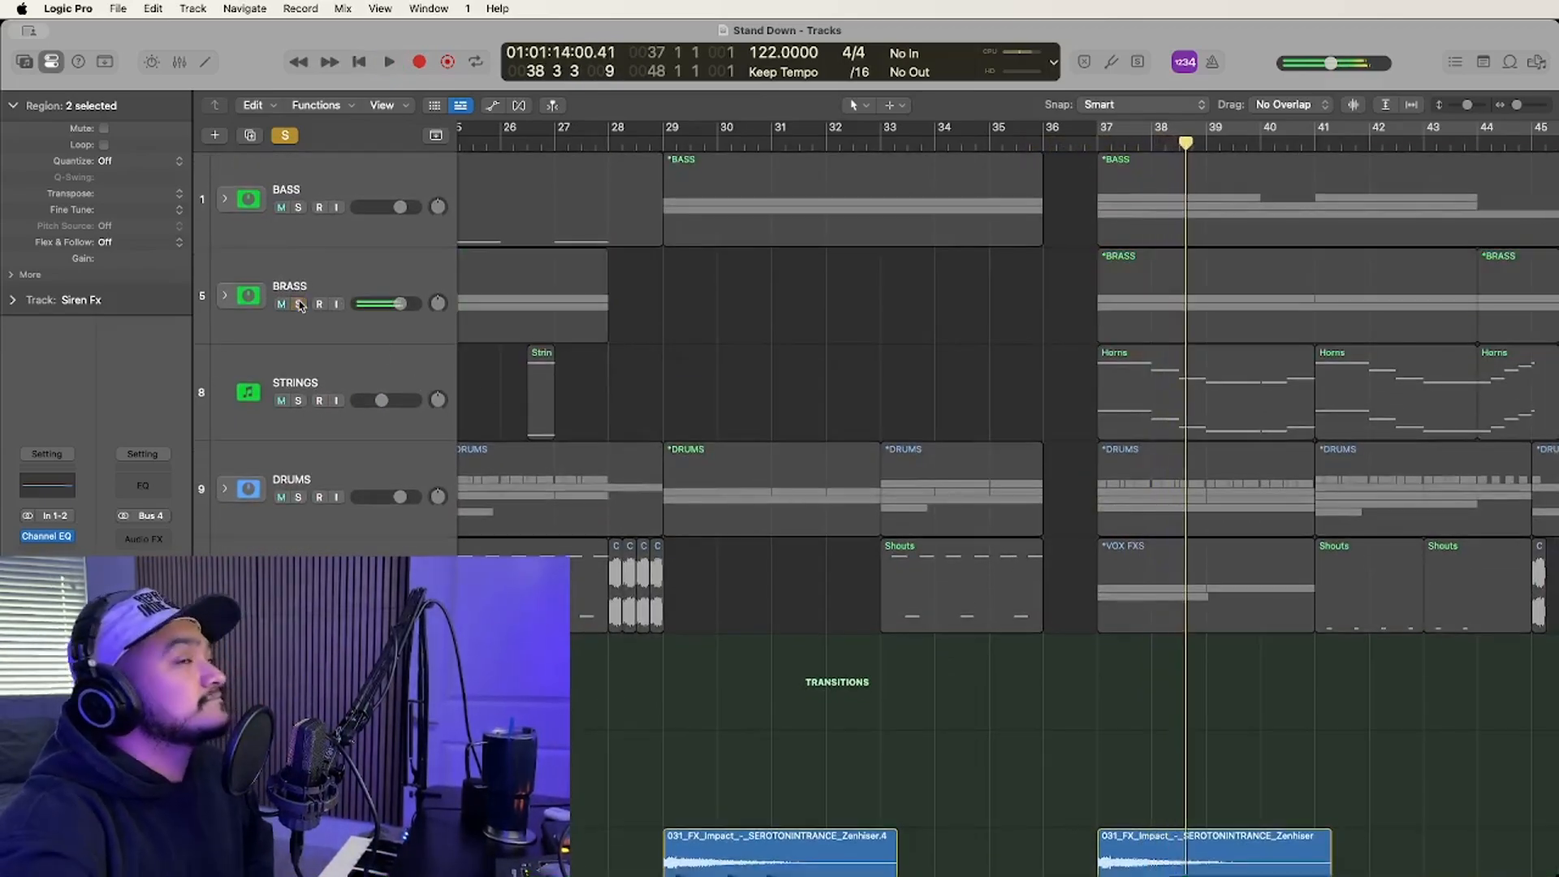
# Clear all track solos across the full arrangement and collapse the TRANSITIONS stack.
pyautogui.press('super+Left')
pyautogui.press('super+Left')
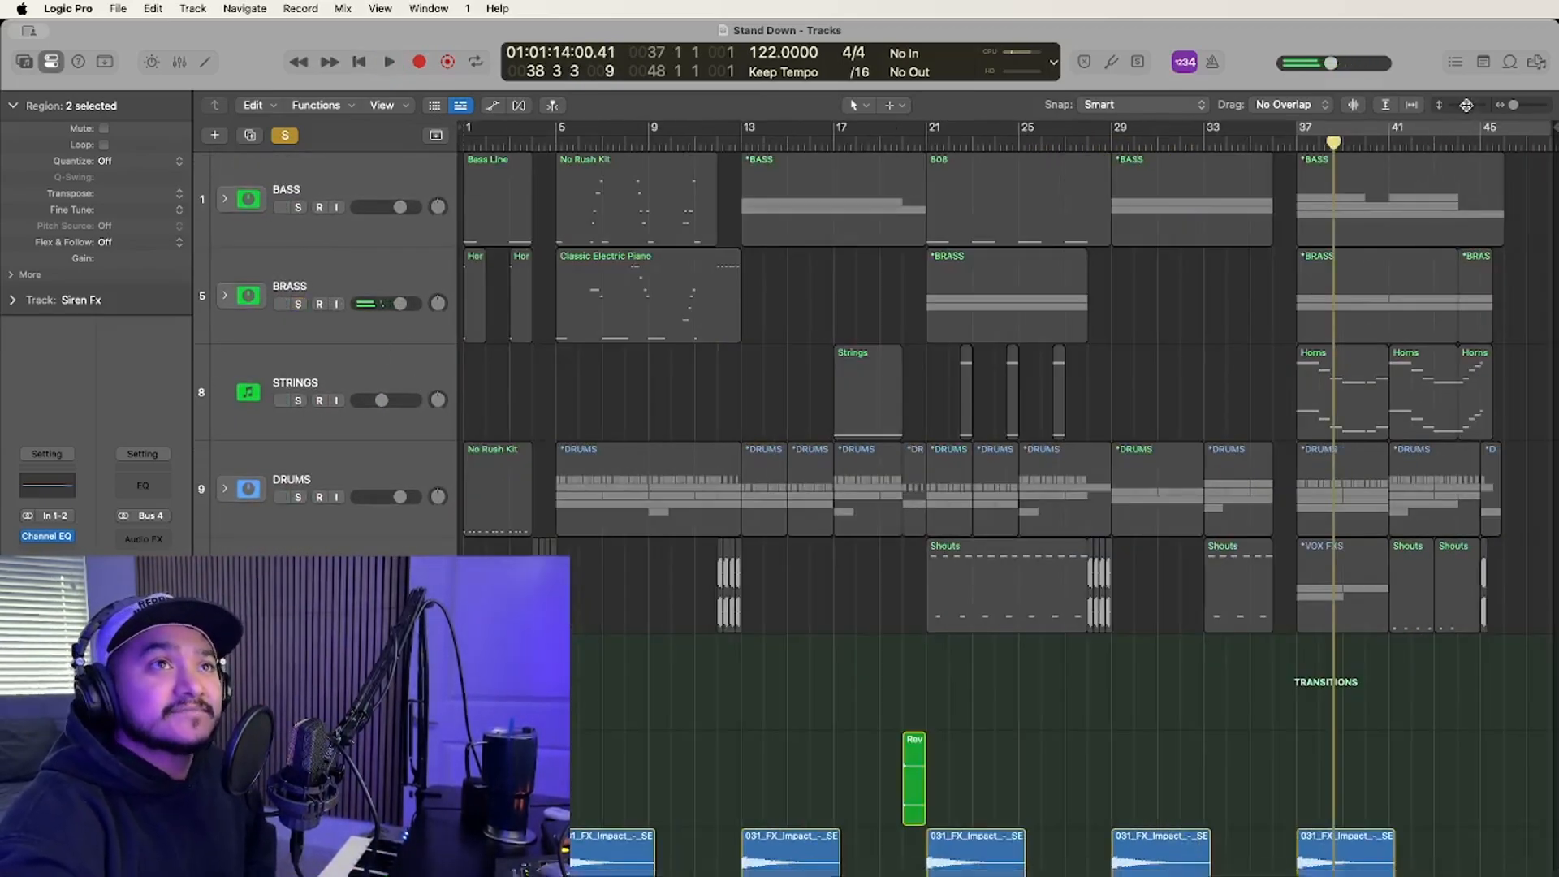
pyautogui.moveTo(1466, 105); pyautogui.dragTo(1460, 105)
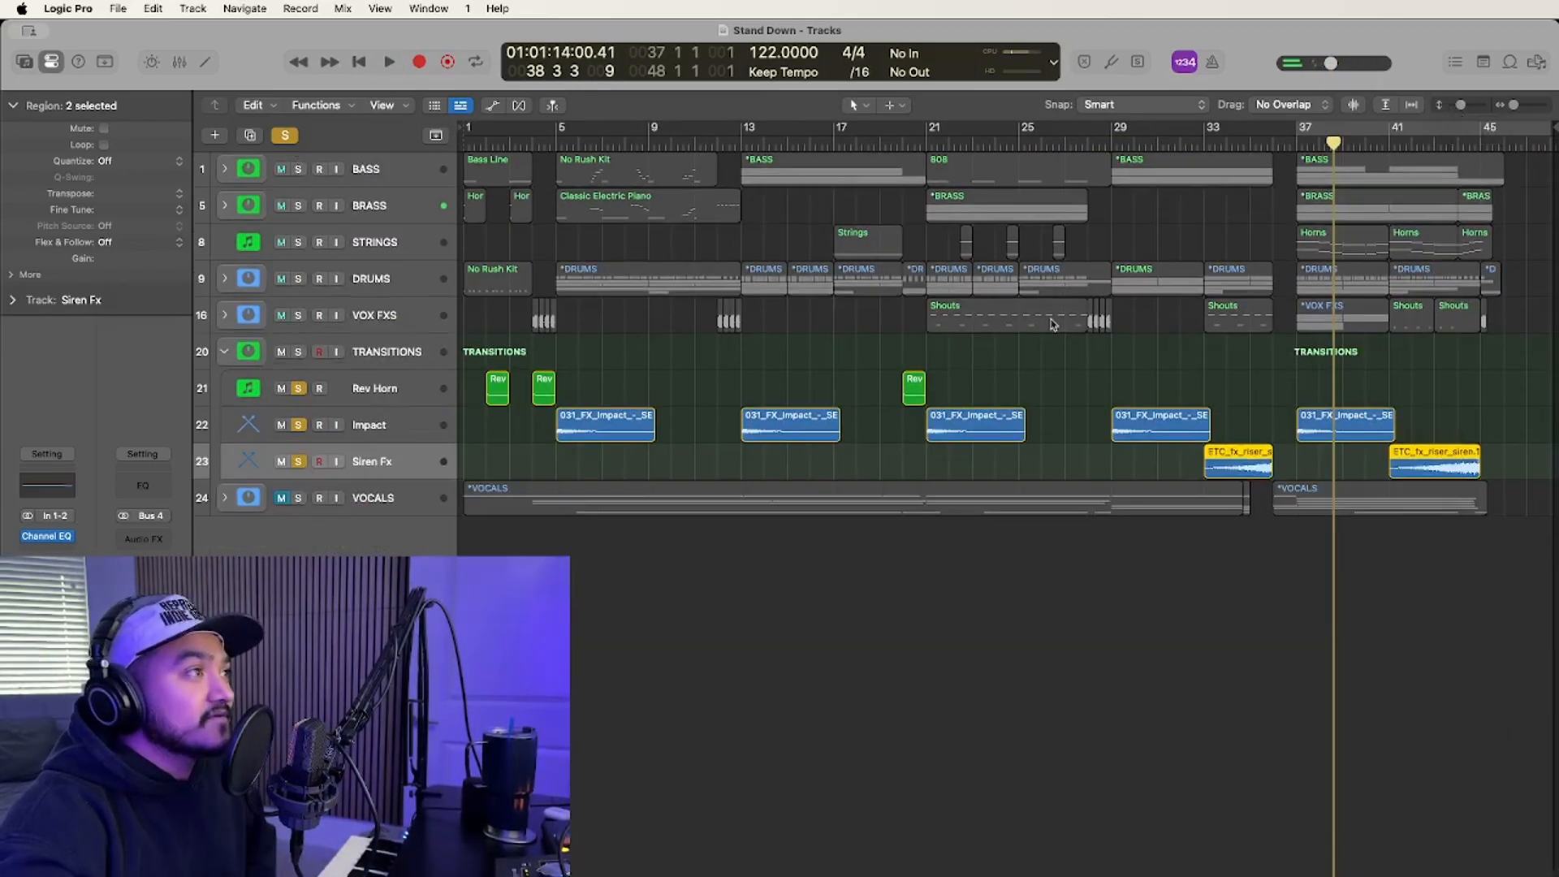
pyautogui.keyDown('alt'); pyautogui.click(298, 463); pyautogui.keyUp('alt')
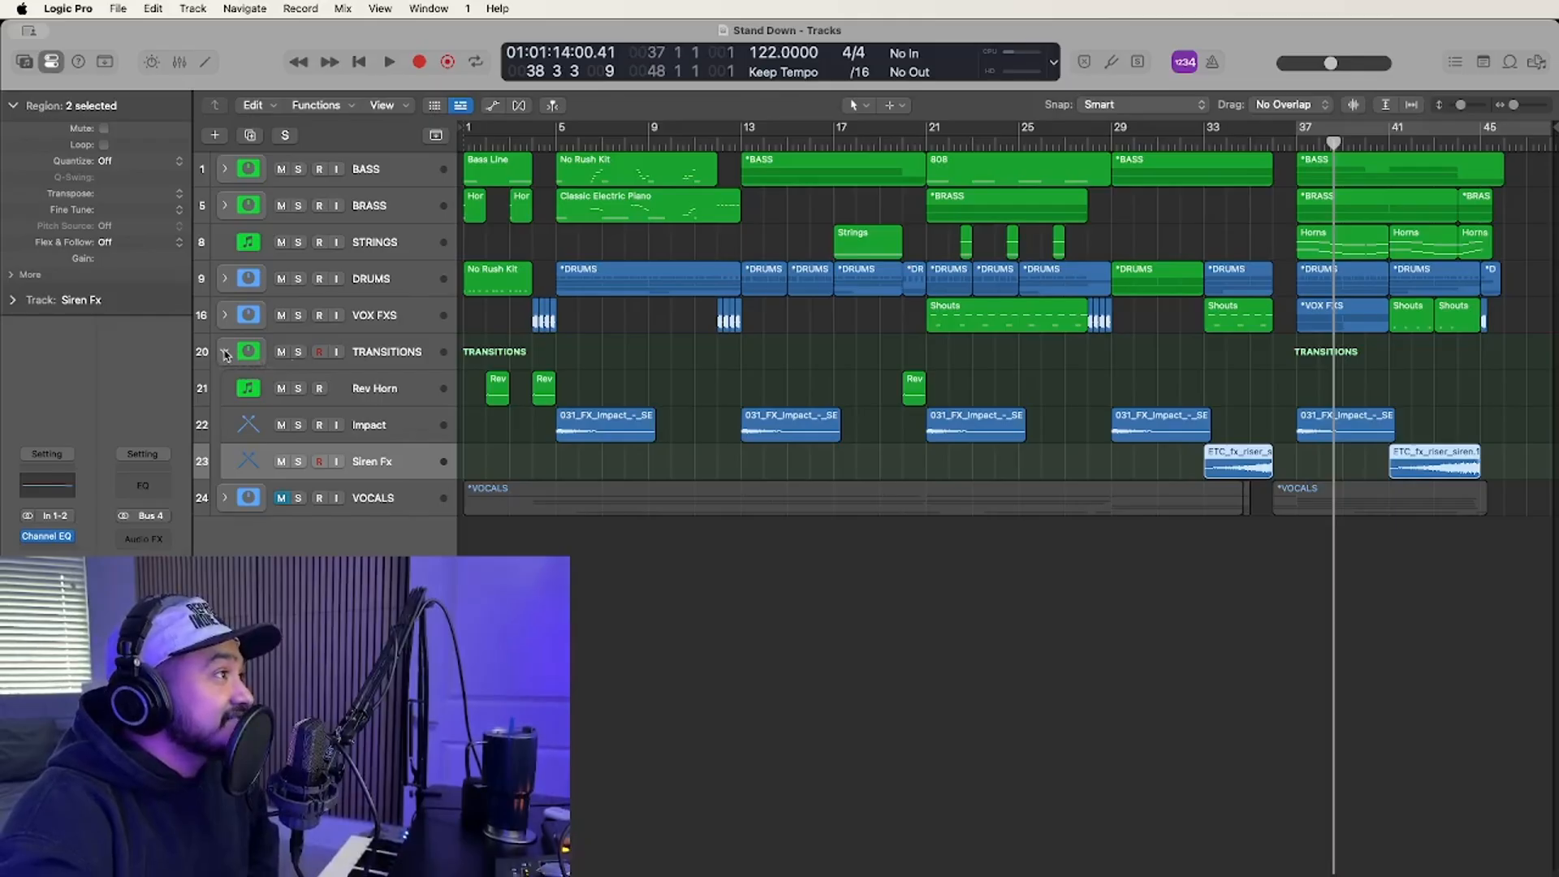
pyautogui.click(225, 354)
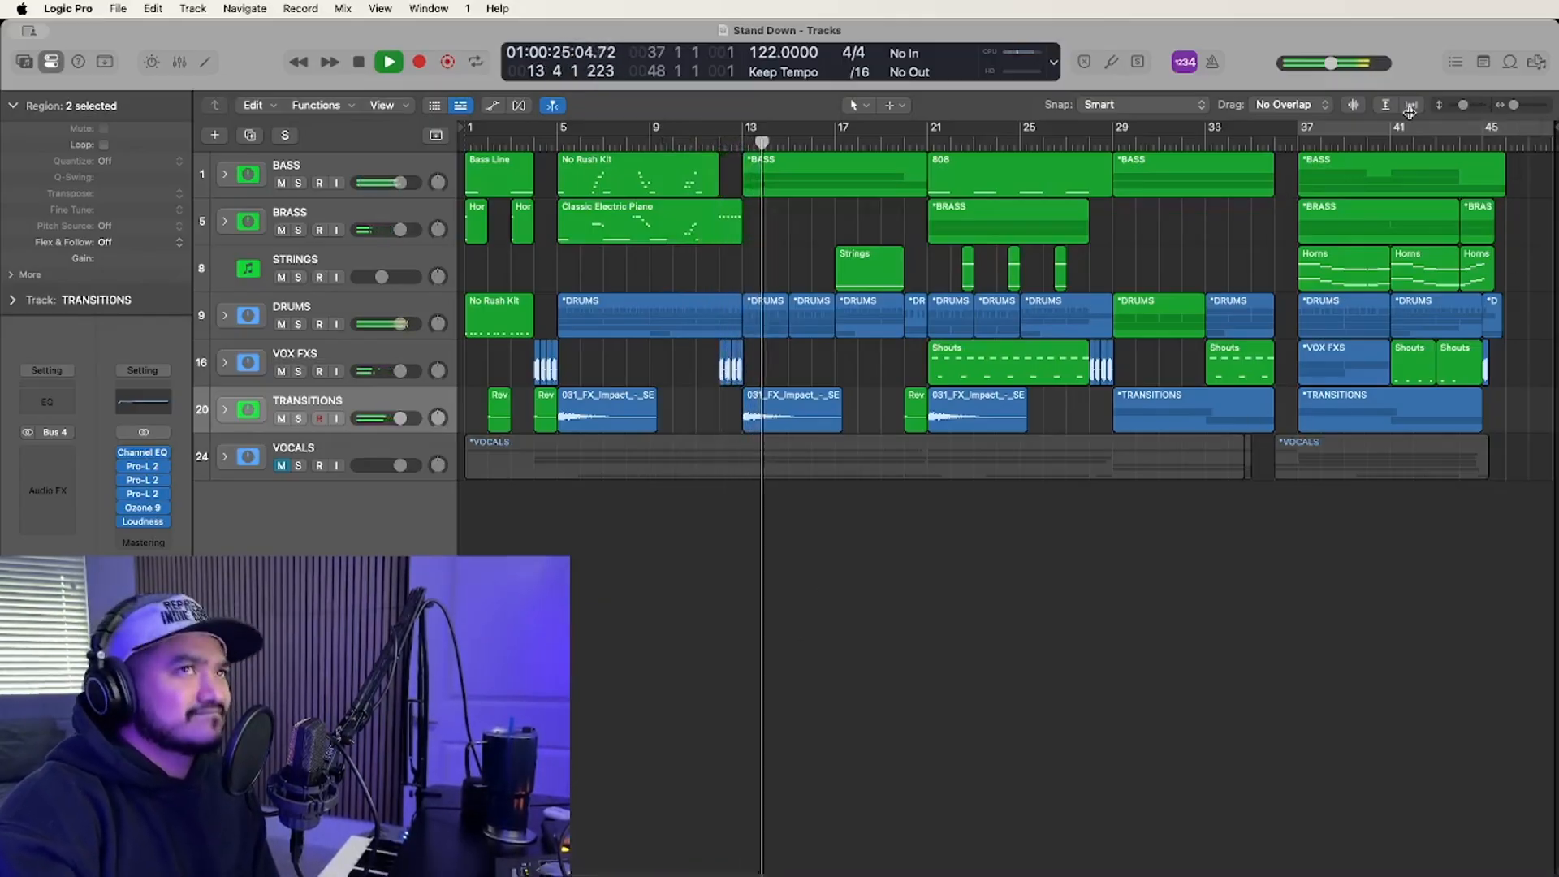
# Expand the BASS, BRASS, DRUMS, VOX FXS and TRANSITIONS stacks during playback, and stop in bar 21 at the BASS tracks.
pyautogui.click(224, 174)
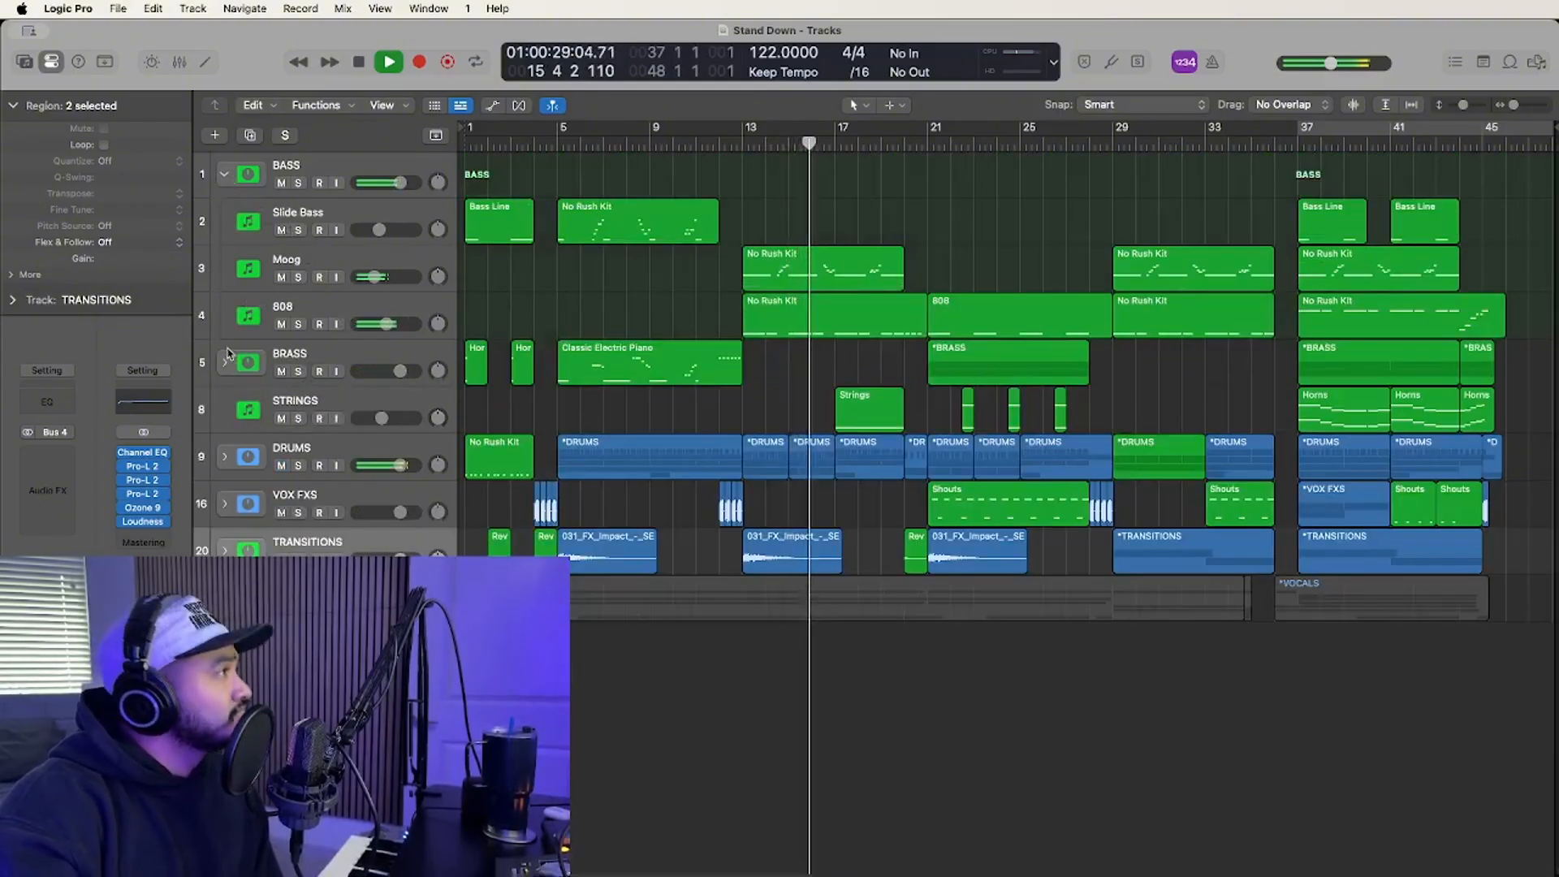
pyautogui.click(224, 362)
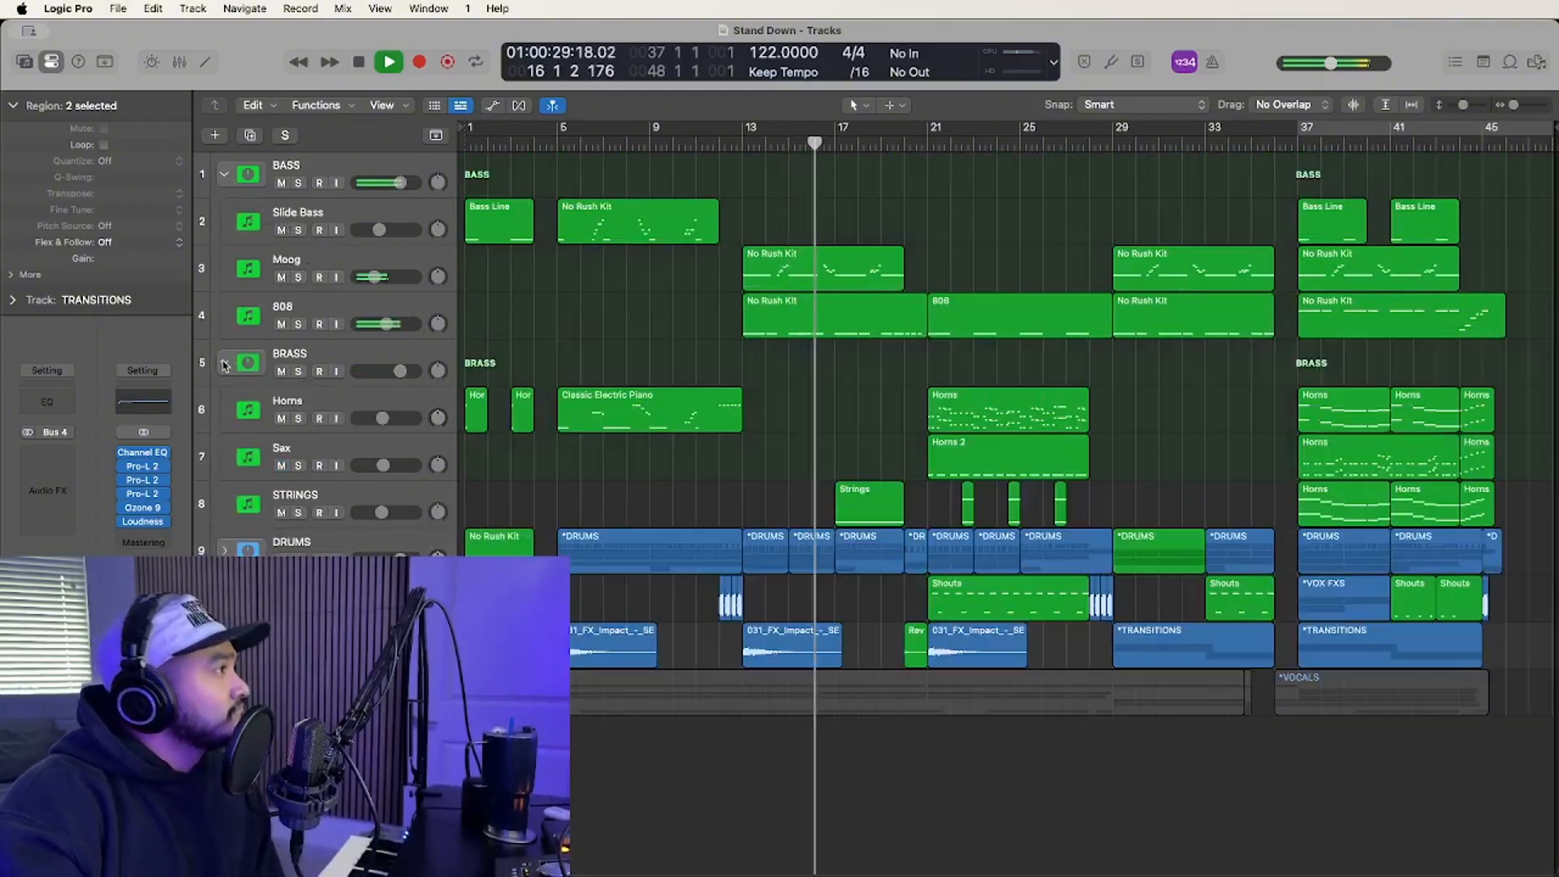
pyautogui.click(224, 550)
pyautogui.scroll(-3, 226, 552)
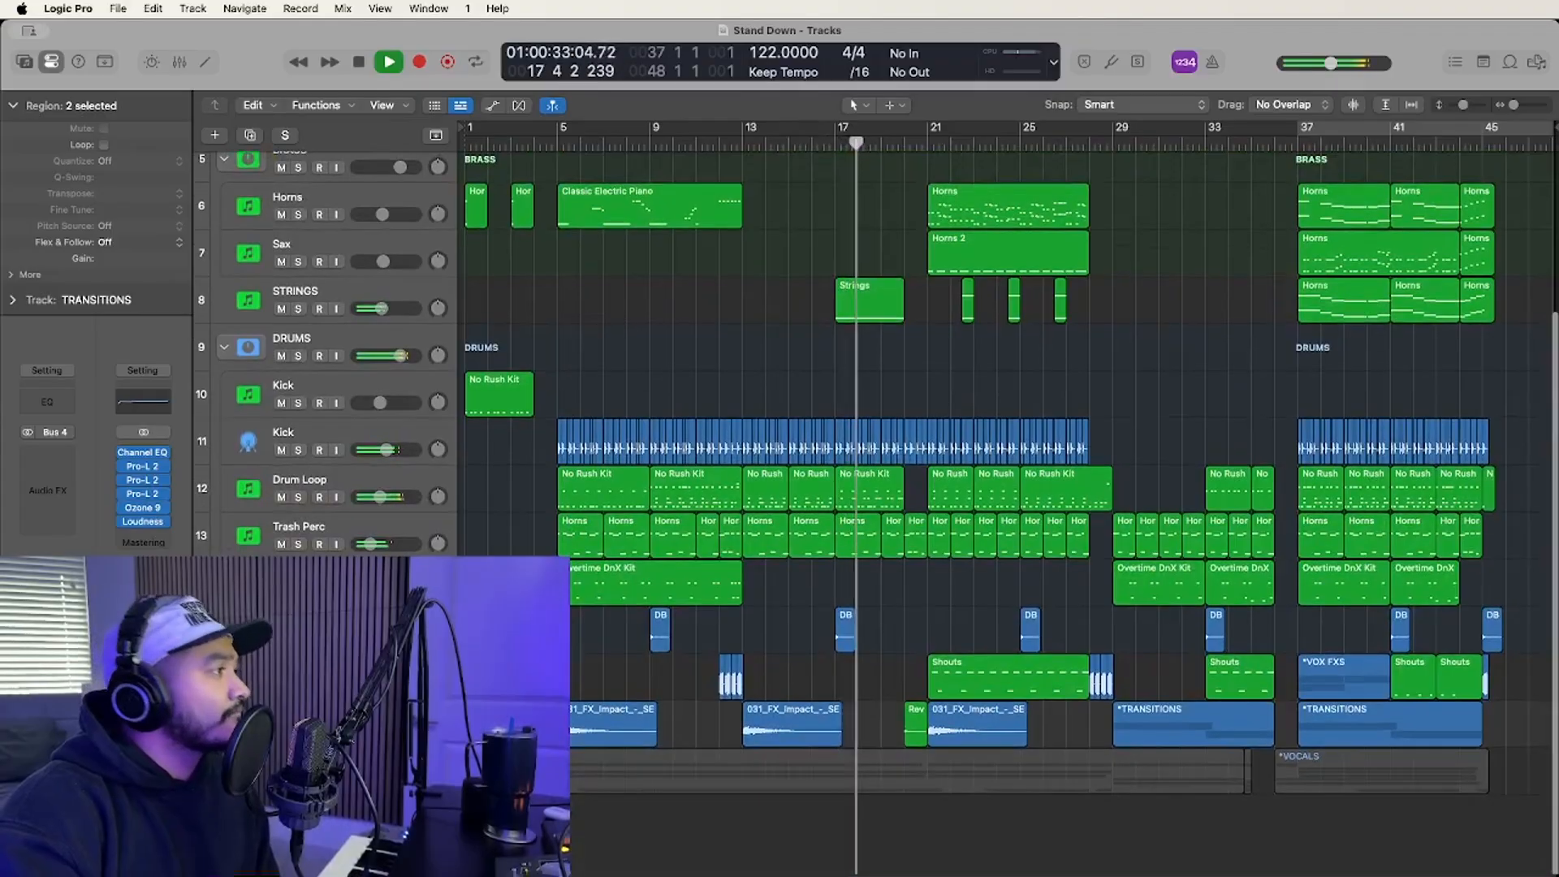
pyautogui.click(225, 677)
pyautogui.scroll(-3, 224, 677)
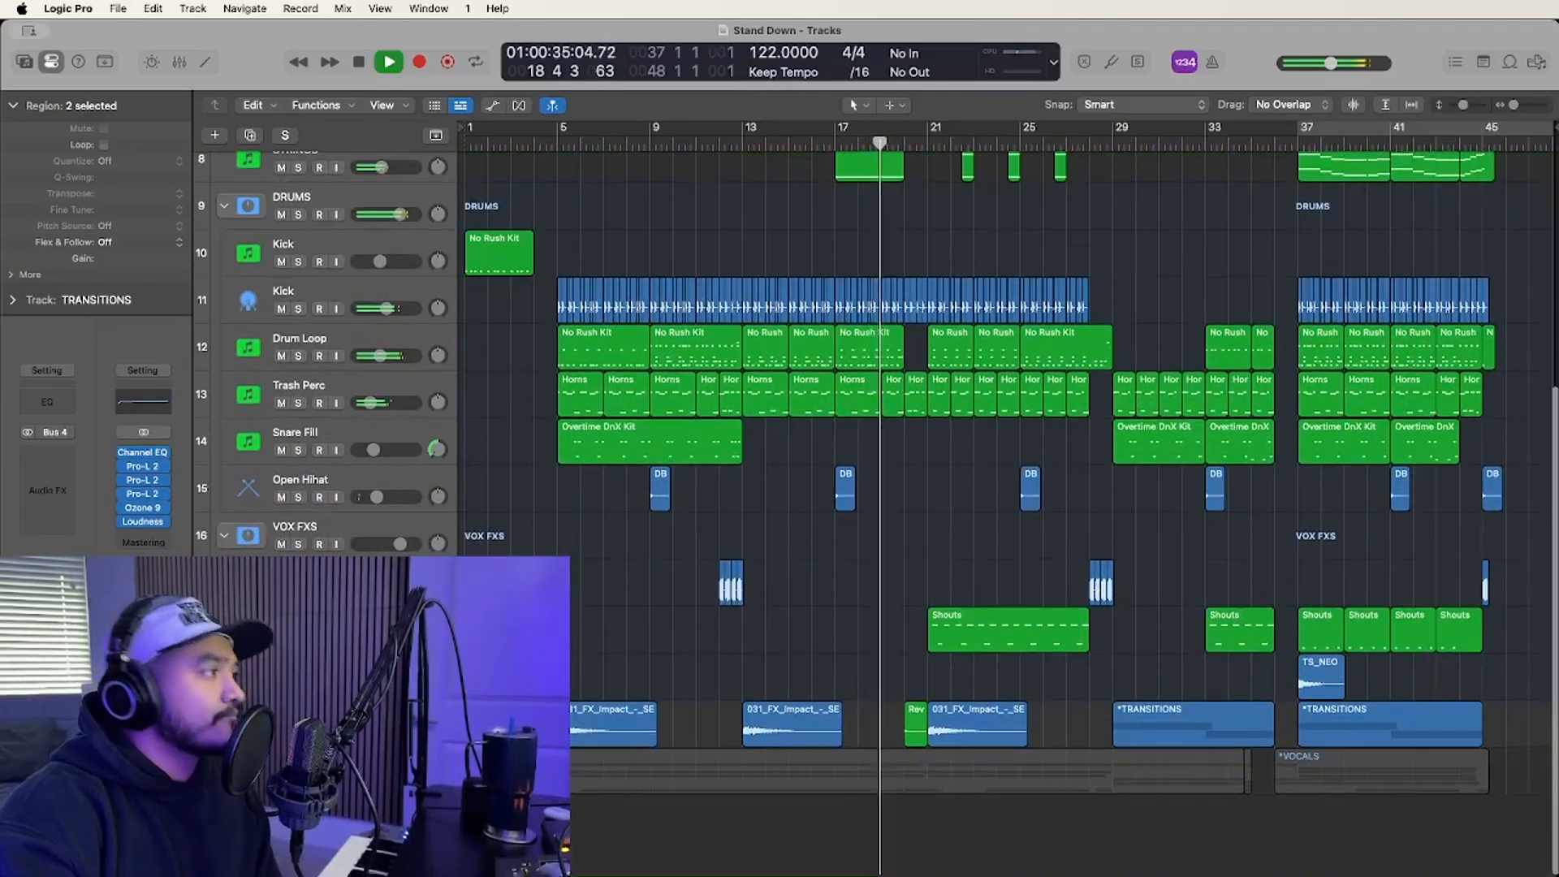
pyautogui.click(224, 724)
pyautogui.scroll(-3, 627, 540)
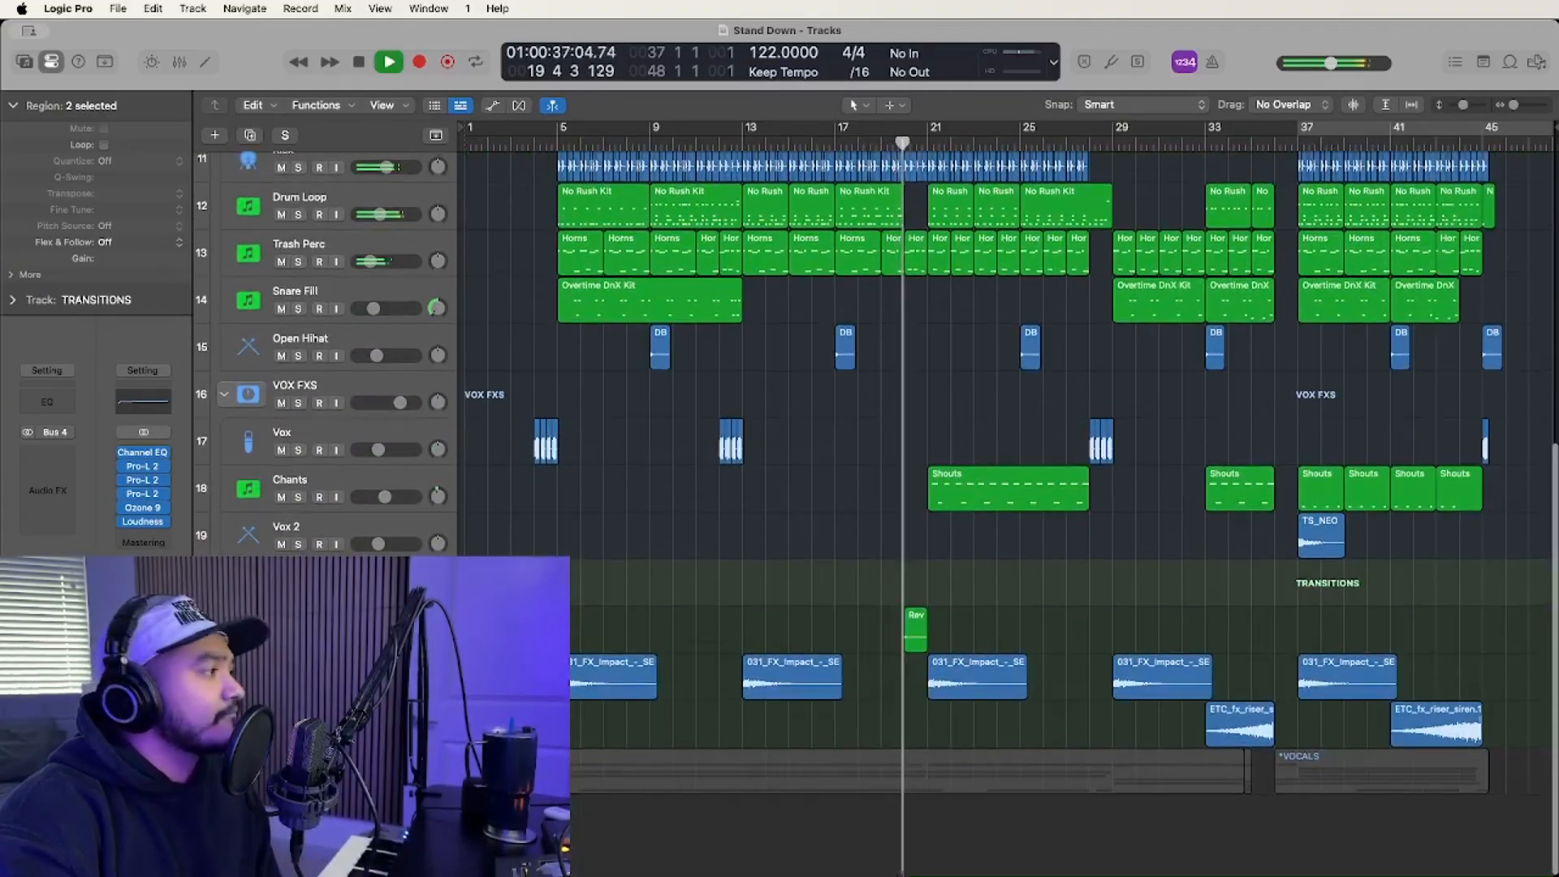
pyautogui.scroll(10, 627, 540)
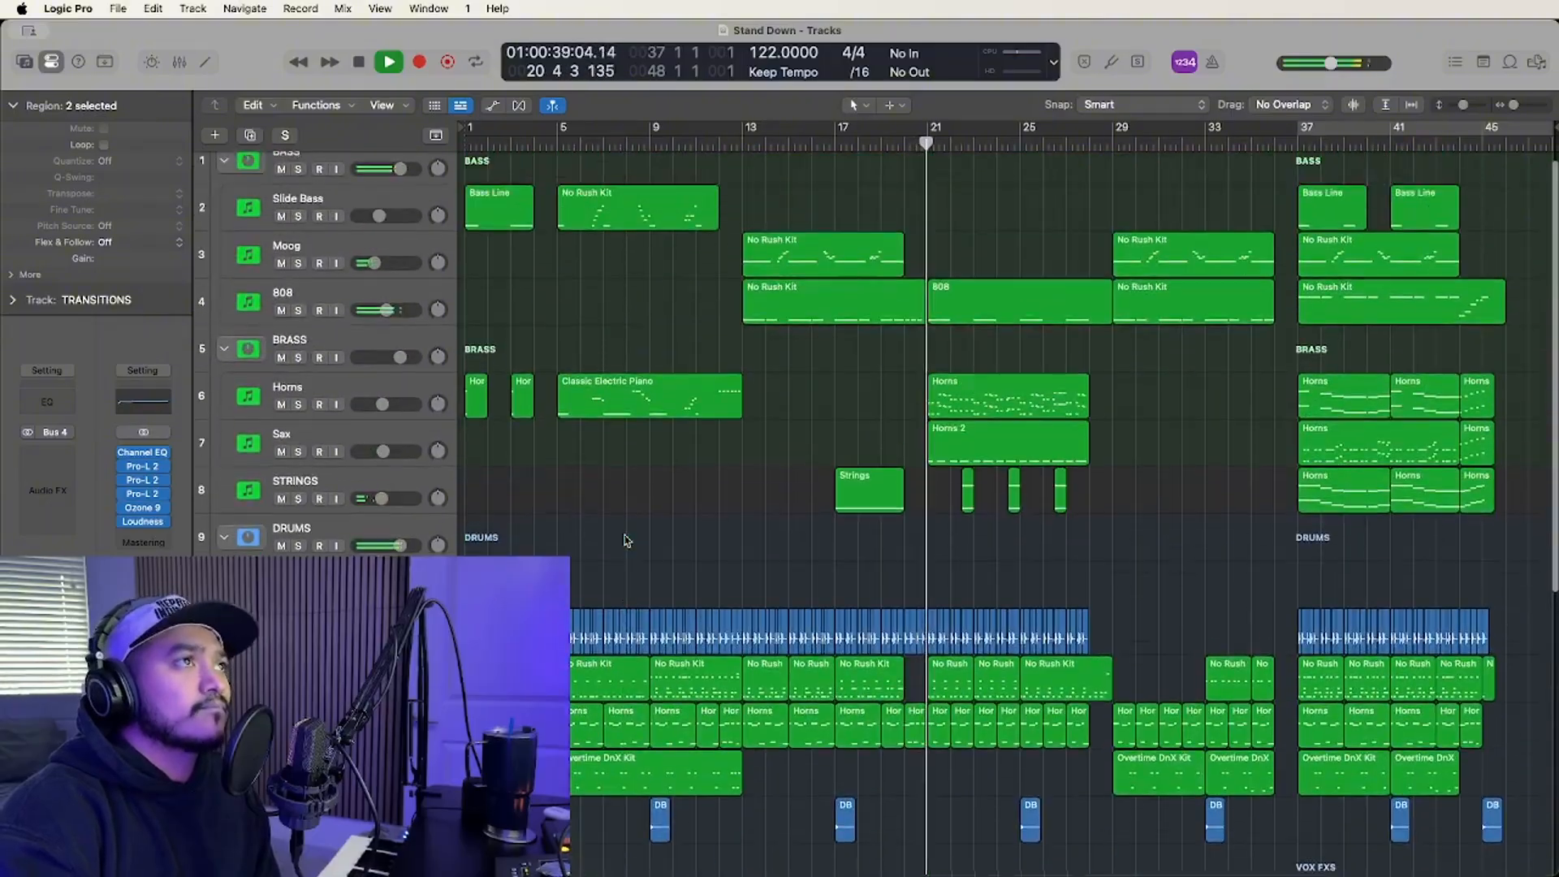
pyautogui.press('space')
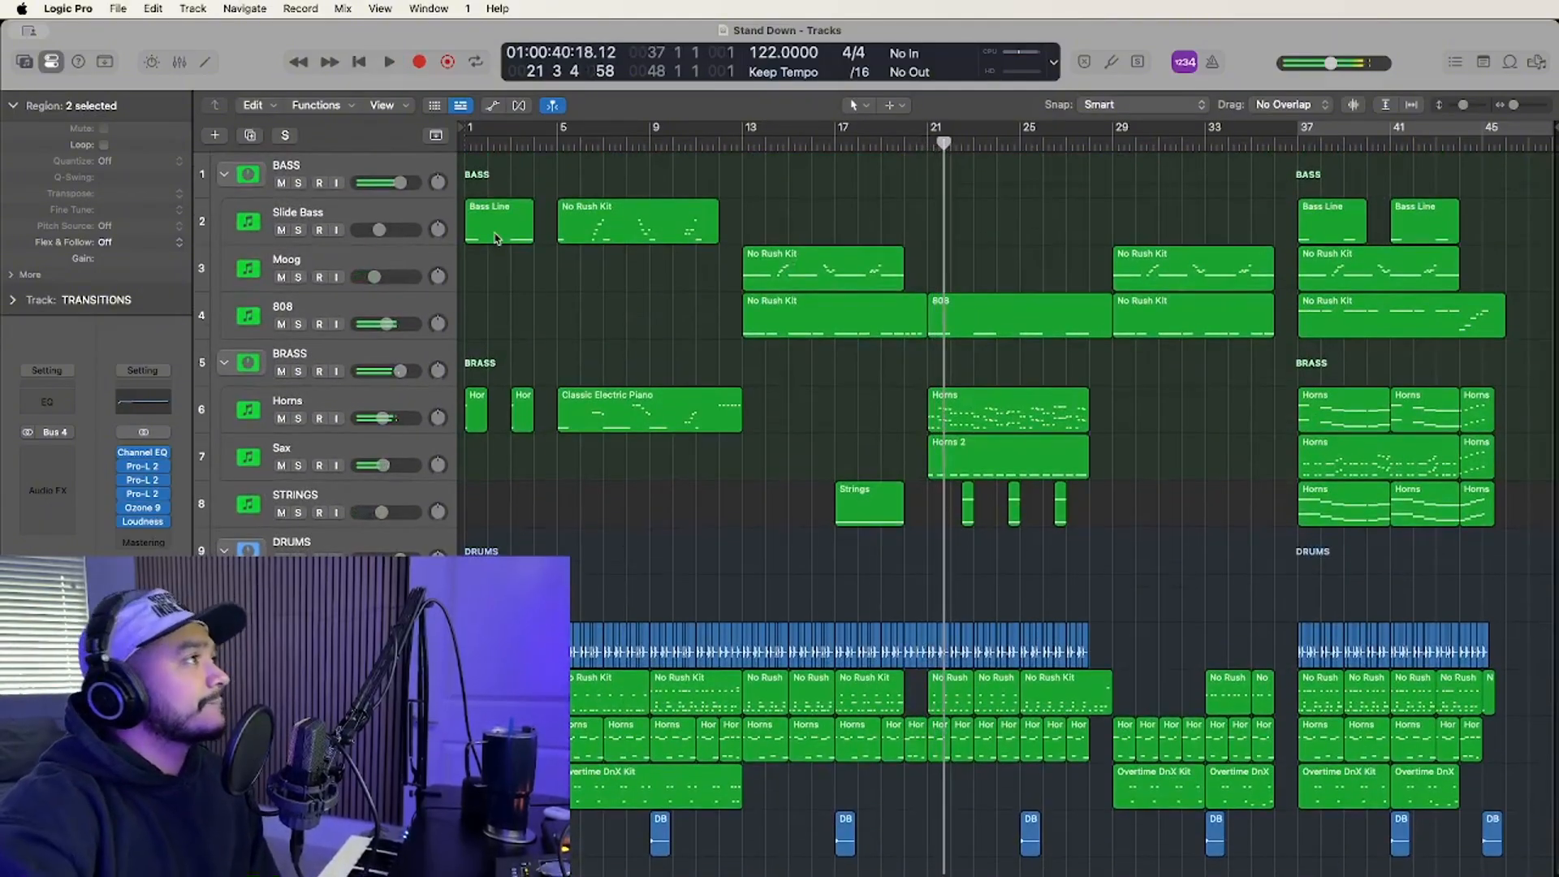
# Open the Moog track's Serum instrument and check which user preset folder holds REESE BASS - Bright, keeping that preset.
pyautogui.click(355, 257)
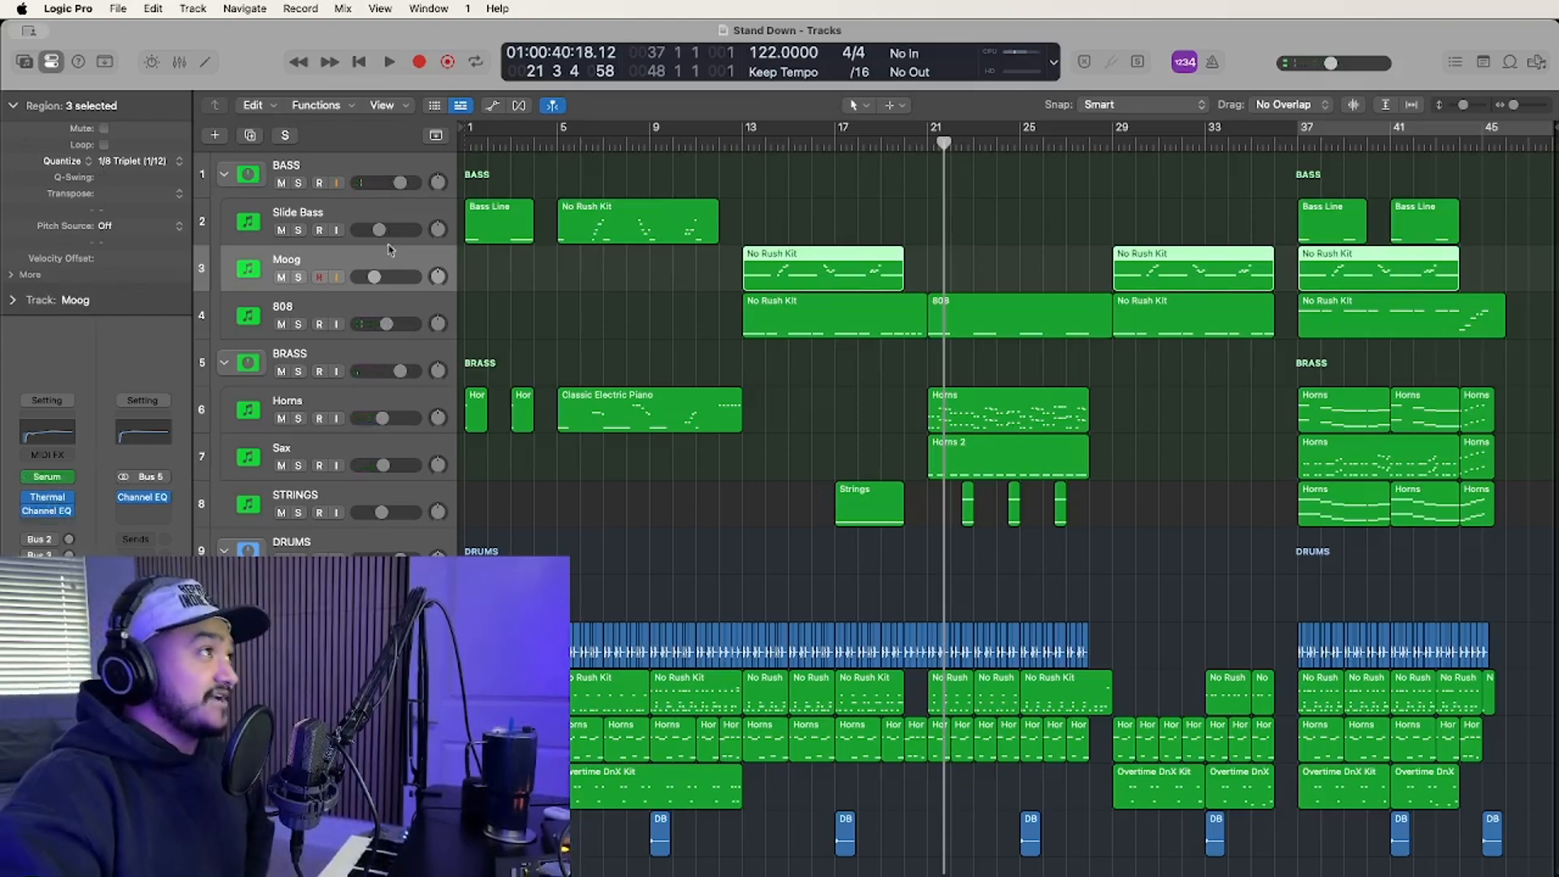
pyautogui.click(369, 207)
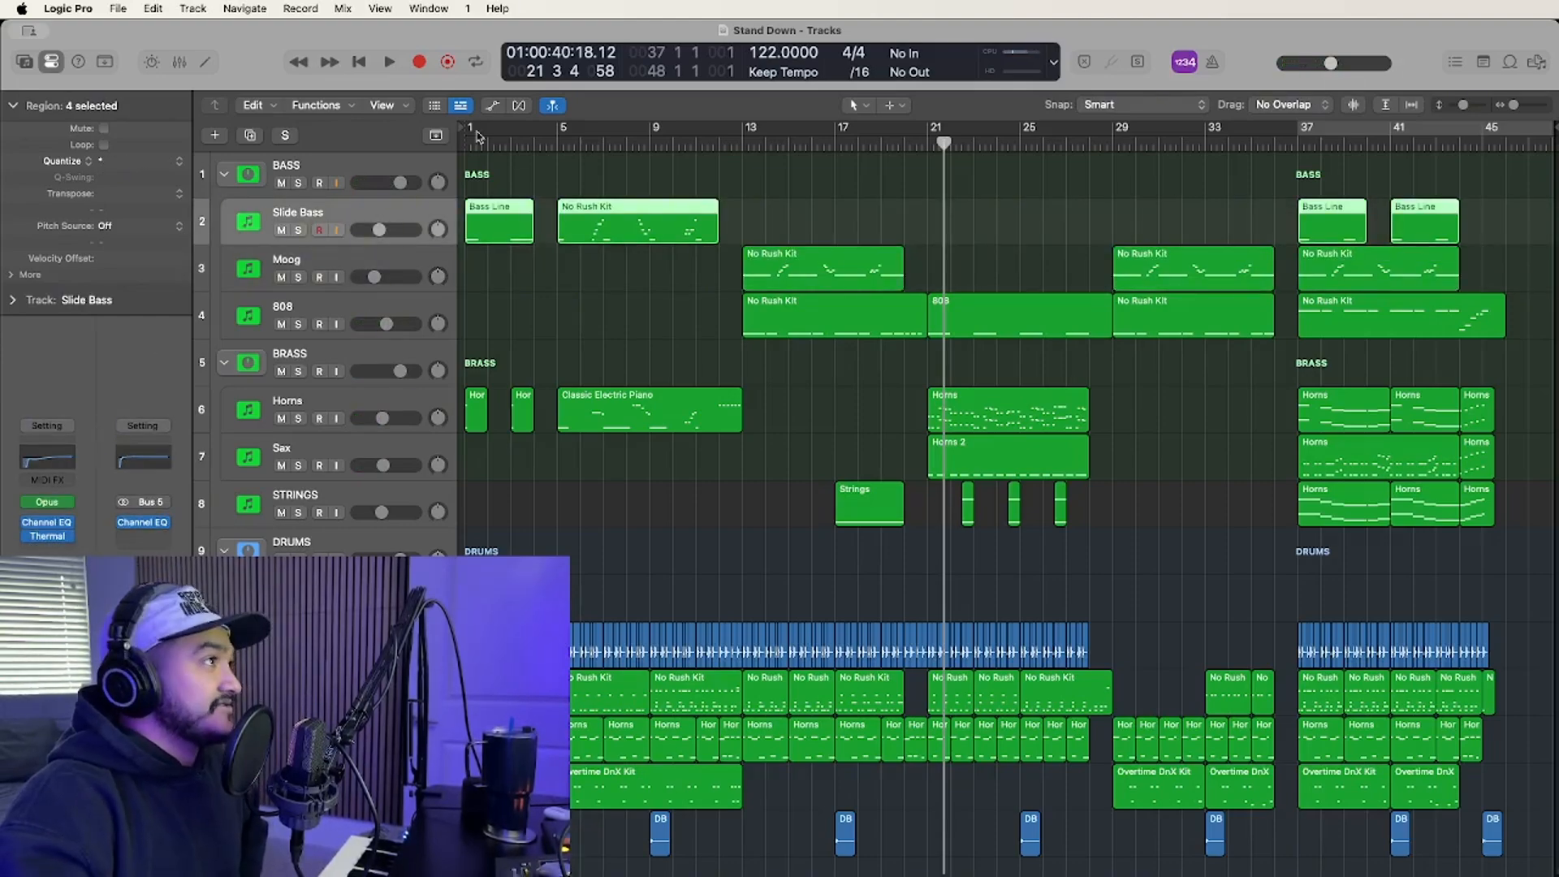
pyautogui.click(339, 255)
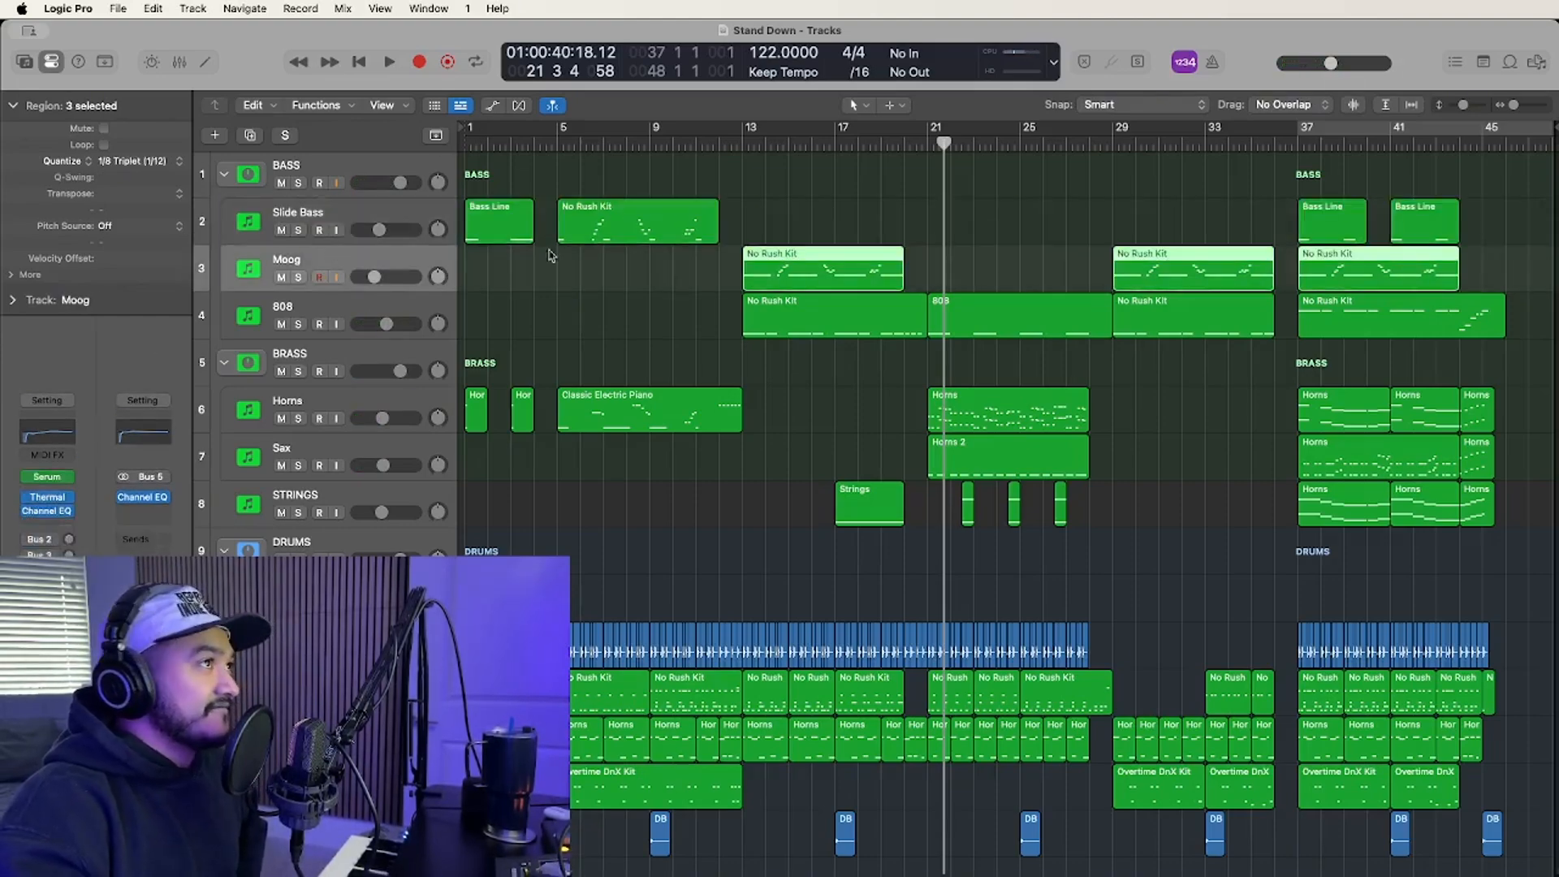
pyautogui.click(47, 476)
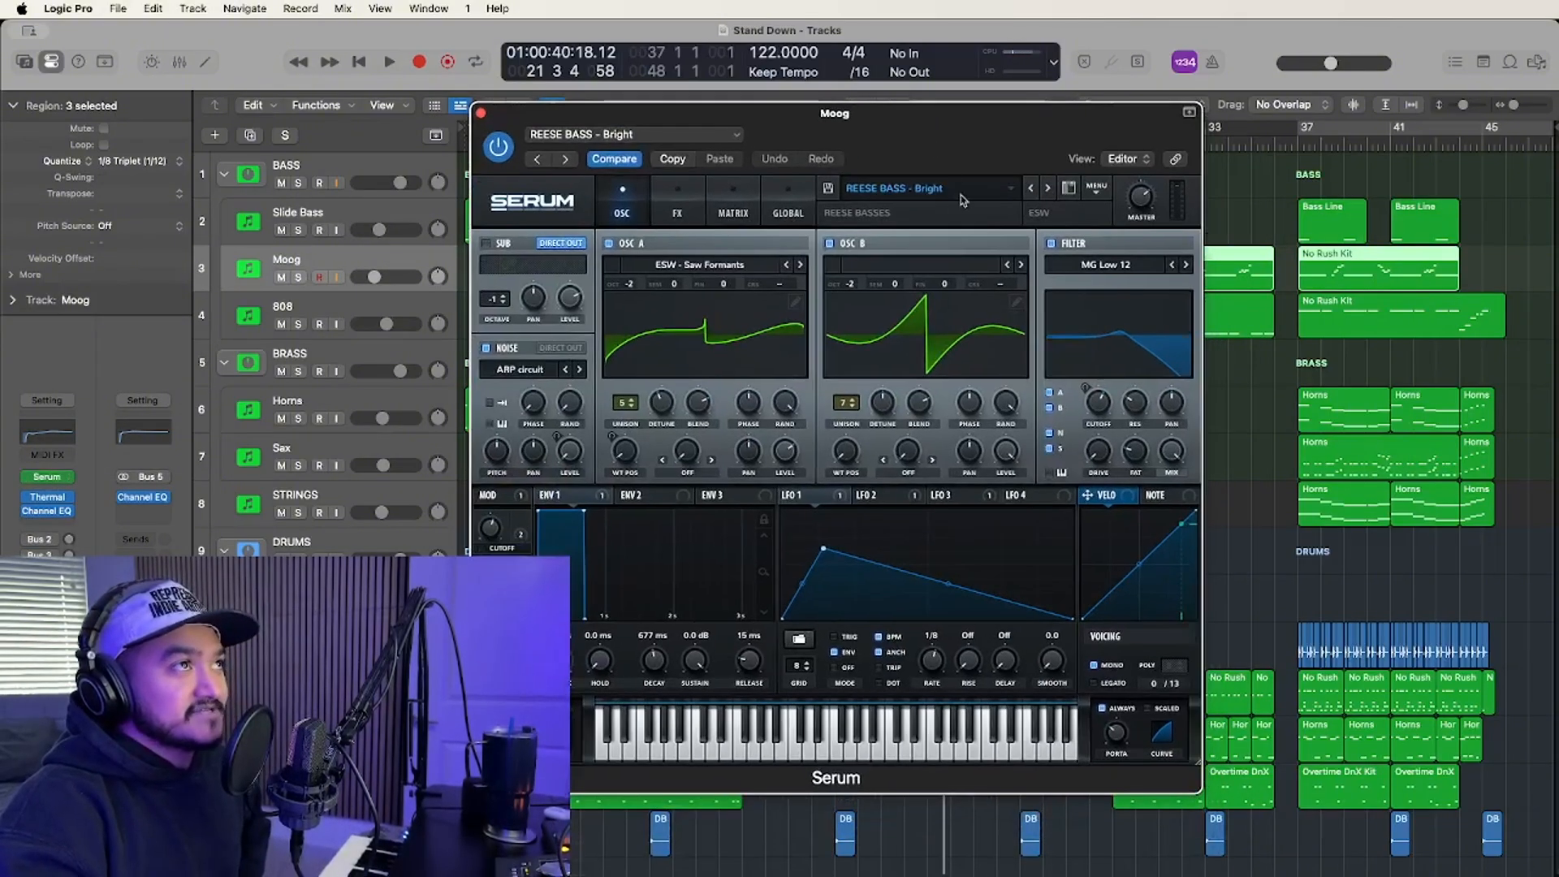
pyautogui.click(918, 187)
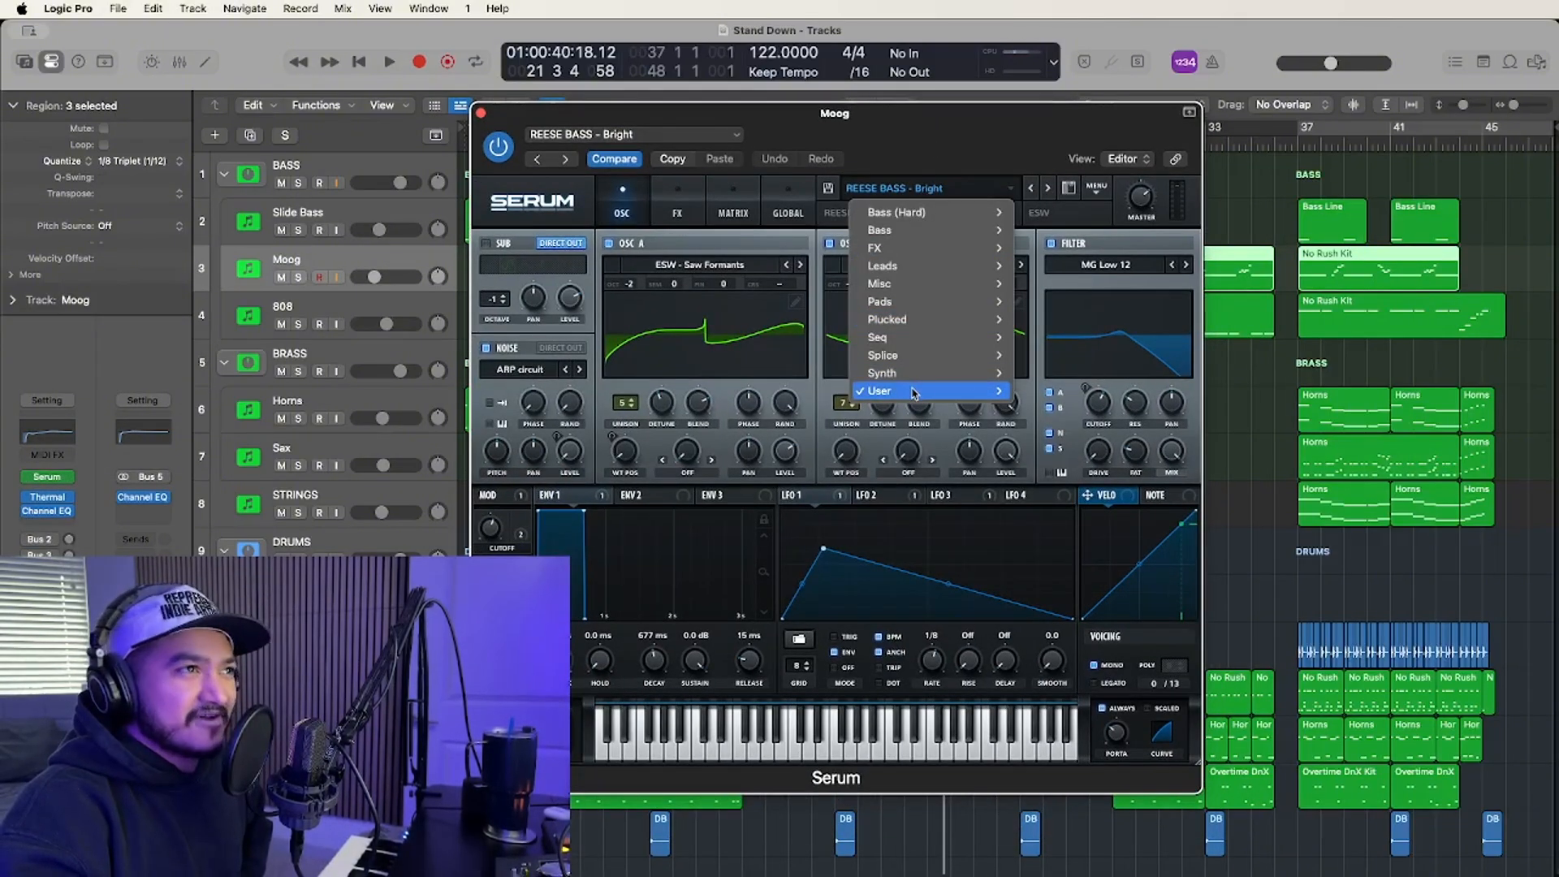
pyautogui.moveTo(915, 393)
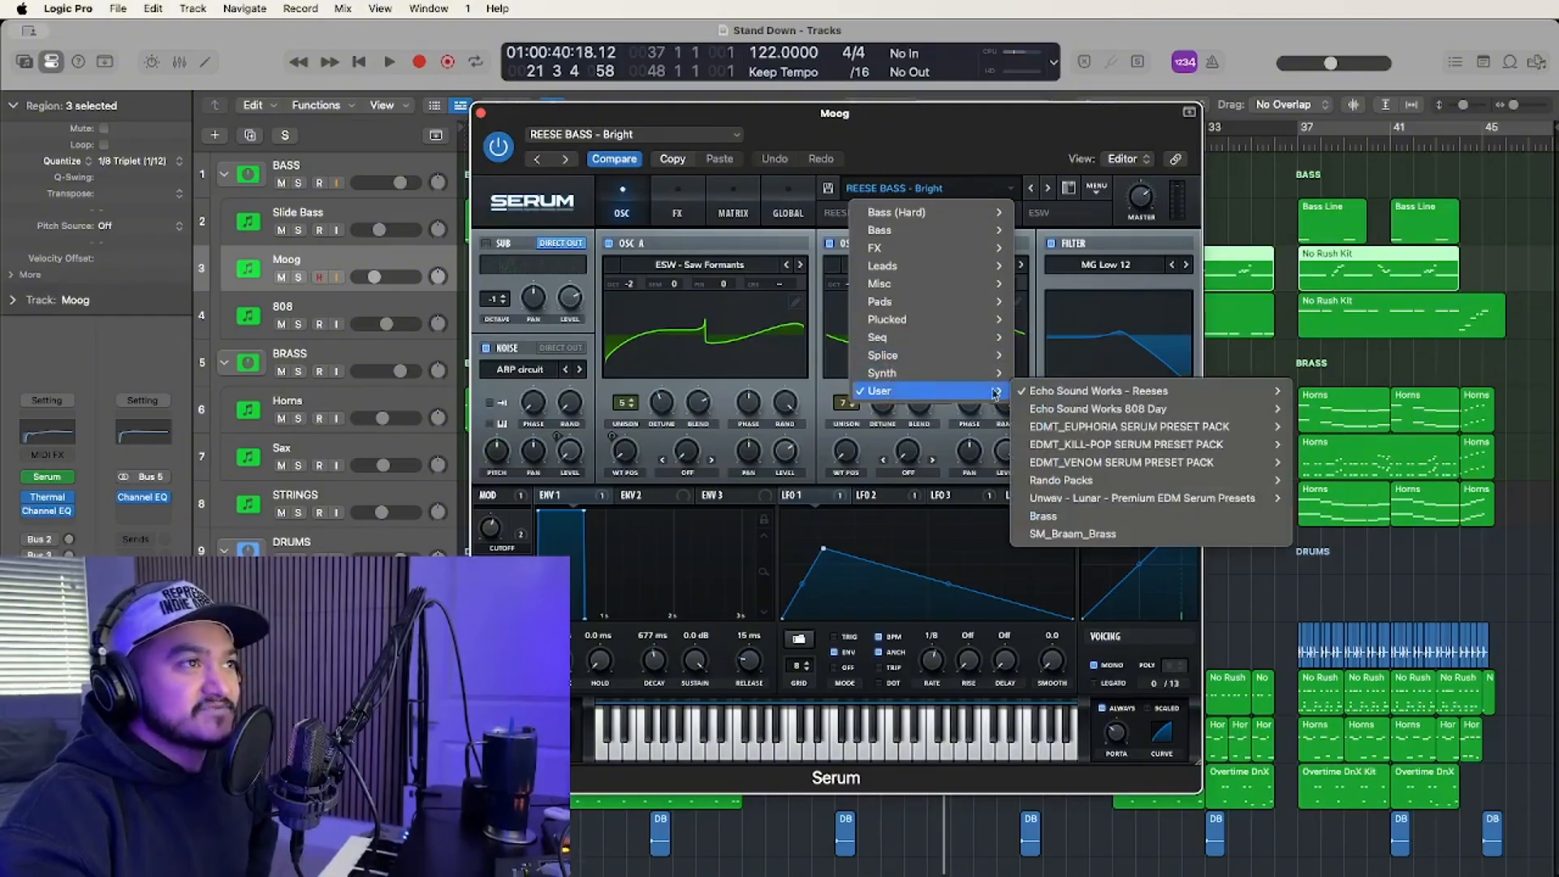
pyautogui.moveTo(1104, 396)
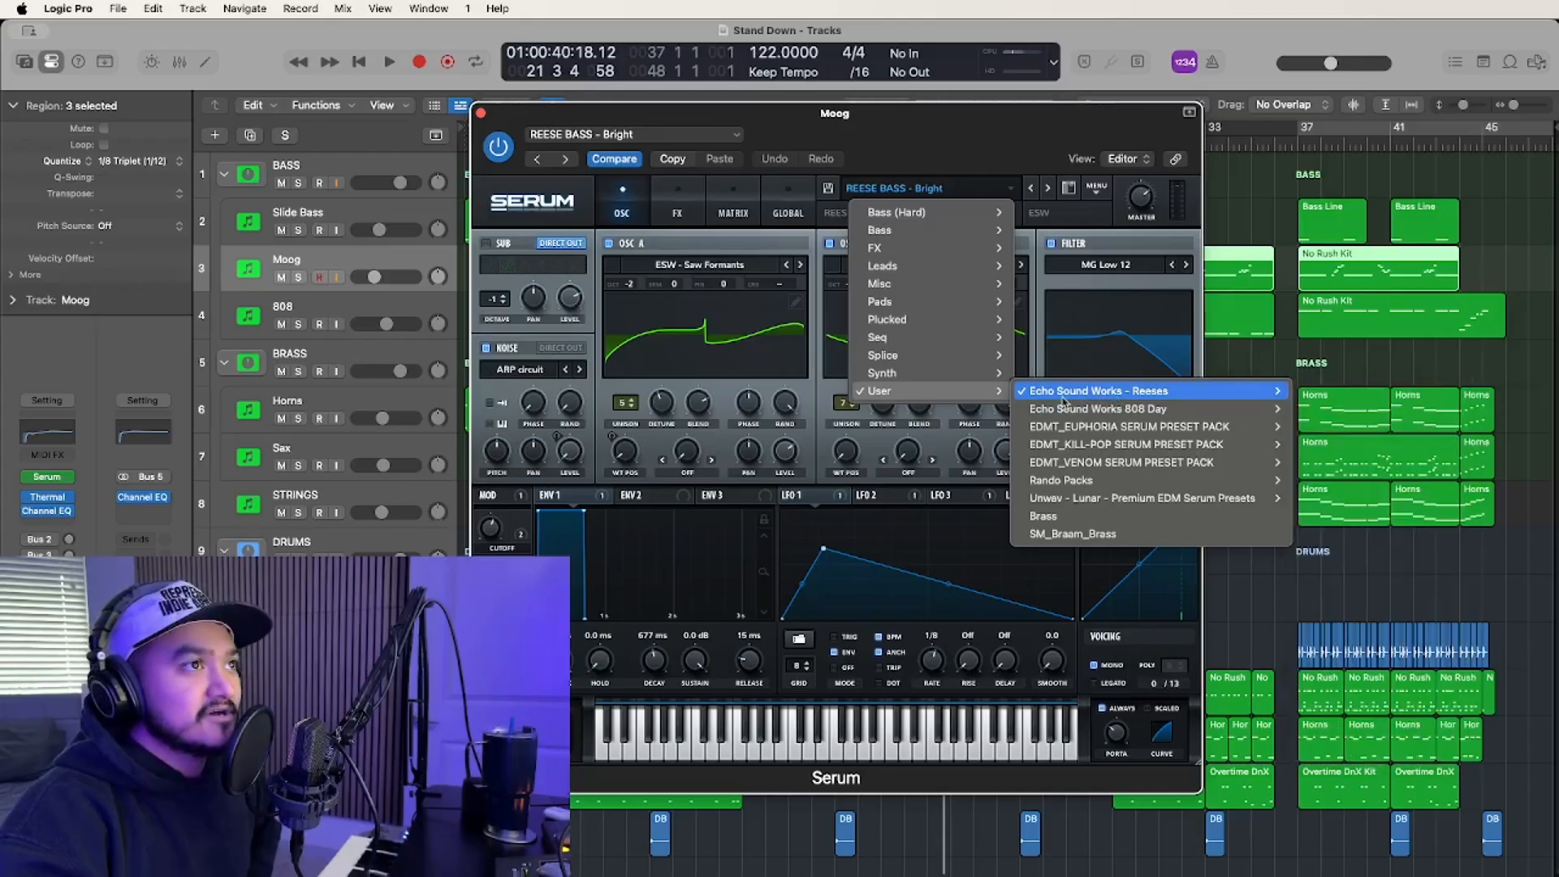
pyautogui.click(993, 153)
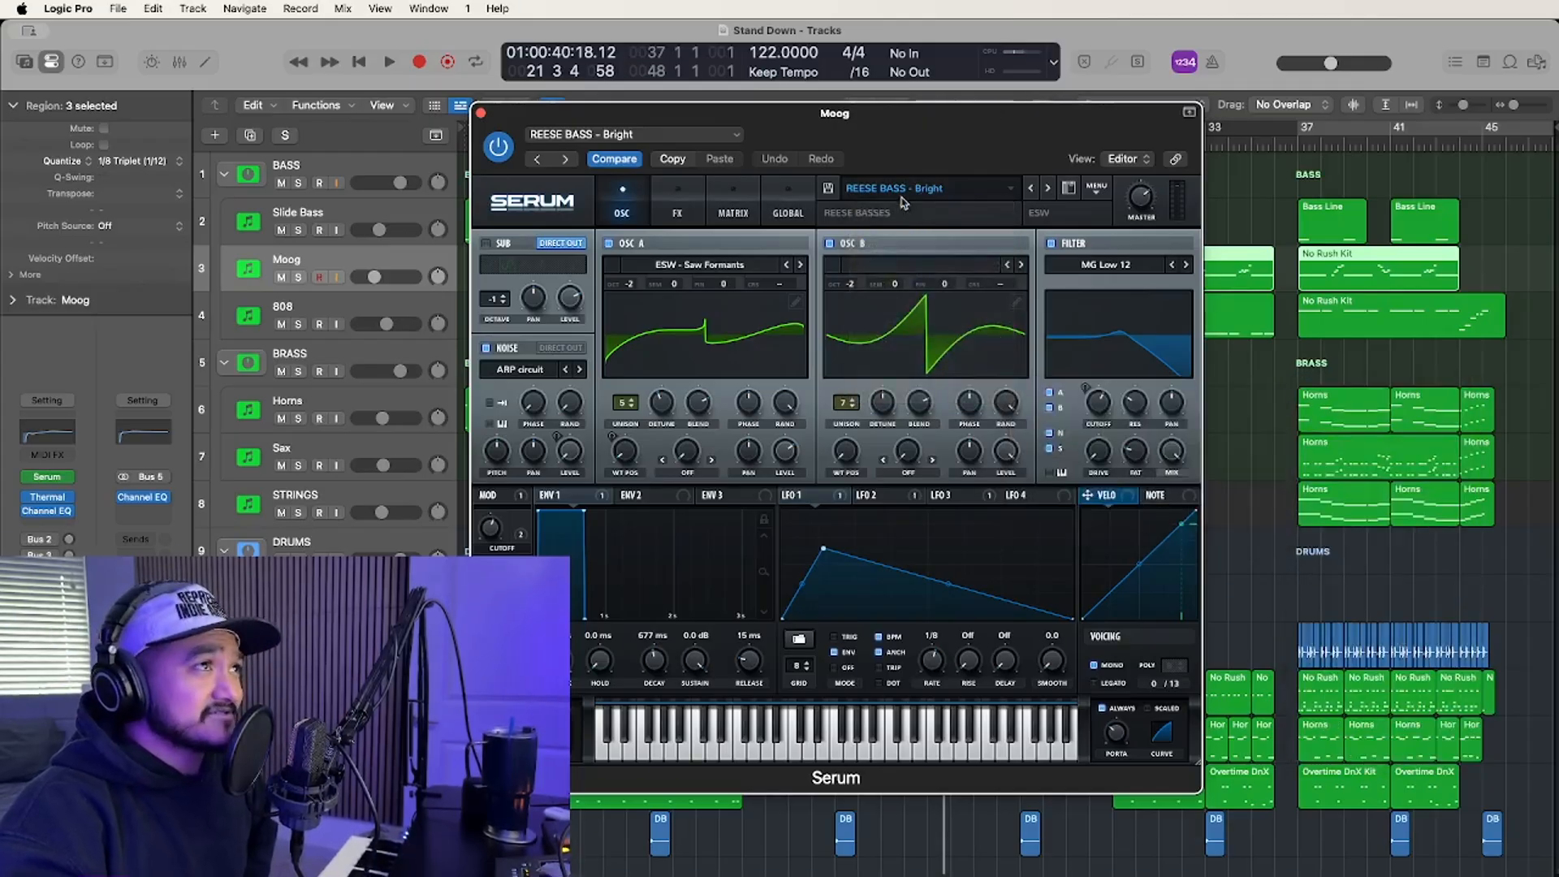
pyautogui.click(480, 114)
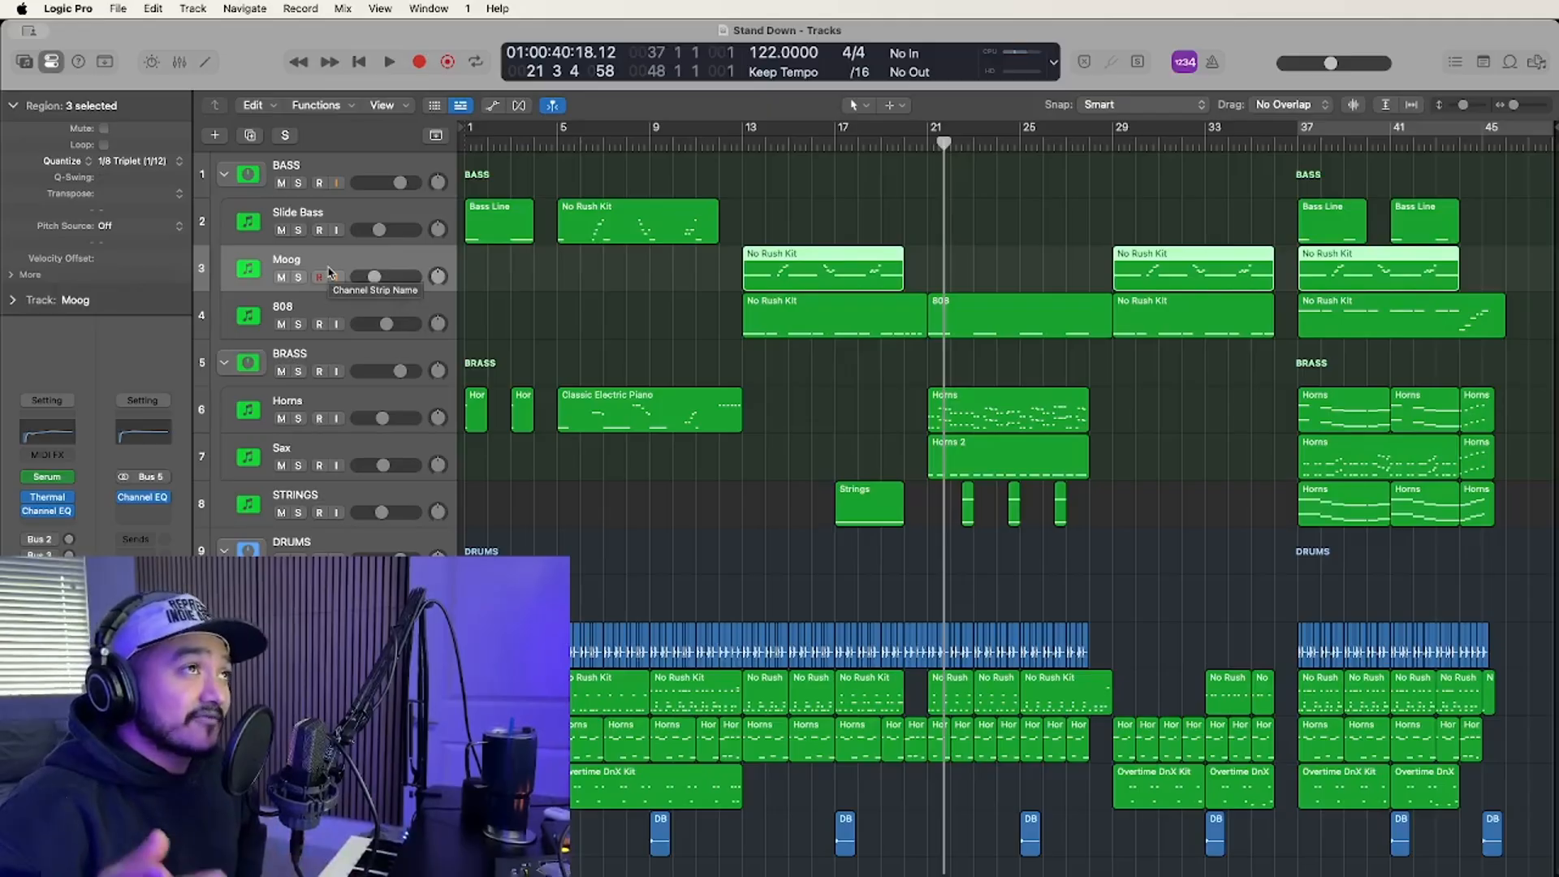
# Select the 808 track, move the playhead to bar 13 and open the track's Serum instrument.
pyautogui.click(550, 318)
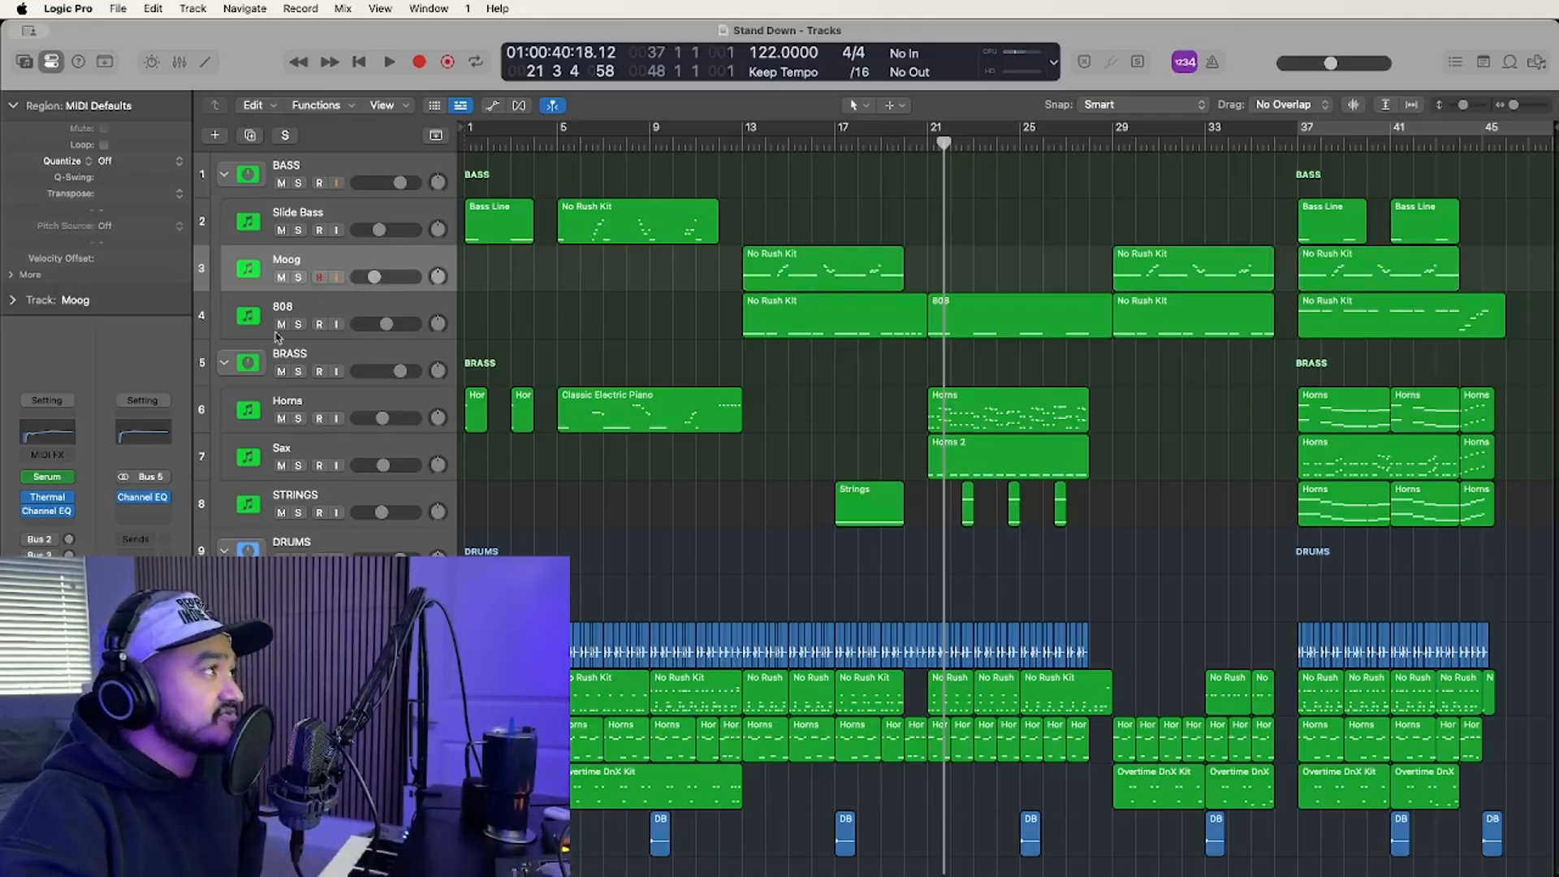
pyautogui.click(325, 307)
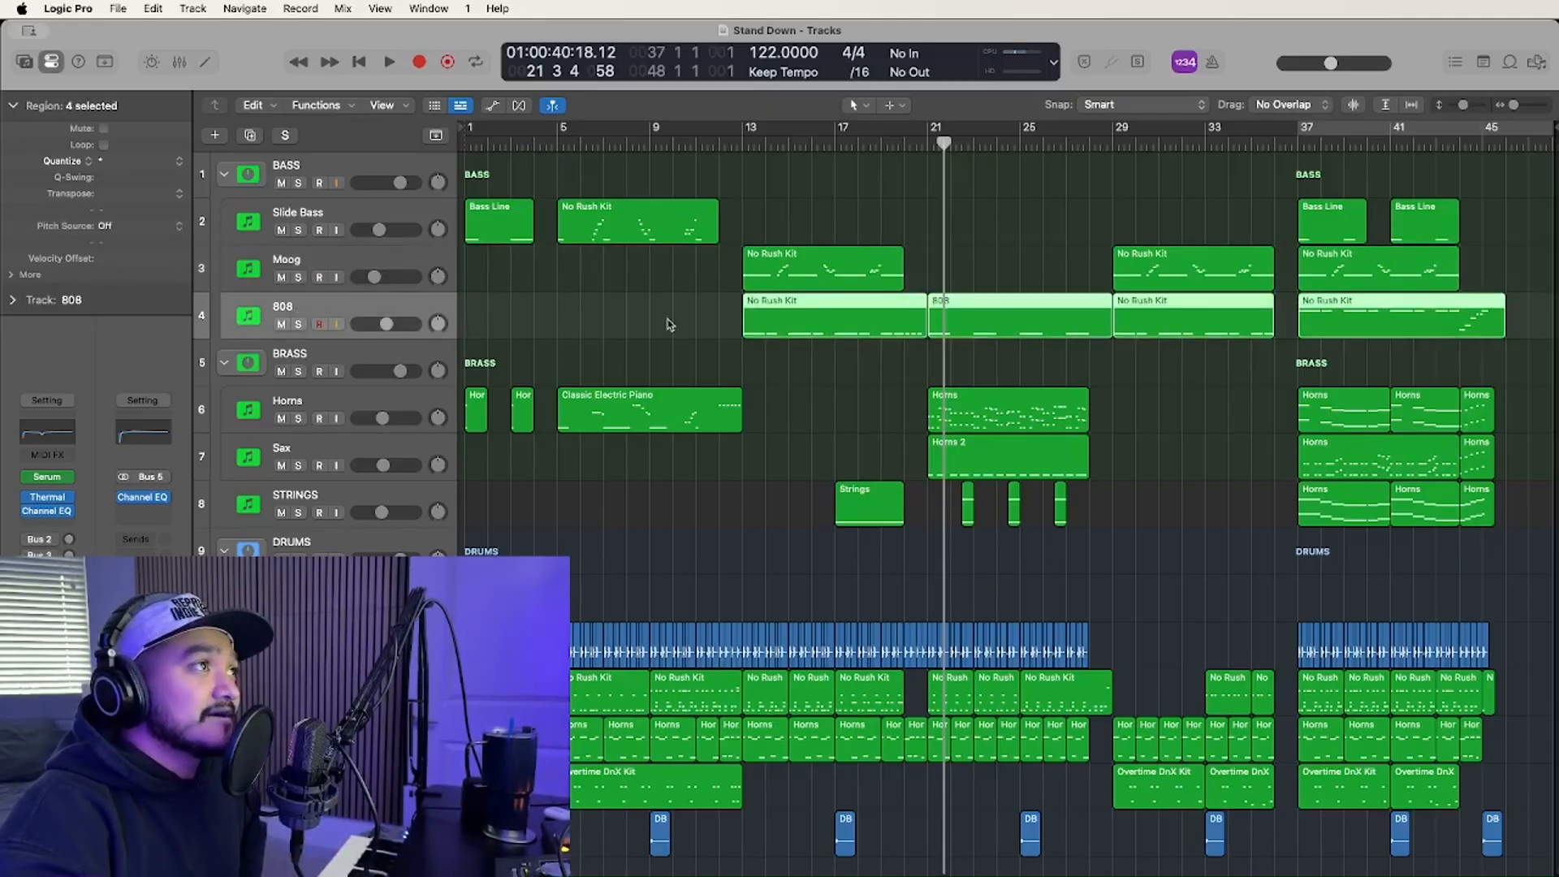
pyautogui.click(742, 143)
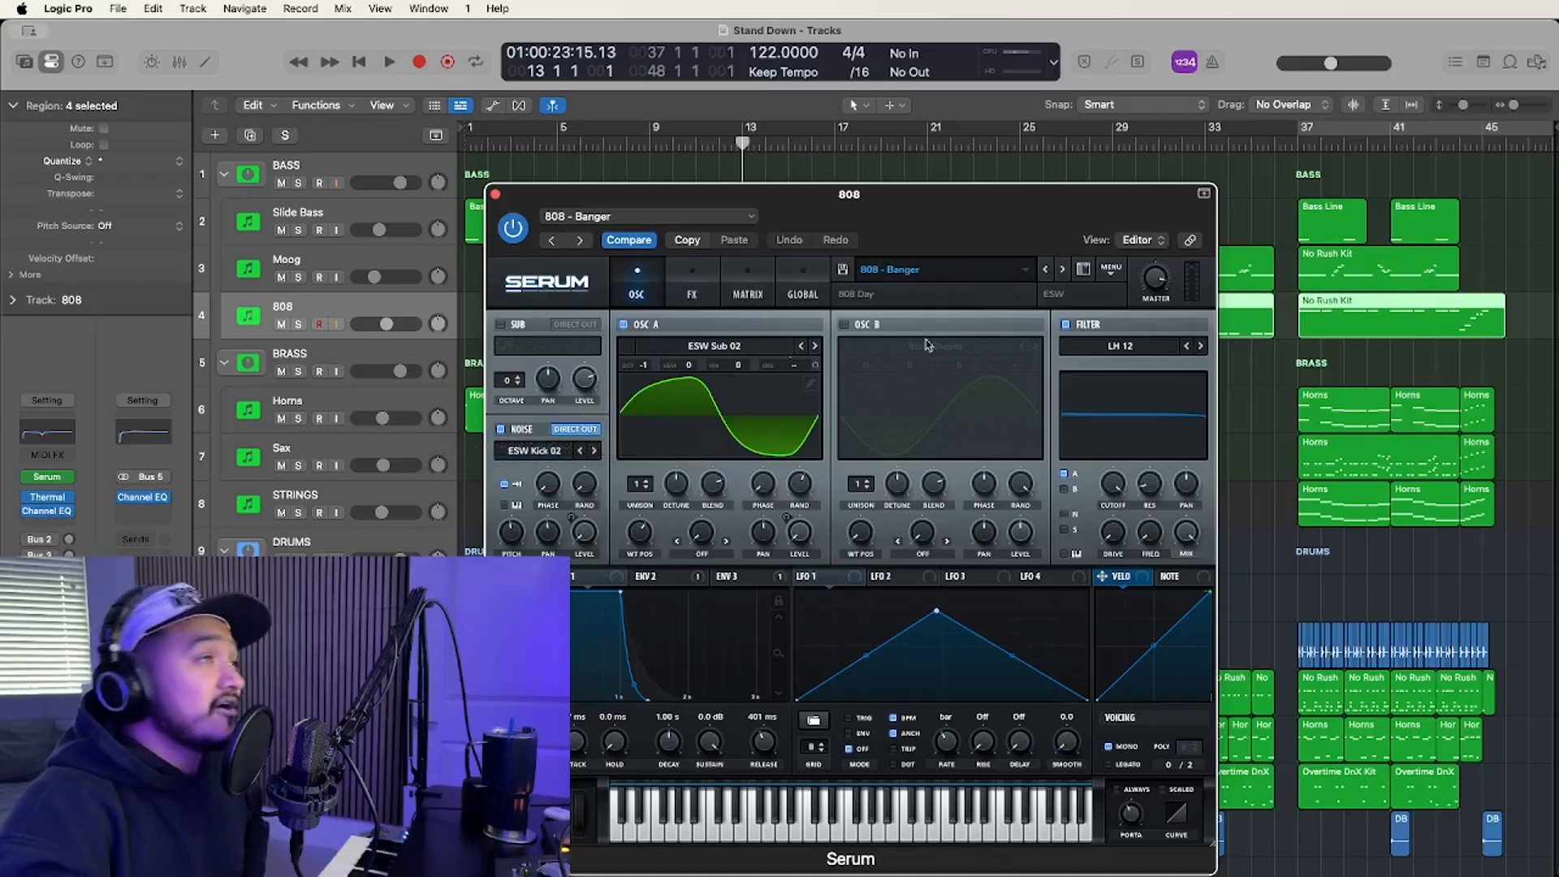
# Check which user preset folder holds 808 - Banger in Serum, keeping the current preset.
pyautogui.click(916, 276)
pyautogui.moveTo(938, 472)
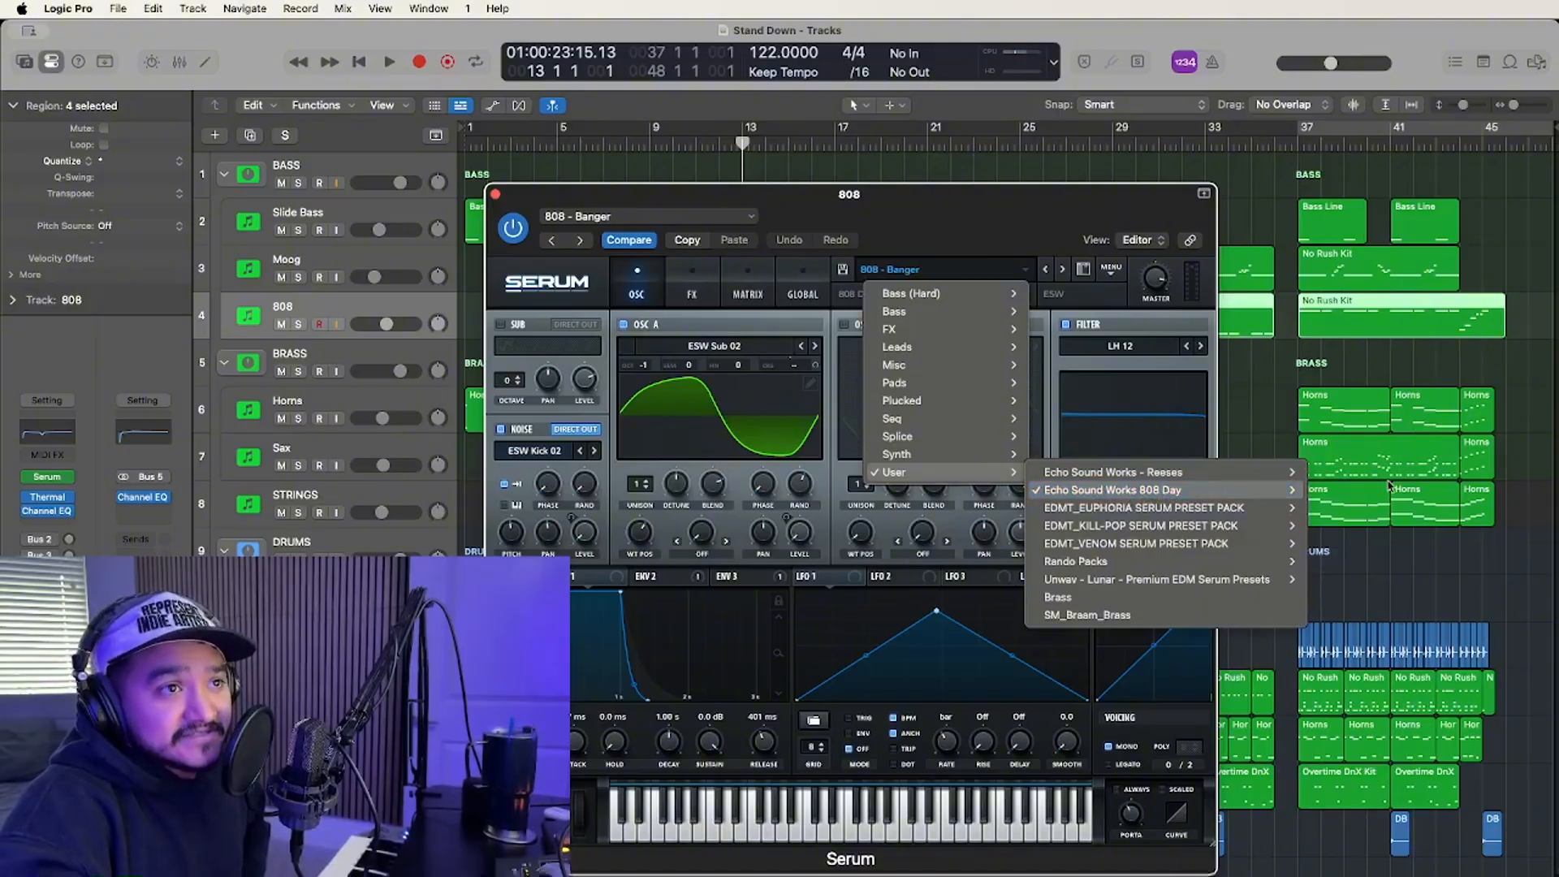
pyautogui.click(966, 205)
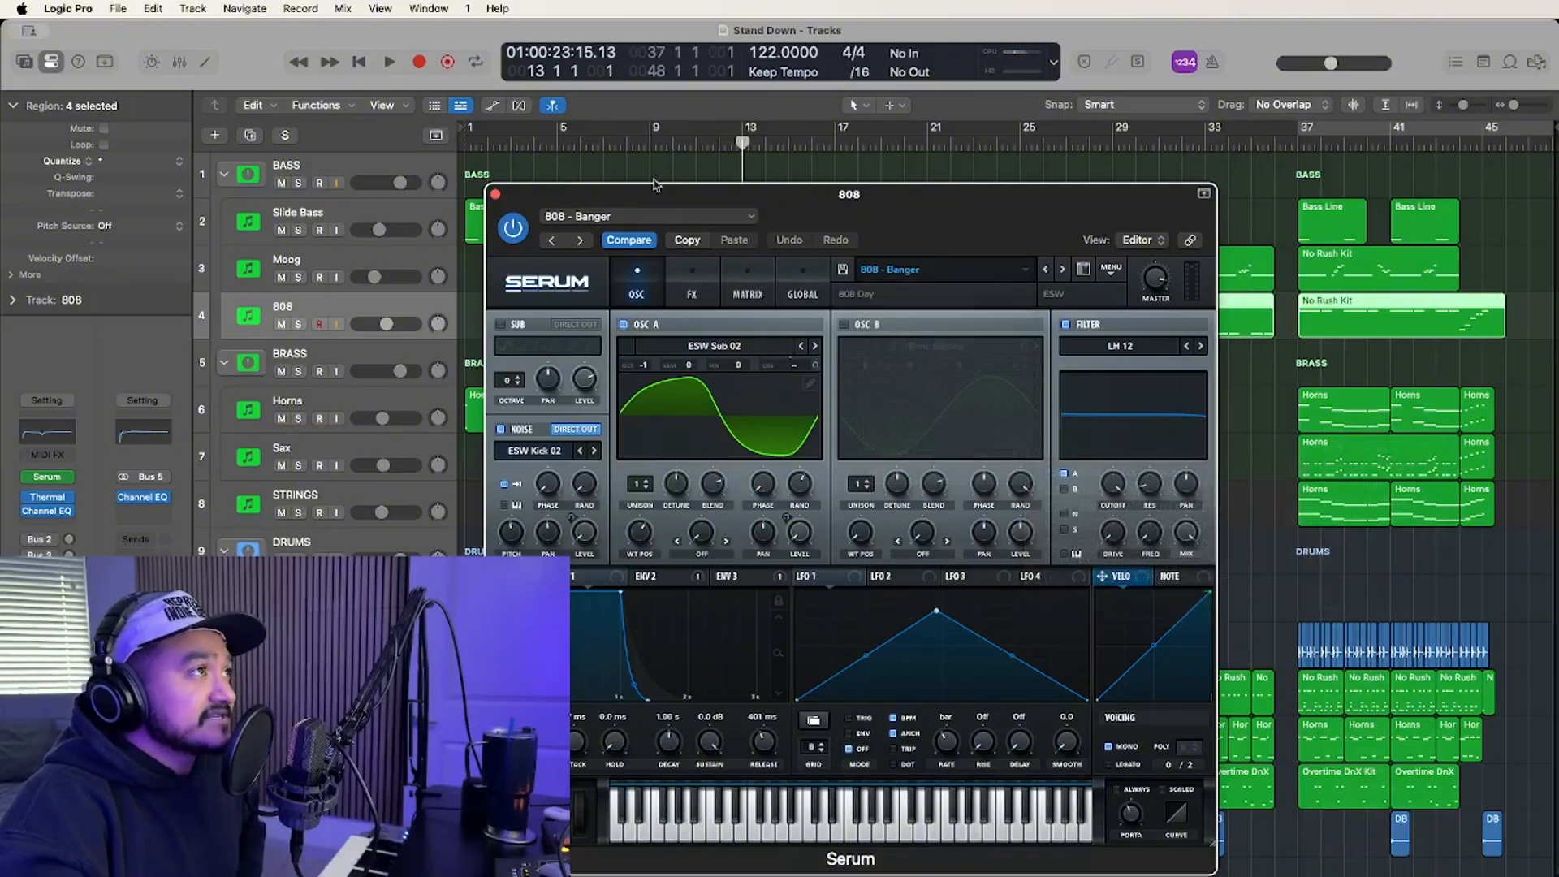
# Close the 808 track's Serum instrument, and with no regions selected, reduce the track heights so the whole arrangement fits.
pyautogui.click(495, 195)
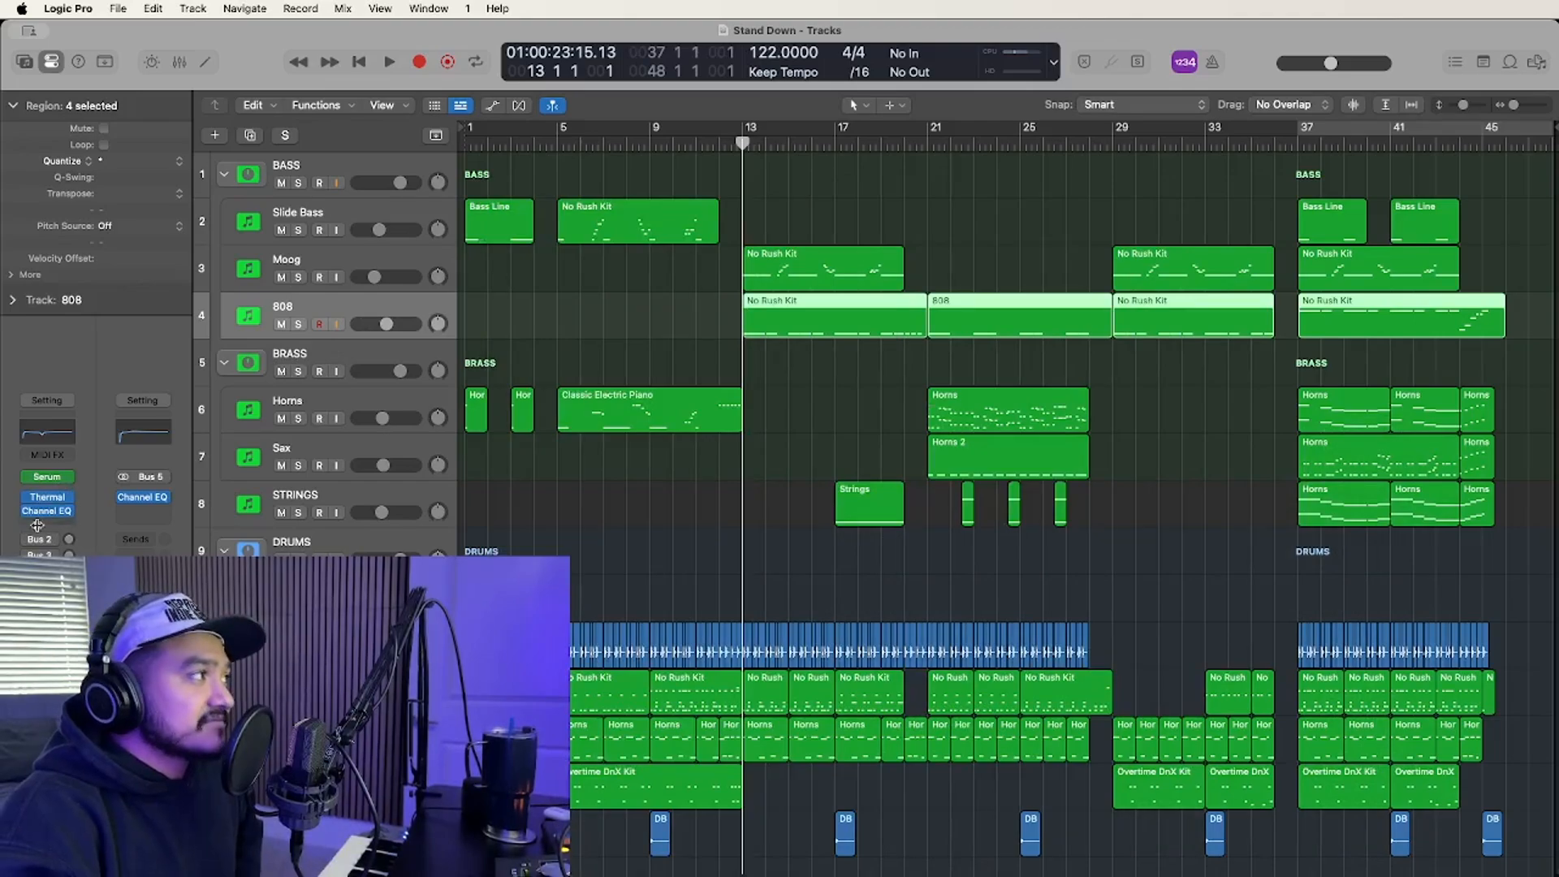
pyautogui.click(623, 280)
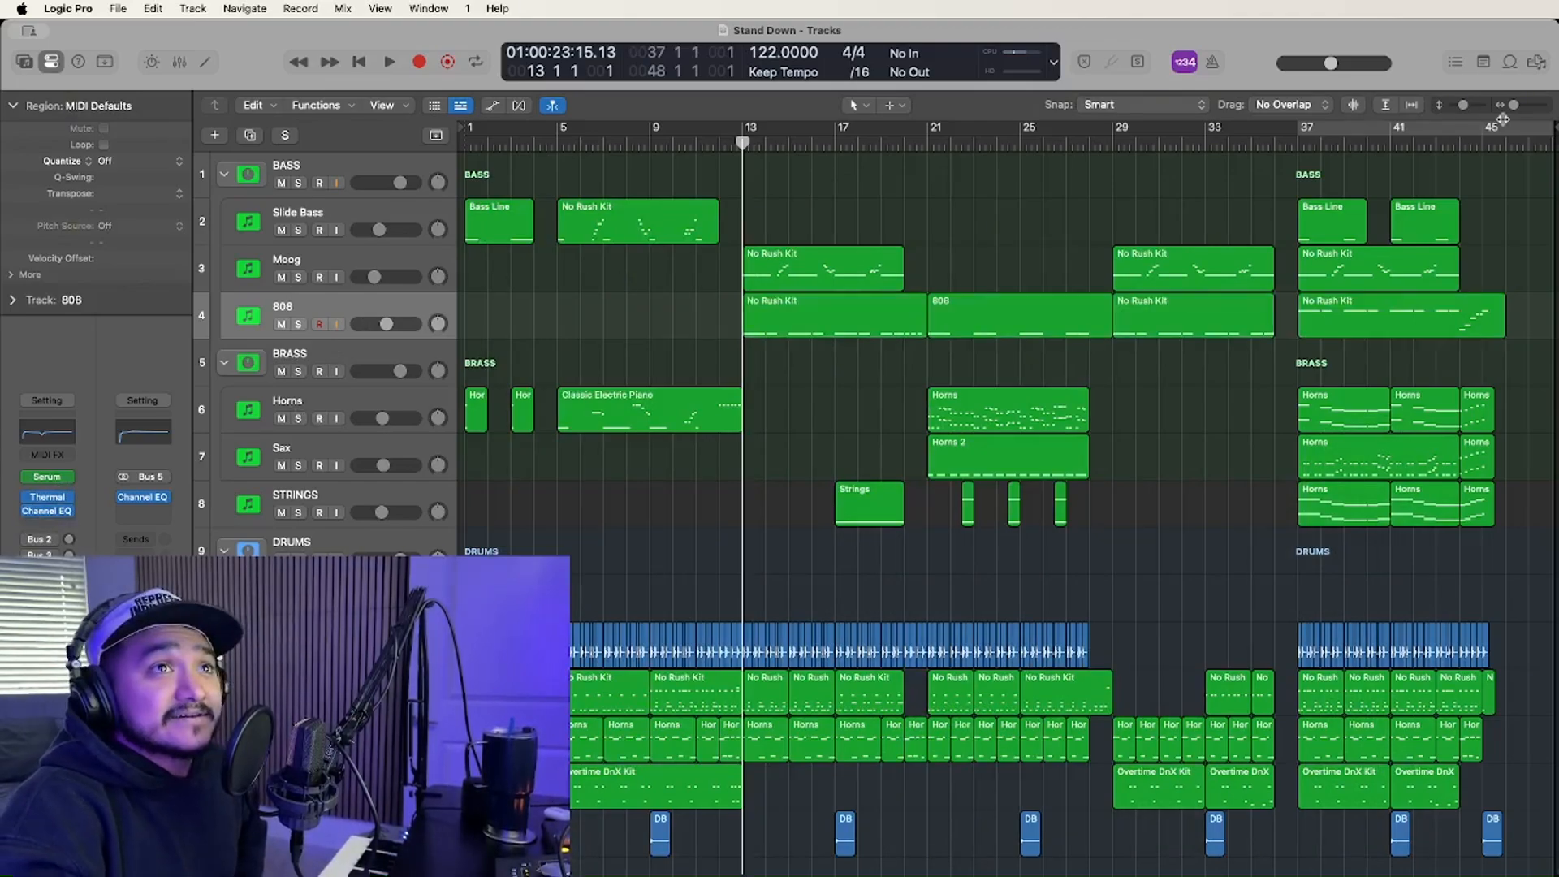
pyautogui.moveTo(1464, 105); pyautogui.dragTo(1456, 105)
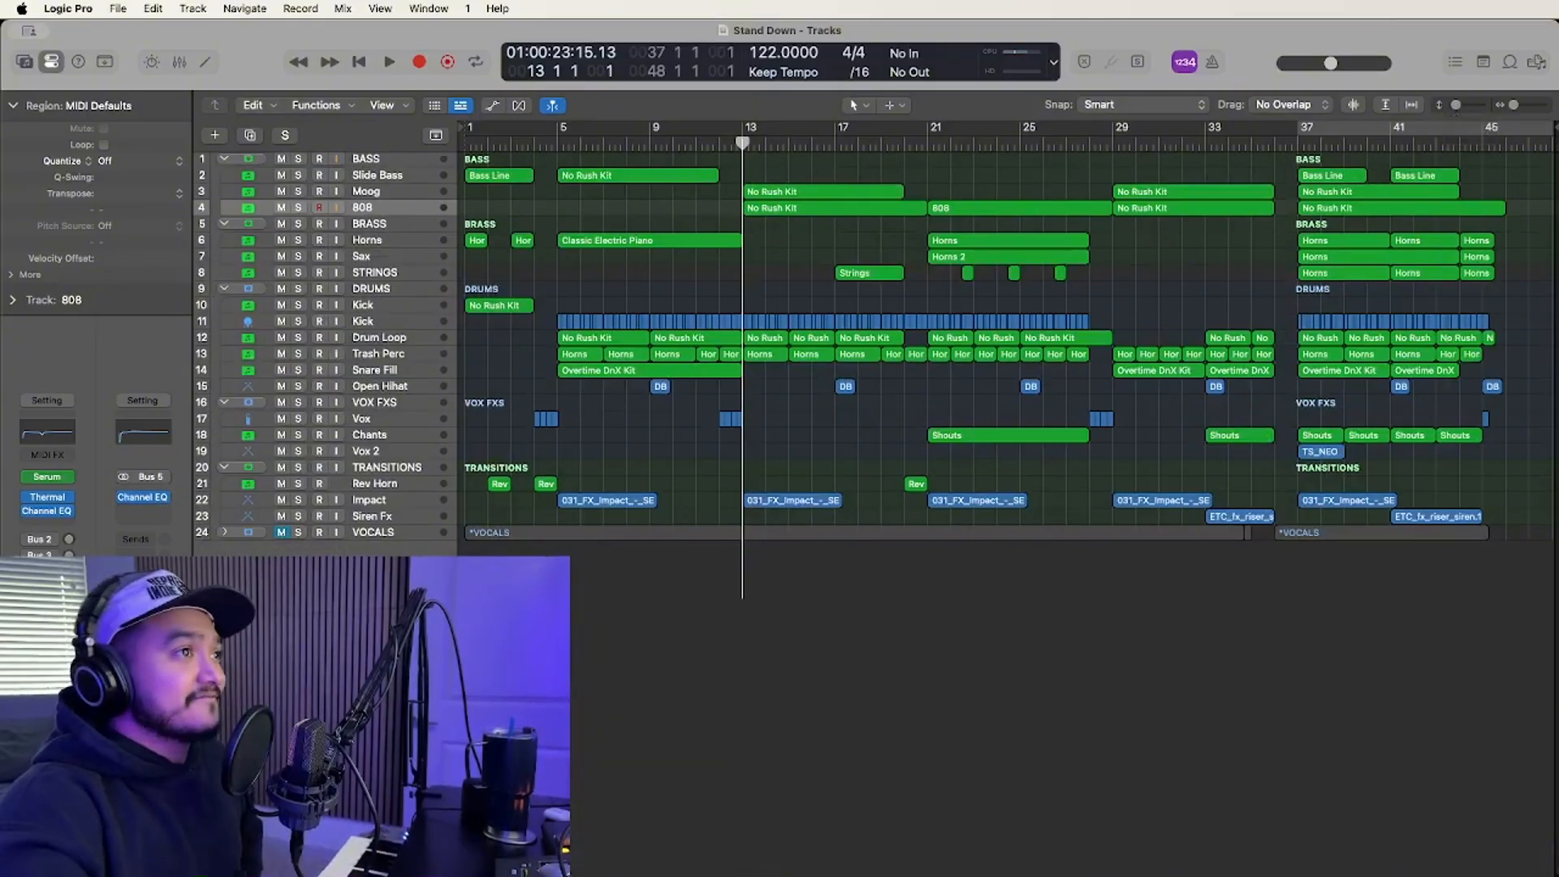
# Show the Mixer at full height and select the Stereo Out channel strip to view its mastering plug-ins.
pyautogui.press('x')
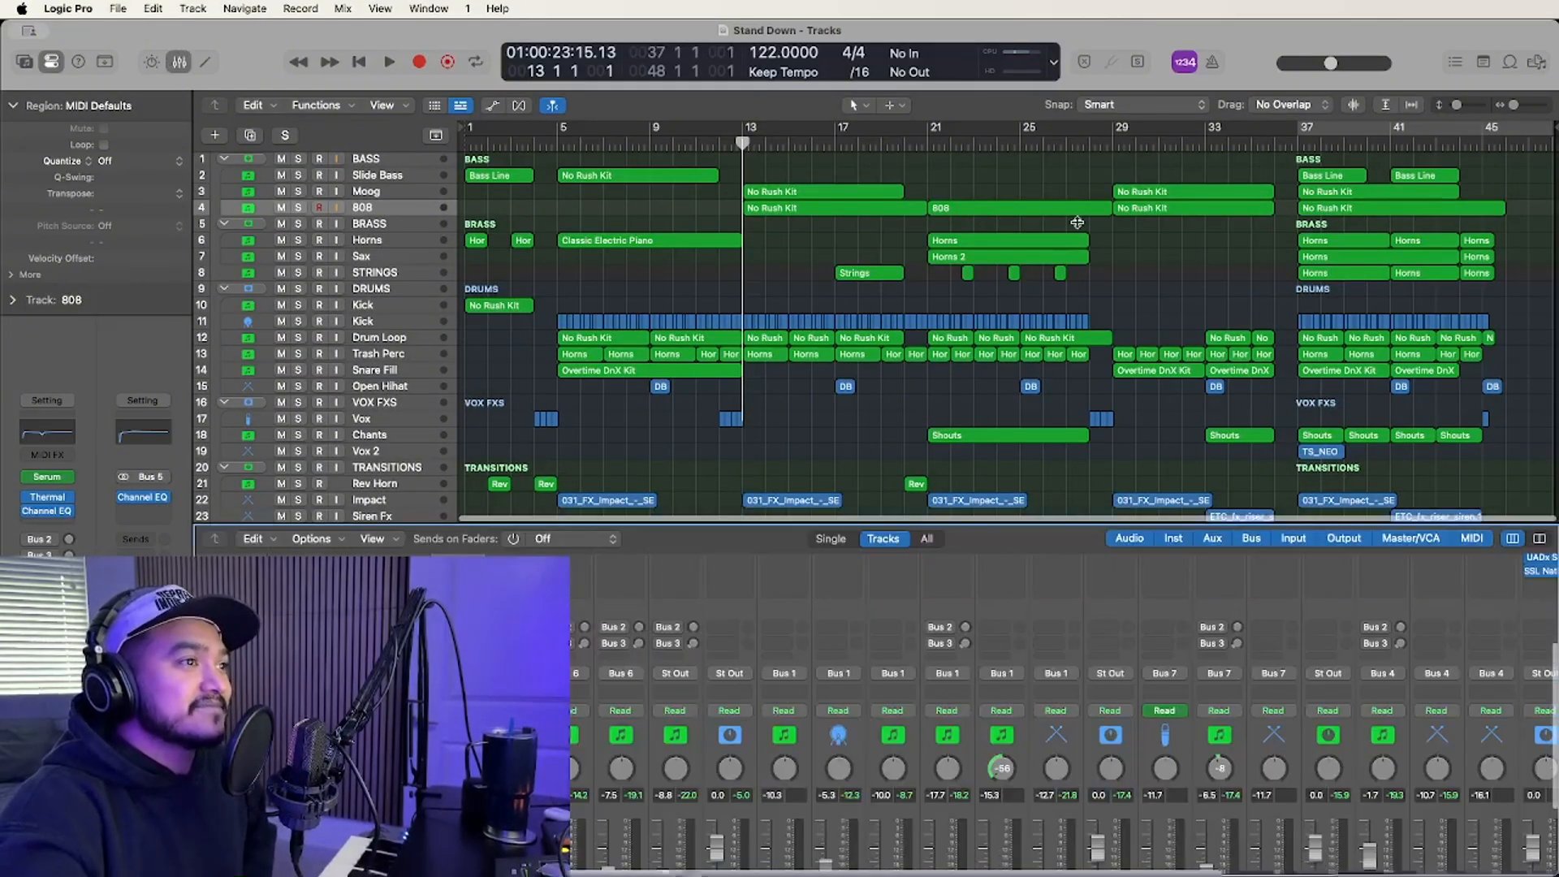
pyautogui.hscroll(10, 932, 461)
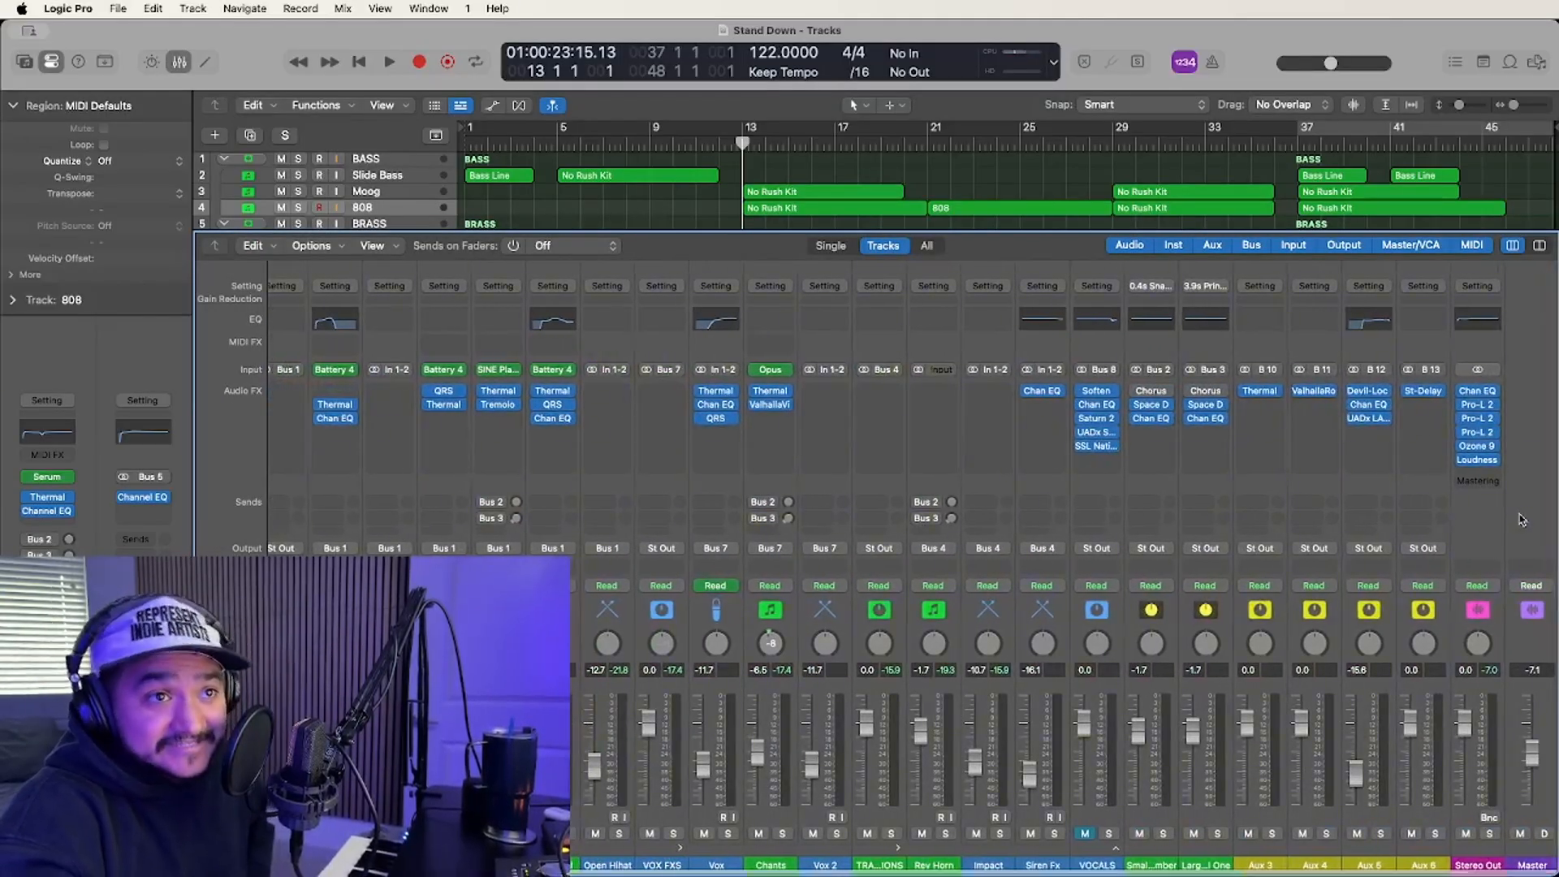
pyautogui.click(1478, 532)
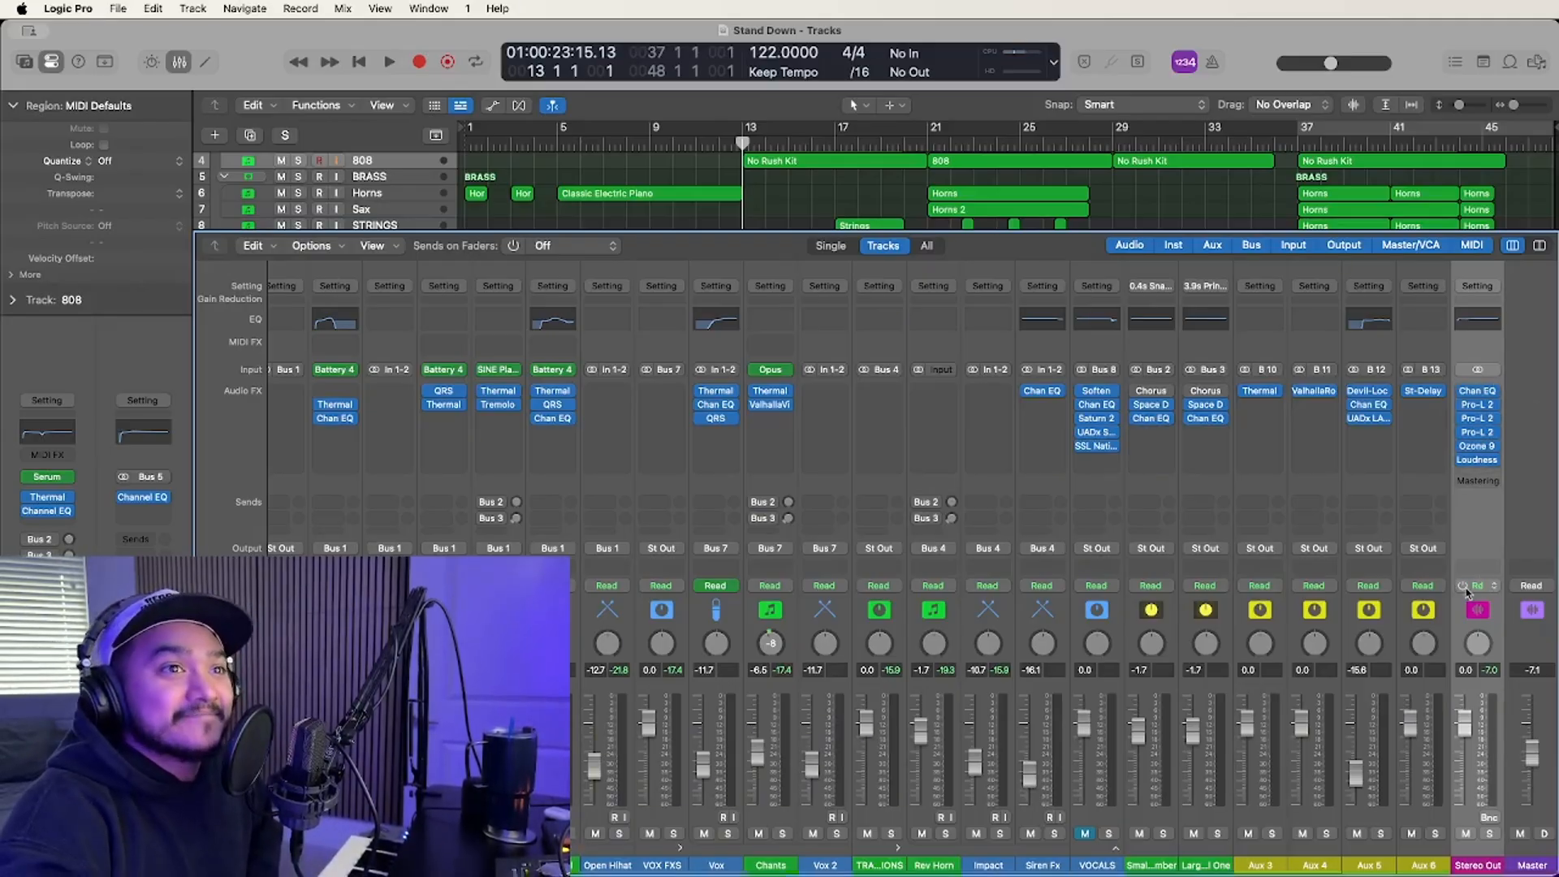
# Examine the plug-ins, sends and outputs on the channel strips from the BASS group to the aux channels, and close the Mixer.
pyautogui.hscroll(-5, 1175, 522)
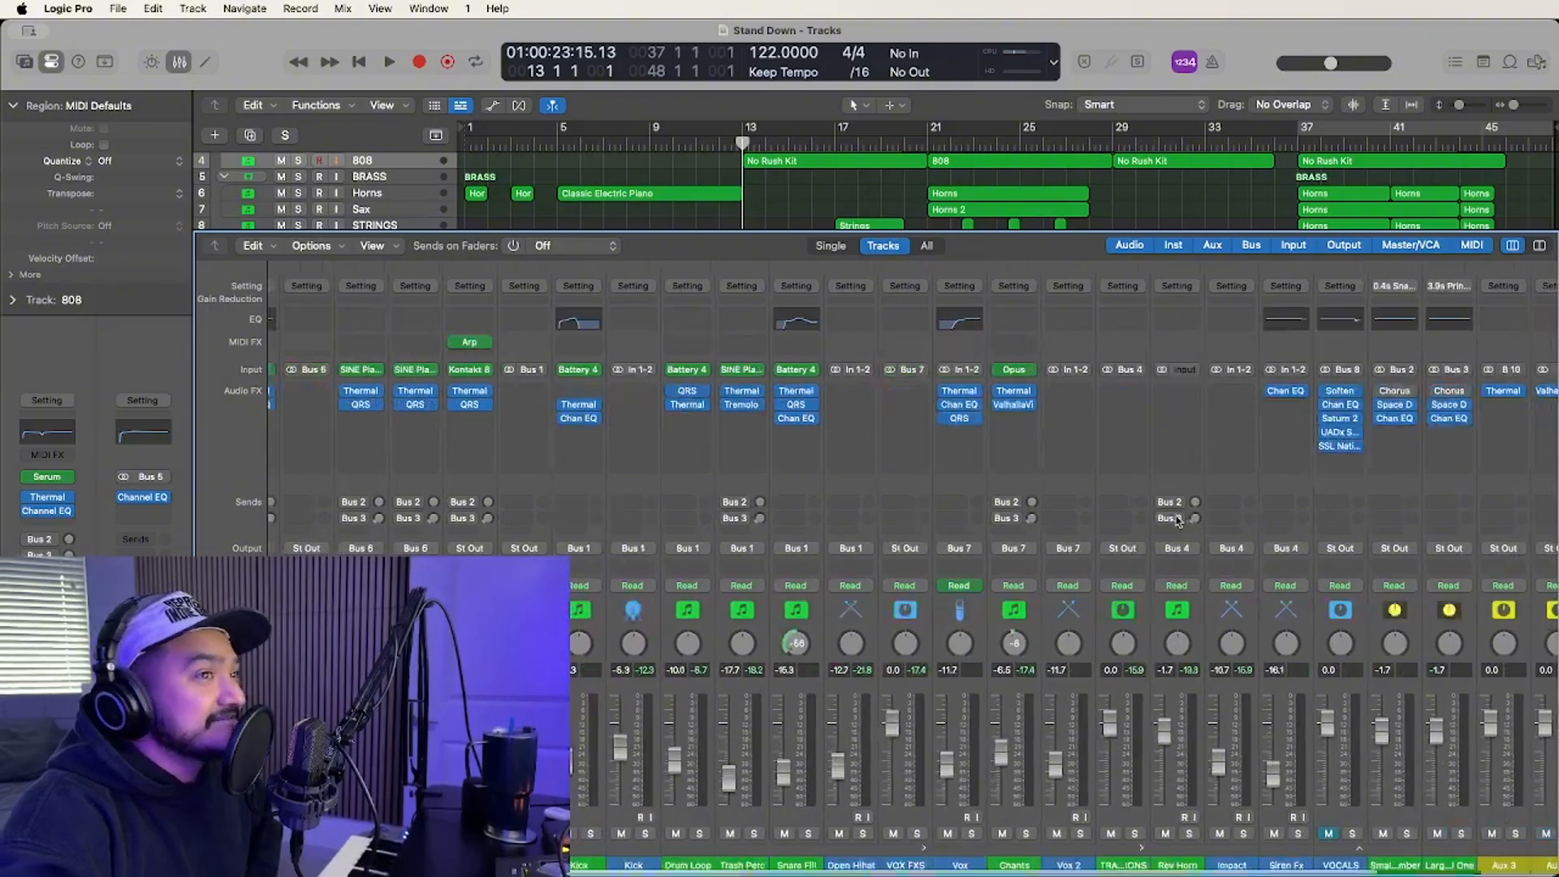
pyautogui.hscroll(-4, 1177, 521)
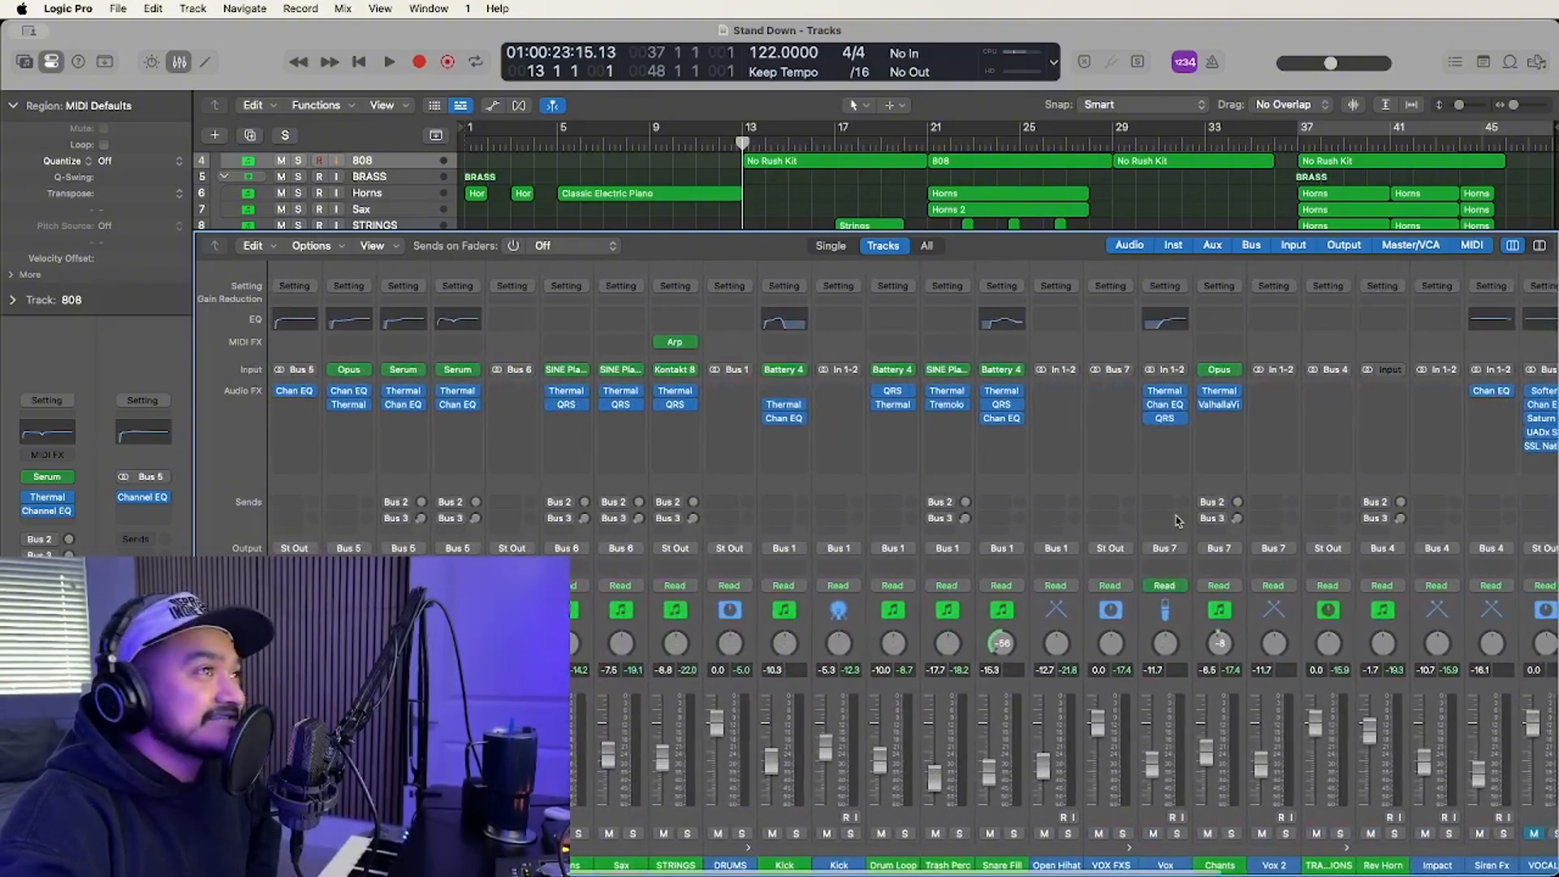
pyautogui.hscroll(9, 1177, 520)
pyautogui.hscroll(-9, 1178, 521)
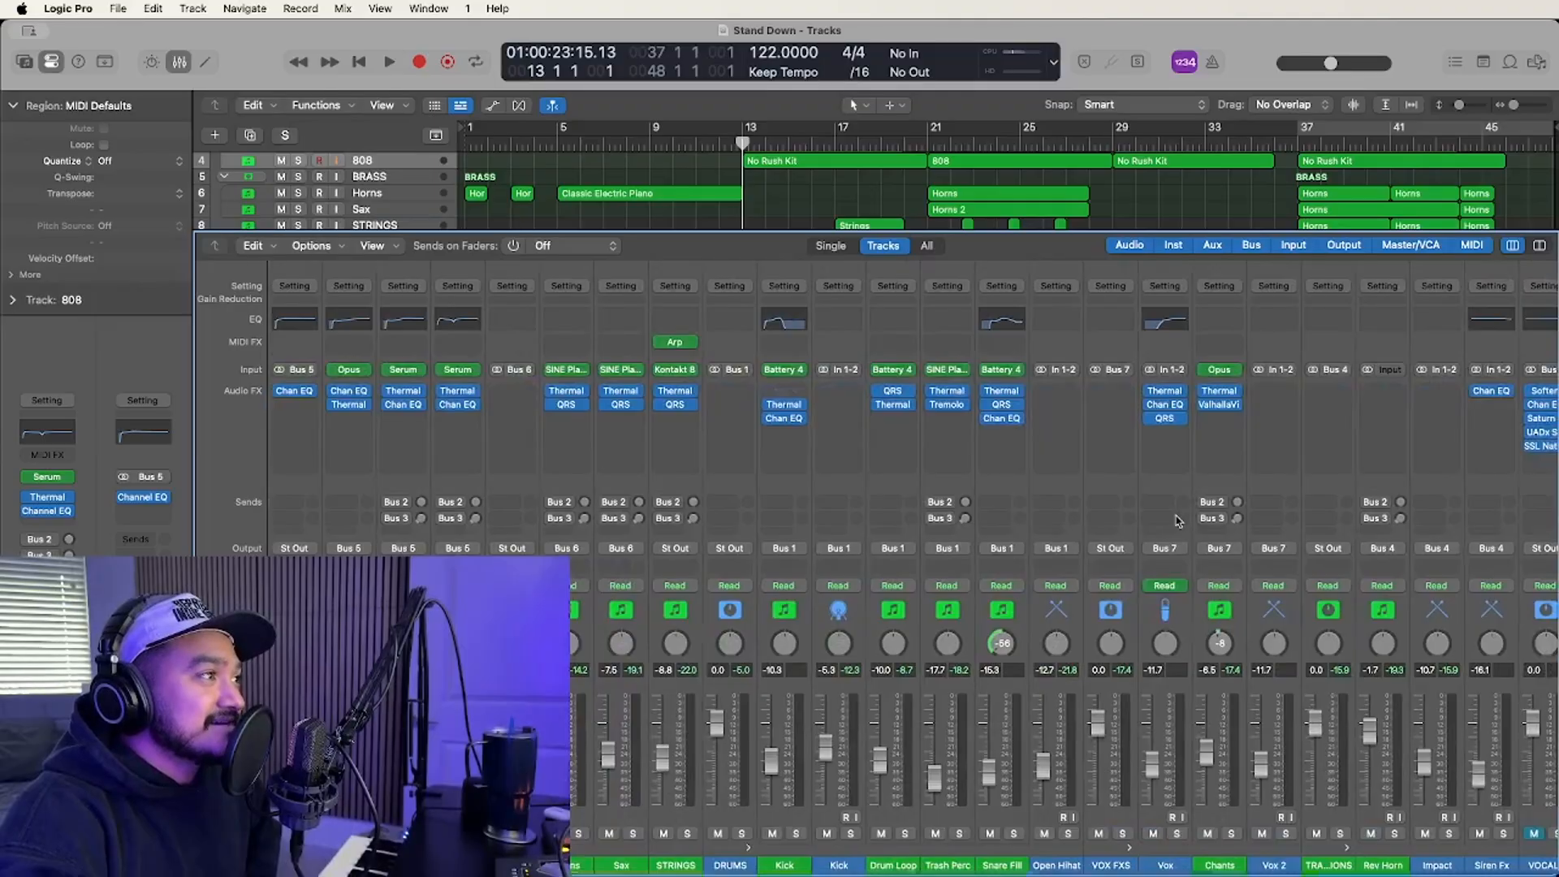
pyautogui.hscroll(5, 1178, 520)
pyautogui.press('x')
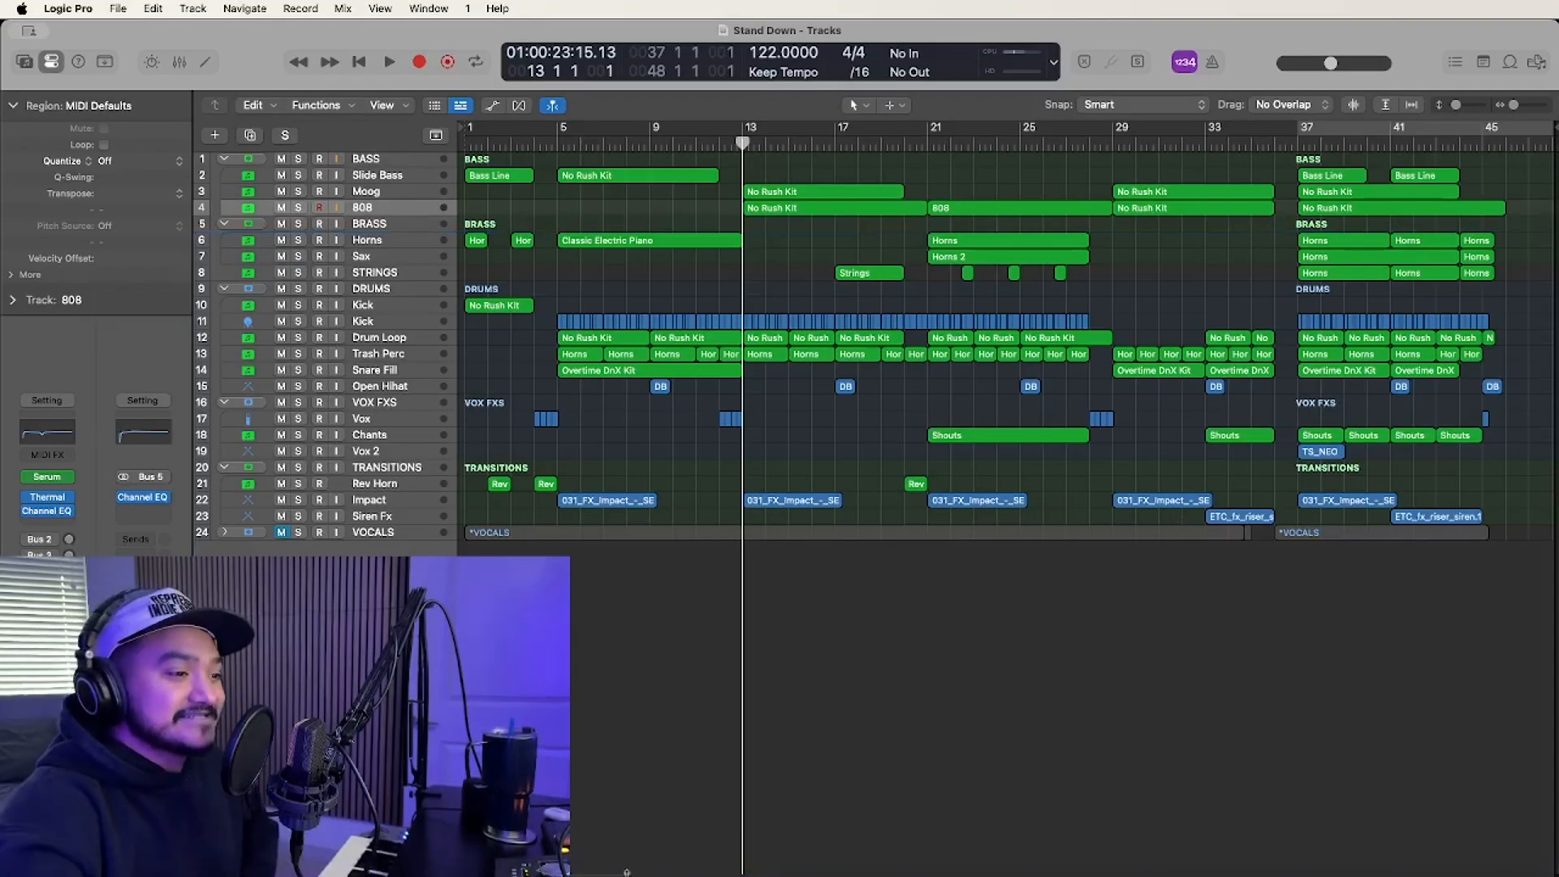